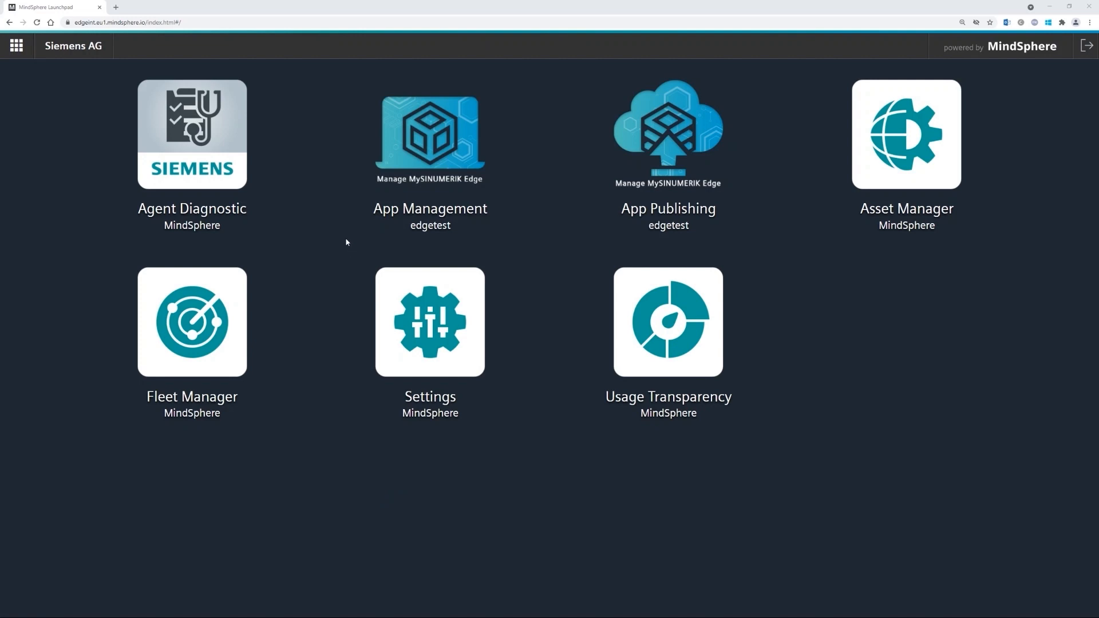
- Open App Management and list the apps installed on device Edge_App_Tutorials
{"action": "left_click", "coordinate": [427, 128]}
{"action": "left_click", "coordinate": [109, 131]}
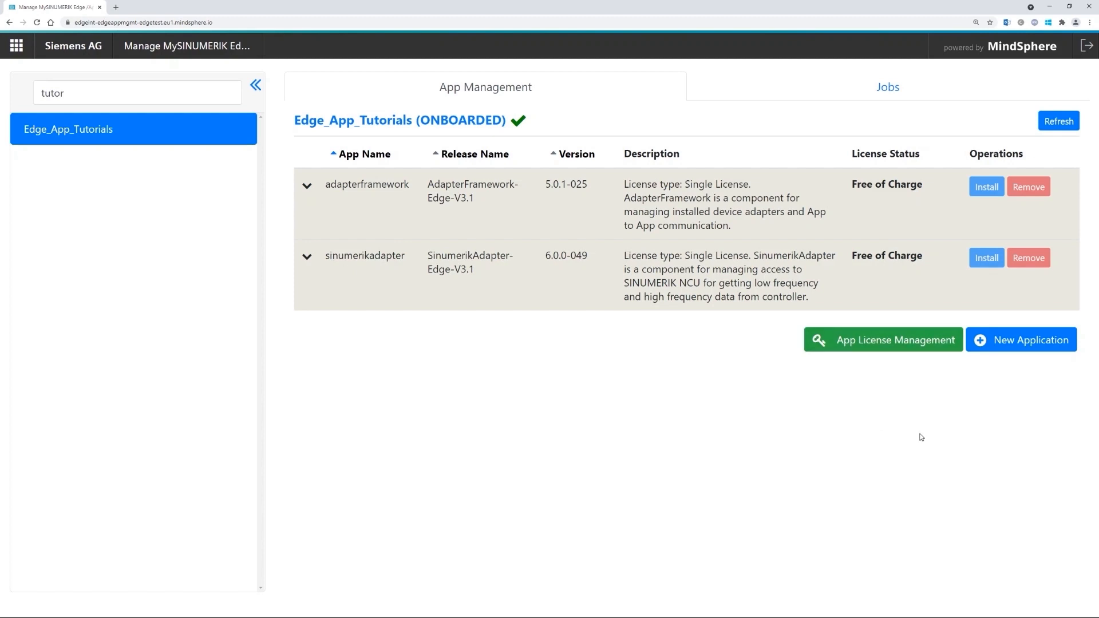
{"action": "left_click", "coordinate": [1008, 343]}
- Search 'amwc' and add amwcapture release v2.4.0.0.16, accepting its terms and saving
{"action": "left_click", "coordinate": [121, 203]}
{"action": "type", "text": "amwc"}
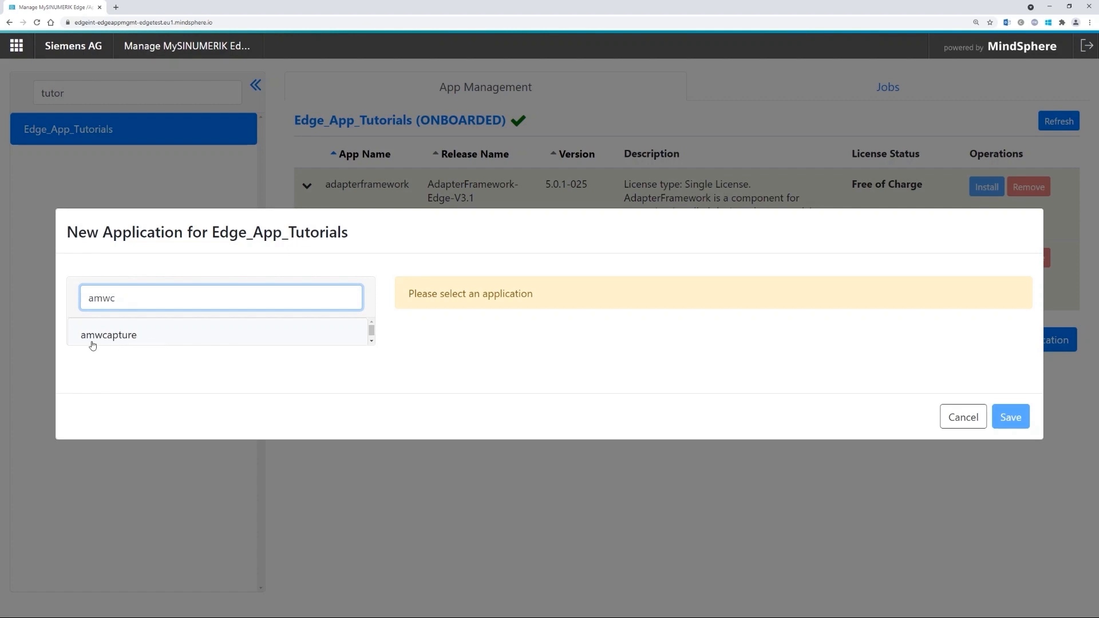
{"action": "left_click", "coordinate": [147, 336]}
{"action": "scroll", "coordinate": [671, 358], "scroll_direction": "down", "scroll_amount": 10}
{"action": "scroll", "coordinate": [667, 358], "scroll_direction": "down", "scroll_amount": 2}
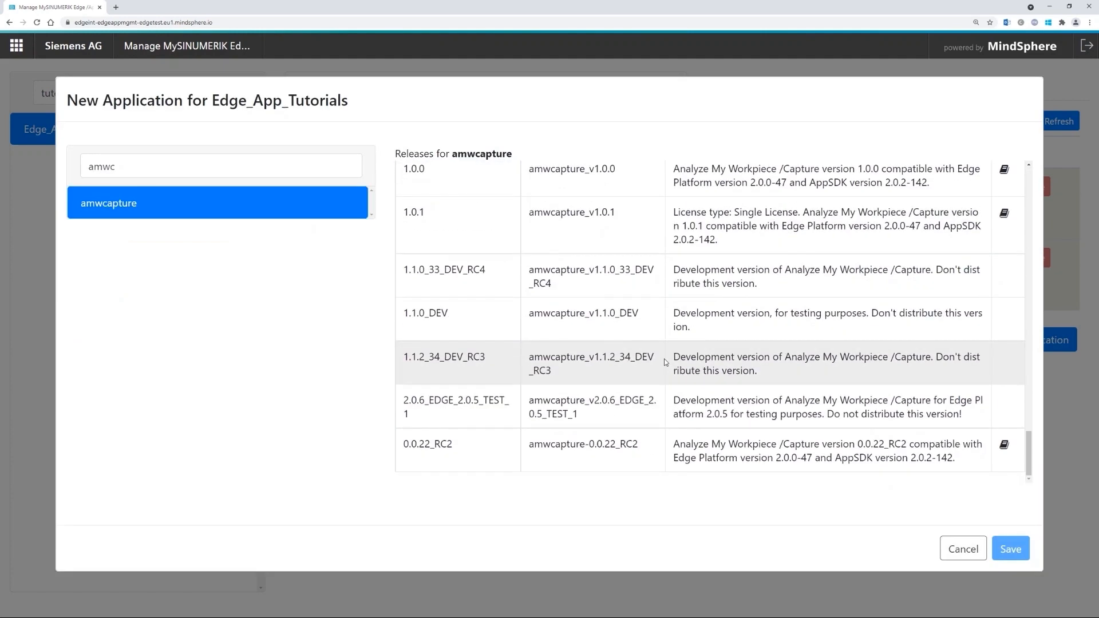
{"action": "scroll", "coordinate": [664, 359], "scroll_direction": "up", "scroll_amount": 4}
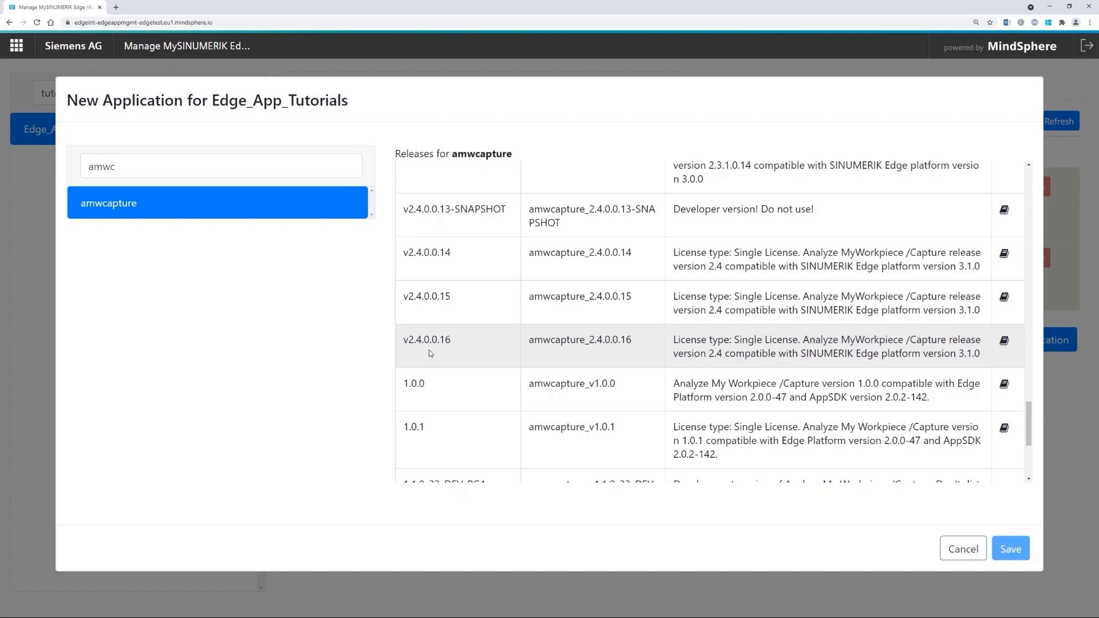
{"action": "left_click", "coordinate": [483, 350]}
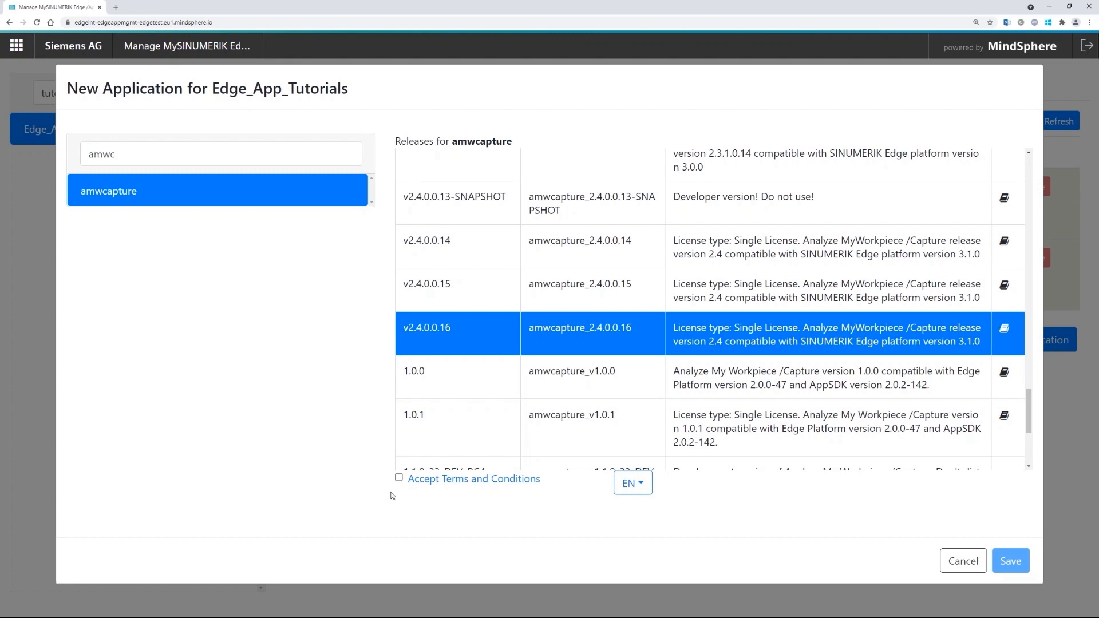
{"action": "left_click", "coordinate": [399, 478]}
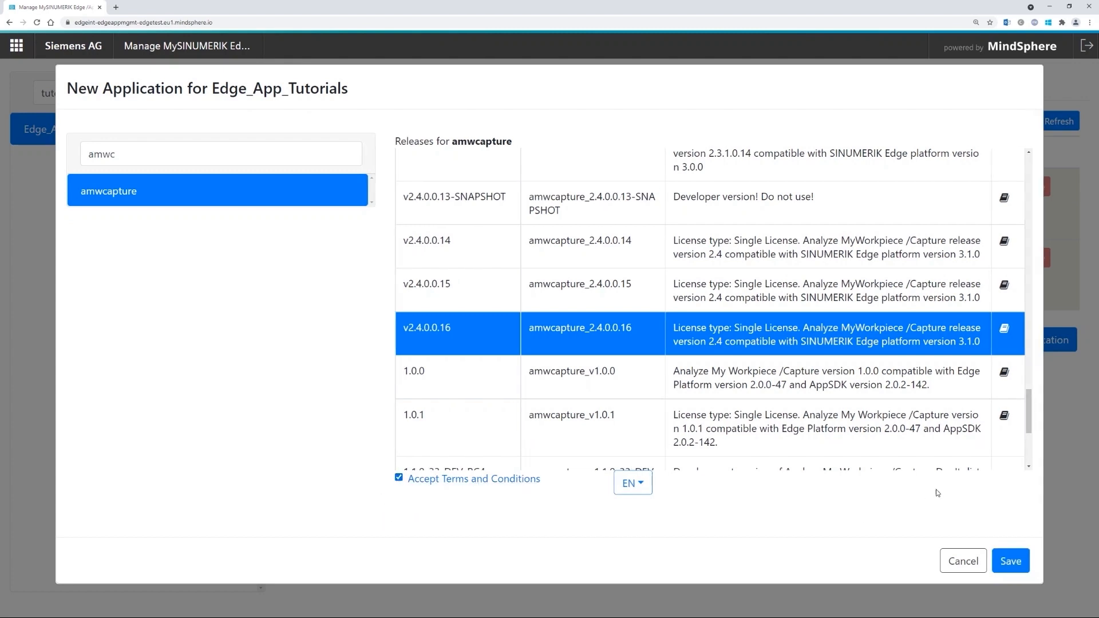
{"action": "left_click", "coordinate": [1012, 565]}
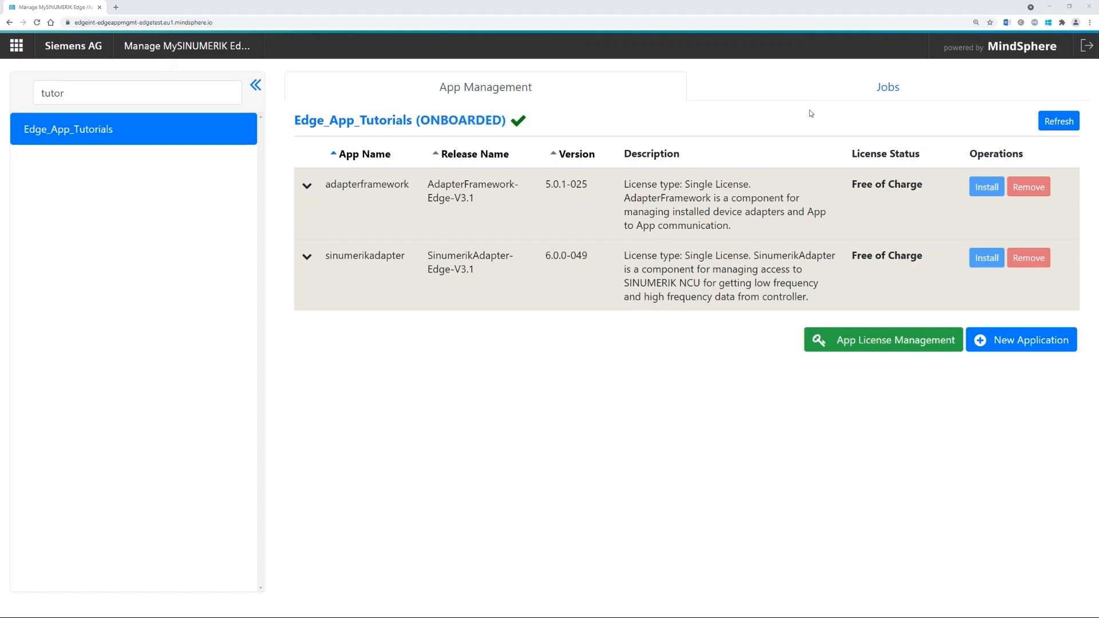
- Refresh the App Installation jobs until the amwcapture 2.4.0.0.16 job reads ACTIVATED
{"action": "left_click", "coordinate": [808, 87]}
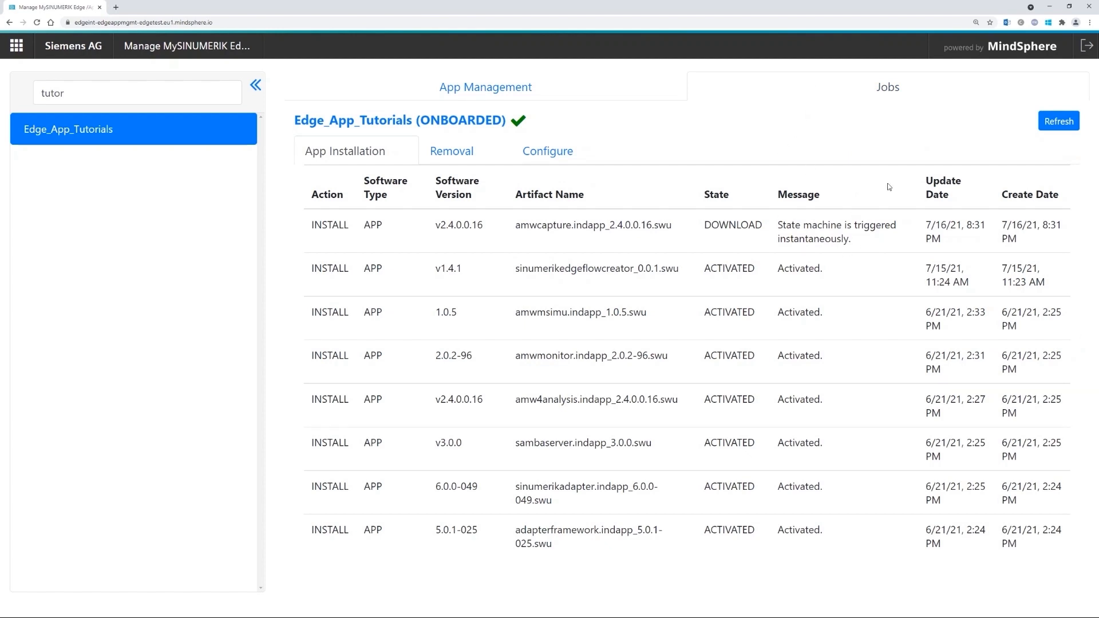
{"action": "left_click", "coordinate": [1057, 122]}
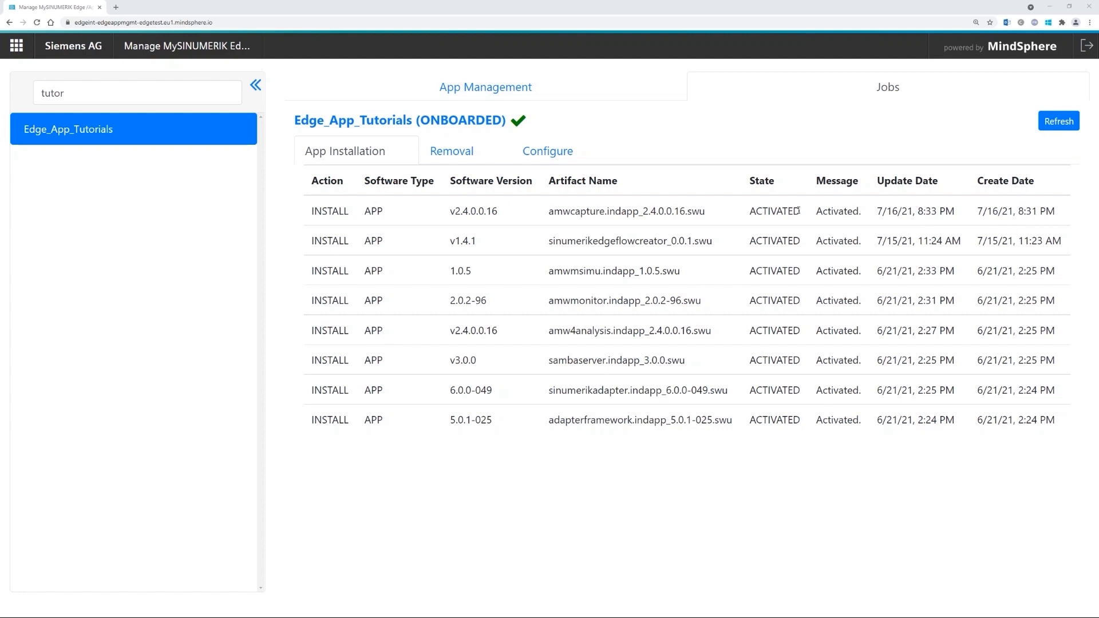
{"action": "left_click_drag", "start_coordinate": [860, 210], "coordinate": [742, 216]}
{"action": "left_click", "coordinate": [740, 218]}
{"action": "left_click", "coordinate": [488, 88]}
- Search 'samba' and add sambaserver release v3.0.0 (SambaServer-Edge-V3.0), accepting its terms and saving
{"action": "left_click", "coordinate": [1058, 121]}
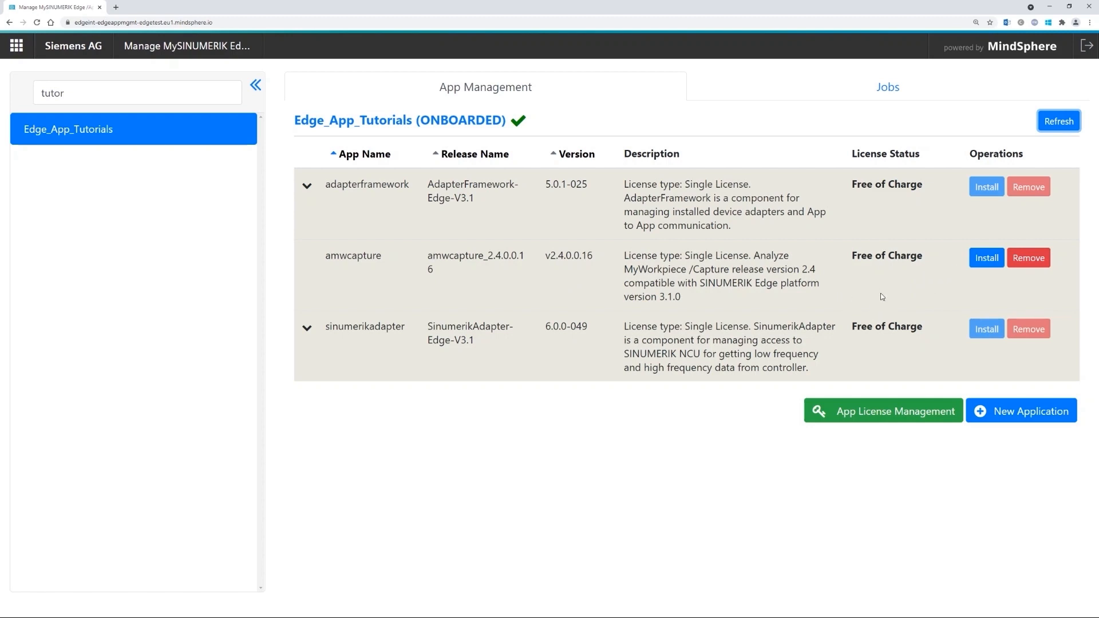
{"action": "left_click", "coordinate": [1017, 420]}
{"action": "left_click", "coordinate": [137, 207]}
{"action": "type", "text": "sam"}
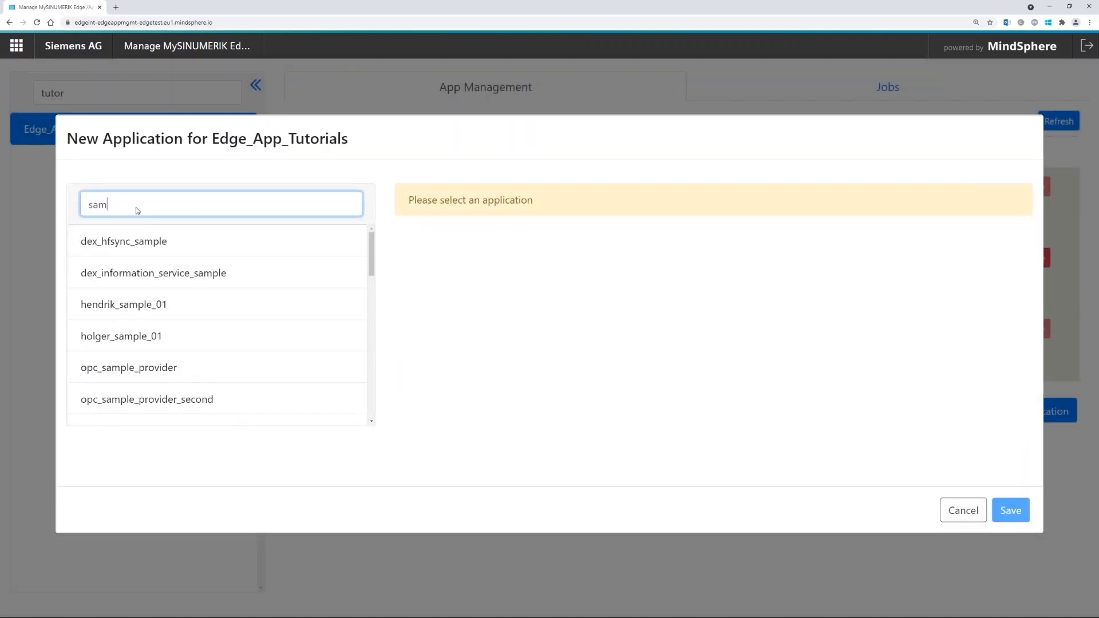
{"action": "type", "text": "ba"}
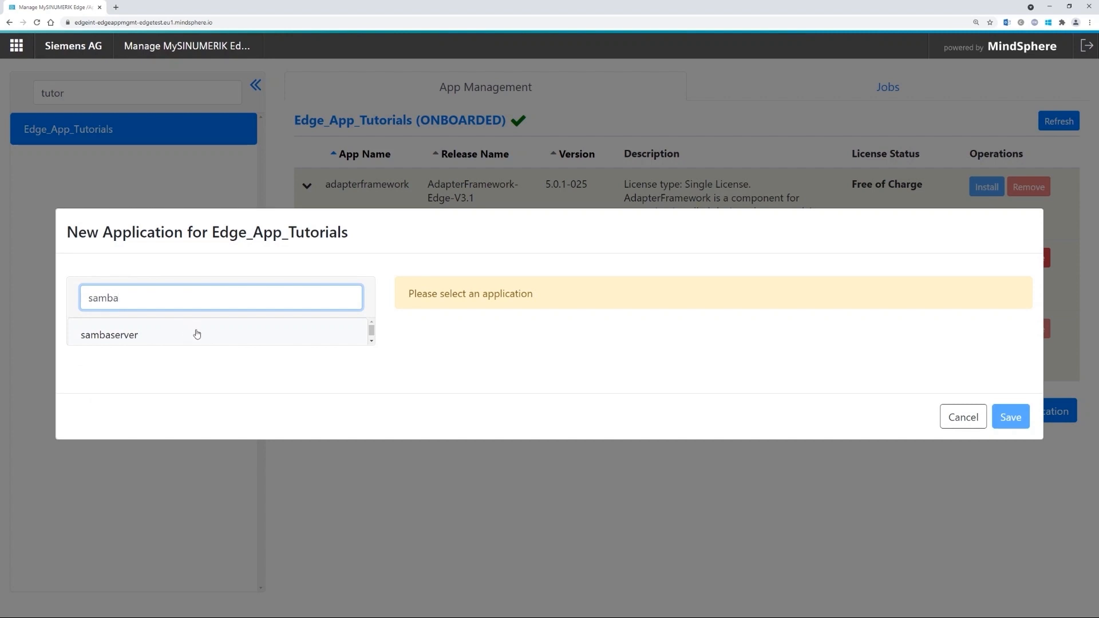
{"action": "left_click", "coordinate": [248, 336]}
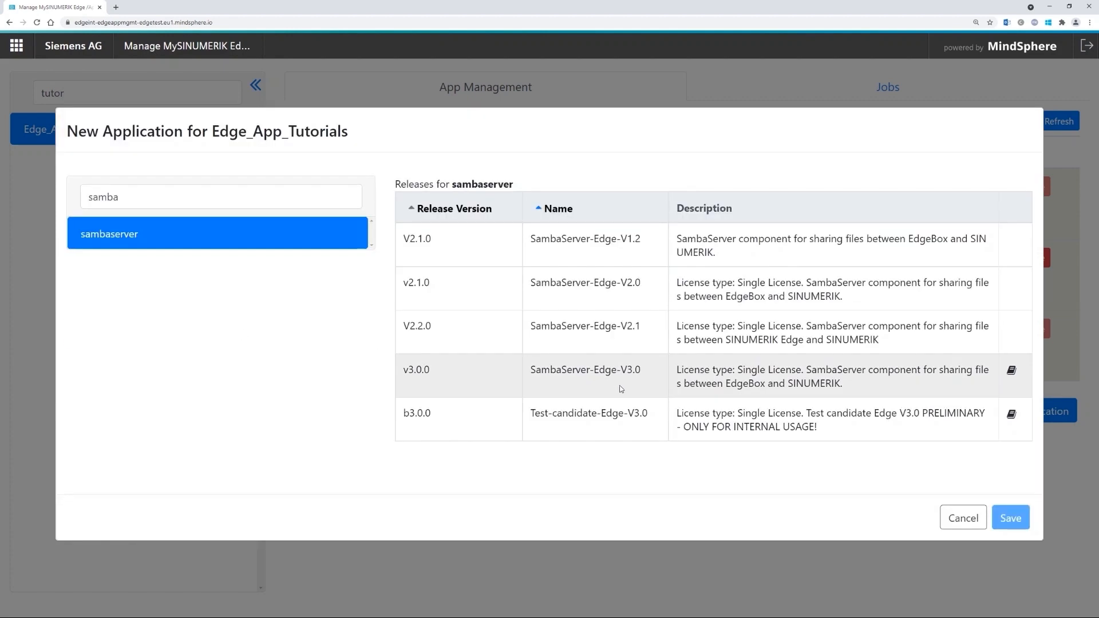
{"action": "left_click", "coordinate": [499, 379]}
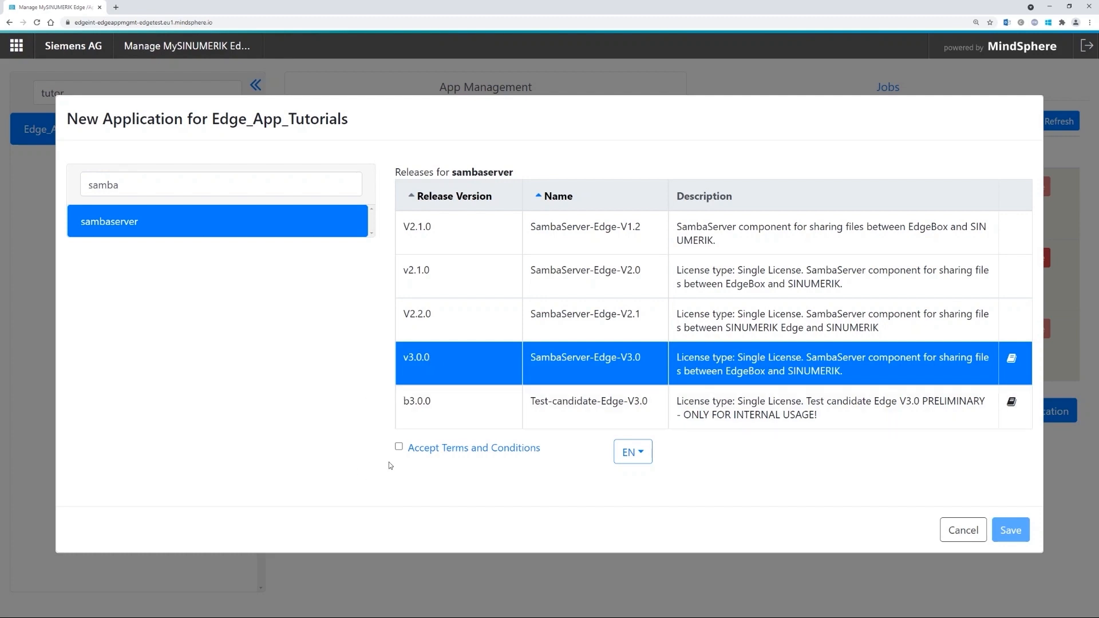
{"action": "left_click", "coordinate": [399, 447]}
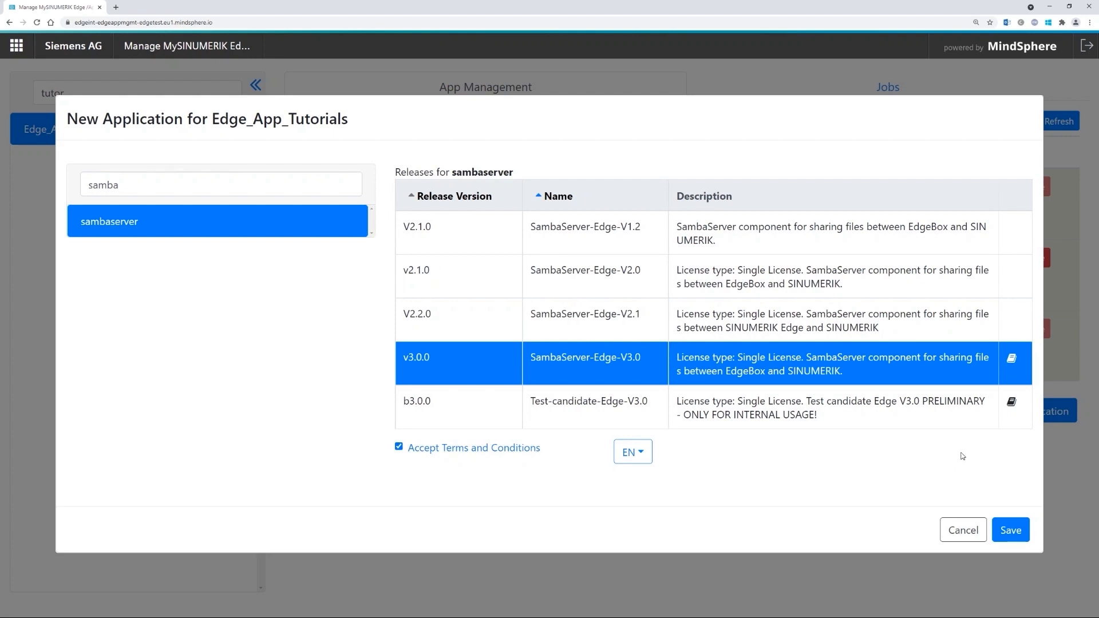
{"action": "left_click", "coordinate": [1010, 530]}
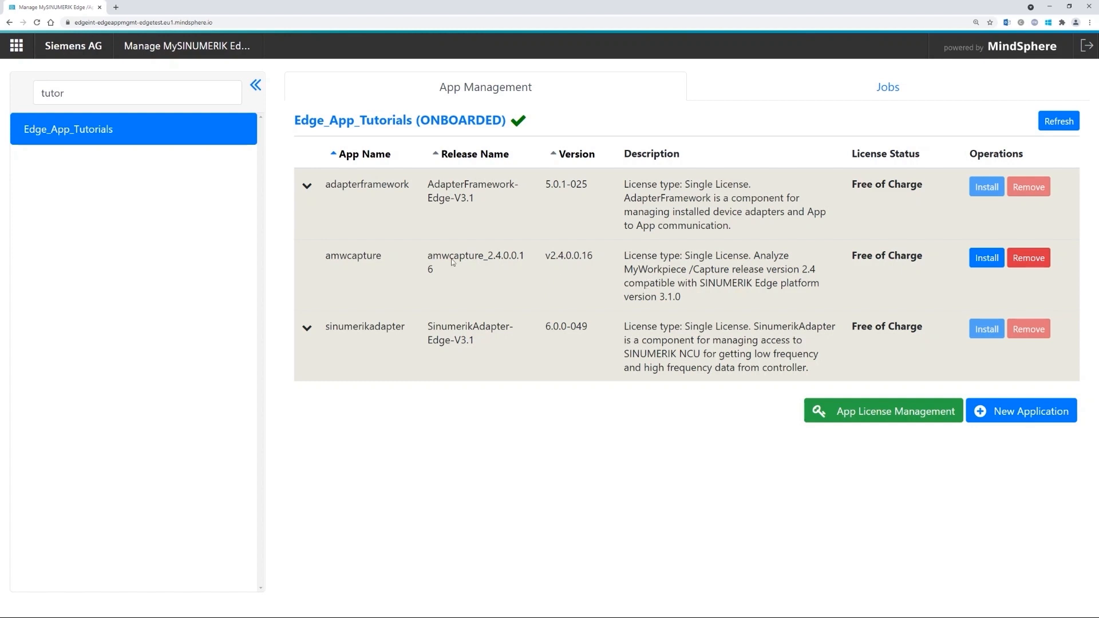
- Install and confirm an amwcapture 2.4.0.0.16 instance on the device
{"action": "double_click", "coordinate": [352, 255]}
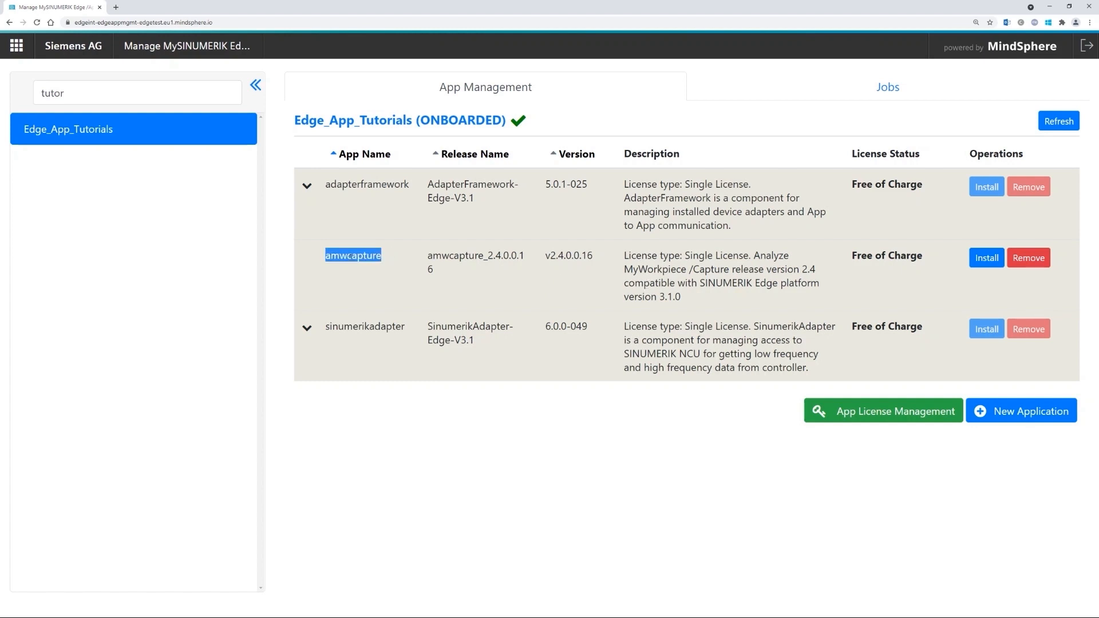
{"action": "left_click", "coordinate": [986, 257]}
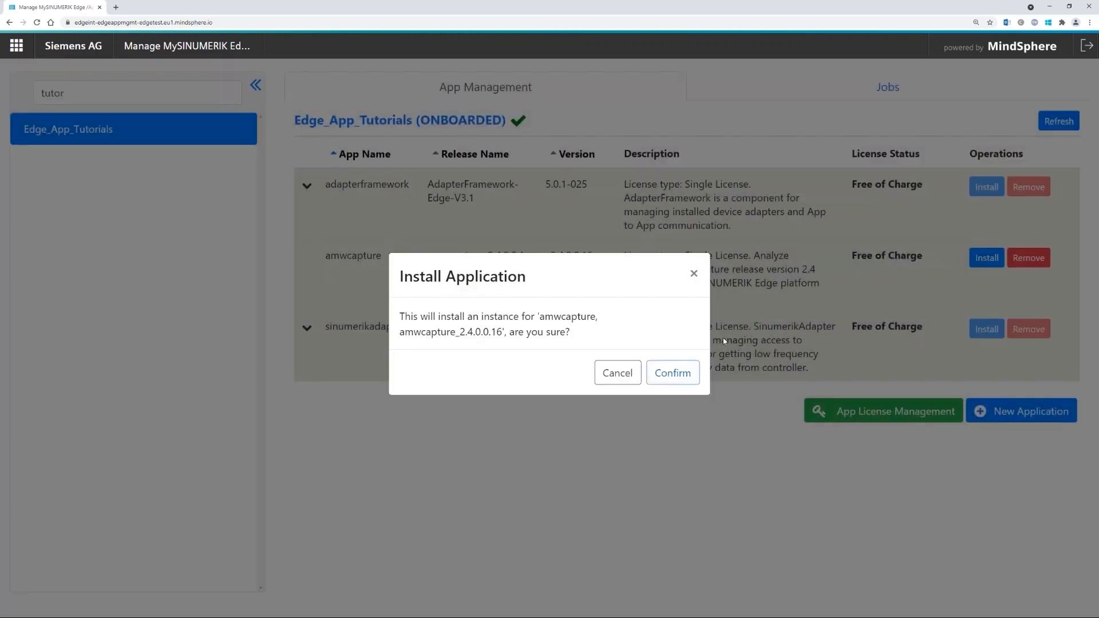
{"action": "left_click", "coordinate": [685, 376]}
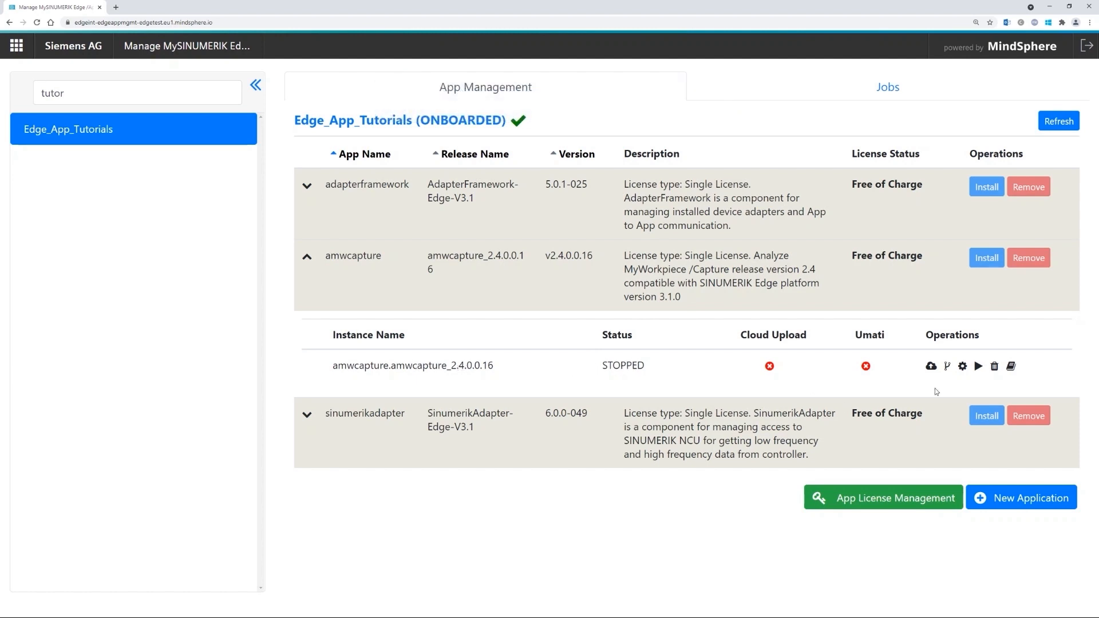
- Open the amwcapture instance's Config Edit tree and review its CYCLE, DES_POS and ENC_POS entries
{"action": "left_click", "coordinate": [963, 366]}
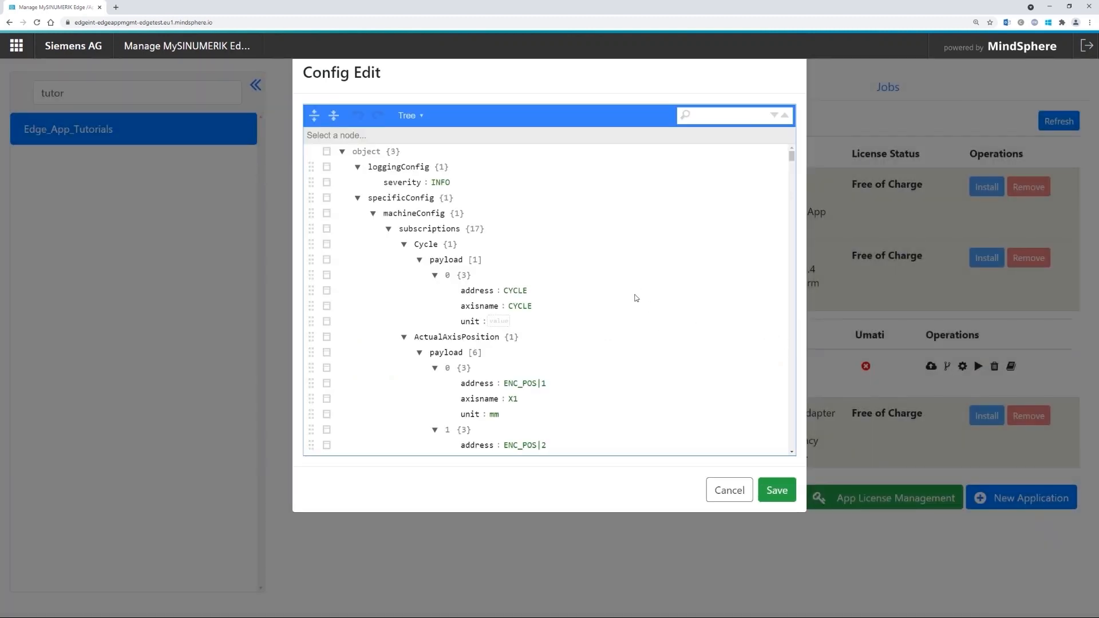
{"action": "scroll", "coordinate": [597, 301], "scroll_direction": "down", "scroll_amount": 1}
{"action": "scroll", "coordinate": [601, 301], "scroll_direction": "down", "scroll_amount": 2}
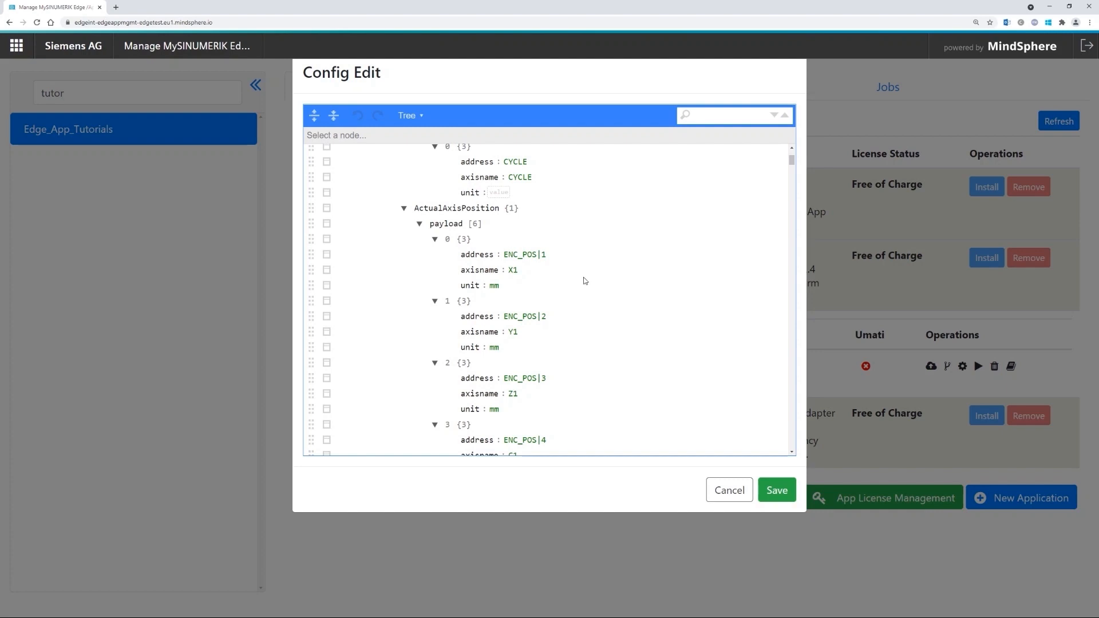
{"action": "scroll", "coordinate": [584, 300], "scroll_direction": "down", "scroll_amount": 1}
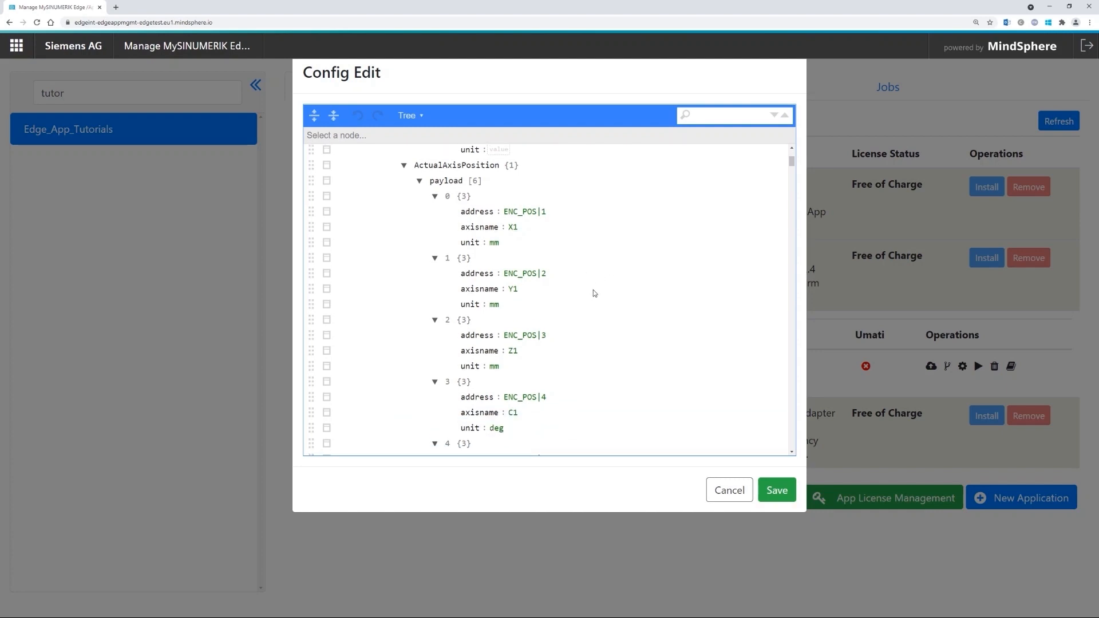
{"action": "scroll", "coordinate": [595, 301], "scroll_direction": "down", "scroll_amount": 2}
{"action": "scroll", "coordinate": [574, 264], "scroll_direction": "down", "scroll_amount": 1}
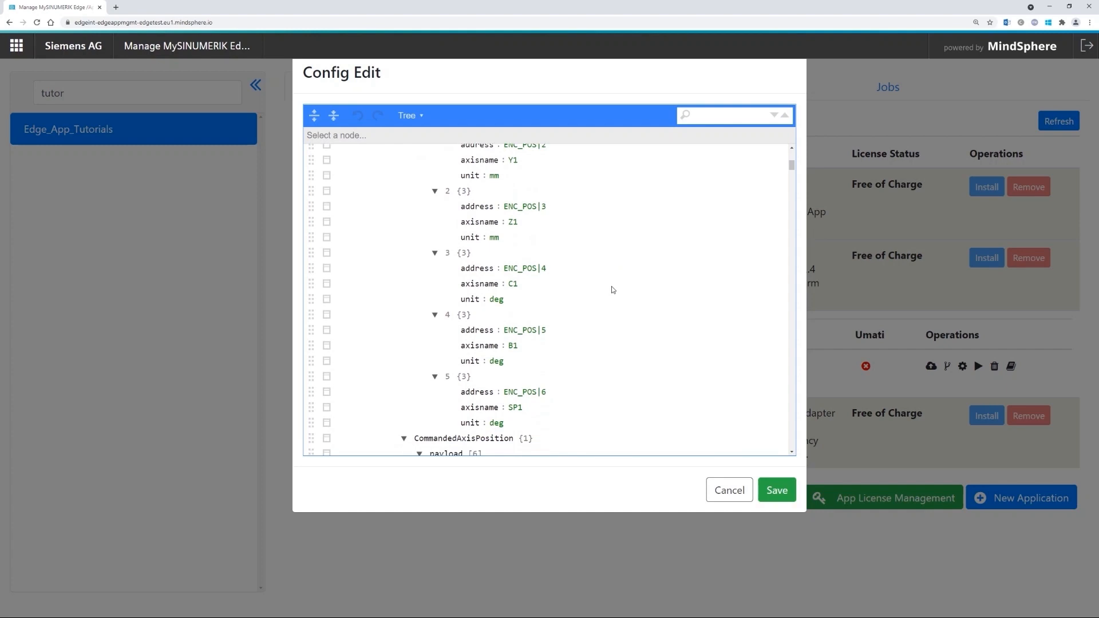
{"action": "scroll", "coordinate": [651, 294], "scroll_direction": "down", "scroll_amount": 5}
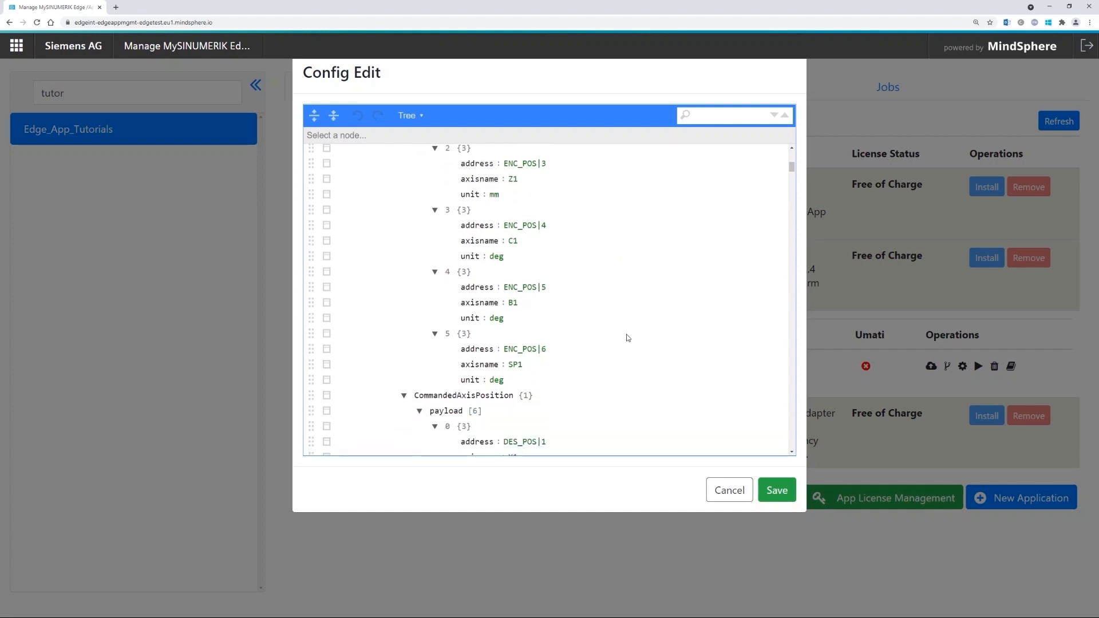
{"action": "scroll", "coordinate": [584, 326], "scroll_direction": "down", "scroll_amount": 2}
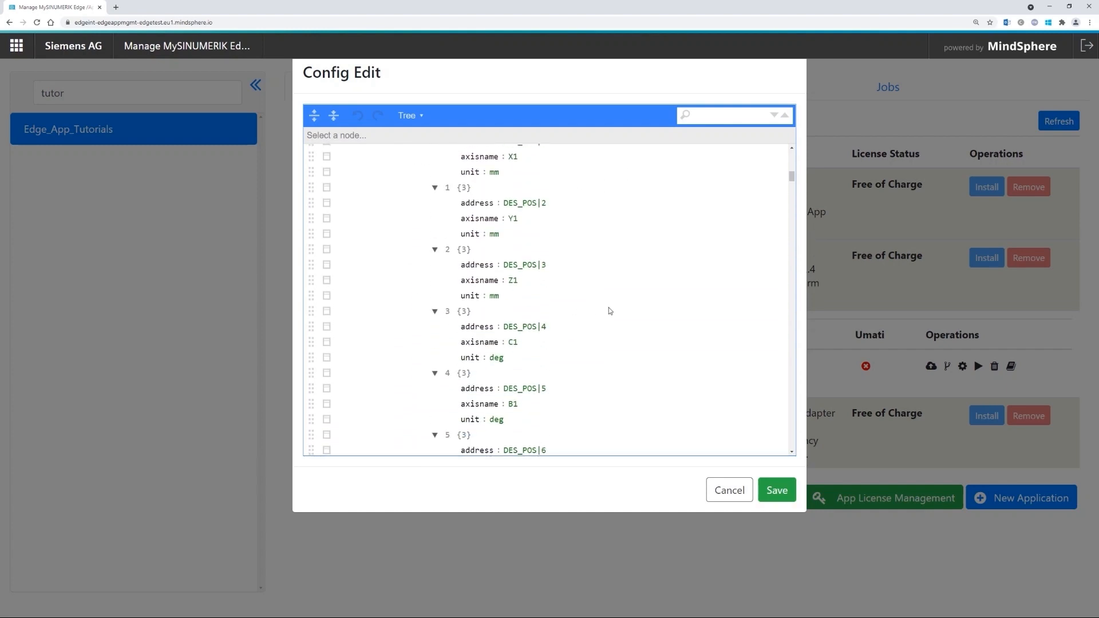
{"action": "scroll", "coordinate": [595, 352], "scroll_direction": "up", "scroll_amount": 1}
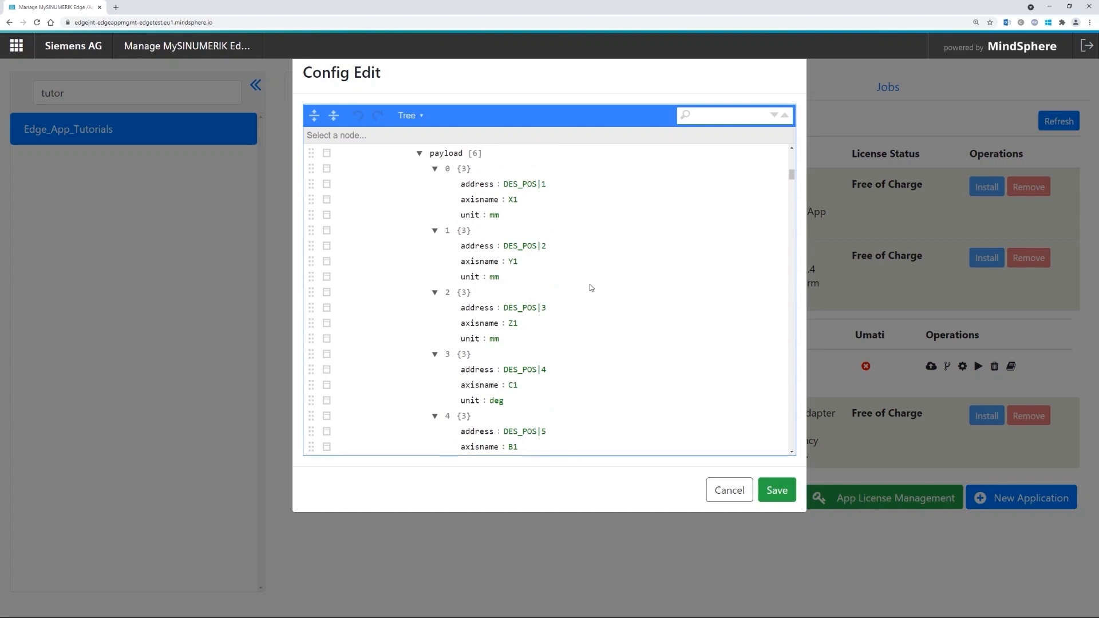
{"action": "scroll", "coordinate": [590, 280], "scroll_direction": "down", "scroll_amount": 1}
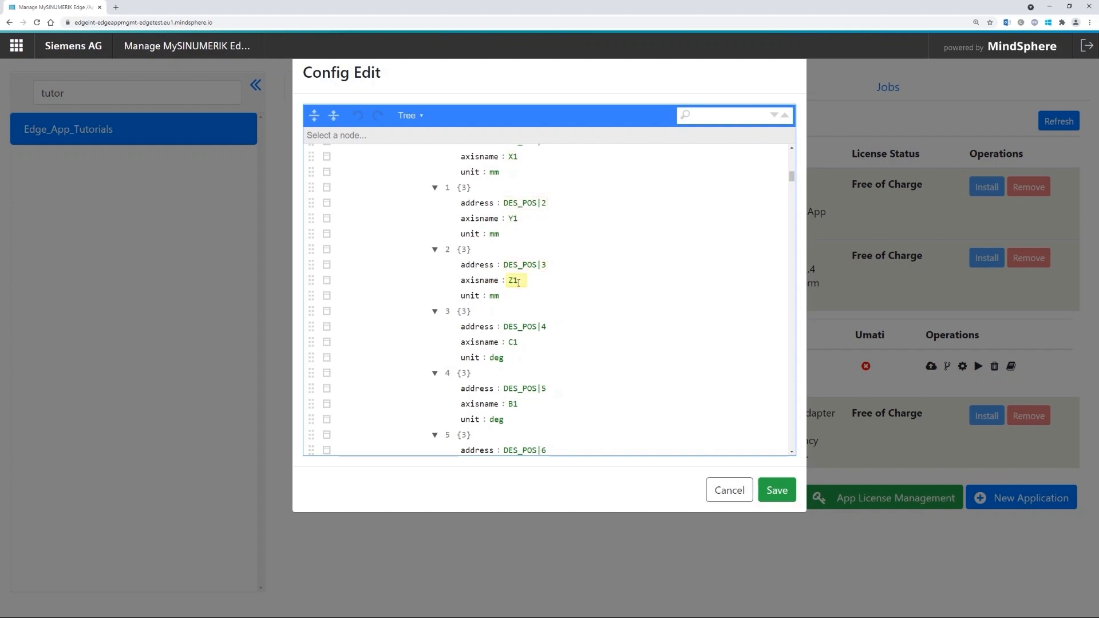
{"action": "scroll", "coordinate": [518, 344], "scroll_direction": "down", "scroll_amount": 1}
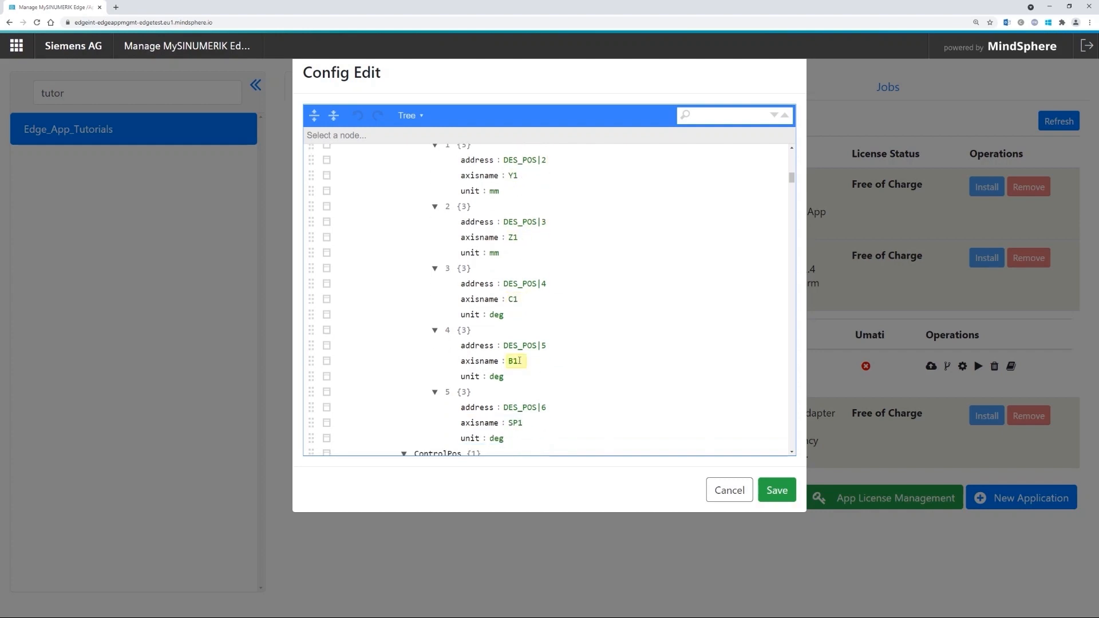
{"action": "scroll", "coordinate": [518, 361], "scroll_direction": "down", "scroll_amount": 1}
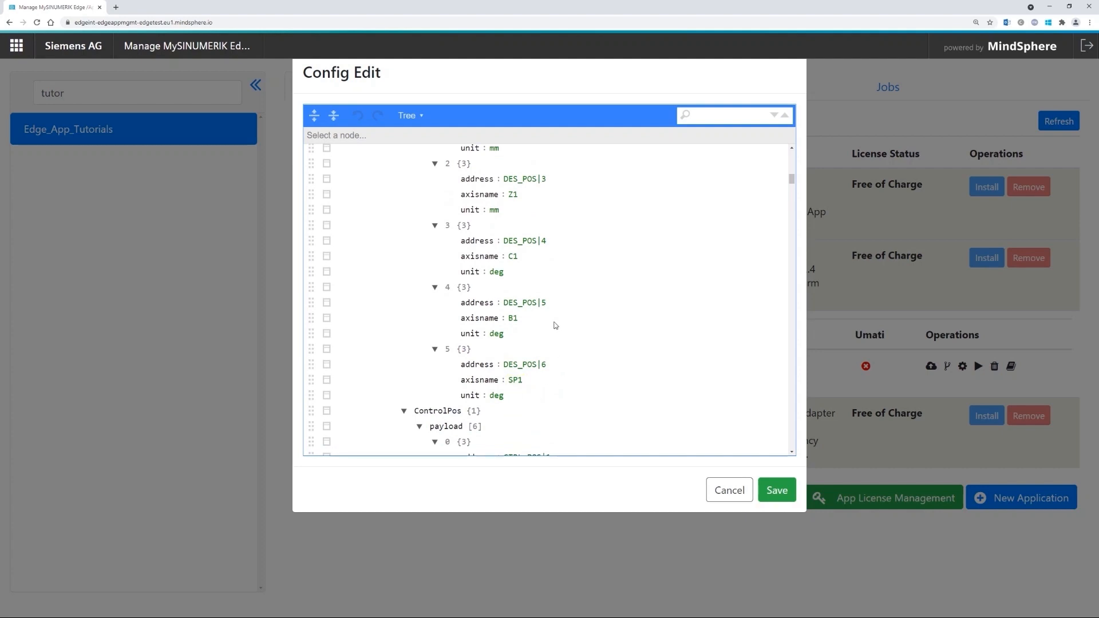
{"action": "scroll", "coordinate": [566, 360], "scroll_direction": "up", "scroll_amount": 5}
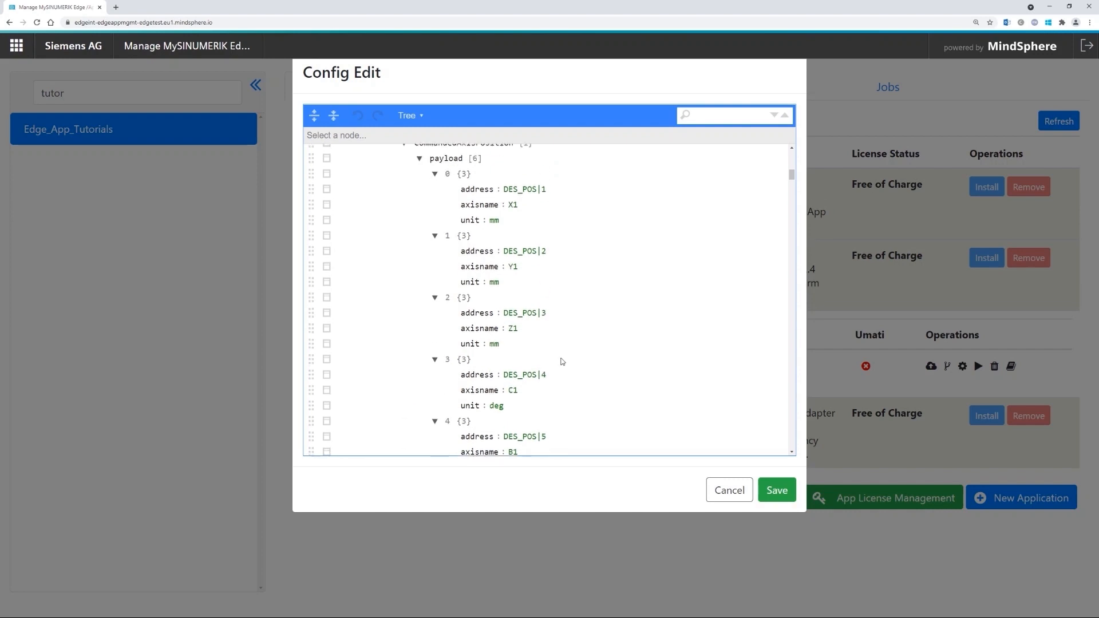
{"action": "scroll", "coordinate": [605, 341], "scroll_direction": "up", "scroll_amount": 8}
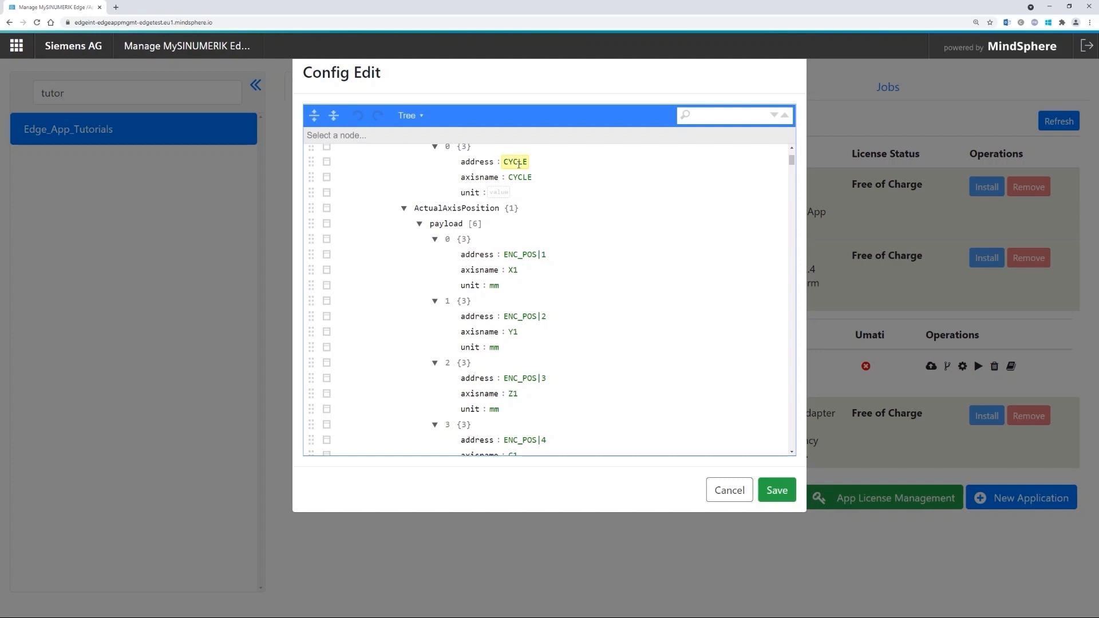
- Browse the ActualAxisPosition payload entries in the Tree view
{"action": "left_click", "coordinate": [533, 241]}
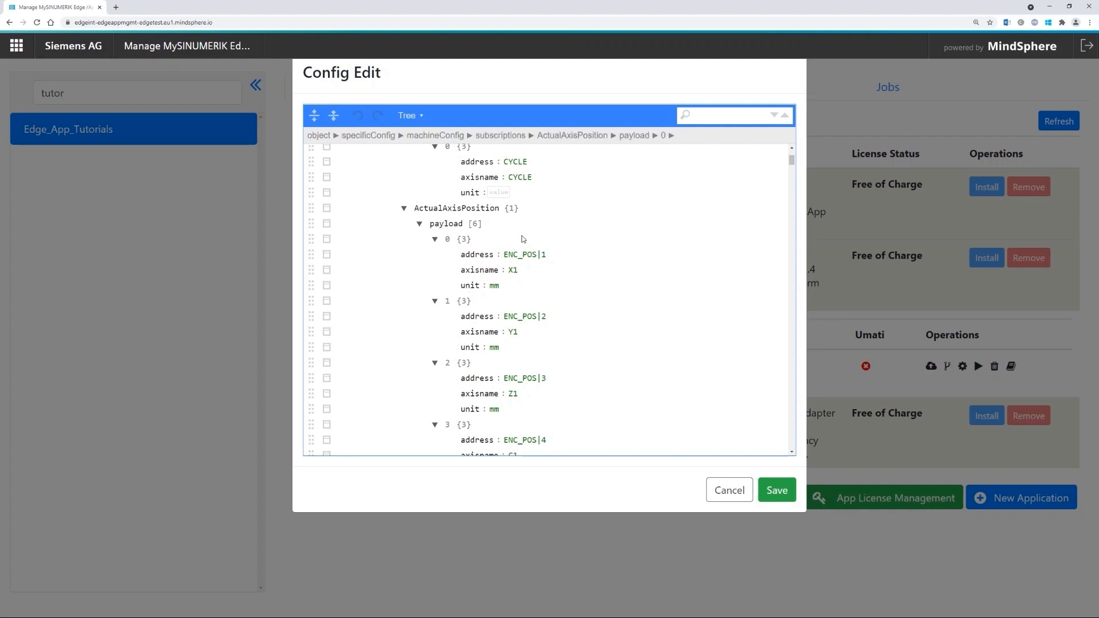
{"action": "scroll", "coordinate": [538, 309], "scroll_direction": "down", "scroll_amount": 7}
{"action": "scroll", "coordinate": [526, 314], "scroll_direction": "down", "scroll_amount": 7}
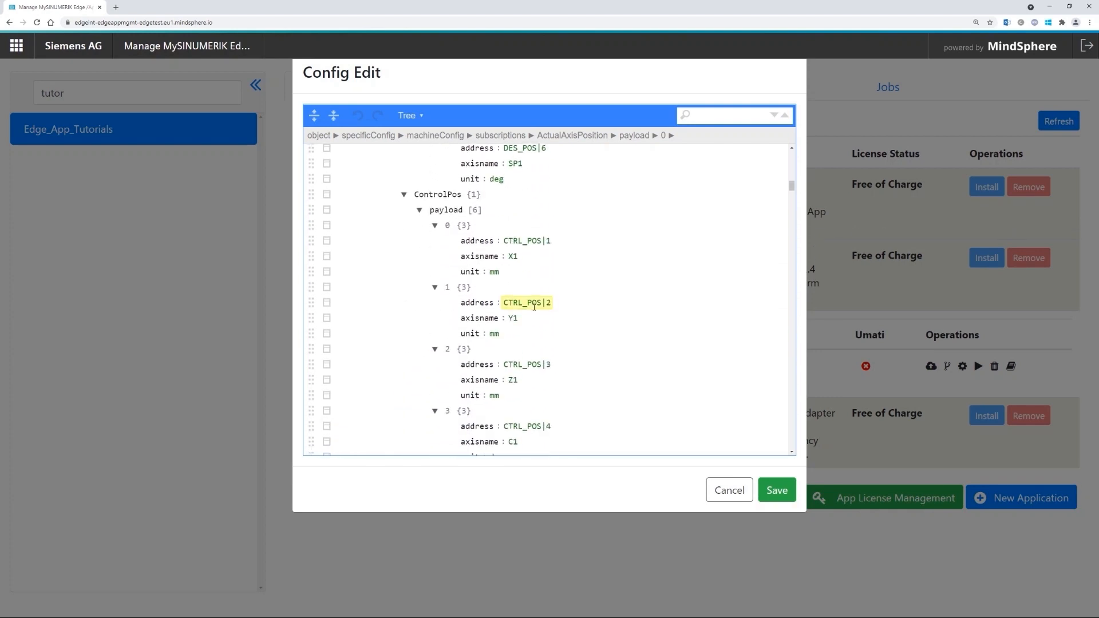
{"action": "scroll", "coordinate": [534, 307], "scroll_direction": "down", "scroll_amount": 4}
{"action": "left_click_drag", "start_coordinate": [785, 195], "coordinate": [799, 345]}
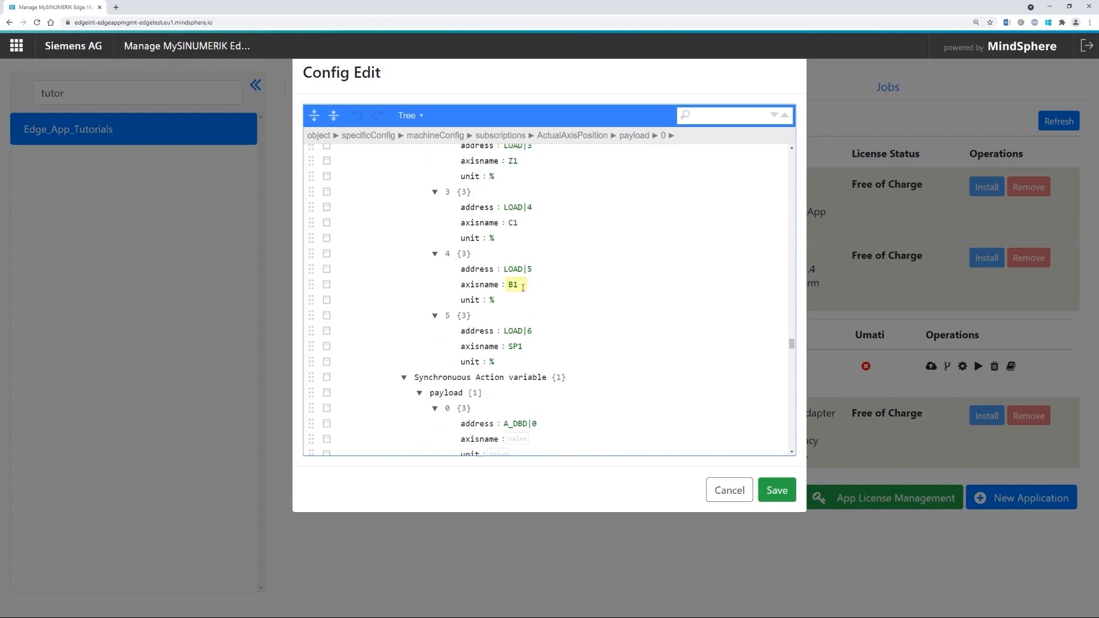
{"action": "scroll", "coordinate": [516, 263], "scroll_direction": "up", "scroll_amount": 1}
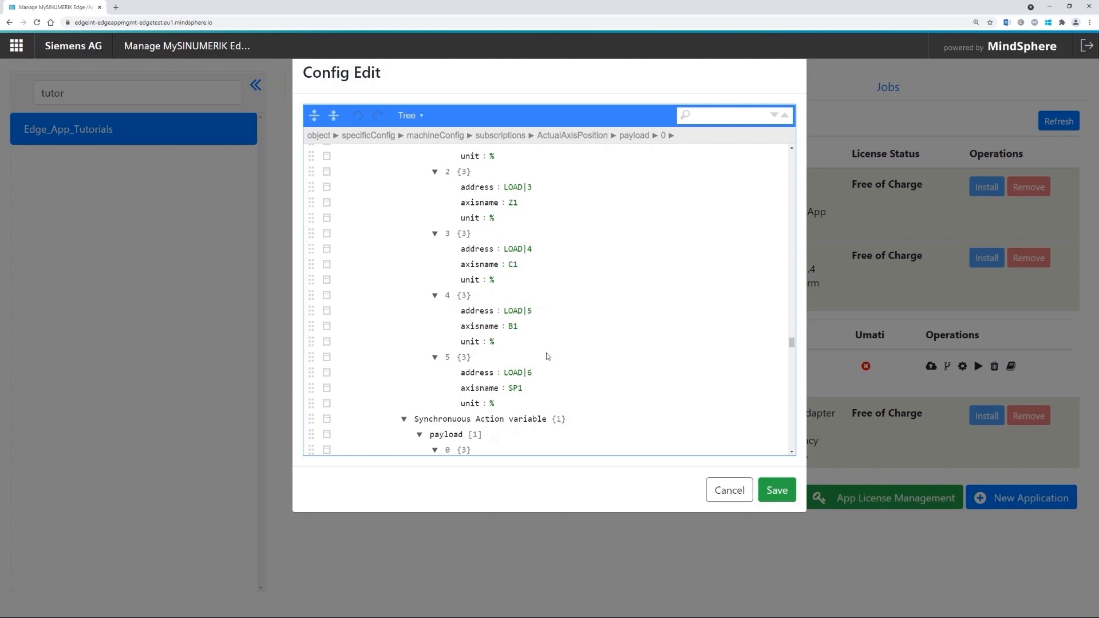
{"action": "scroll", "coordinate": [538, 338], "scroll_direction": "down", "scroll_amount": 1}
{"action": "left_click_drag", "start_coordinate": [793, 345], "coordinate": [793, 157]}
{"action": "scroll", "coordinate": [533, 362], "scroll_direction": "down", "scroll_amount": 5}
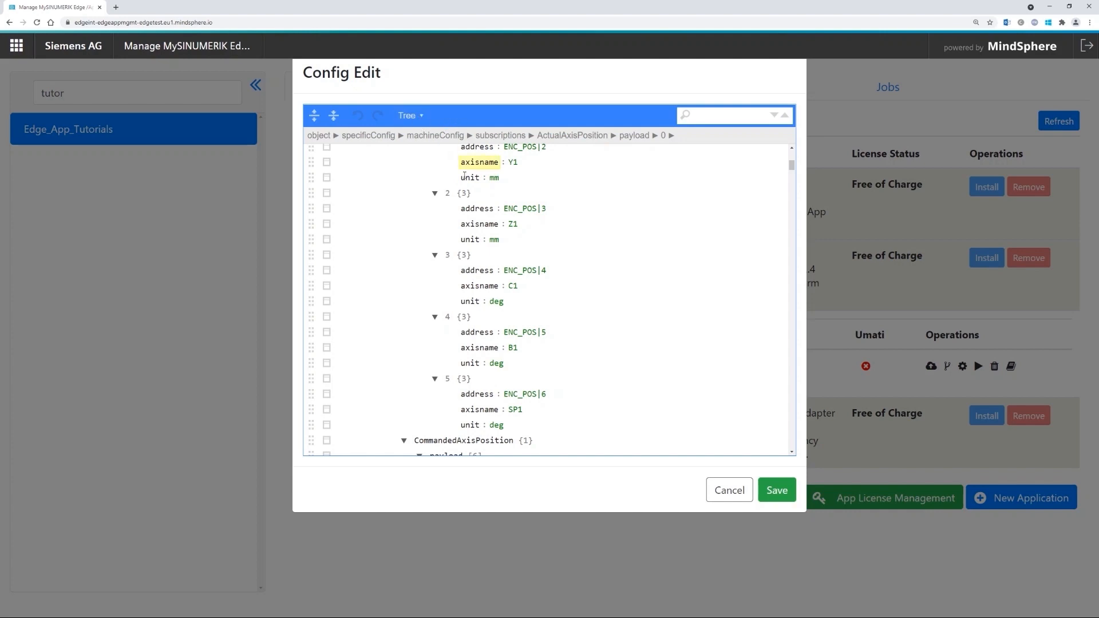
- Switch the Config Edit view from Tree to Code to show the raw JSON
{"action": "left_click", "coordinate": [414, 118]}
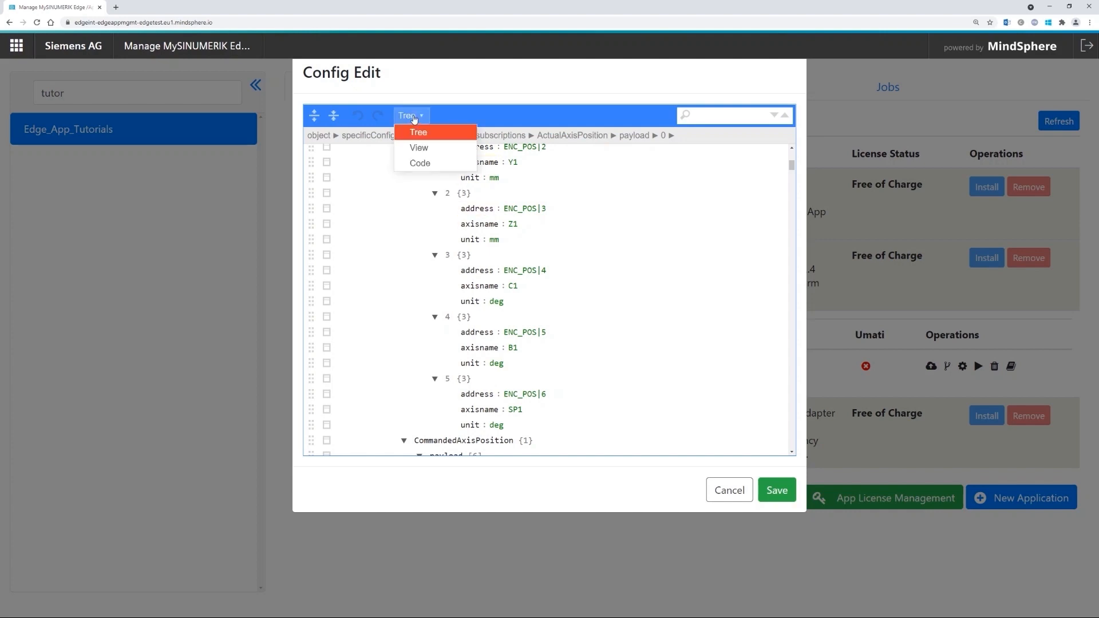
{"action": "left_click", "coordinate": [425, 164]}
{"action": "scroll", "coordinate": [449, 235], "scroll_direction": "down", "scroll_amount": 2}
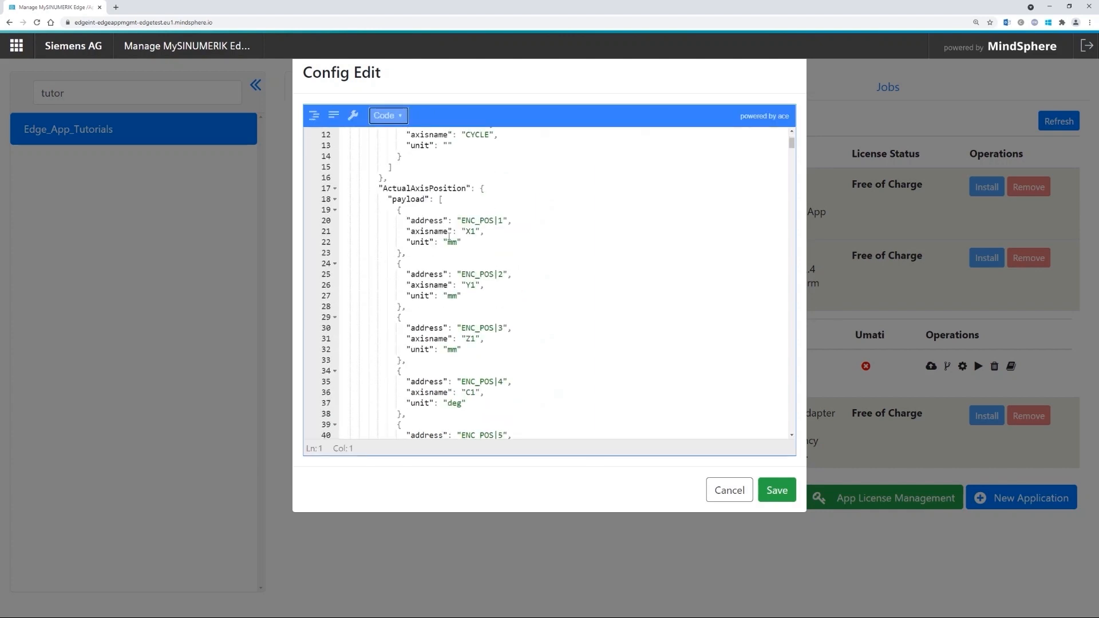
{"action": "scroll", "coordinate": [484, 317], "scroll_direction": "down", "scroll_amount": 1}
{"action": "scroll", "coordinate": [478, 319], "scroll_direction": "down", "scroll_amount": 1}
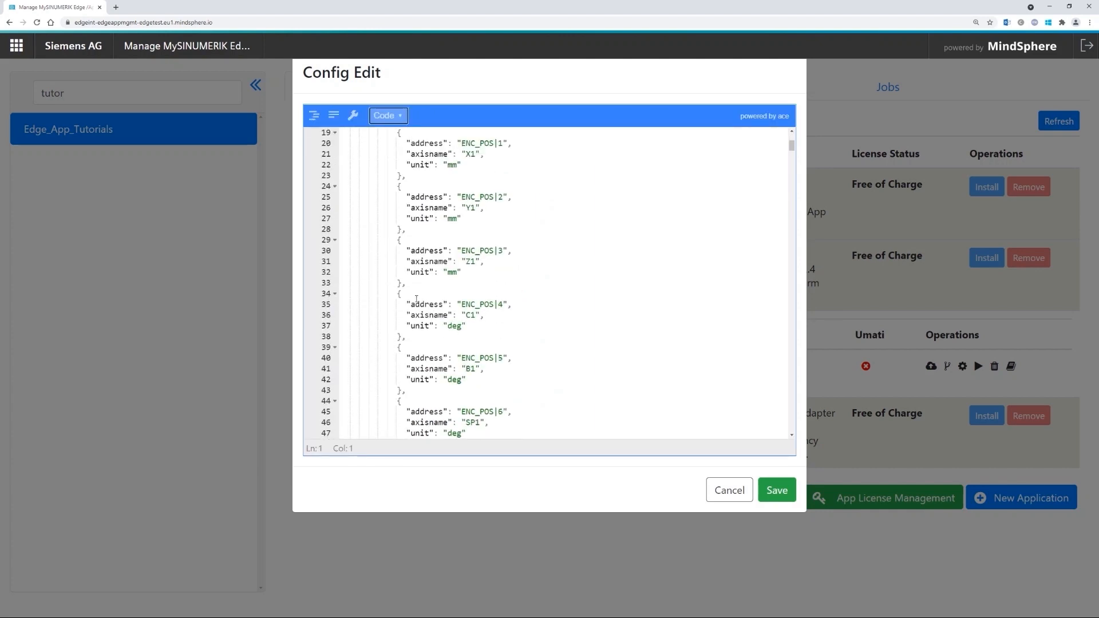
- Delete the C1 and B1 encoder entries (ENC_POS|4/5) and renumber ENC_POS|6 to ENC_POS|4
{"action": "scroll", "coordinate": [408, 289], "scroll_direction": "down", "scroll_amount": 1}
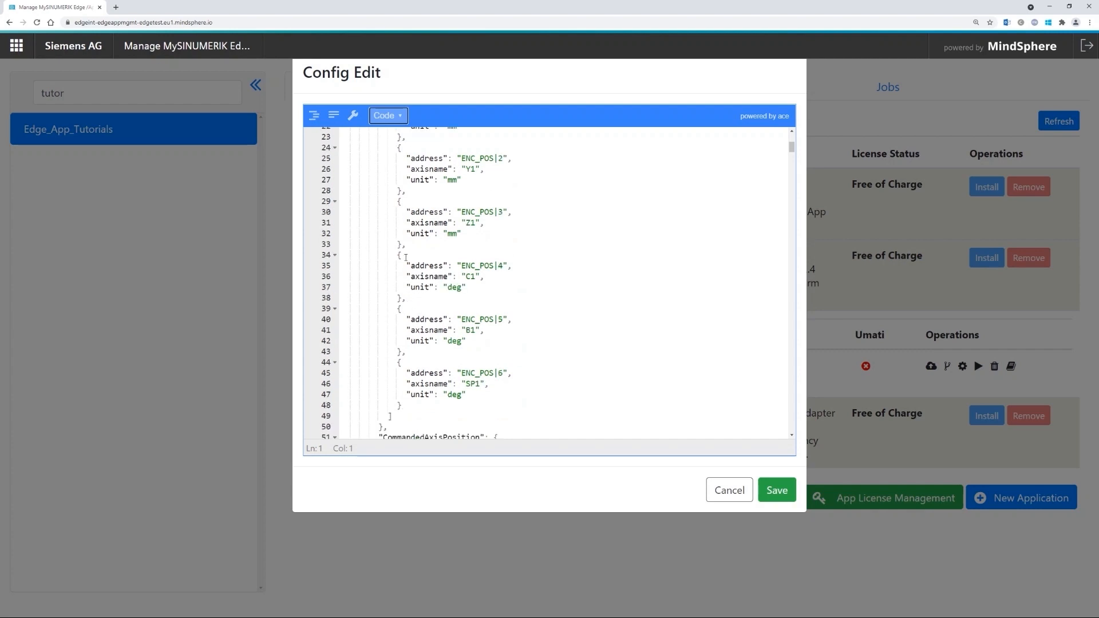
{"action": "left_click_drag", "start_coordinate": [402, 245], "coordinate": [485, 341]}
{"action": "key", "text": "Delete"}
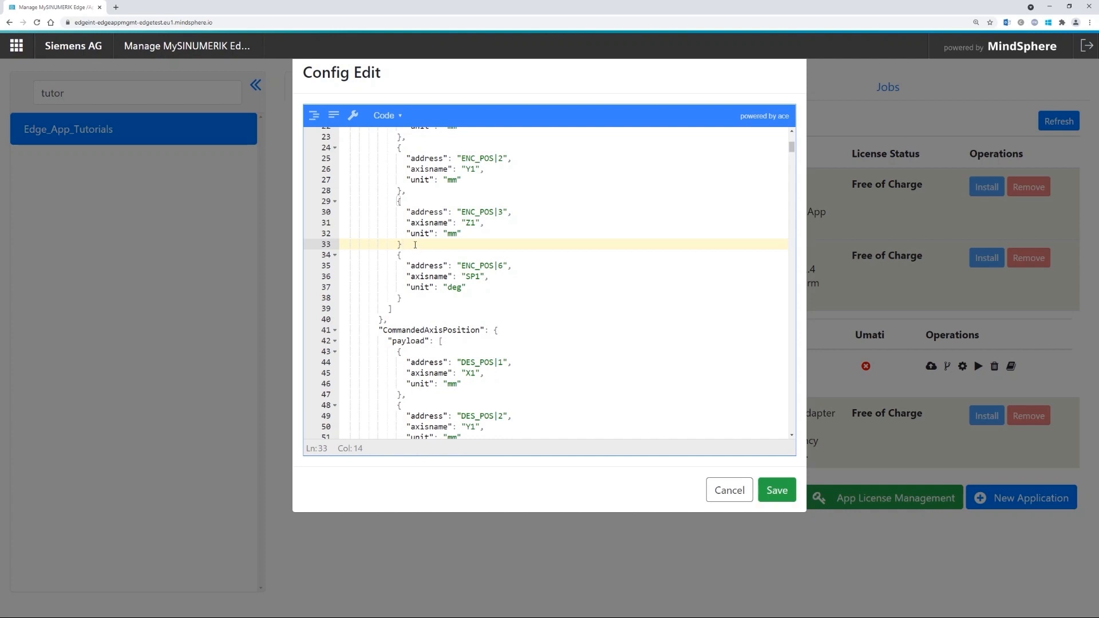
{"action": "type", "text": ","}
{"action": "scroll", "coordinate": [503, 224], "scroll_direction": "up", "scroll_amount": 1}
{"action": "double_click", "coordinate": [504, 304]}
{"action": "type", "text": "4"}
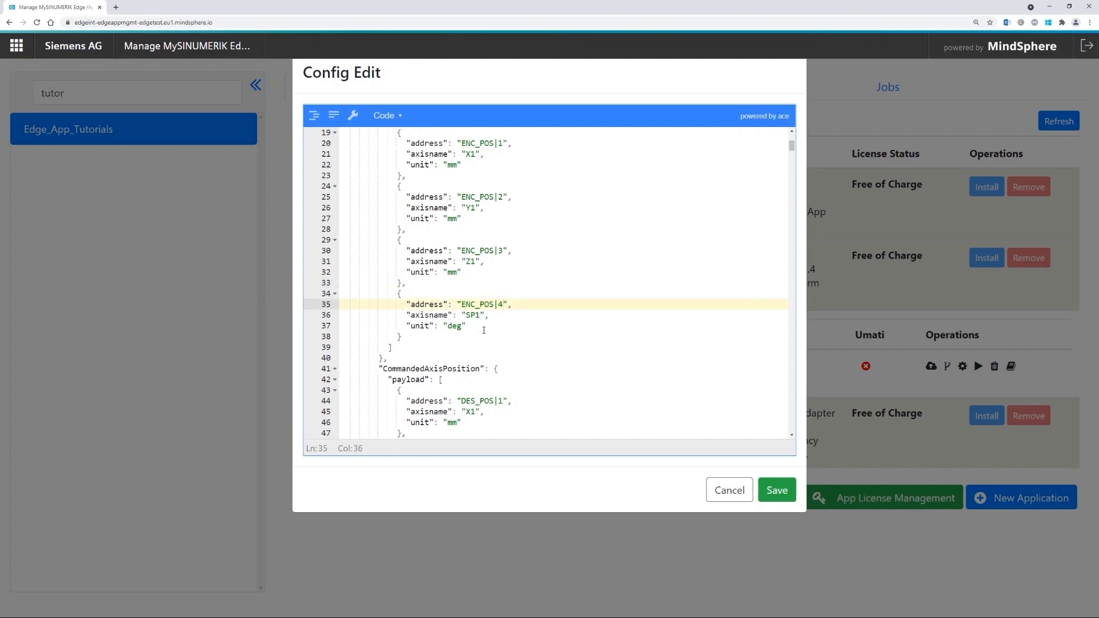
- Delete the DES_POS|4 and DES_POS|5 commanded-position entries for C1 and B1
{"action": "scroll", "coordinate": [484, 269], "scroll_direction": "up", "scroll_amount": 1}
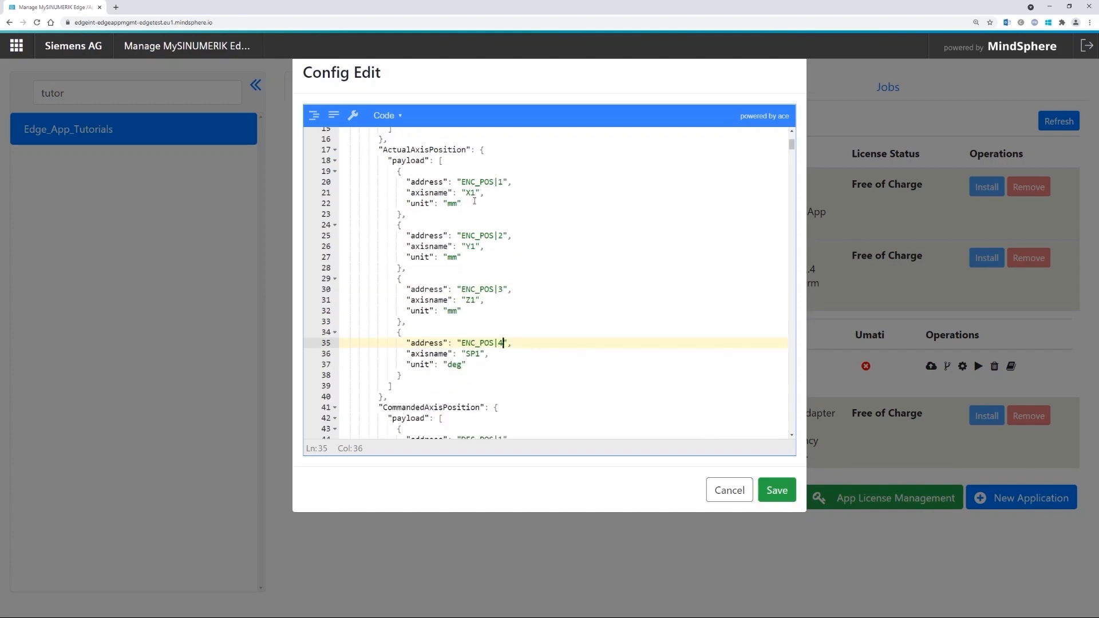
{"action": "scroll", "coordinate": [498, 292], "scroll_direction": "down", "scroll_amount": 1}
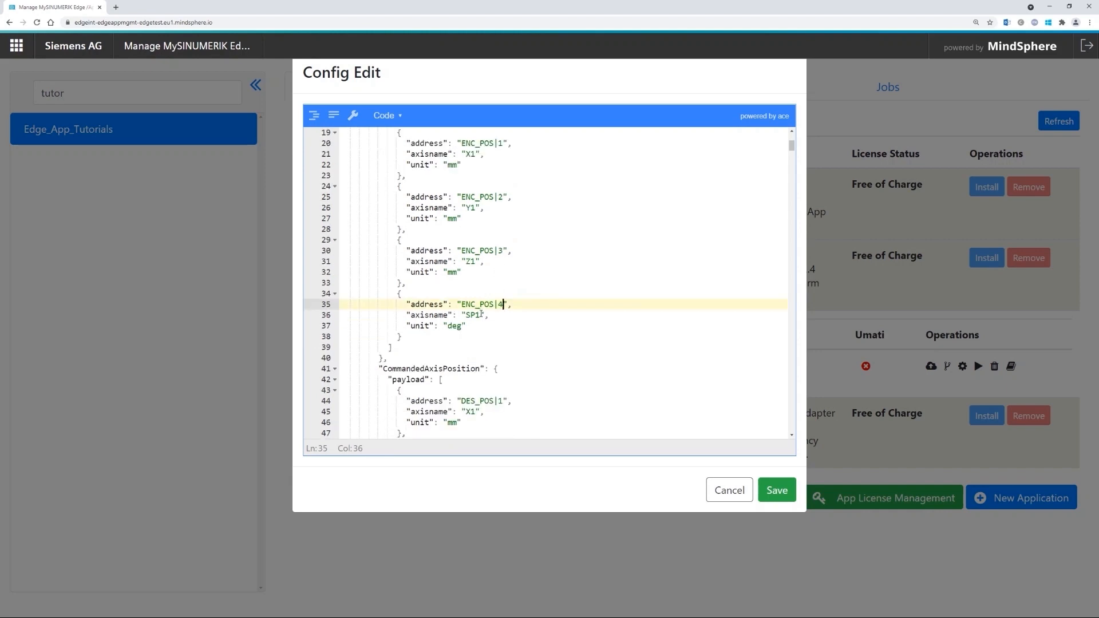
{"action": "scroll", "coordinate": [481, 314], "scroll_direction": "down", "scroll_amount": 1}
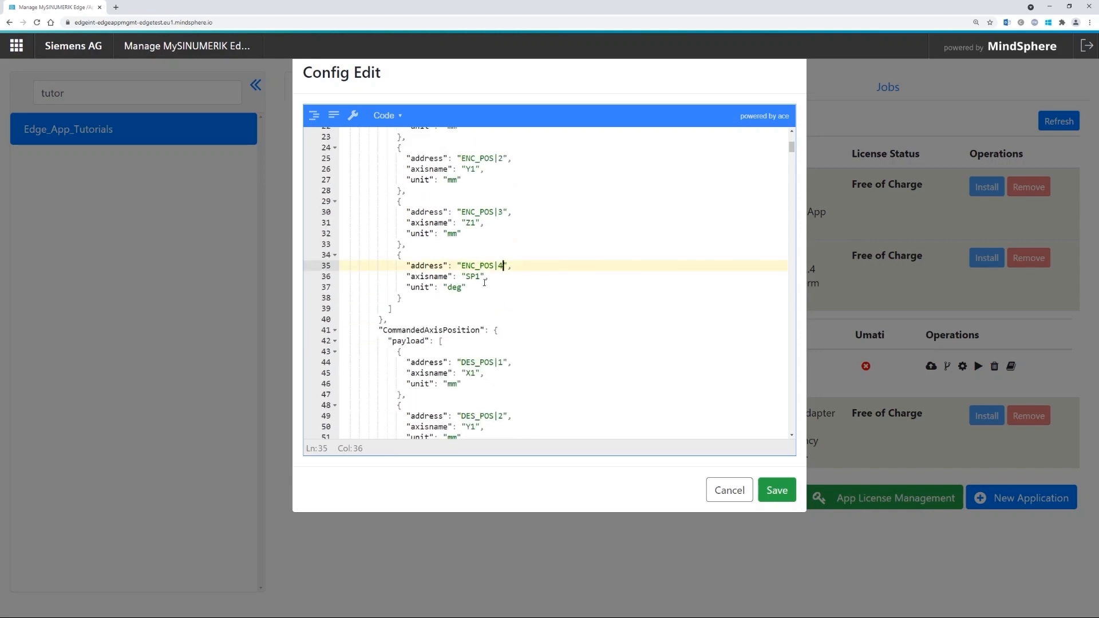
{"action": "scroll", "coordinate": [476, 250], "scroll_direction": "down", "scroll_amount": 5}
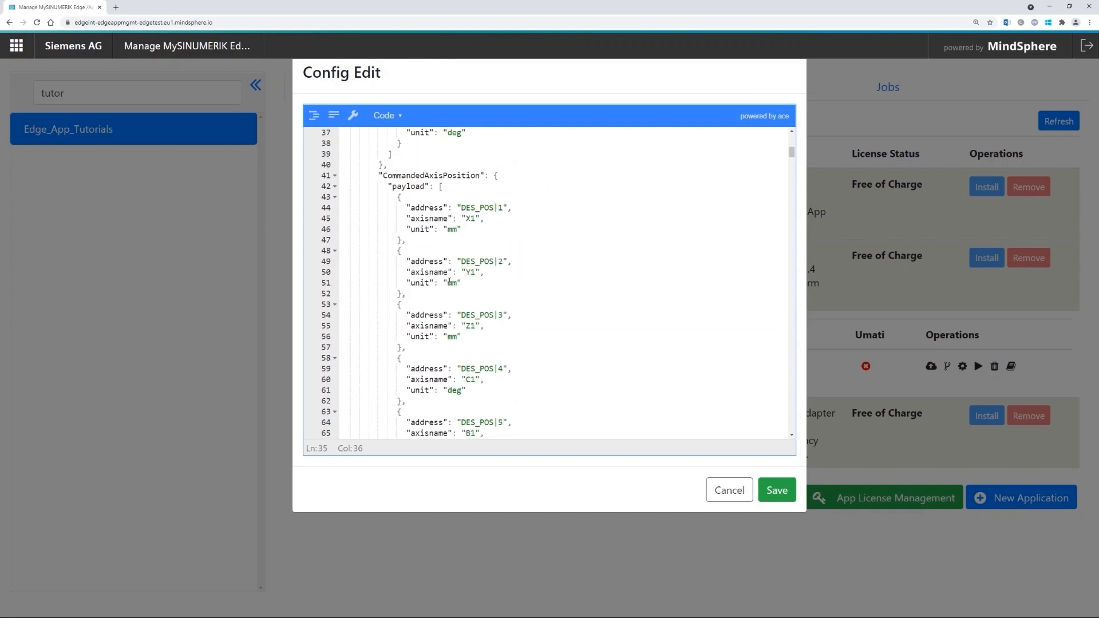
{"action": "scroll", "coordinate": [450, 318], "scroll_direction": "down", "scroll_amount": 1}
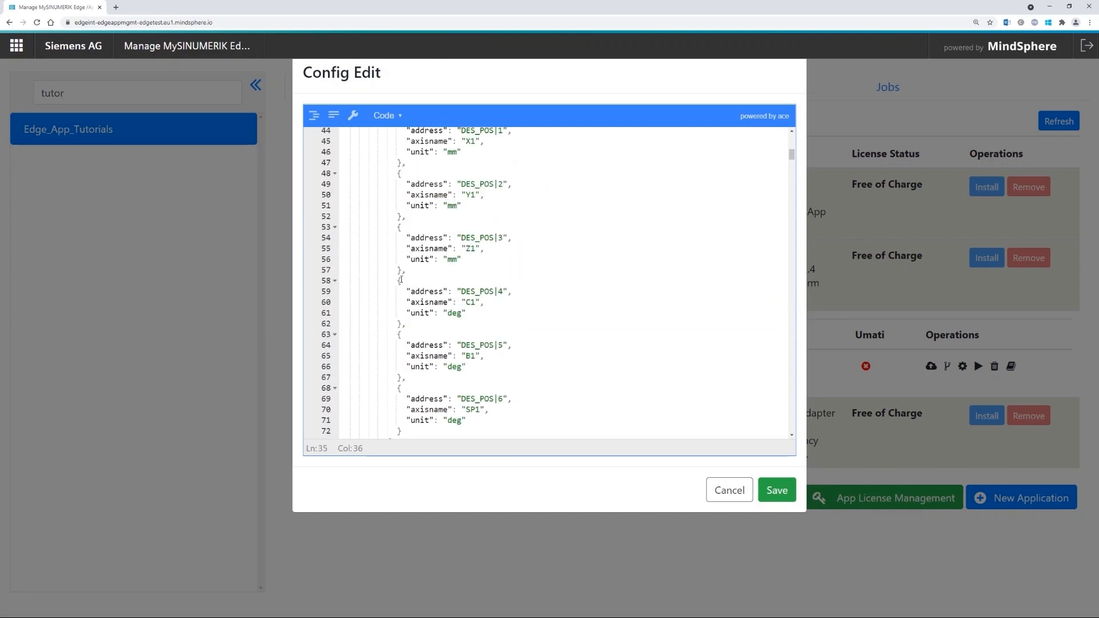
{"action": "left_click_drag", "start_coordinate": [406, 270], "coordinate": [416, 377]}
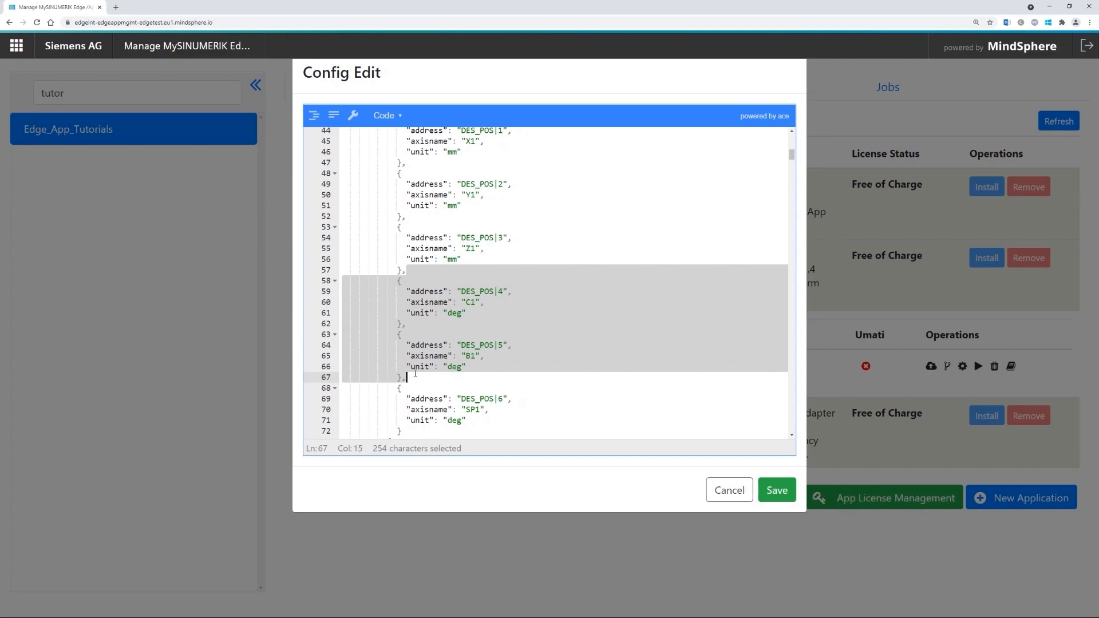
{"action": "key", "text": "Delete"}
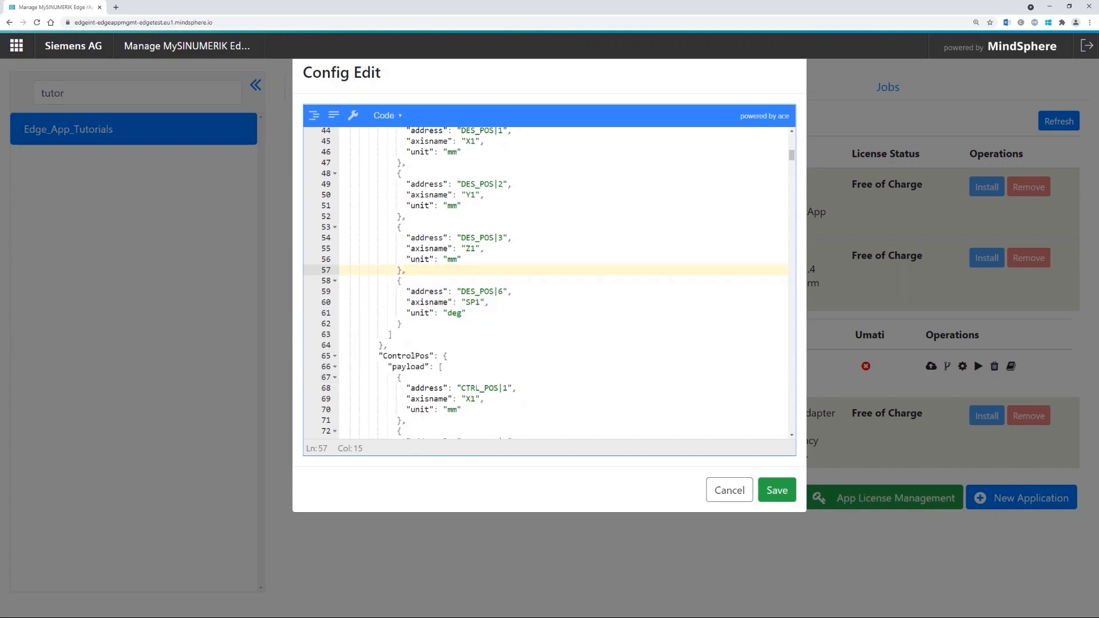
{"action": "scroll", "coordinate": [530, 343], "scroll_direction": "down", "scroll_amount": 10}
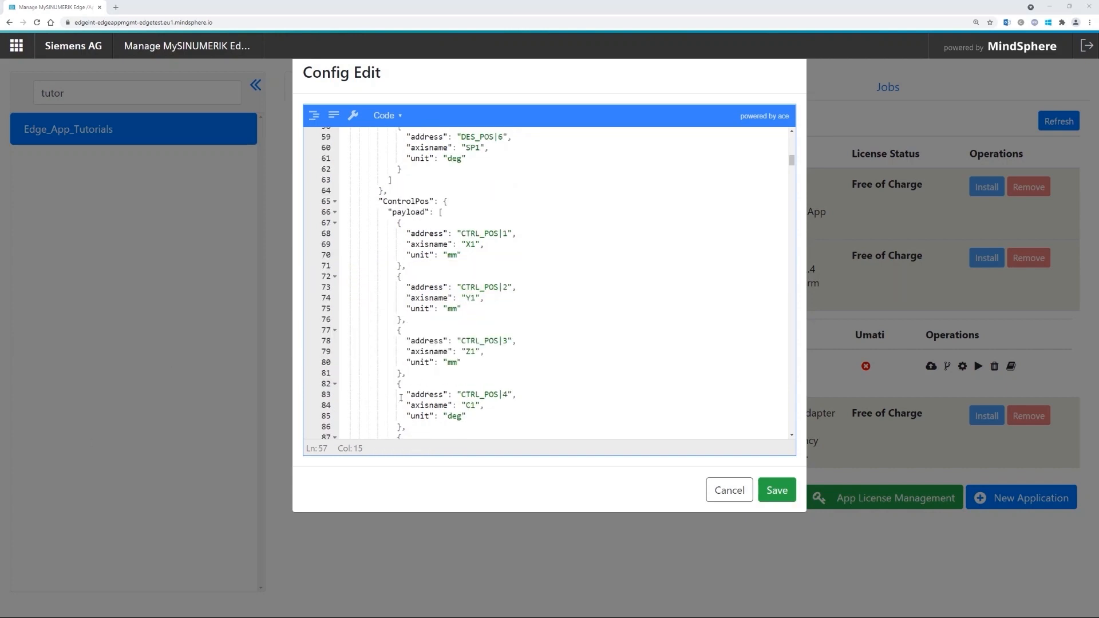
{"action": "scroll", "coordinate": [530, 343], "scroll_direction": "down", "scroll_amount": 15}
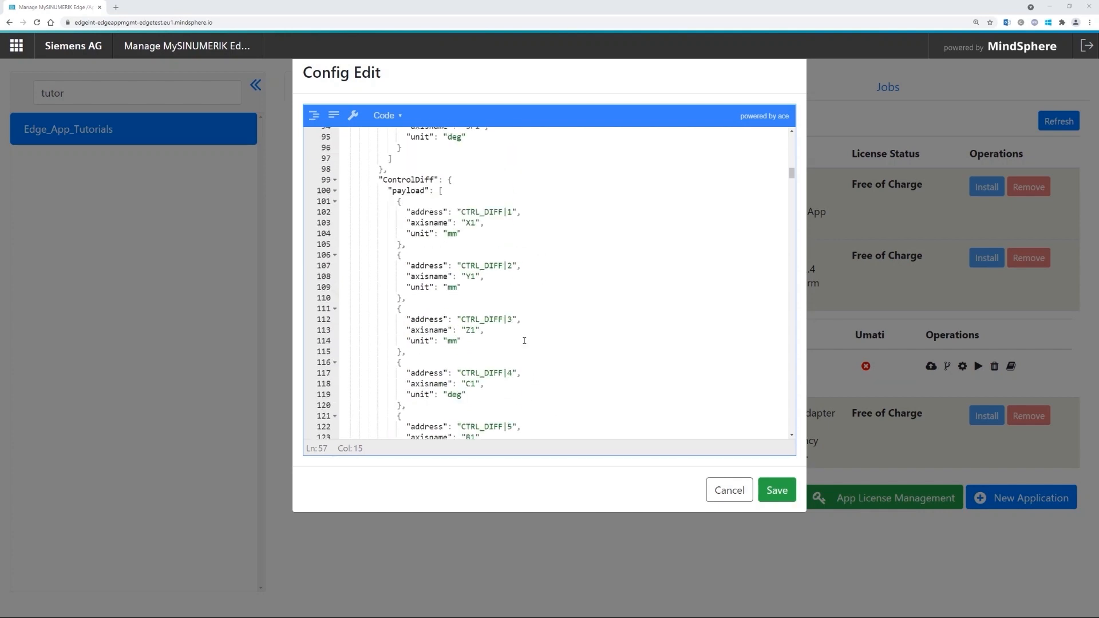
{"action": "left_click_drag", "start_coordinate": [791, 183], "coordinate": [791, 330]}
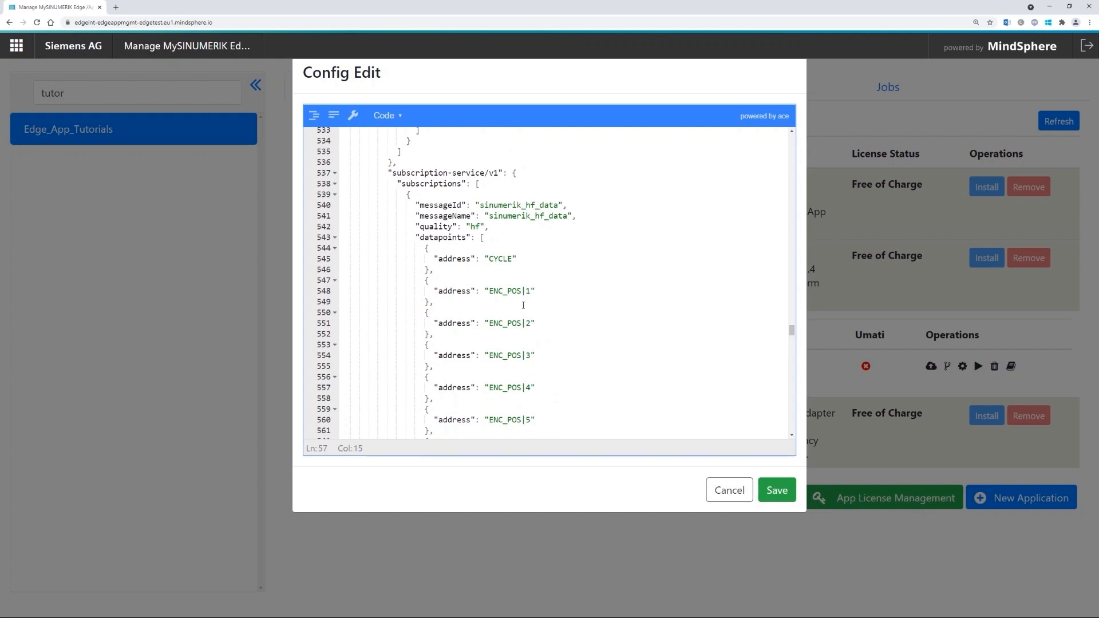
{"action": "scroll", "coordinate": [539, 298], "scroll_direction": "down", "scroll_amount": 1}
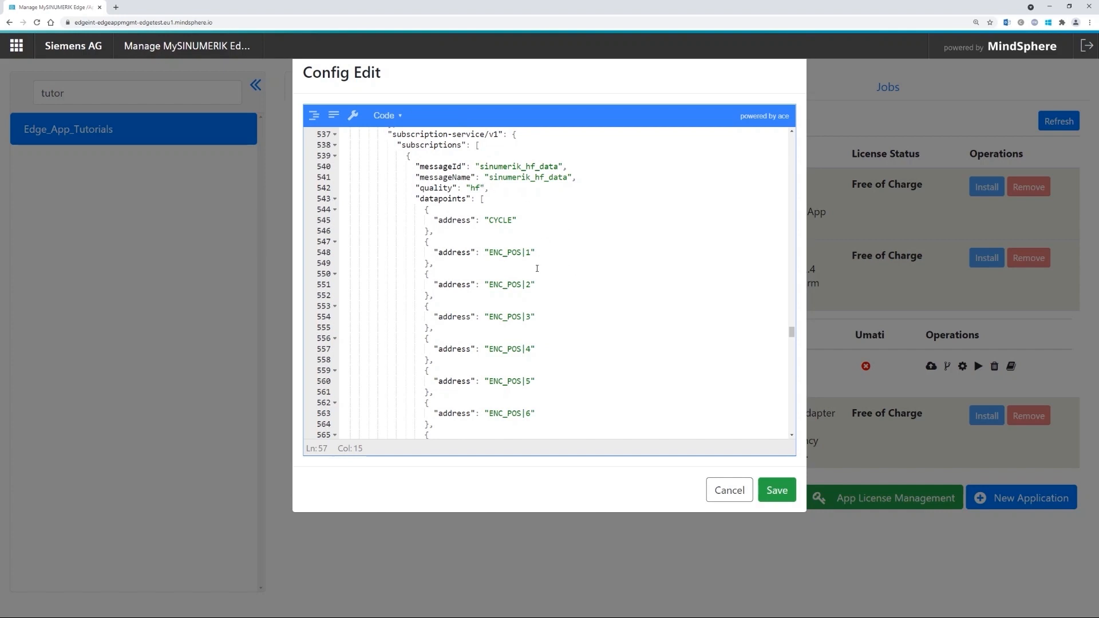
{"action": "scroll", "coordinate": [559, 330], "scroll_direction": "down", "scroll_amount": 1}
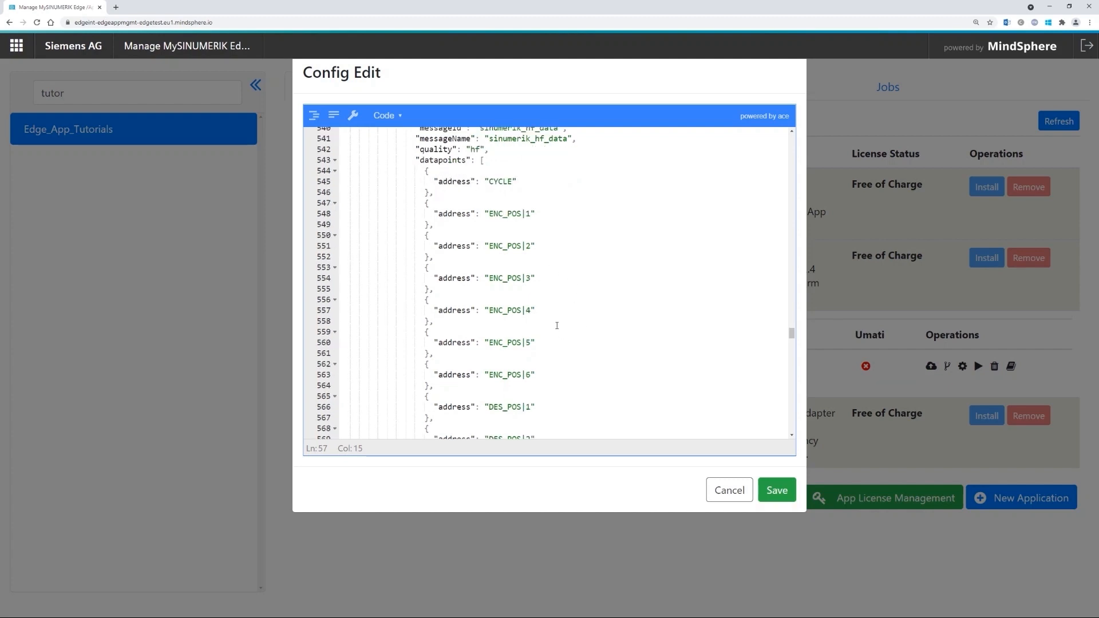
{"action": "scroll", "coordinate": [516, 340], "scroll_direction": "down", "scroll_amount": 1}
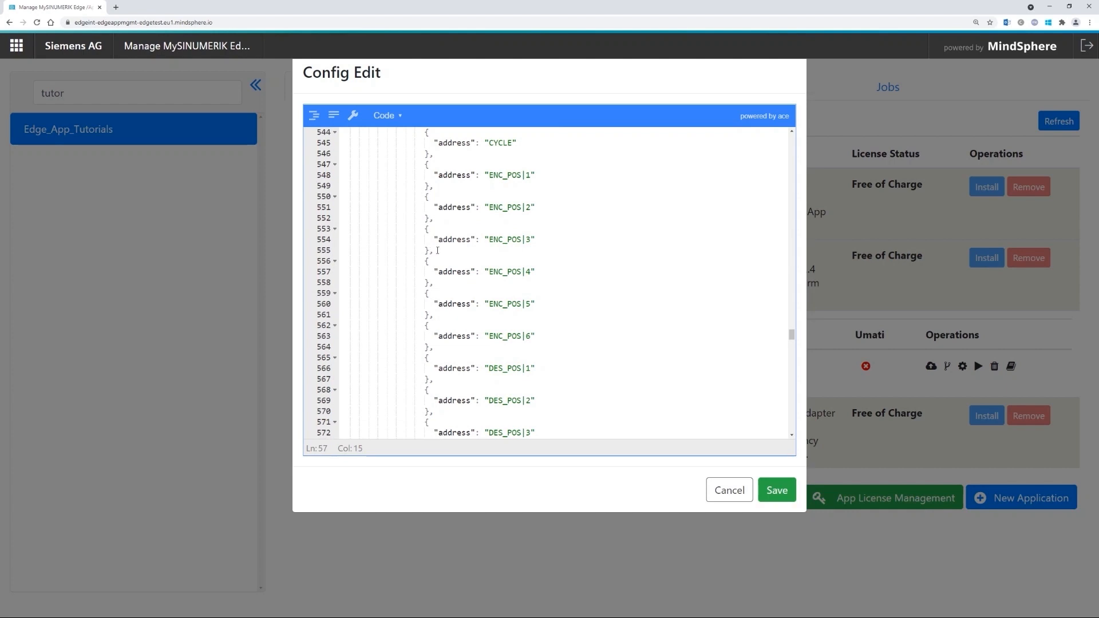
{"action": "left_click_drag", "start_coordinate": [437, 250], "coordinate": [438, 316]}
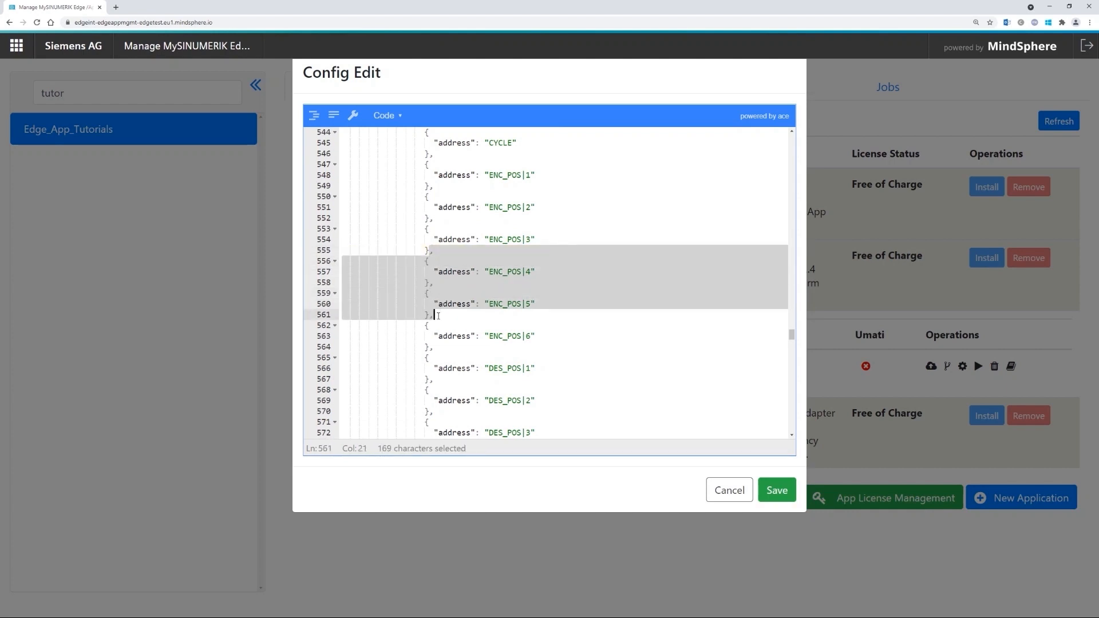
{"action": "left_click", "coordinate": [429, 293]}
{"action": "scroll", "coordinate": [429, 289], "scroll_direction": "down", "scroll_amount": 1}
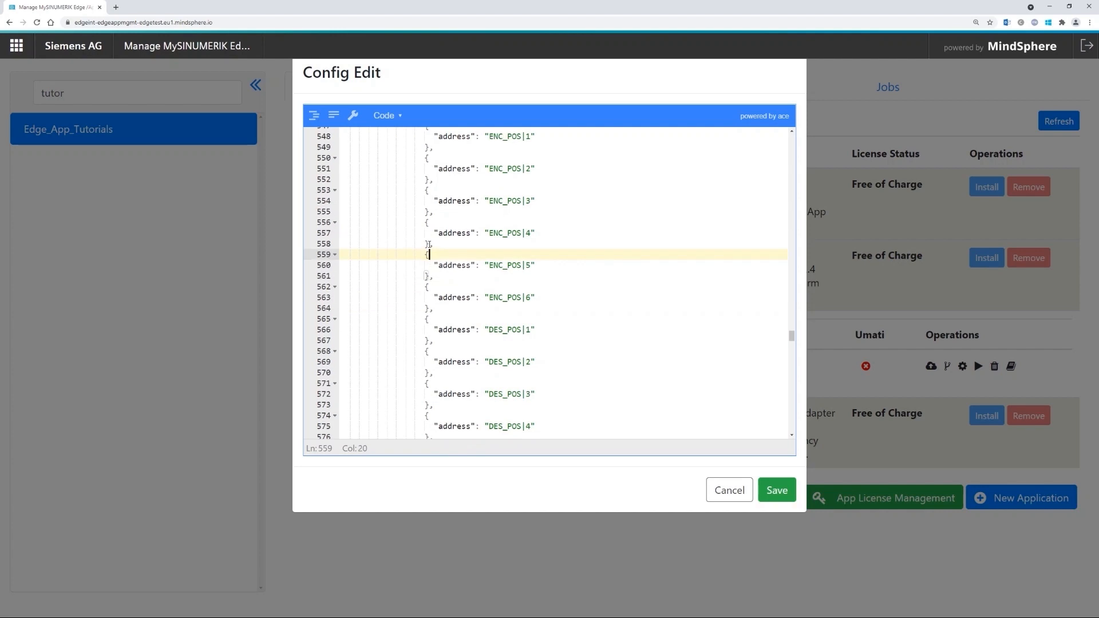
{"action": "scroll", "coordinate": [429, 245], "scroll_direction": "up", "scroll_amount": 1}
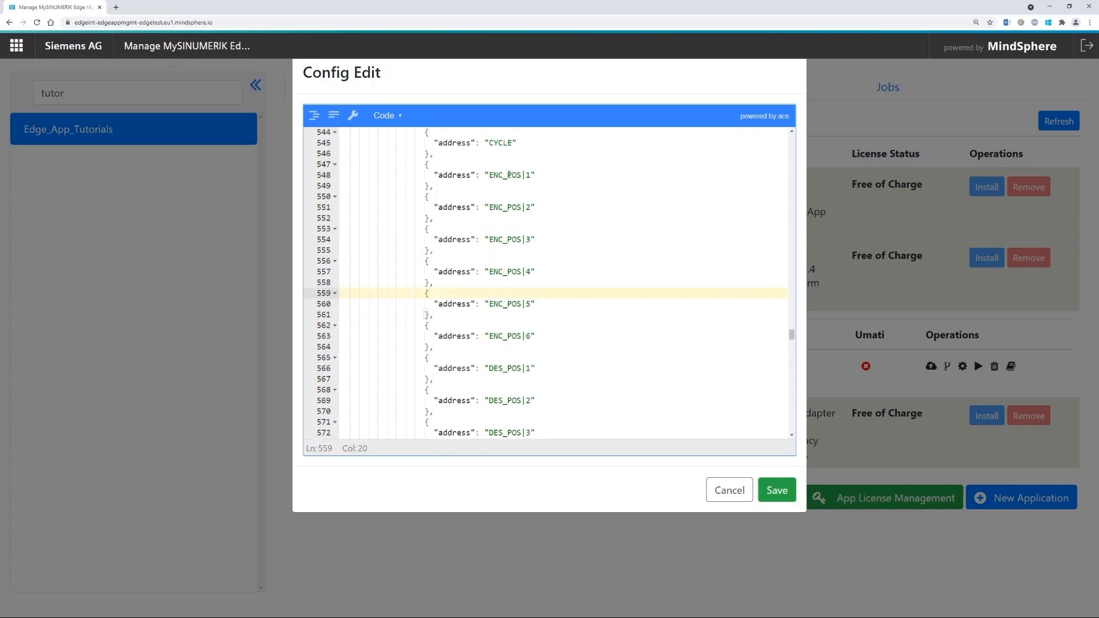
{"action": "left_click", "coordinate": [505, 175]}
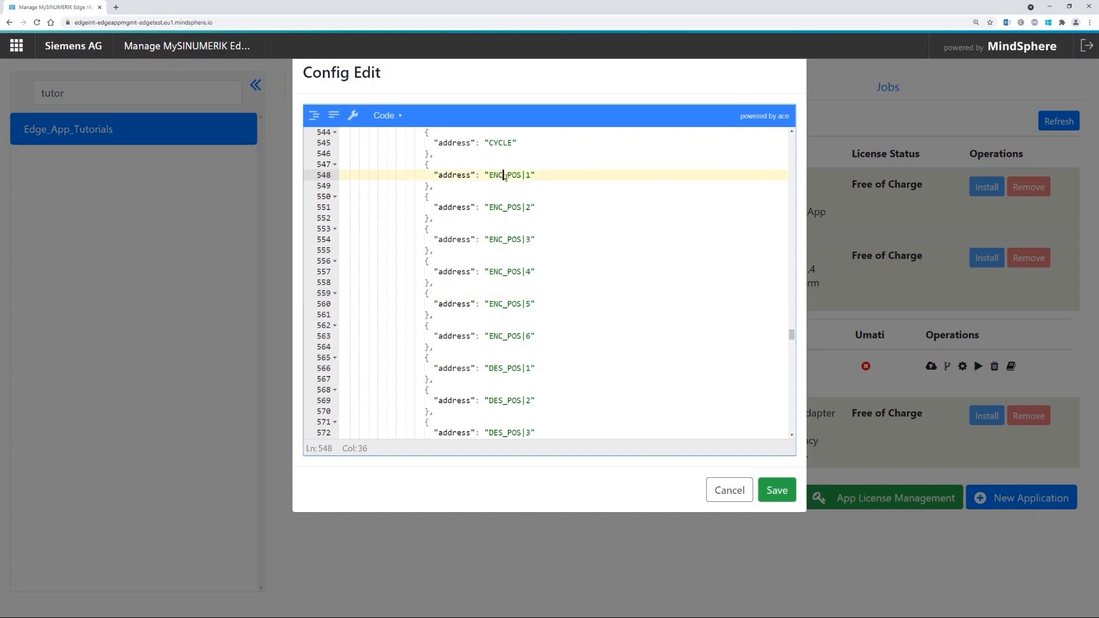
{"action": "left_click_drag", "start_coordinate": [430, 283], "coordinate": [435, 350]}
{"action": "key", "text": "Delete"}
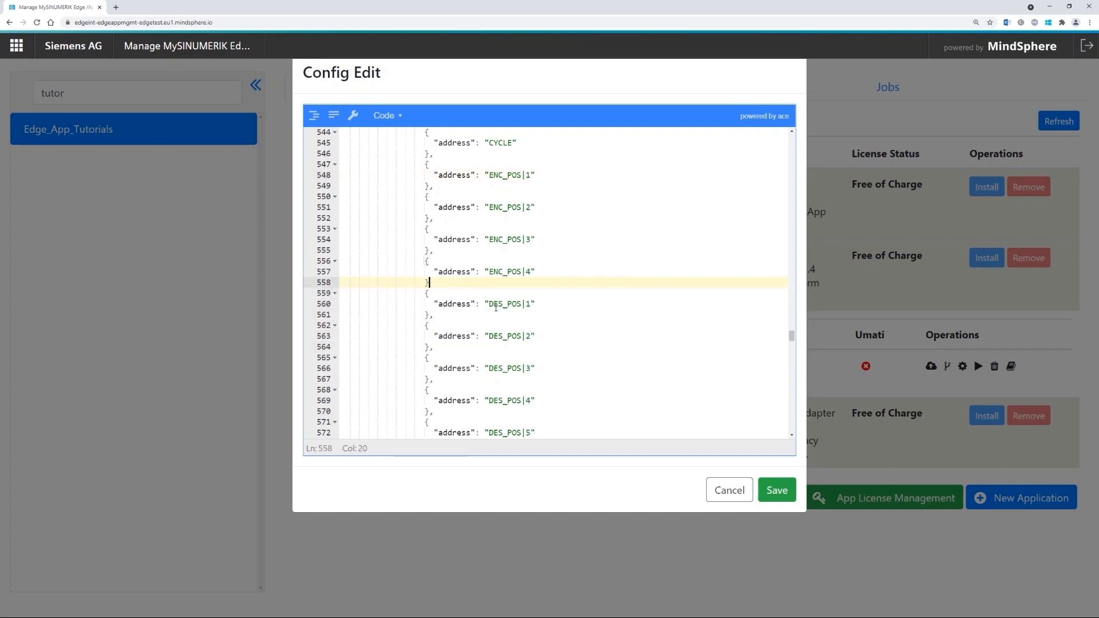
{"action": "type", "text": ","}
{"action": "scroll", "coordinate": [493, 264], "scroll_direction": "down", "scroll_amount": 3}
{"action": "scroll", "coordinate": [428, 208], "scroll_direction": "down", "scroll_amount": 2}
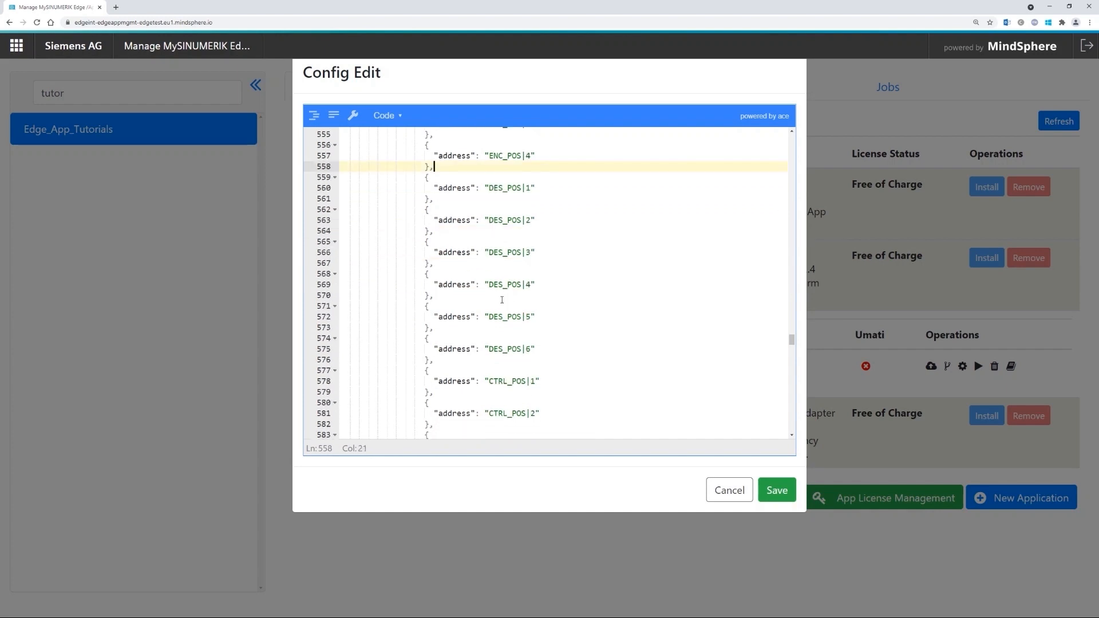
{"action": "scroll", "coordinate": [421, 331], "scroll_direction": "down", "scroll_amount": 2}
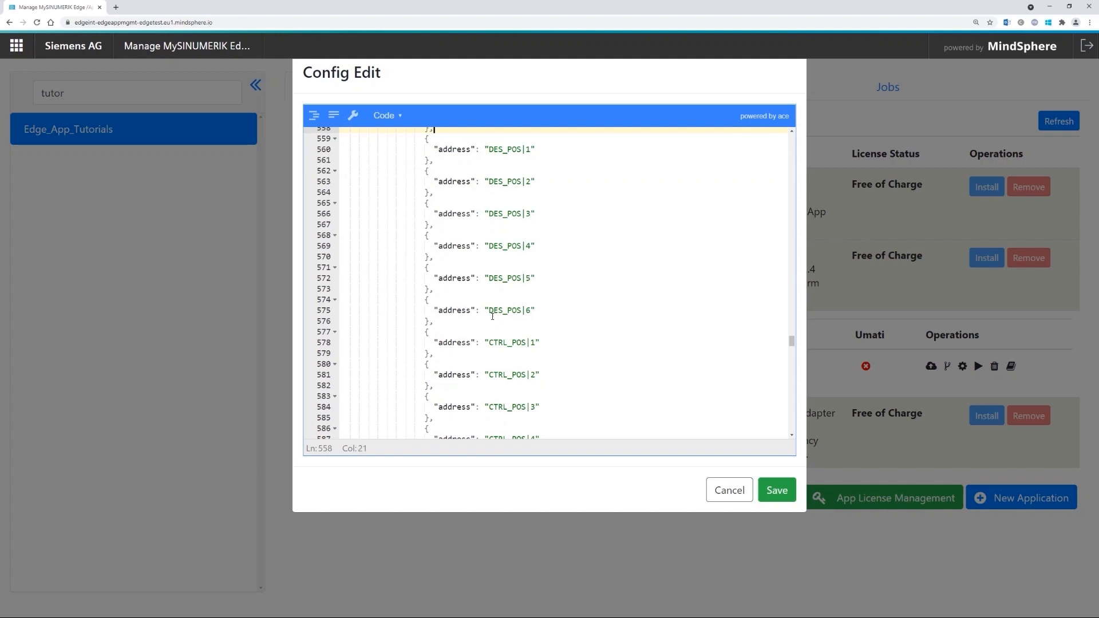
{"action": "scroll", "coordinate": [481, 281], "scroll_direction": "up", "scroll_amount": 4}
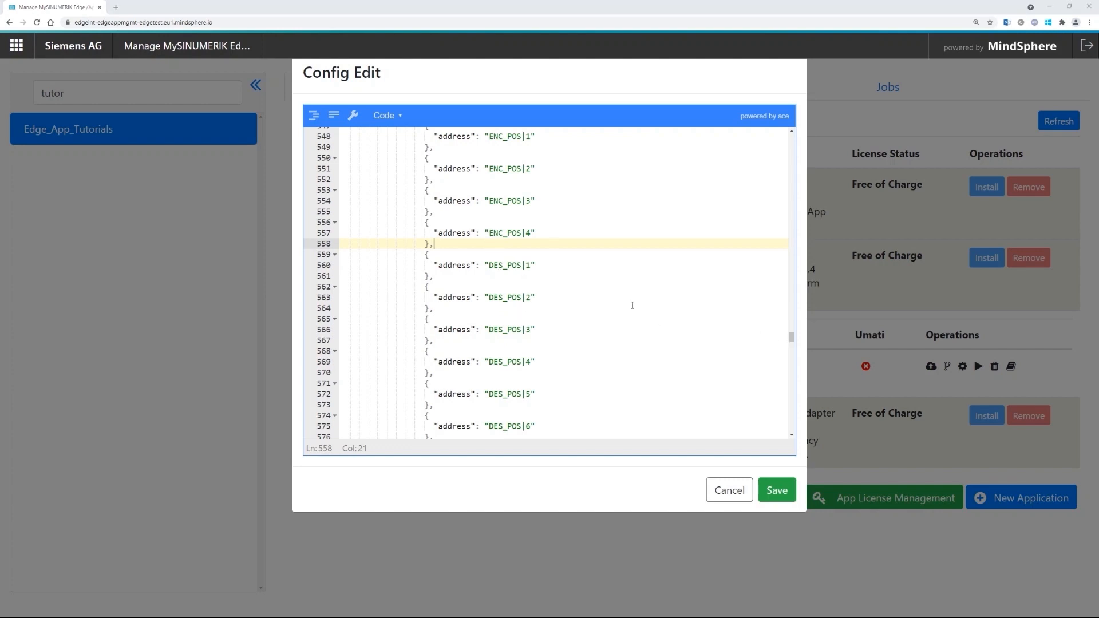
- Replace the entire configuration with the pasted 596-line JSON
{"action": "left_click", "coordinate": [643, 289]}
{"action": "key", "text": "ctrl+a"}
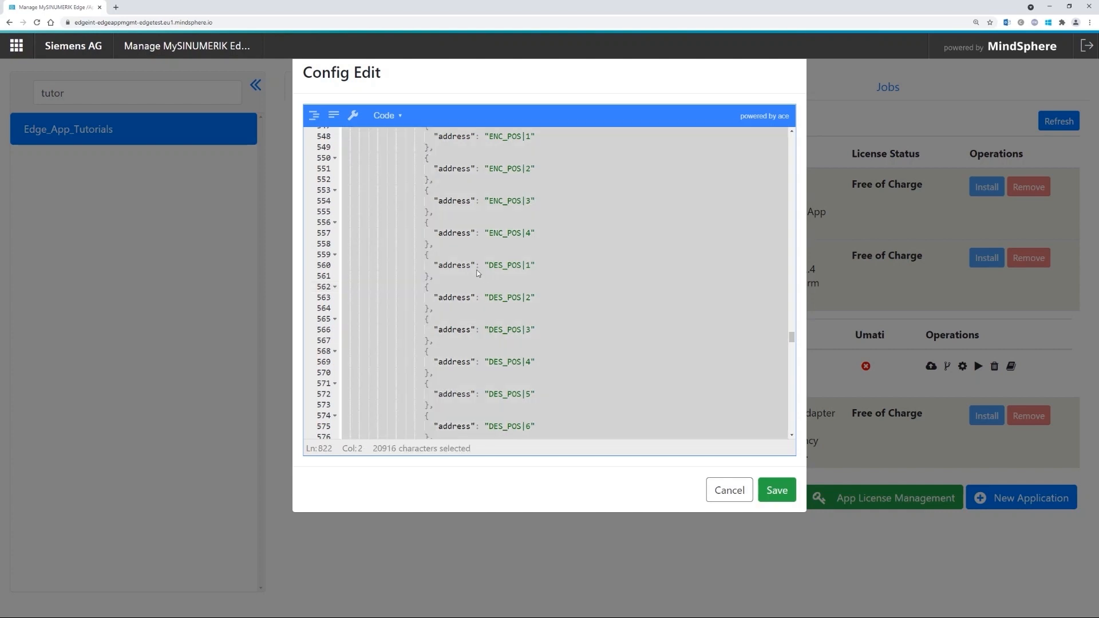
{"action": "key", "text": "Delete"}
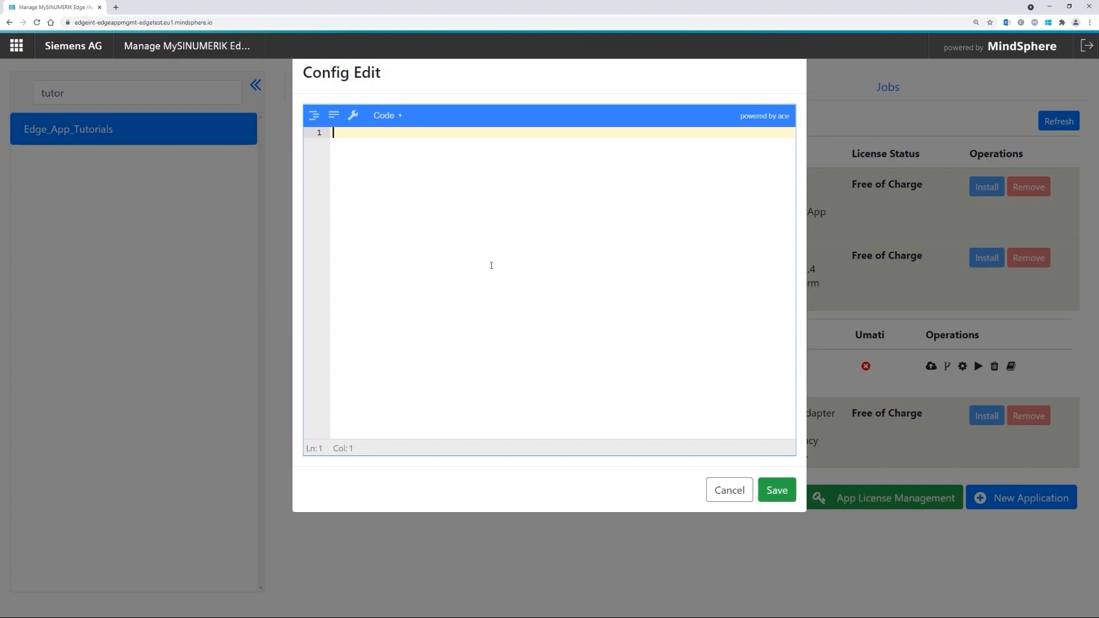
{"action": "key", "text": "ctrl+v"}
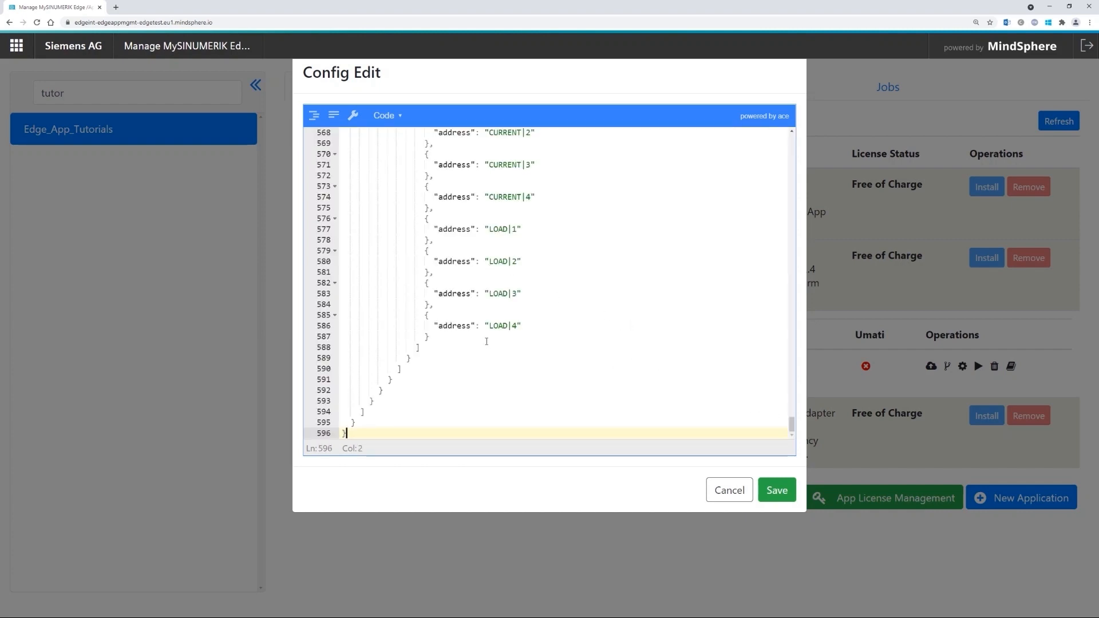
- Check the ENC_POS|1–4 and DES_POS|1–4 address entries in the new JSON
{"action": "left_click_drag", "start_coordinate": [792, 428], "coordinate": [794, 334]}
{"action": "scroll", "coordinate": [631, 376], "scroll_direction": "down", "scroll_amount": 6}
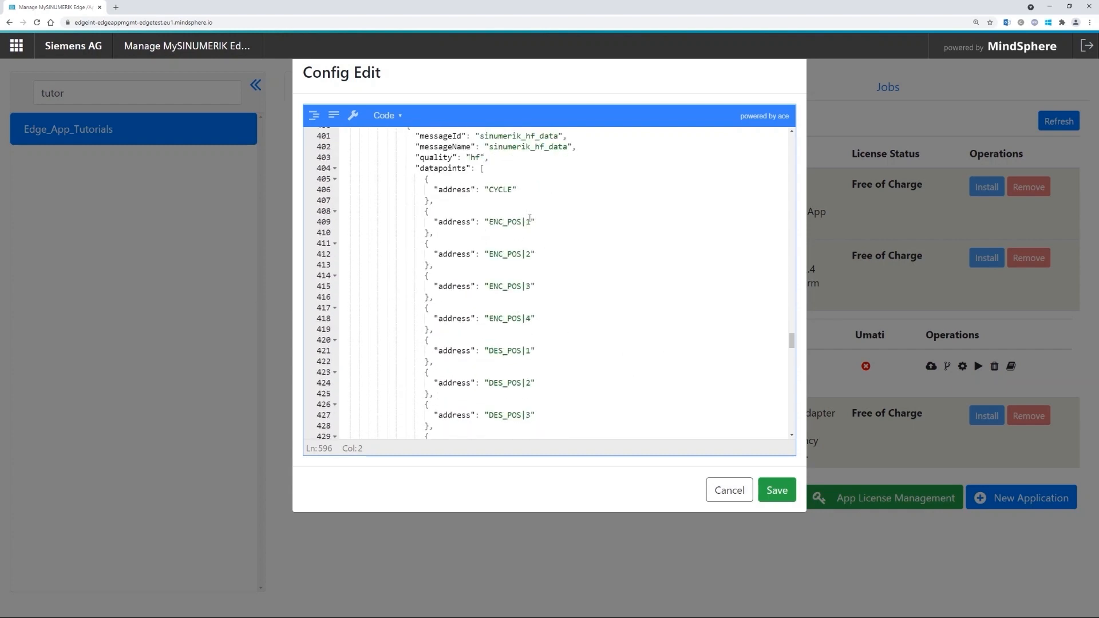
{"action": "left_click", "coordinate": [531, 221]}
{"action": "left_click", "coordinate": [531, 319]}
{"action": "scroll", "coordinate": [551, 346], "scroll_direction": "down", "scroll_amount": 1}
{"action": "scroll", "coordinate": [551, 346], "scroll_direction": "down", "scroll_amount": 1}
{"action": "left_click", "coordinate": [532, 273]}
{"action": "left_click", "coordinate": [535, 370]}
{"action": "scroll", "coordinate": [543, 355], "scroll_direction": "down", "scroll_amount": 3}
{"action": "scroll", "coordinate": [543, 355], "scroll_direction": "down", "scroll_amount": 2}
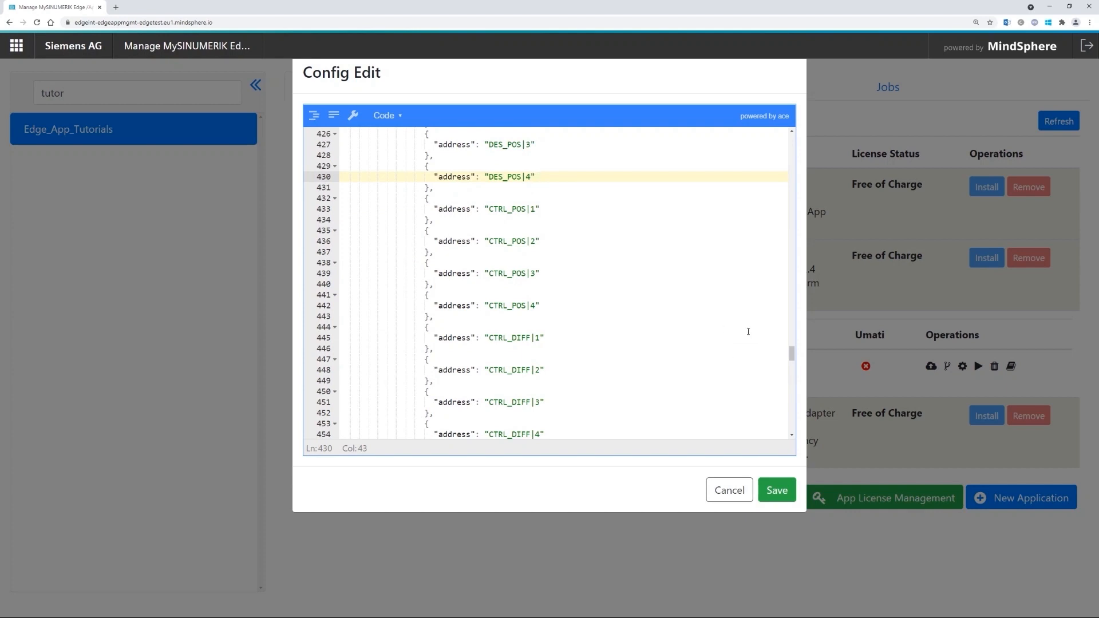
- Review the POWER, Current and Load payloads covering only X1, Y1, Z1 and SP1
{"action": "left_click", "coordinate": [598, 283]}
{"action": "key", "text": "ctrl+a"}
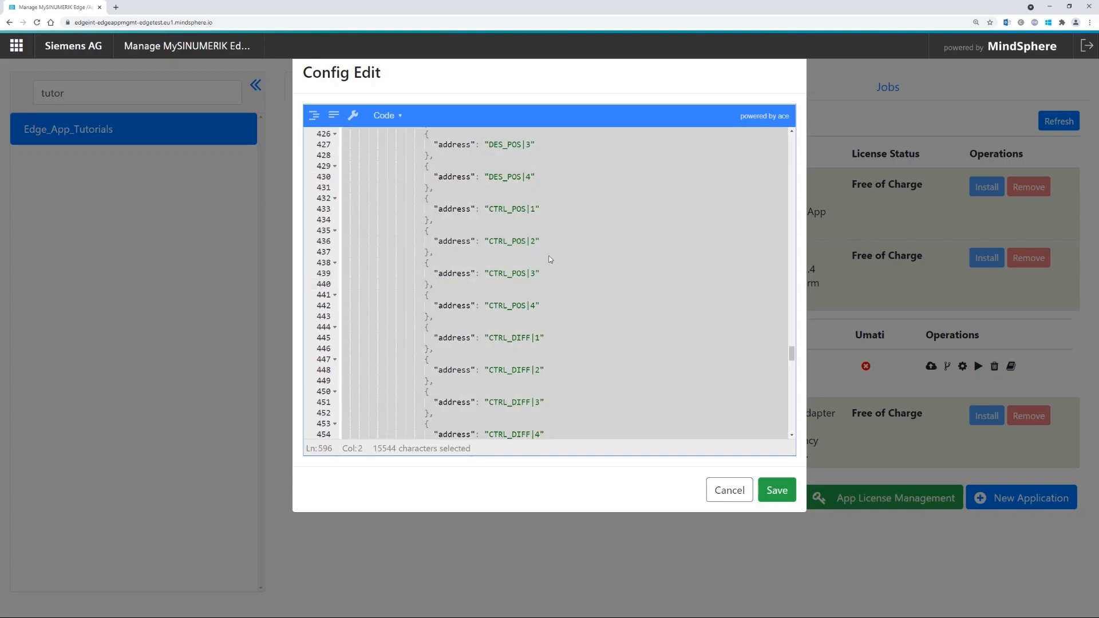
{"action": "left_click", "coordinate": [536, 220]}
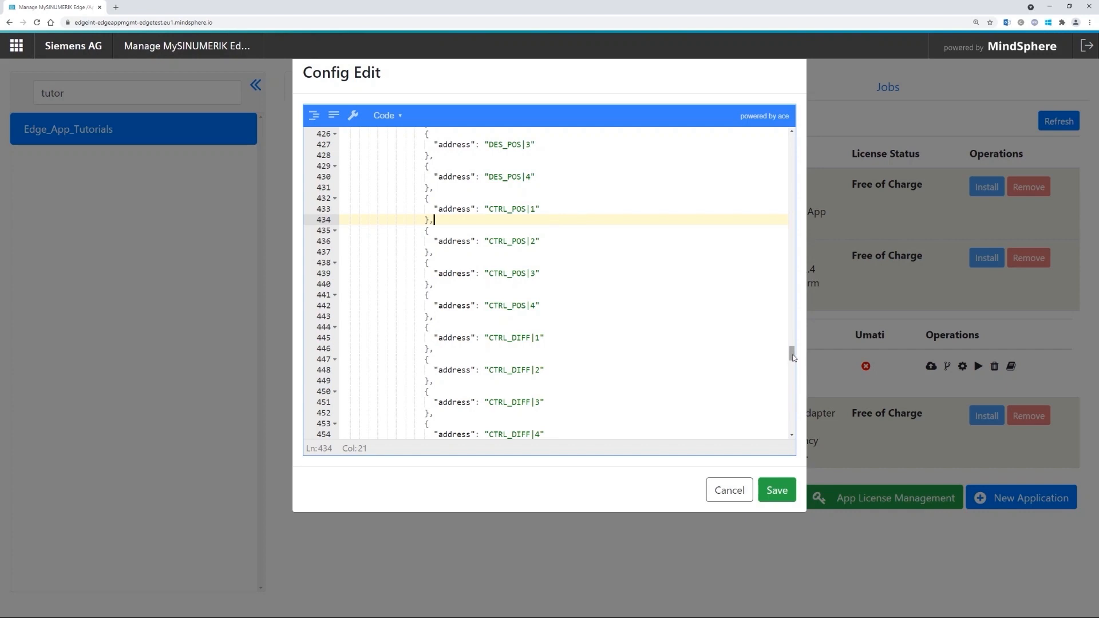
{"action": "left_click_drag", "start_coordinate": [789, 352], "coordinate": [791, 292]}
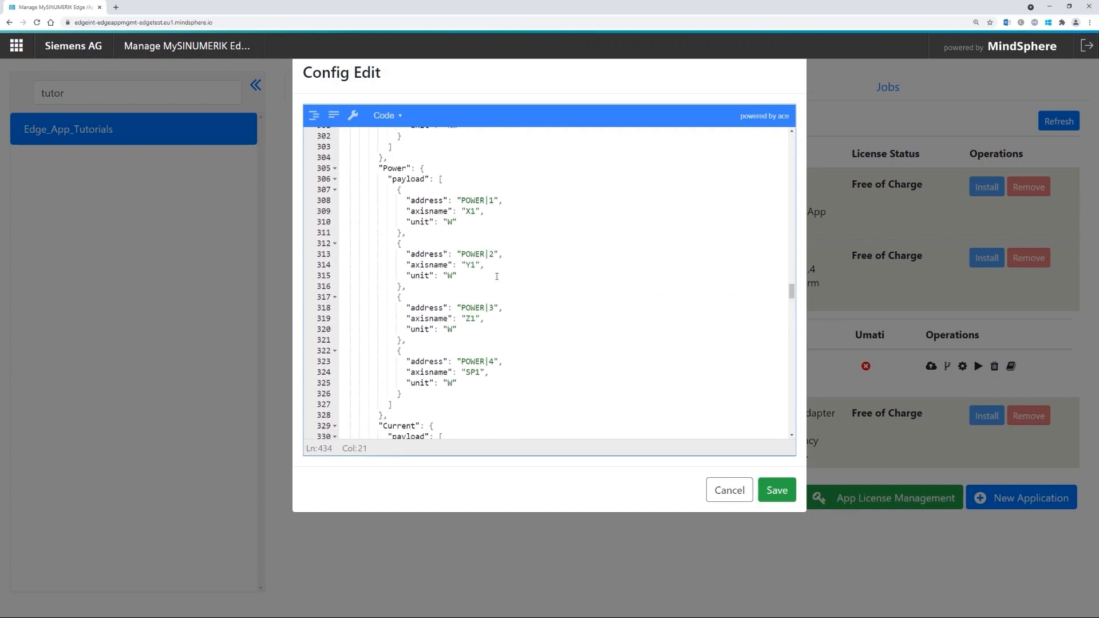
{"action": "left_click", "coordinate": [475, 199]}
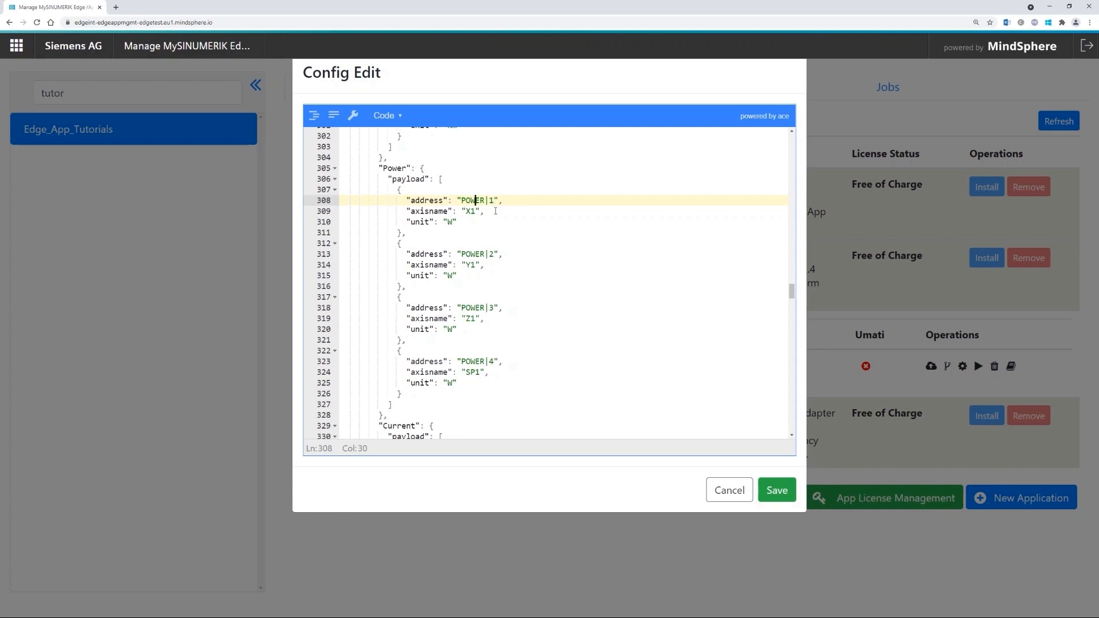
{"action": "scroll", "coordinate": [493, 357], "scroll_direction": "down", "scroll_amount": 5}
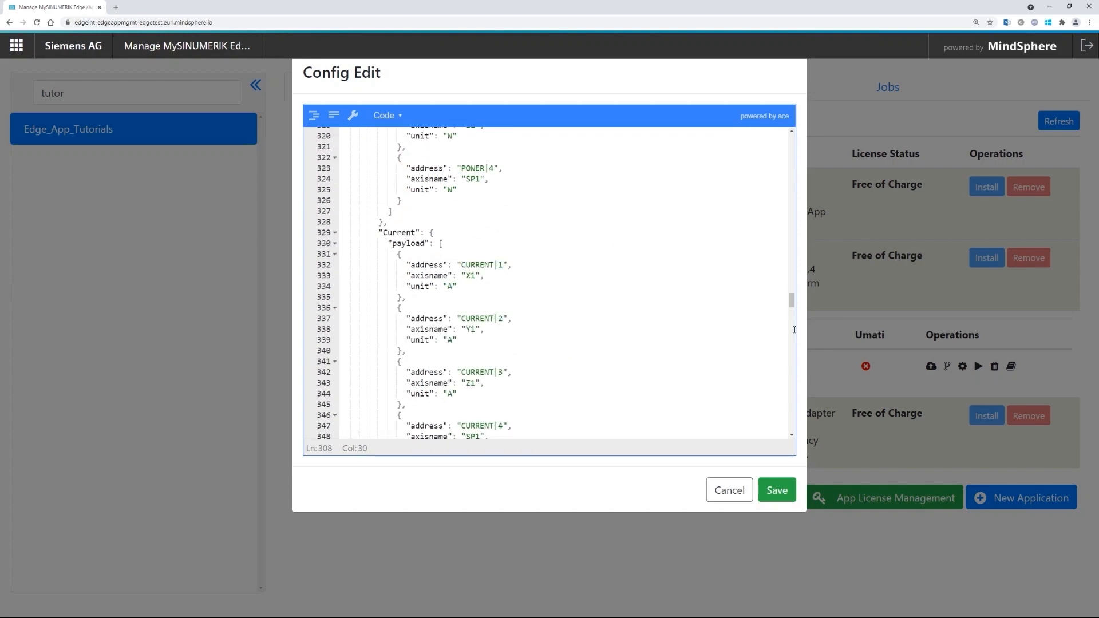
{"action": "mouse_move", "coordinate": [791, 300]}
{"action": "left_mouse_down"}
{"action": "mouse_move", "coordinate": [791, 329]}
{"action": "mouse_move", "coordinate": [792, 317]}
{"action": "left_mouse_up"}
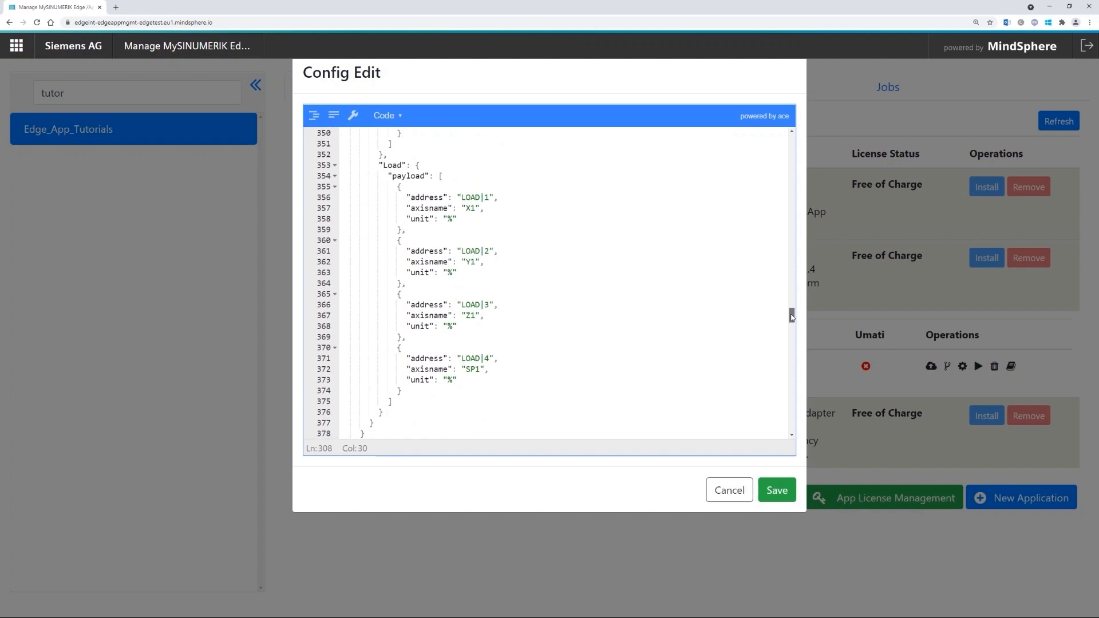
{"action": "left_click_drag", "start_coordinate": [790, 319], "coordinate": [790, 142]}
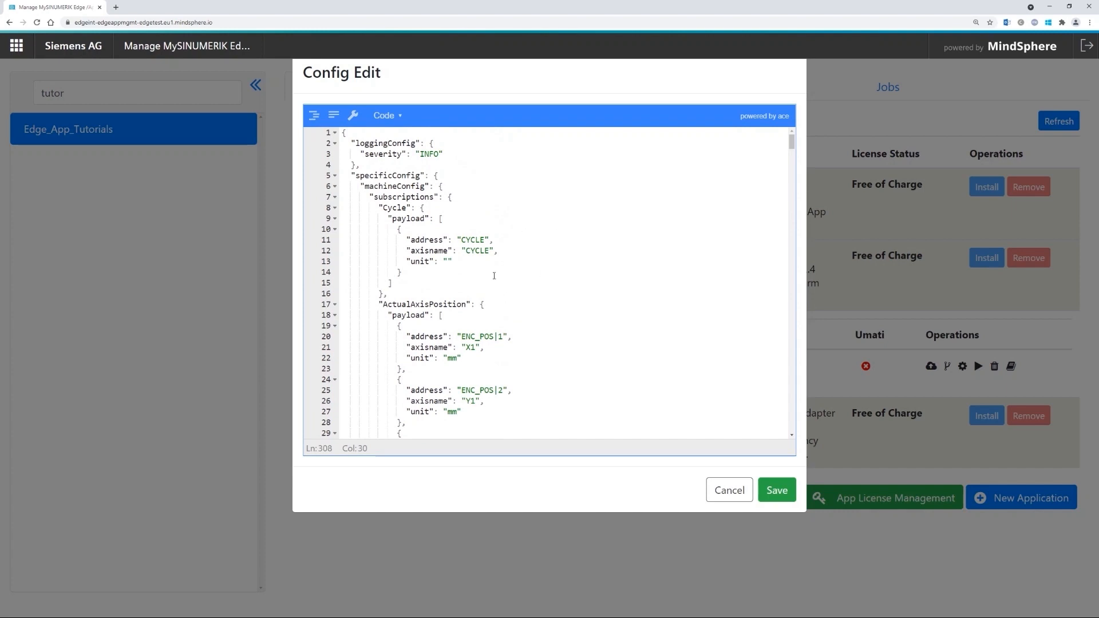
{"action": "scroll", "coordinate": [494, 276], "scroll_direction": "down", "scroll_amount": 3}
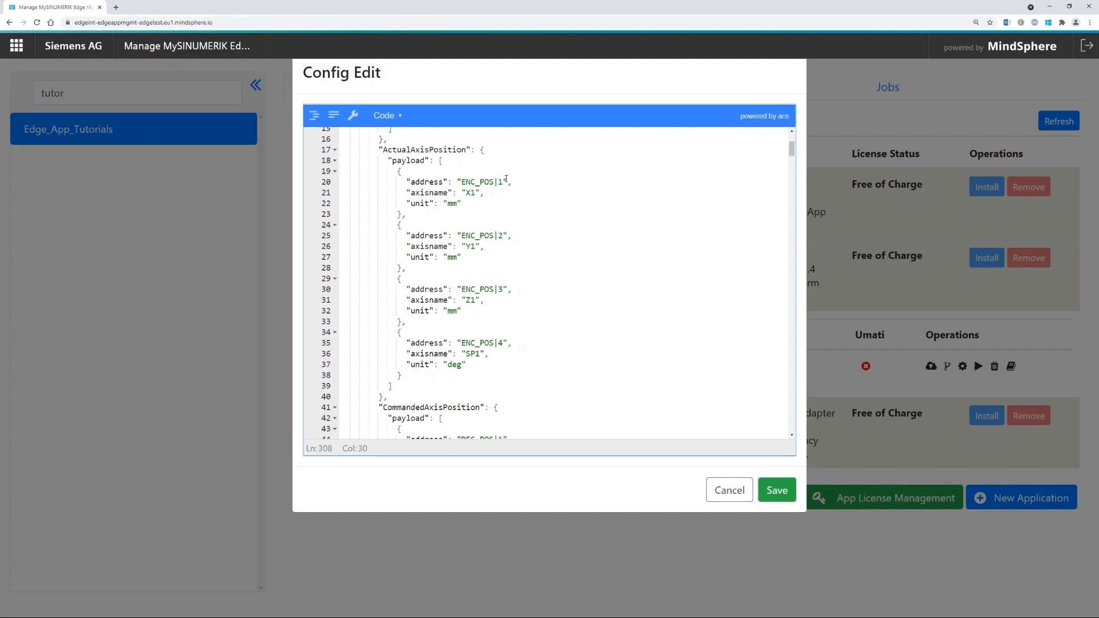
- Save the new configuration and refresh App Management so sambaserver v3.0.0 is listed
{"action": "left_click", "coordinate": [782, 491]}
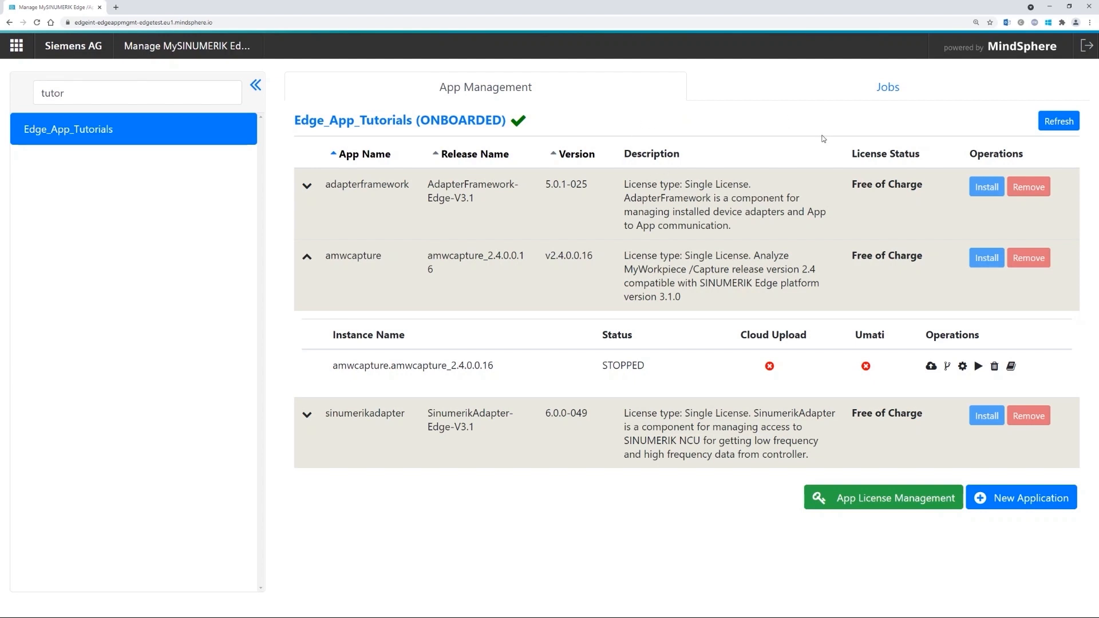
{"action": "left_click", "coordinate": [1064, 123]}
{"action": "double_click", "coordinate": [346, 416]}
{"action": "left_click", "coordinate": [366, 425]}
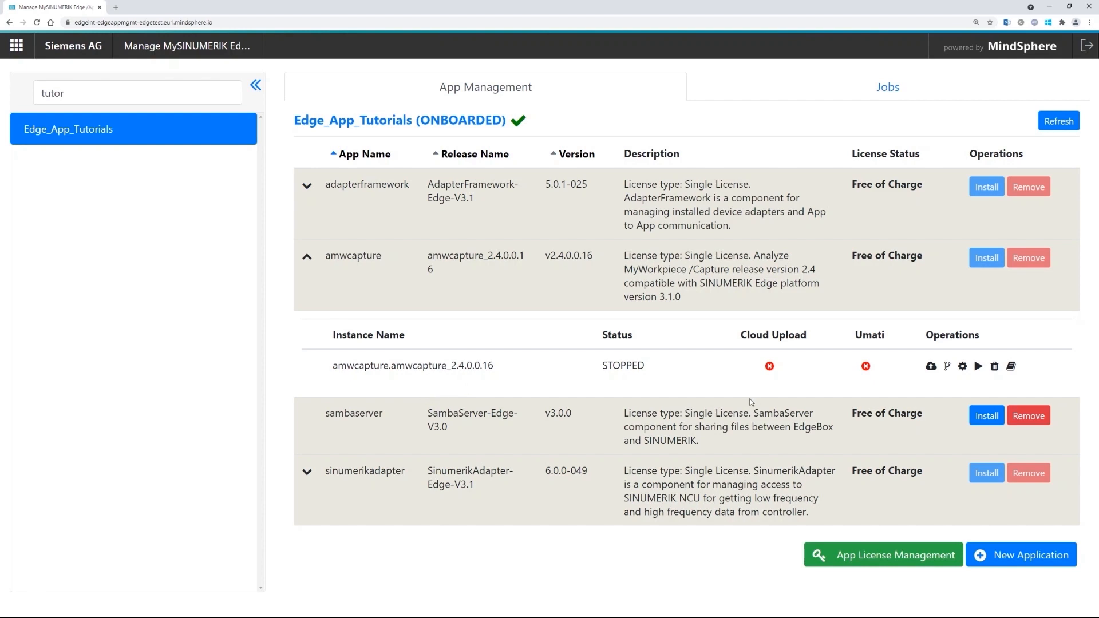
- Install a sambaserver.SambaServer-Edge-V3.0 instance, which appears in the list as STOPPED
{"action": "left_click", "coordinate": [992, 425]}
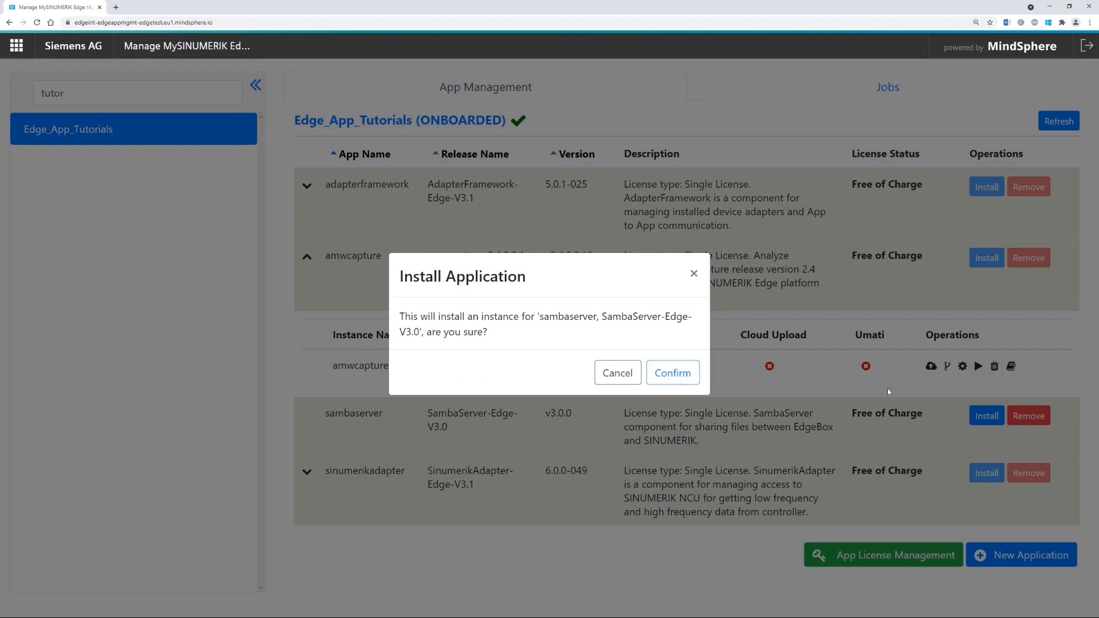
{"action": "left_click", "coordinate": [679, 378]}
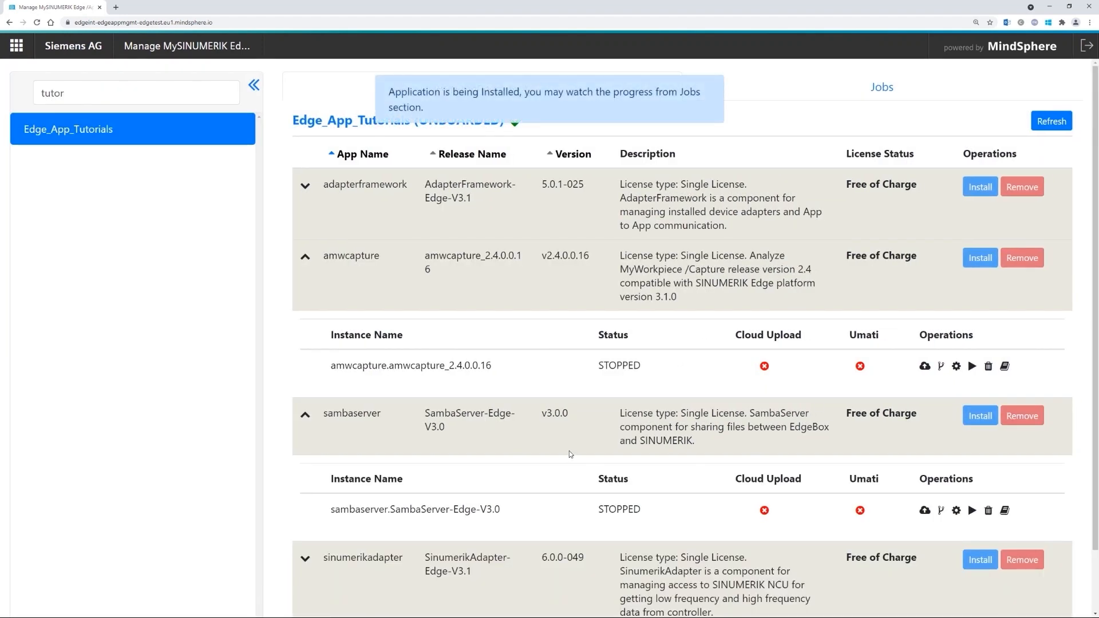
{"action": "scroll", "coordinate": [570, 454], "scroll_direction": "down", "scroll_amount": 1}
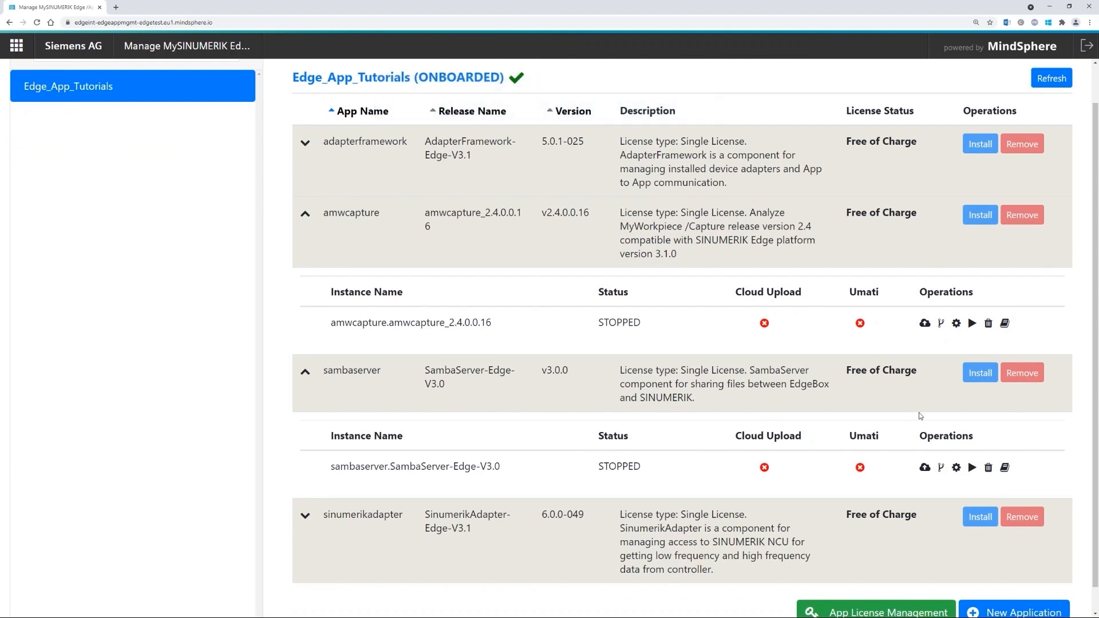
- In the sambaserver configuration, set username MONITOR and a strong password, then save
{"action": "left_click", "coordinate": [956, 468]}
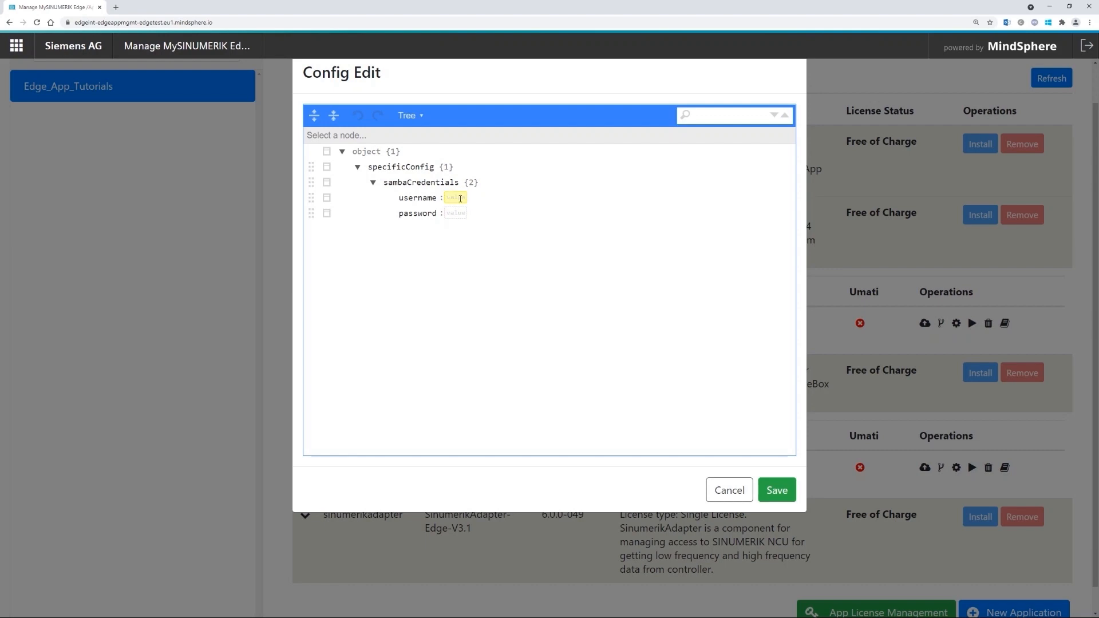
{"action": "left_click", "coordinate": [456, 197]}
{"action": "left_click", "coordinate": [458, 214]}
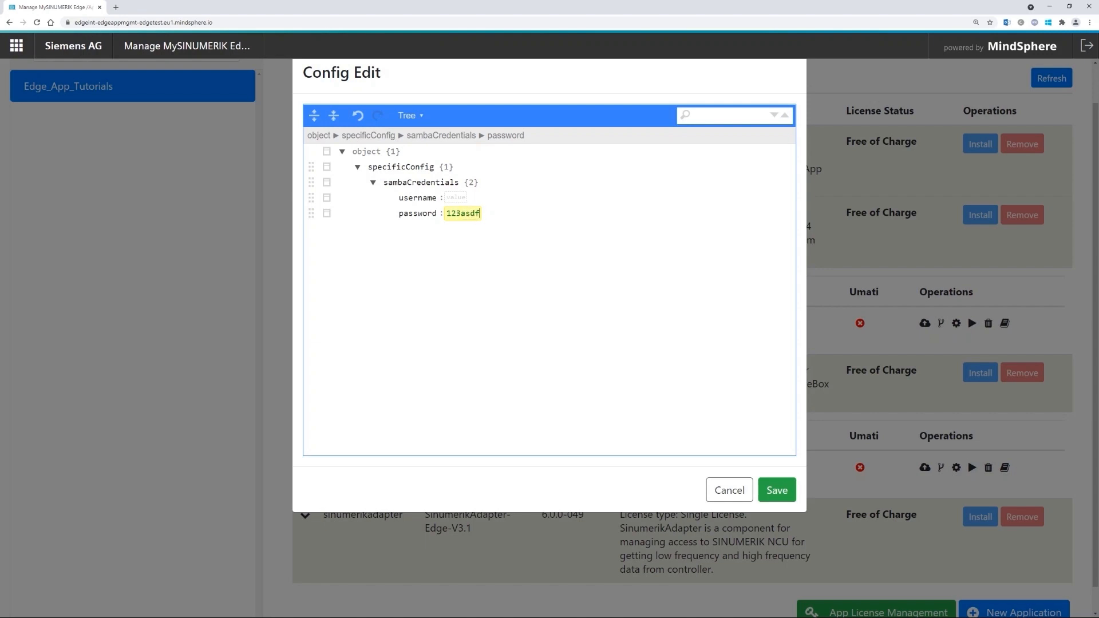
{"action": "double_click", "coordinate": [462, 213]}
{"action": "key", "text": "ctrl+v"}
{"action": "left_click", "coordinate": [454, 199]}
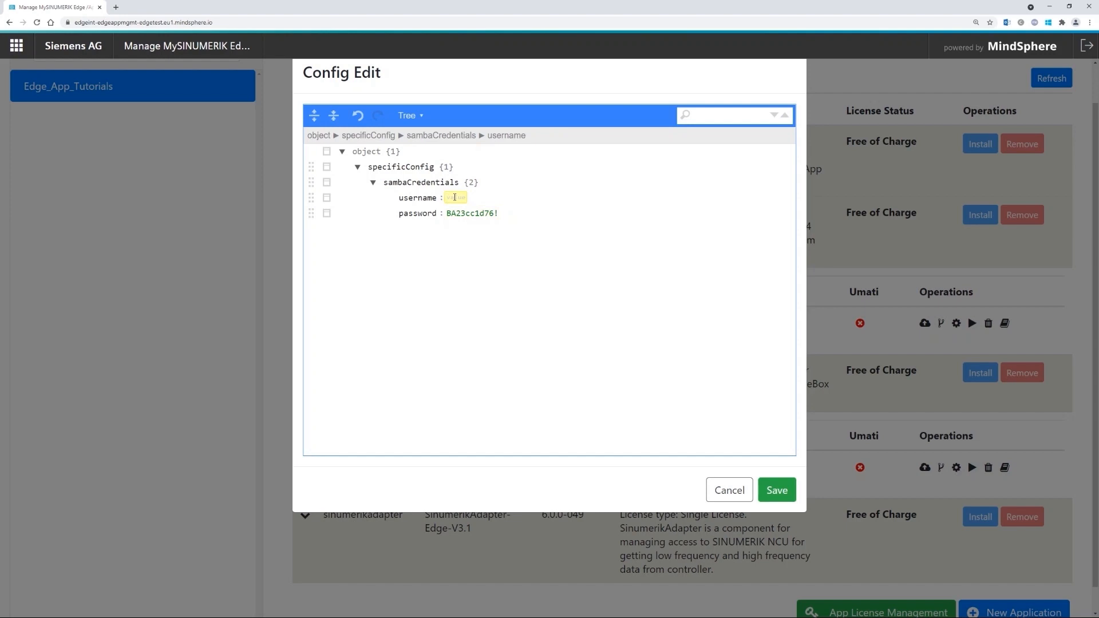
{"action": "type", "text": "MONITOR"}
{"action": "left_click", "coordinate": [777, 491]}
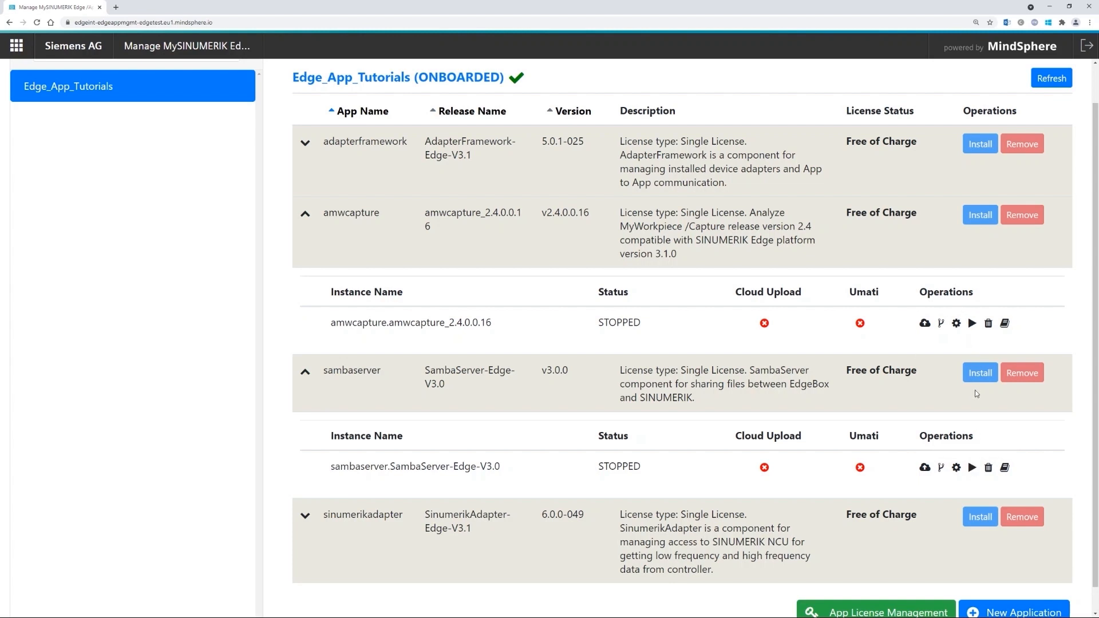
- Start the sambaserver and amwcapture instances, confirming each start, so both run
{"action": "left_click", "coordinate": [972, 467]}
{"action": "left_click", "coordinate": [673, 373]}
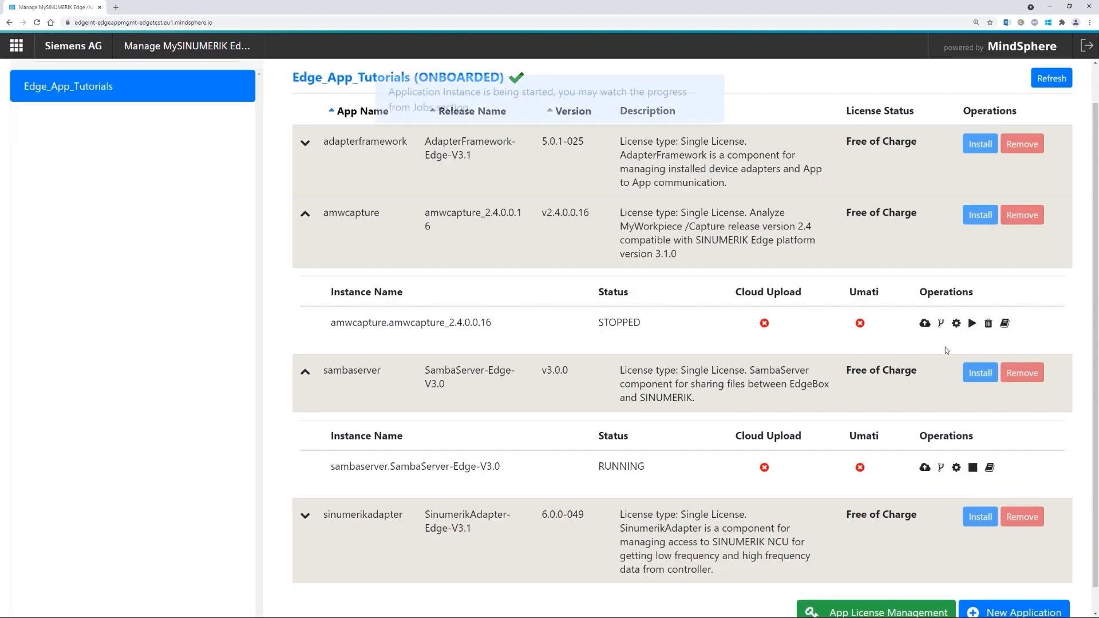
{"action": "left_click", "coordinate": [972, 324]}
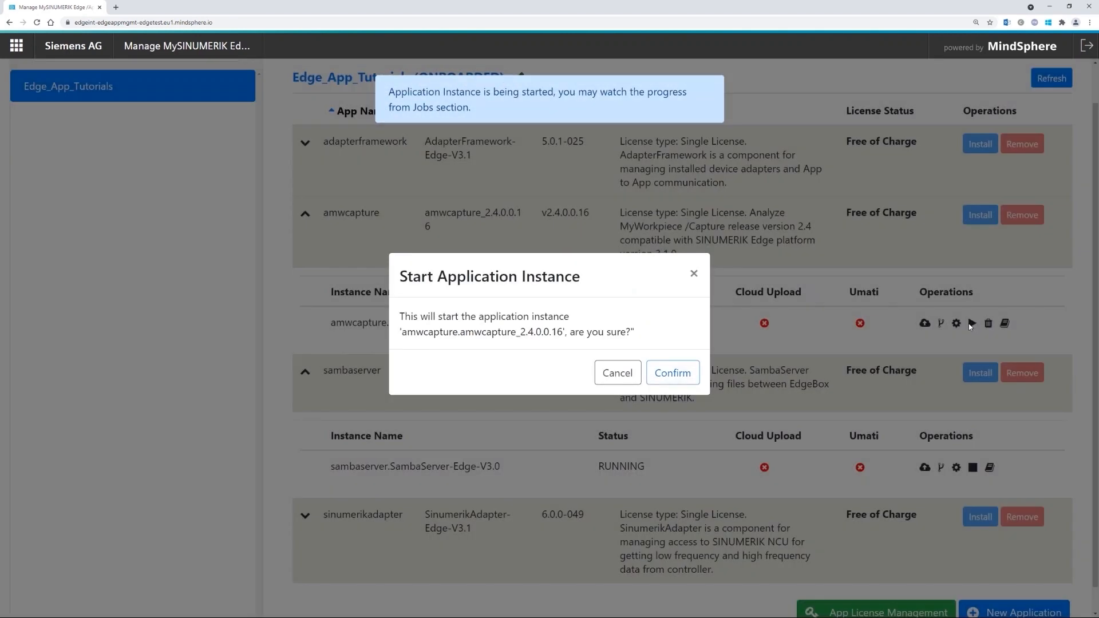
{"action": "left_click", "coordinate": [674, 373]}
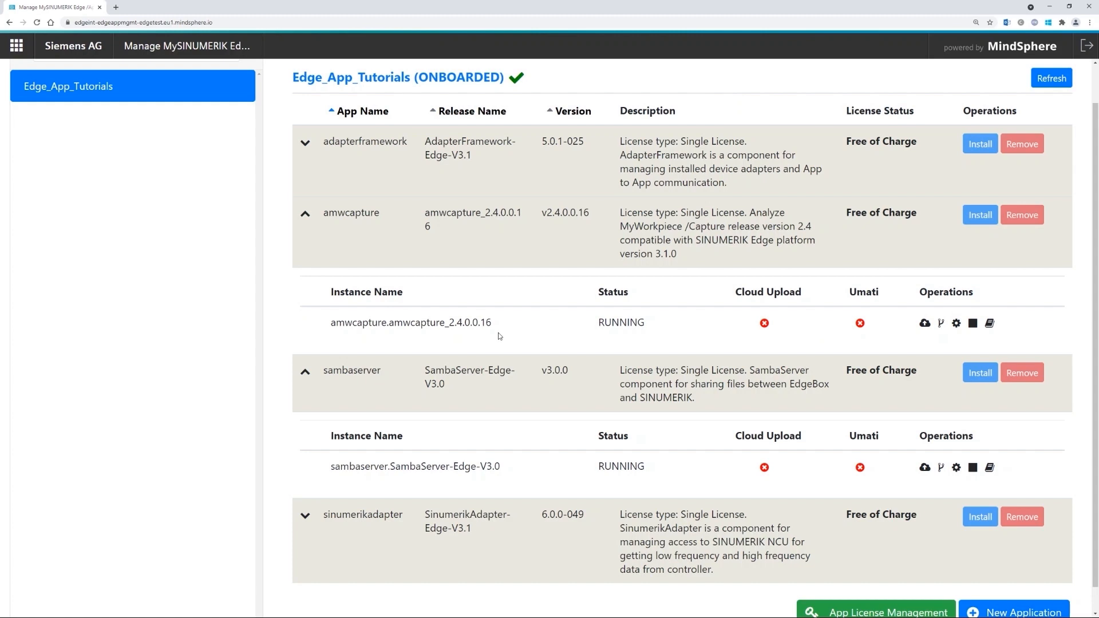
{"action": "scroll", "coordinate": [504, 332], "scroll_direction": "up", "scroll_amount": 1}
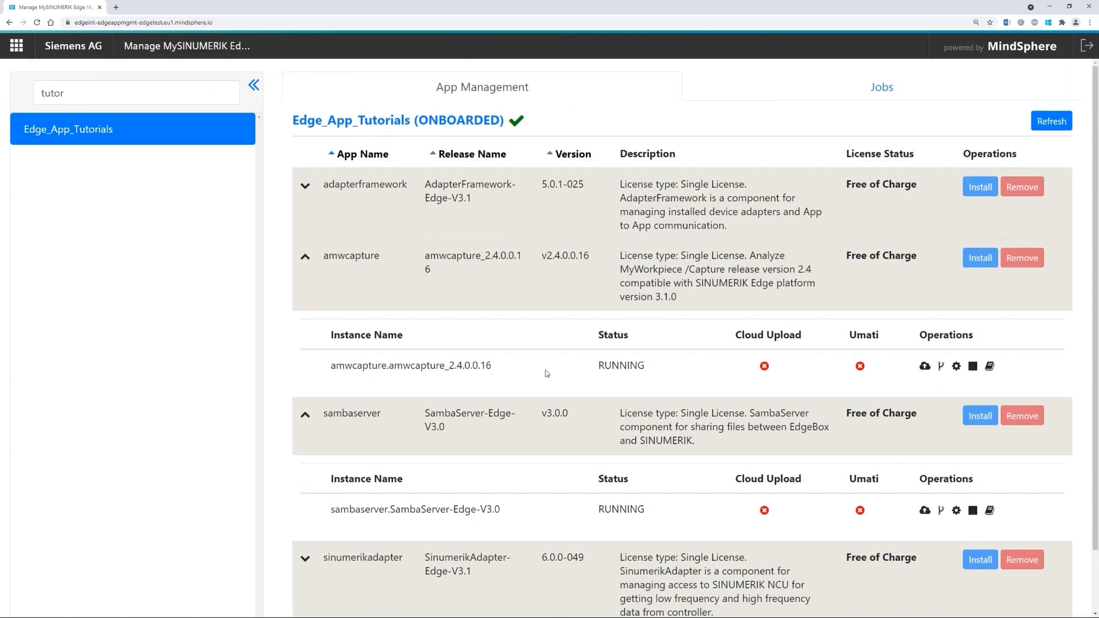
- Check the three newest Configure jobs, then return to the Edge_App_Tutorials app table
{"action": "left_click", "coordinate": [831, 84]}
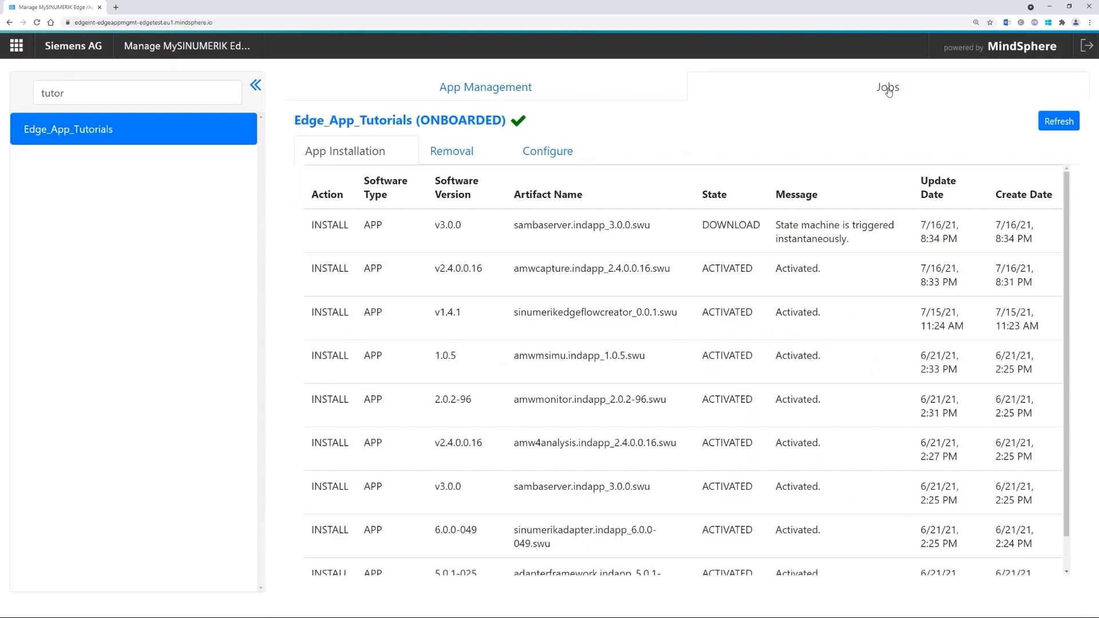
{"action": "left_click", "coordinate": [556, 152]}
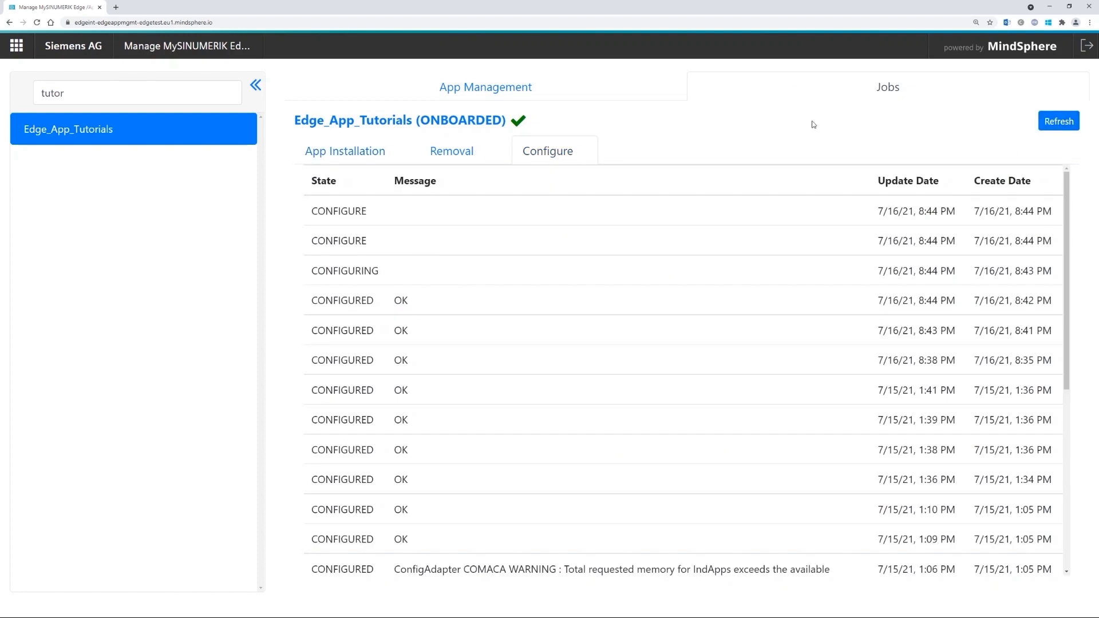
{"action": "left_click_drag", "start_coordinate": [380, 271], "coordinate": [318, 210]}
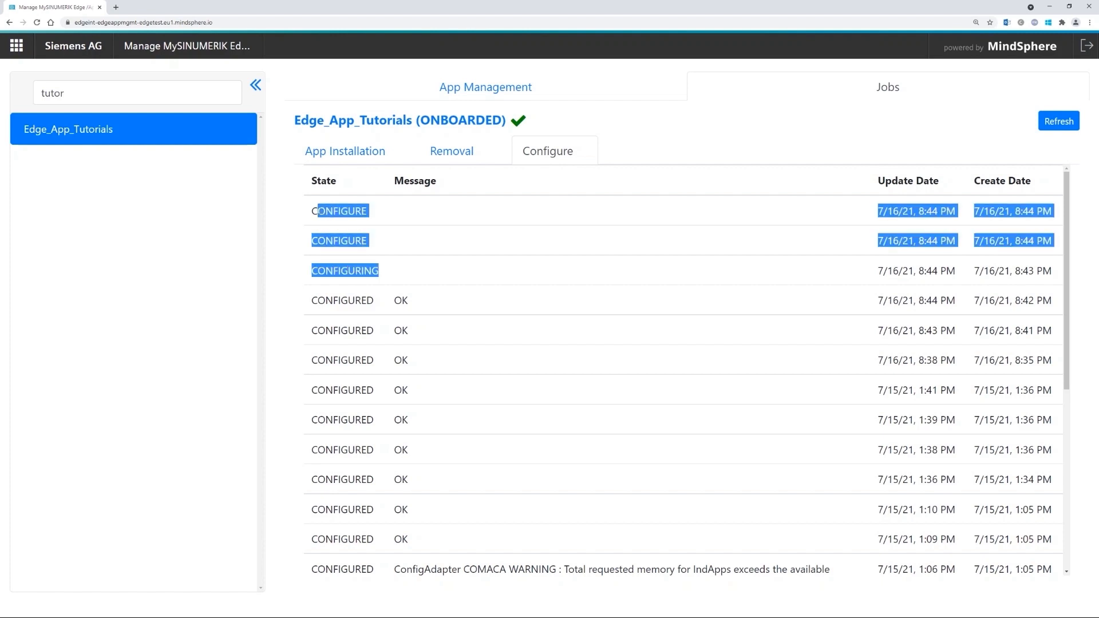
{"action": "left_click", "coordinate": [318, 211]}
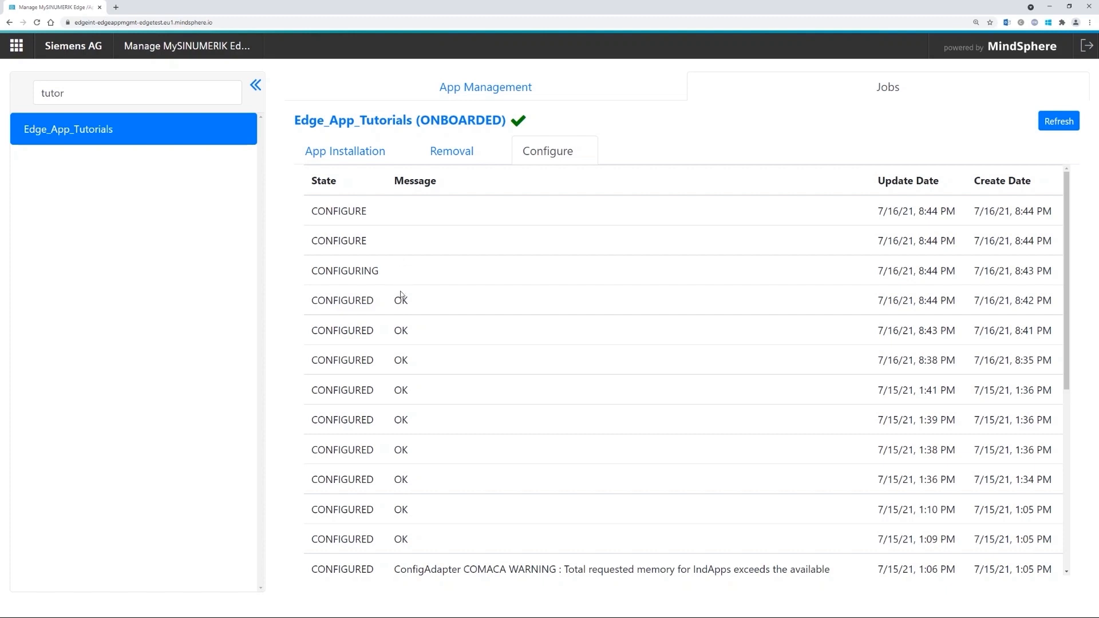
{"action": "left_click", "coordinate": [498, 90]}
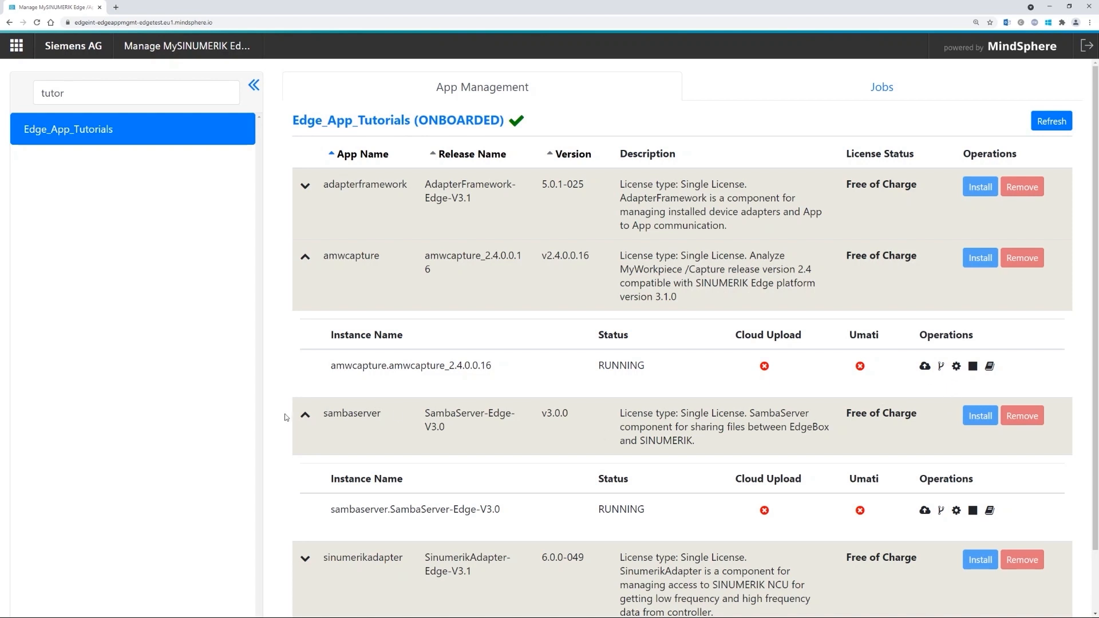
- Collapse sambaserver's details, then browse and close amwcapture's Additional Documents list
{"action": "left_click", "coordinate": [306, 414]}
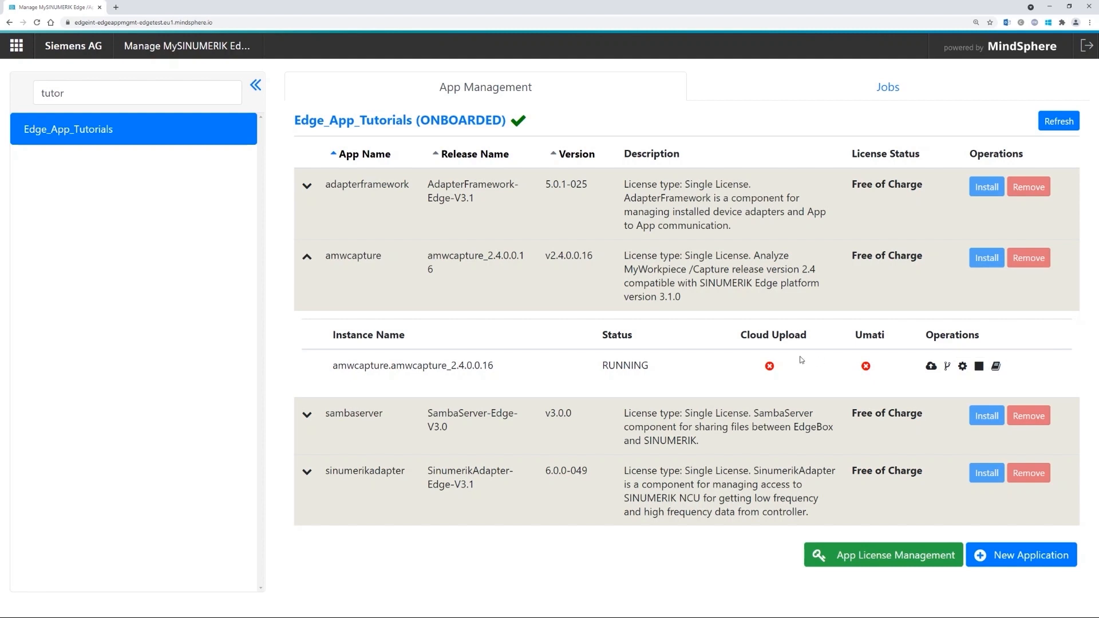
{"action": "left_click", "coordinate": [996, 366]}
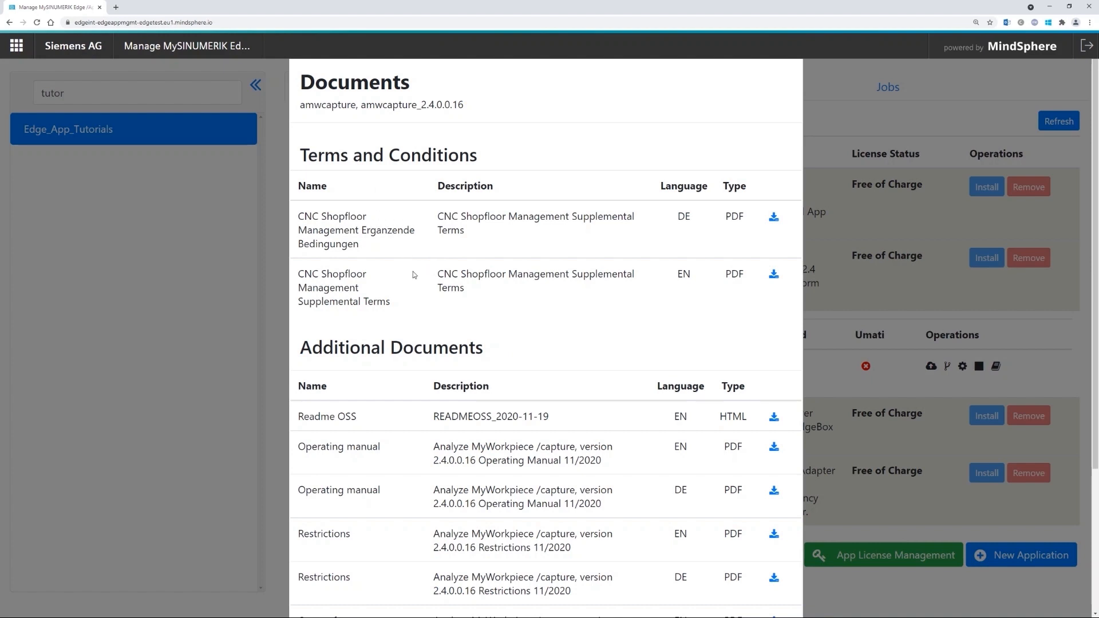
{"action": "scroll", "coordinate": [434, 338], "scroll_direction": "down", "scroll_amount": 1}
{"action": "scroll", "coordinate": [434, 338], "scroll_direction": "down", "scroll_amount": 3}
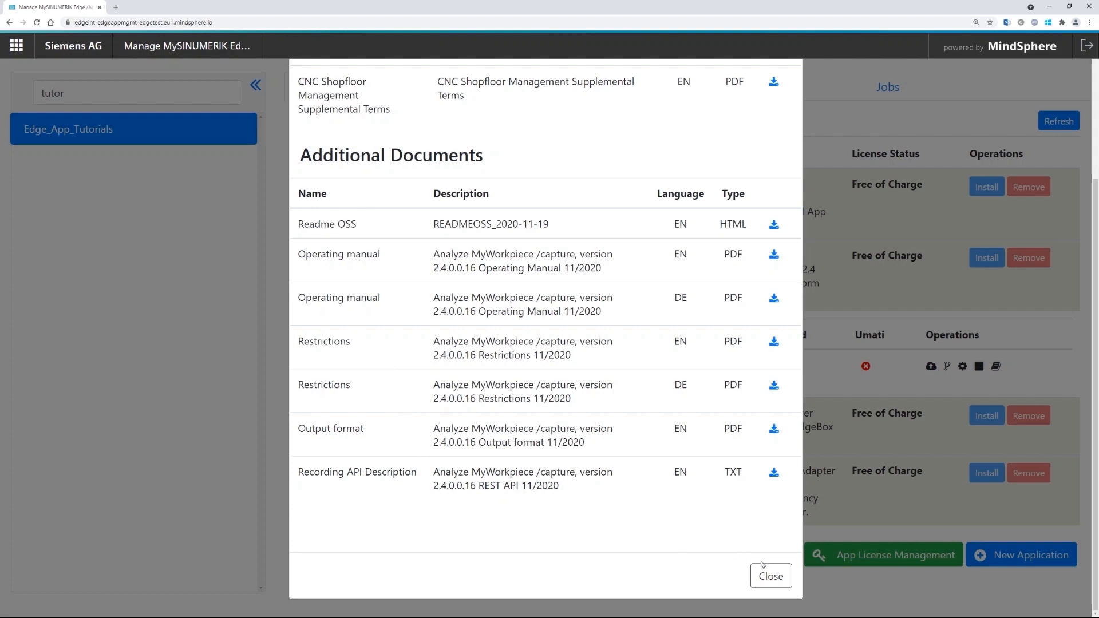
{"action": "left_click", "coordinate": [771, 576]}
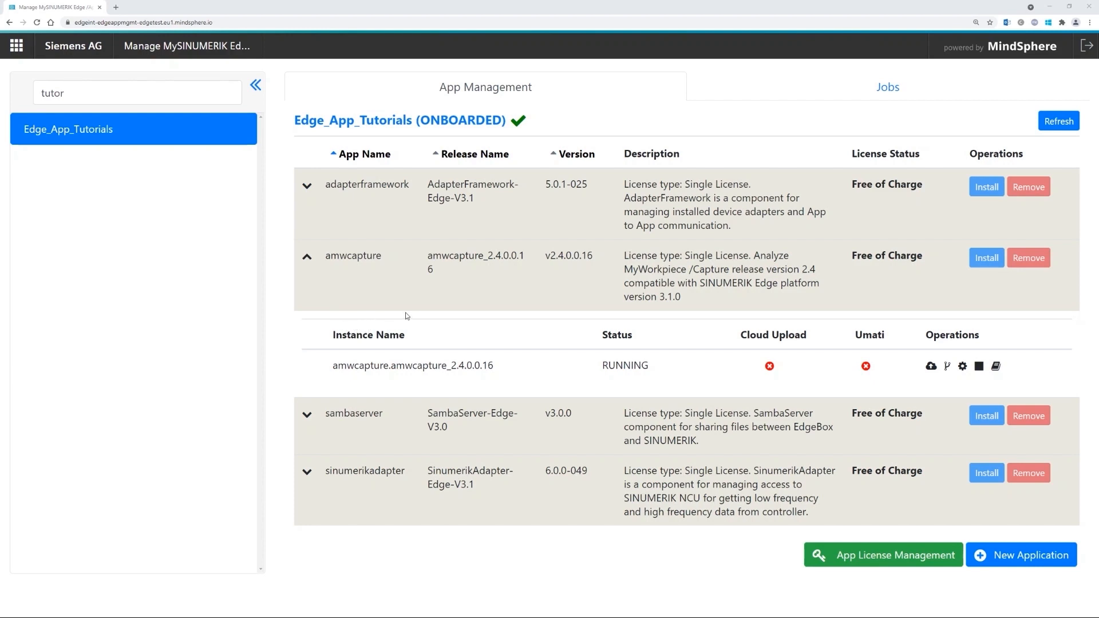
- Collapse the amwcapture instance details in the app table
{"action": "left_click", "coordinate": [308, 260]}
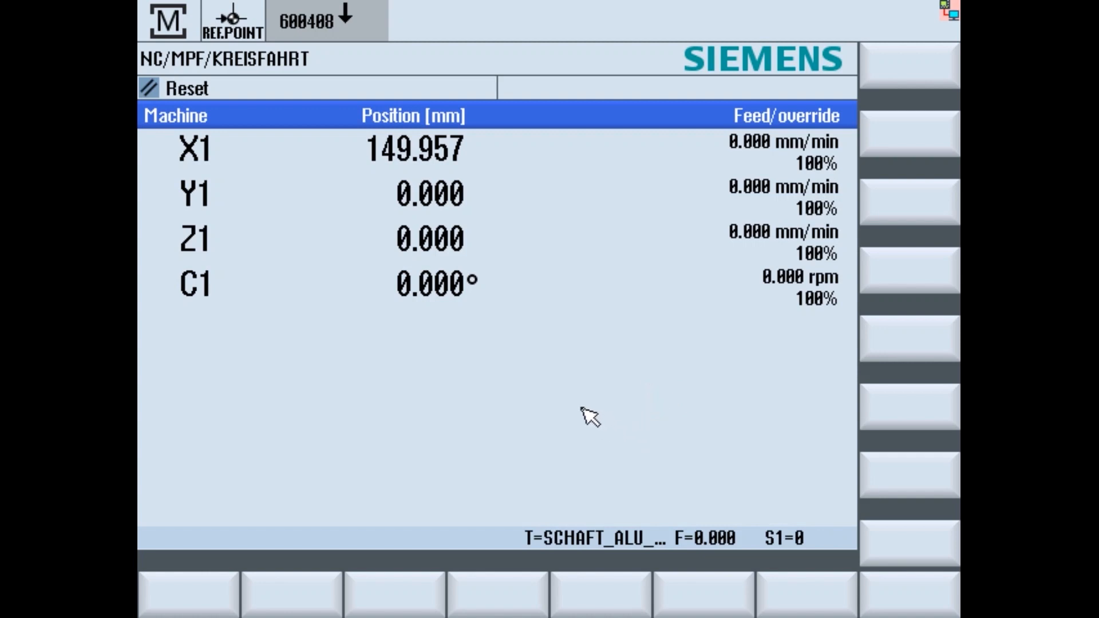
- Go to the Setup area with F10 and open the Log. drives configuration
{"action": "key", "text": "F10"}
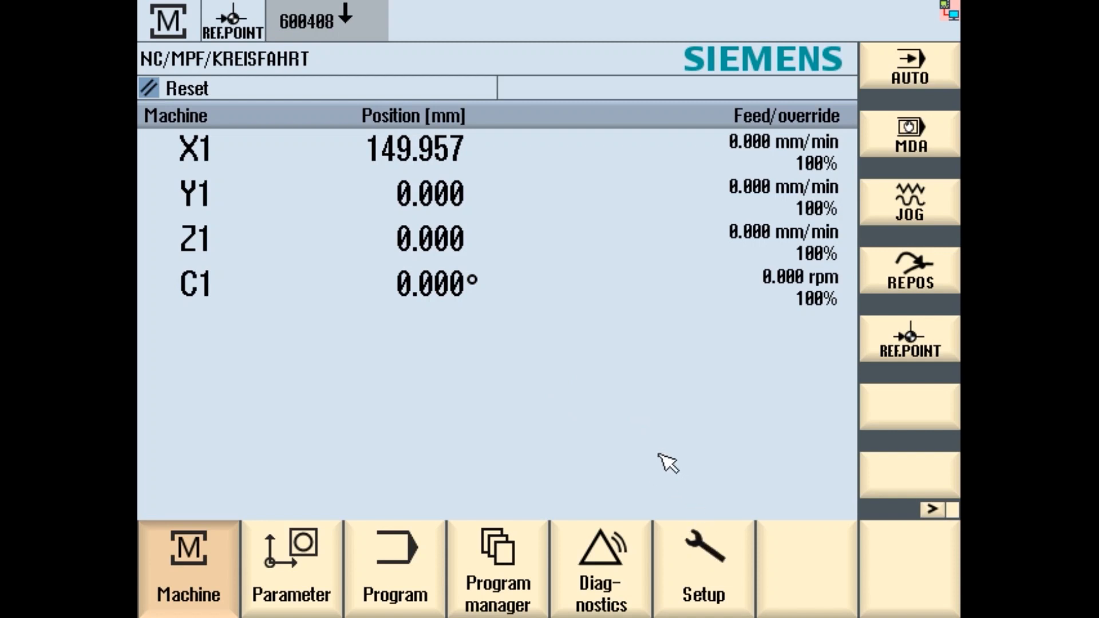
{"action": "left_click", "coordinate": [703, 570]}
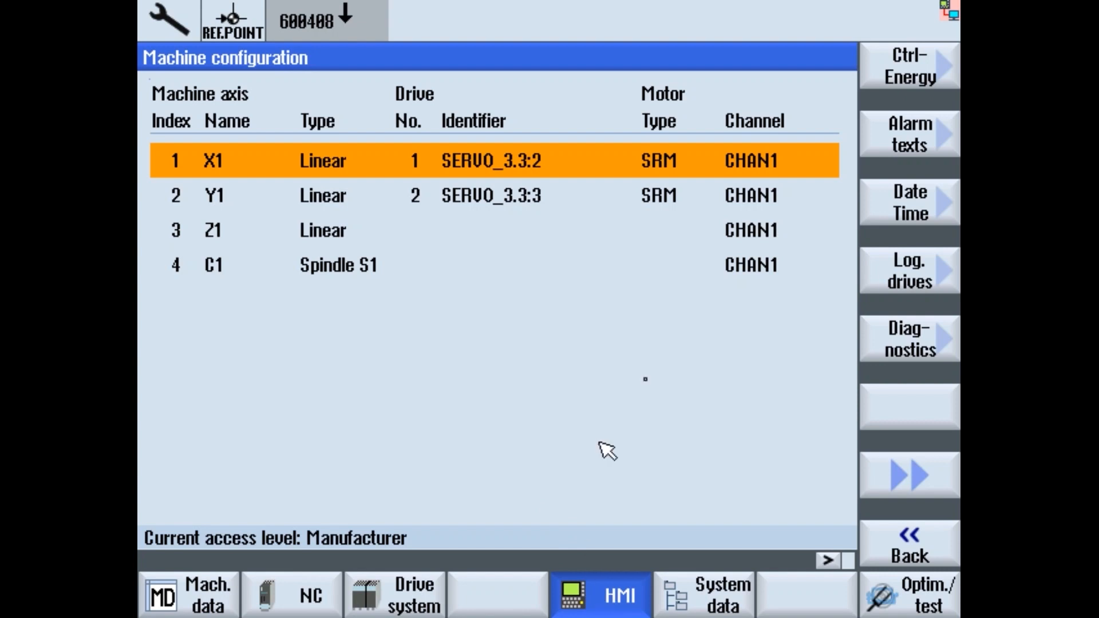
{"action": "left_click", "coordinate": [929, 282]}
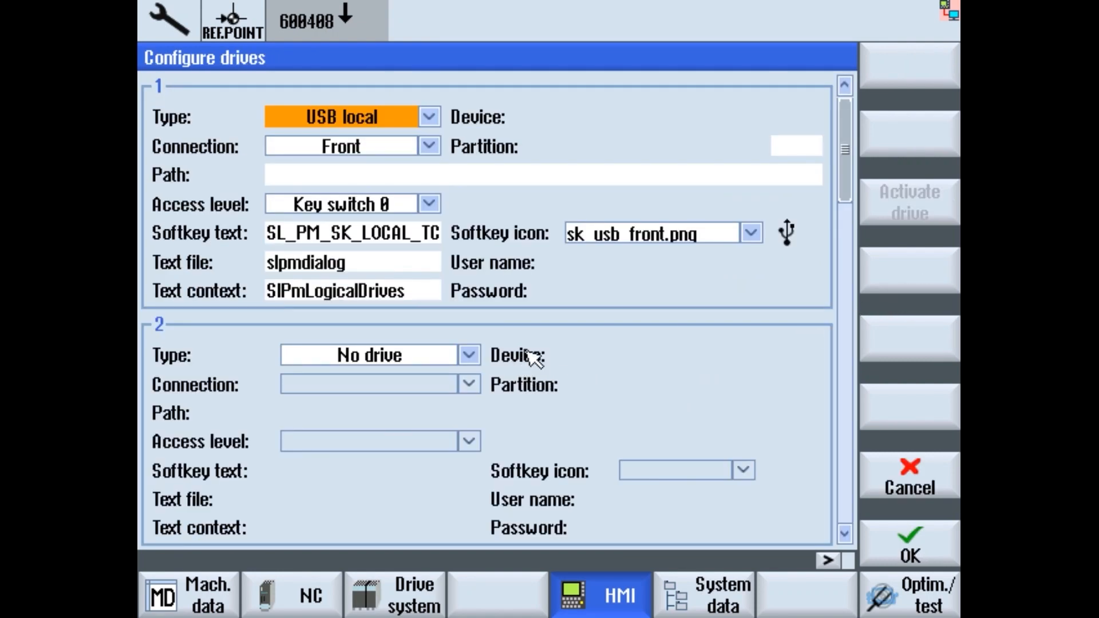
- Set drive 2's type to NW Windows
{"action": "left_click", "coordinate": [469, 356]}
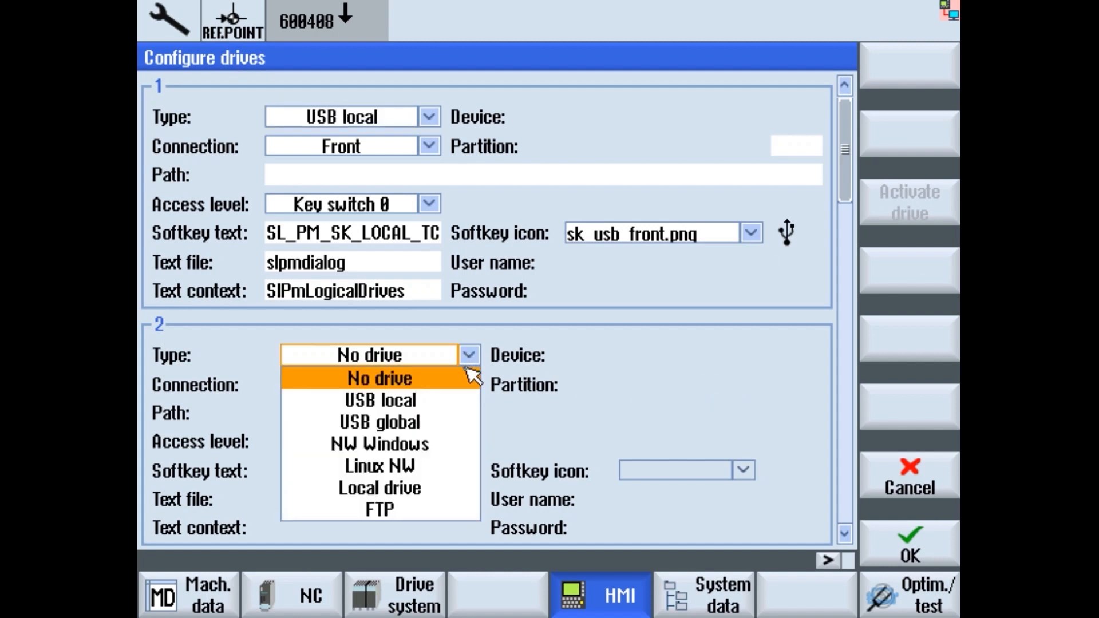
{"action": "left_click", "coordinate": [470, 358]}
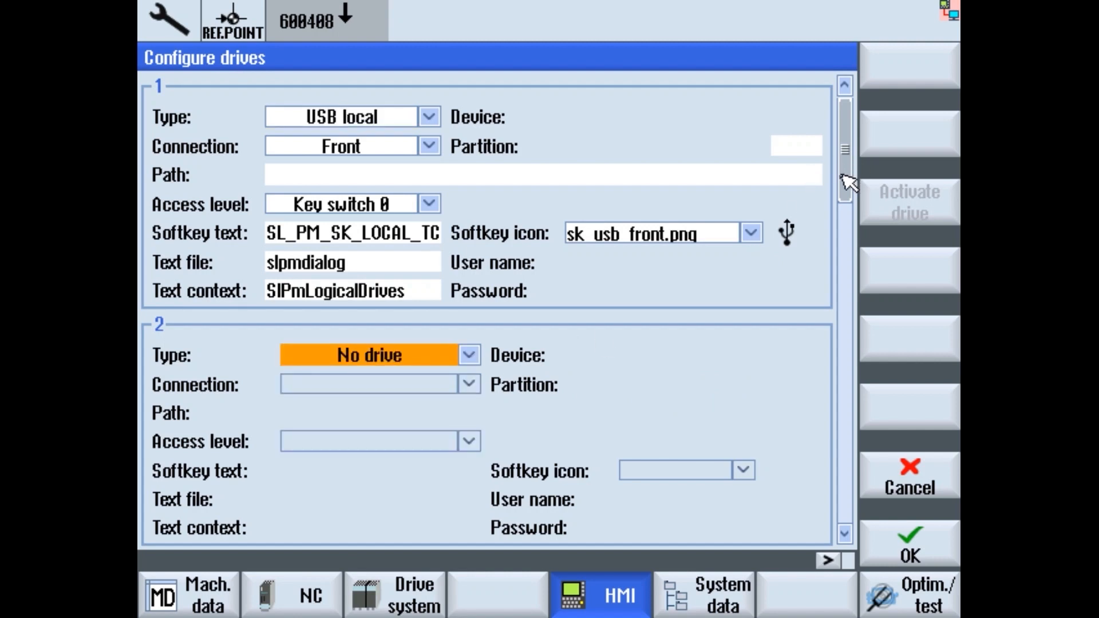
{"action": "left_click_drag", "start_coordinate": [842, 177], "coordinate": [848, 241]}
{"action": "left_click_drag", "start_coordinate": [854, 284], "coordinate": [847, 129]}
{"action": "left_click_drag", "start_coordinate": [857, 165], "coordinate": [853, 120]}
{"action": "left_click", "coordinate": [468, 353]}
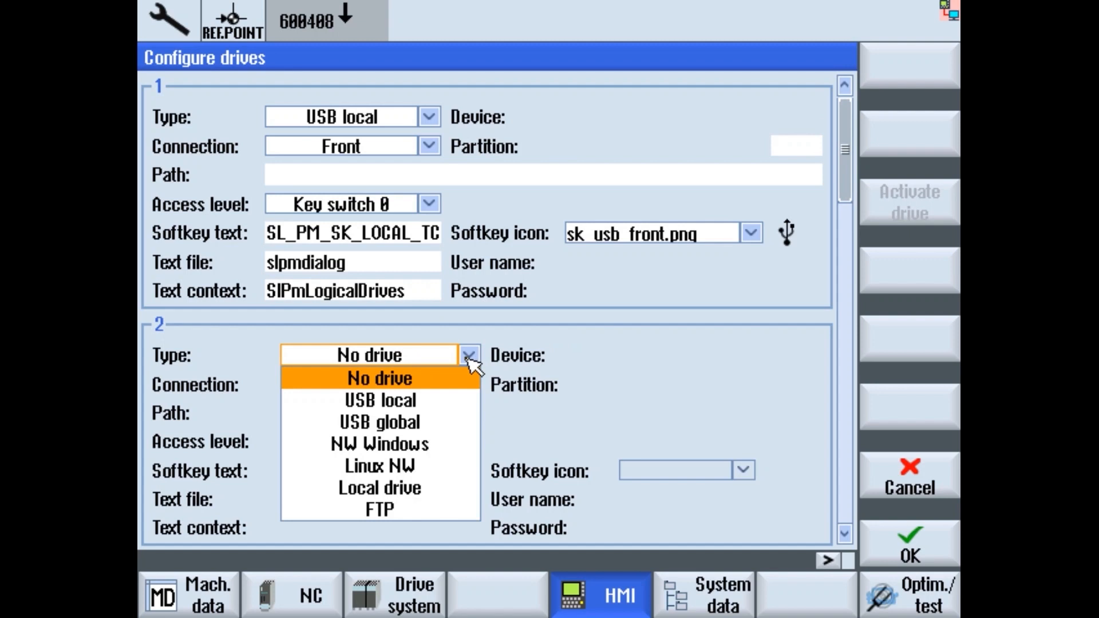
{"action": "left_click", "coordinate": [428, 446]}
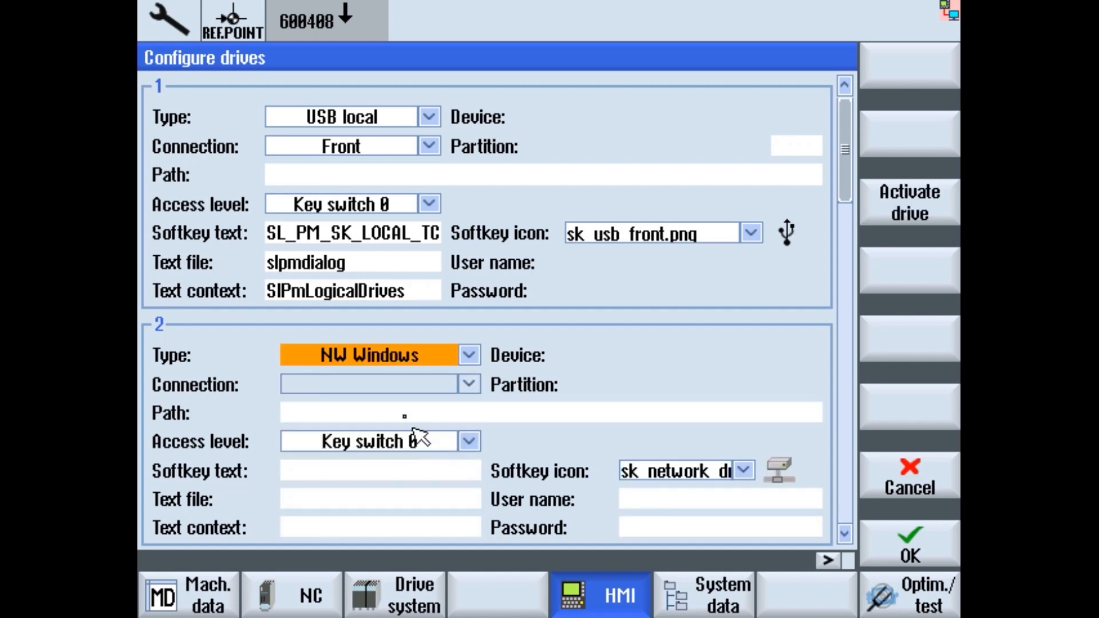
- Enter drive 2's path as //192.168.214.249/share, correcting a typo
{"action": "left_click", "coordinate": [374, 413]}
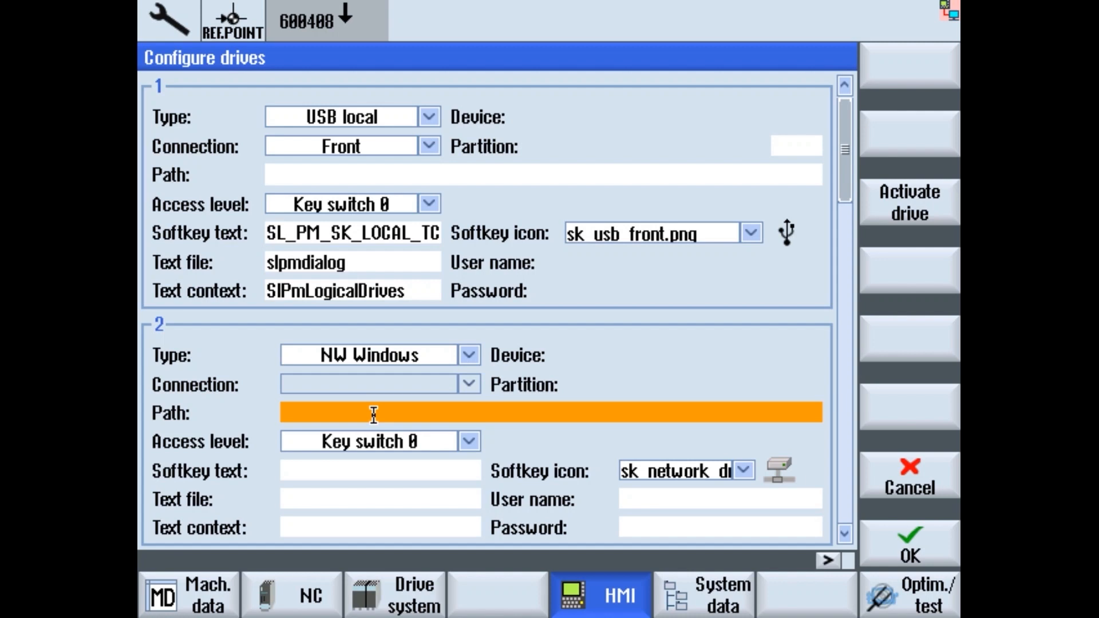
{"action": "type", "text": "//"}
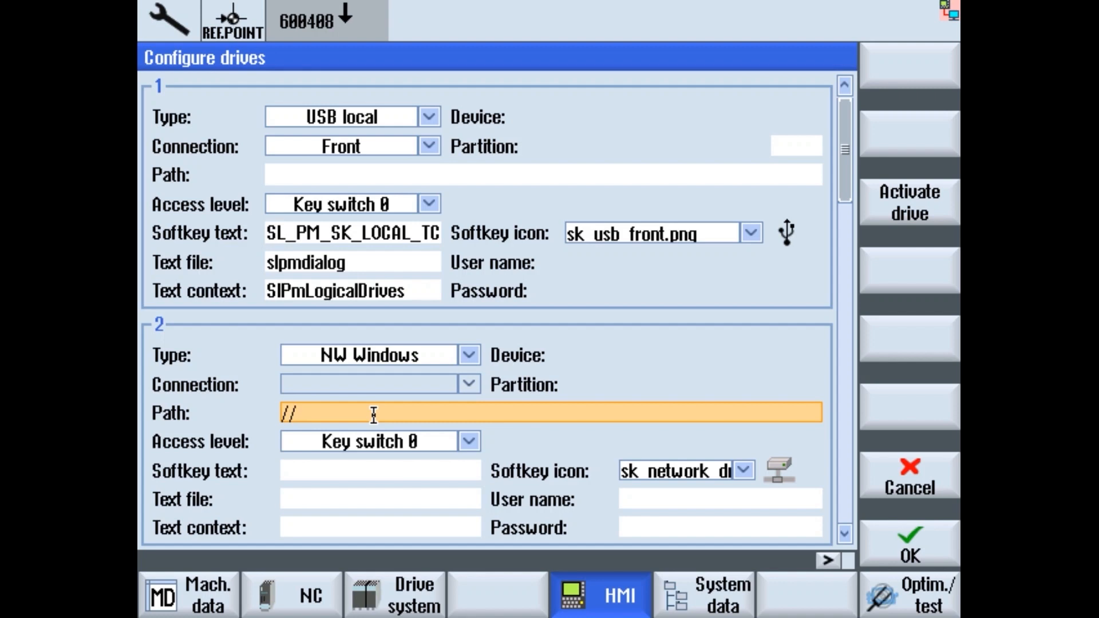
{"action": "type", "text": "192.168.2.4.2149/sl"}
{"action": "key", "text": "BackSpace"}
{"action": "key", "text": "BackSpace"}
{"action": "key", "text": "BackSpace"}
{"action": "key", "text": "BackSpace"}
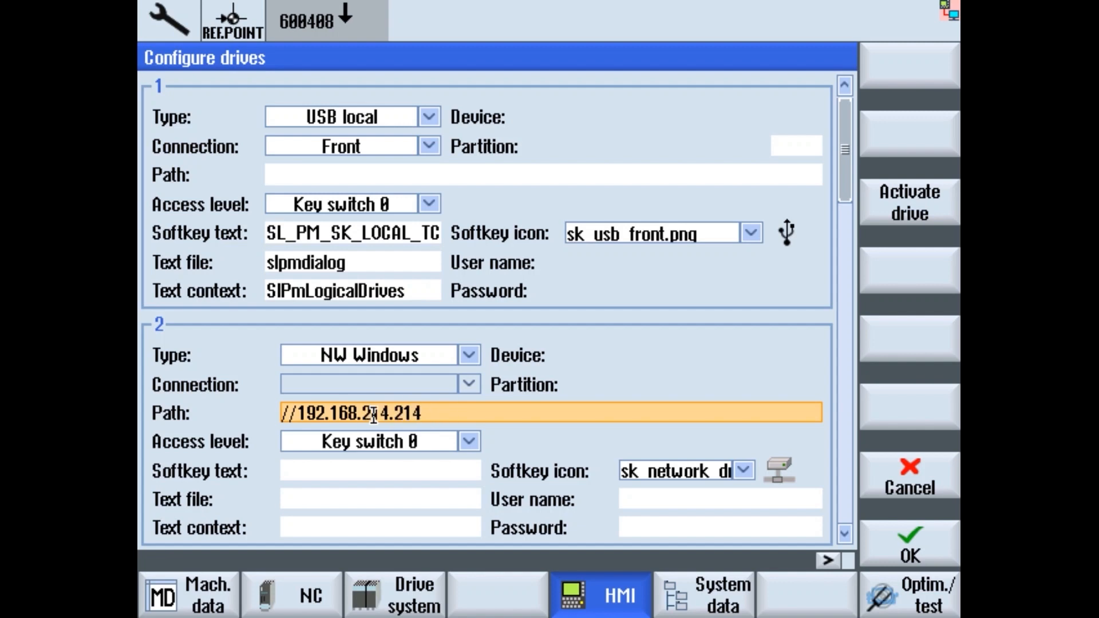
{"action": "key", "text": "BackSpace"}
{"action": "key", "text": "BackSpace"}
{"action": "type", "text": "49/share"}
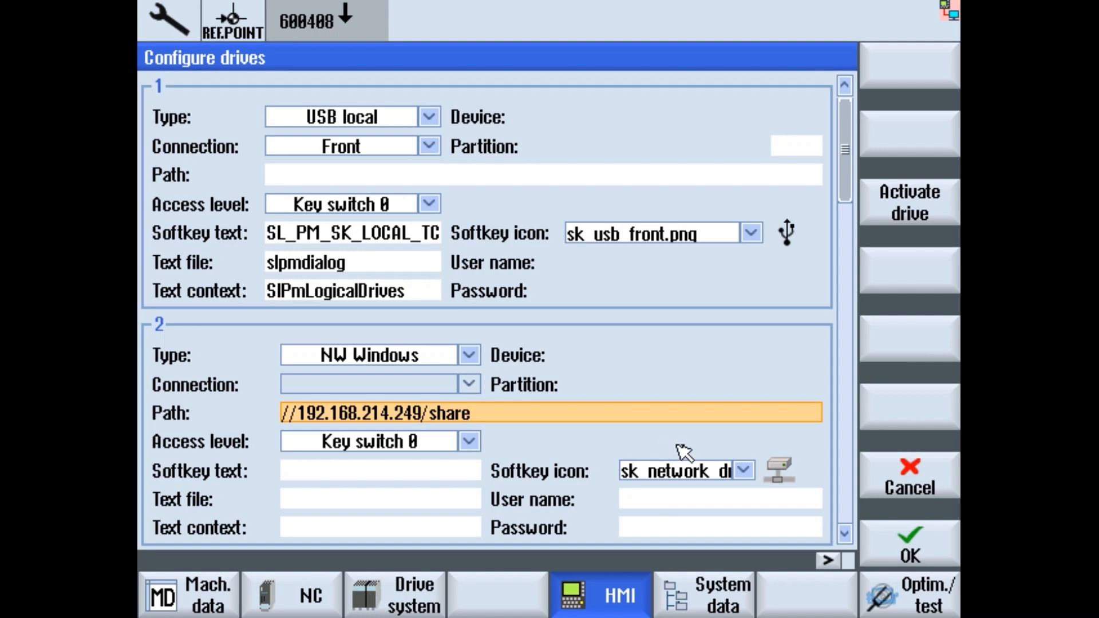
- Look up the sambaserver credentials in Config Edit and enter MONITOR as drive 2's user name
{"action": "left_click", "coordinate": [657, 501]}
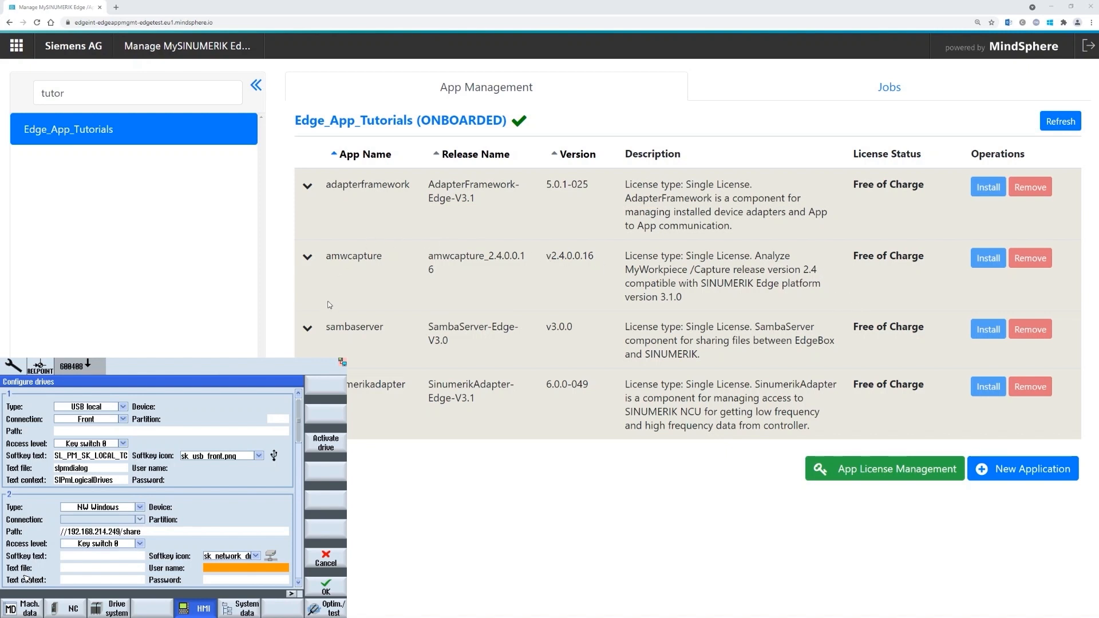
{"action": "left_click", "coordinate": [308, 329]}
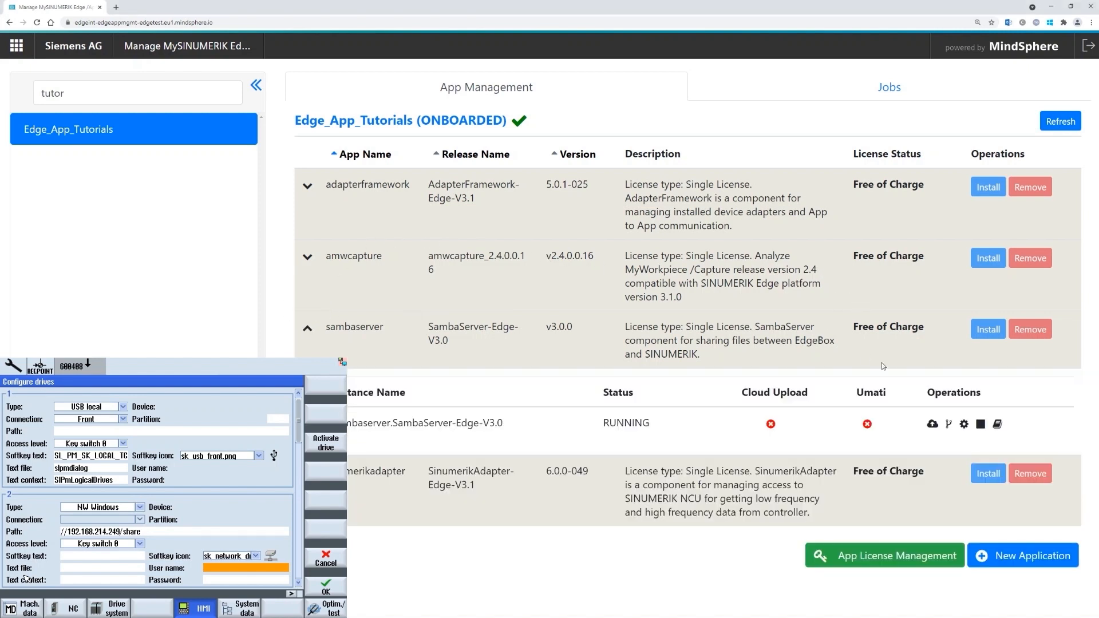
{"action": "left_click", "coordinate": [965, 424]}
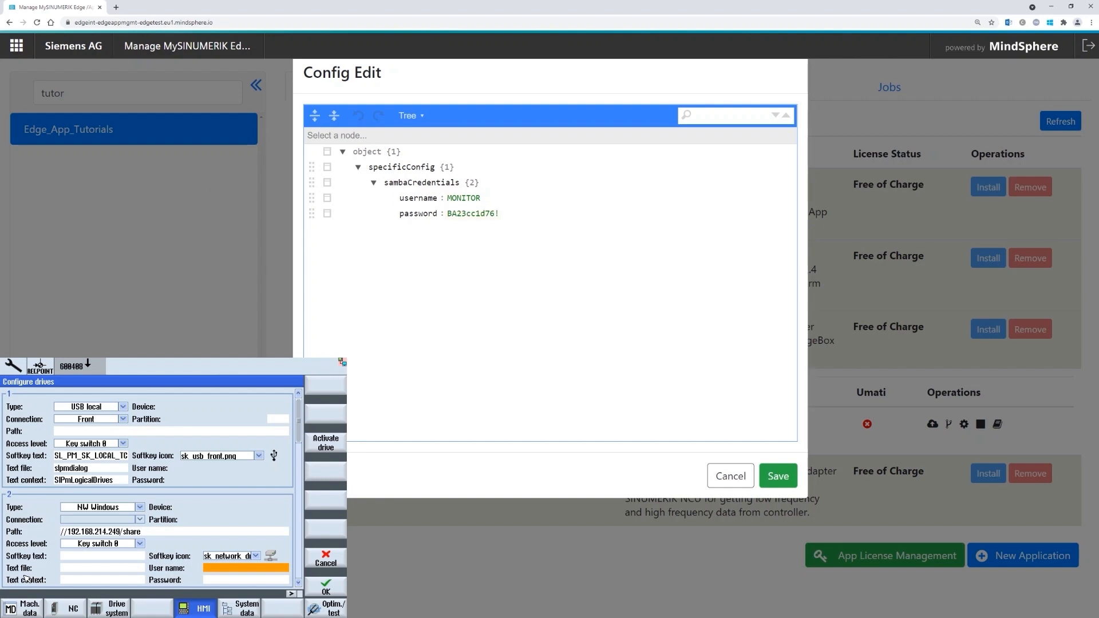
{"action": "left_click", "coordinate": [235, 571]}
{"action": "type", "text": "MONITOR"}
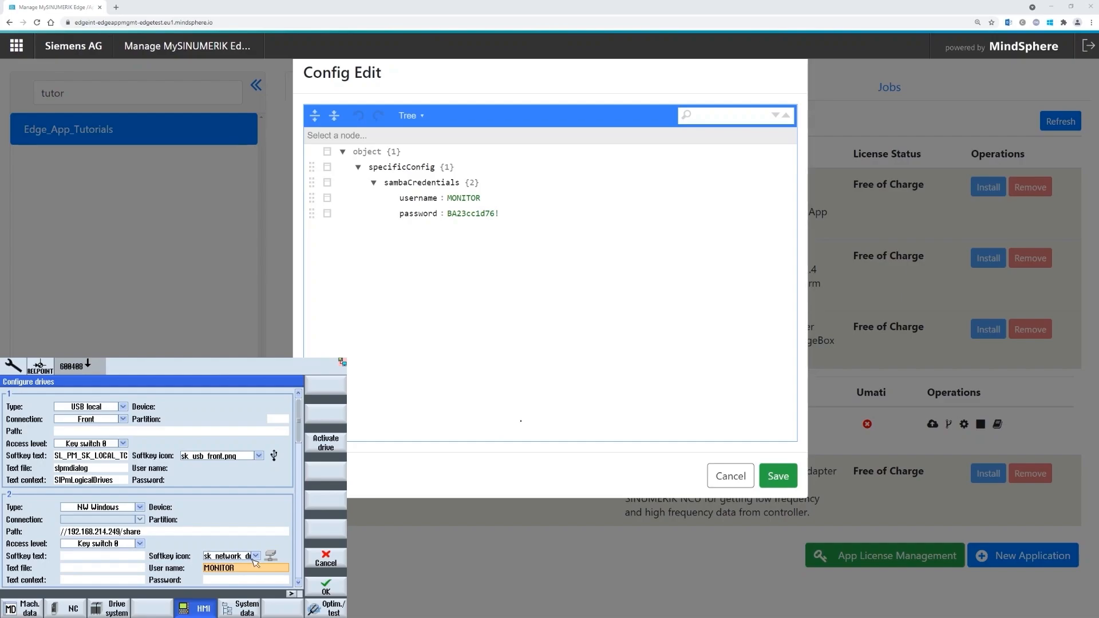
{"action": "left_click", "coordinate": [219, 579]}
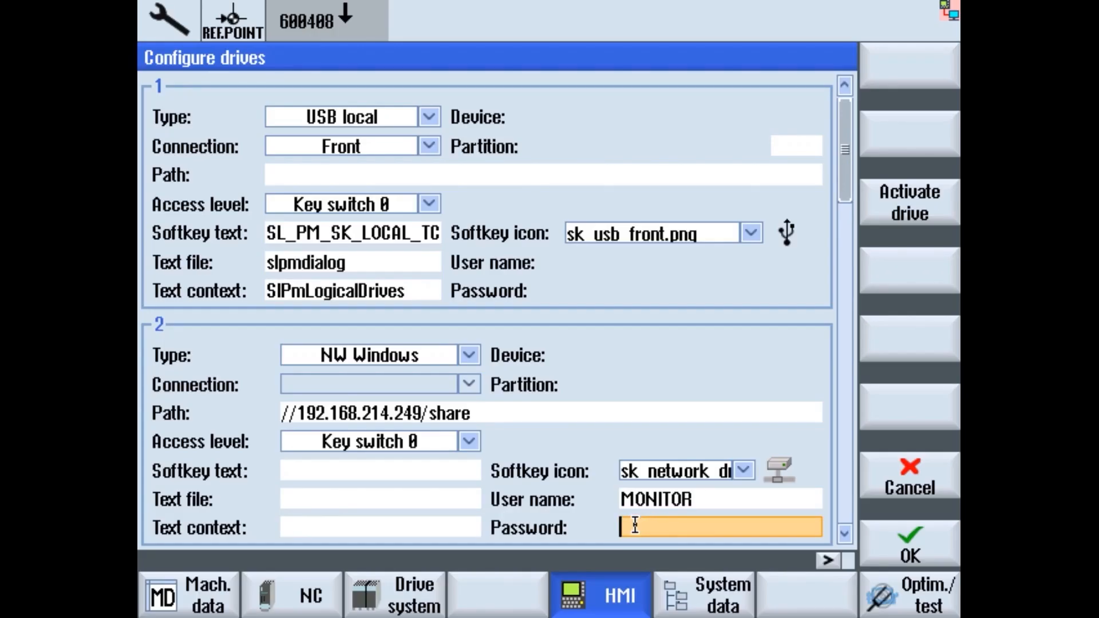
- Give drive 2 the Samba password and softkey text EDGE, then accept with OK
{"action": "type", "text": "***********"}
{"action": "left_click", "coordinate": [446, 471]}
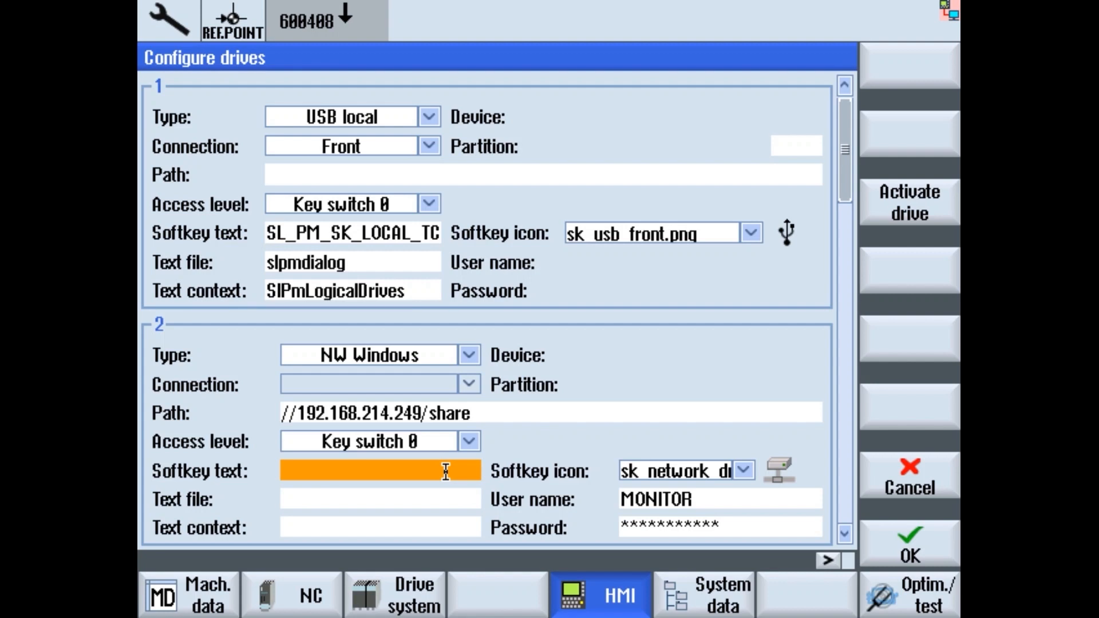
{"action": "left_click", "coordinate": [446, 471]}
{"action": "type", "text": "EDGE"}
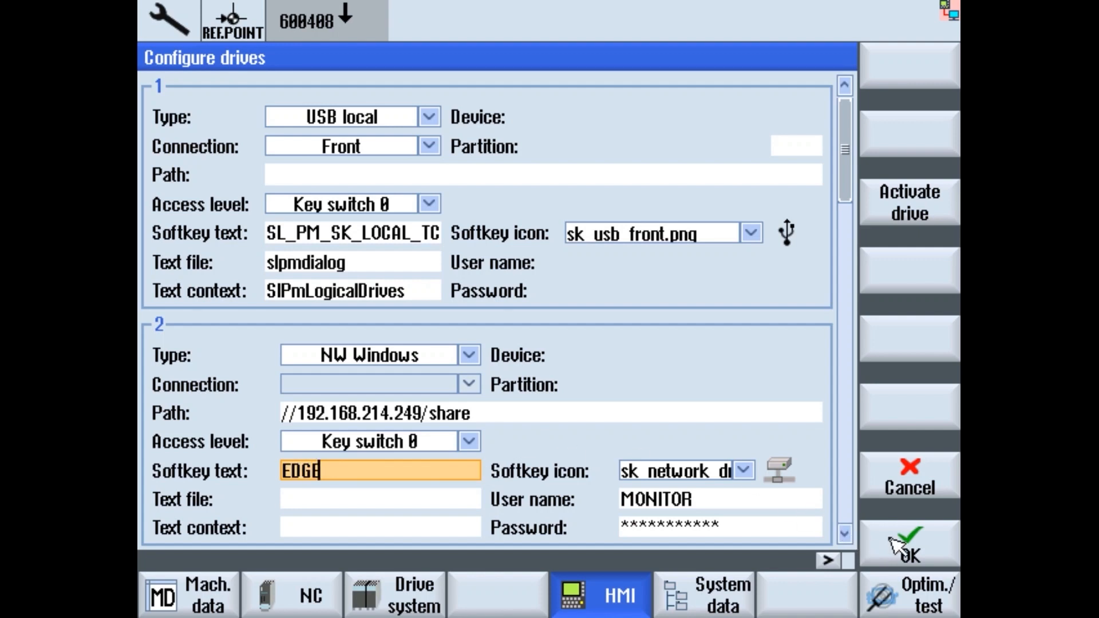
{"action": "left_click", "coordinate": [908, 553]}
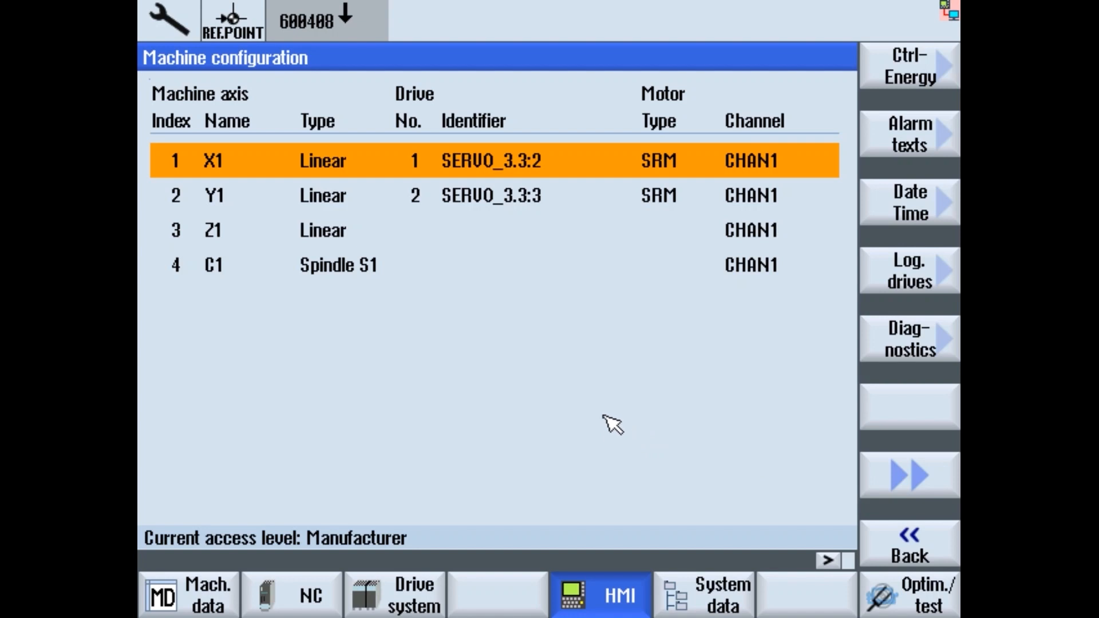
{"action": "key", "text": "F10"}
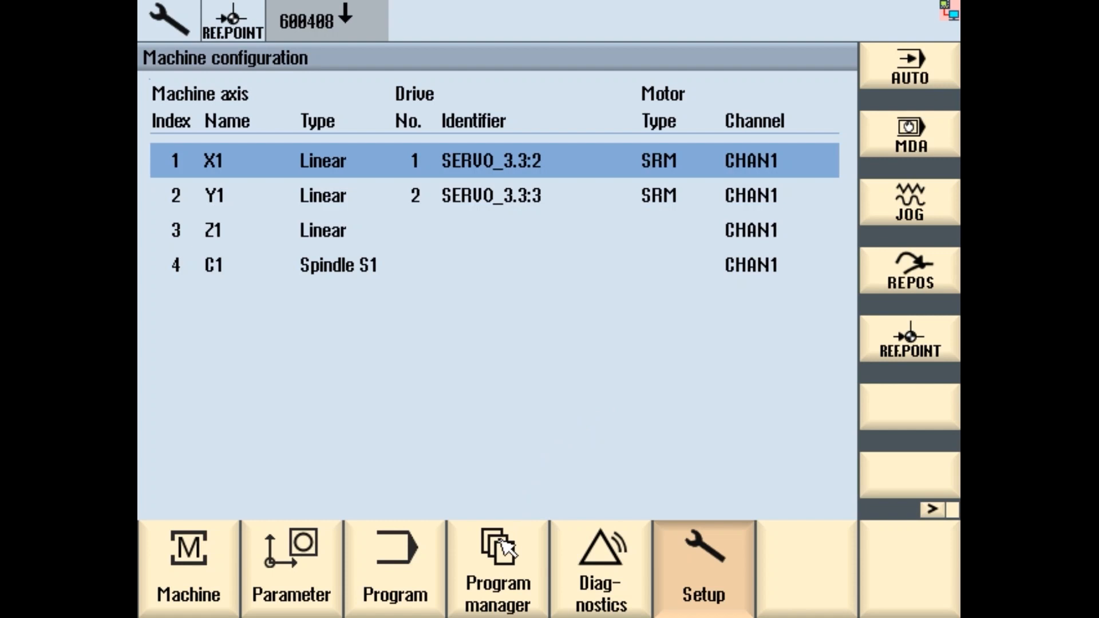
{"action": "left_click", "coordinate": [504, 548]}
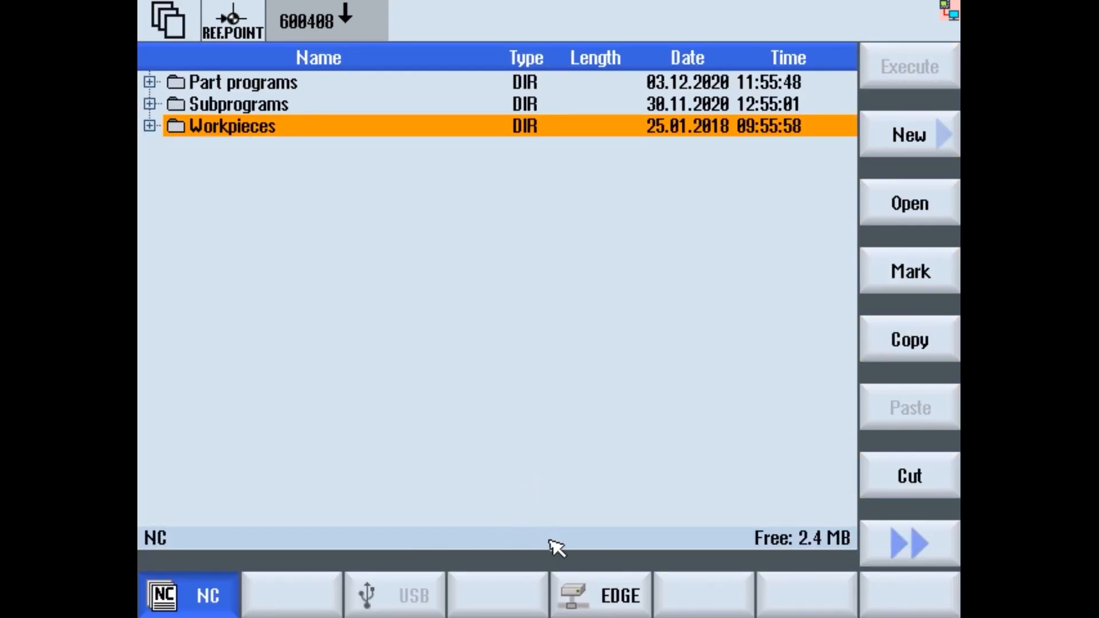
{"action": "left_click", "coordinate": [607, 596]}
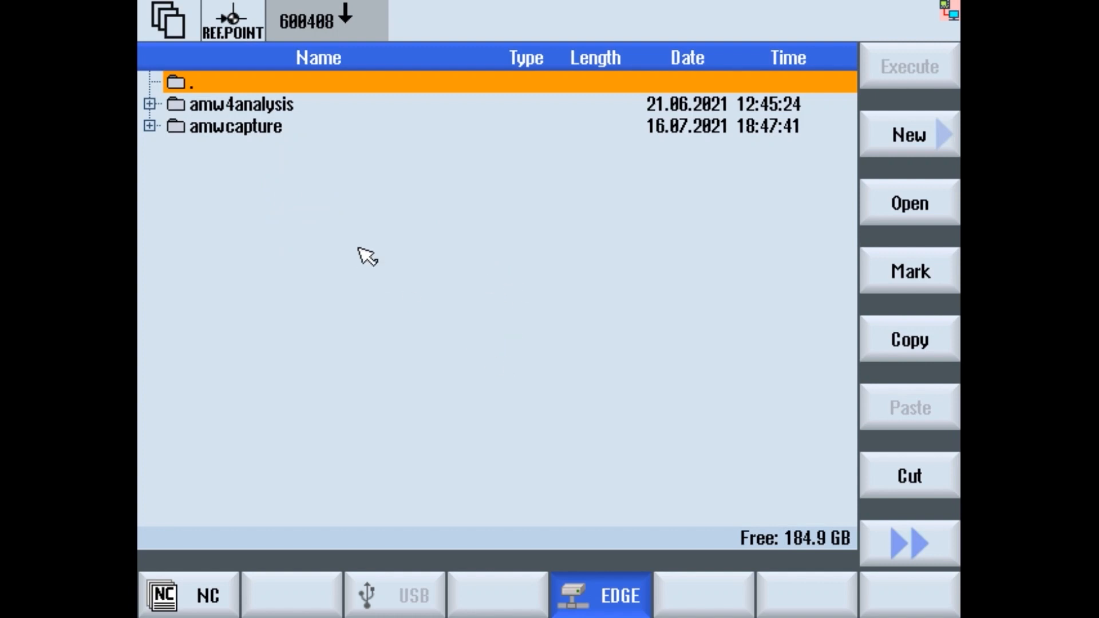
{"action": "key", "text": "Down"}
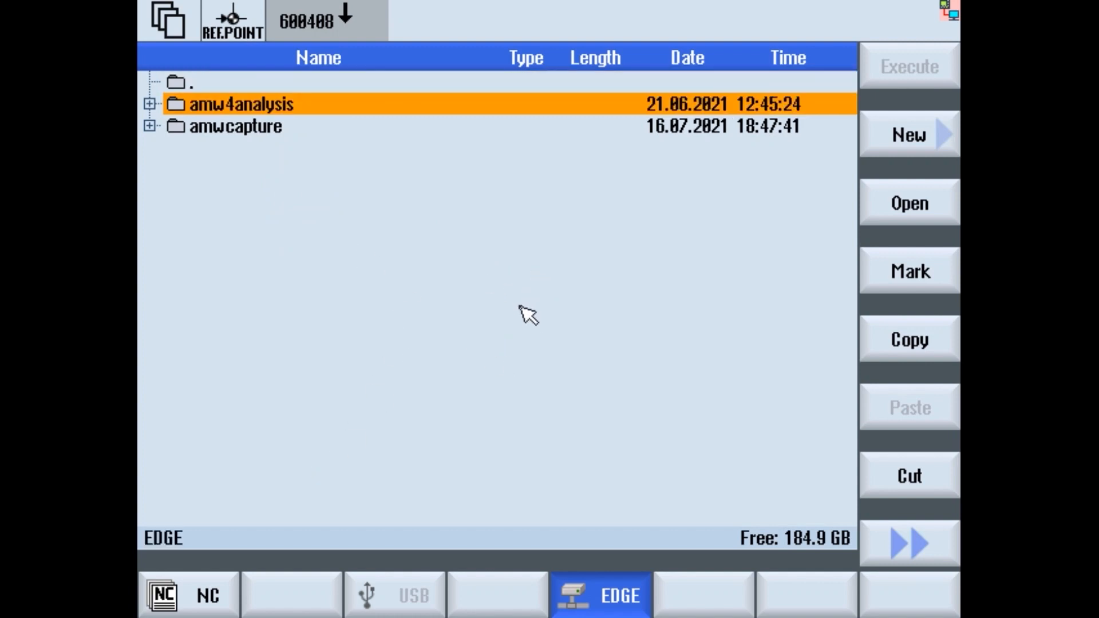
{"action": "key", "text": "Down"}
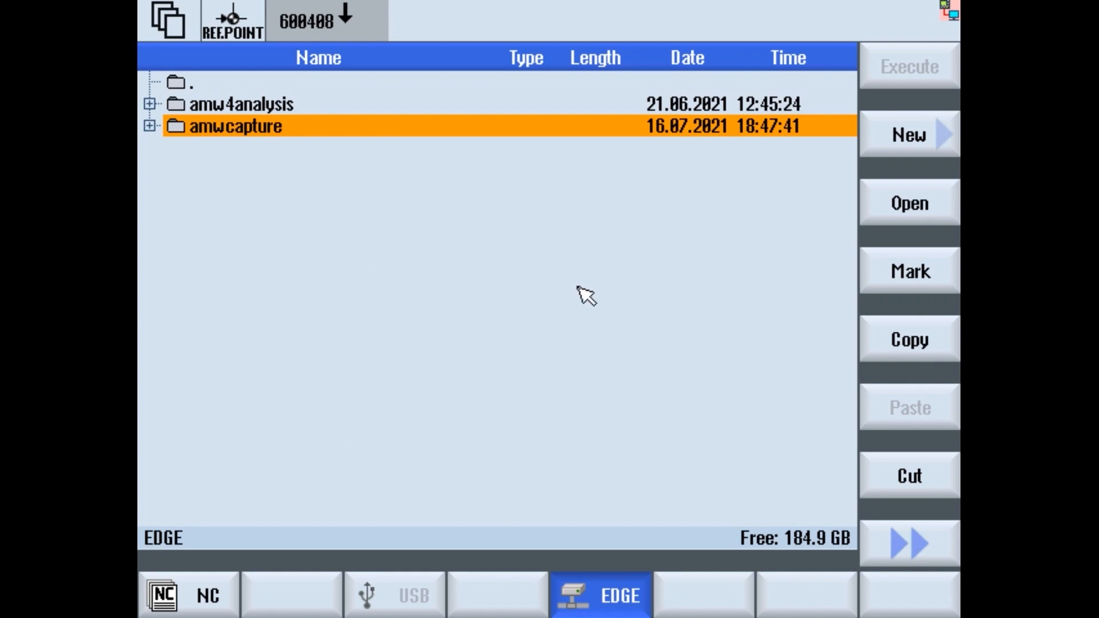
{"action": "key", "text": "Right"}
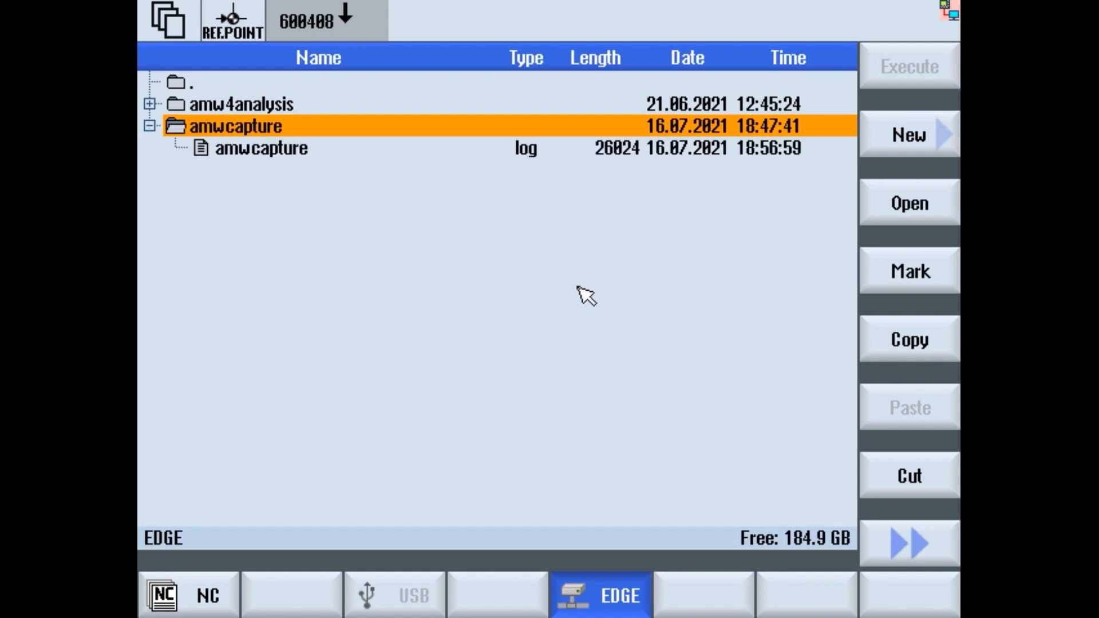
{"action": "key", "text": "Down"}
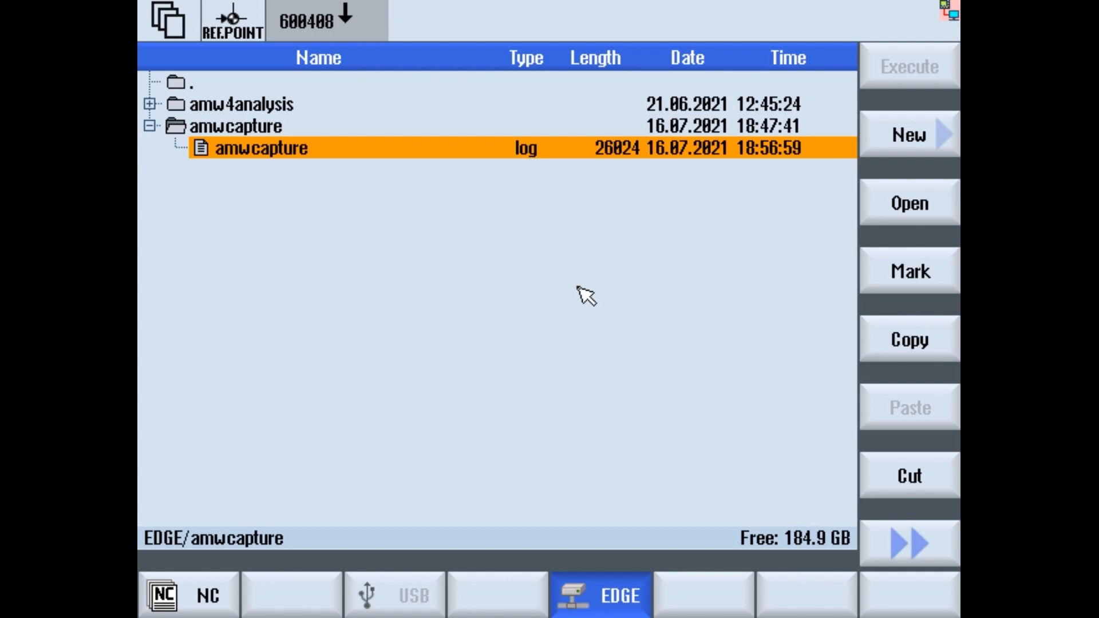
{"action": "key", "text": "Up"}
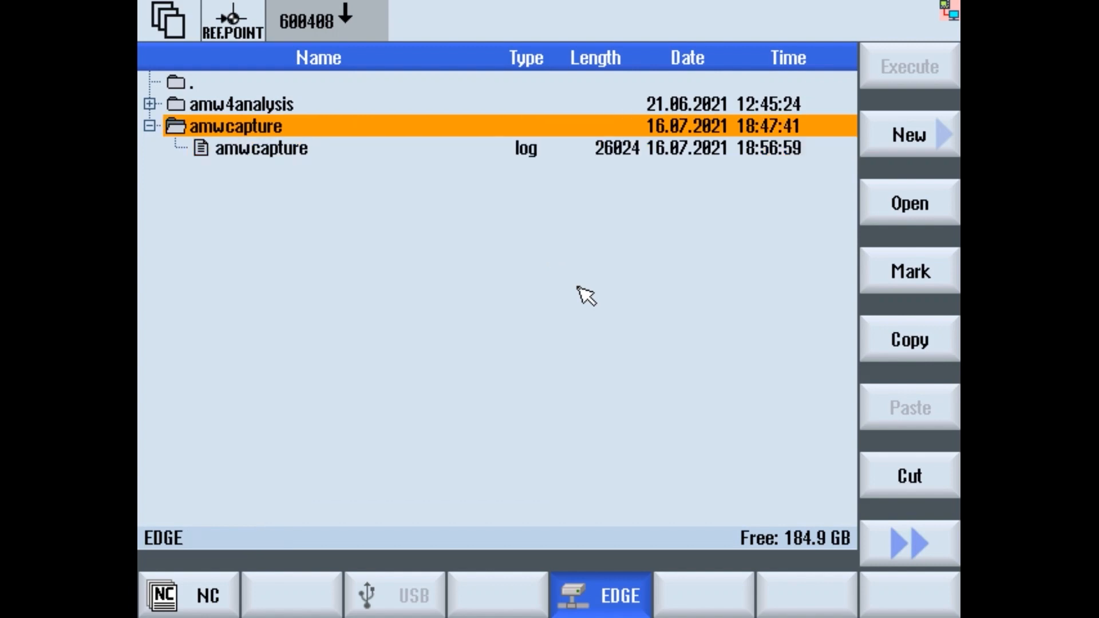
{"action": "key", "text": "Left"}
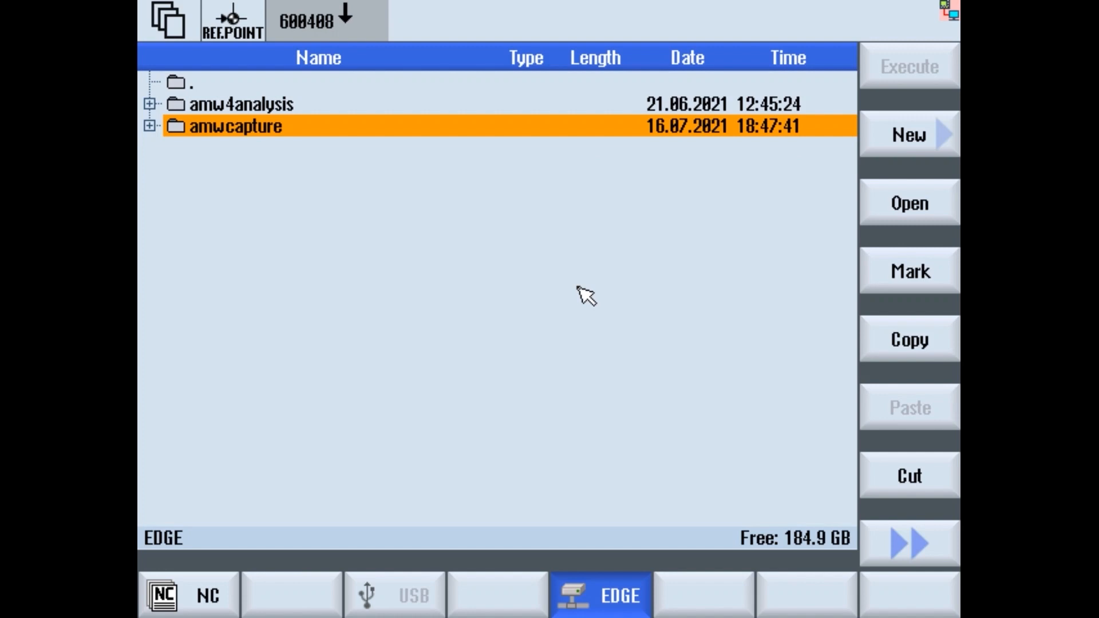
{"action": "key", "text": "Right"}
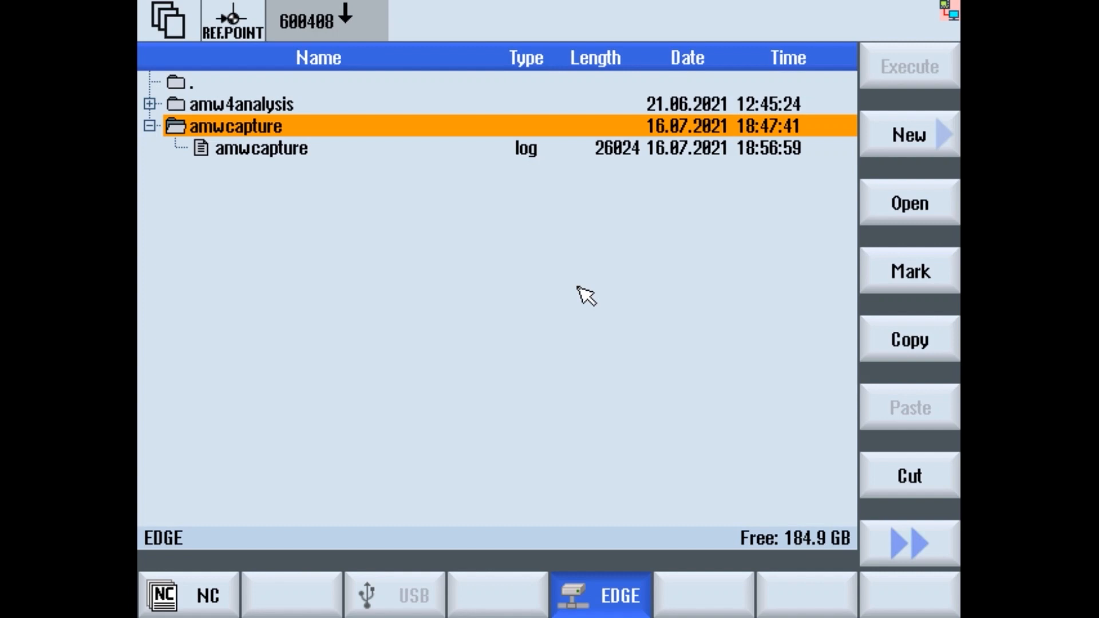
{"action": "key", "text": "Left"}
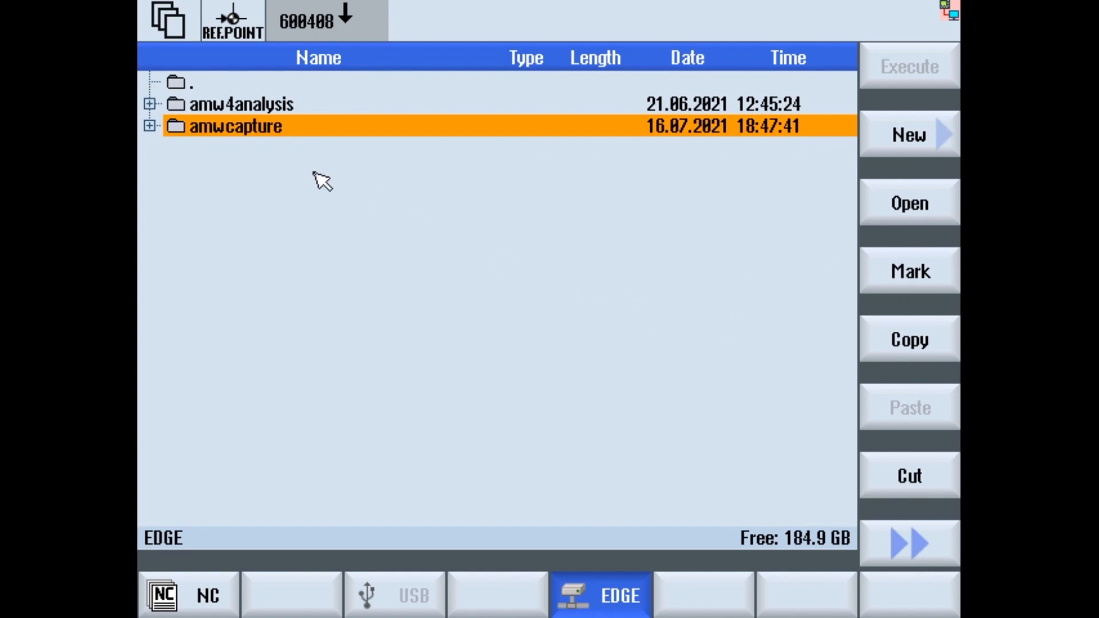
{"action": "key", "text": "Right"}
{"action": "key", "text": "Left"}
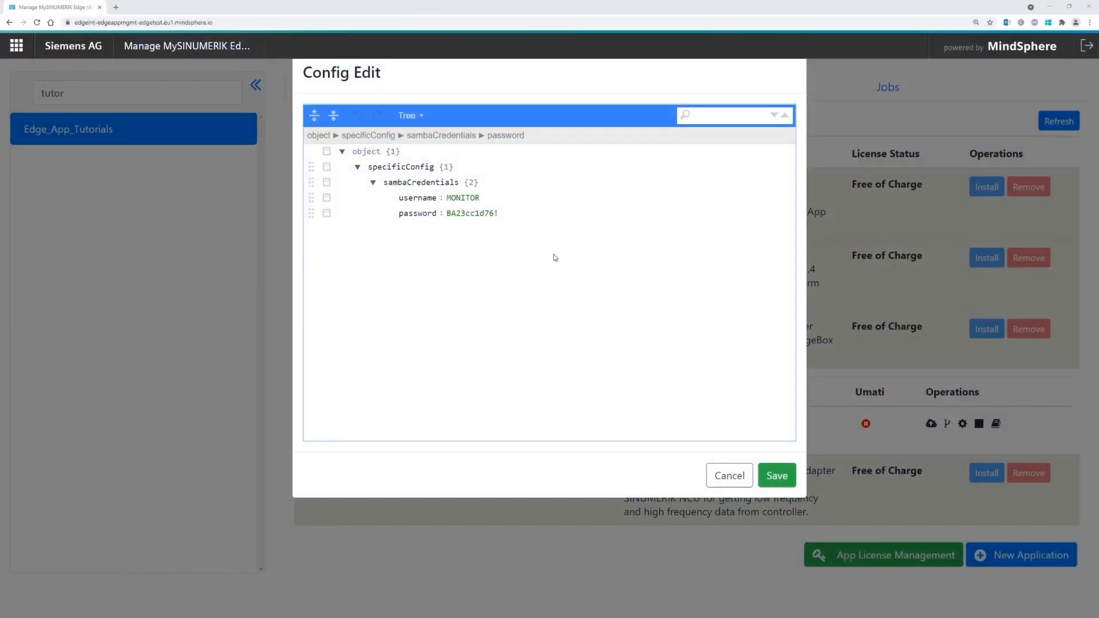
- Discard the sambaserver credential edits and collapse the sambaserver row in App Management
{"action": "left_click", "coordinate": [718, 483]}
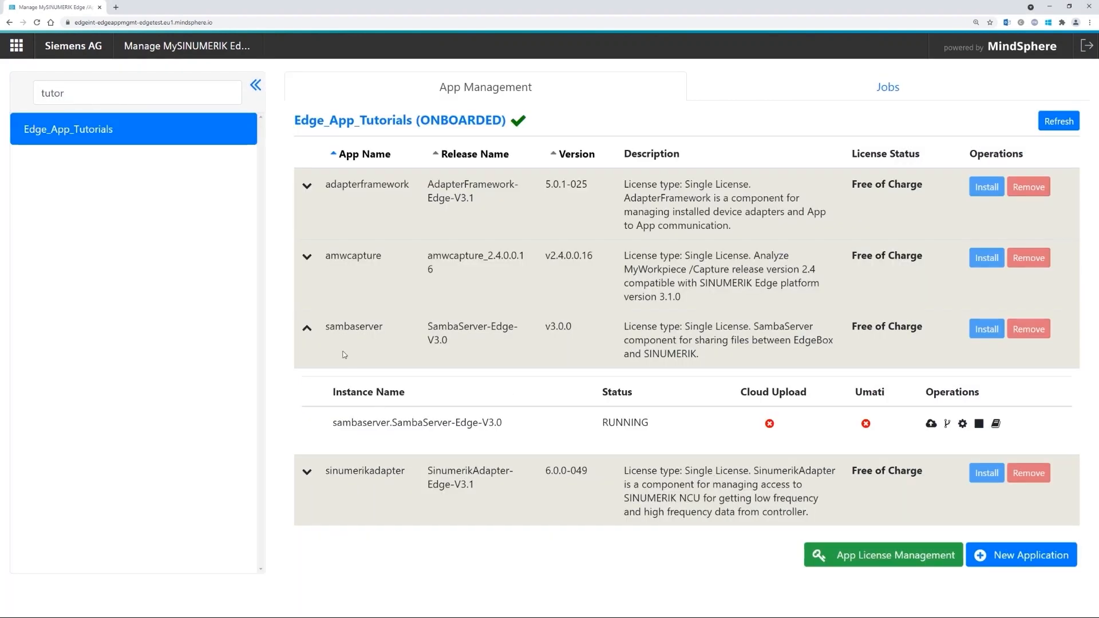
{"action": "left_click", "coordinate": [307, 328]}
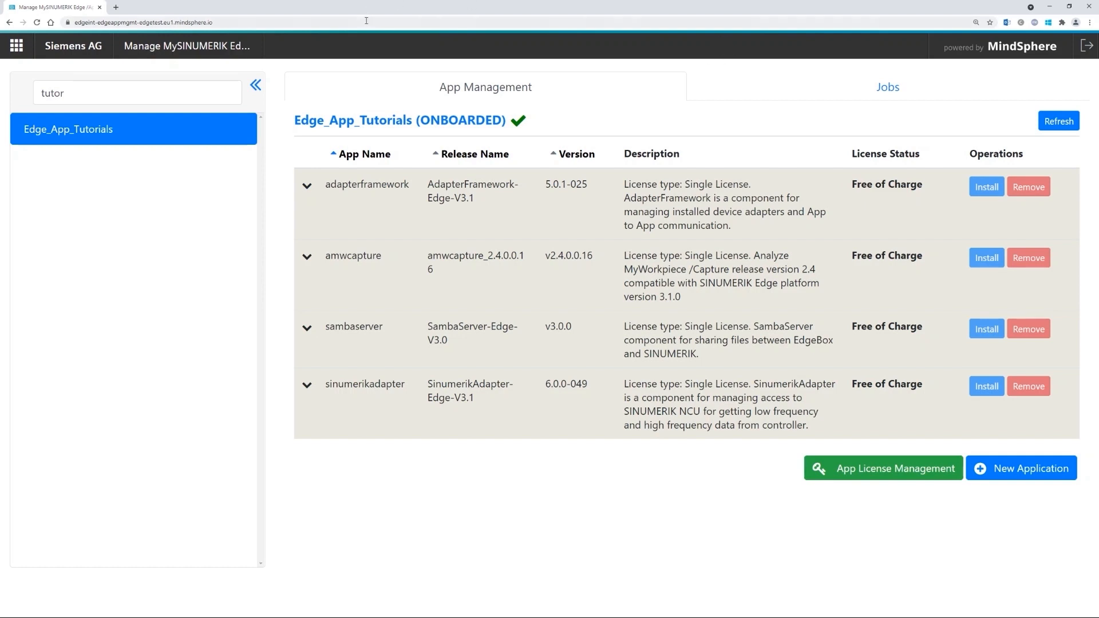
{"action": "left_click", "coordinate": [223, 22]}
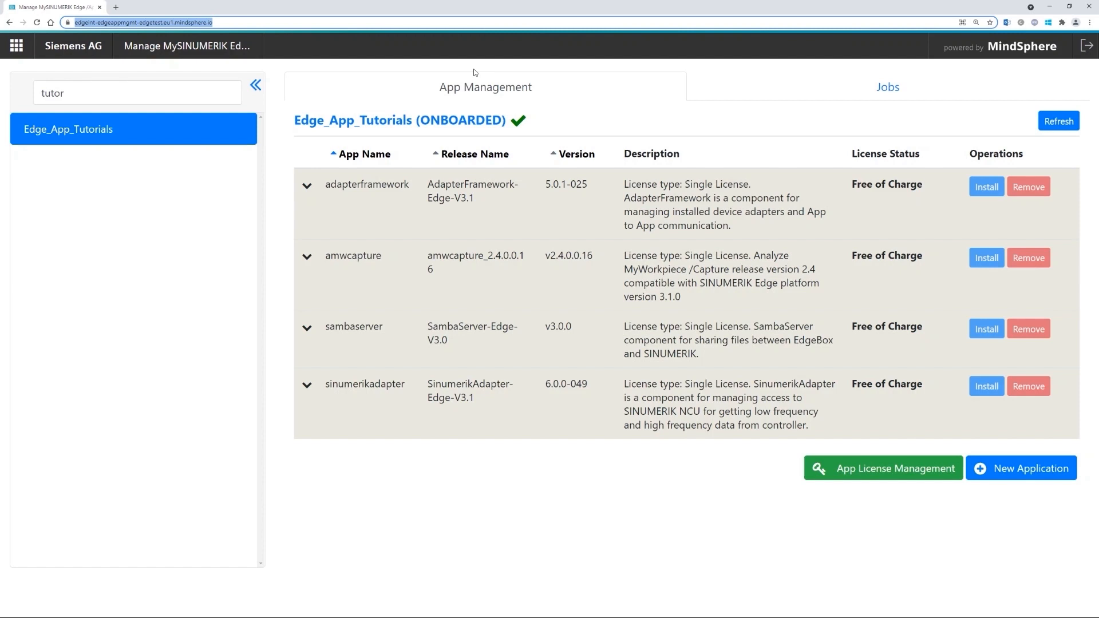
{"action": "type", "text": "192"}
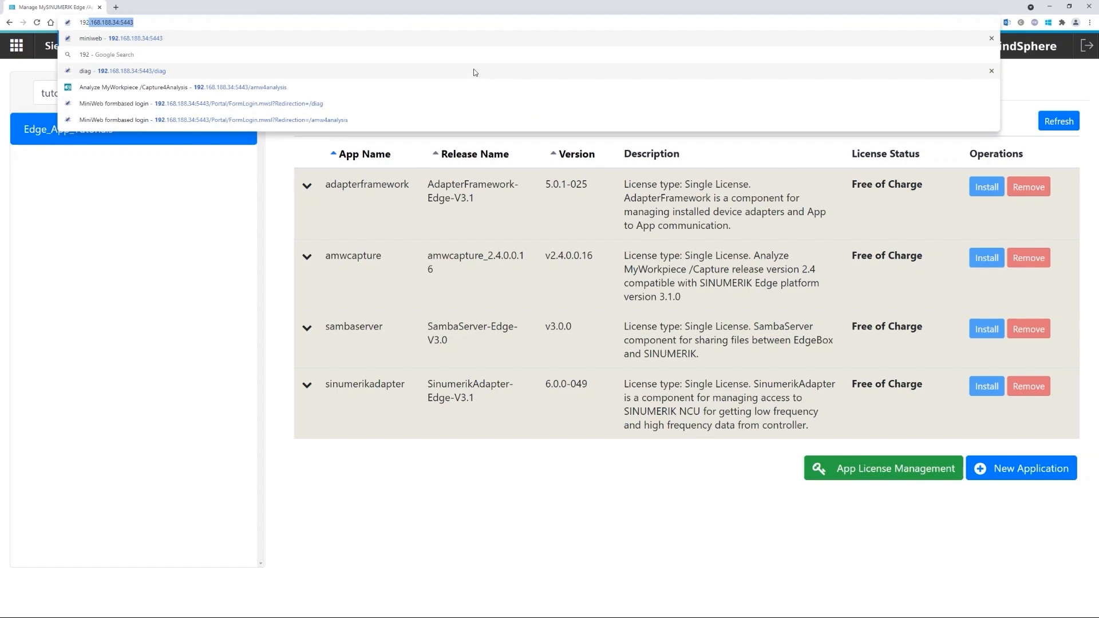
{"action": "key", "text": "Right"}
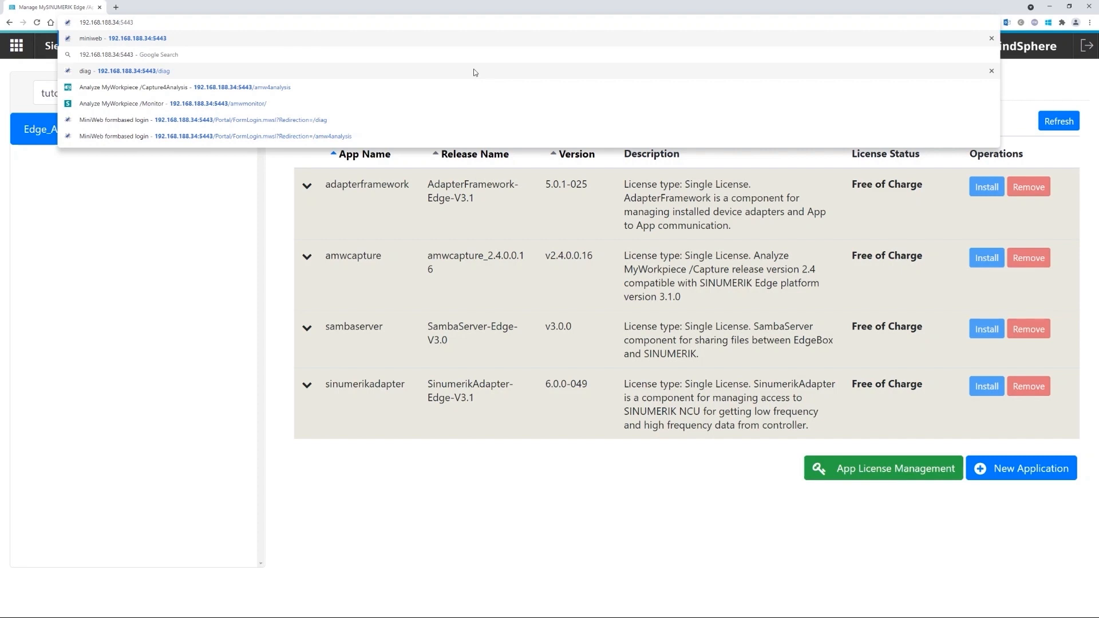
{"action": "key", "text": "shift+Left"}
{"action": "key", "text": "shift+Left"}
{"action": "key", "text": "shift+Left"}
{"action": "key", "text": "shift+Left"}
{"action": "key", "text": "Home"}
{"action": "type", "text": "http"}
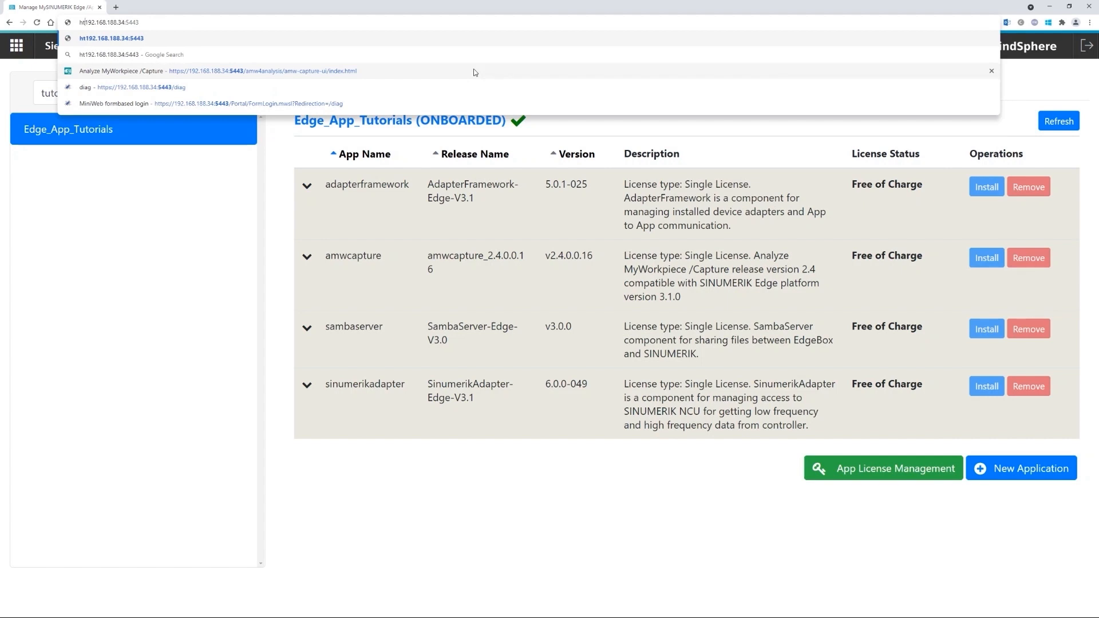
{"action": "type", "text": "s://"}
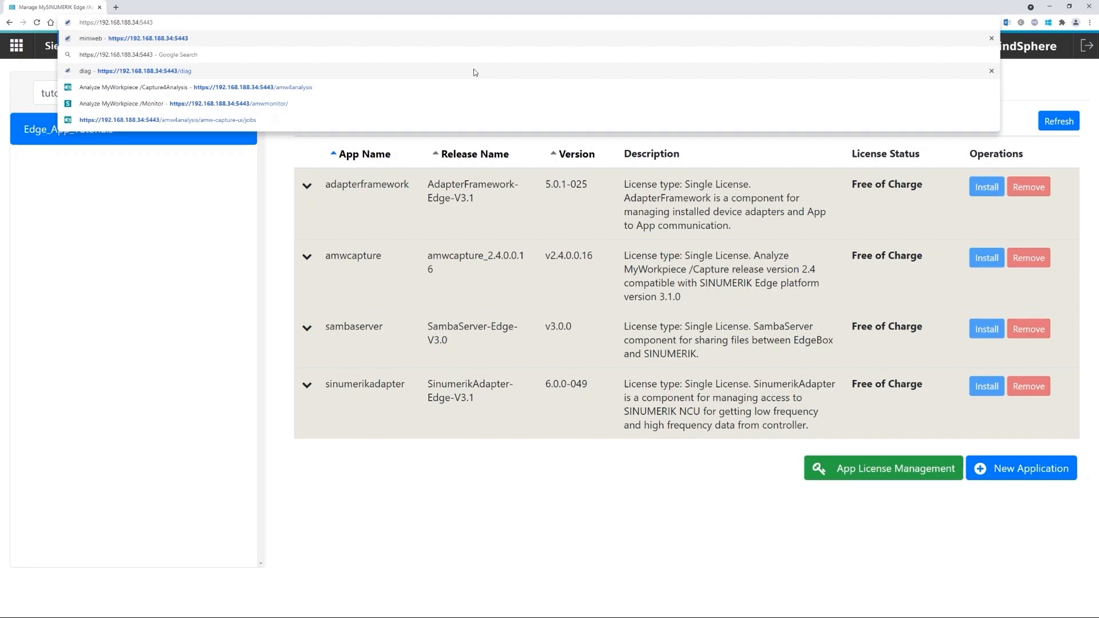
{"action": "key", "text": "Return"}
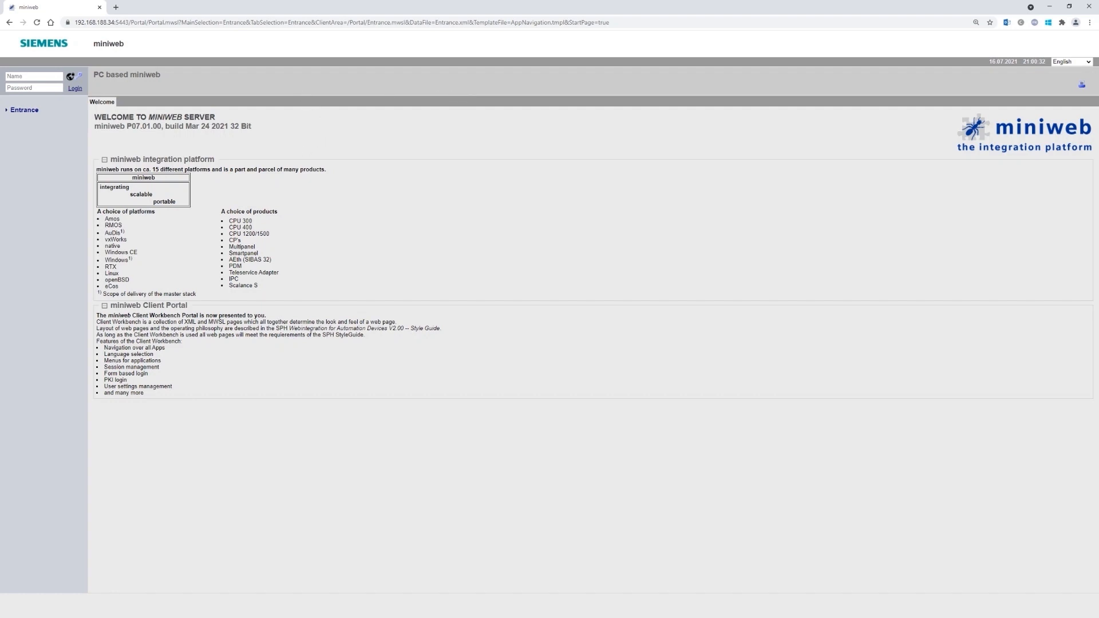
- Log into miniweb as Administrator with the account password and open Security
{"action": "left_click", "coordinate": [36, 76]}
{"action": "type", "text": "Administrator"}
{"action": "left_click", "coordinate": [40, 84]}
{"action": "type", "text": "••••••••••"}
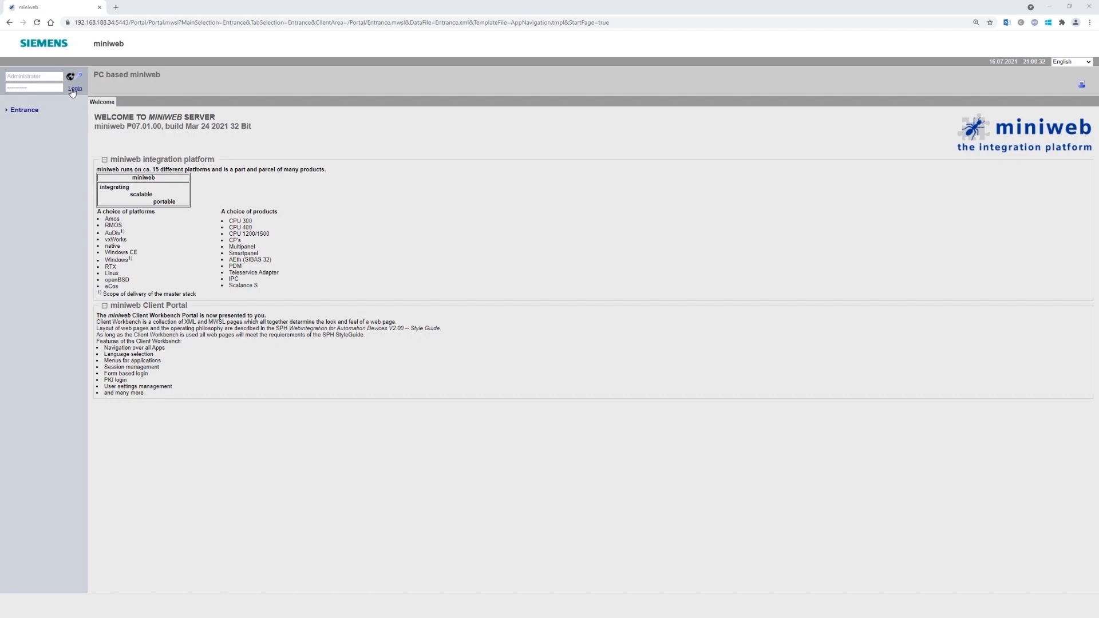
{"action": "left_click", "coordinate": [74, 89]}
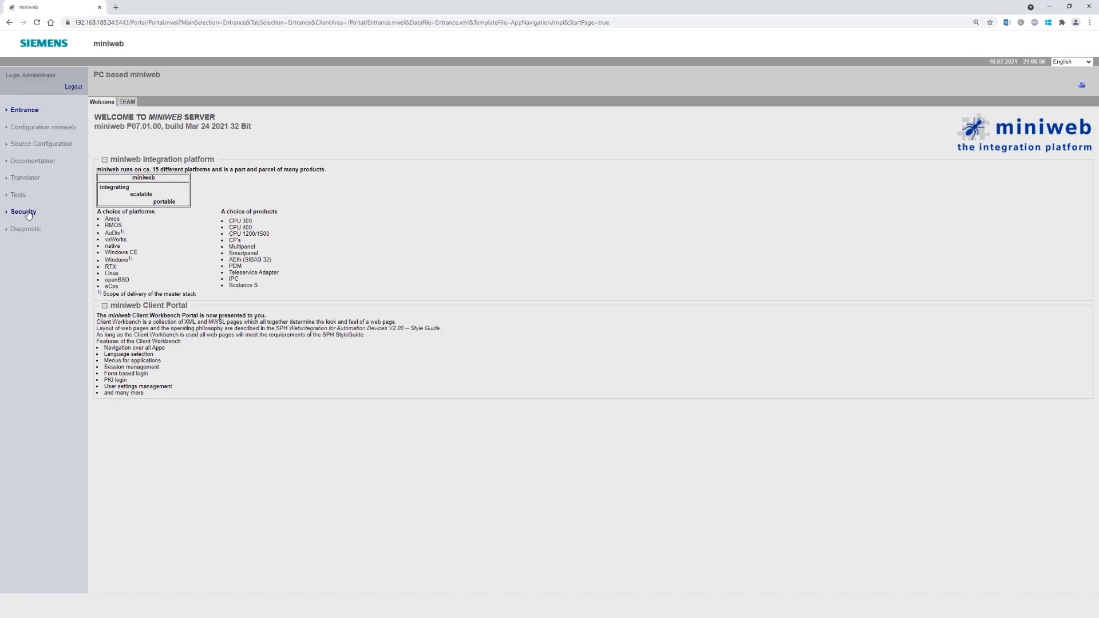
{"action": "left_click", "coordinate": [28, 214]}
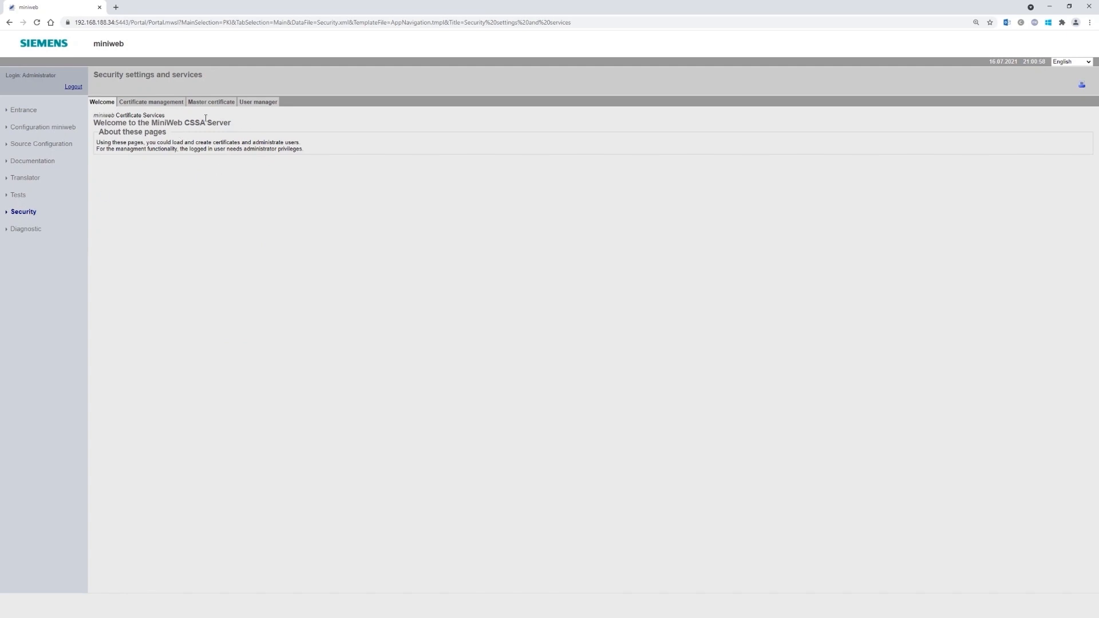
- In User manager, try an 'amwcapture' group without adding it, then open the Add new user form
{"action": "left_click", "coordinate": [250, 103]}
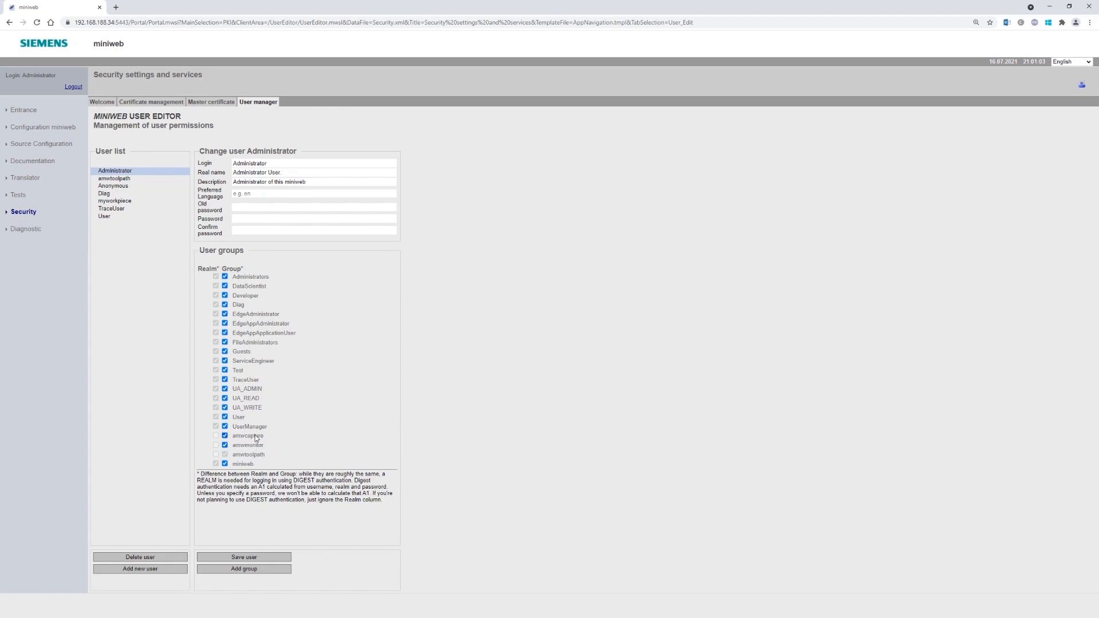
{"action": "left_click", "coordinate": [256, 569]}
{"action": "type", "text": "amwcapture"}
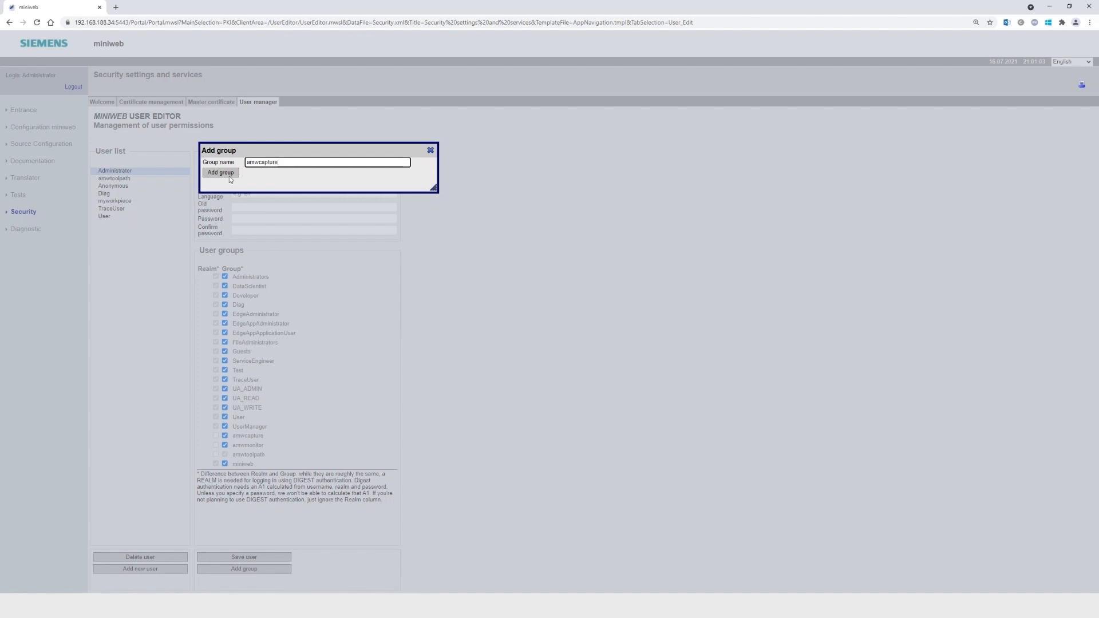
{"action": "left_click", "coordinate": [430, 150]}
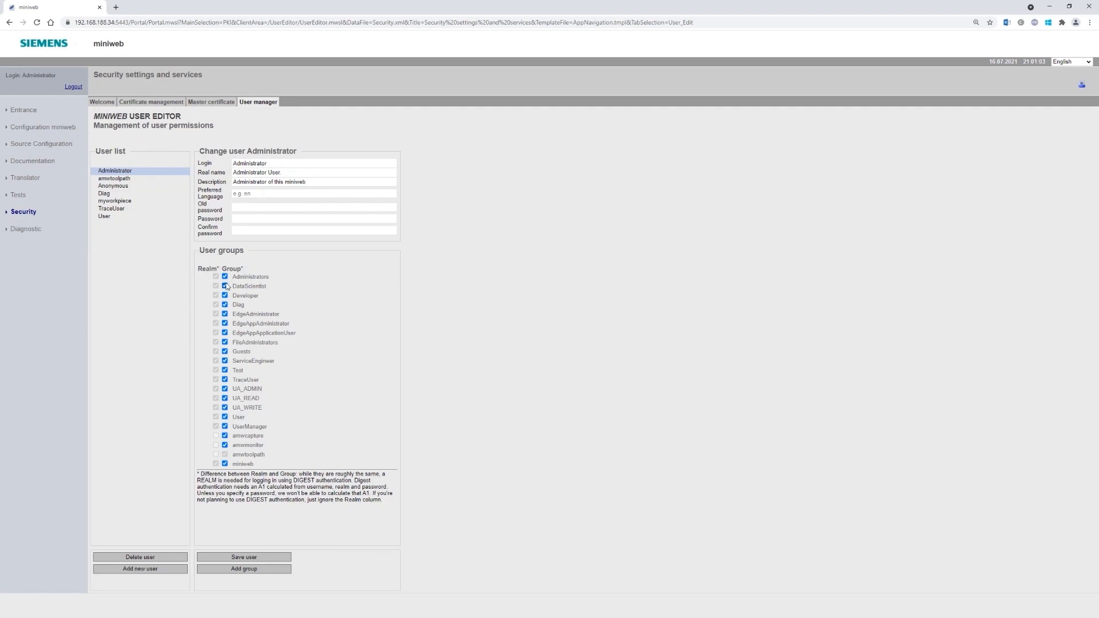
{"action": "left_click", "coordinate": [168, 569]}
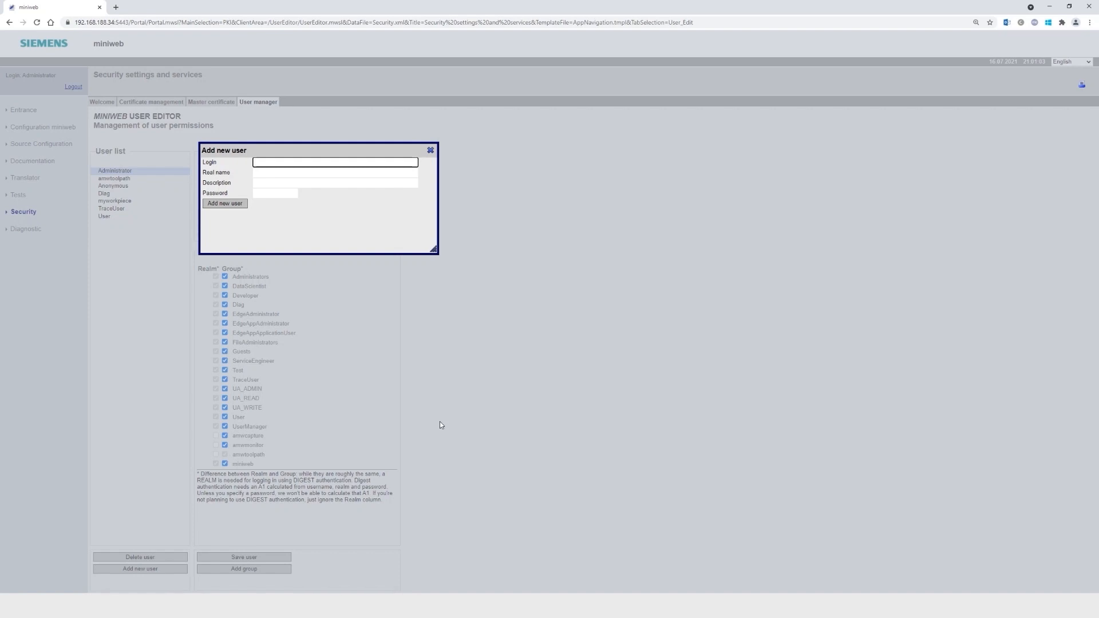
- Create the user 'myworkpiece' with its password and close the add-user form
{"action": "type", "text": "myworkpiece"}
{"action": "key", "text": "Tab"}
{"action": "key", "text": "Tab"}
{"action": "key", "text": "Tab"}
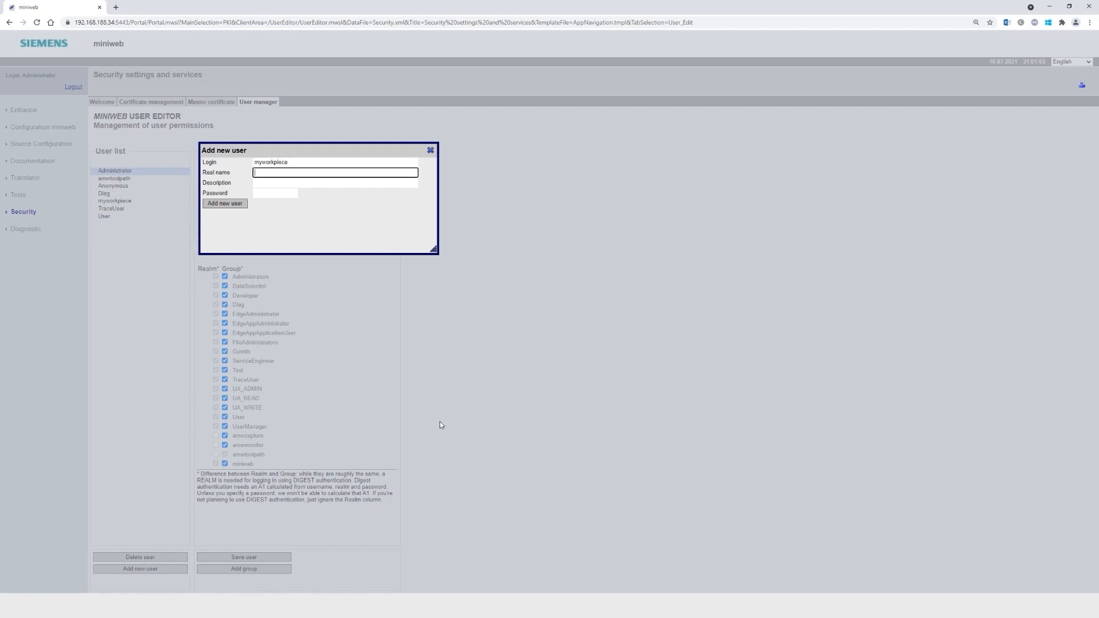
{"action": "type", "text": "••••"}
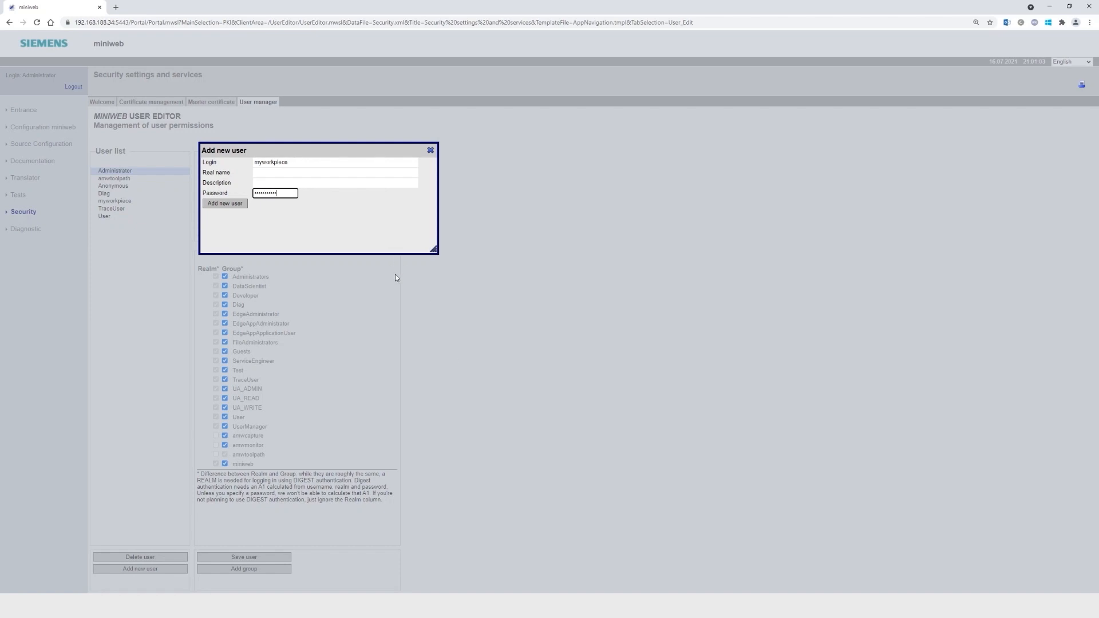
{"action": "left_click", "coordinate": [234, 207]}
{"action": "left_click", "coordinate": [430, 150]}
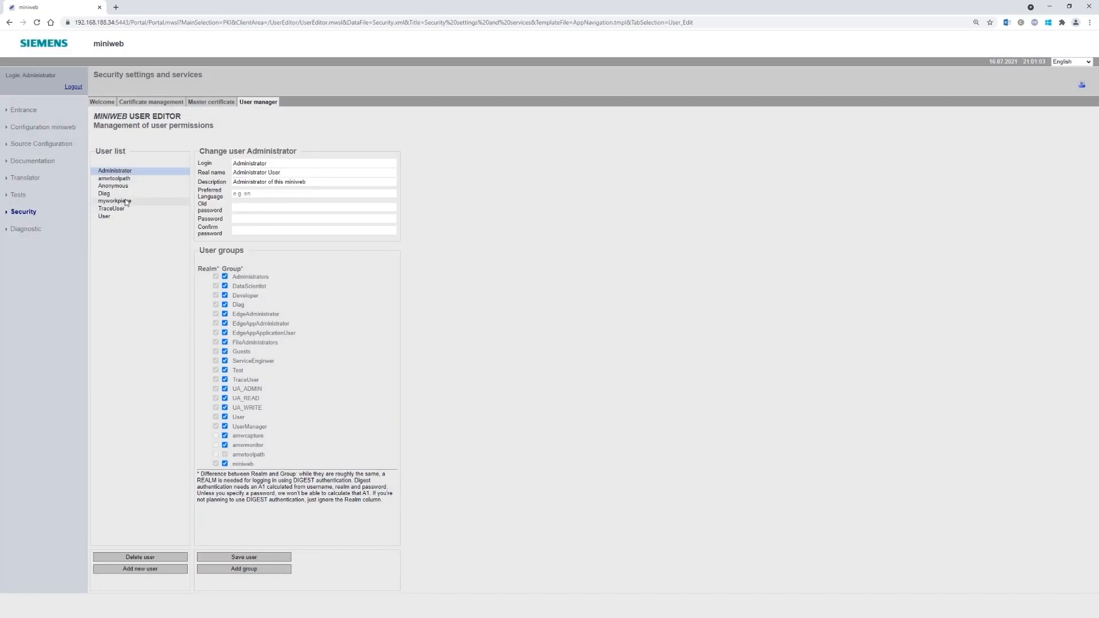
- Add myworkpiece to the amwcapture group and save the user
{"action": "left_click", "coordinate": [151, 203]}
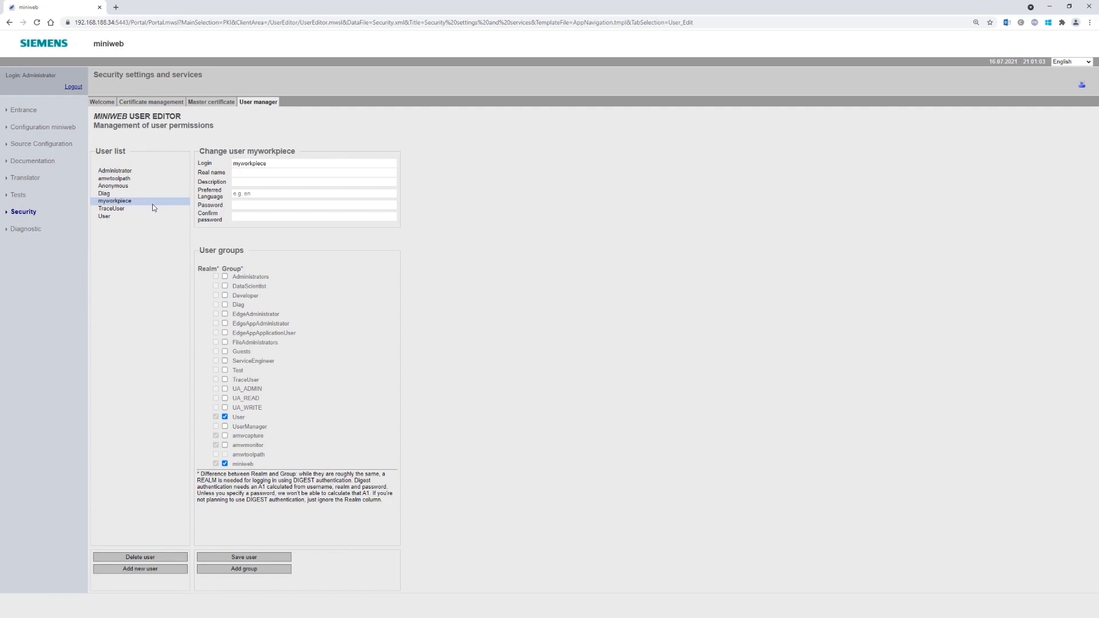
{"action": "left_click", "coordinate": [224, 437]}
{"action": "left_click", "coordinate": [244, 559]}
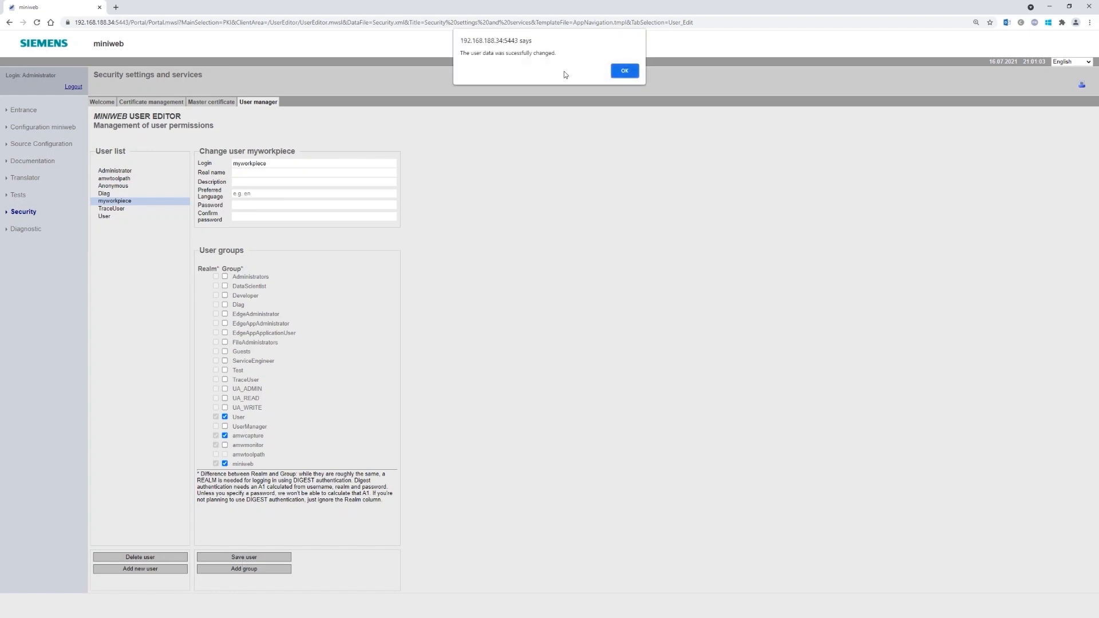
{"action": "left_click", "coordinate": [624, 71]}
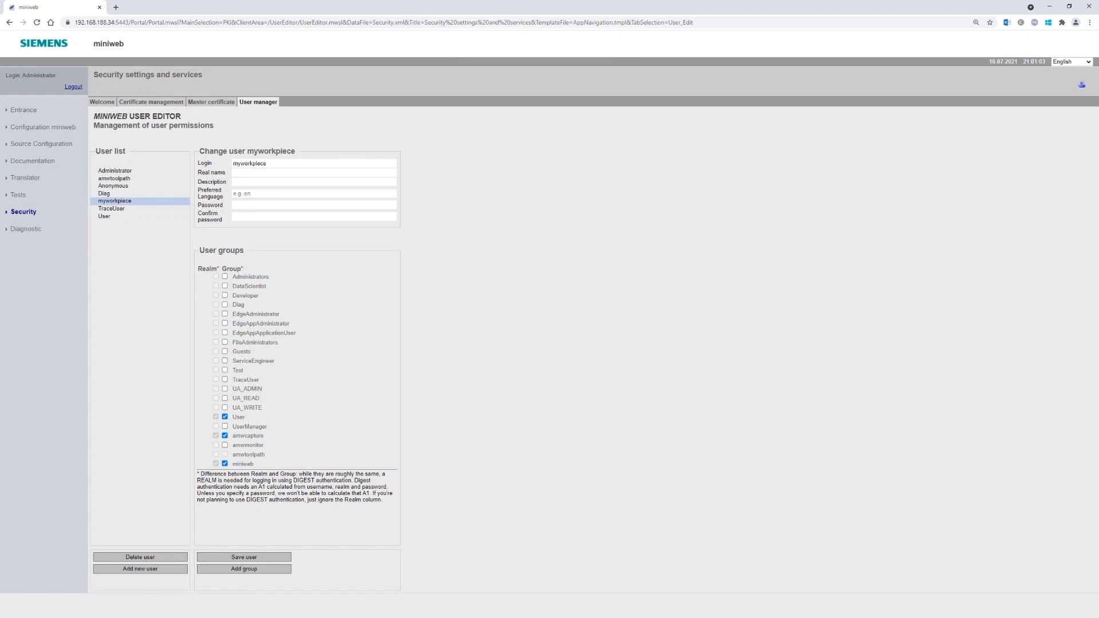
- Log out of the miniweb administrator session and select the address bar
{"action": "left_click", "coordinate": [73, 87]}
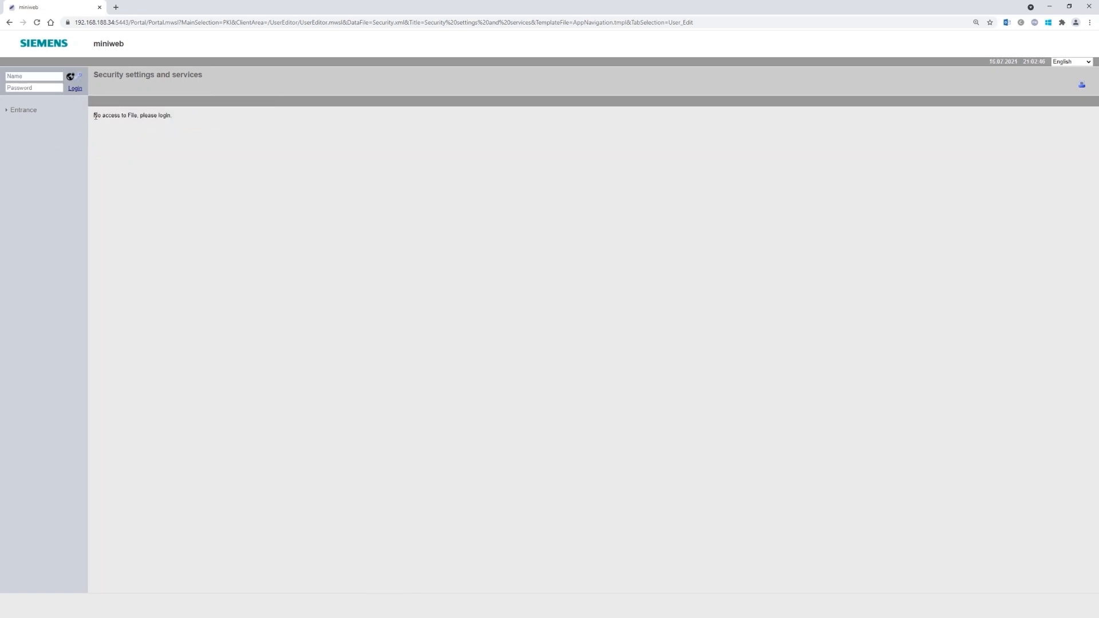
{"action": "left_click", "coordinate": [166, 22]}
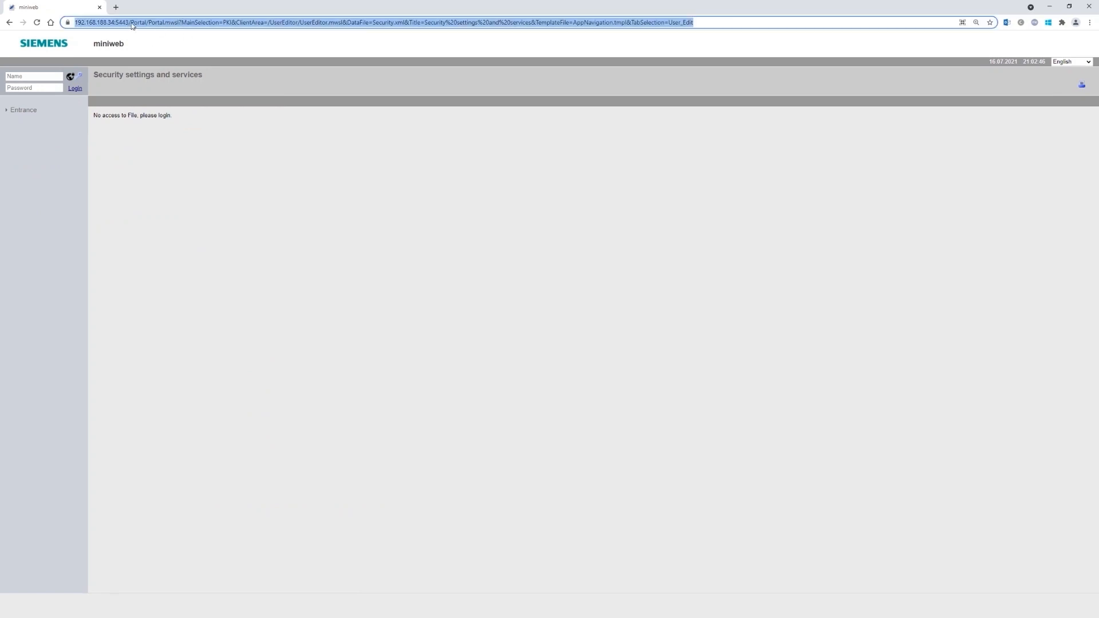
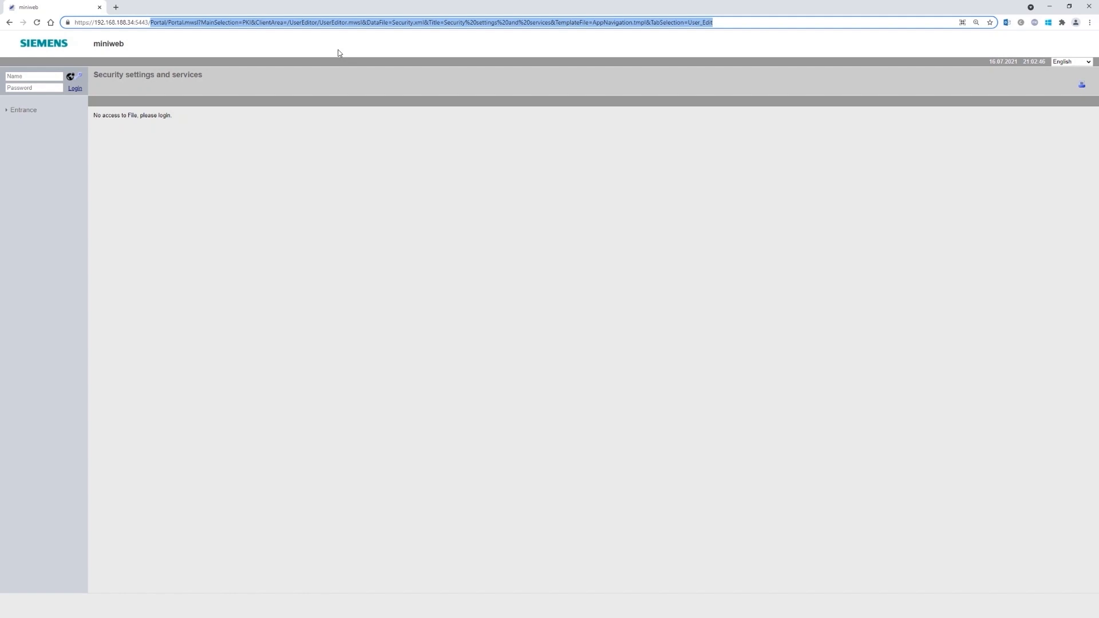
- Change the address bar path to /diag and load the diag page
{"action": "key", "text": "BackSpace"}
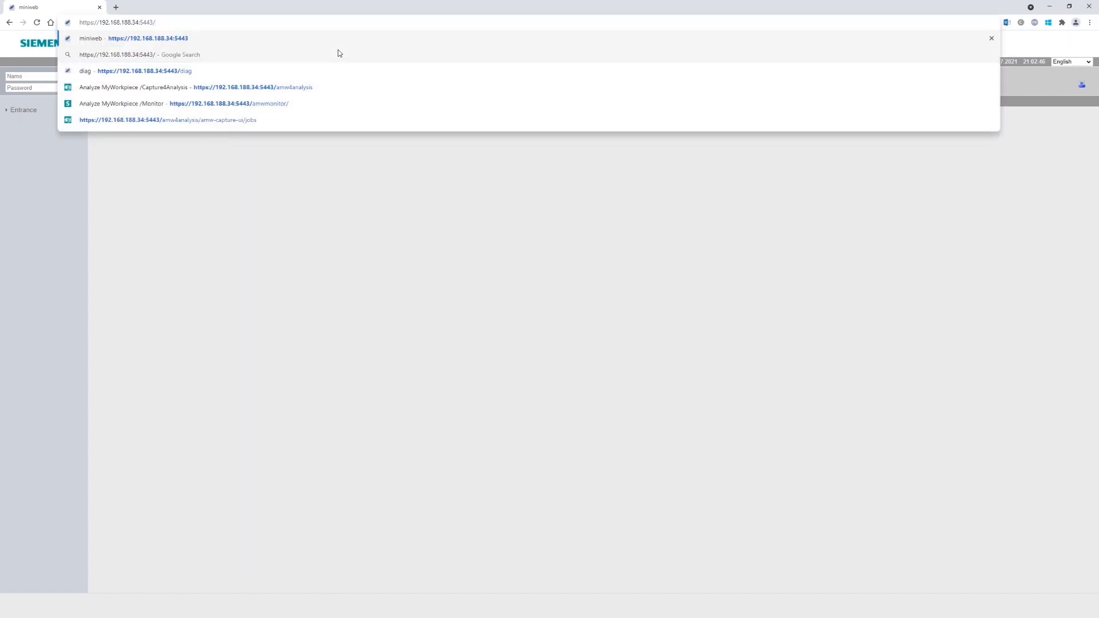
{"action": "type", "text": "diag"}
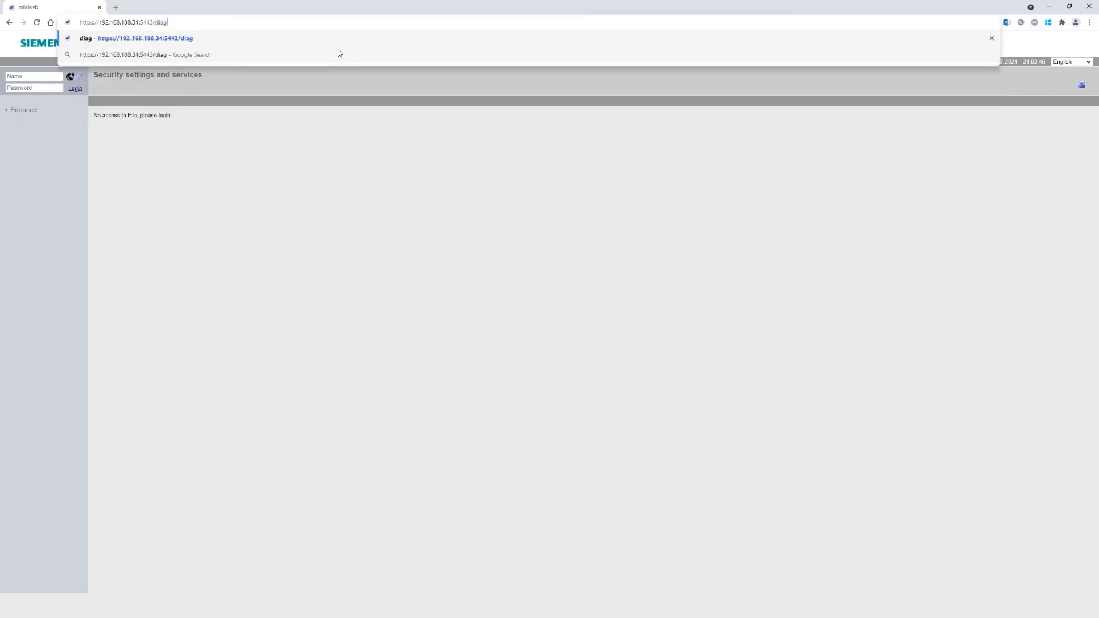
{"action": "key", "text": "Return"}
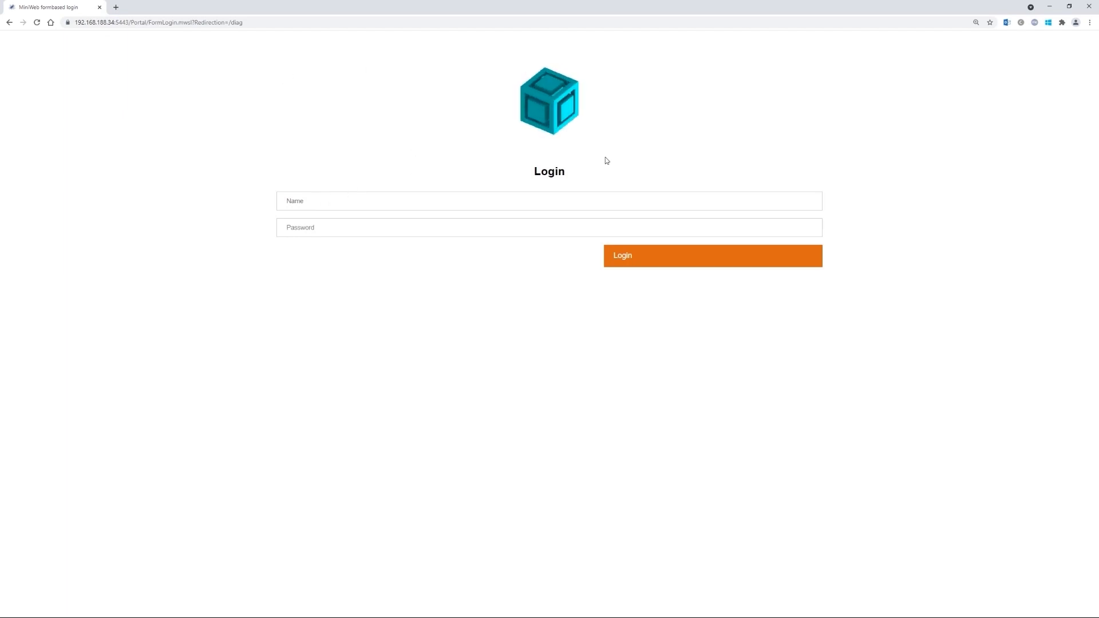
- Log in to the MiniWeb form with the pasted administrator name and password
{"action": "left_click", "coordinate": [337, 203]}
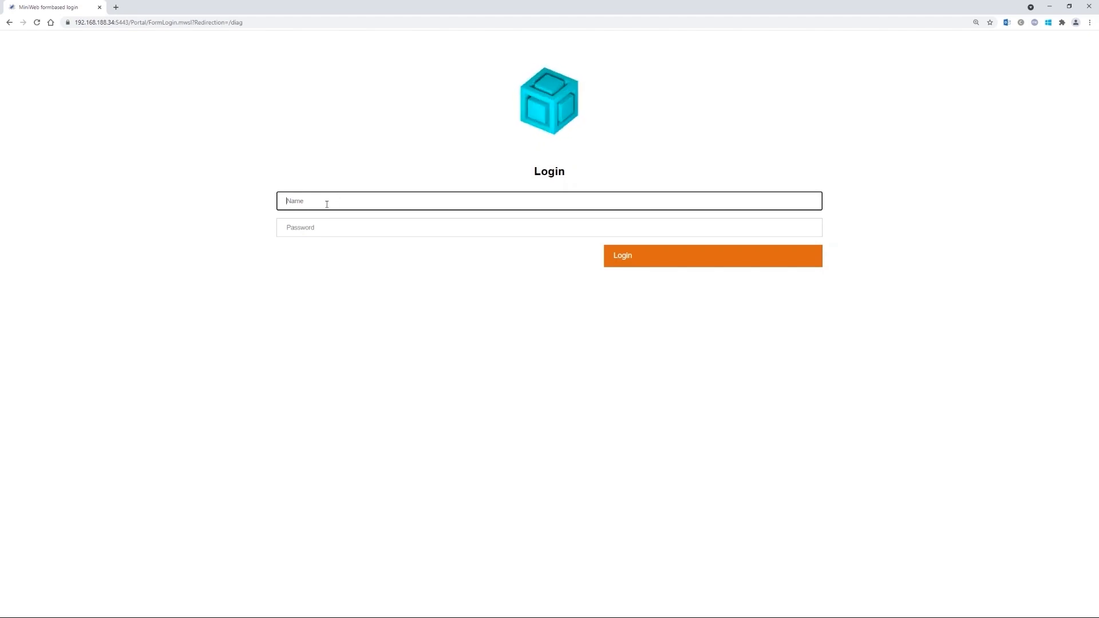
{"action": "key", "text": "alt+Tab"}
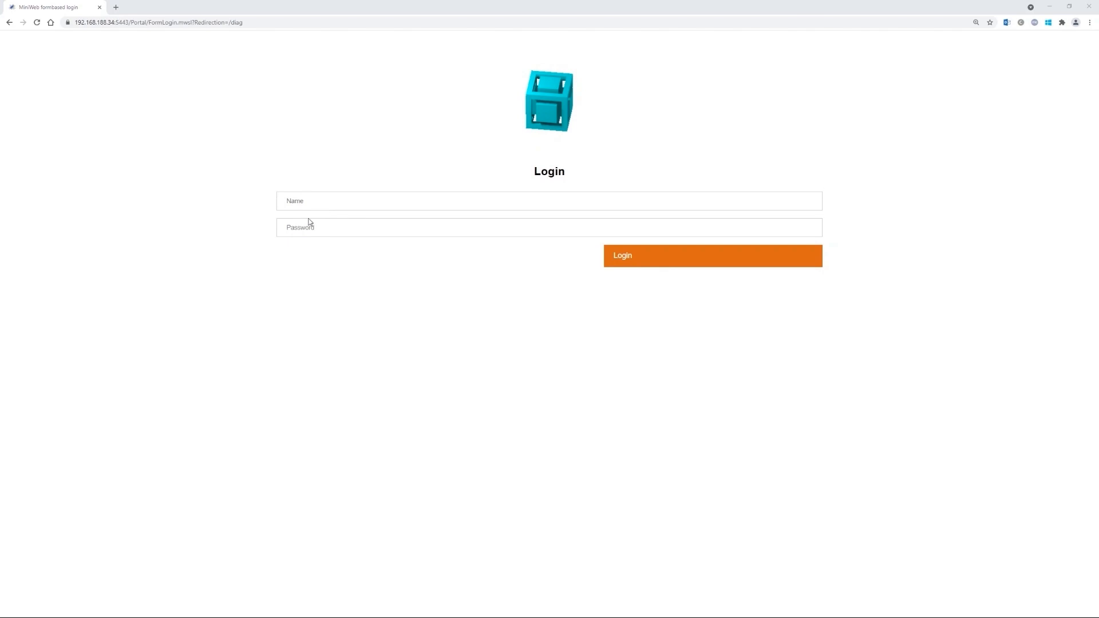
{"action": "key", "text": "alt+Tab"}
{"action": "key", "text": "ctrl+v"}
{"action": "key", "text": "Tab"}
{"action": "key", "text": "alt+Tab"}
{"action": "key", "text": "alt+Tab"}
{"action": "key", "text": "ctrl+v"}
{"action": "key", "text": "Return"}
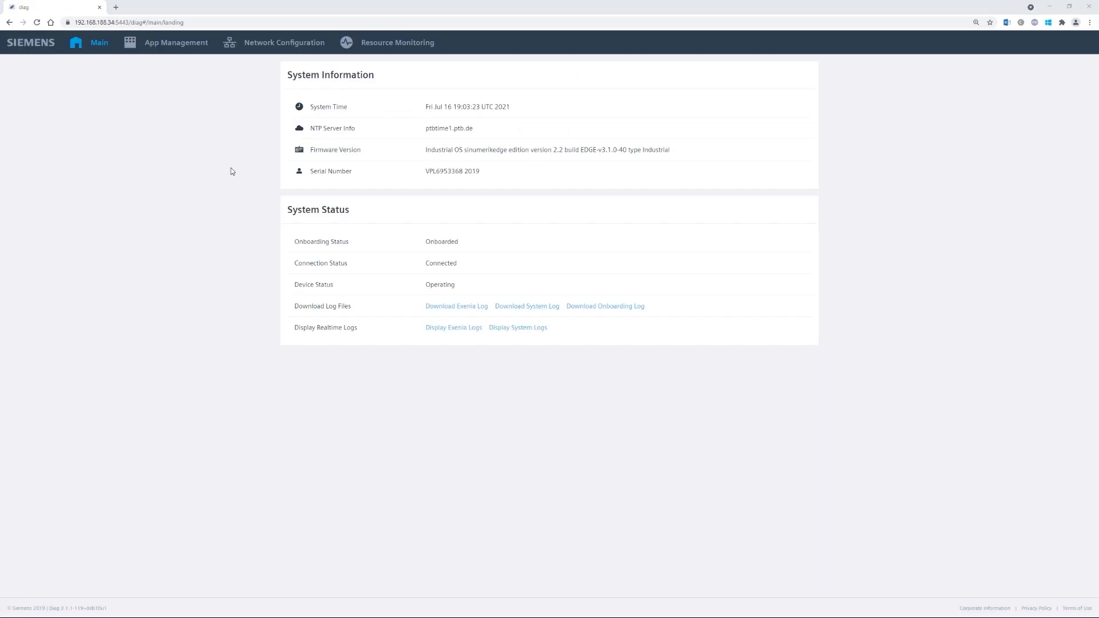
- From App Management's Edge Apps list, open the amwcapture app's UI in a new tab
{"action": "left_click", "coordinate": [179, 45]}
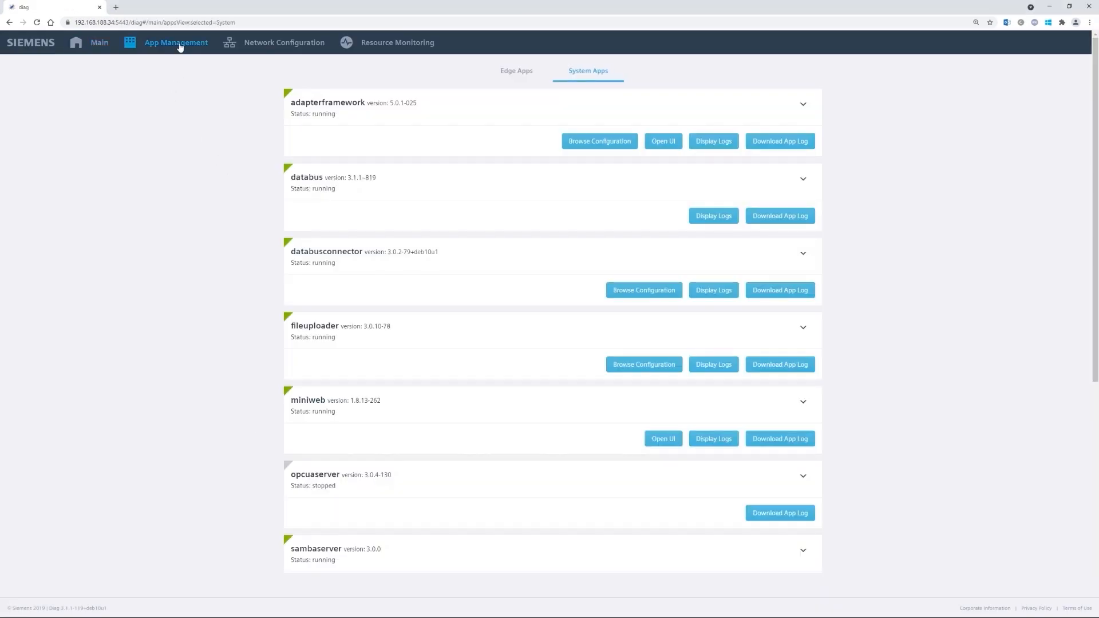
{"action": "left_click", "coordinate": [511, 72]}
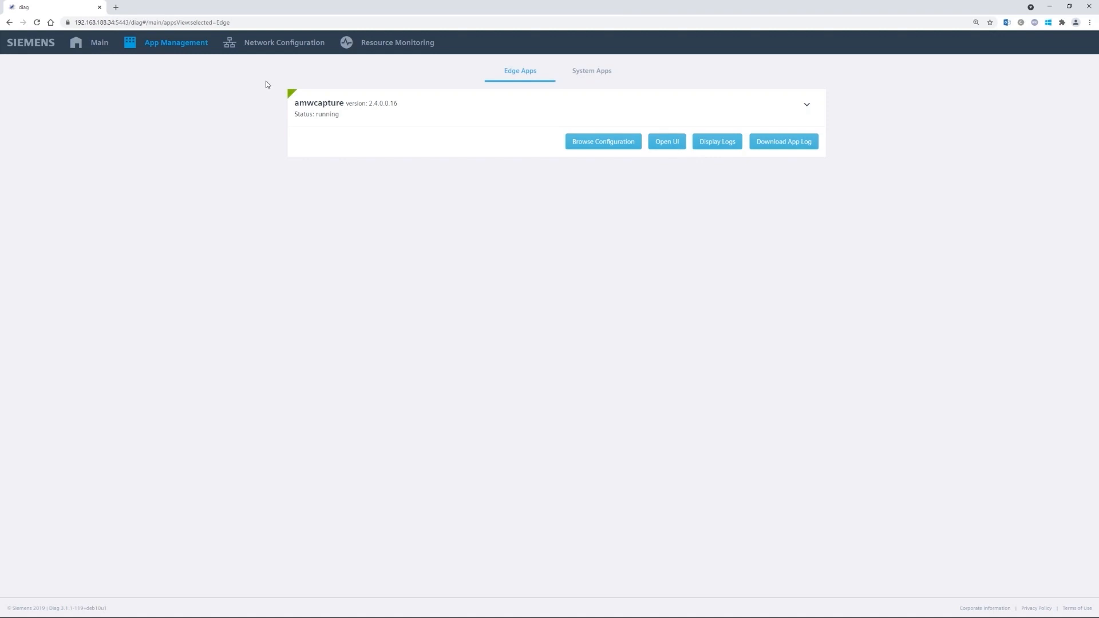
{"action": "left_click", "coordinate": [671, 148]}
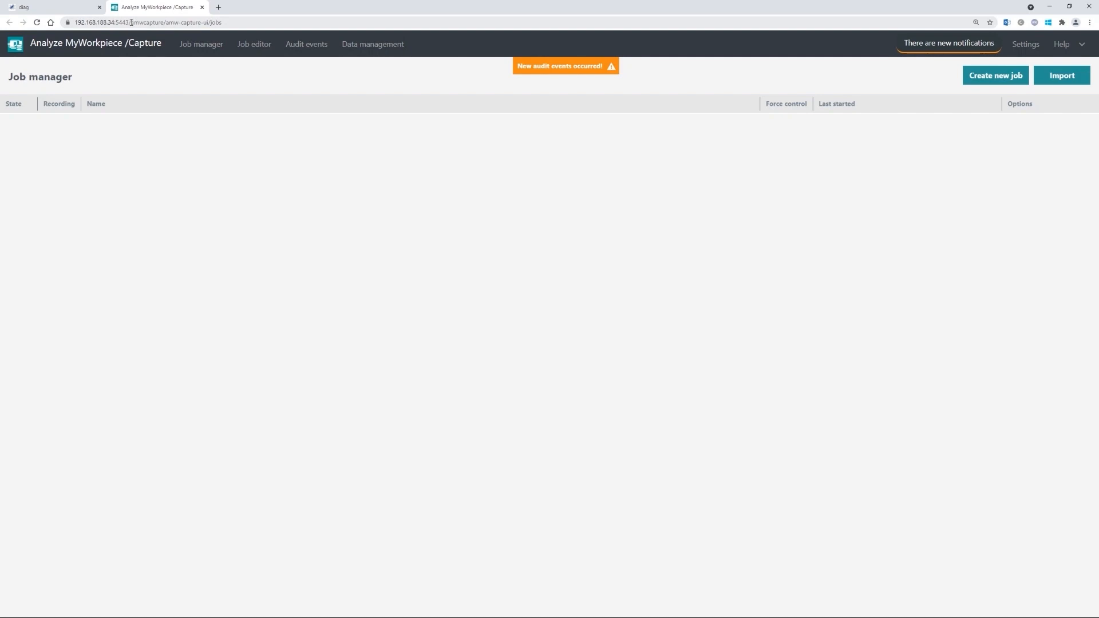
{"action": "left_click", "coordinate": [137, 23]}
{"action": "double_click", "coordinate": [171, 22]}
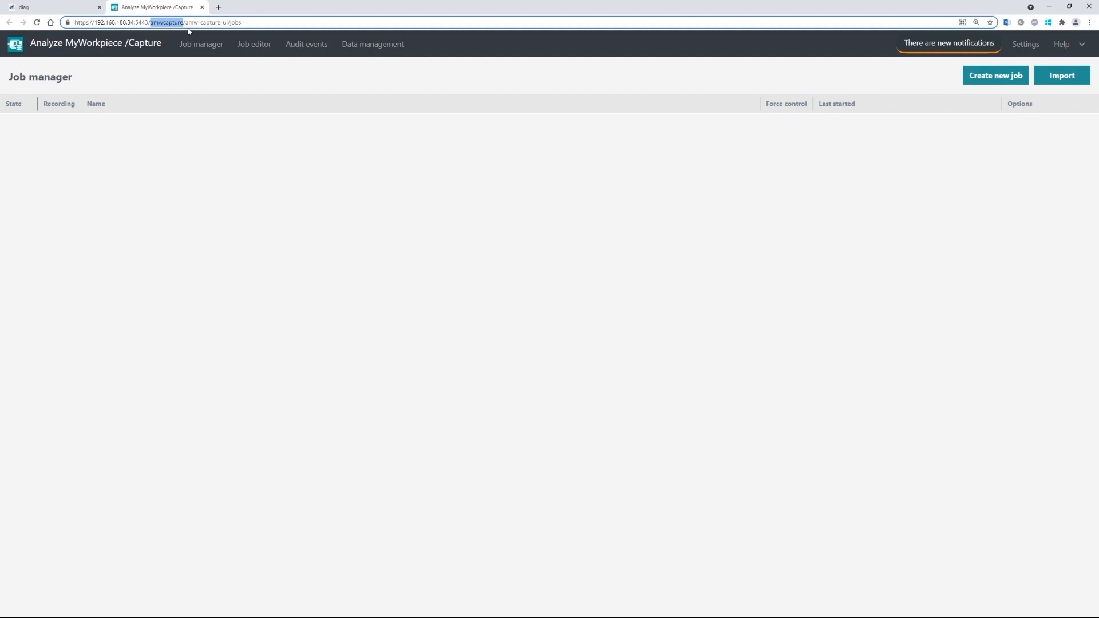
{"action": "key", "text": "Right"}
{"action": "key", "text": "ctrl+Tab"}
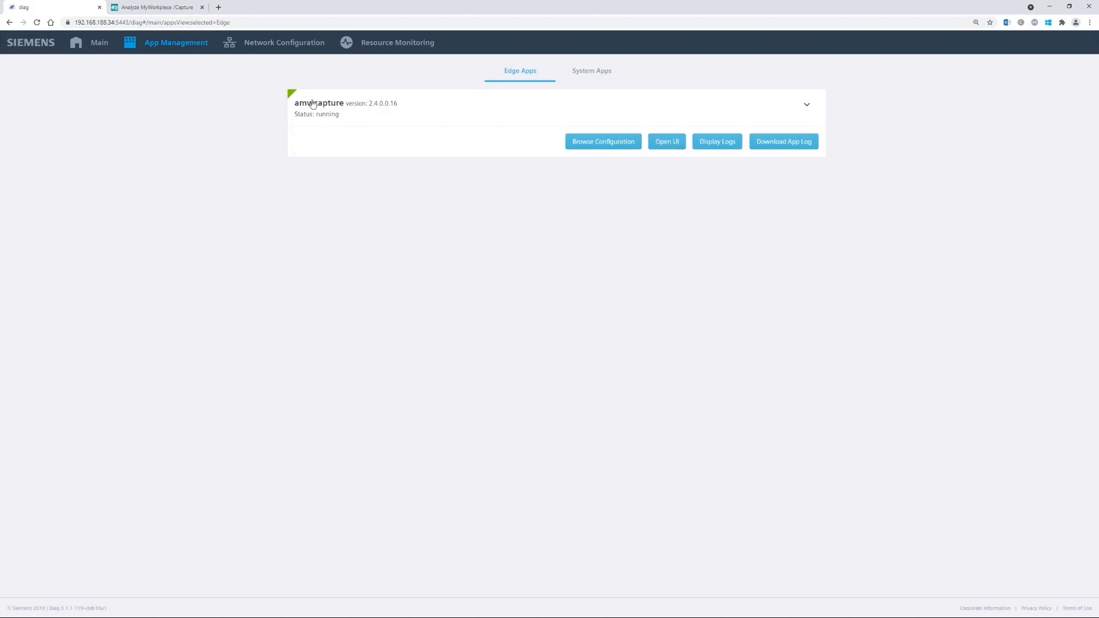
{"action": "key", "text": "ctrl+Tab"}
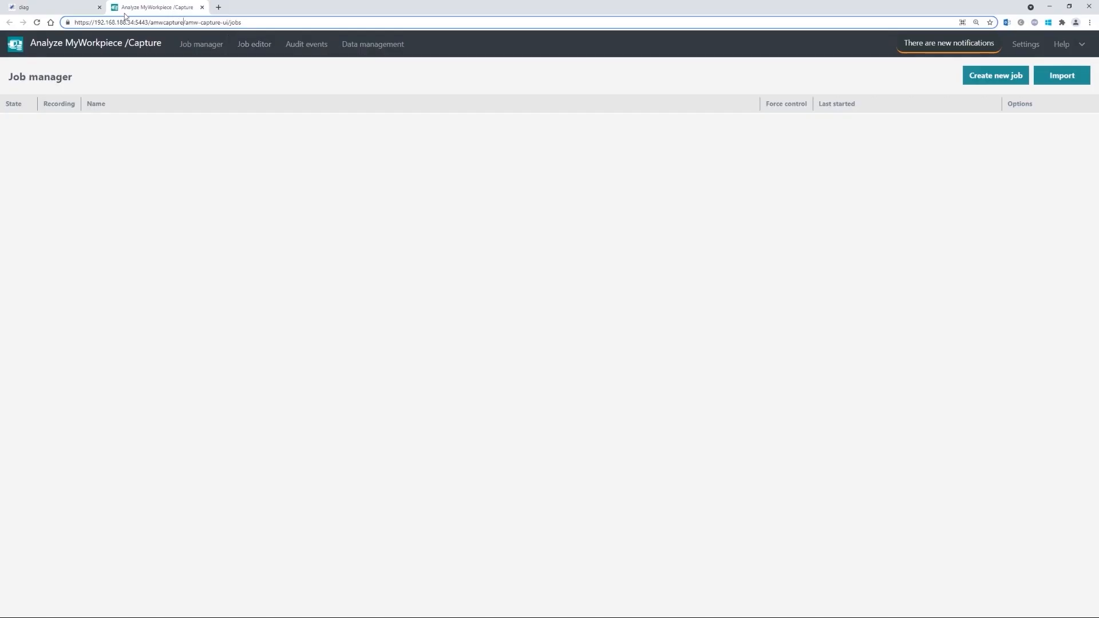
{"action": "left_click", "coordinate": [222, 22]}
{"action": "key", "text": "BackSpace"}
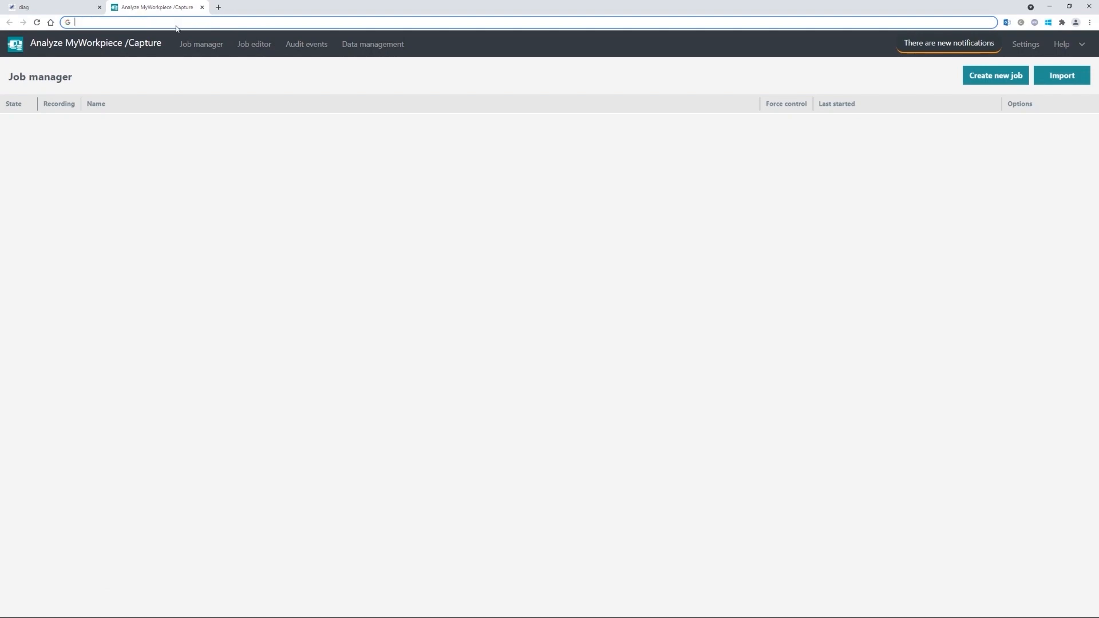
{"action": "type", "text": "https://192.168.188.34:5443/amwcapture"}
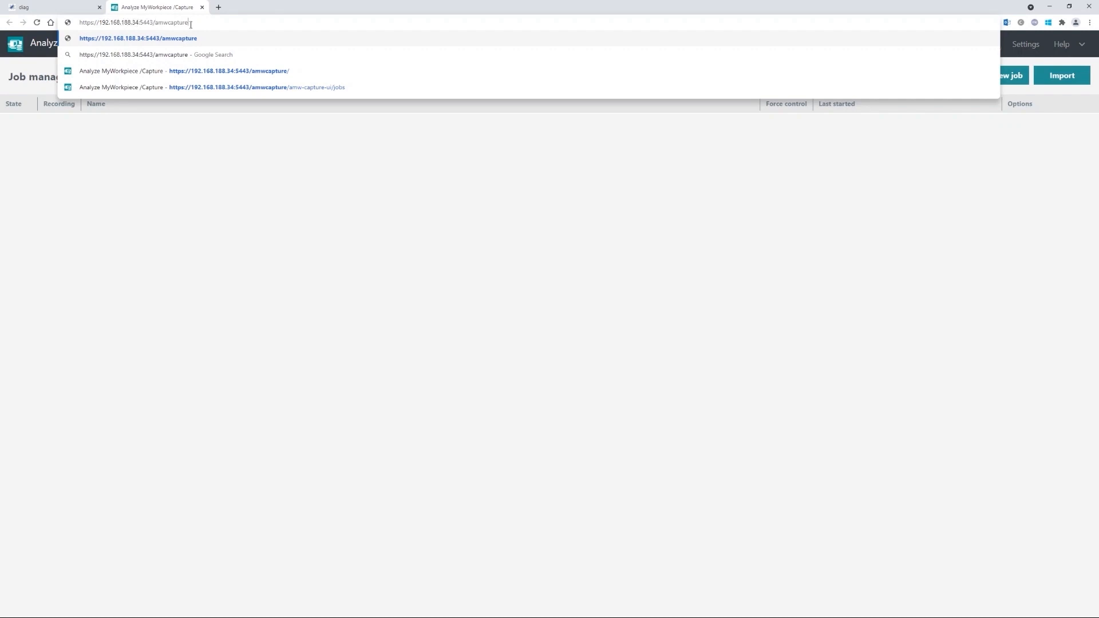
{"action": "key", "text": "Return"}
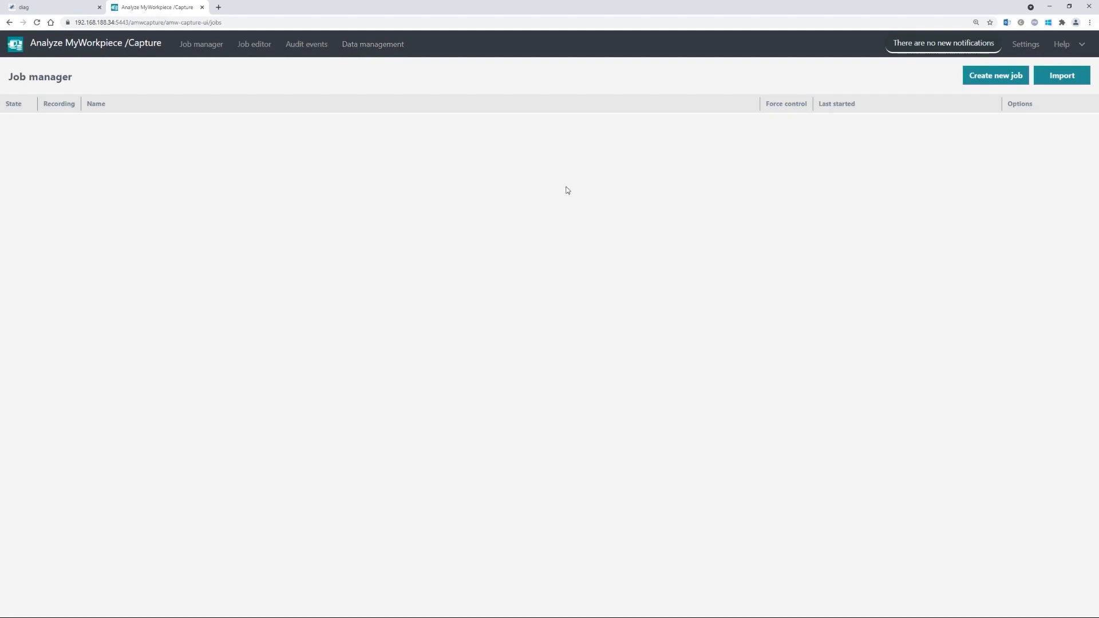
{"action": "left_click", "coordinate": [944, 45]}
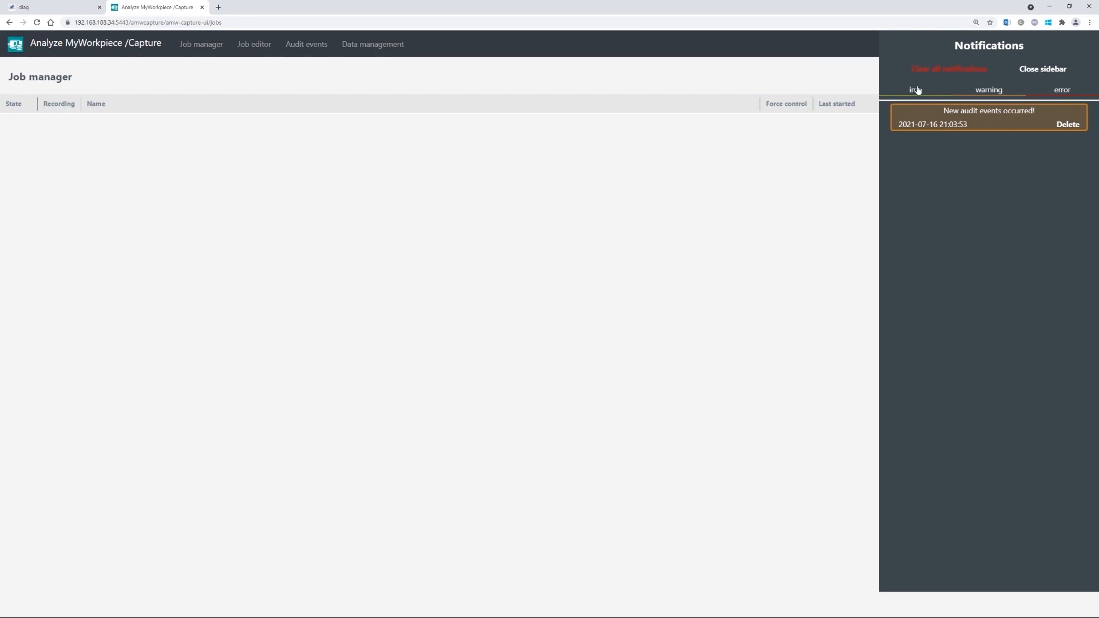
{"action": "left_click", "coordinate": [1043, 71]}
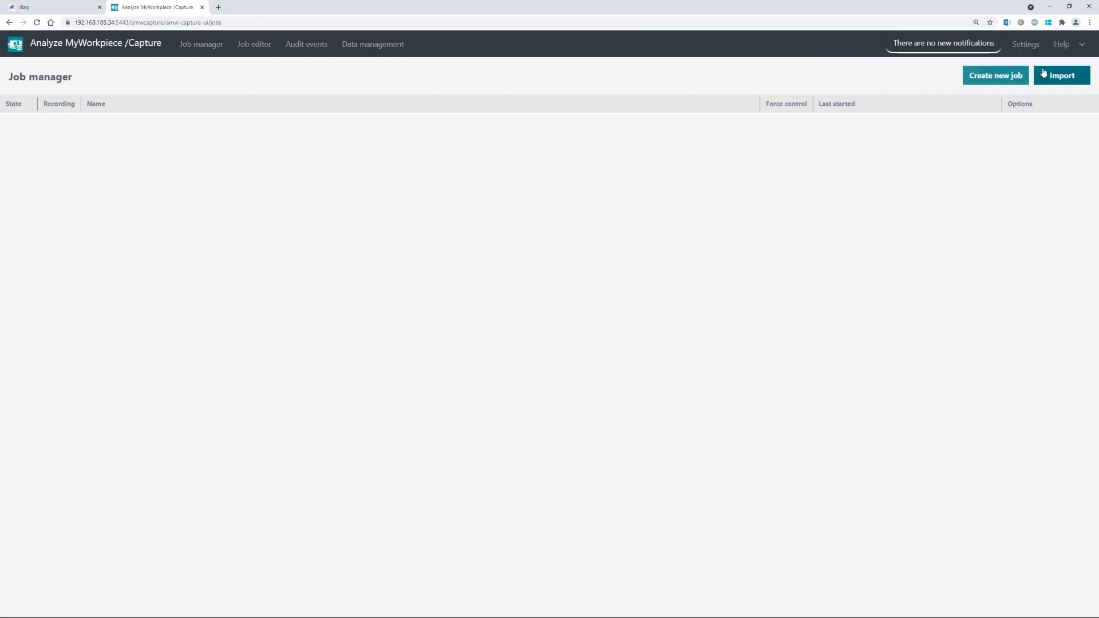
{"action": "left_click", "coordinate": [1025, 46]}
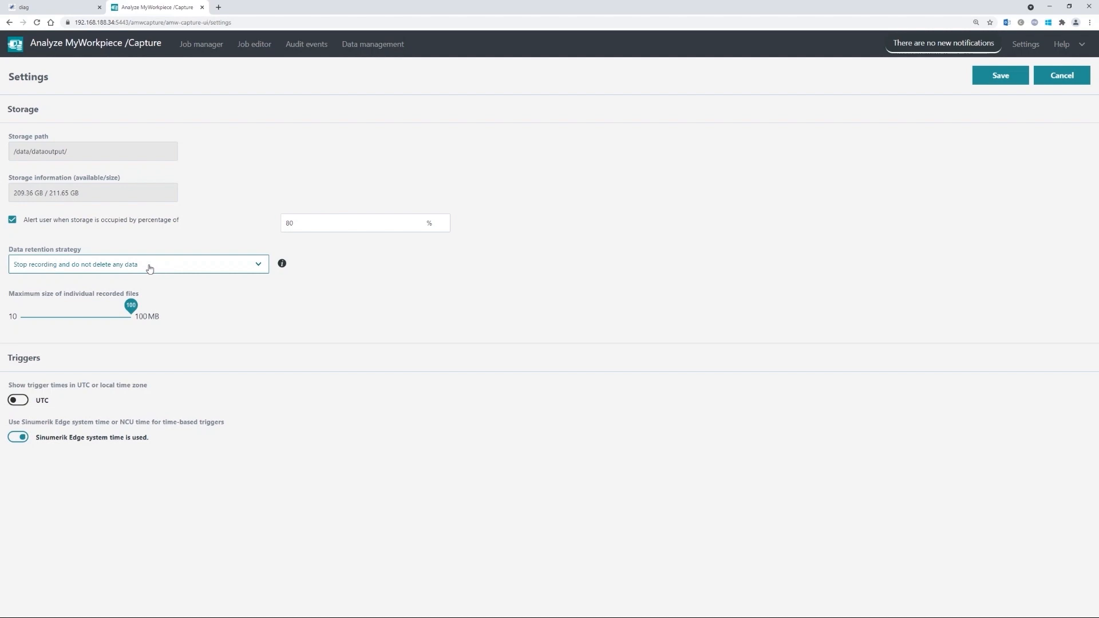
- Review the Data retention strategy options unchanged and check the maximum file size slider
{"action": "left_click", "coordinate": [122, 268]}
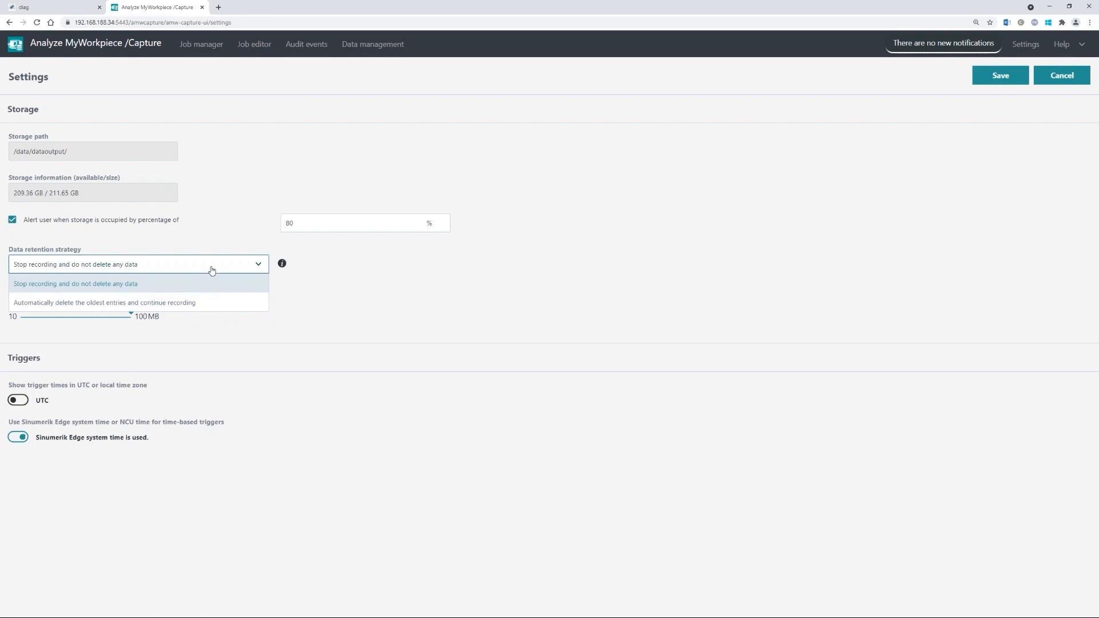
{"action": "left_click", "coordinate": [228, 242]}
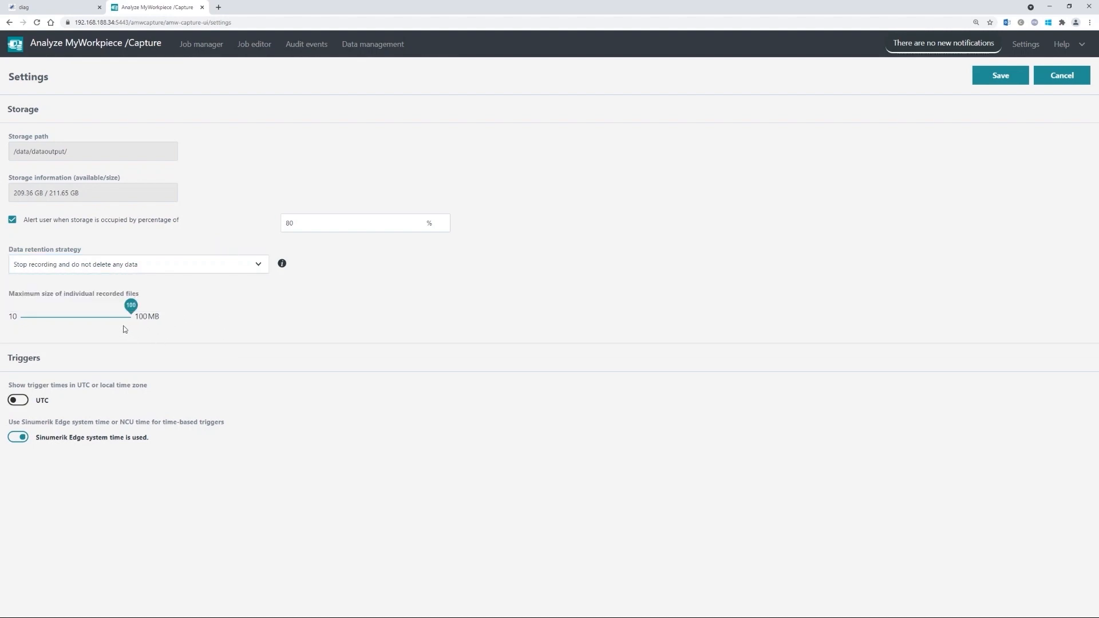
{"action": "left_click", "coordinate": [130, 305]}
- Lower the Maximum size slider to 10 MB, save the settings, and go back to Job manager
{"action": "left_click_drag", "start_coordinate": [132, 303], "coordinate": [20, 305]}
{"action": "double_click", "coordinate": [84, 386]}
{"action": "left_click", "coordinate": [996, 82]}
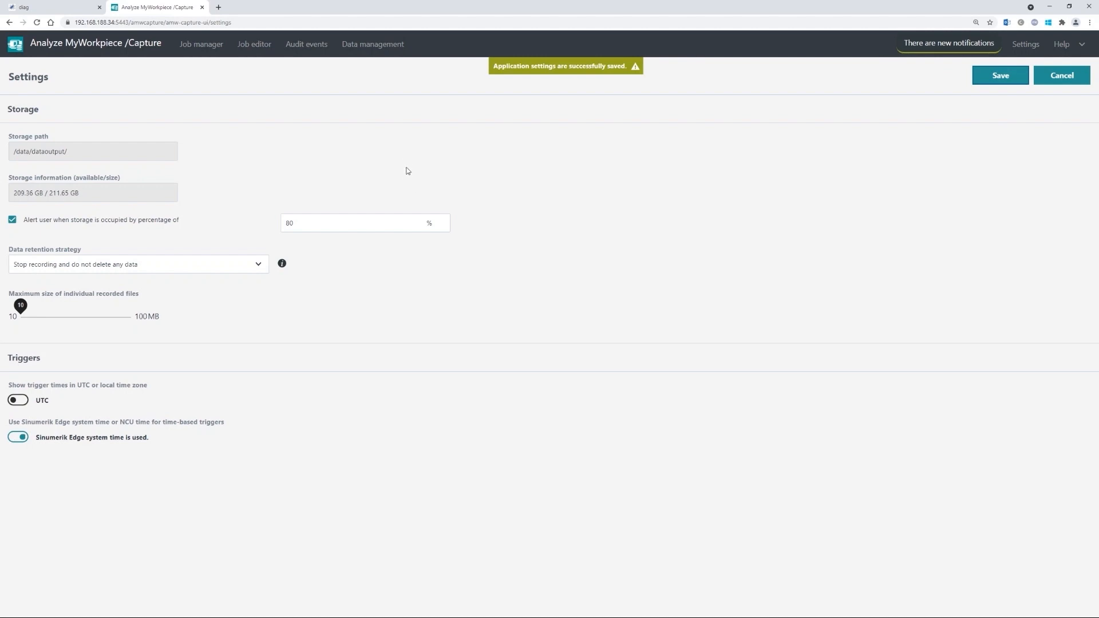
{"action": "left_click", "coordinate": [203, 47]}
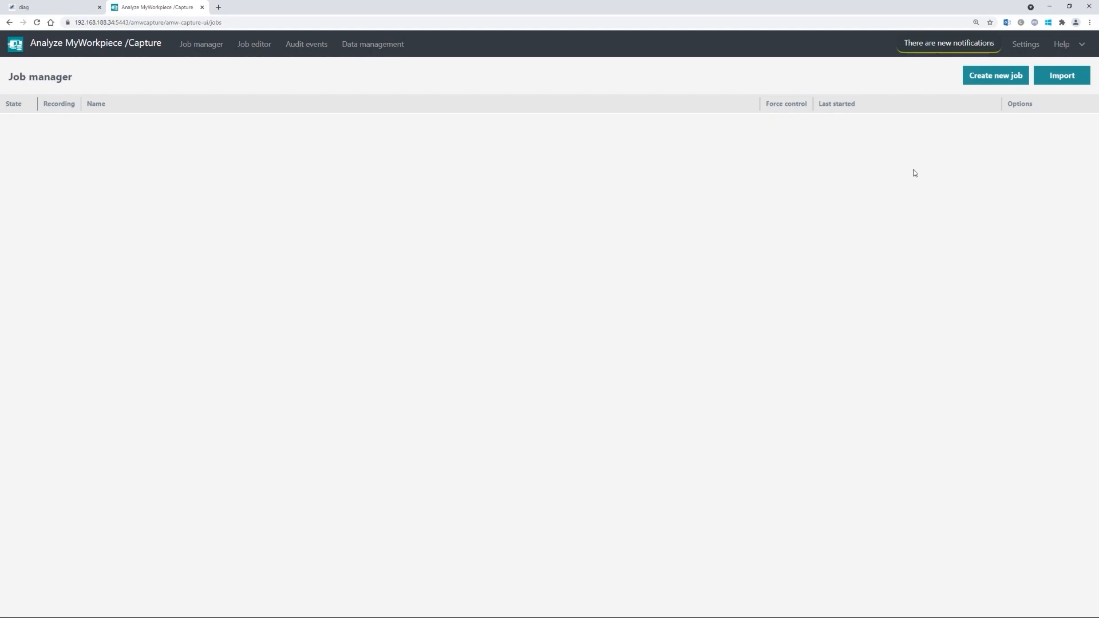
- Create a new job, then expand HF SIGNALS and ActualAxisPosition's encoder channels in Variables
{"action": "left_click", "coordinate": [994, 76]}
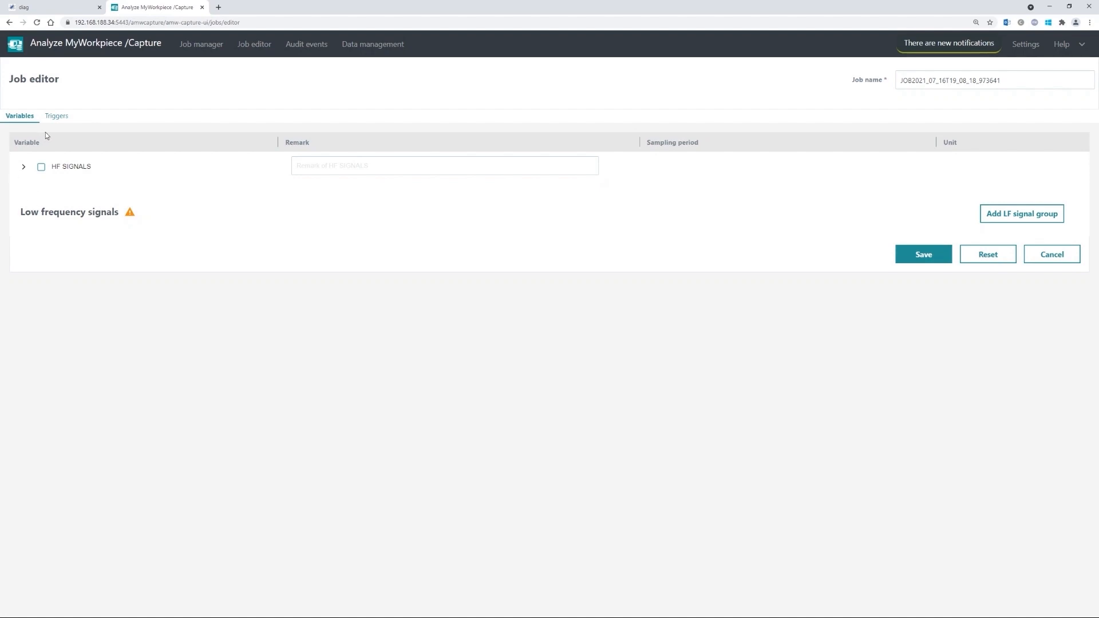
{"action": "left_click", "coordinate": [52, 117]}
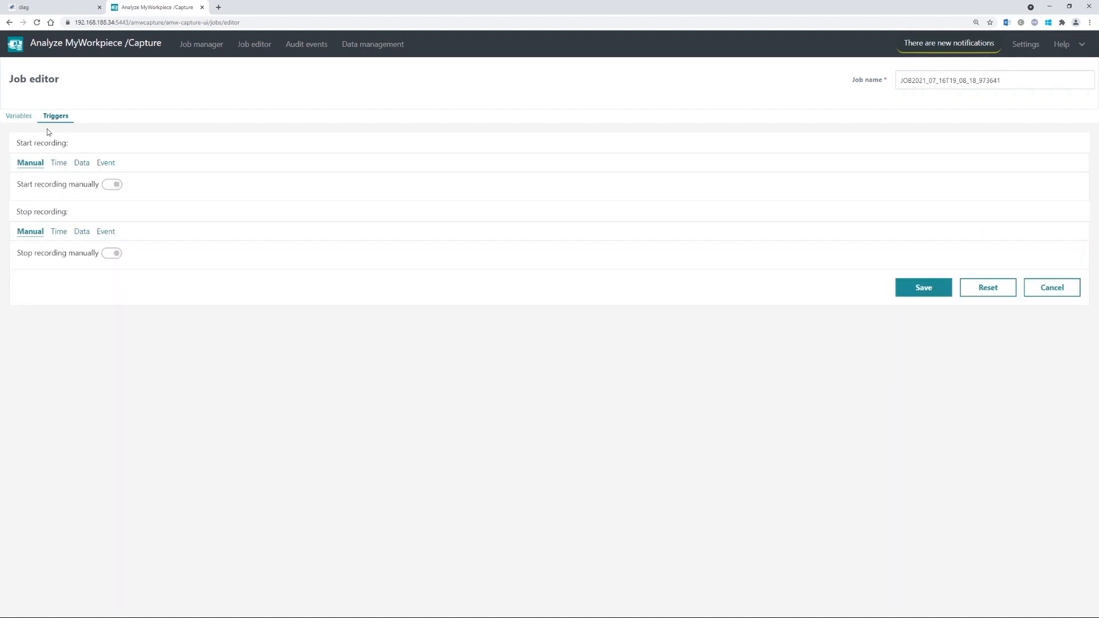
{"action": "left_click", "coordinate": [21, 118]}
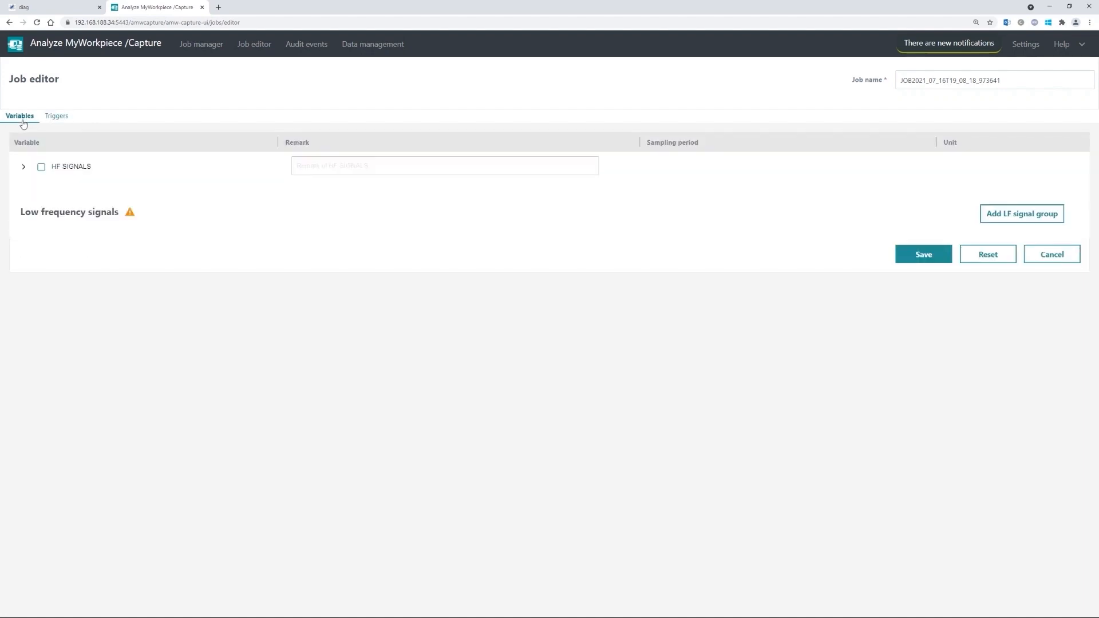
{"action": "left_click", "coordinate": [24, 167]}
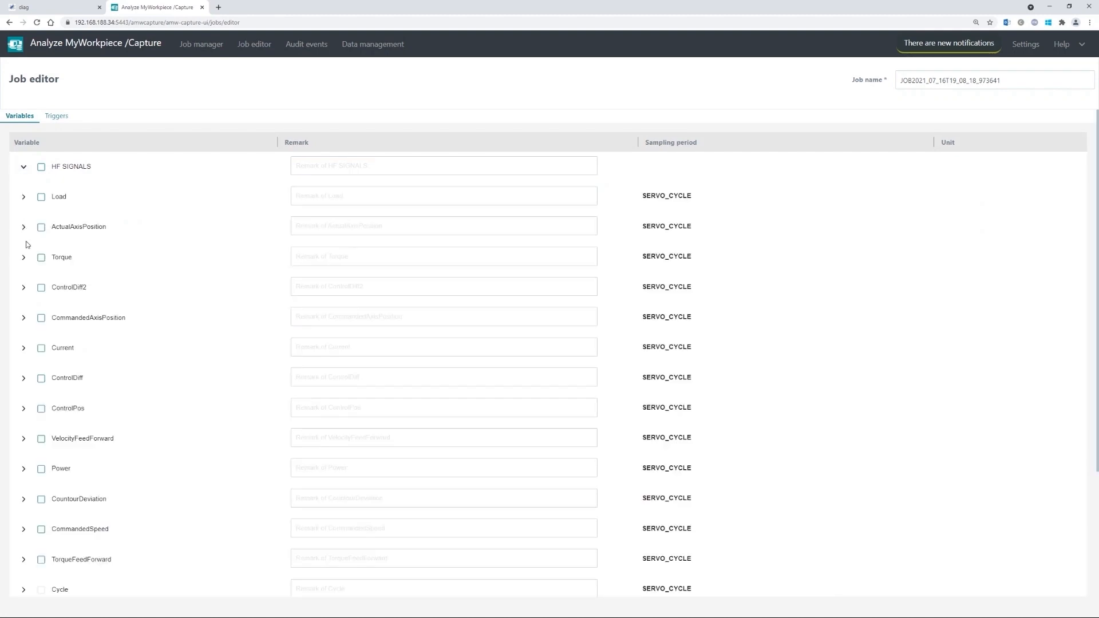
{"action": "scroll", "coordinate": [23, 246], "scroll_direction": "down", "scroll_amount": 3}
{"action": "scroll", "coordinate": [93, 407], "scroll_direction": "up", "scroll_amount": 3}
{"action": "left_click", "coordinate": [23, 227]}
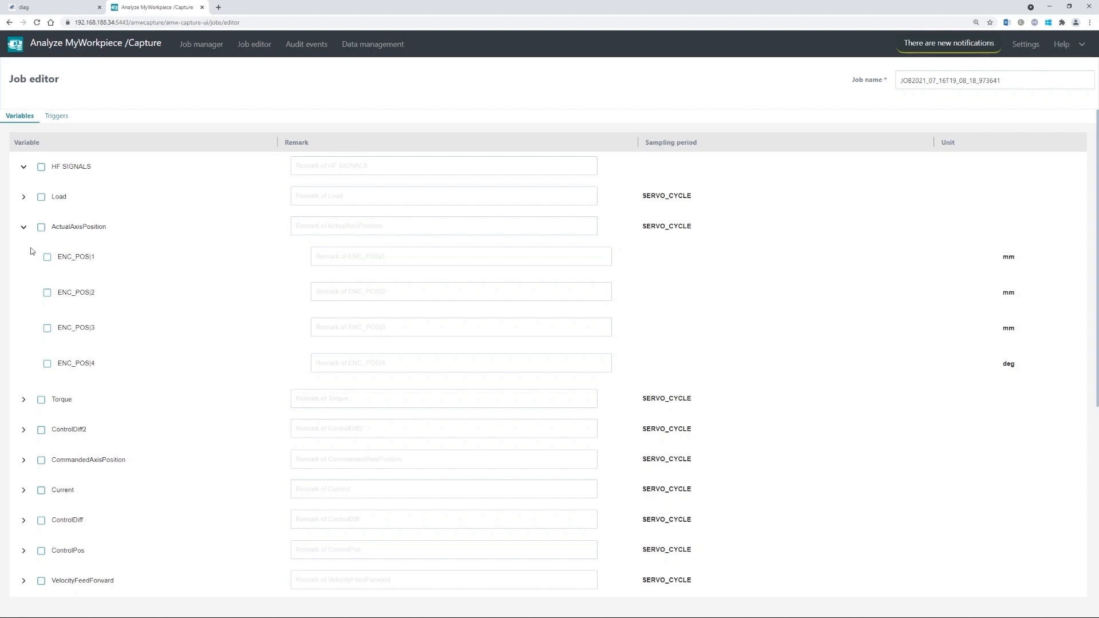
- Collapse ActualAxisPosition and tick the HF SIGNALS checkbox to select all its variables
{"action": "left_click", "coordinate": [24, 228]}
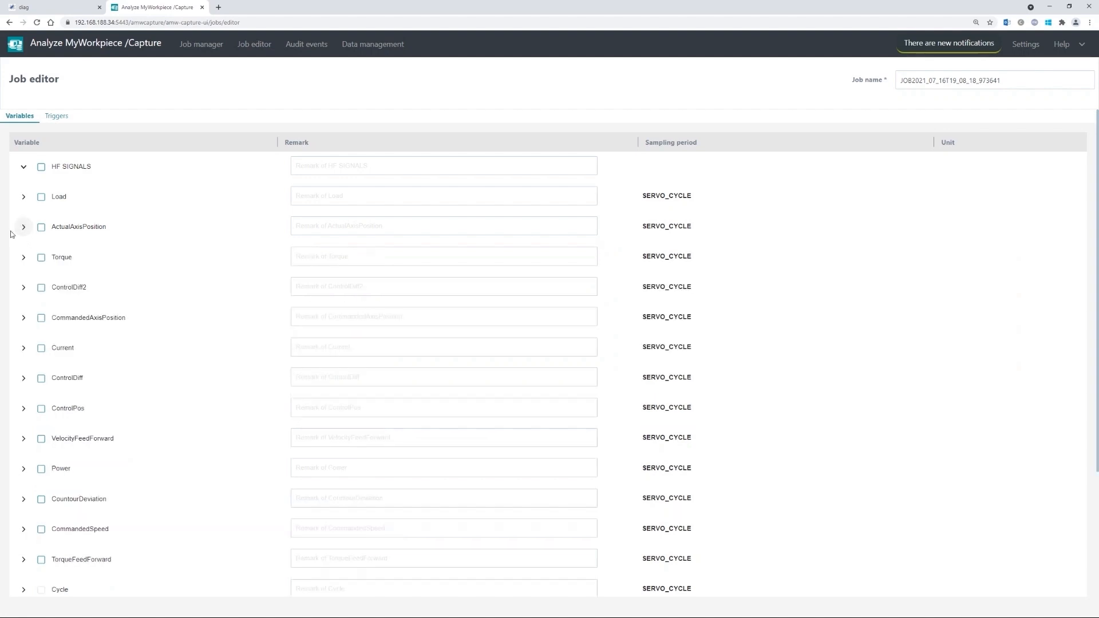
{"action": "left_click", "coordinate": [42, 169]}
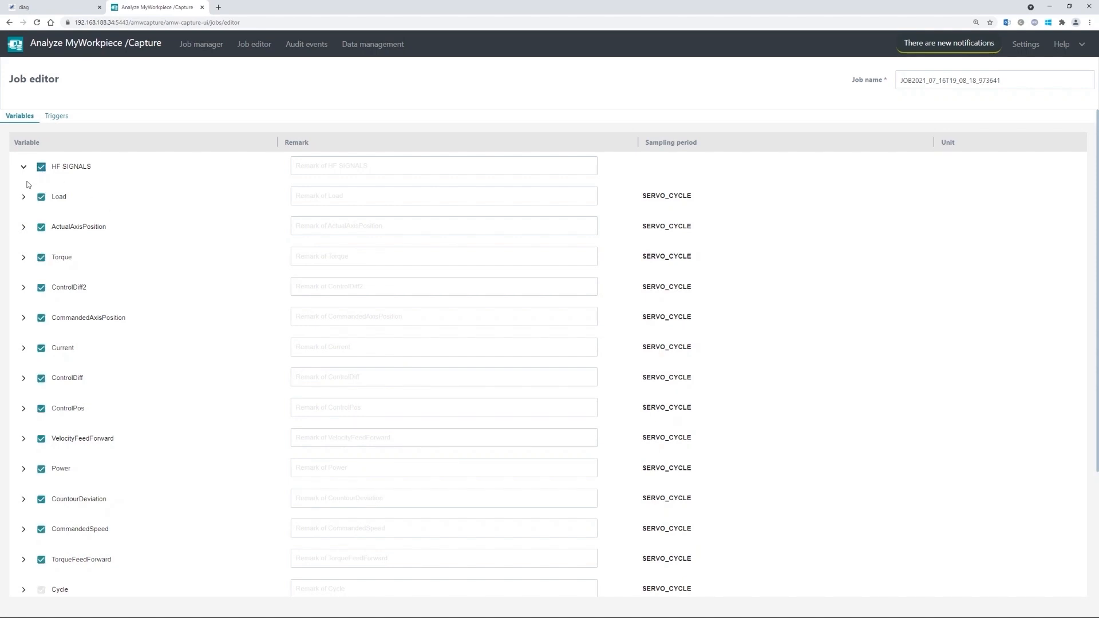
{"action": "left_click", "coordinate": [24, 168]}
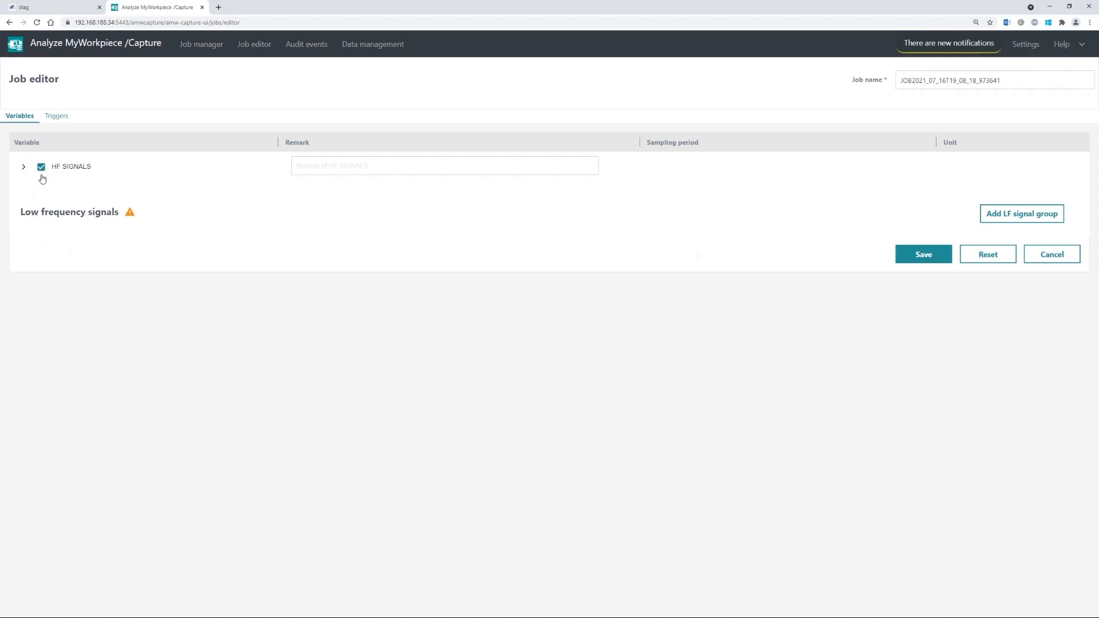
{"action": "left_click", "coordinate": [24, 167]}
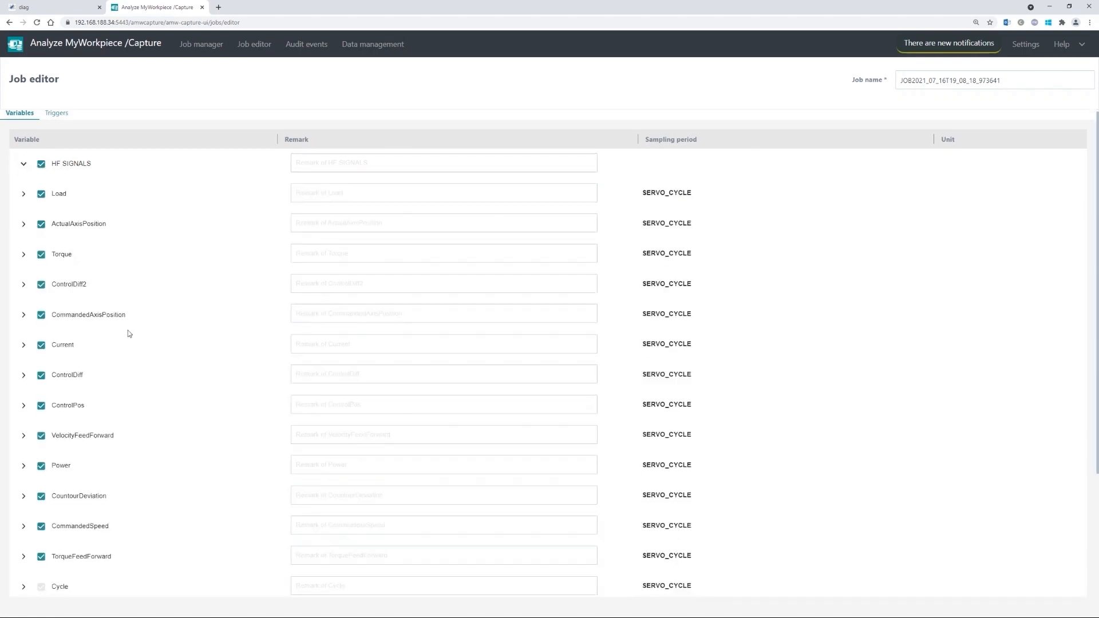
{"action": "scroll", "coordinate": [128, 334], "scroll_direction": "down", "scroll_amount": 3}
{"action": "scroll", "coordinate": [67, 306], "scroll_direction": "up", "scroll_amount": 3}
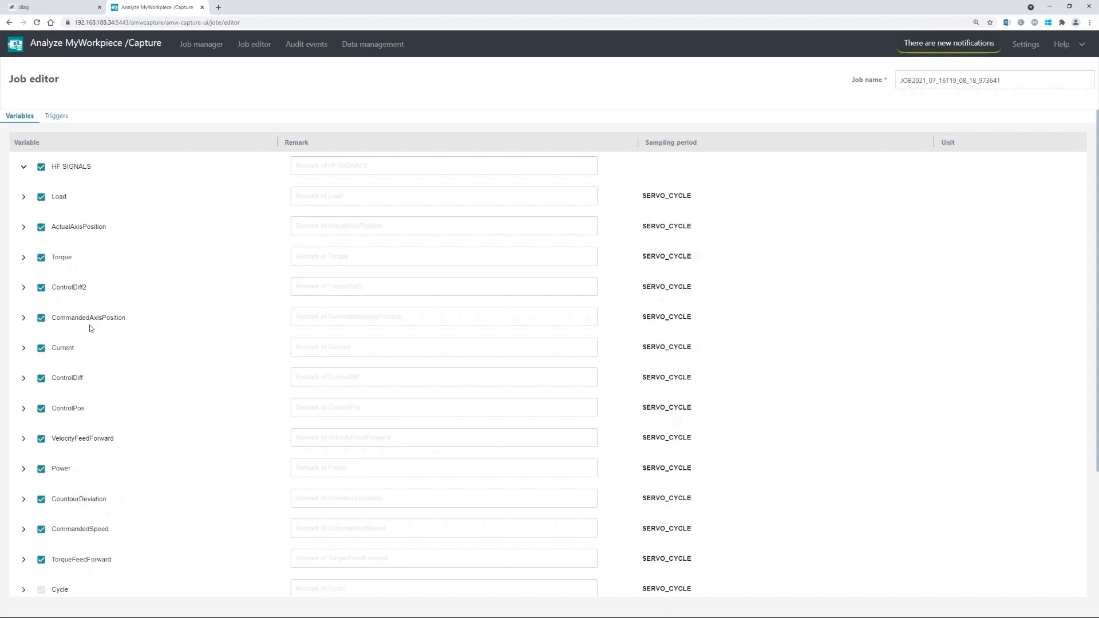
{"action": "scroll", "coordinate": [100, 414], "scroll_direction": "down", "scroll_amount": 2}
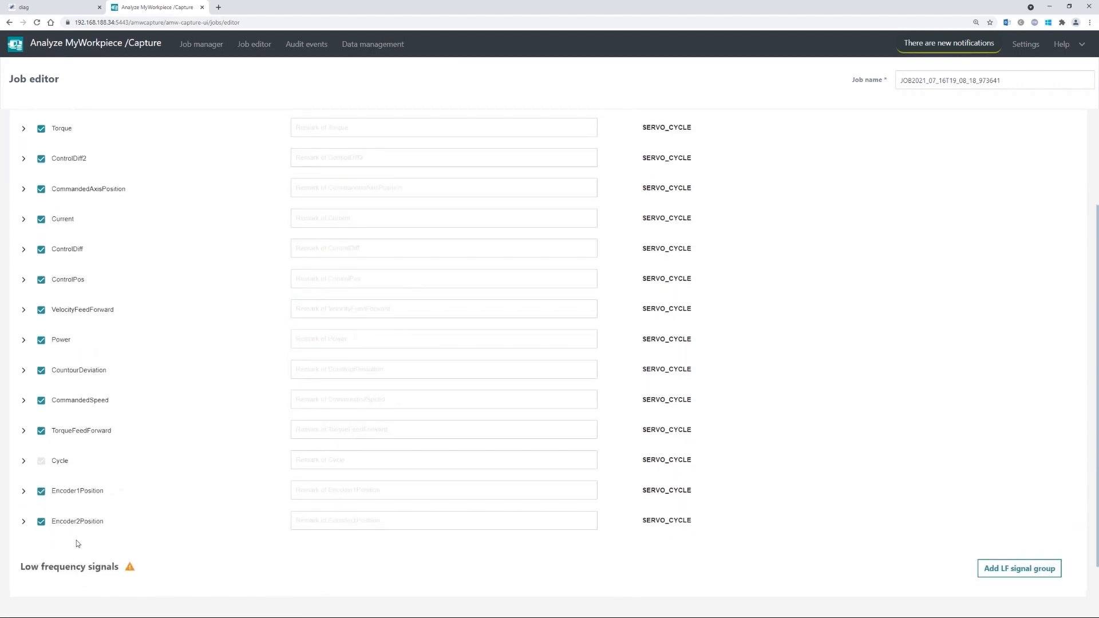
- Untick Encoder2Position and inspect its sub-signals
{"action": "left_click", "coordinate": [42, 523]}
{"action": "scroll", "coordinate": [97, 469], "scroll_direction": "up", "scroll_amount": 2}
{"action": "scroll", "coordinate": [96, 468], "scroll_direction": "up", "scroll_amount": 1}
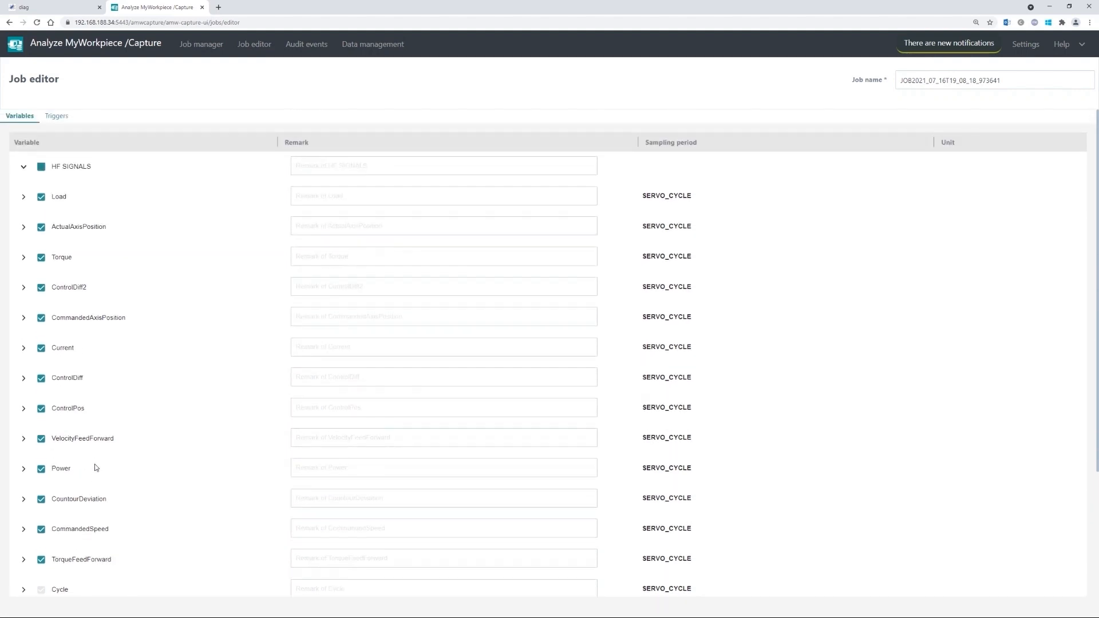
{"action": "scroll", "coordinate": [115, 435], "scroll_direction": "down", "scroll_amount": 2}
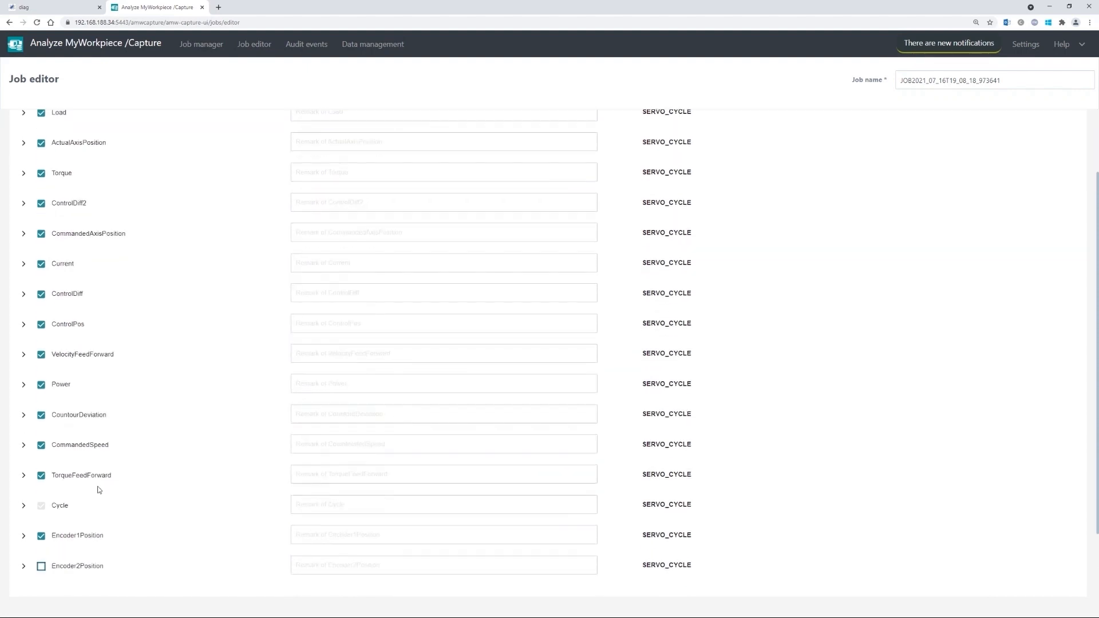
{"action": "left_click", "coordinate": [23, 565]}
{"action": "scroll", "coordinate": [63, 483], "scroll_direction": "down", "scroll_amount": 2}
{"action": "scroll", "coordinate": [63, 482], "scroll_direction": "down", "scroll_amount": 2}
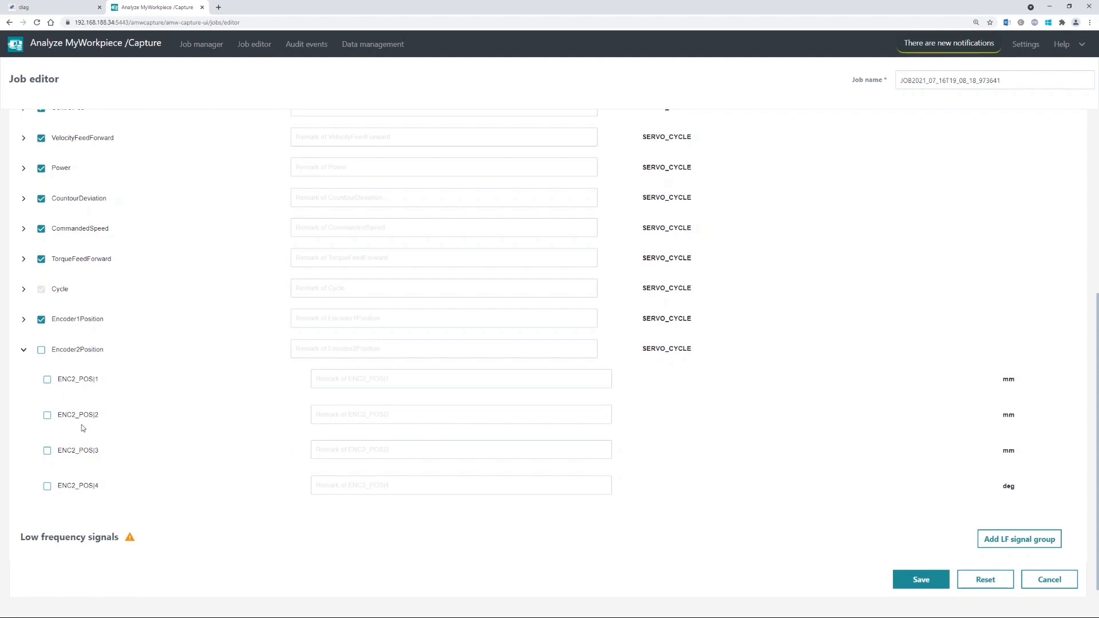
{"action": "left_click", "coordinate": [23, 351]}
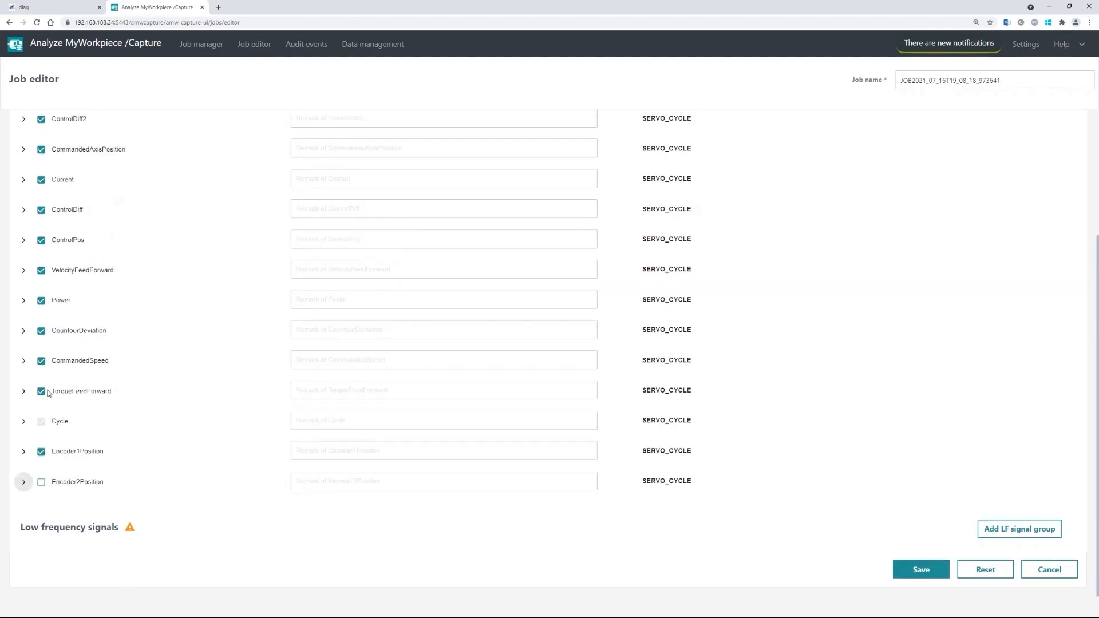
{"action": "scroll", "coordinate": [54, 412], "scroll_direction": "up", "scroll_amount": 3}
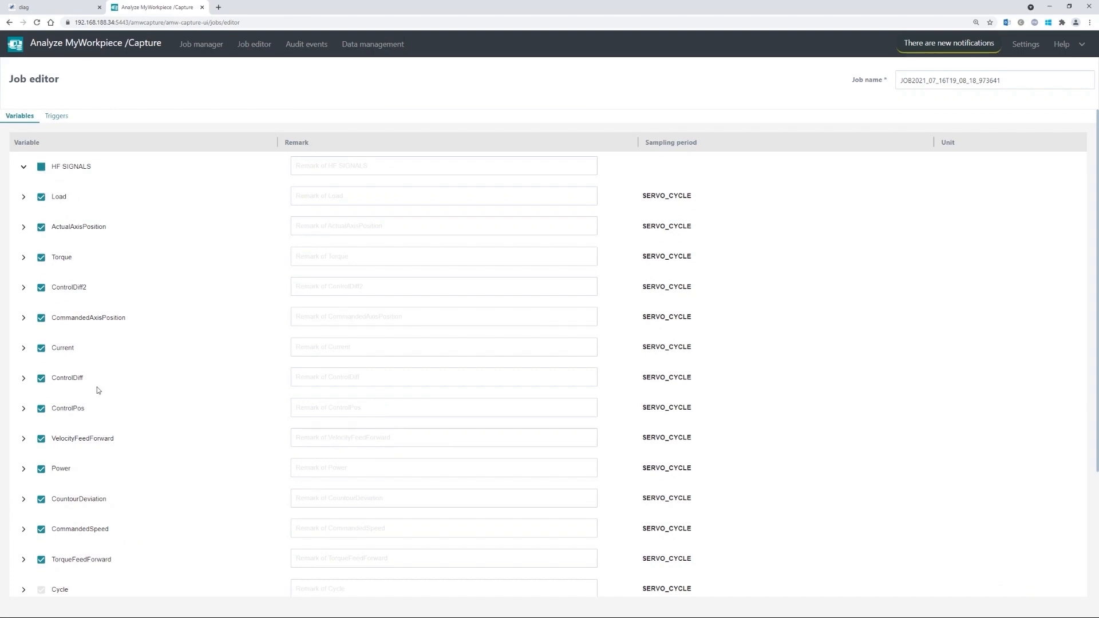
{"action": "scroll", "coordinate": [83, 331], "scroll_direction": "down", "scroll_amount": 3}
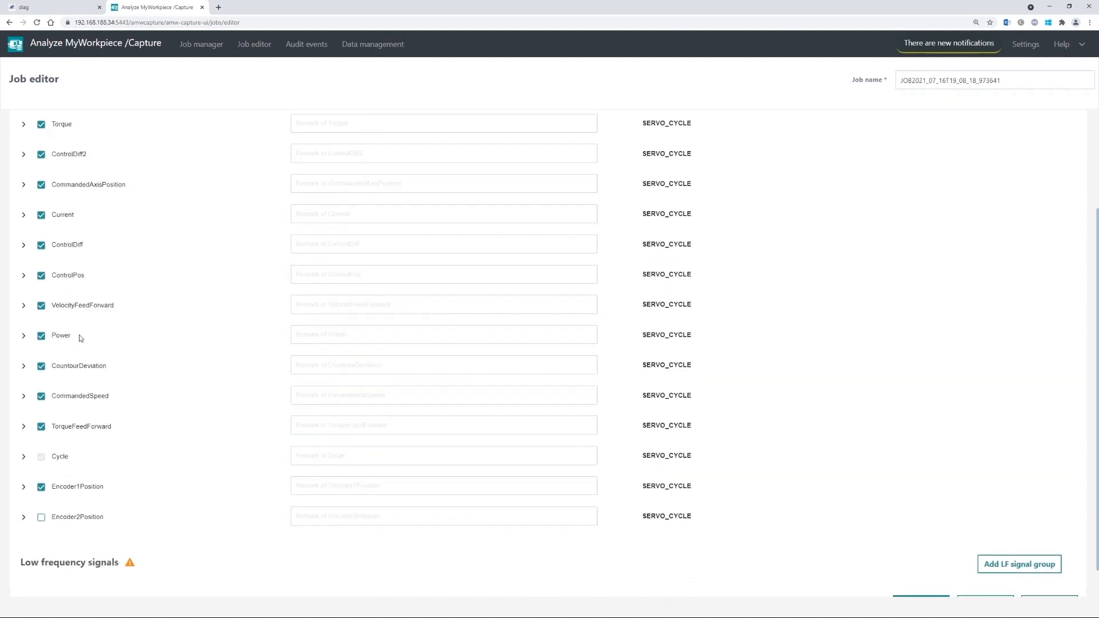
{"action": "scroll", "coordinate": [91, 435], "scroll_direction": "up", "scroll_amount": 3}
- Re-tick the whole HF SIGNALS group, Encoder2Position included, and collapse it
{"action": "left_click", "coordinate": [39, 167]}
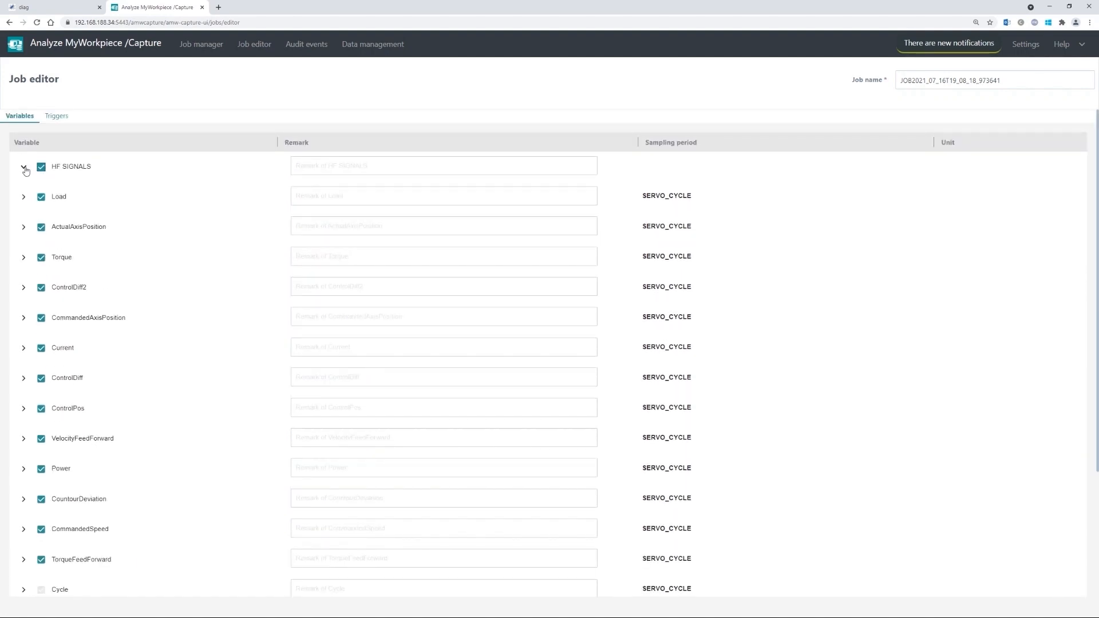
{"action": "scroll", "coordinate": [59, 211], "scroll_direction": "down", "scroll_amount": 2}
{"action": "scroll", "coordinate": [71, 403], "scroll_direction": "down", "scroll_amount": 2}
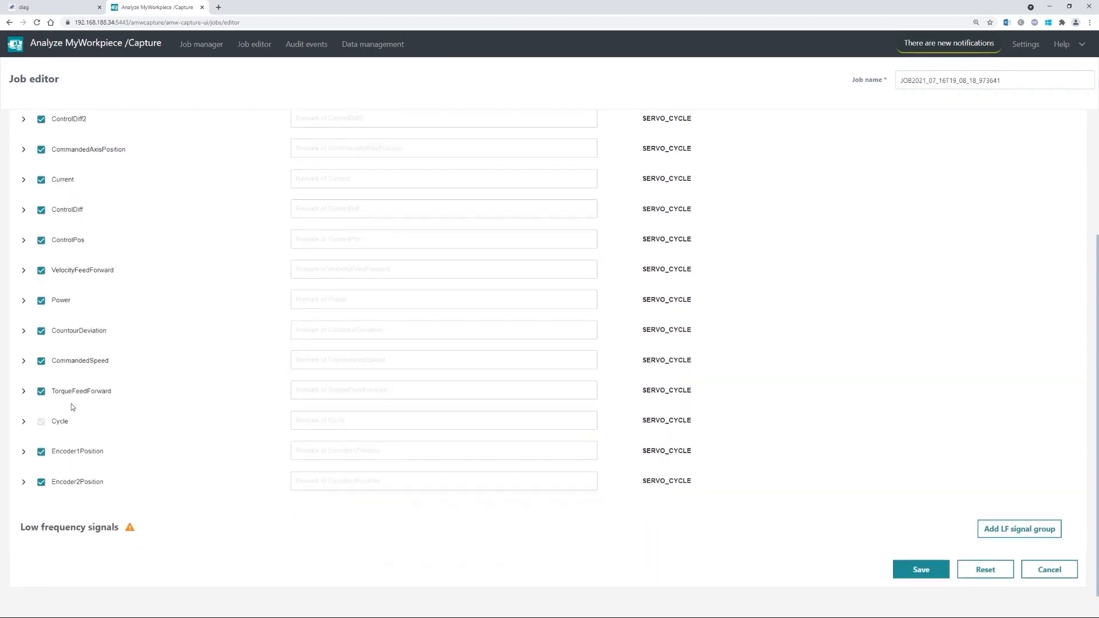
{"action": "scroll", "coordinate": [79, 237], "scroll_direction": "up", "scroll_amount": 5}
{"action": "left_click", "coordinate": [25, 166]}
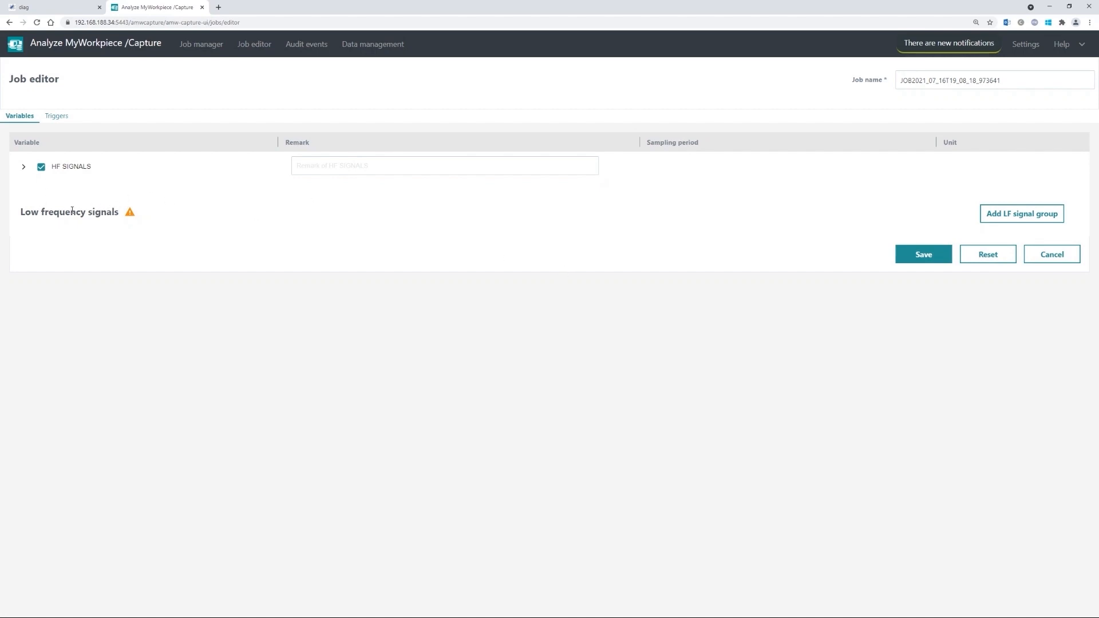
- Add and remove an LF signal group with a device row, leaving none, then view Triggers
{"action": "left_click", "coordinate": [1029, 218]}
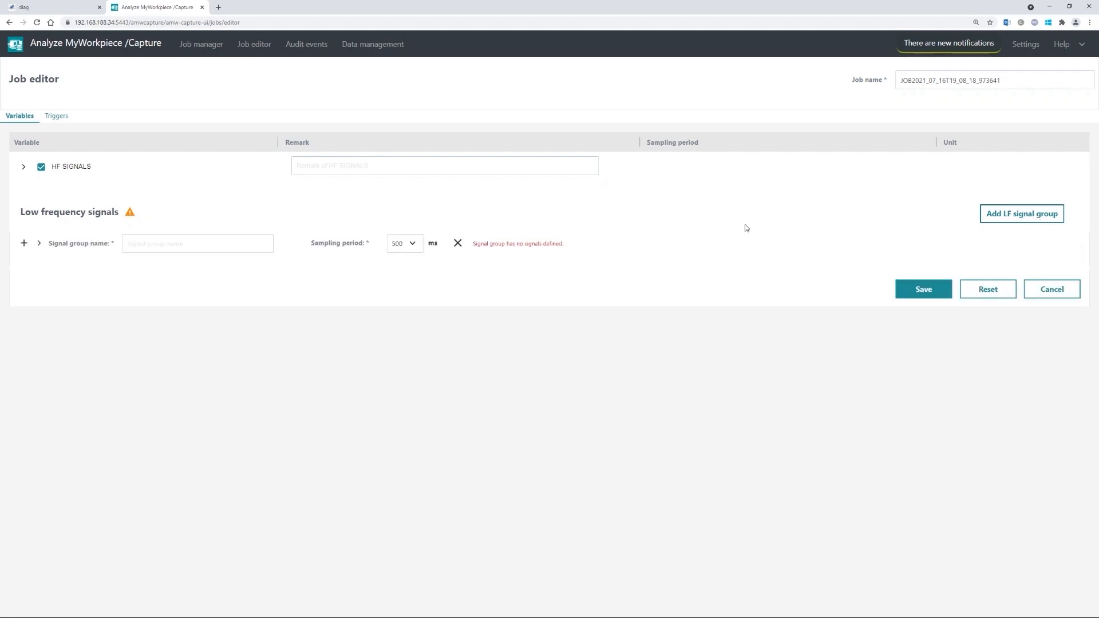
{"action": "left_click", "coordinate": [24, 243]}
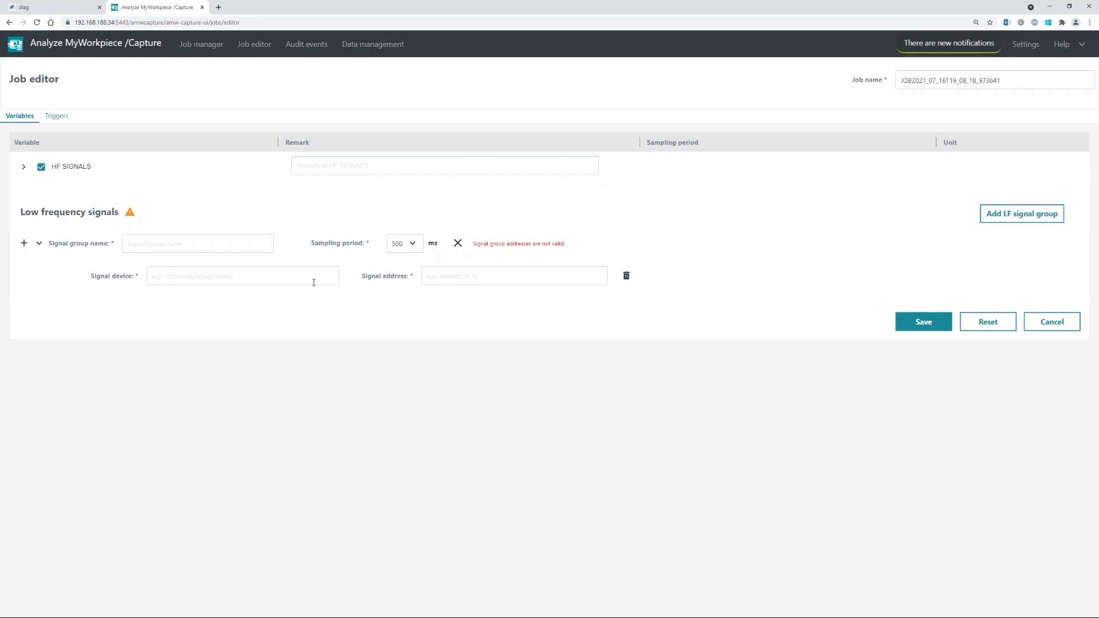
{"action": "left_click", "coordinate": [626, 276]}
{"action": "left_click", "coordinate": [458, 243]}
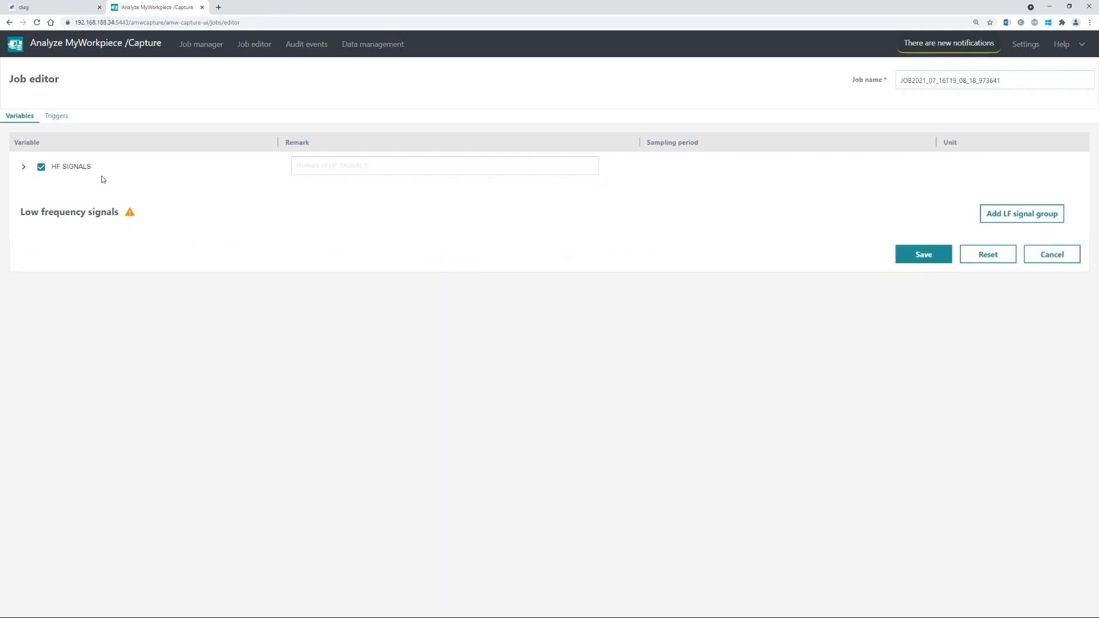
{"action": "left_click", "coordinate": [52, 118]}
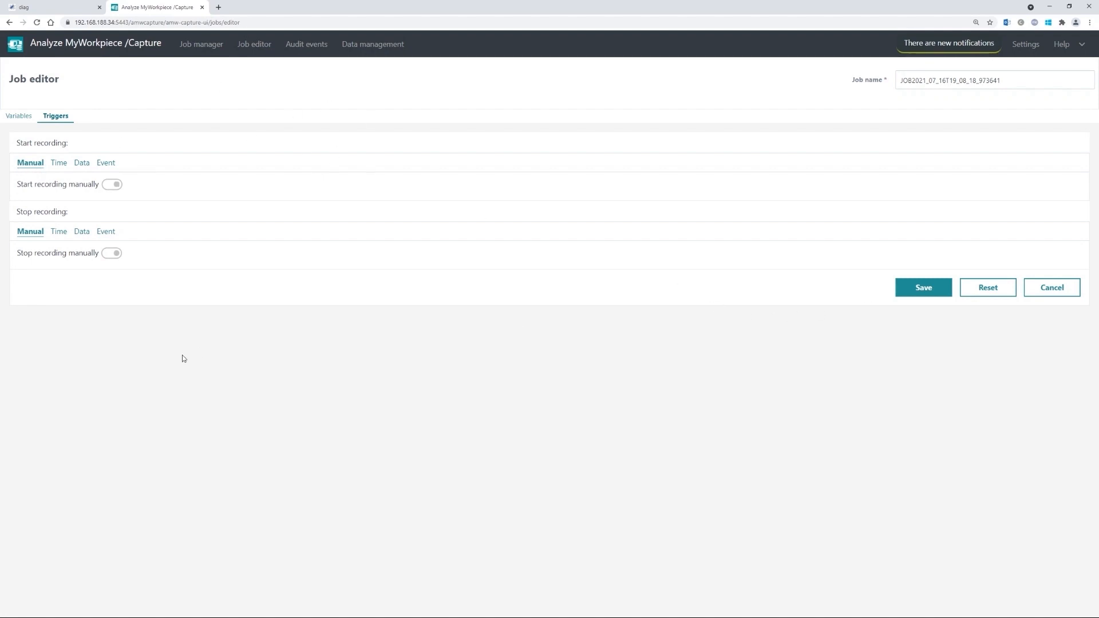
- Enable time-based start recording on 2021-07-18 at 08:00:00
{"action": "left_click", "coordinate": [56, 164]}
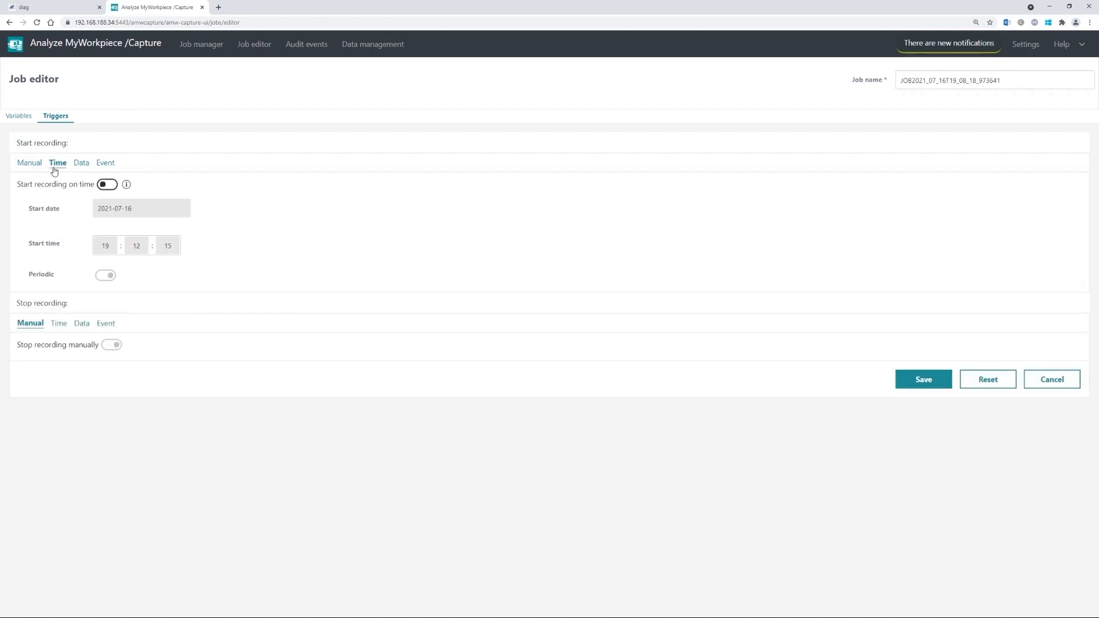
{"action": "left_click", "coordinate": [107, 184]}
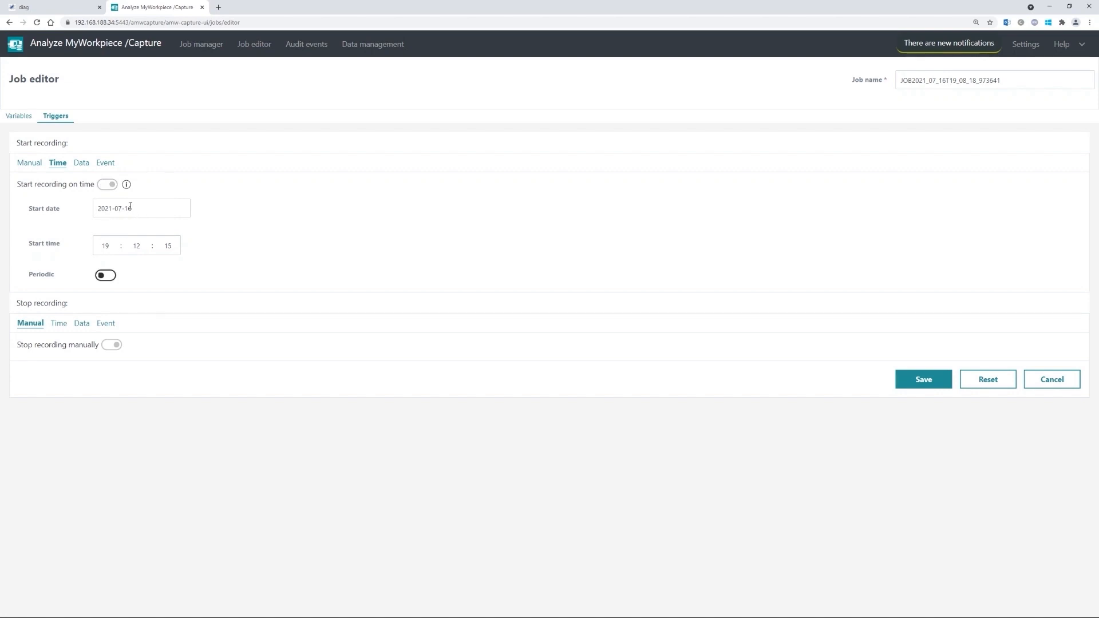
{"action": "left_click", "coordinate": [131, 207]}
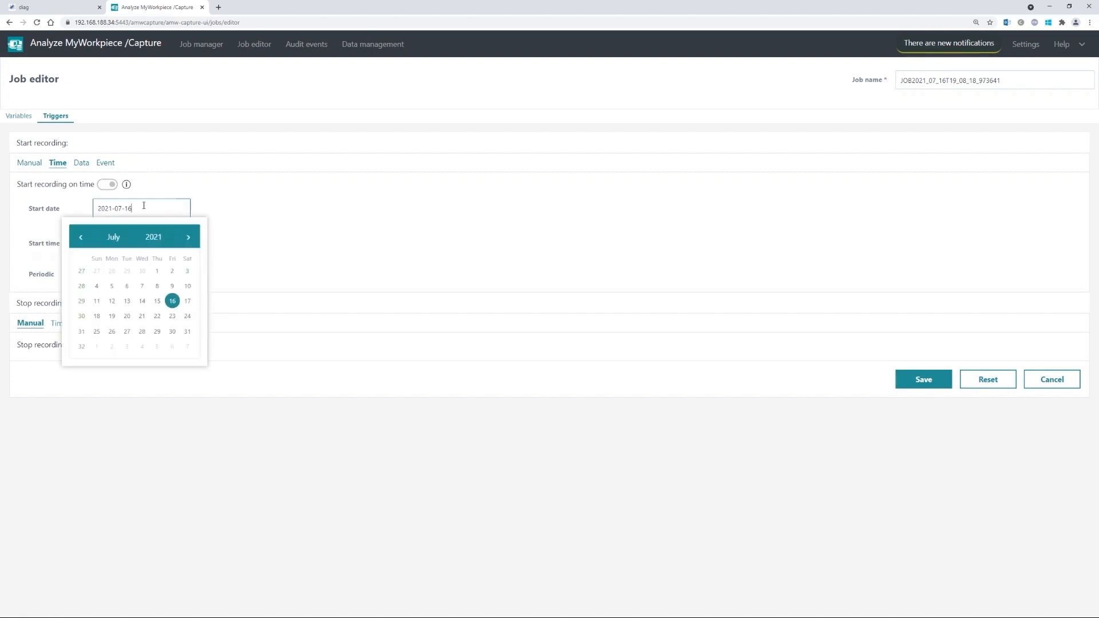
{"action": "left_click", "coordinate": [96, 317]}
{"action": "left_click", "coordinate": [92, 246]}
{"action": "type", "text": "0"}
{"action": "type", "text": "8 : 00 : 00"}
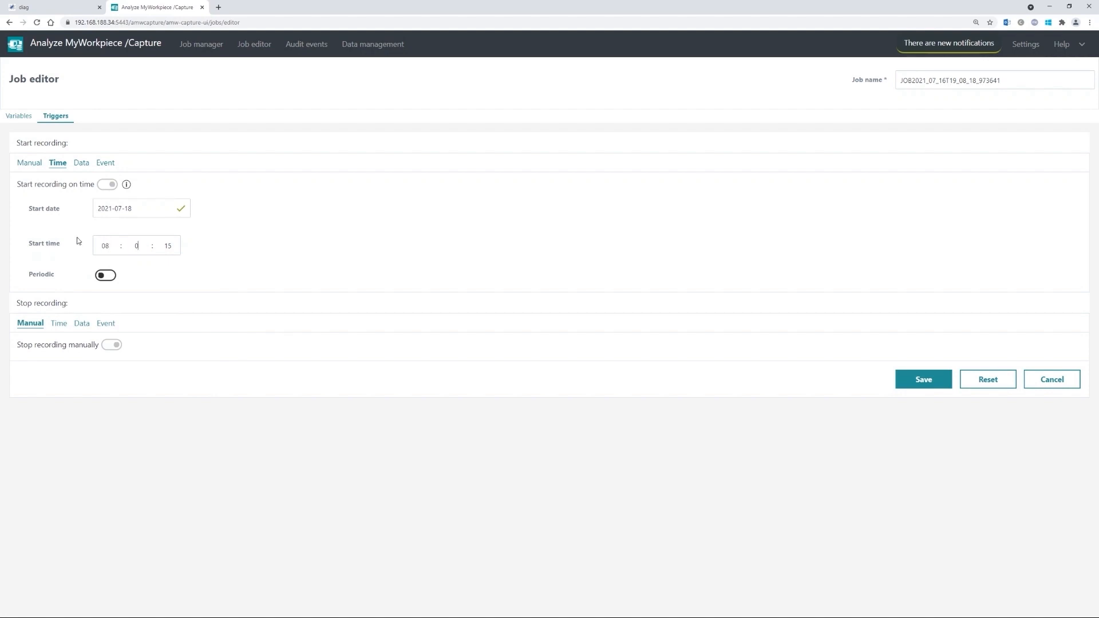
- Make the timed start repeat every 1 day at 08:00, stopping after 14
{"action": "left_click", "coordinate": [107, 276]}
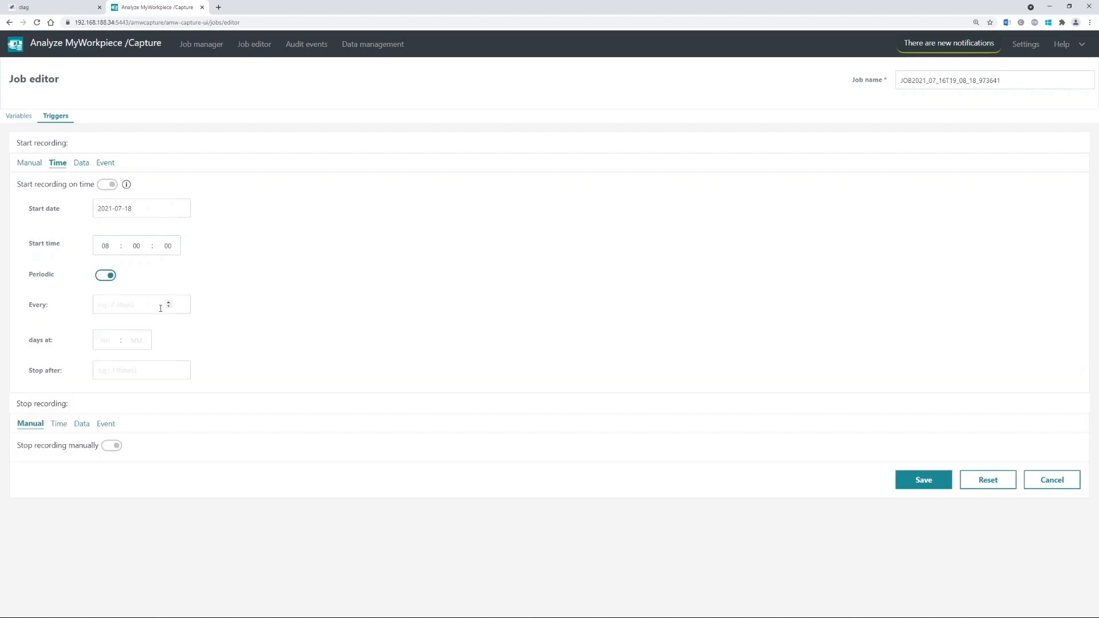
{"action": "left_click", "coordinate": [168, 302]}
{"action": "left_click", "coordinate": [114, 344]}
{"action": "left_click", "coordinate": [145, 340]}
{"action": "left_click", "coordinate": [247, 340]}
{"action": "left_click", "coordinate": [115, 370]}
{"action": "type", "text": "14"}
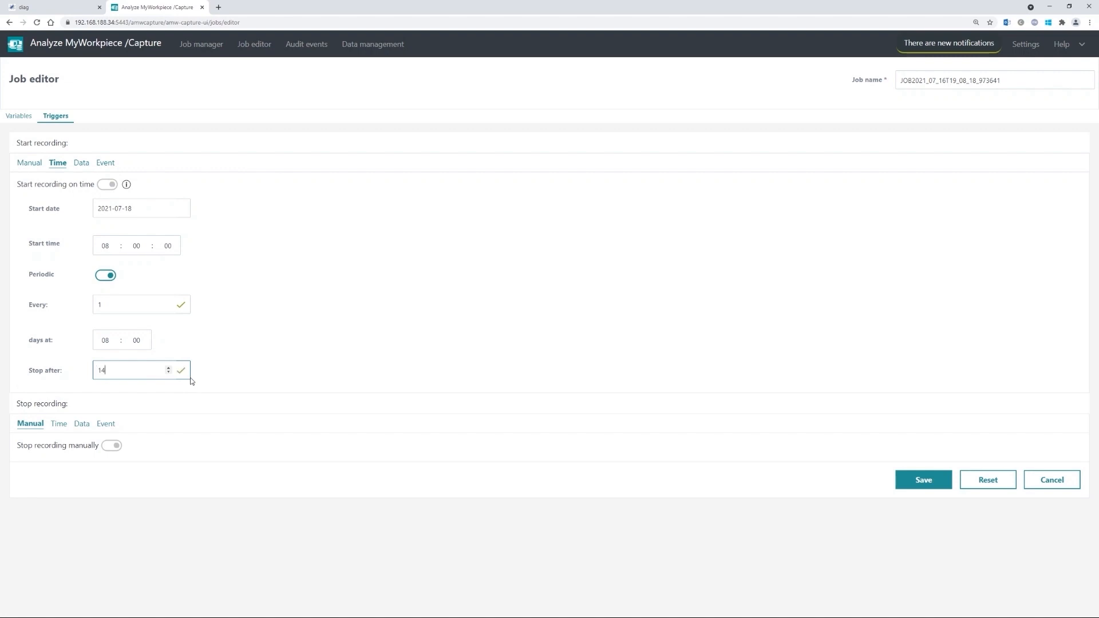
{"action": "left_click", "coordinate": [415, 325]}
{"action": "left_click", "coordinate": [81, 165]}
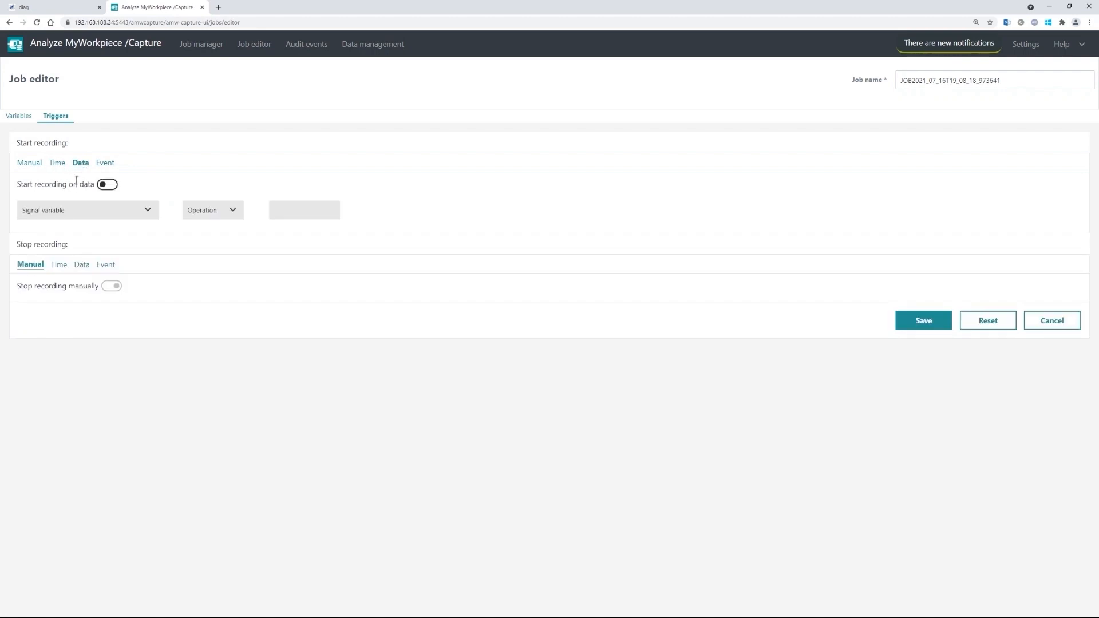
- Start recording on data when Load | LOAD4 > 80, then switch the start trigger to Event
{"action": "left_click", "coordinate": [109, 184]}
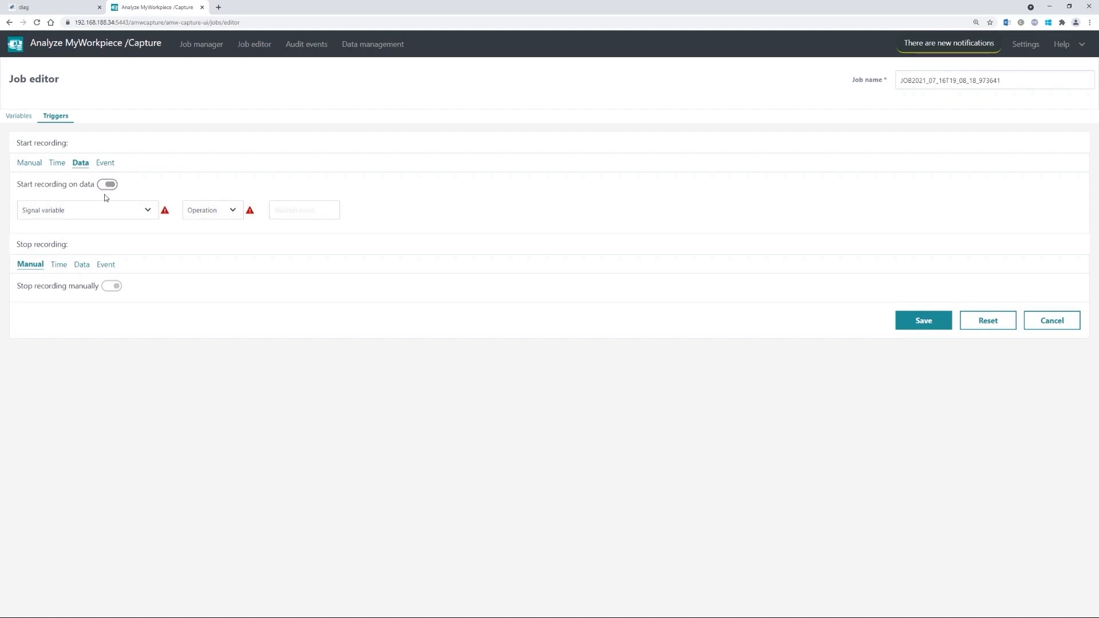
{"action": "left_click", "coordinate": [98, 211]}
{"action": "scroll", "coordinate": [88, 235], "scroll_direction": "down", "scroll_amount": 2}
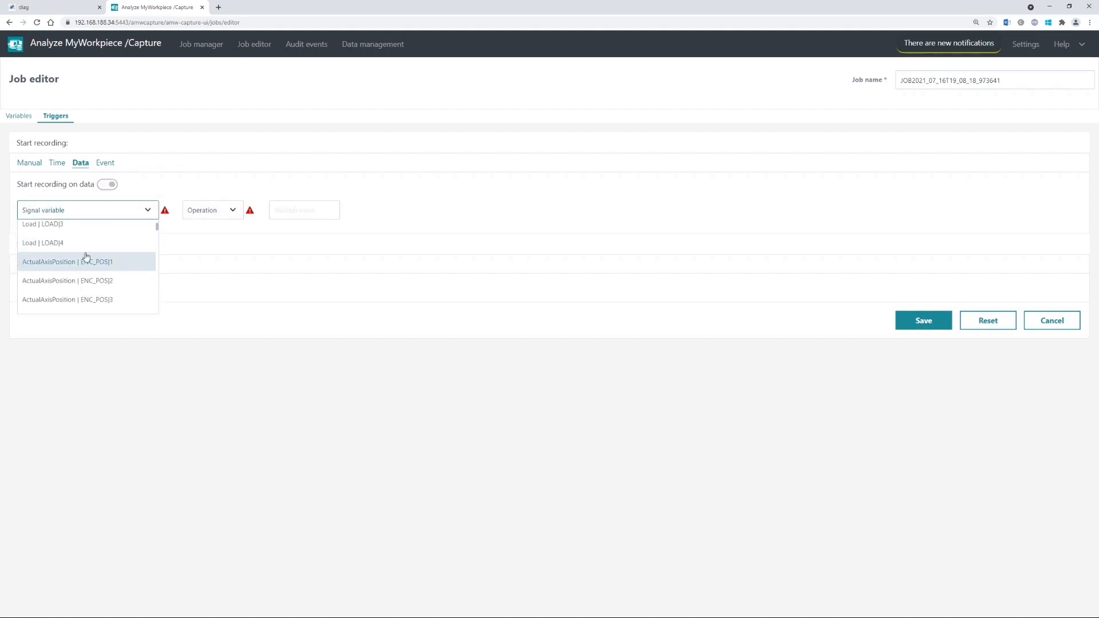
{"action": "scroll", "coordinate": [85, 270], "scroll_direction": "up", "scroll_amount": 2}
{"action": "left_click", "coordinate": [68, 287]}
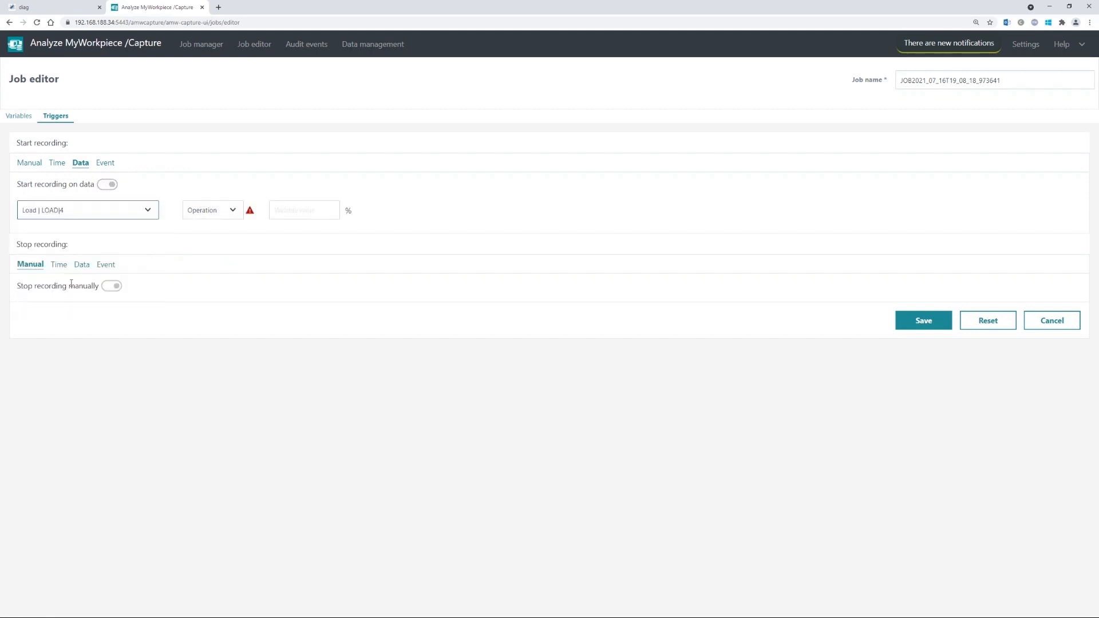
{"action": "left_click", "coordinate": [228, 212]}
{"action": "left_click", "coordinate": [210, 228]}
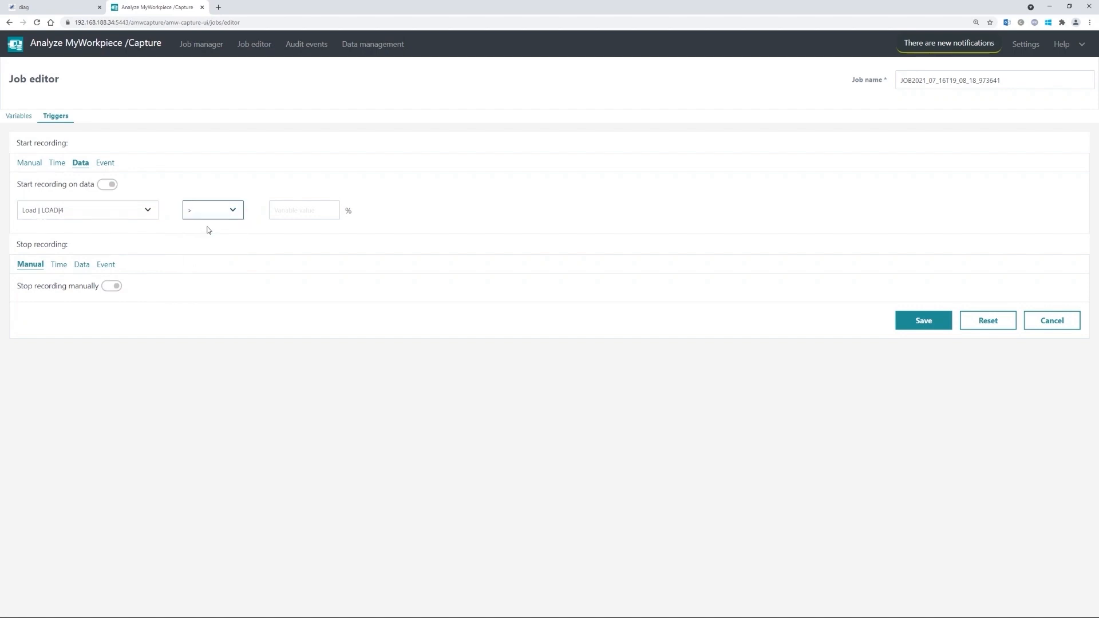
{"action": "key", "text": "Tab"}
{"action": "type", "text": "80"}
{"action": "left_click_drag", "start_coordinate": [359, 208], "coordinate": [384, 200]}
{"action": "left_click", "coordinate": [384, 200]}
{"action": "left_click", "coordinate": [107, 164]}
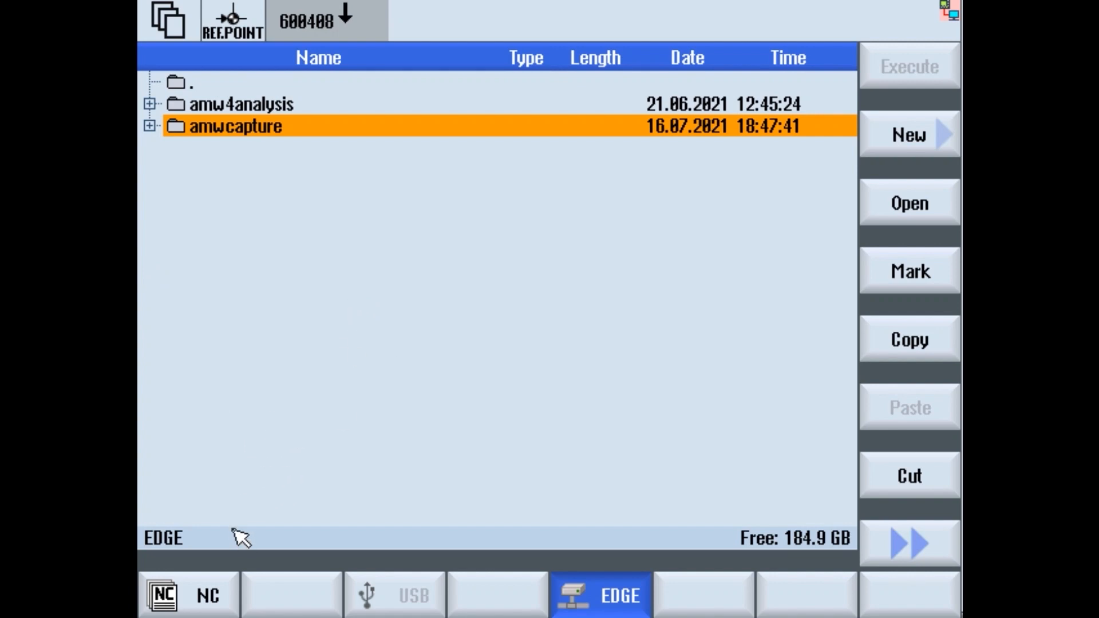
- Browse the NC drive's Part programs folder and open KREISFAHRT in the editor
{"action": "left_click", "coordinate": [207, 595]}
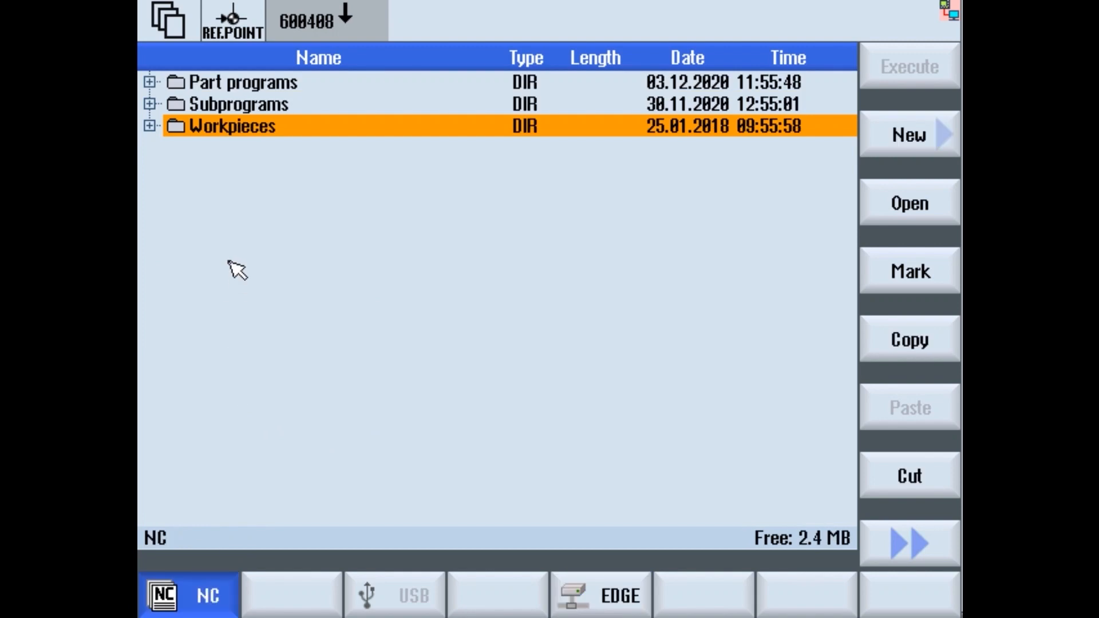
{"action": "key", "text": "Up"}
{"action": "key", "text": "Up"}
{"action": "key", "text": "Right"}
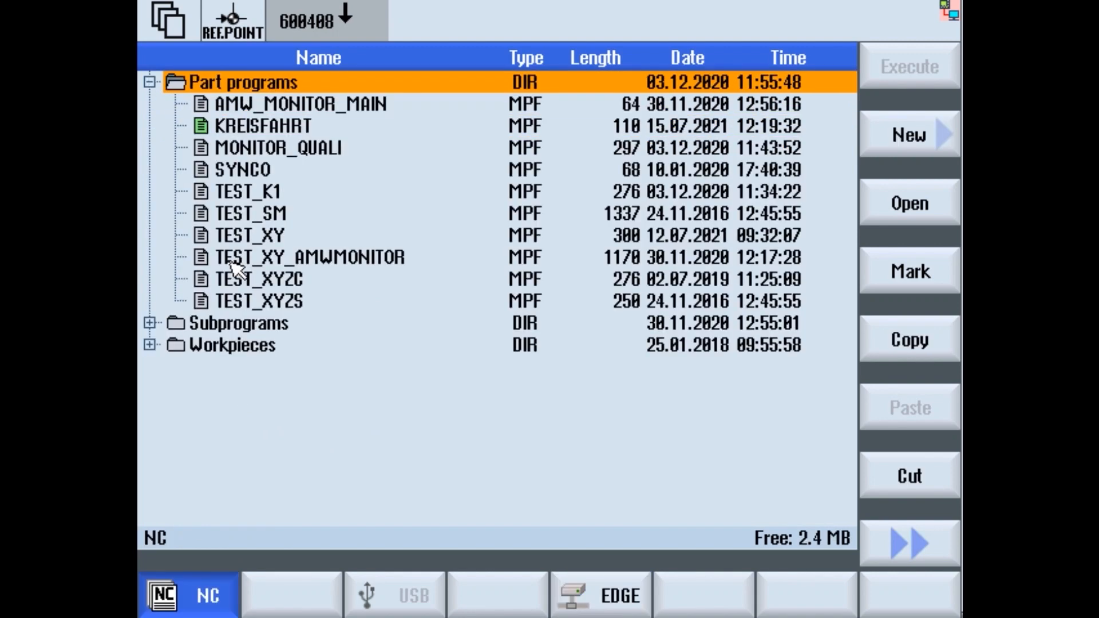
{"action": "key", "text": "Down"}
{"action": "key", "text": "Down"}
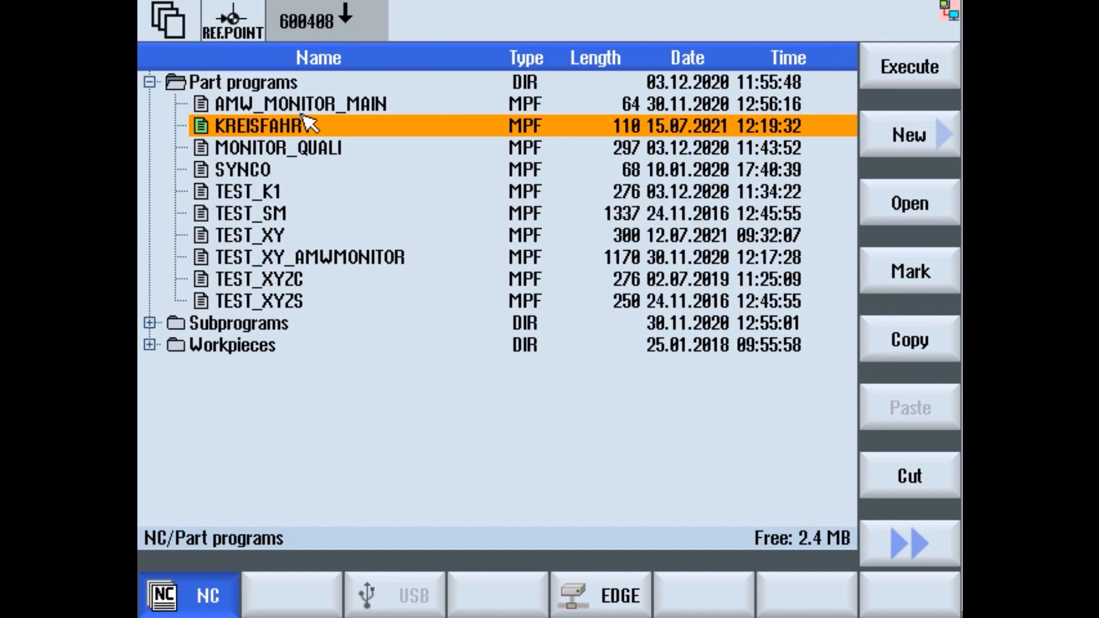
{"action": "left_click", "coordinate": [902, 204]}
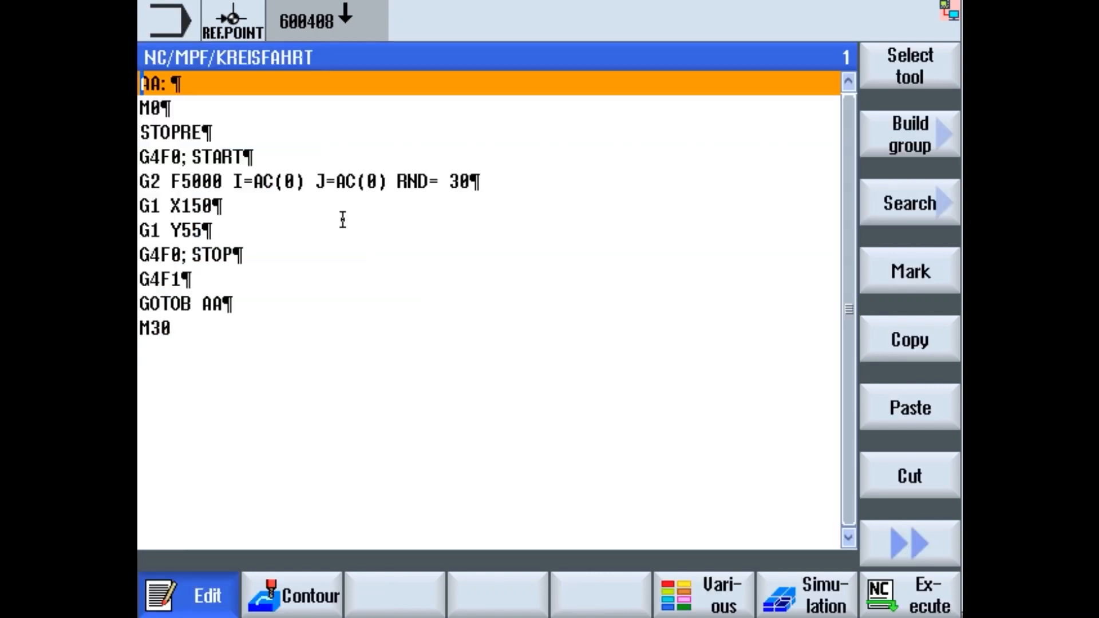
- Place the caret at the STOPRE line of KREISFAHRT, just above the G4F0; START line
{"action": "left_click", "coordinate": [516, 184]}
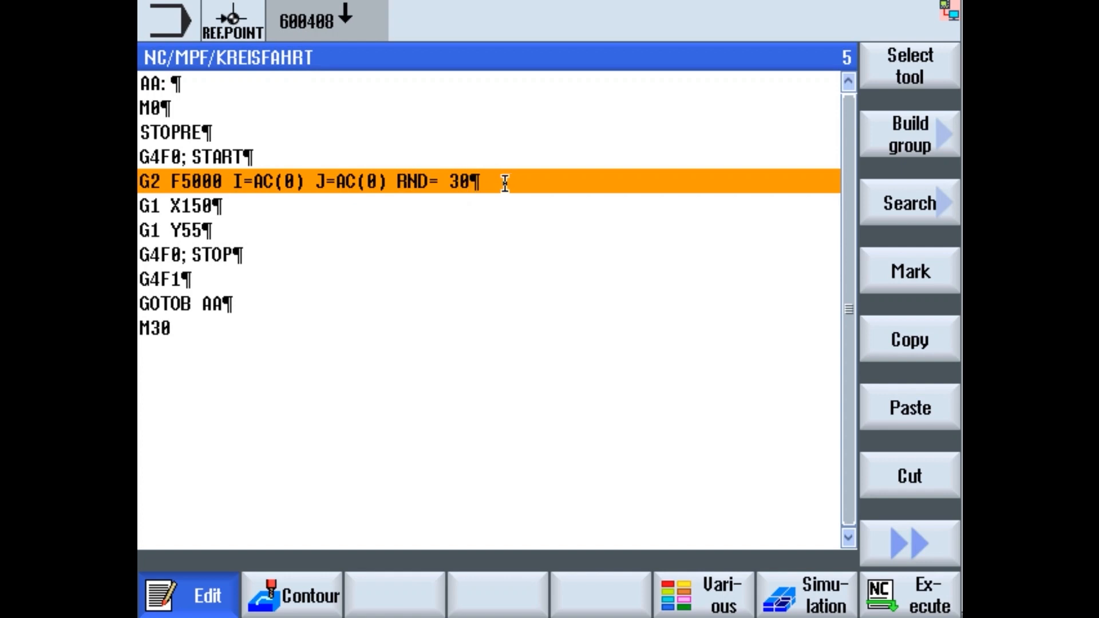
{"action": "left_click", "coordinate": [284, 161]}
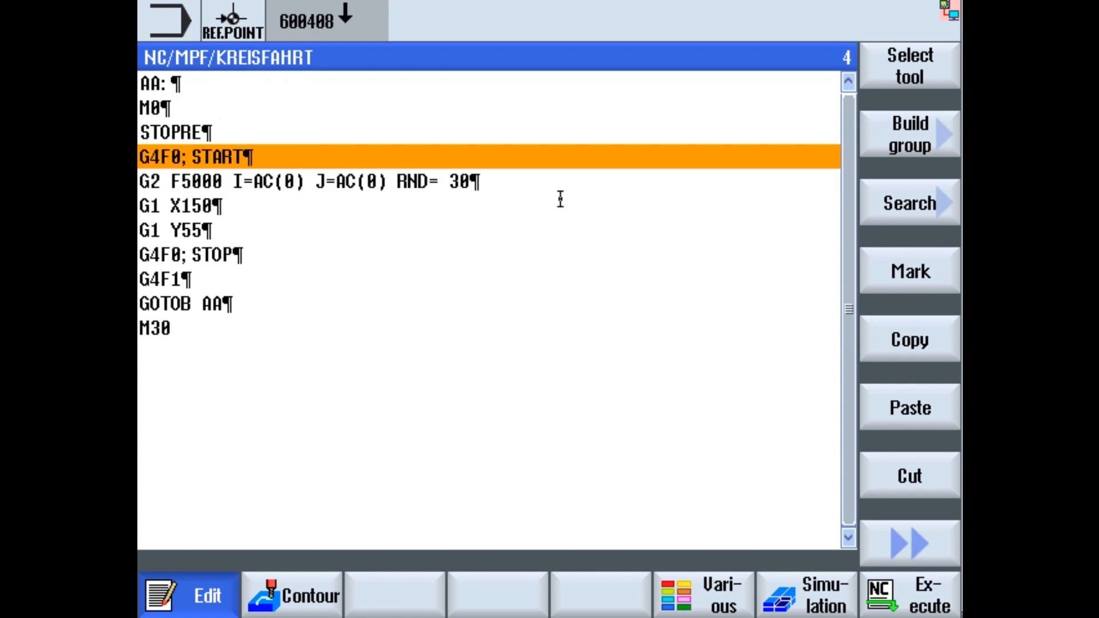
{"action": "key", "text": "Left"}
{"action": "key", "text": "Left"}
{"action": "key", "text": "Left"}
{"action": "key", "text": "Left"}
{"action": "key", "text": "Left"}
{"action": "key", "text": "Left"}
{"action": "key", "text": "Left"}
{"action": "key", "text": "Right"}
{"action": "key", "text": "Right"}
{"action": "key", "text": "Left"}
{"action": "key", "text": "Down"}
{"action": "key", "text": "Down"}
{"action": "key", "text": "Down"}
{"action": "key", "text": "Down"}
{"action": "key", "text": "Left"}
{"action": "key", "text": "Left"}
{"action": "key", "text": "Right"}
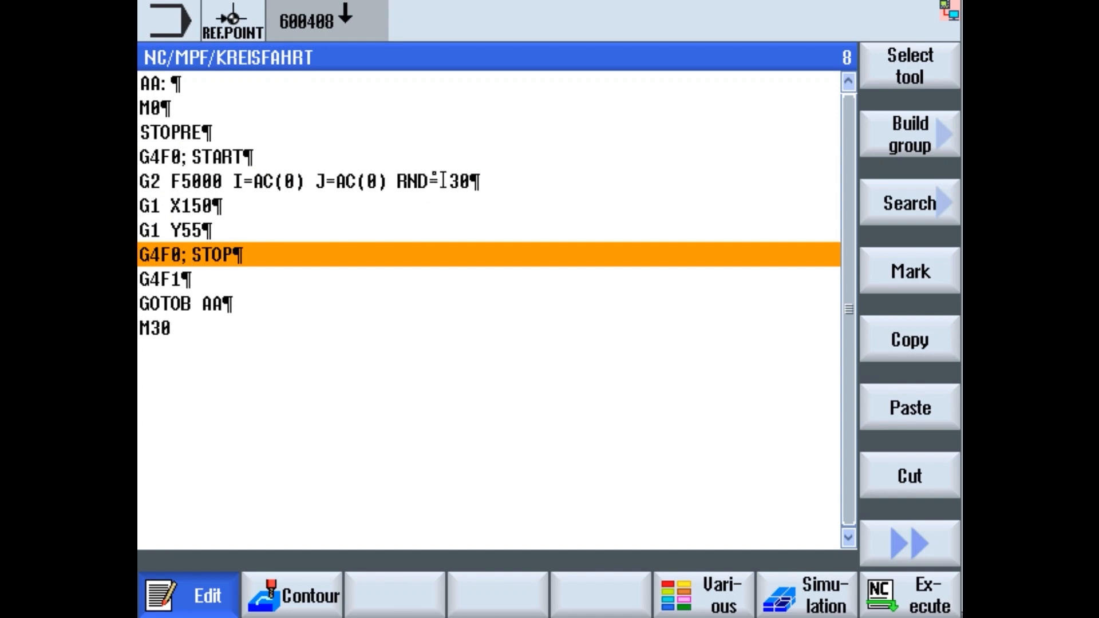
{"action": "left_click", "coordinate": [261, 155]}
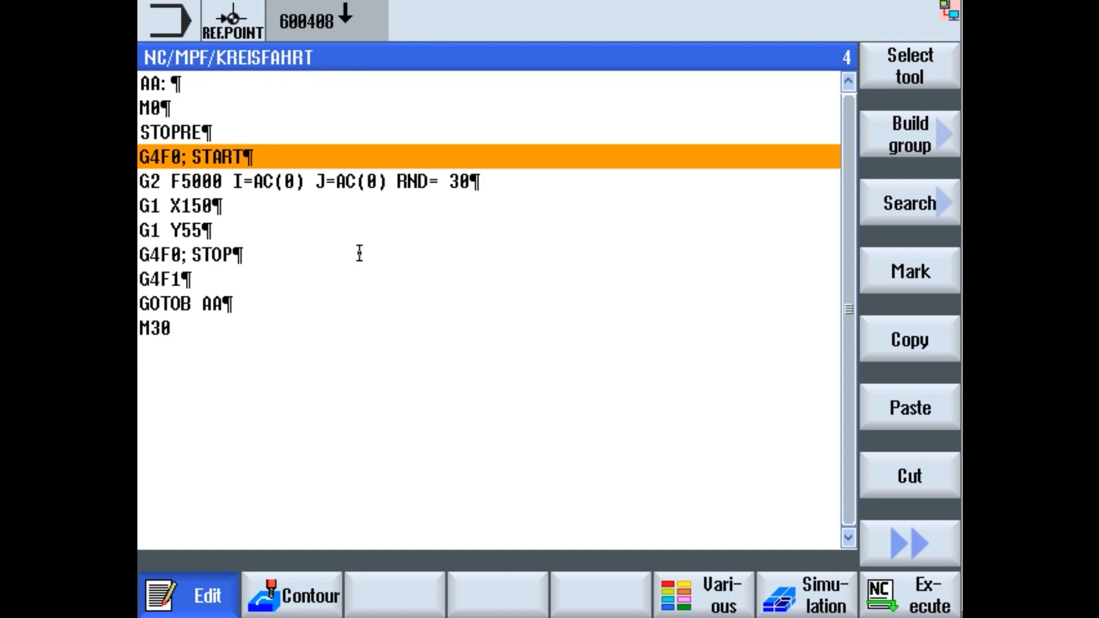
{"action": "key", "text": "Up"}
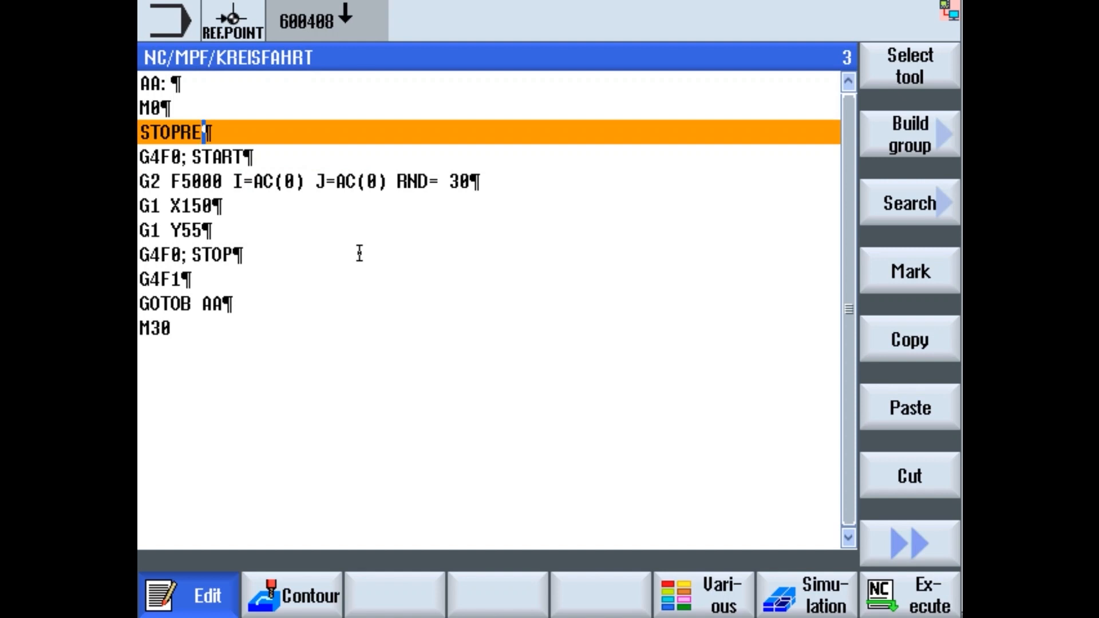
{"action": "key", "text": "Down"}
{"action": "key", "text": "Up"}
- Insert a '; START' line after STOPRE, then delete that added line again
{"action": "key", "text": "Return"}
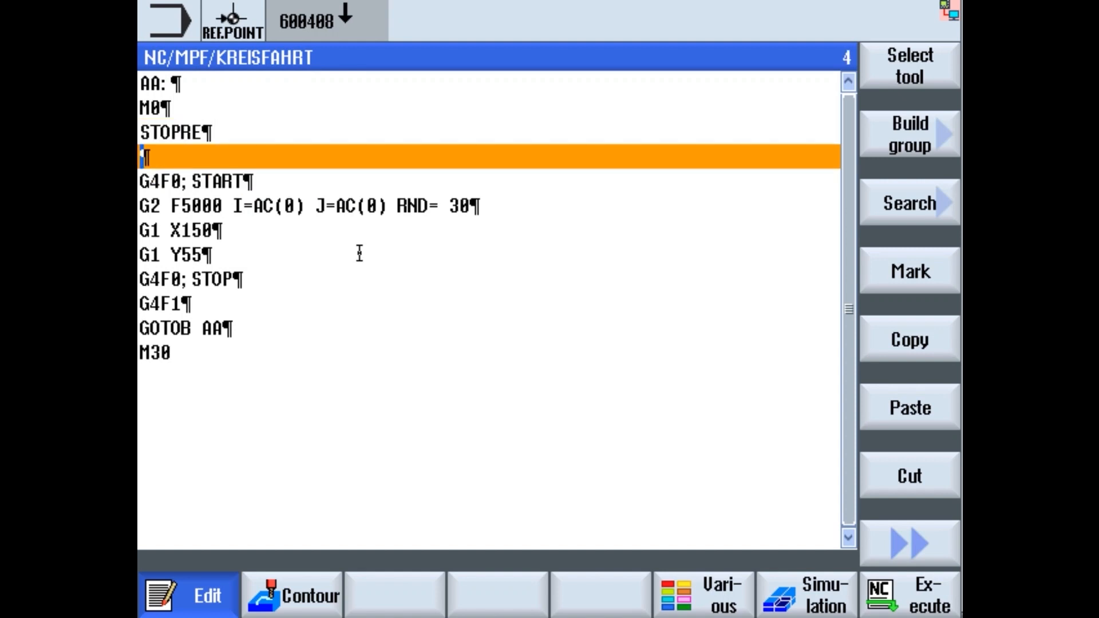
{"action": "type", "text": "; START"}
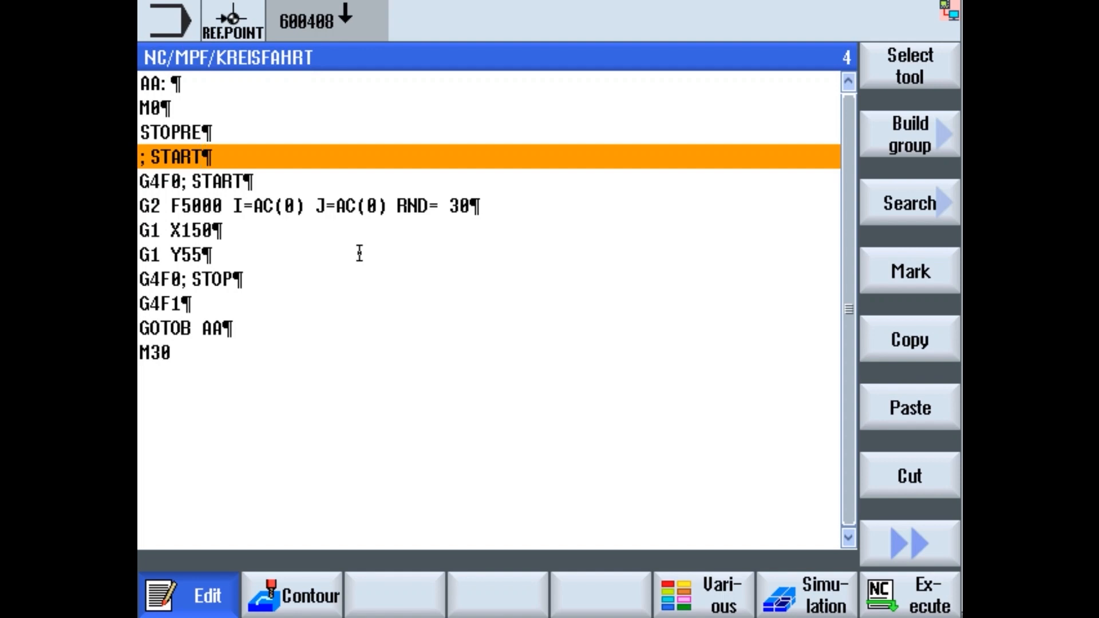
{"action": "key", "text": "Down"}
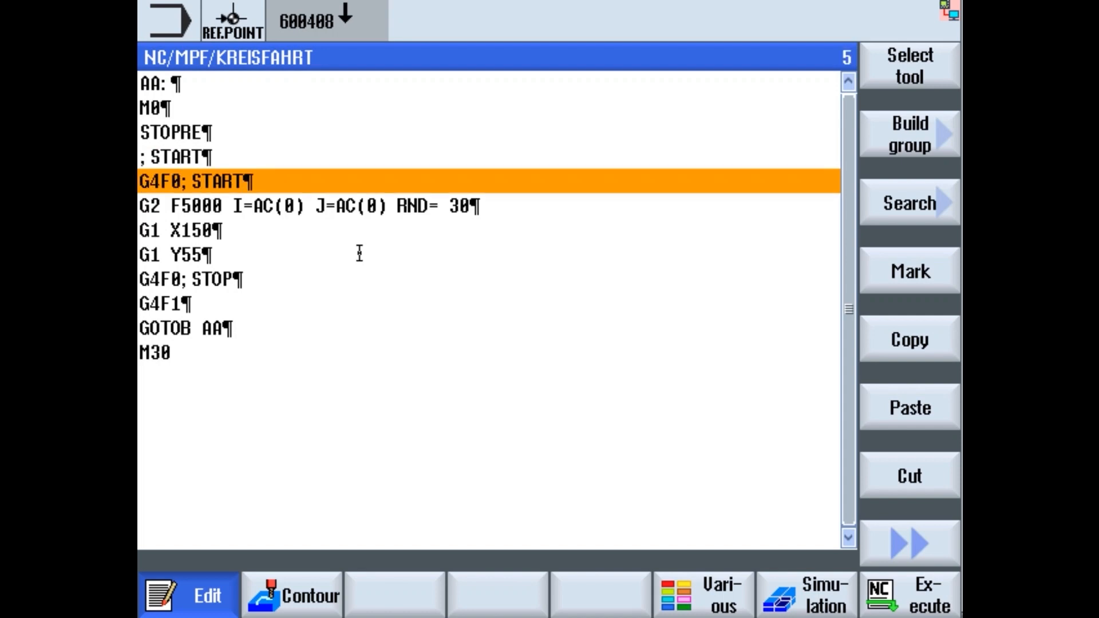
{"action": "key", "text": "Left"}
{"action": "key", "text": "Left"}
{"action": "key", "text": "Left"}
{"action": "key", "text": "Right"}
{"action": "key", "text": "Up"}
{"action": "key", "text": "End"}
{"action": "key", "text": "BackSpace"}
{"action": "key", "text": "BackSpace"}
{"action": "key", "text": "BackSpace"}
{"action": "key", "text": "BackSpace"}
{"action": "key", "text": "BackSpace"}
{"action": "key", "text": "BackSpace"}
{"action": "key", "text": "BackSpace"}
{"action": "key", "text": "BackSpace"}
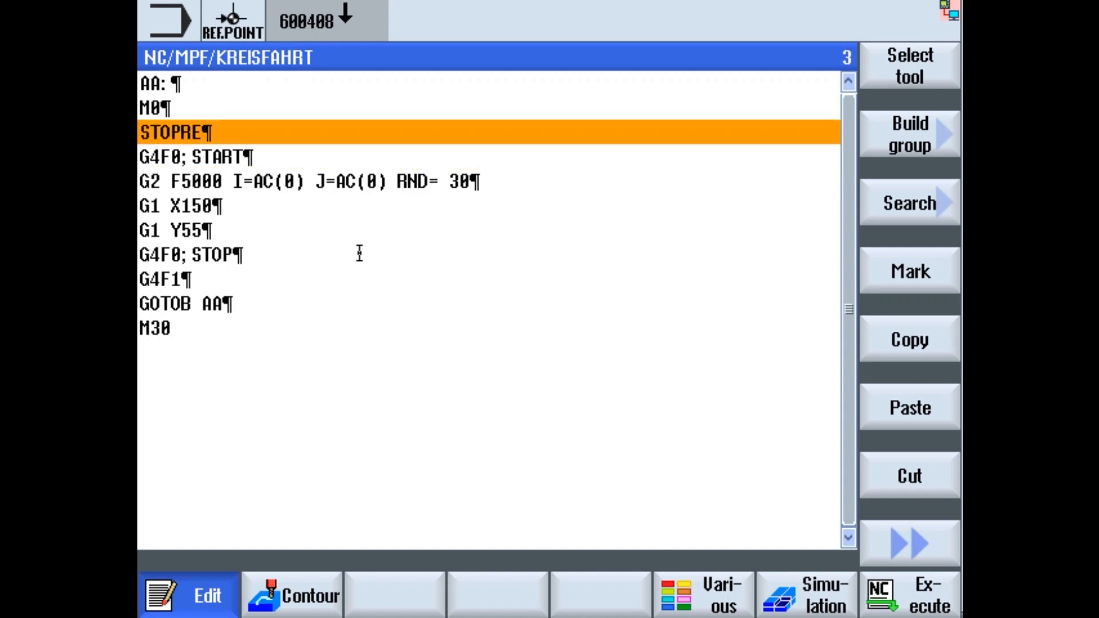
- Rewrite the START marker on the G4F0 line and close KREISFAHRT back to the file list
{"action": "key", "text": "Down"}
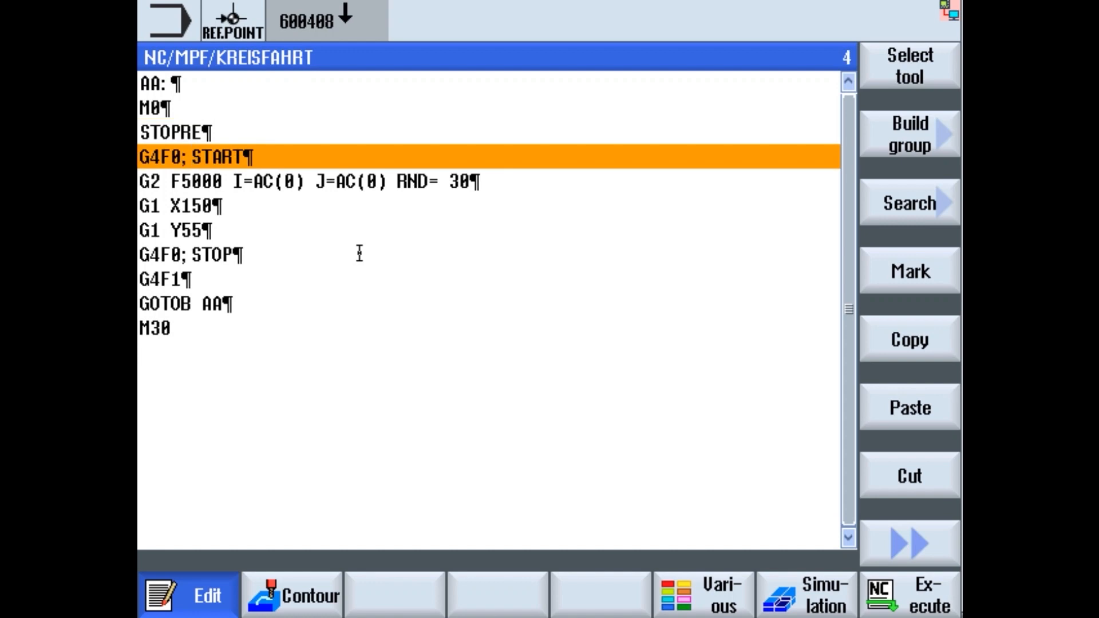
{"action": "key", "text": "BackSpace"}
{"action": "key", "text": "BackSpace"}
{"action": "key", "text": "BackSpace"}
{"action": "key", "text": "BackSpace"}
{"action": "key", "text": "BackSpace"}
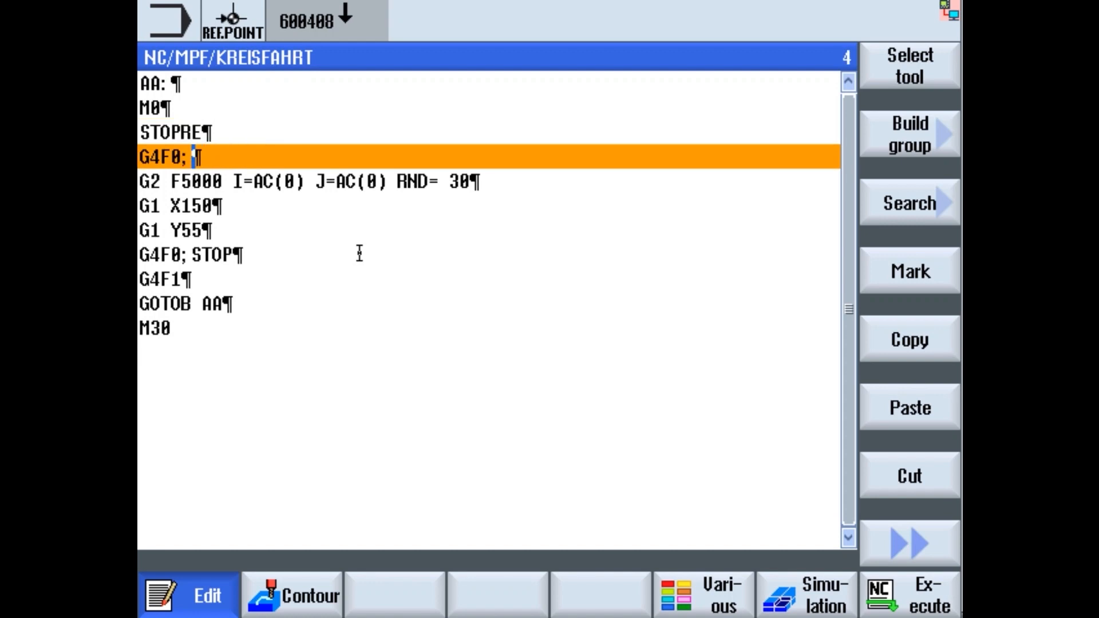
{"action": "type", "text": "CAPTURE START ID#"}
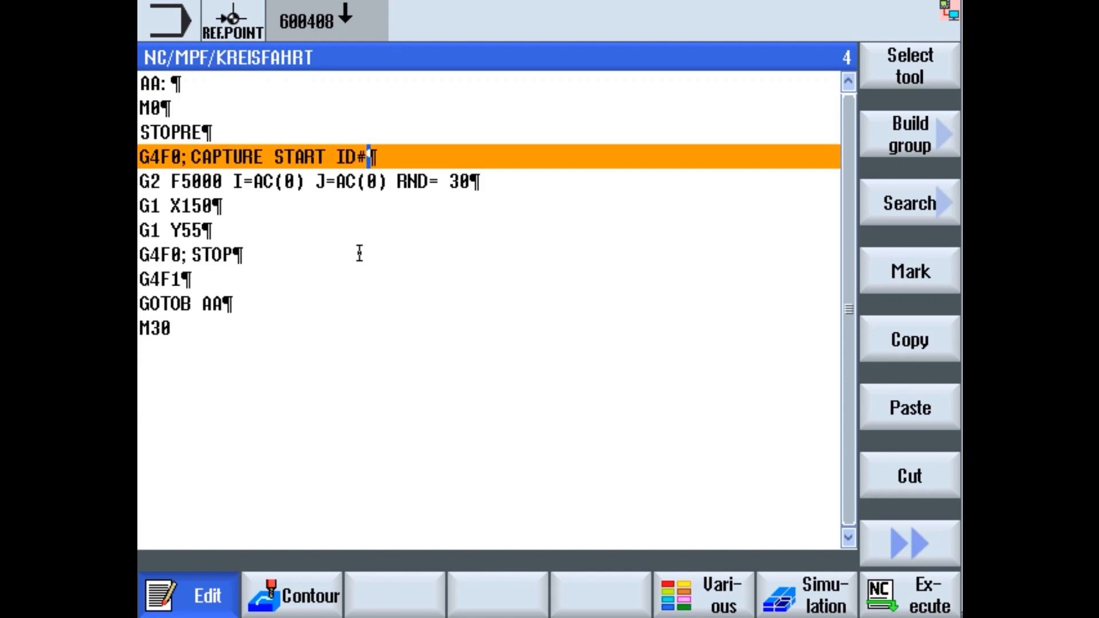
{"action": "type", "text": "4711"}
{"action": "key", "text": "BackSpace"}
{"action": "key", "text": "BackSpace"}
{"action": "key", "text": "BackSpace"}
{"action": "key", "text": "BackSpace"}
{"action": "key", "text": "BackSpace"}
{"action": "key", "text": "BackSpace"}
{"action": "key", "text": "BackSpace"}
{"action": "key", "text": "BackSpace"}
{"action": "key", "text": "BackSpace"}
{"action": "key", "text": "BackSpace"}
{"action": "key", "text": "BackSpace"}
{"action": "key", "text": "BackSpace"}
{"action": "key", "text": "BackSpace"}
{"action": "key", "text": "BackSpace"}
{"action": "key", "text": "BackSpace"}
{"action": "key", "text": "BackSpace"}
{"action": "key", "text": "BackSpace"}
{"action": "key", "text": "BackSpace"}
{"action": "key", "text": "BackSpace"}
{"action": "key", "text": "BackSpace"}
{"action": "key", "text": "BackSpace"}
{"action": "type", "text": "START"}
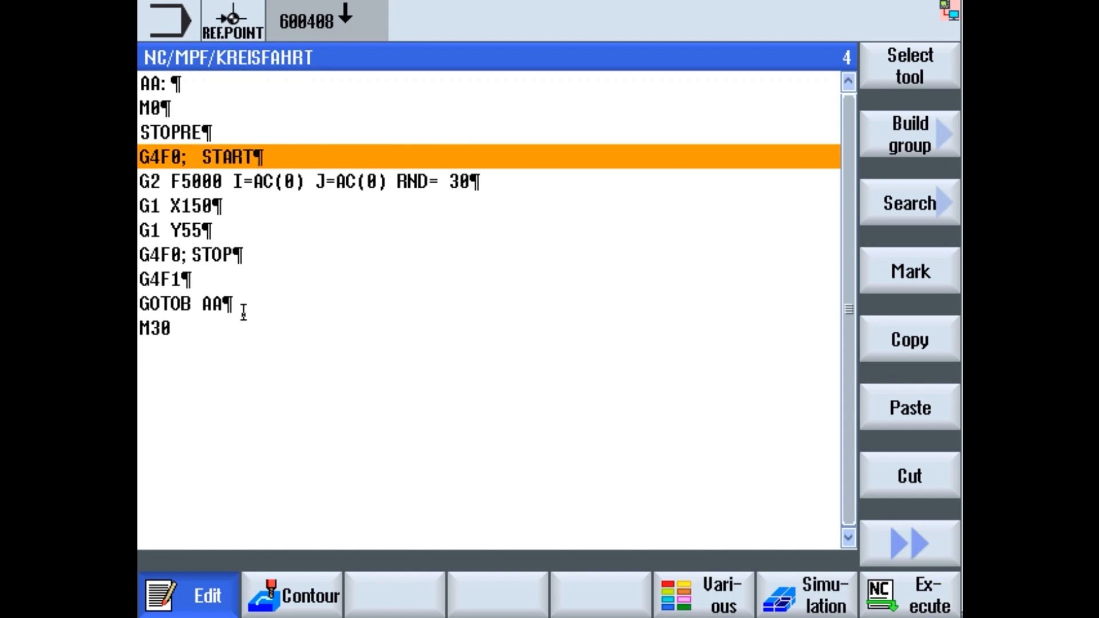
{"action": "left_click", "coordinate": [901, 554]}
{"action": "left_click", "coordinate": [906, 477]}
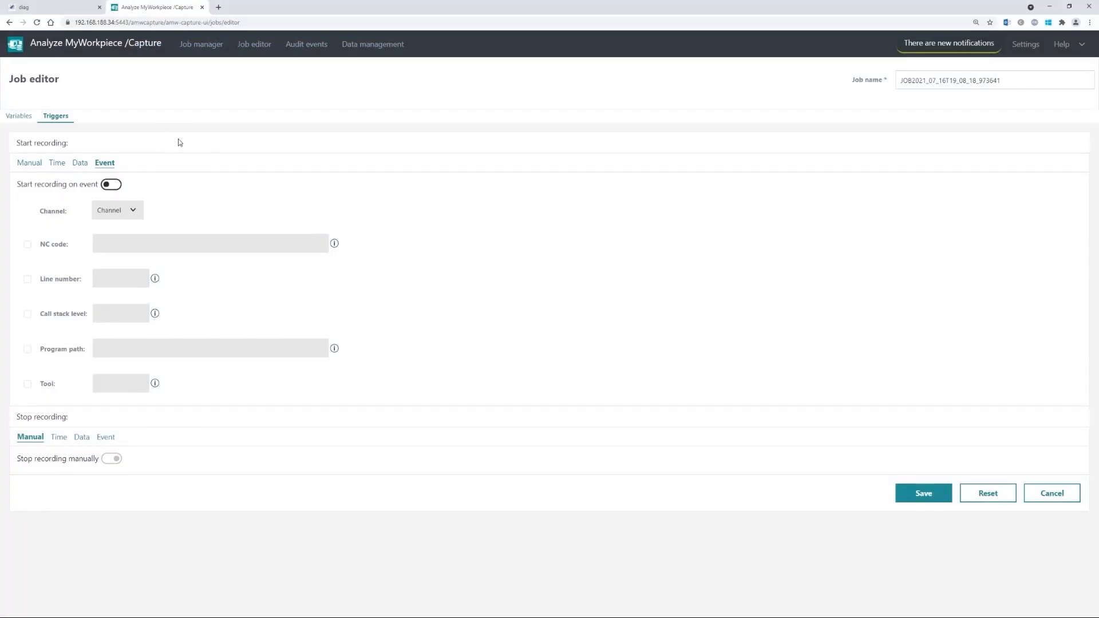
- Enable Start recording on event and choose Channel 1
{"action": "left_click", "coordinate": [132, 183]}
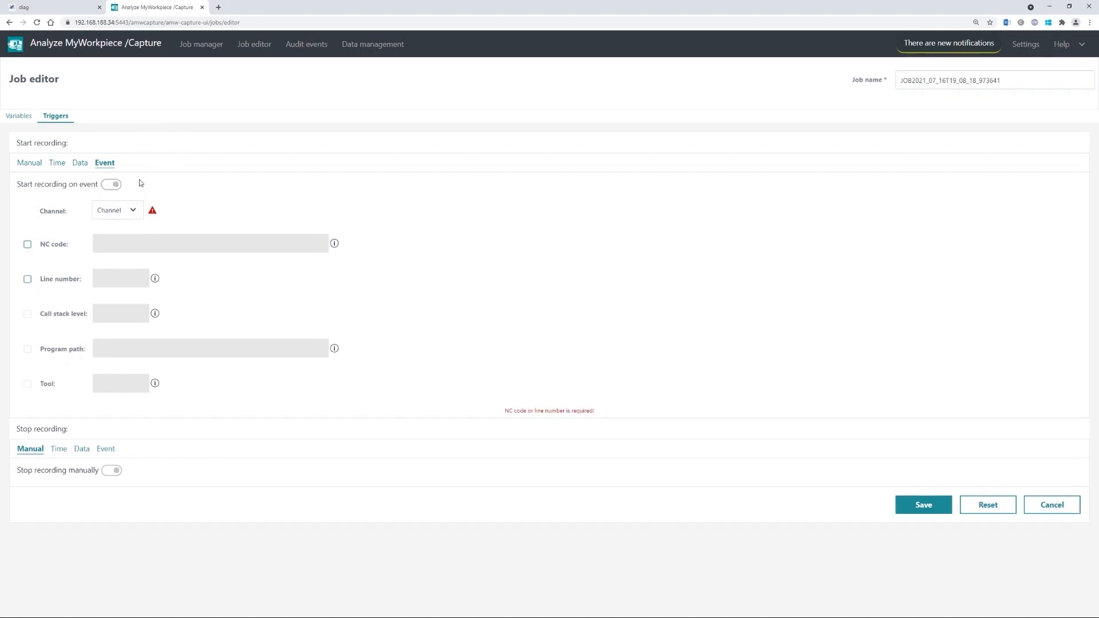
{"action": "left_click", "coordinate": [118, 215]}
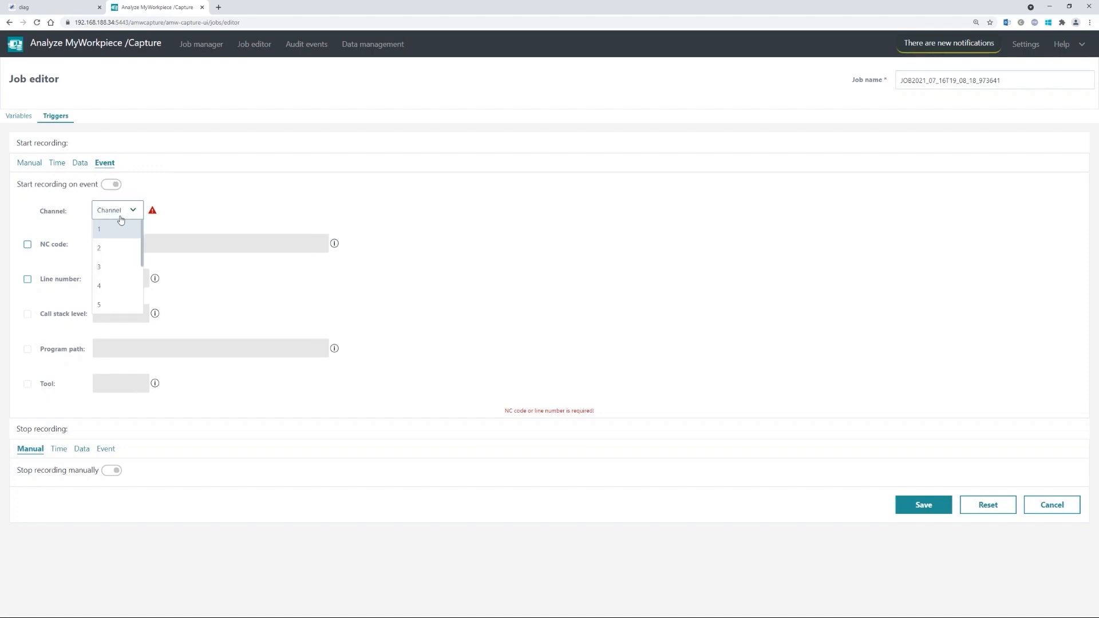
{"action": "left_click", "coordinate": [110, 231]}
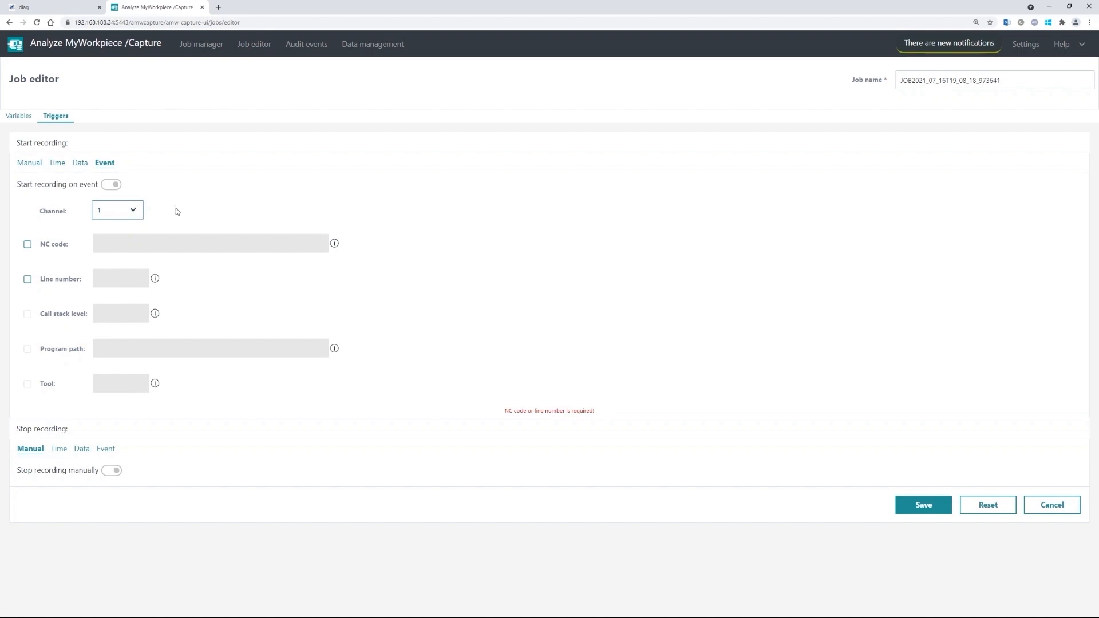
- Tick NC code, enter START, then prefix it with 'G4F0;'
{"action": "left_click", "coordinate": [28, 245]}
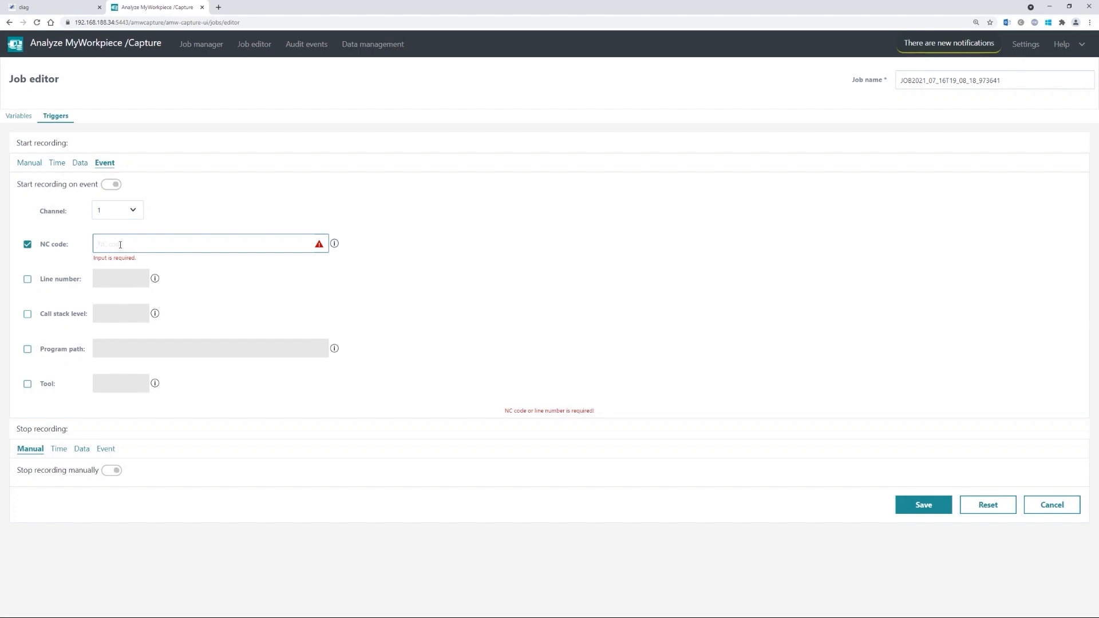
{"action": "type", "text": "START"}
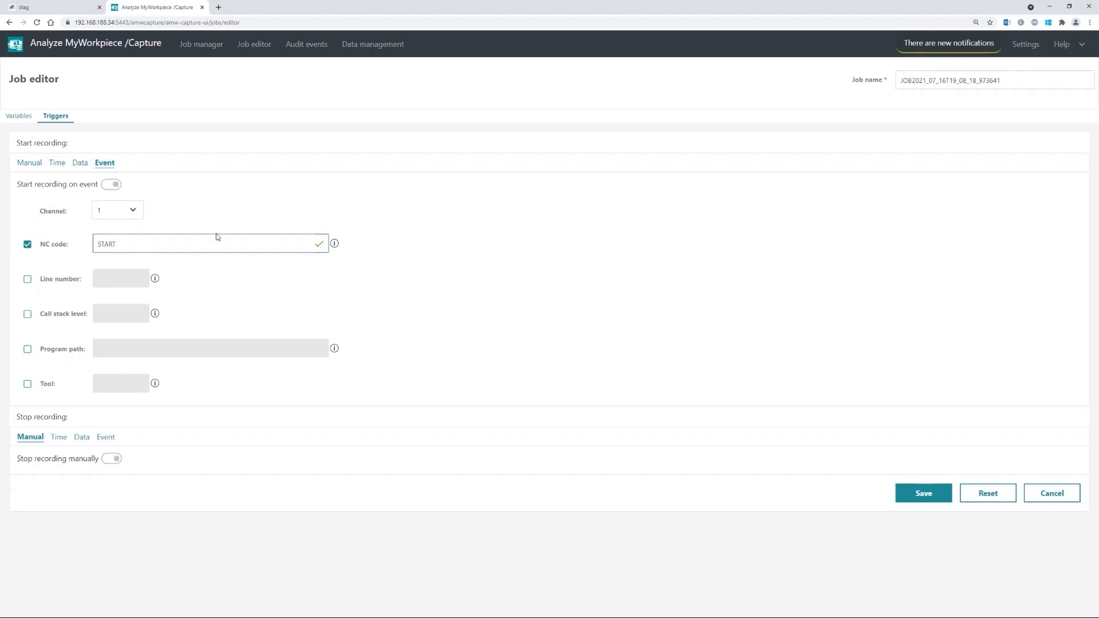
{"action": "left_click", "coordinate": [229, 271]}
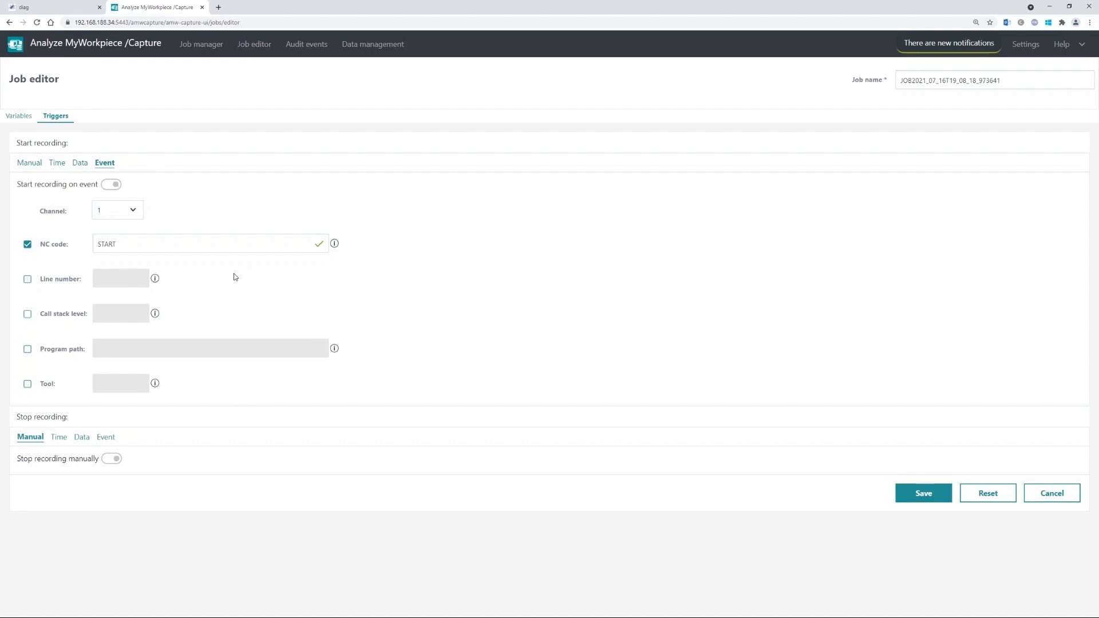
{"action": "left_click", "coordinate": [218, 247]}
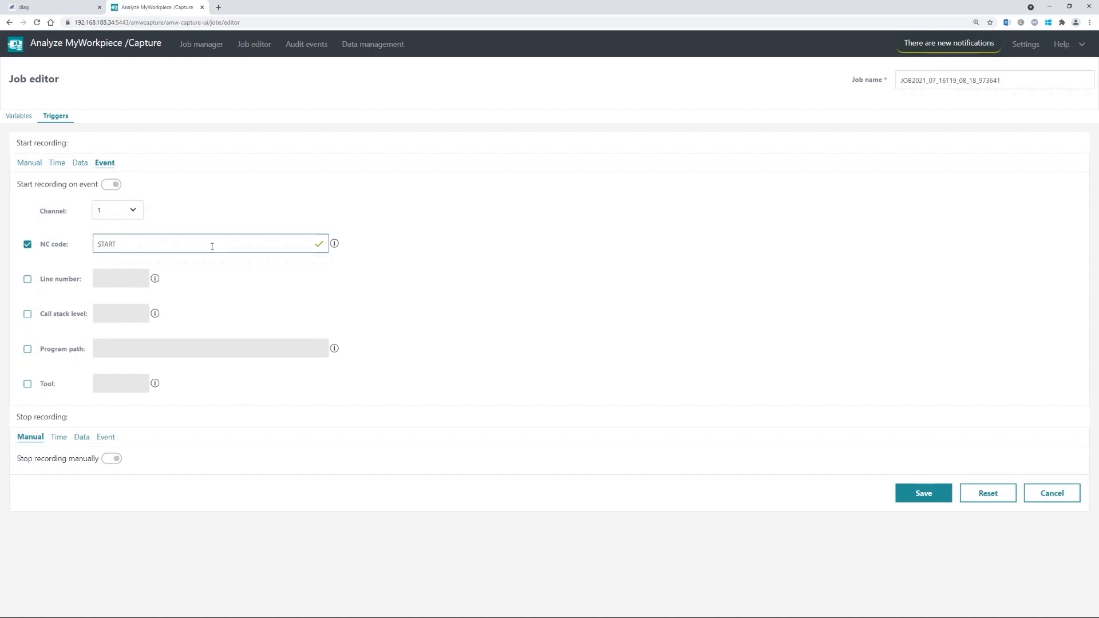
{"action": "type", "text": "G4F0;"}
- Remove the 'G4F0;' prefix so the NC code start trigger reads just START
{"action": "key", "text": "shift+Home"}
{"action": "key", "text": "BackSpace"}
{"action": "left_click", "coordinate": [230, 209]}
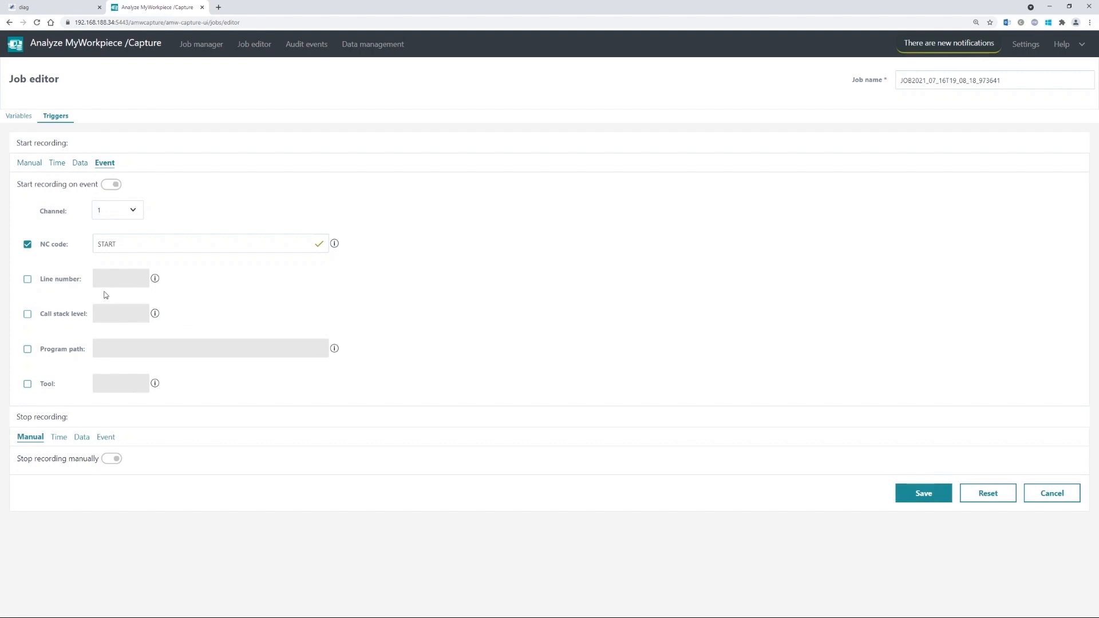
{"action": "left_click", "coordinate": [26, 316]}
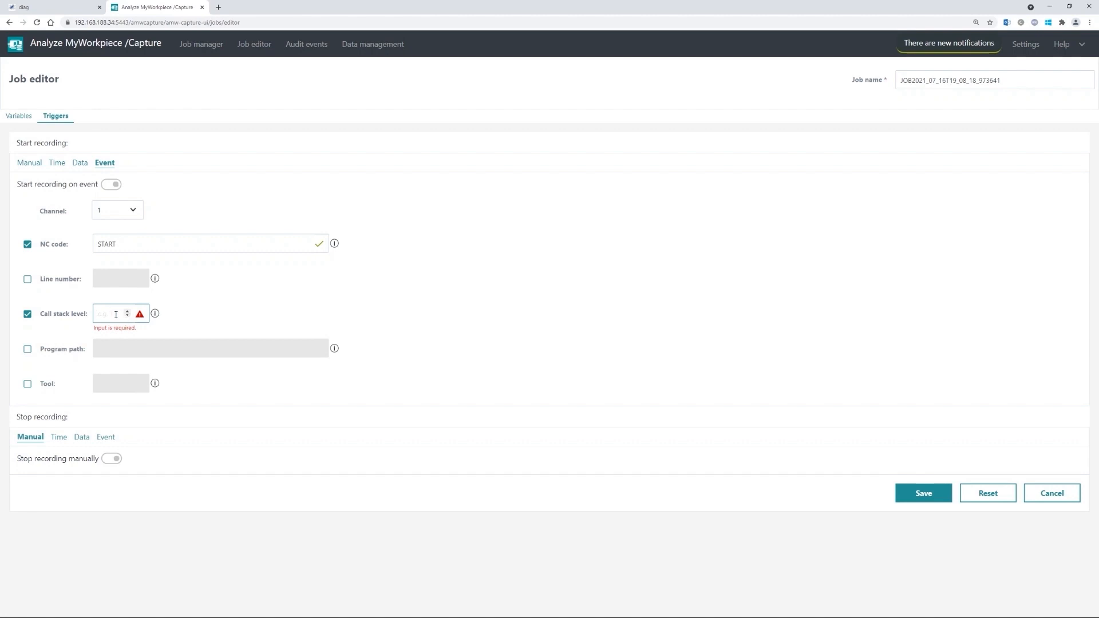
{"action": "mouse_move", "coordinate": [156, 318]}
{"action": "left_click", "coordinate": [128, 313]}
{"action": "left_click", "coordinate": [127, 313]}
{"action": "left_click", "coordinate": [27, 279]}
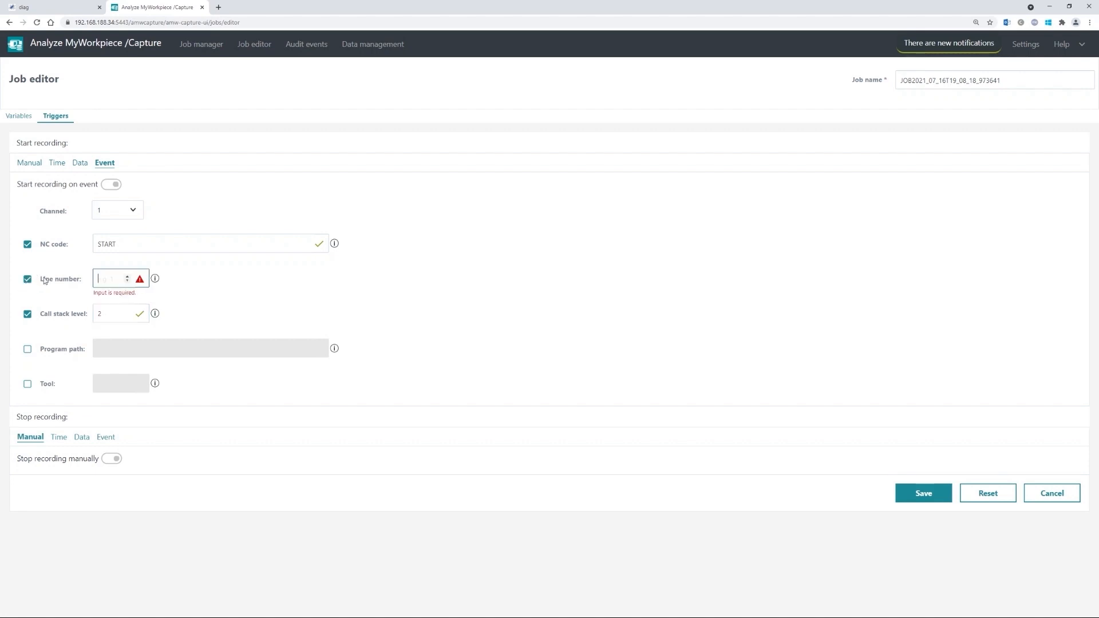
{"action": "left_click", "coordinate": [27, 384]}
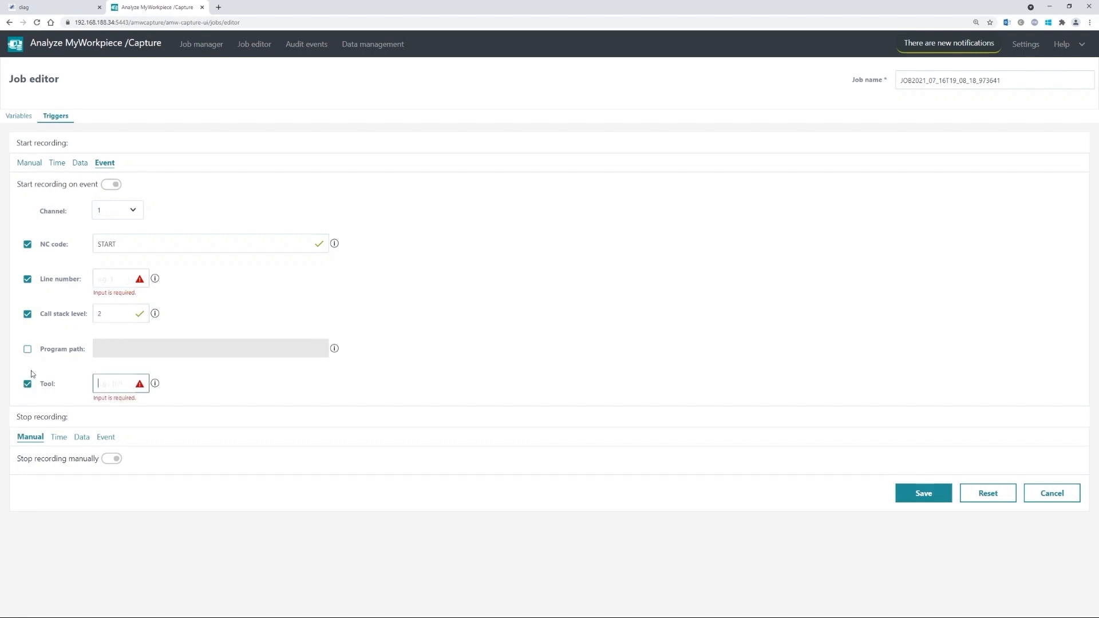
{"action": "left_click", "coordinate": [28, 350]}
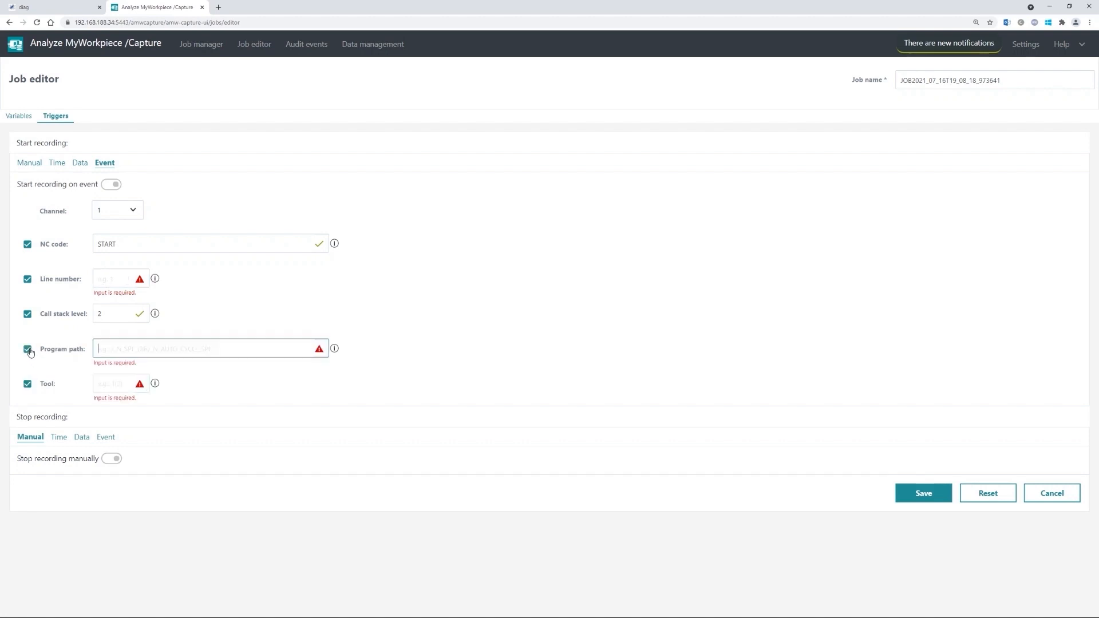
{"action": "left_click", "coordinate": [27, 385]}
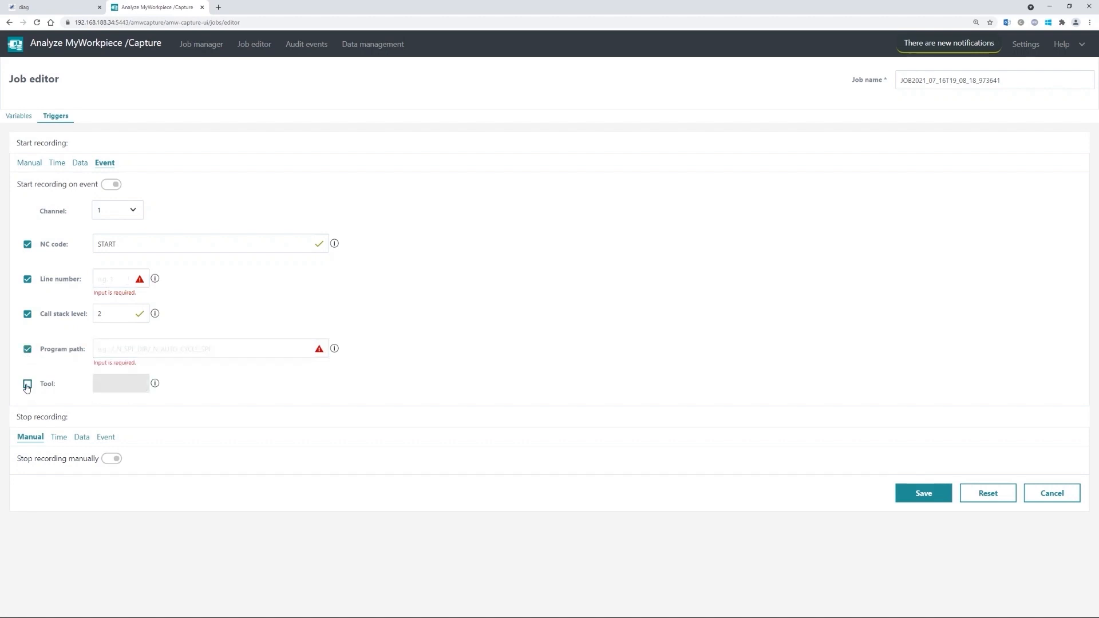
{"action": "left_click", "coordinate": [28, 350]}
{"action": "left_click", "coordinate": [28, 280]}
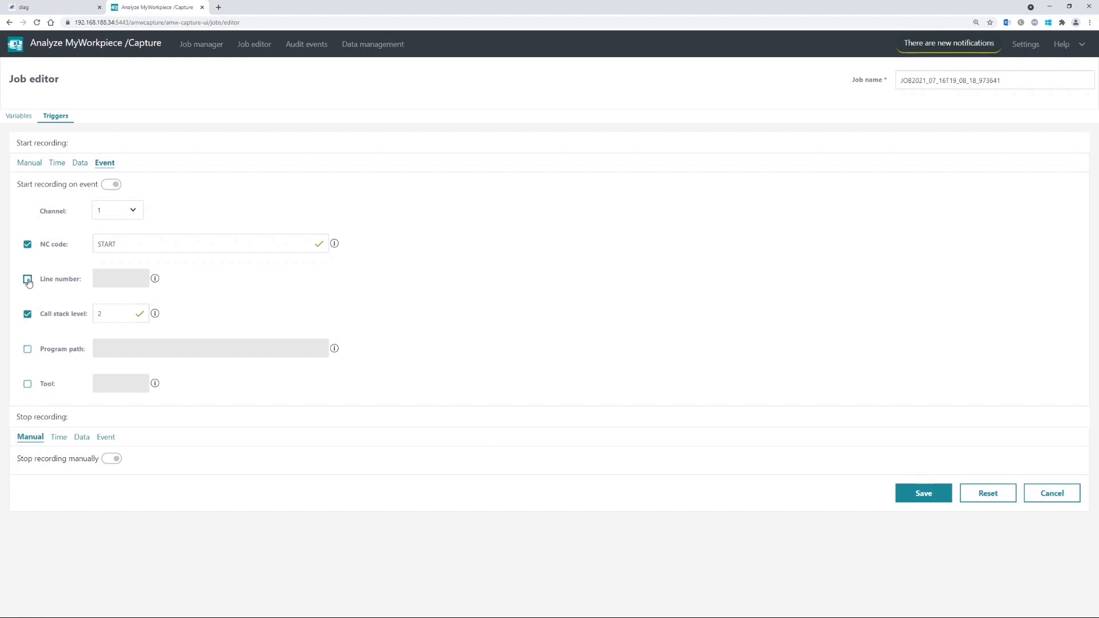
{"action": "left_click", "coordinate": [28, 314]}
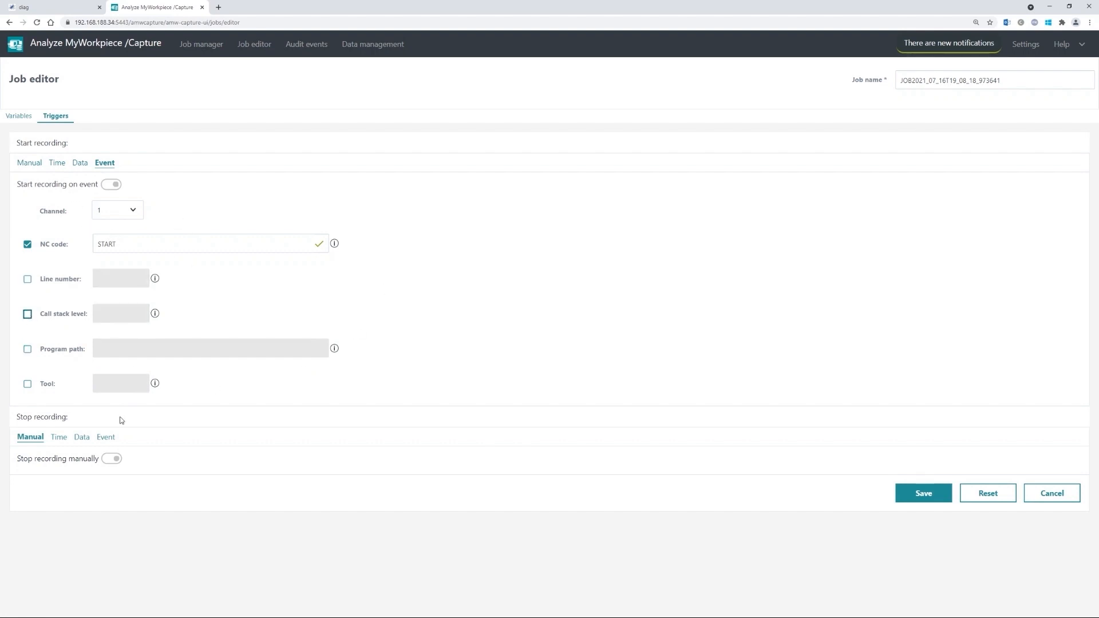
- Set the stop trigger to an event on Channel 1 matching NC code STOP
{"action": "left_click", "coordinate": [106, 437]}
{"action": "scroll", "coordinate": [197, 413], "scroll_direction": "down", "scroll_amount": 2}
{"action": "scroll", "coordinate": [198, 413], "scroll_direction": "down", "scroll_amount": 1}
{"action": "left_click", "coordinate": [111, 327]}
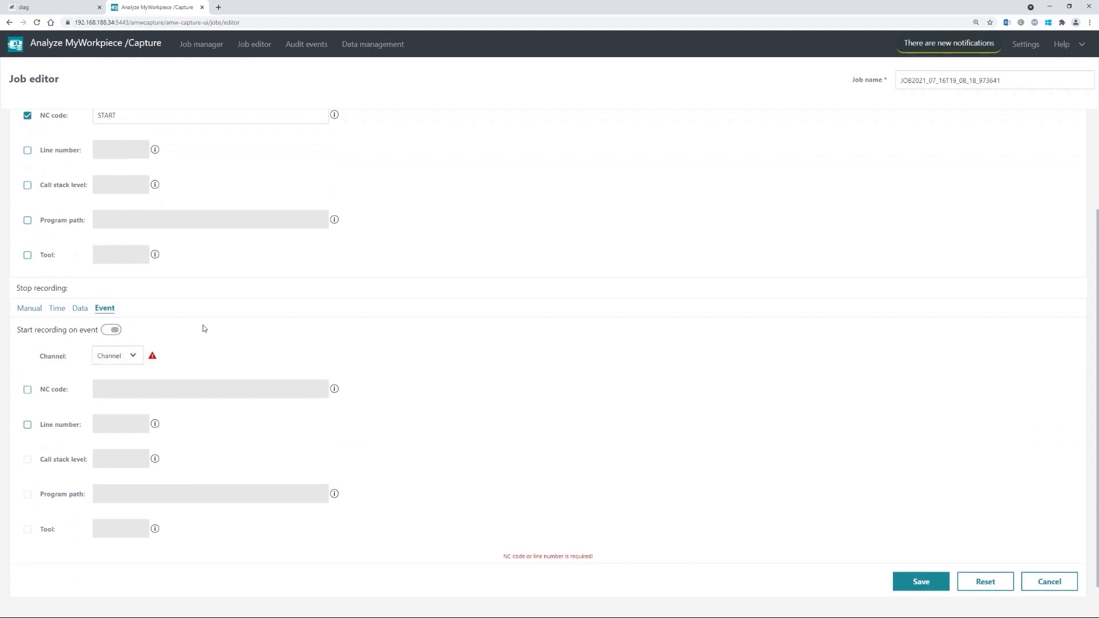
{"action": "scroll", "coordinate": [161, 328], "scroll_direction": "down", "scroll_amount": 1}
{"action": "left_click", "coordinate": [124, 342]}
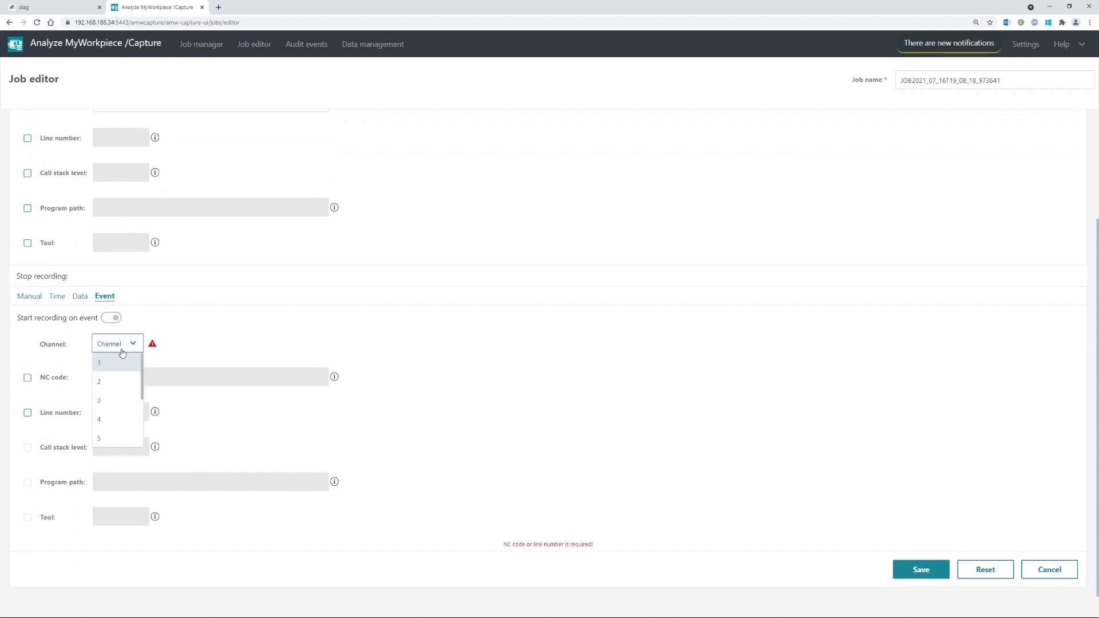
{"action": "left_click", "coordinate": [109, 362]}
{"action": "left_click", "coordinate": [27, 377]}
{"action": "left_click", "coordinate": [153, 379]}
{"action": "type", "text": "STOP"}
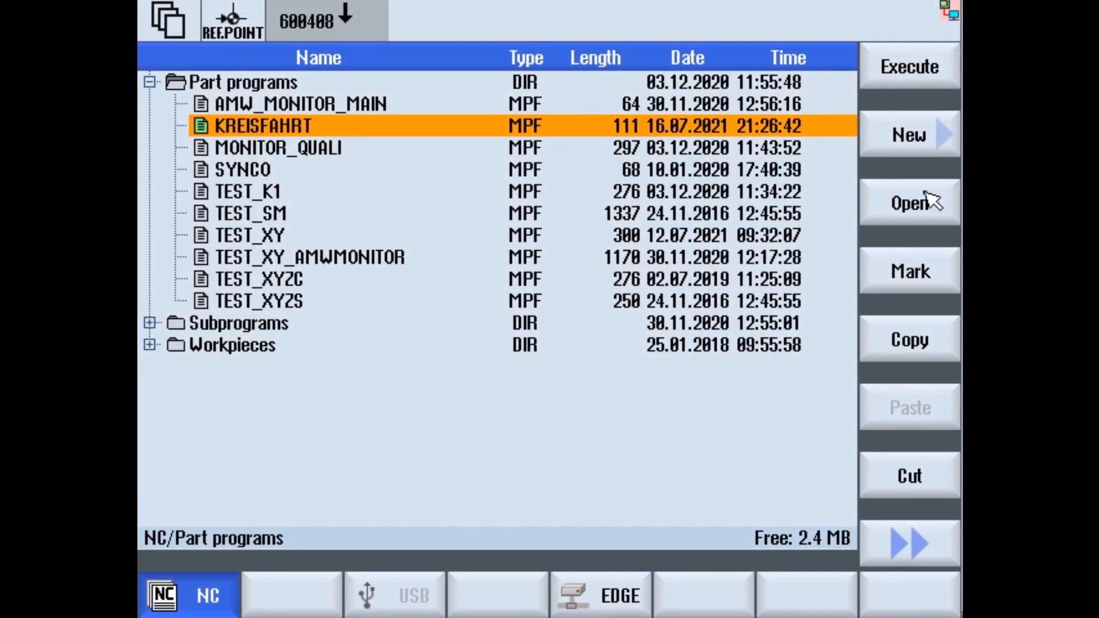
- Check the G4F0; STOP line in KREISFAHRT in Operate, then close the program
{"action": "left_click", "coordinate": [928, 208]}
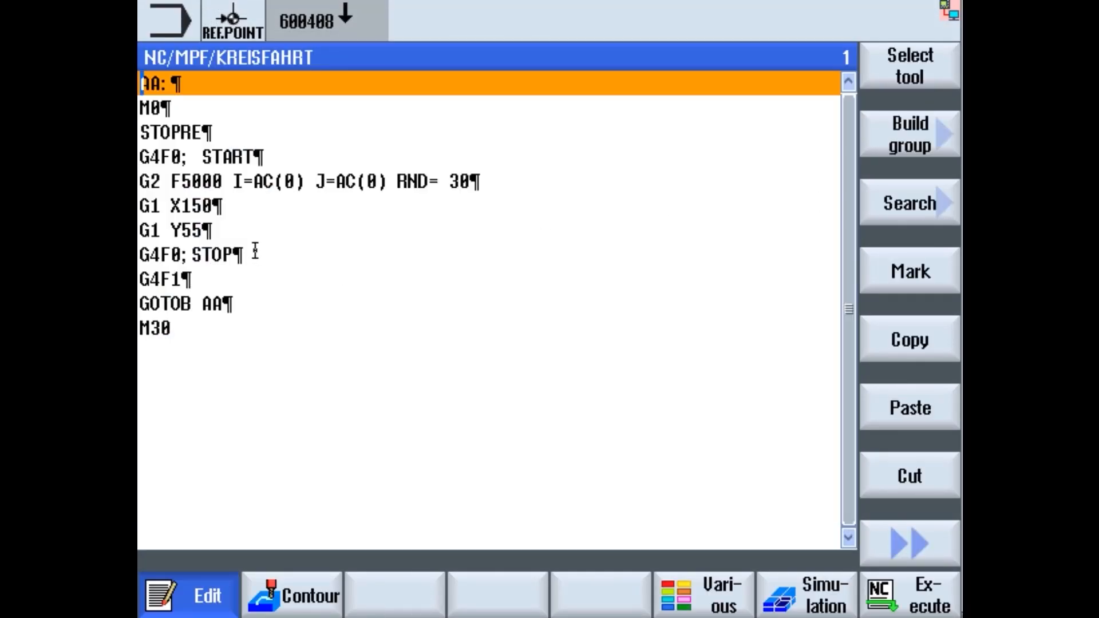
{"action": "left_click", "coordinate": [253, 253]}
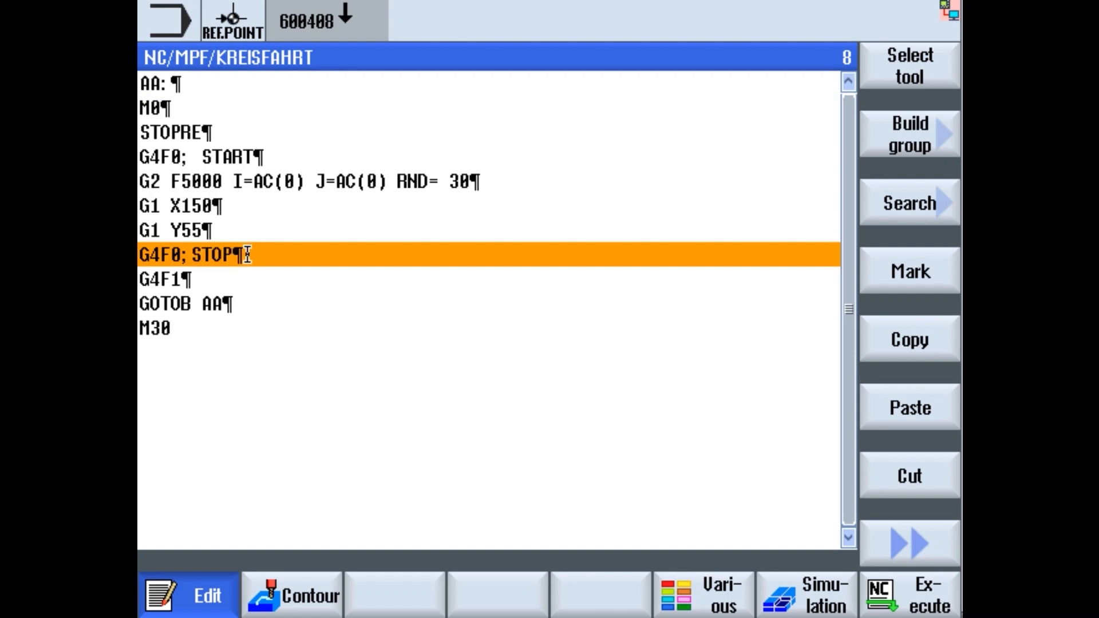
{"action": "left_click", "coordinate": [881, 544]}
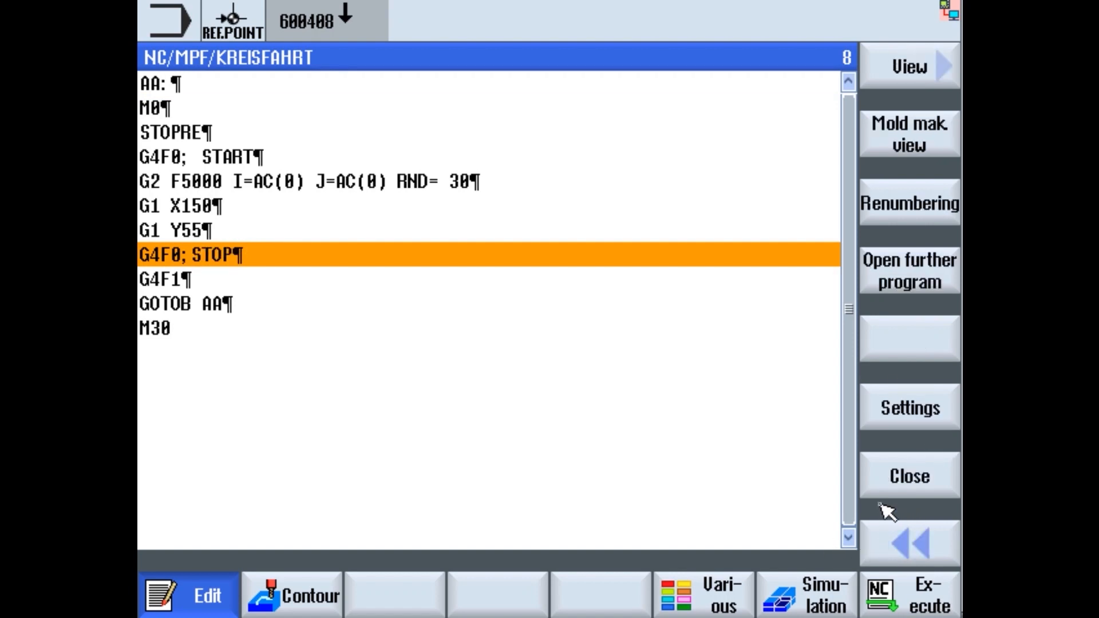
{"action": "left_click", "coordinate": [893, 484]}
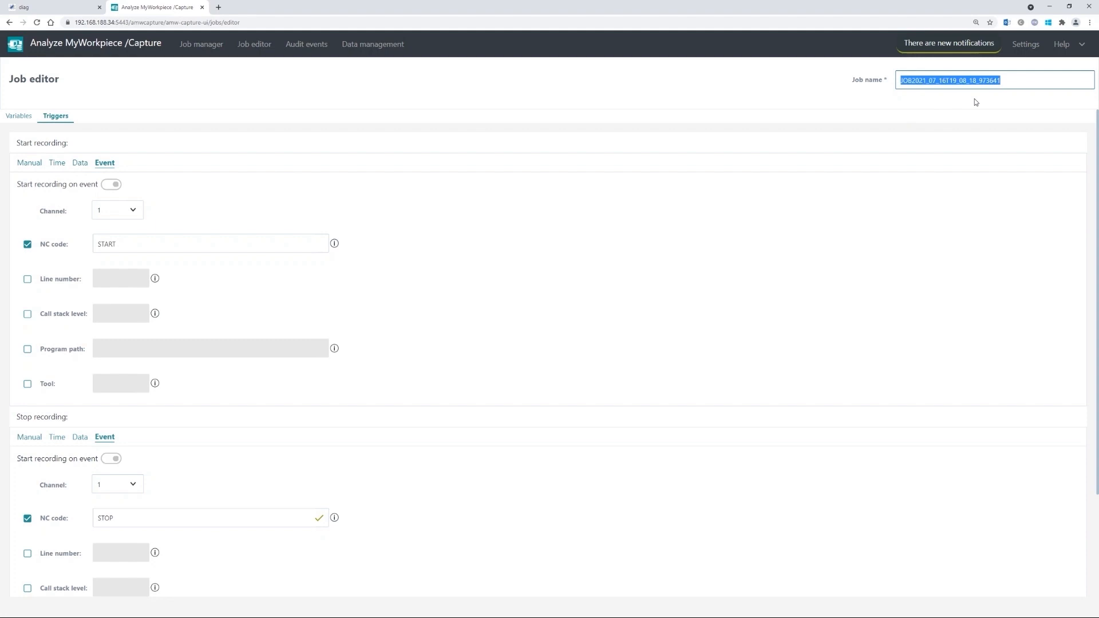
- Replace the job name with Circle_Tutorial_Capture and save the job
{"action": "key", "text": "ctrl+minus"}
{"action": "type", "text": "C"}
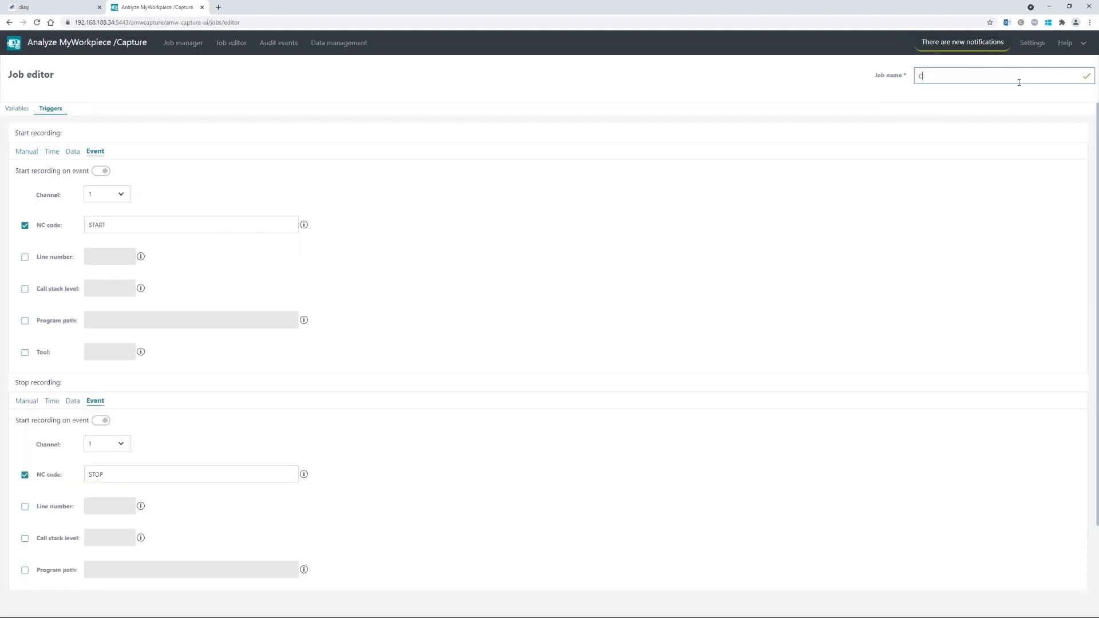
{"action": "type", "text": "ircle_Tutorial_Capture"}
{"action": "left_click", "coordinate": [778, 283]}
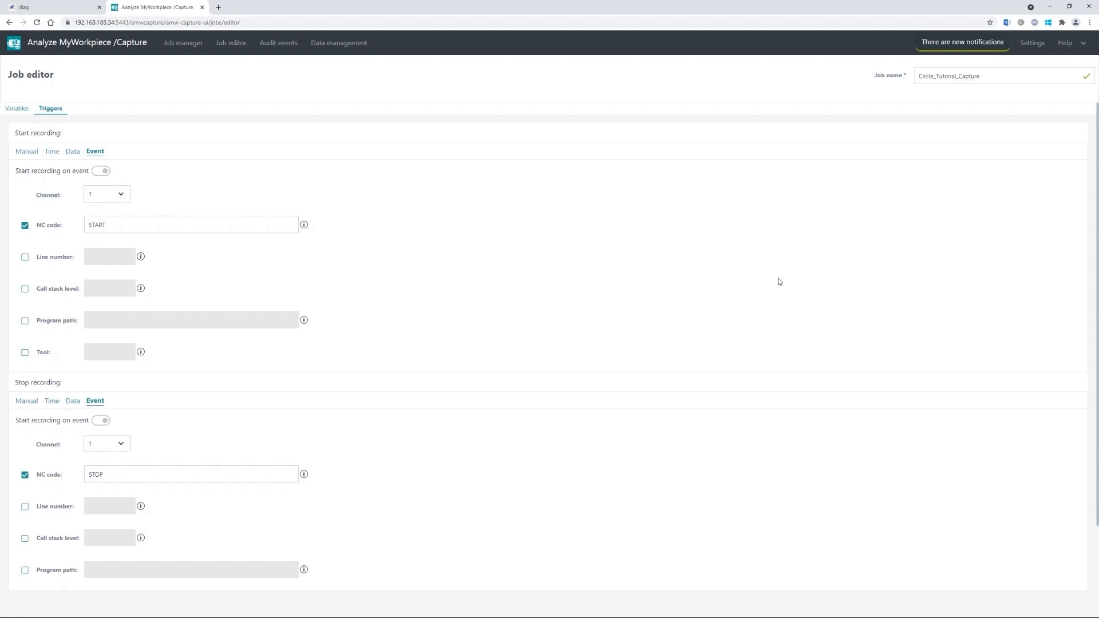
{"action": "scroll", "coordinate": [780, 282], "scroll_direction": "down", "scroll_amount": 2}
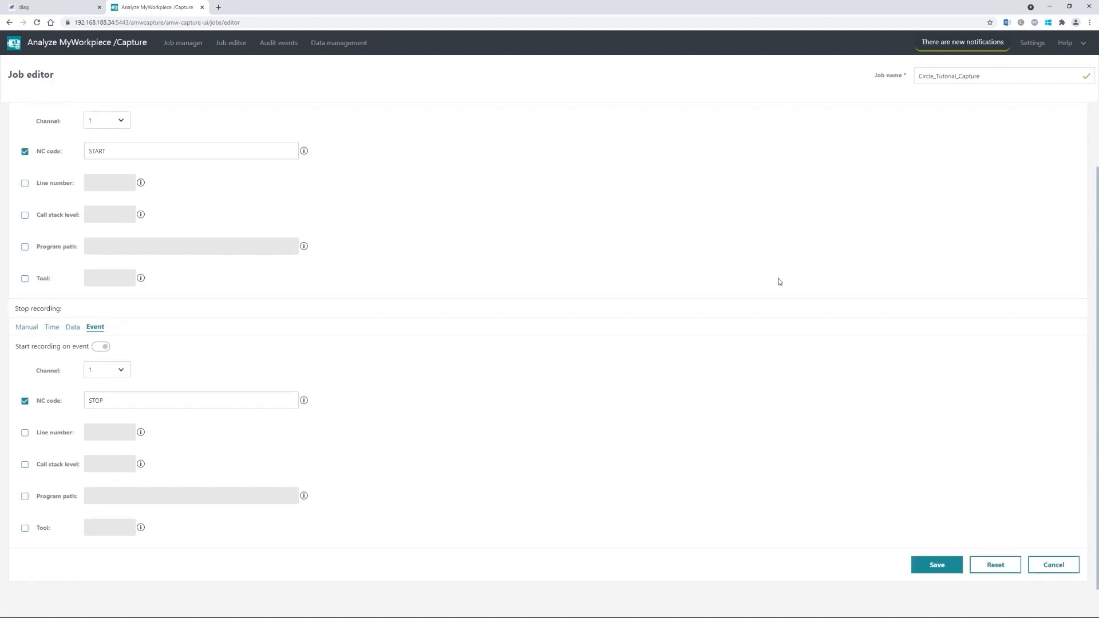
{"action": "left_click", "coordinate": [930, 568]}
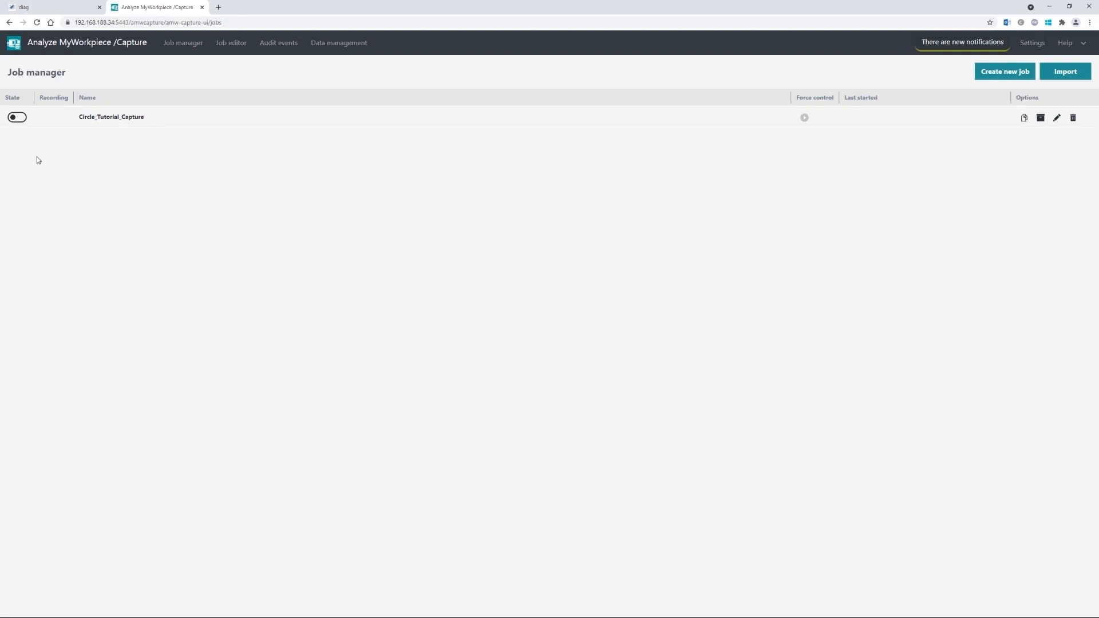
- Switch on the State toggle of Circle_Tutorial_Capture in the Job manager
{"action": "left_click", "coordinate": [19, 117]}
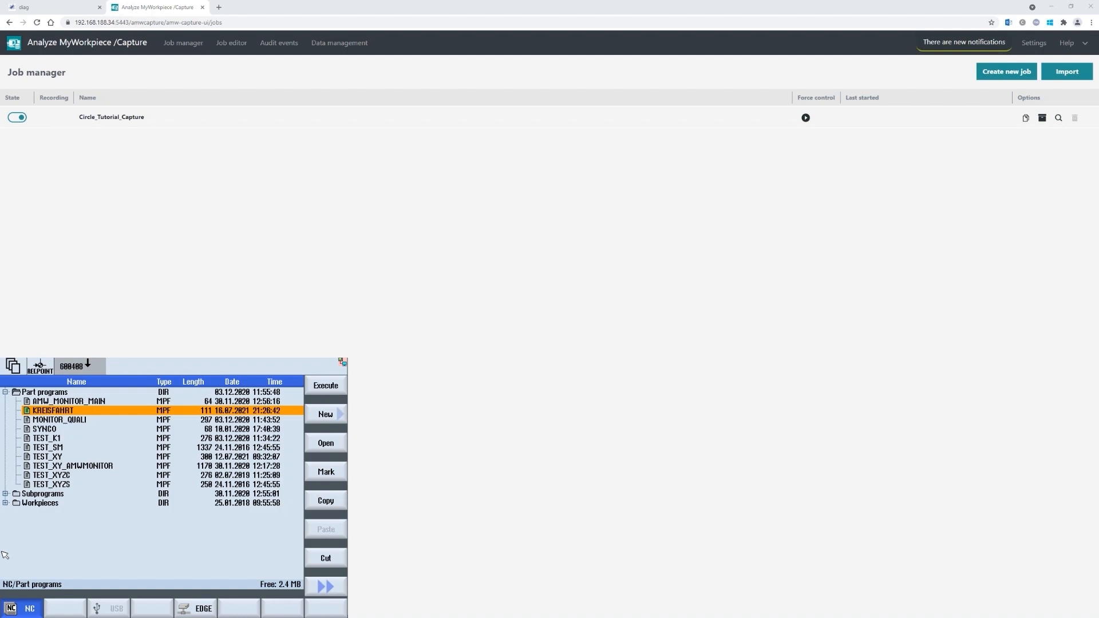
- Bring up the Machine view with KREISFAHRT loaded in AUTO mode to run it
{"action": "key", "text": "shift+F1"}
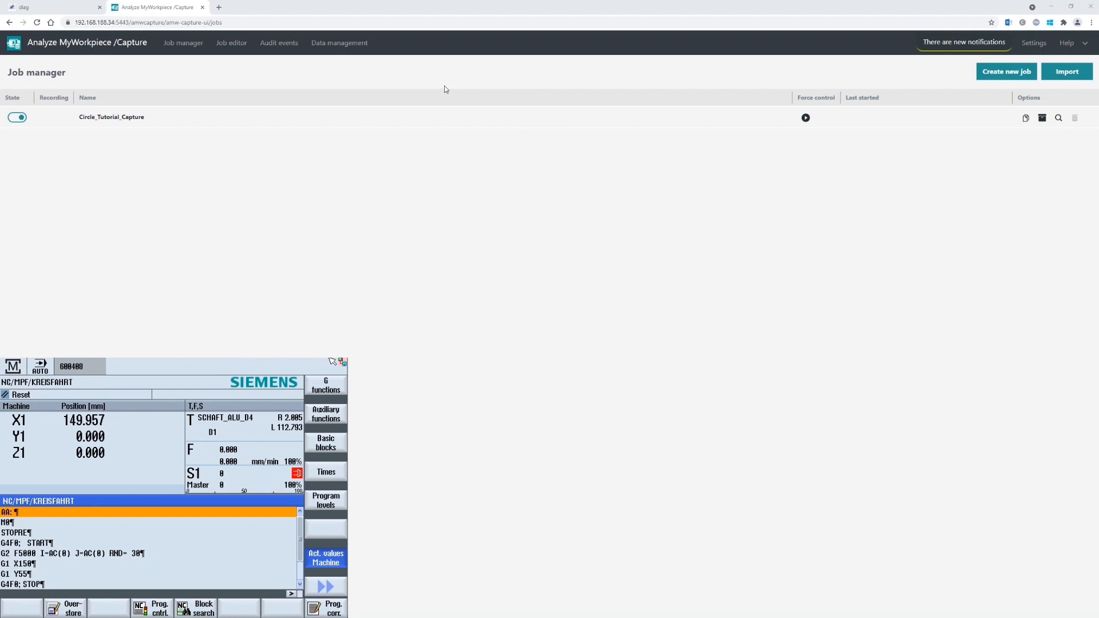
{"action": "key", "text": "F10"}
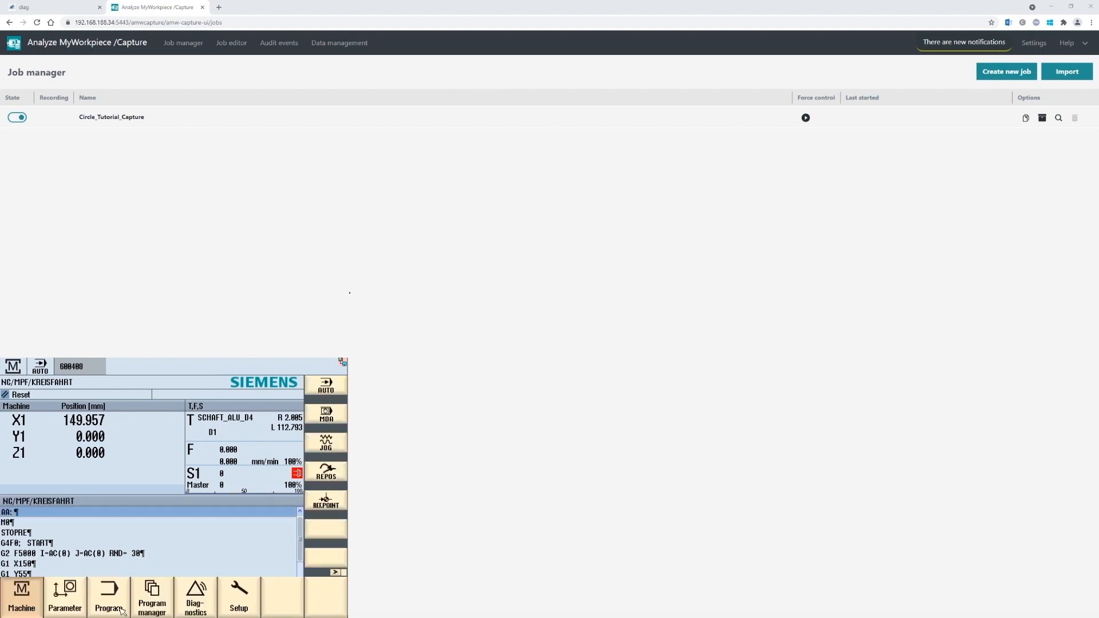
{"action": "left_click", "coordinate": [29, 601]}
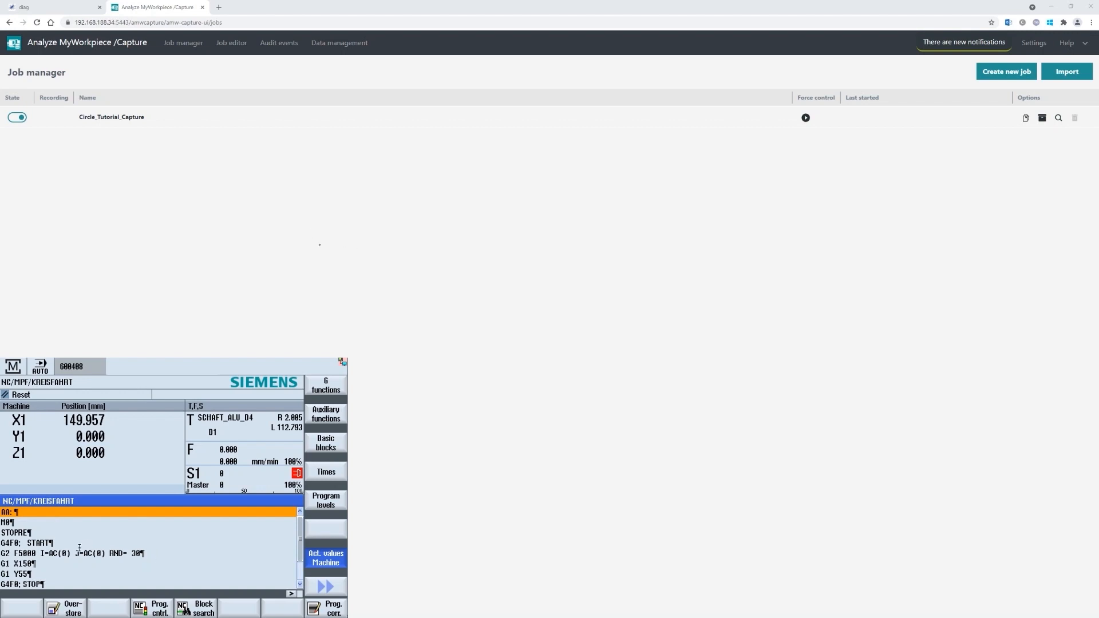
{"action": "left_click", "coordinate": [142, 554]}
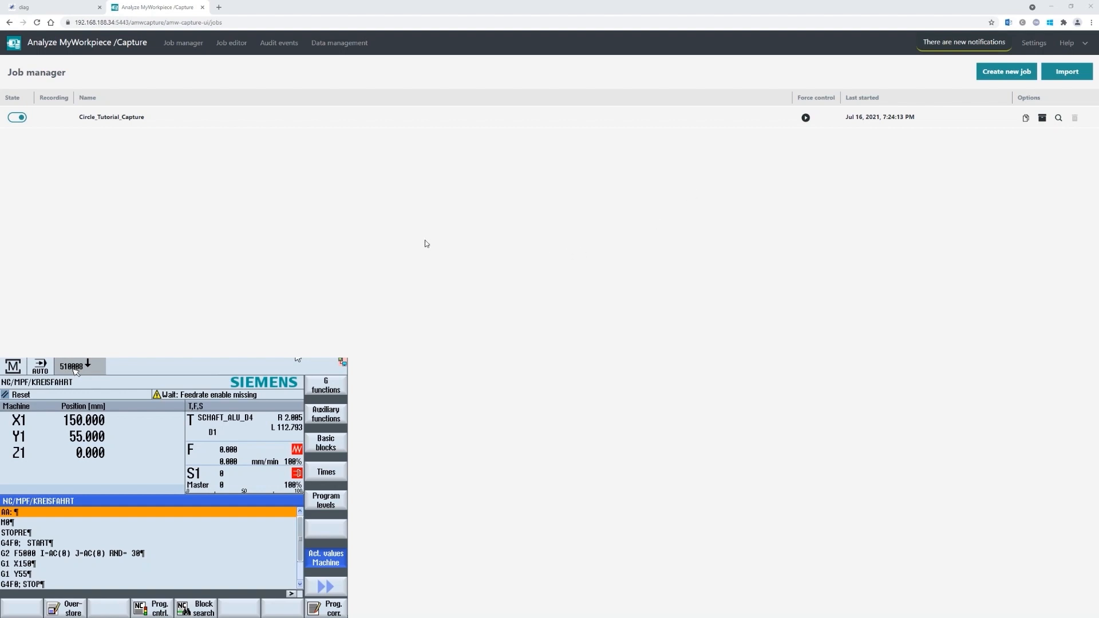
- Browse data management into Circle_Tutorial_Capture's recorded run (one 527.03 kB file), then back to its run list
{"action": "left_click", "coordinate": [338, 46]}
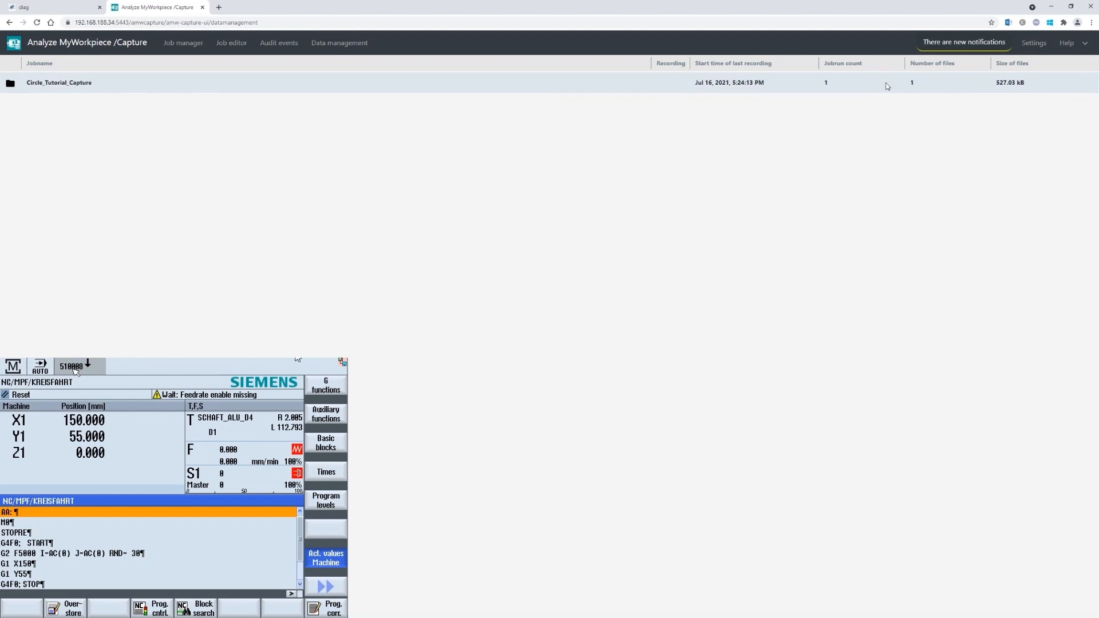
{"action": "left_click", "coordinate": [10, 84]}
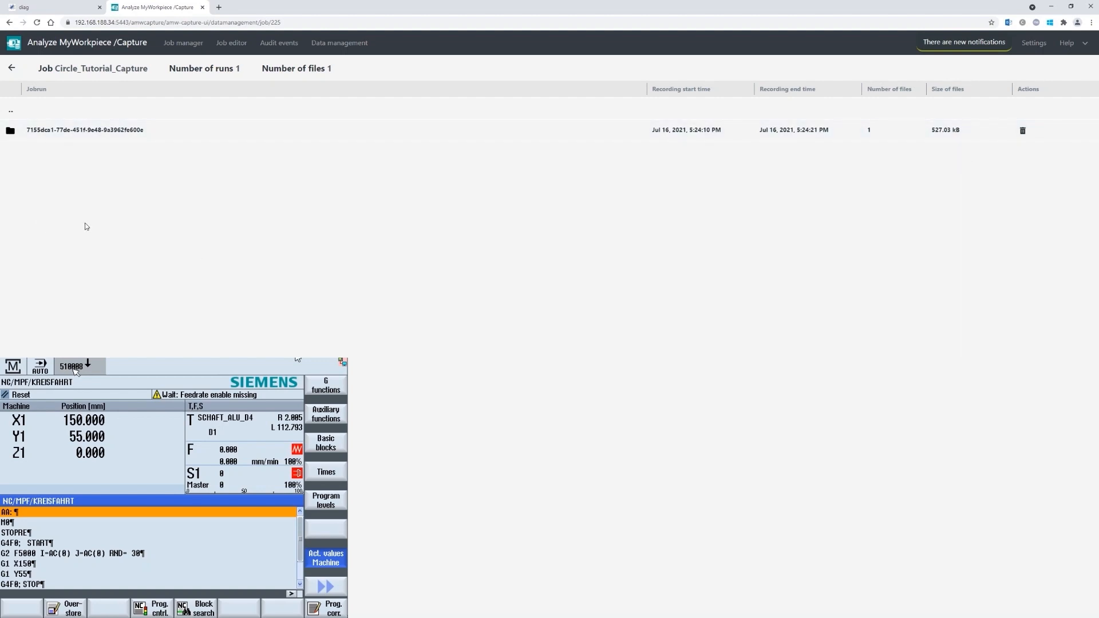
{"action": "left_click", "coordinate": [11, 130]}
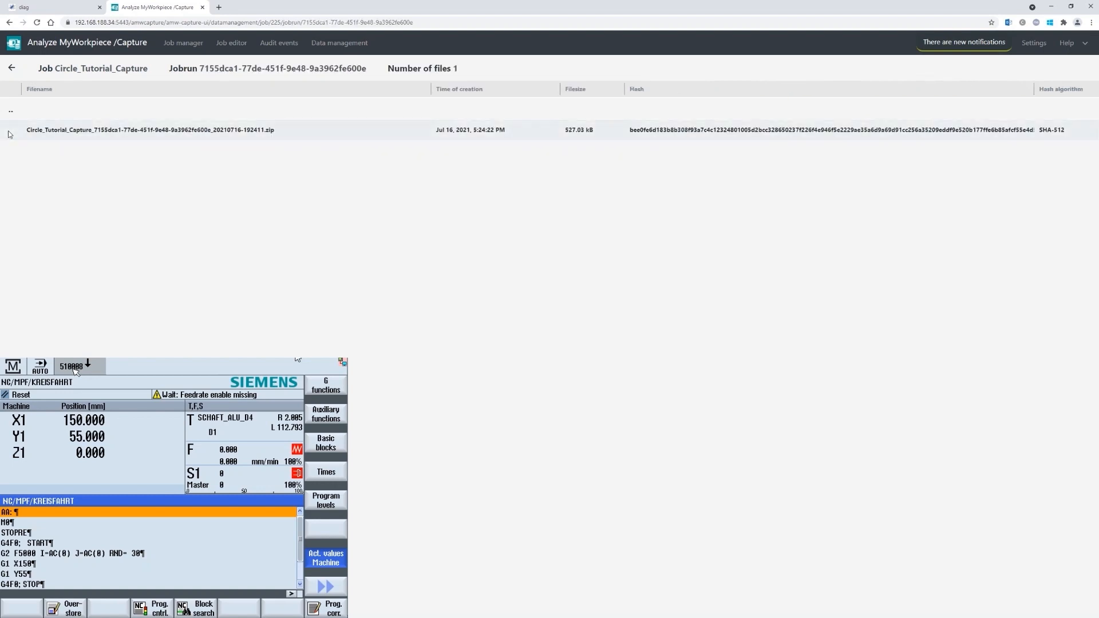
{"action": "left_click", "coordinate": [11, 68]}
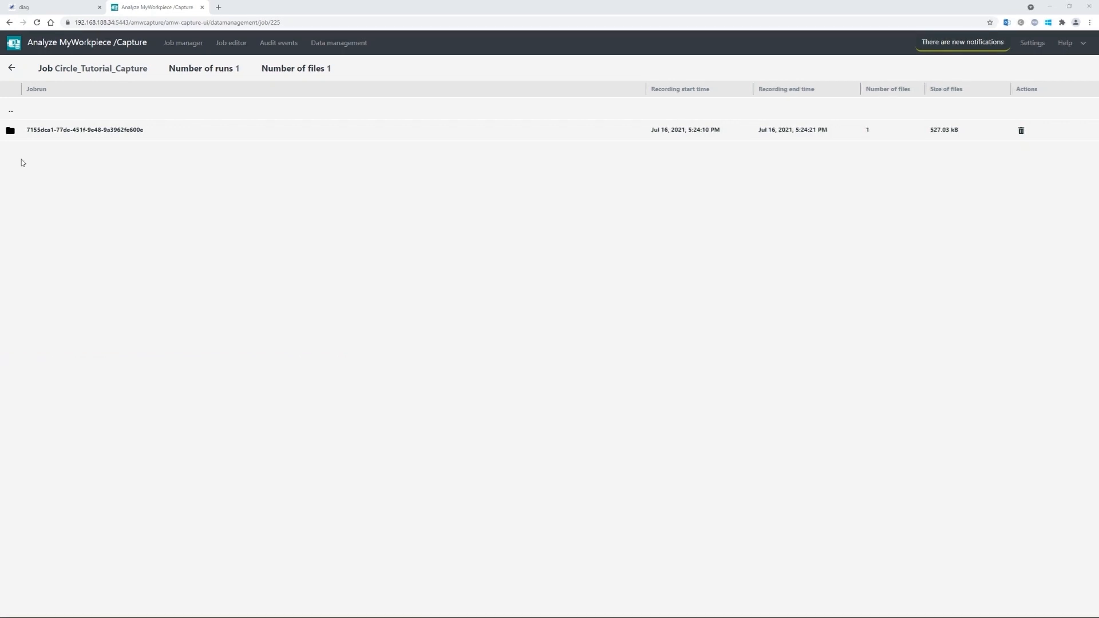
- Switch between Job manager and Data management to refresh the list to 3 job runs, 1.07 MB
{"action": "left_click", "coordinate": [183, 44]}
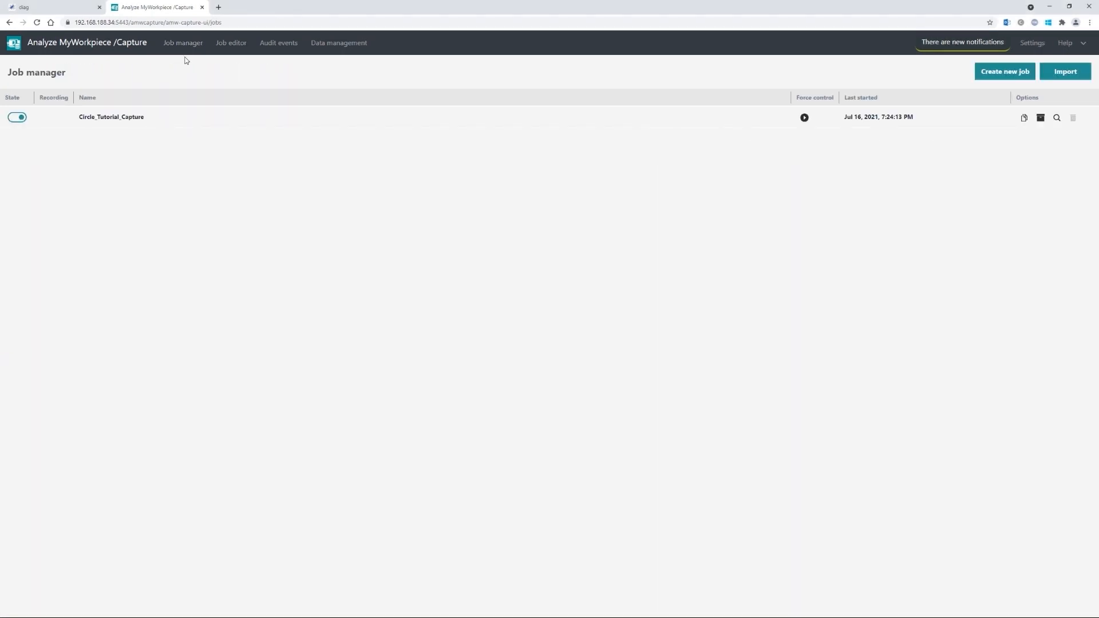
{"action": "left_click", "coordinate": [334, 45]}
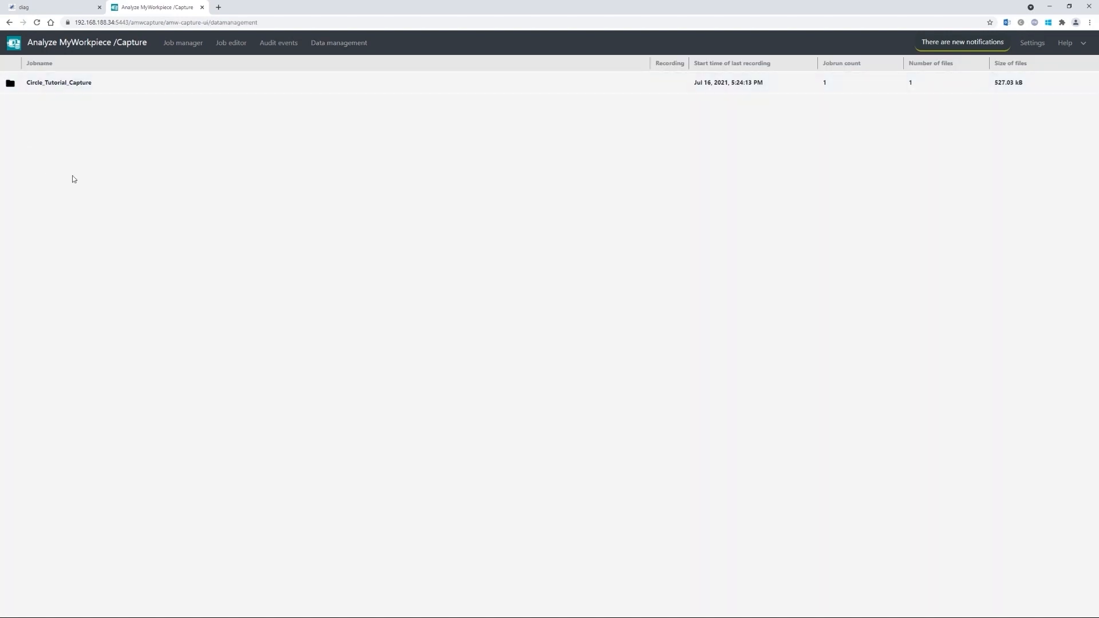
{"action": "left_click", "coordinate": [175, 46]}
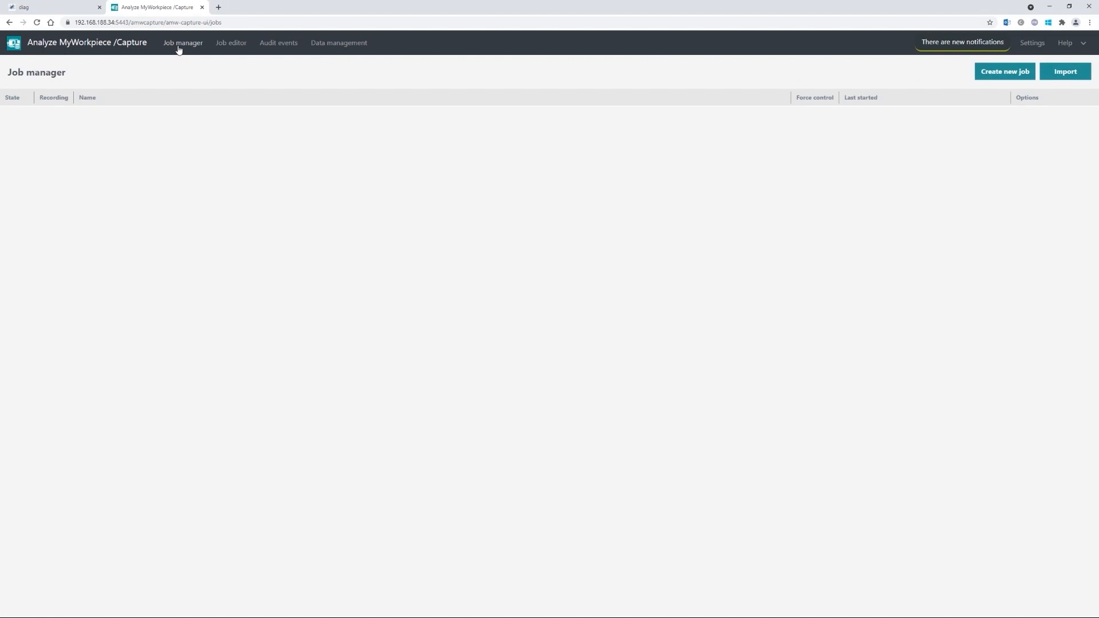
{"action": "left_click", "coordinate": [337, 46]}
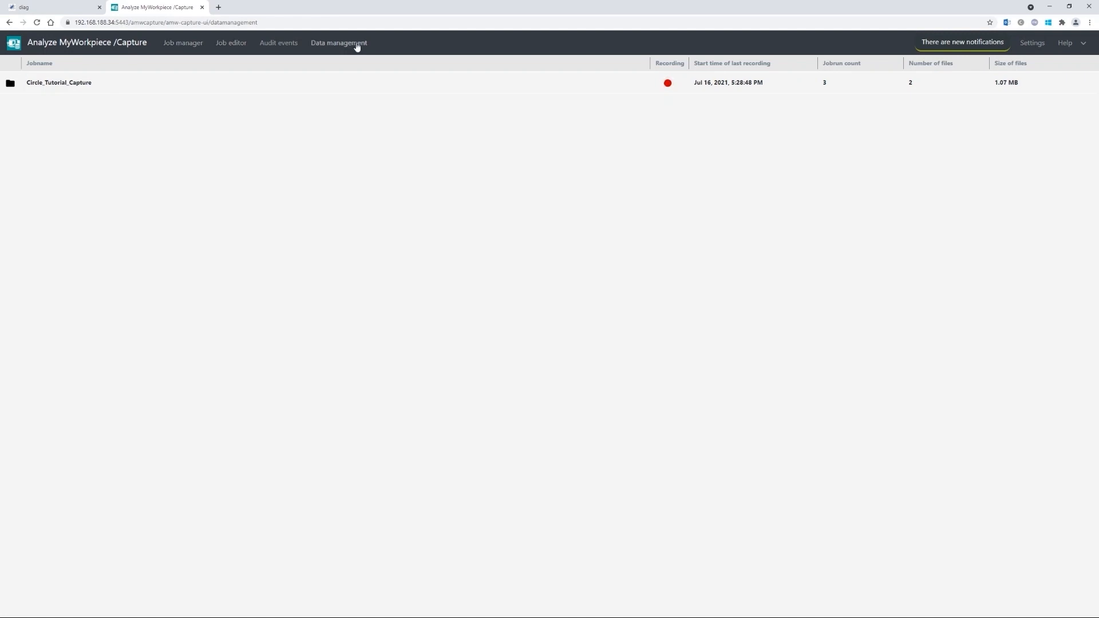
- Review the 13 recorded runs of Circle_Tutorial_Capture, then return to the Data management job list
{"action": "left_click", "coordinate": [10, 86]}
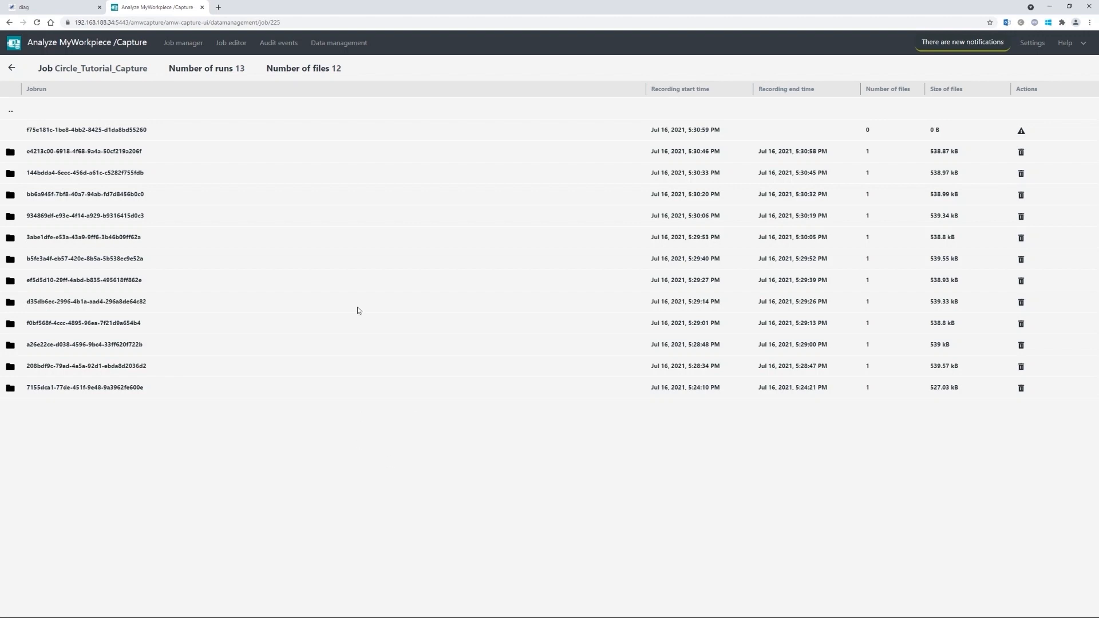
{"action": "left_click", "coordinate": [339, 44]}
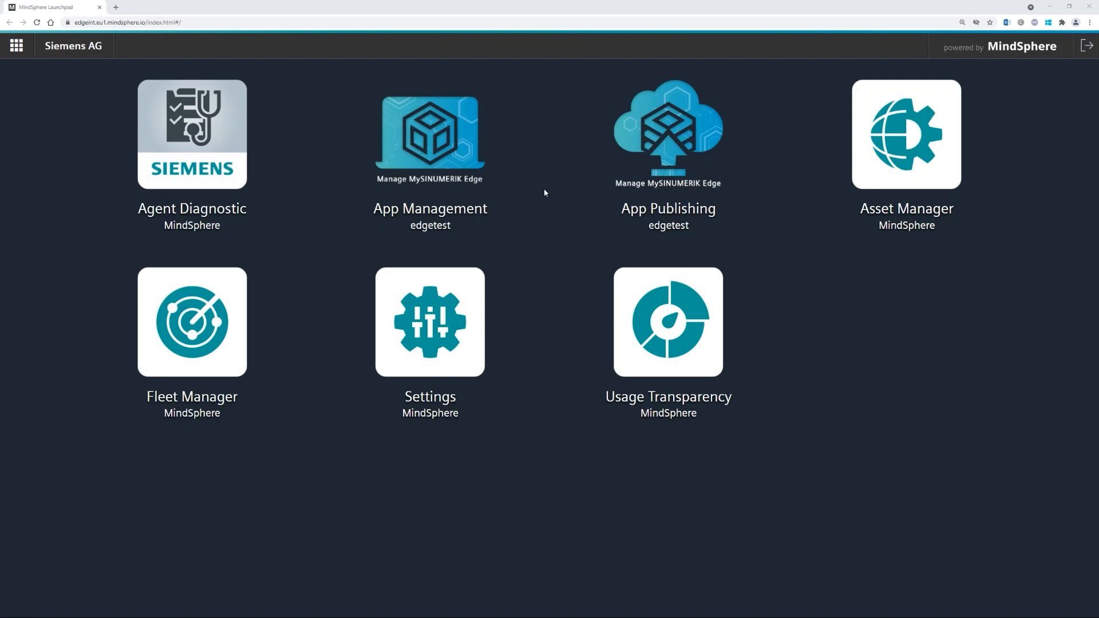
- Find amwmonitor by searching 'amw', choose release 2.0.2-96, accept the terms and save it to Edge_App_Tutorials
{"action": "left_click", "coordinate": [450, 127]}
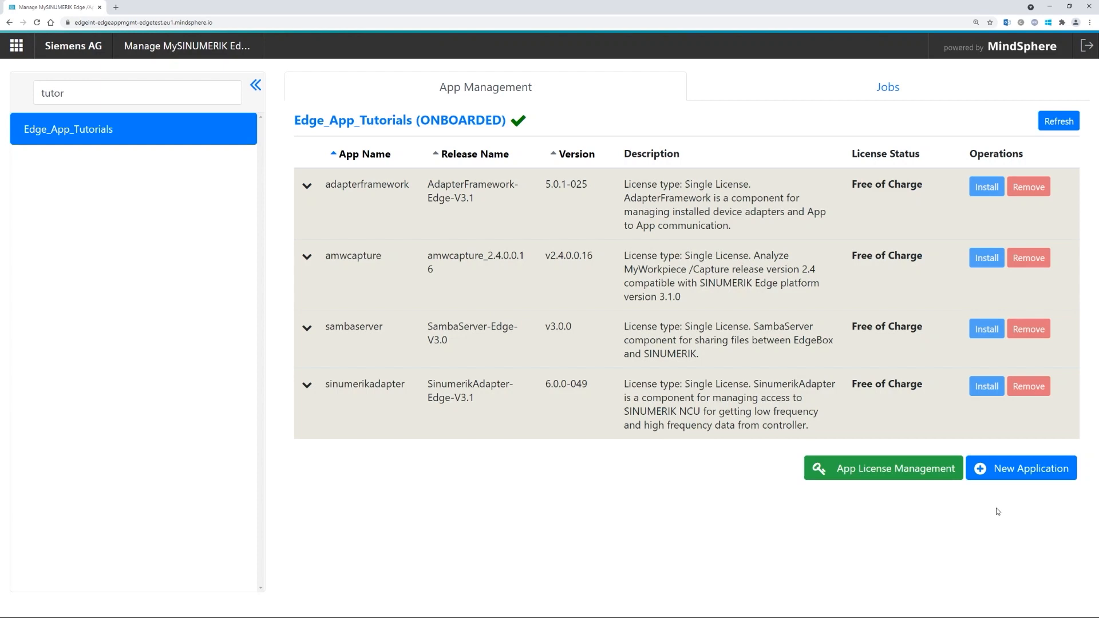
{"action": "left_click", "coordinate": [1016, 468]}
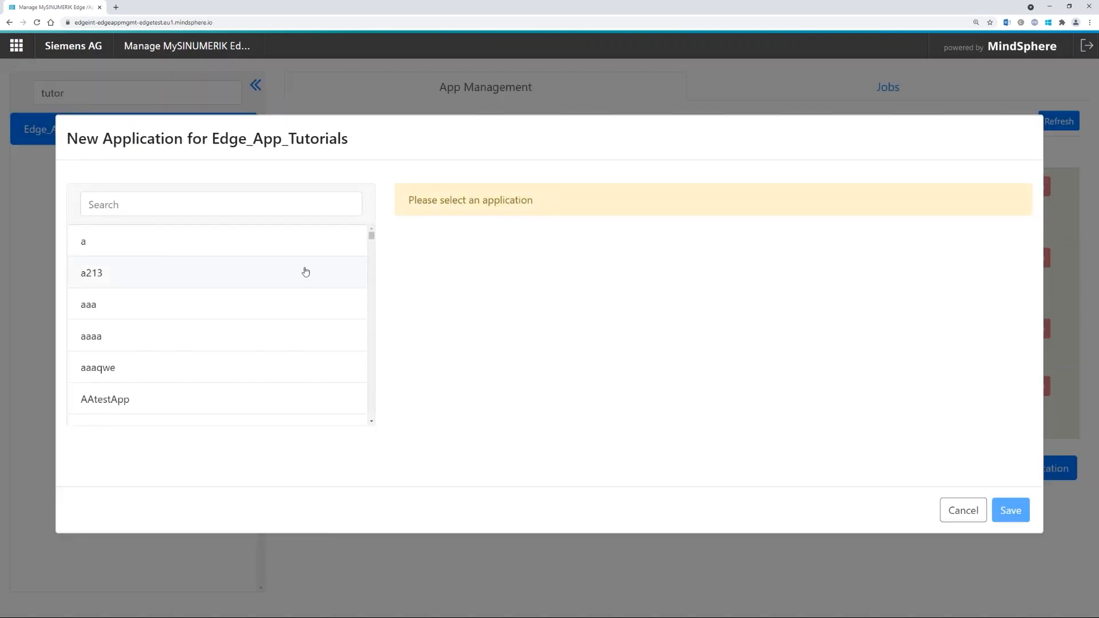
{"action": "left_click", "coordinate": [203, 204]}
{"action": "type", "text": "amw"}
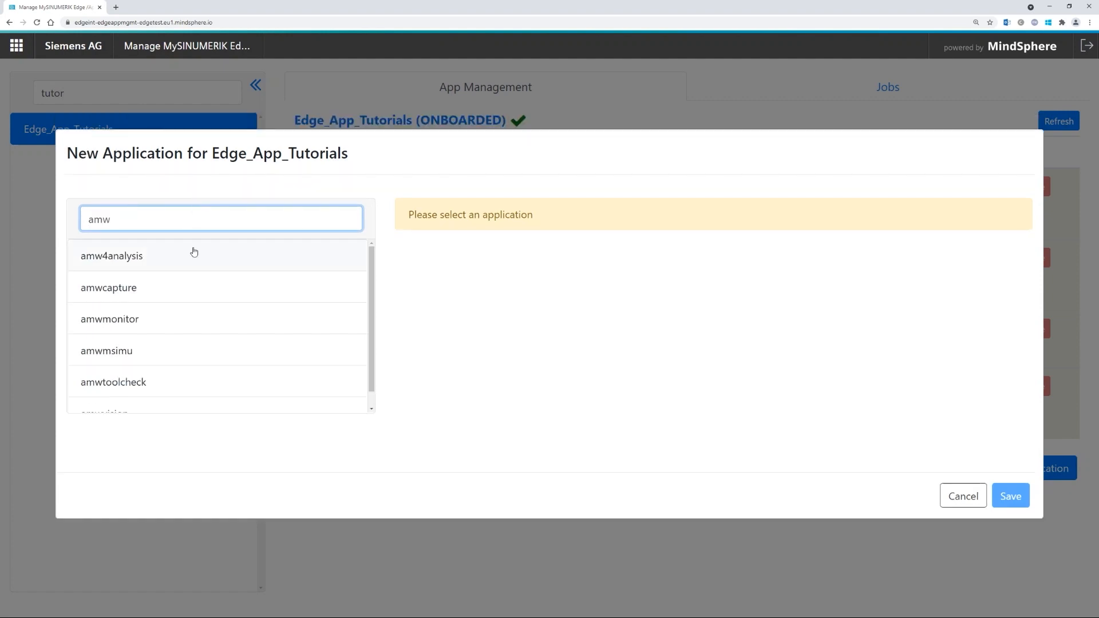
{"action": "left_click", "coordinate": [169, 324]}
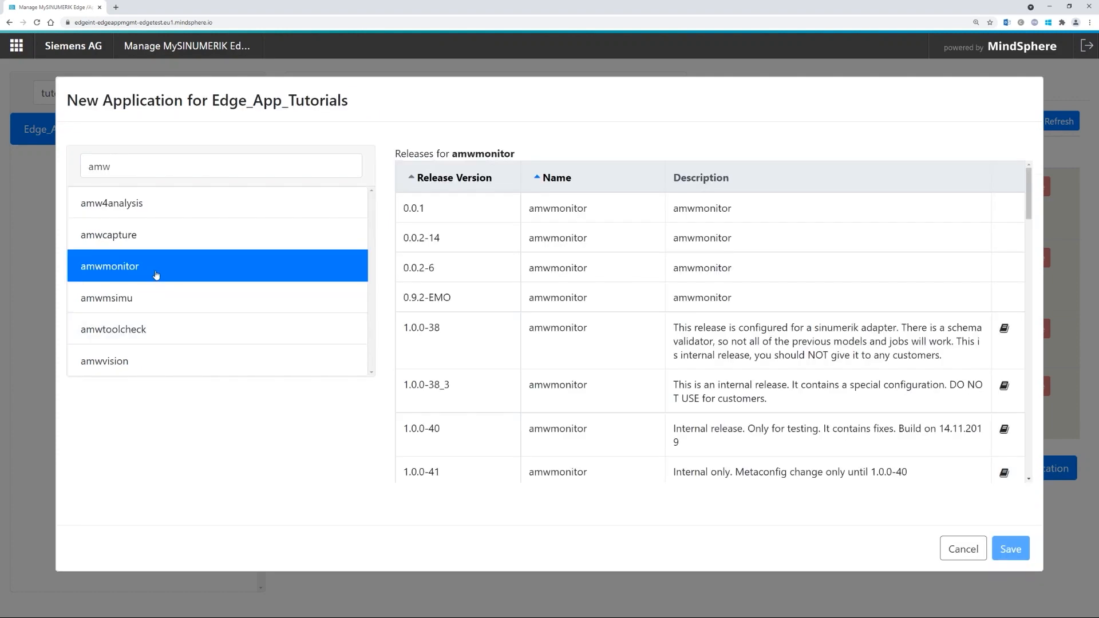
{"action": "scroll", "coordinate": [555, 324], "scroll_direction": "down", "scroll_amount": 10}
{"action": "scroll", "coordinate": [554, 324], "scroll_direction": "down", "scroll_amount": 8}
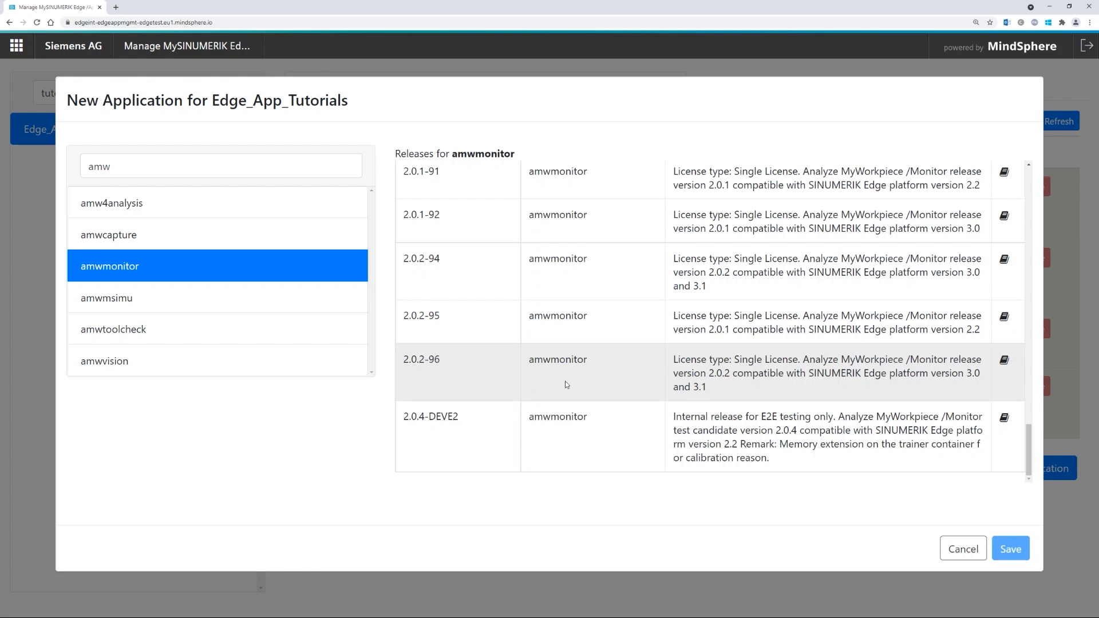
{"action": "left_click", "coordinate": [636, 384]}
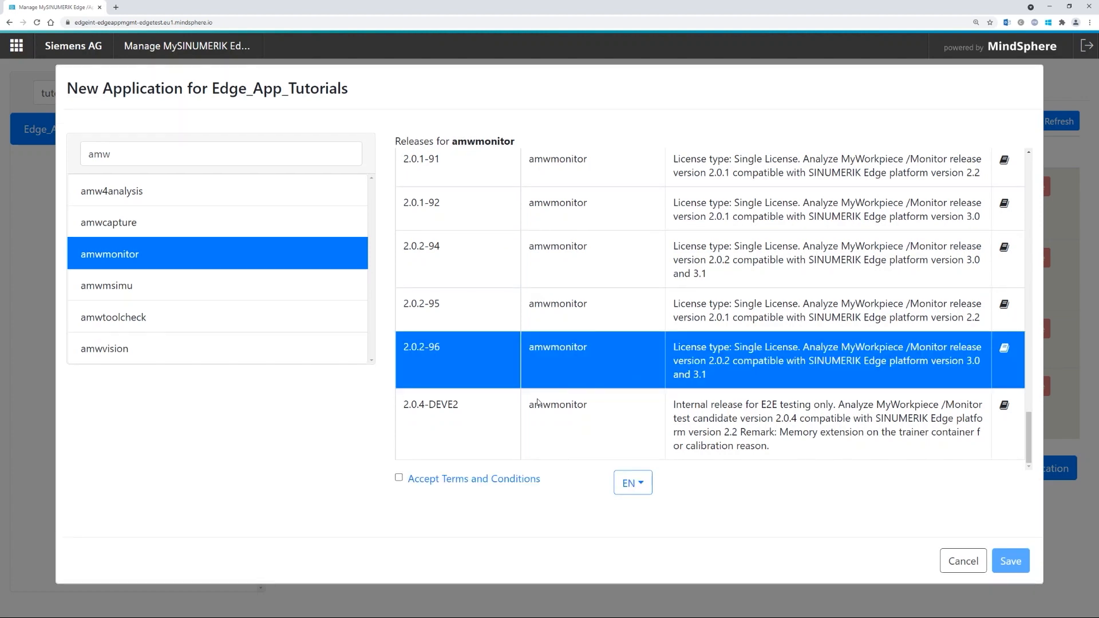
{"action": "left_click", "coordinate": [399, 478]}
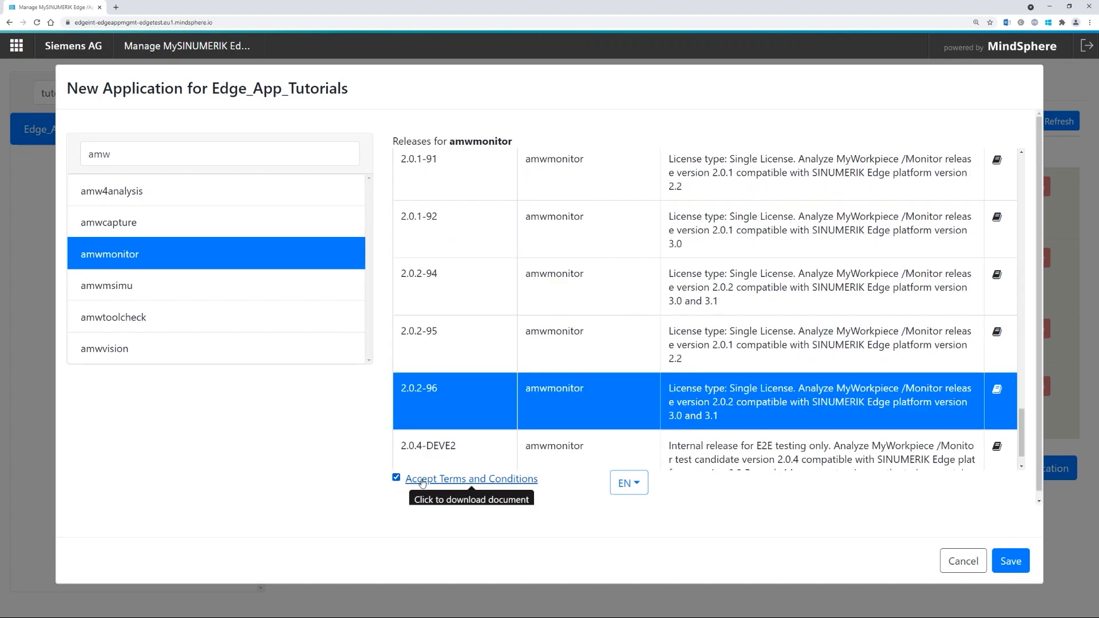
{"action": "left_click", "coordinate": [1011, 562]}
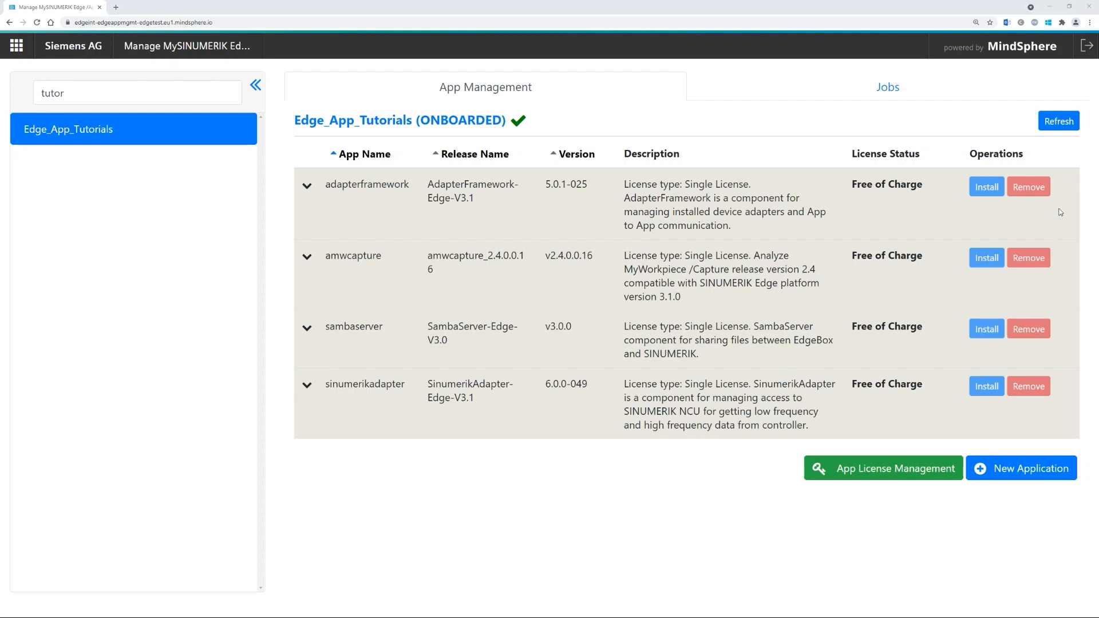
- Refresh the device's application list and install a confirmed amwmonitor instance
{"action": "left_click", "coordinate": [1057, 120]}
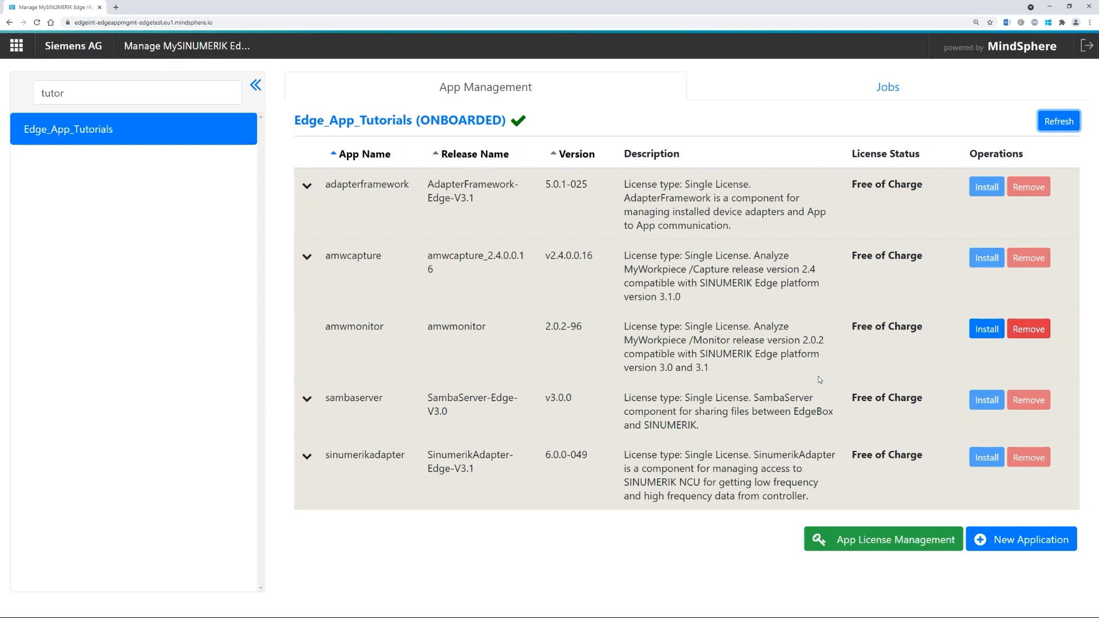
{"action": "left_click", "coordinate": [982, 330]}
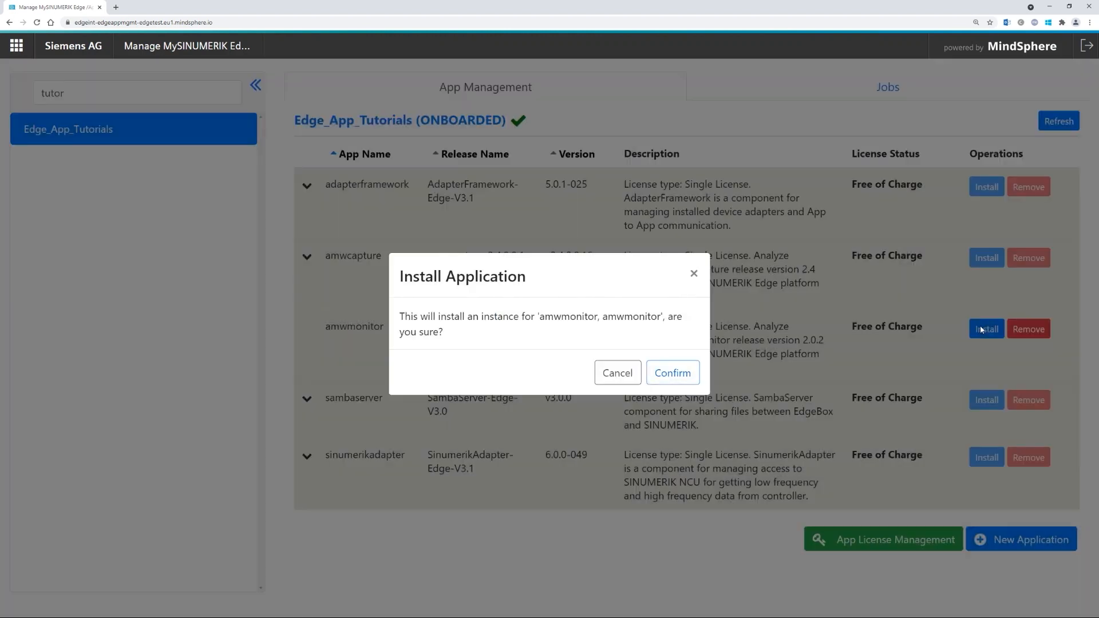
{"action": "left_click", "coordinate": [684, 369]}
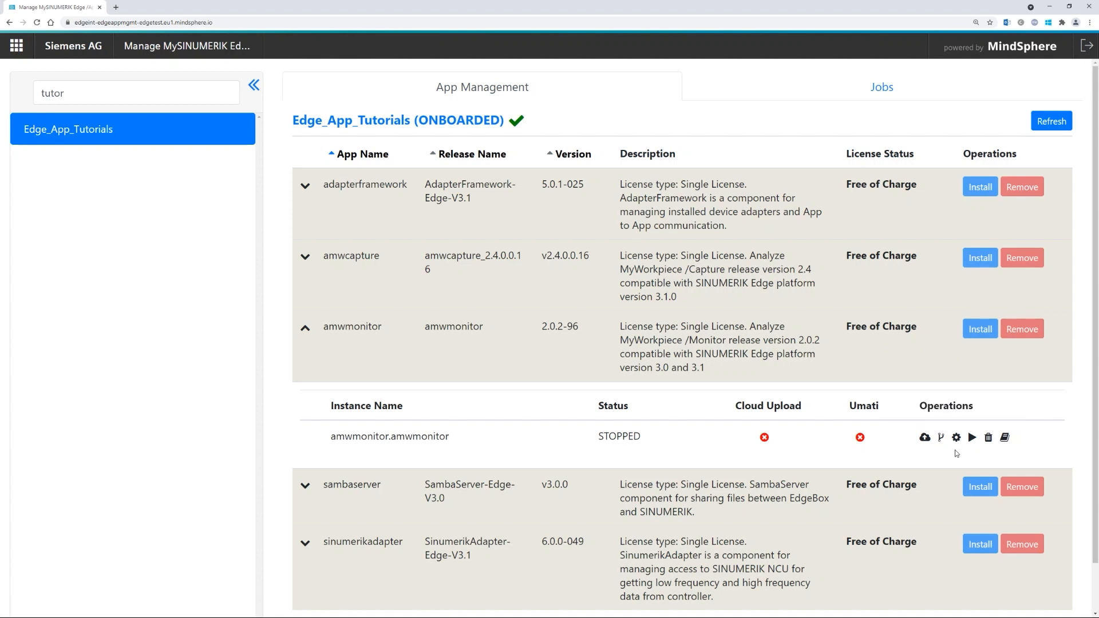
- Browse the new instance's documents: terms, installation, readme and DE/EN operating manuals
{"action": "left_click", "coordinate": [1006, 438]}
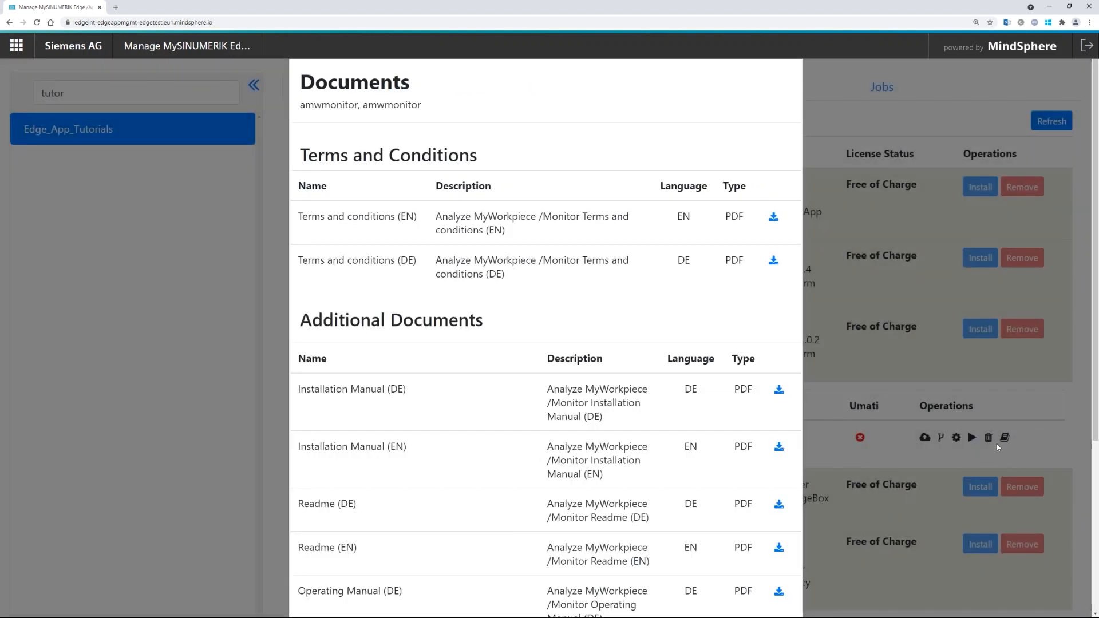
{"action": "scroll", "coordinate": [540, 451], "scroll_direction": "down", "scroll_amount": 1}
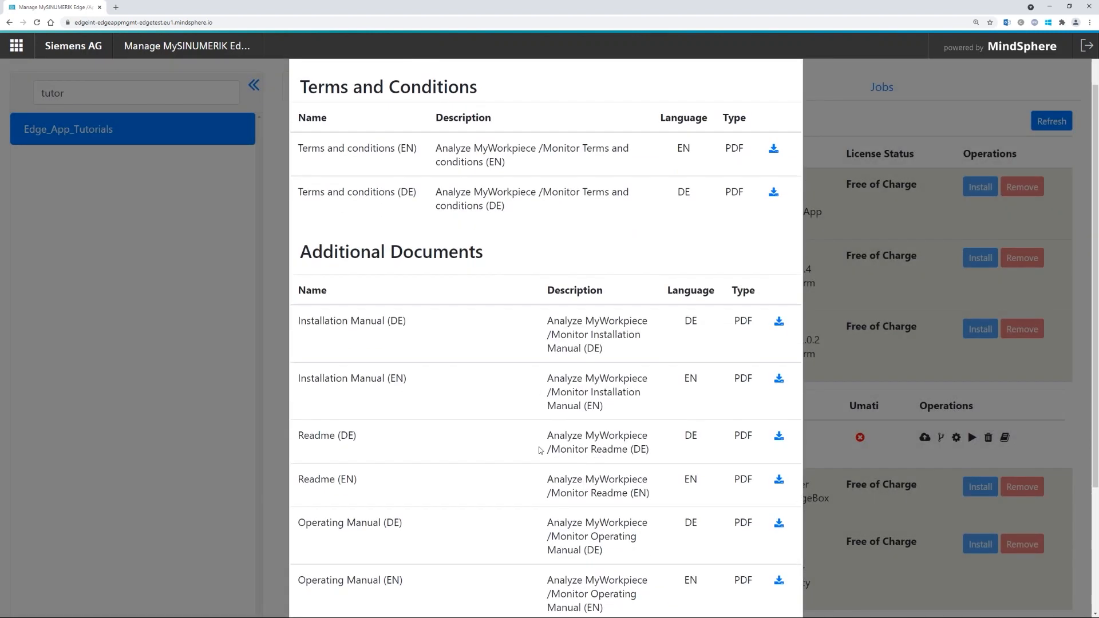
{"action": "scroll", "coordinate": [515, 435], "scroll_direction": "down", "scroll_amount": 1}
{"action": "scroll", "coordinate": [398, 320], "scroll_direction": "down", "scroll_amount": 1}
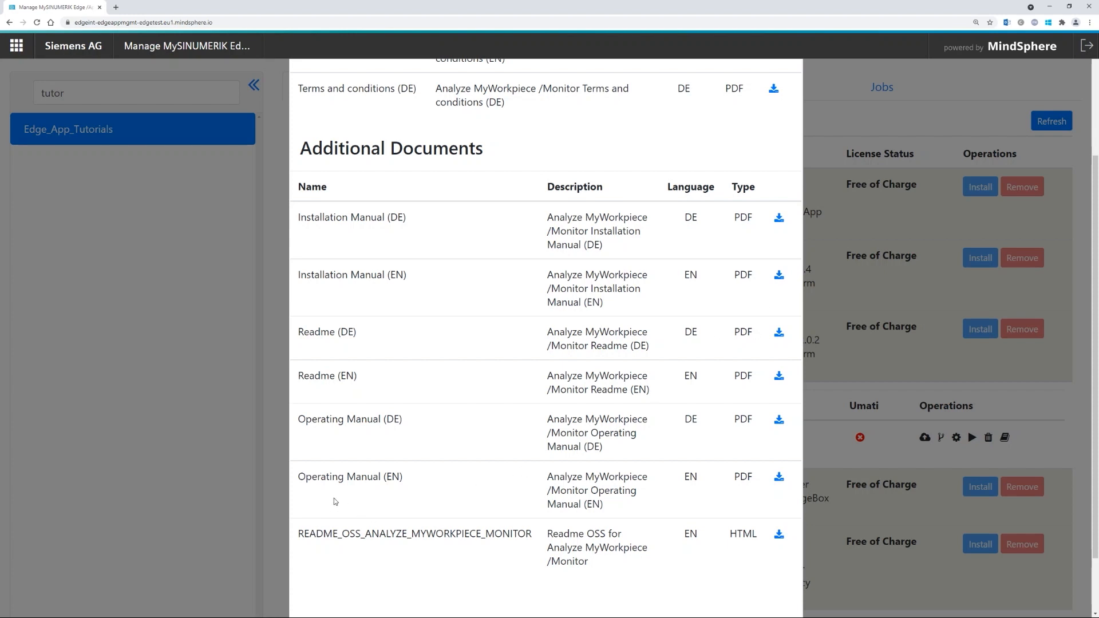
{"action": "scroll", "coordinate": [584, 449], "scroll_direction": "up", "scroll_amount": 1}
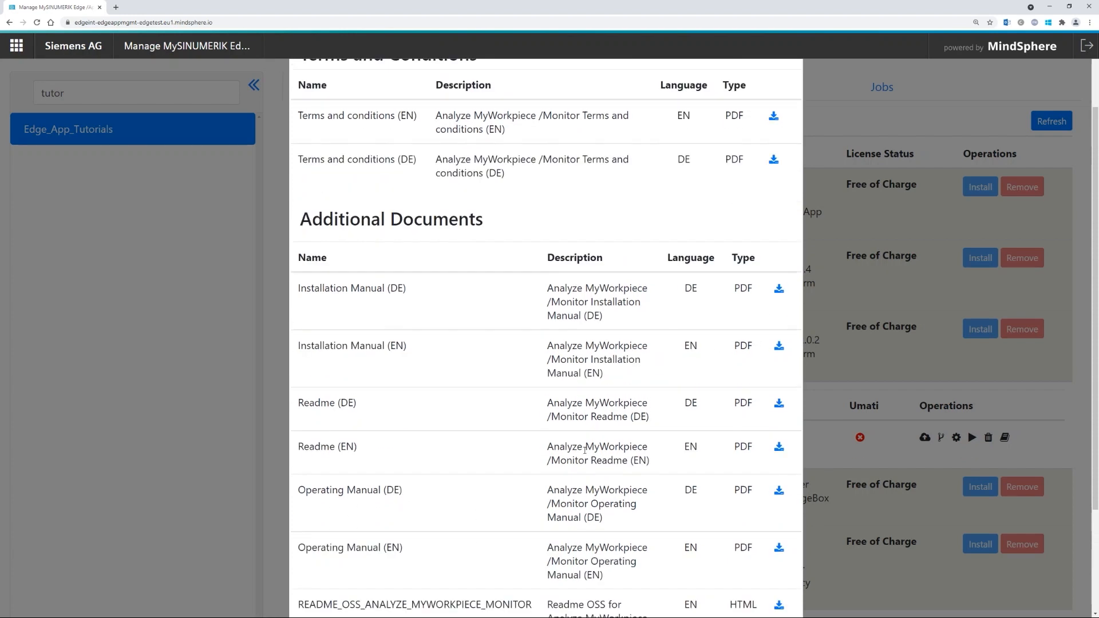
{"action": "scroll", "coordinate": [515, 476], "scroll_direction": "down", "scroll_amount": 1}
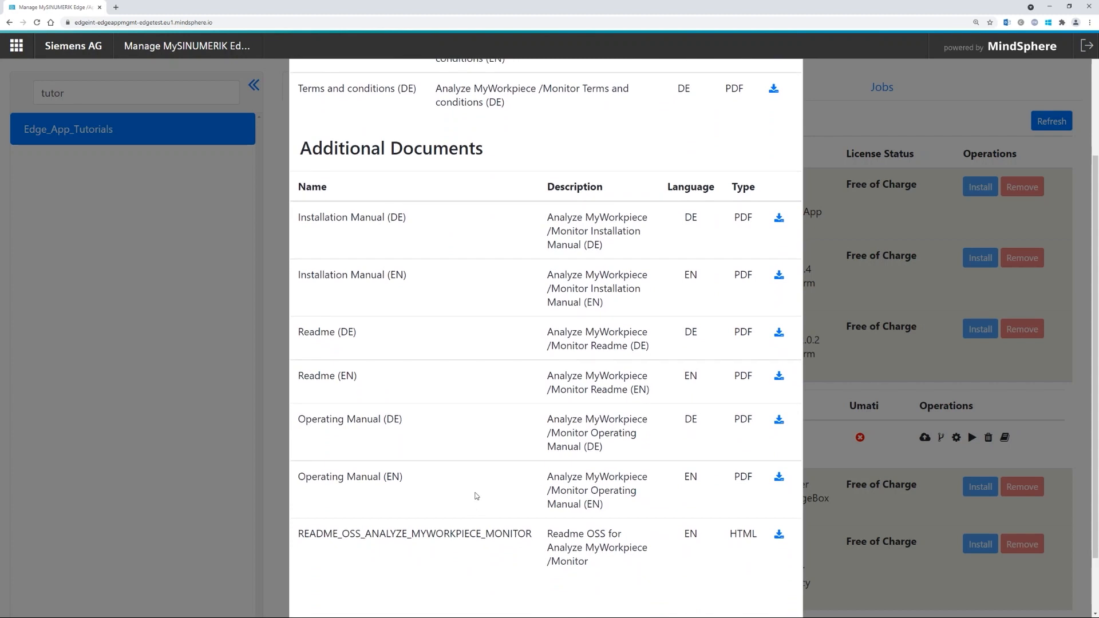
{"action": "scroll", "coordinate": [899, 355], "scroll_direction": "down", "scroll_amount": 1}
- Close the documents list and open the amwmonitor instance configuration in Config Edit
{"action": "left_click", "coordinate": [900, 355]}
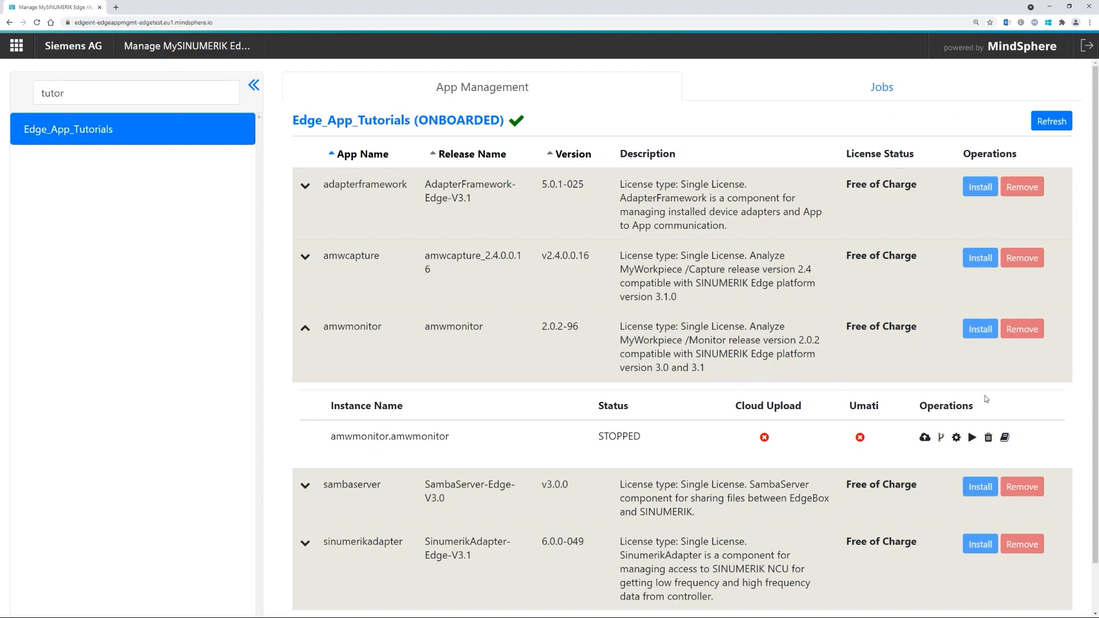
{"action": "left_click", "coordinate": [956, 438]}
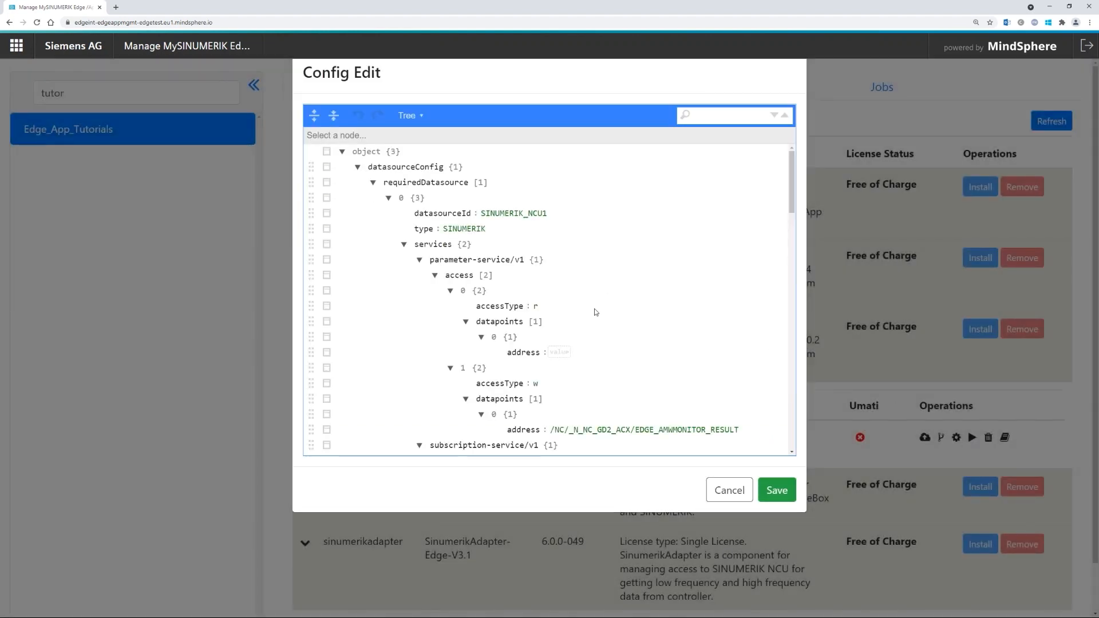
{"action": "left_click", "coordinate": [415, 116]}
- Switch Config Edit to Code mode and highlight the /EDGE_AMWMONITOR_RESULT write address on line 22
{"action": "left_click", "coordinate": [427, 165]}
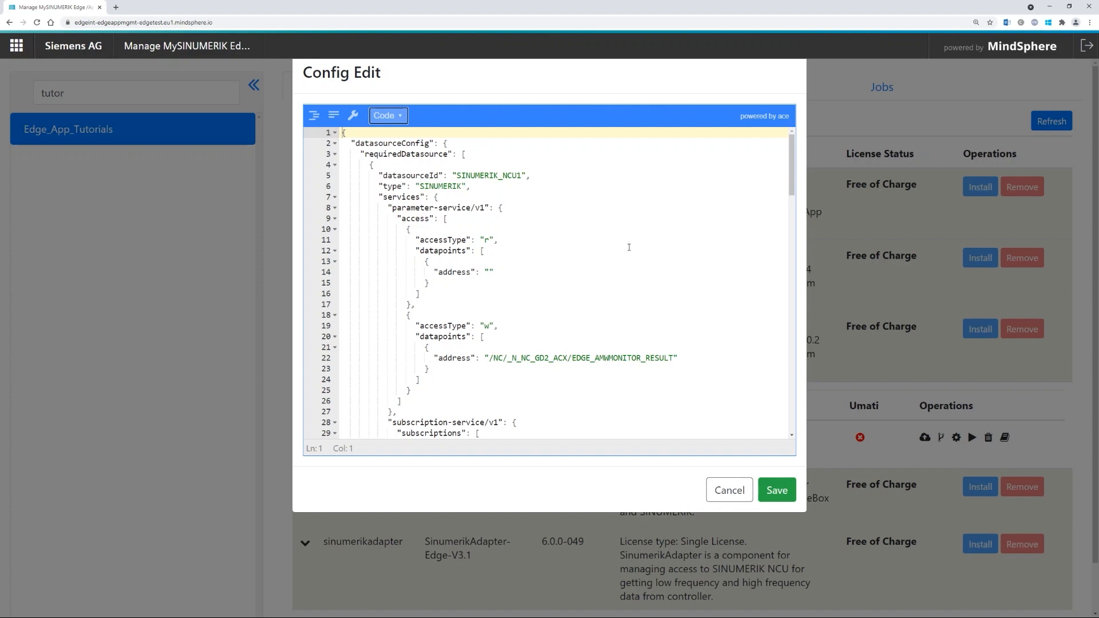
{"action": "double_click", "coordinate": [450, 357]}
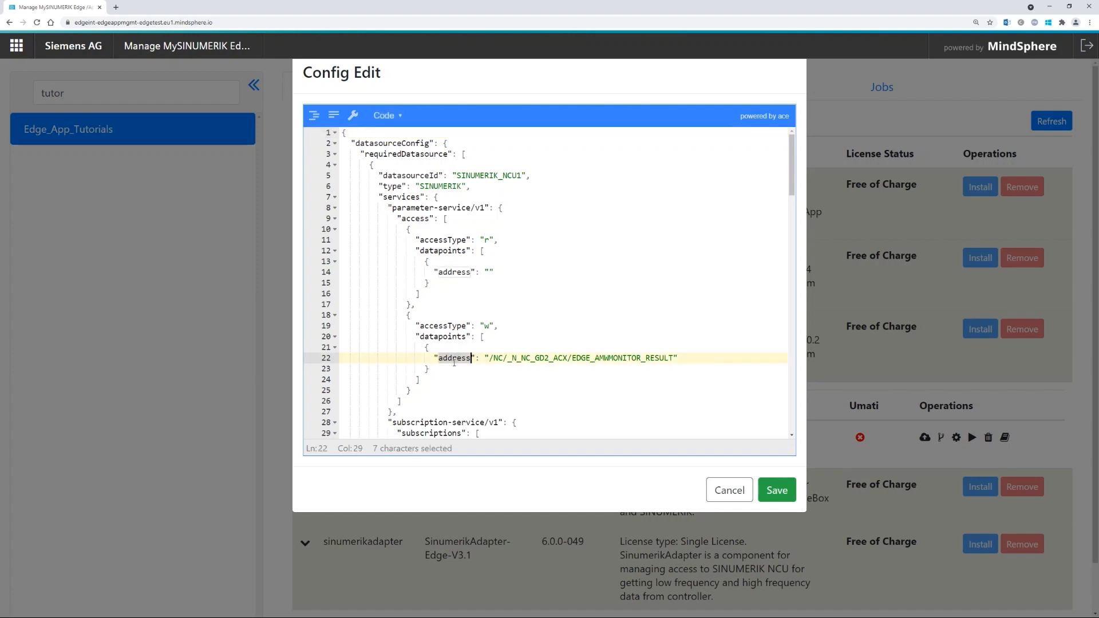
{"action": "left_click_drag", "start_coordinate": [674, 357], "coordinate": [569, 361]}
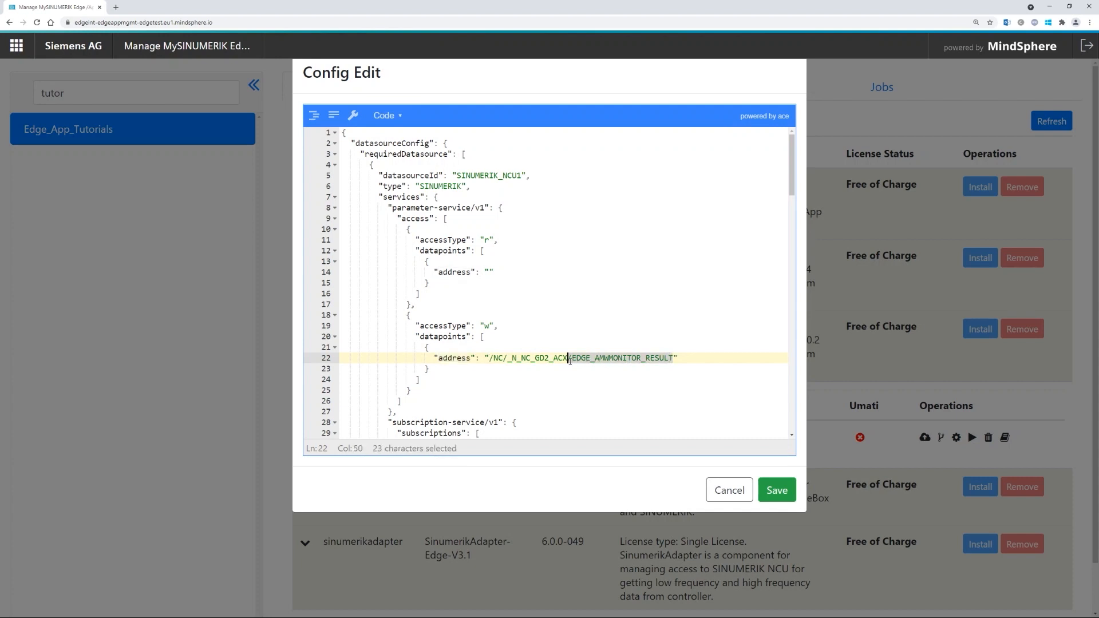
{"action": "left_click", "coordinate": [674, 358]}
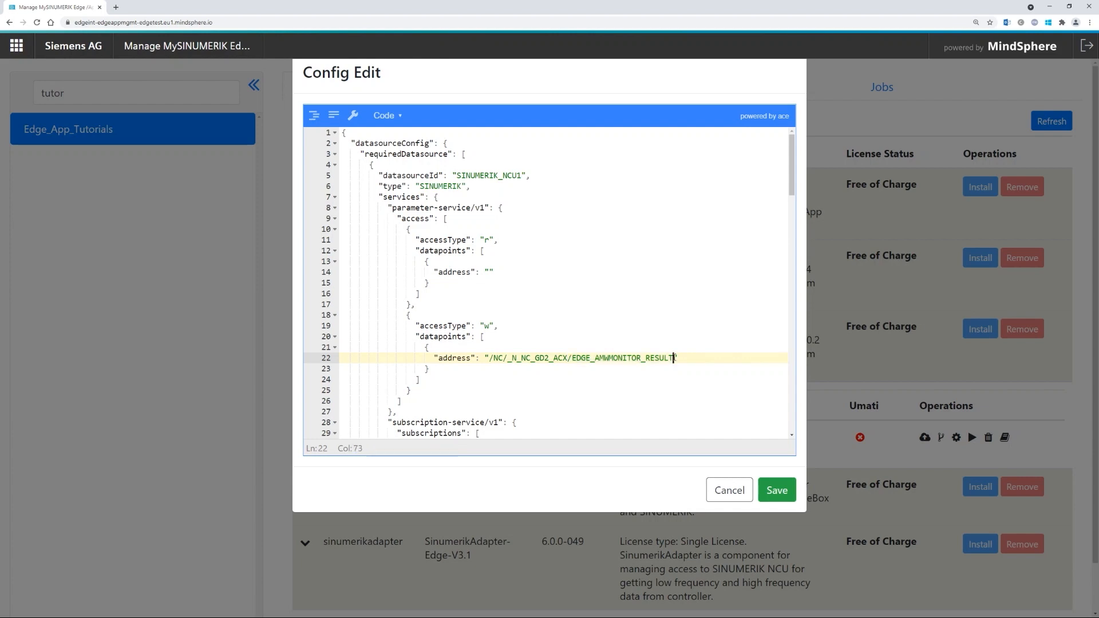
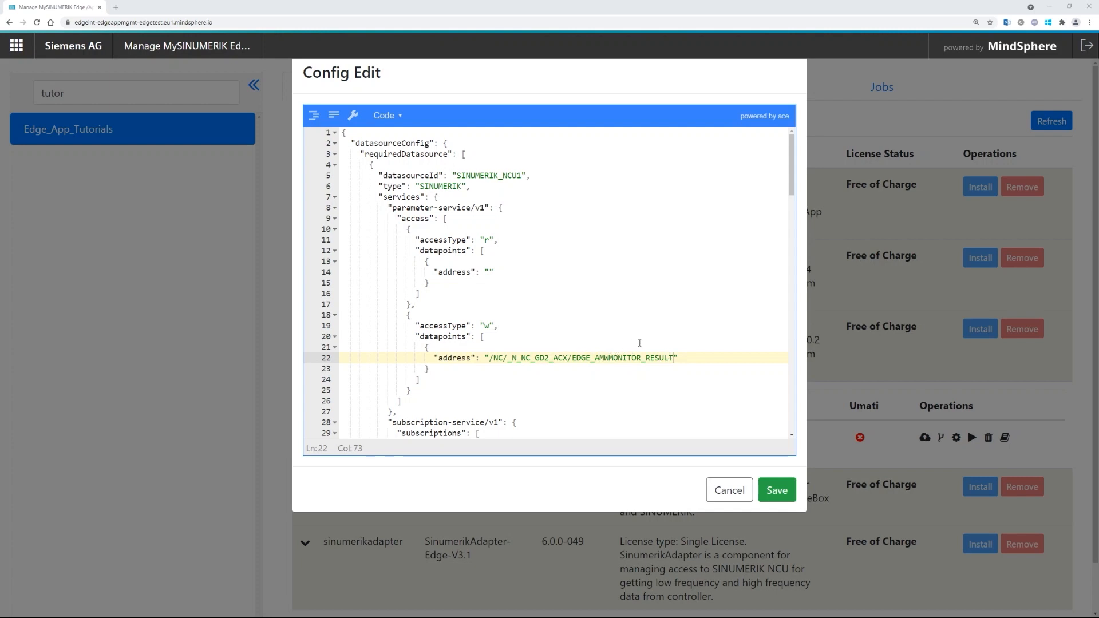
- Review the current configuration's write address, hf quality setting and ENC_POS|1 datapoint
{"action": "double_click", "coordinate": [651, 359]}
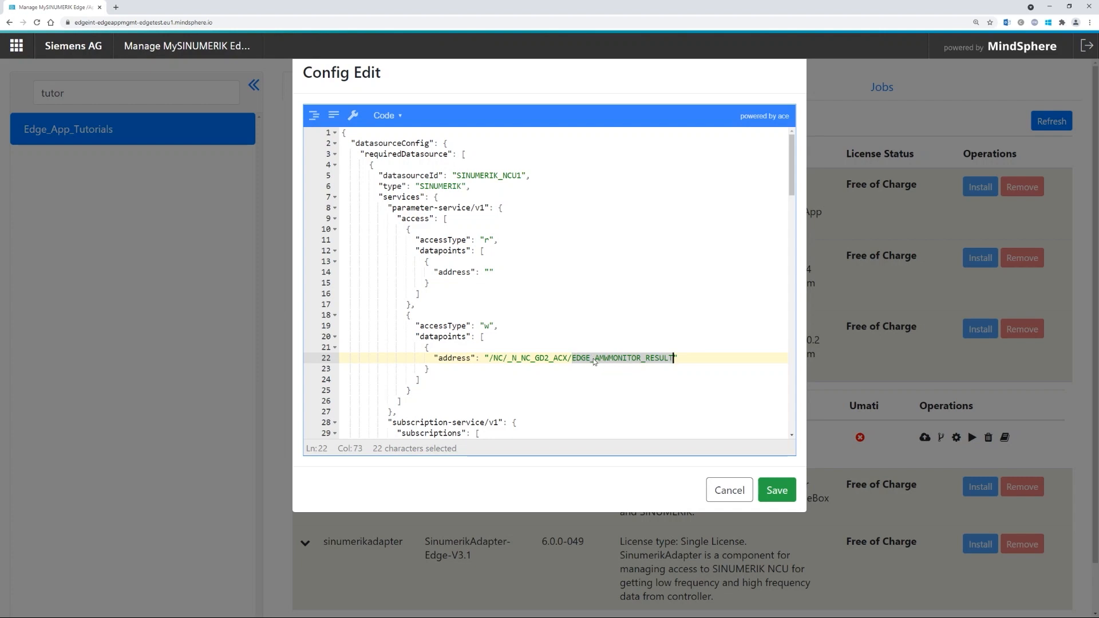
{"action": "scroll", "coordinate": [593, 359], "scroll_direction": "down", "scroll_amount": 3}
{"action": "scroll", "coordinate": [543, 324], "scroll_direction": "down", "scroll_amount": 2}
{"action": "left_click", "coordinate": [504, 272]}
{"action": "scroll", "coordinate": [486, 356], "scroll_direction": "down", "scroll_amount": 2}
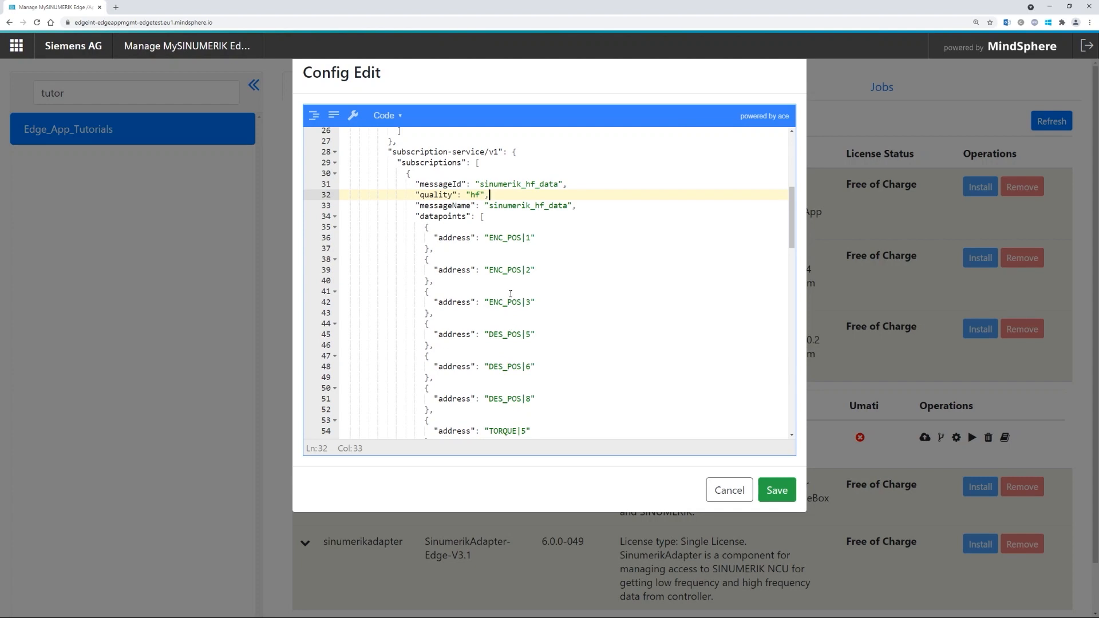
{"action": "scroll", "coordinate": [511, 294], "scroll_direction": "down", "scroll_amount": 1}
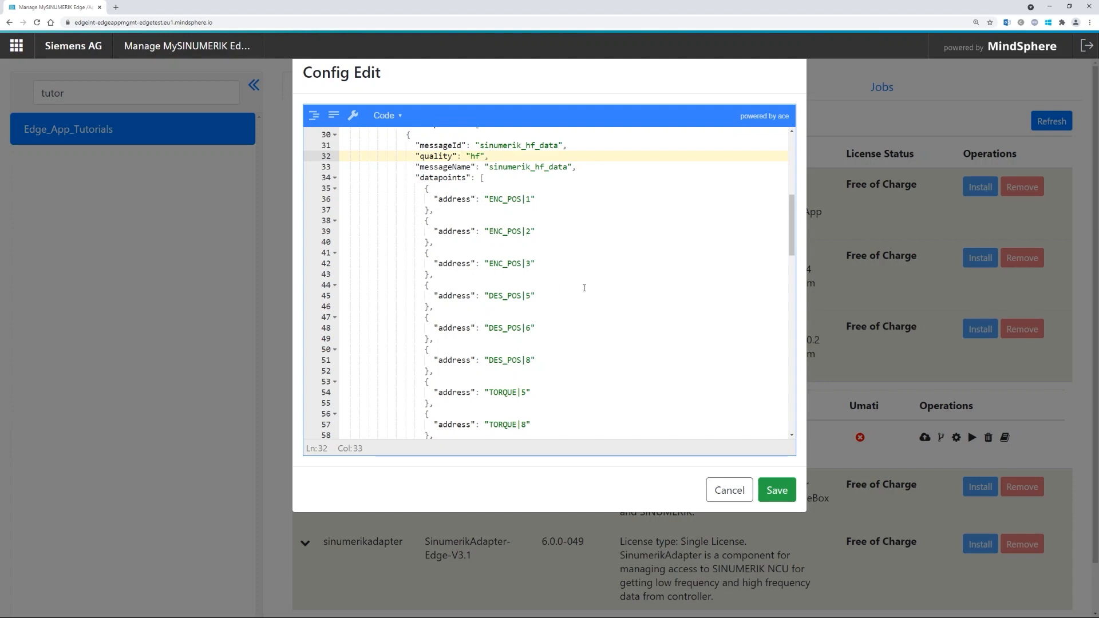
{"action": "scroll", "coordinate": [555, 219], "scroll_direction": "down", "scroll_amount": 1}
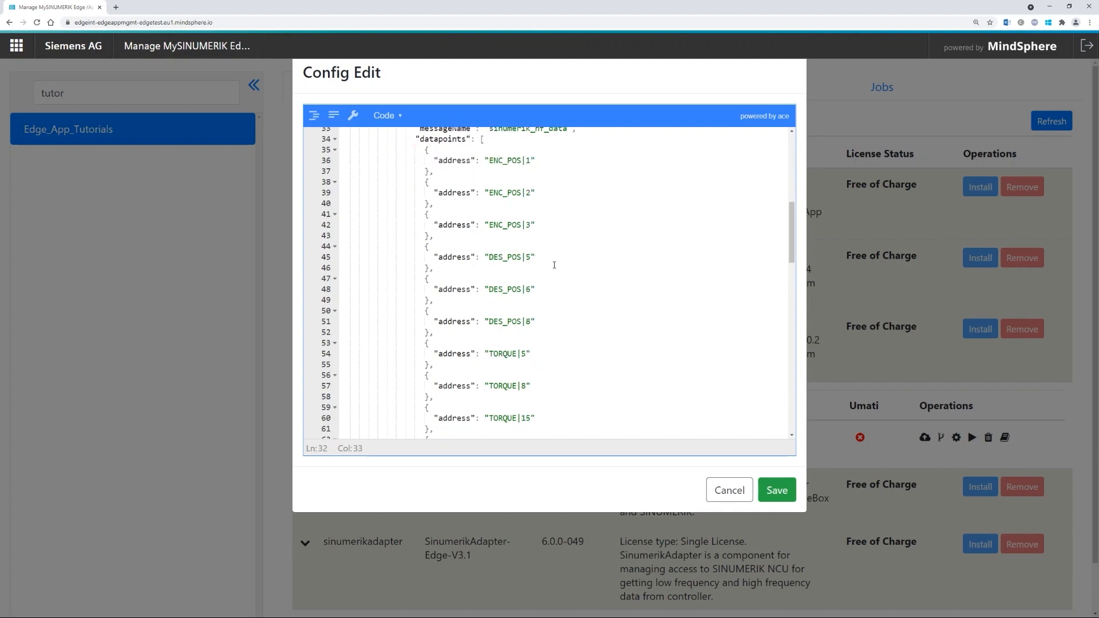
{"action": "scroll", "coordinate": [554, 267], "scroll_direction": "down", "scroll_amount": 4}
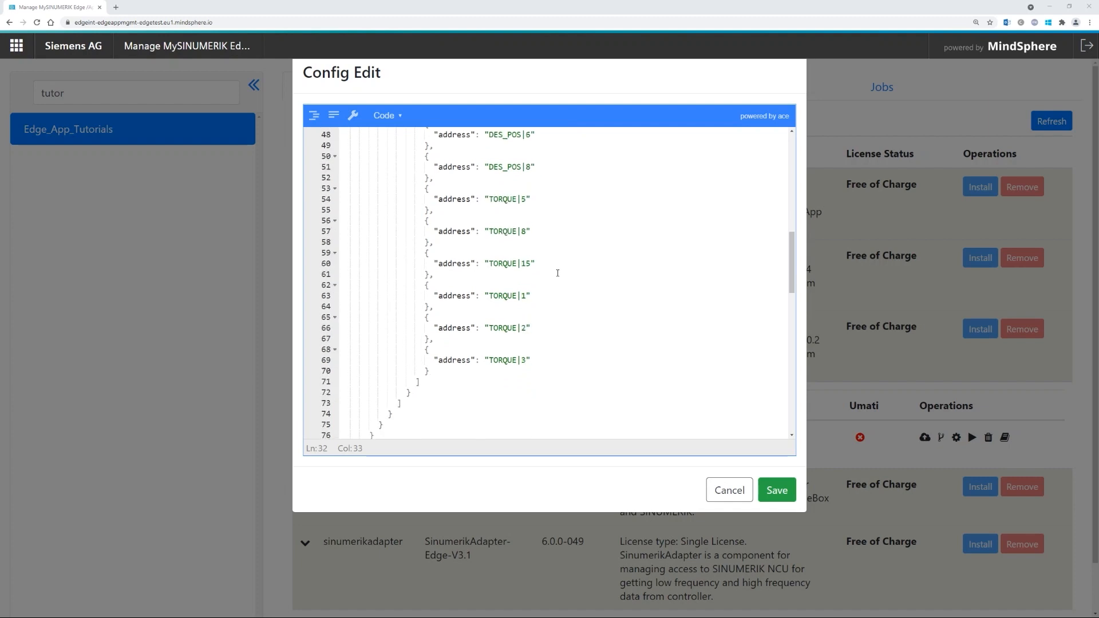
{"action": "scroll", "coordinate": [582, 305], "scroll_direction": "up", "scroll_amount": 6}
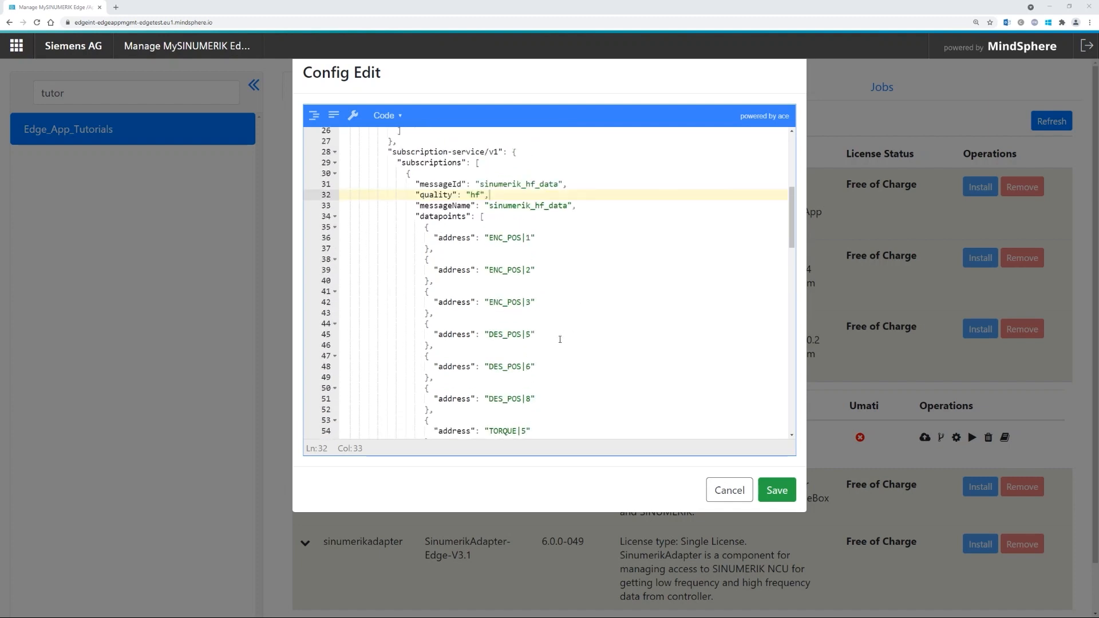
{"action": "scroll", "coordinate": [575, 293], "scroll_direction": "up", "scroll_amount": 1}
{"action": "scroll", "coordinate": [562, 274], "scroll_direction": "down", "scroll_amount": 1}
{"action": "scroll", "coordinate": [501, 353], "scroll_direction": "down", "scroll_amount": 1}
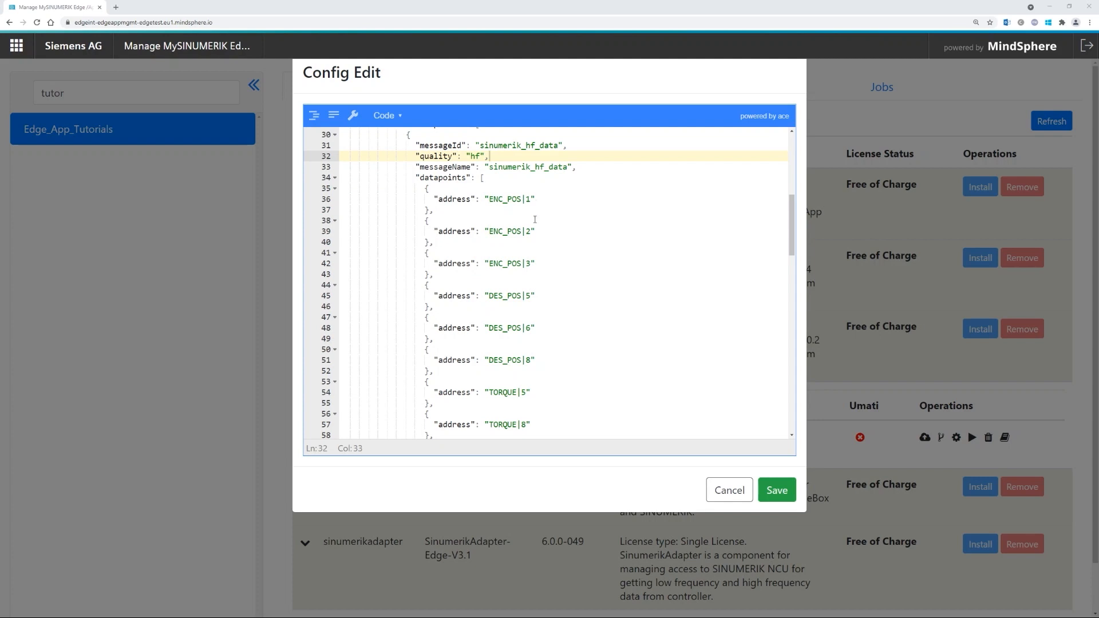
{"action": "left_click", "coordinate": [504, 198]}
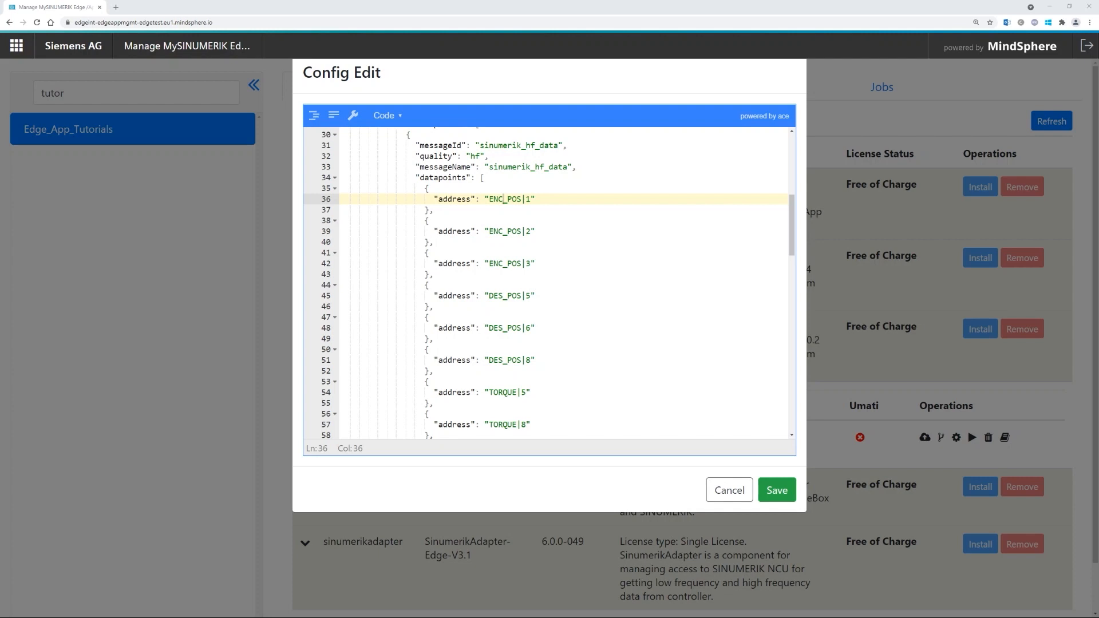
{"action": "scroll", "coordinate": [549, 284], "scroll_direction": "down", "scroll_amount": 3}
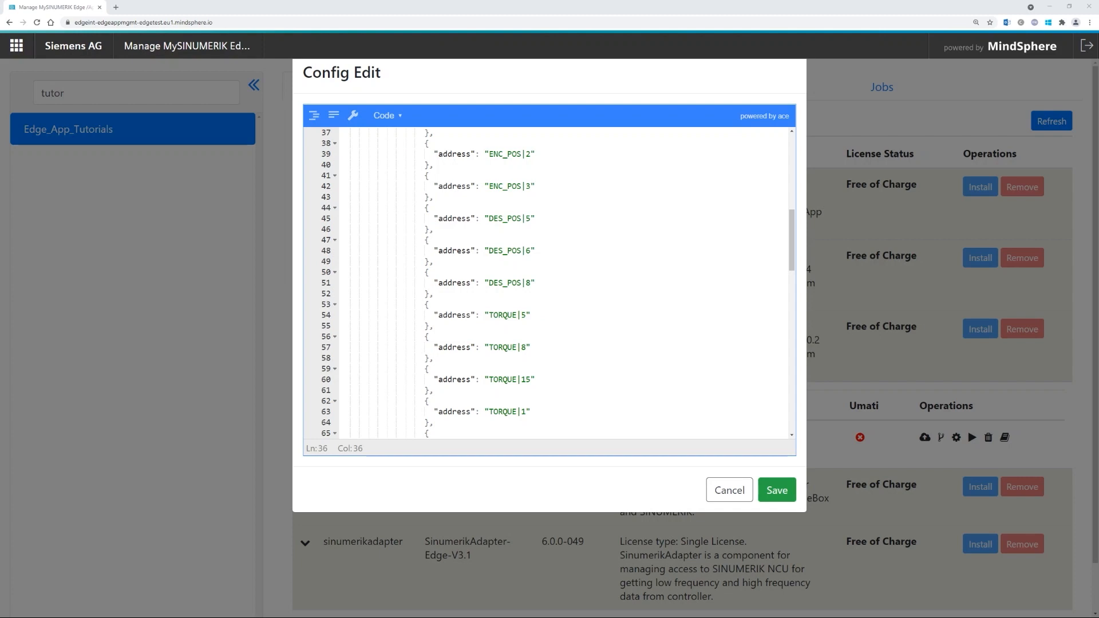
- Replace the entire Config Edit text with the new configuration and check DES_POS|2
{"action": "left_click", "coordinate": [509, 340]}
{"action": "key", "text": "ctrl+a"}
{"action": "key", "text": "ctrl+End"}
{"action": "scroll", "coordinate": [511, 347], "scroll_direction": "up", "scroll_amount": 18}
{"action": "left_click", "coordinate": [510, 293]}
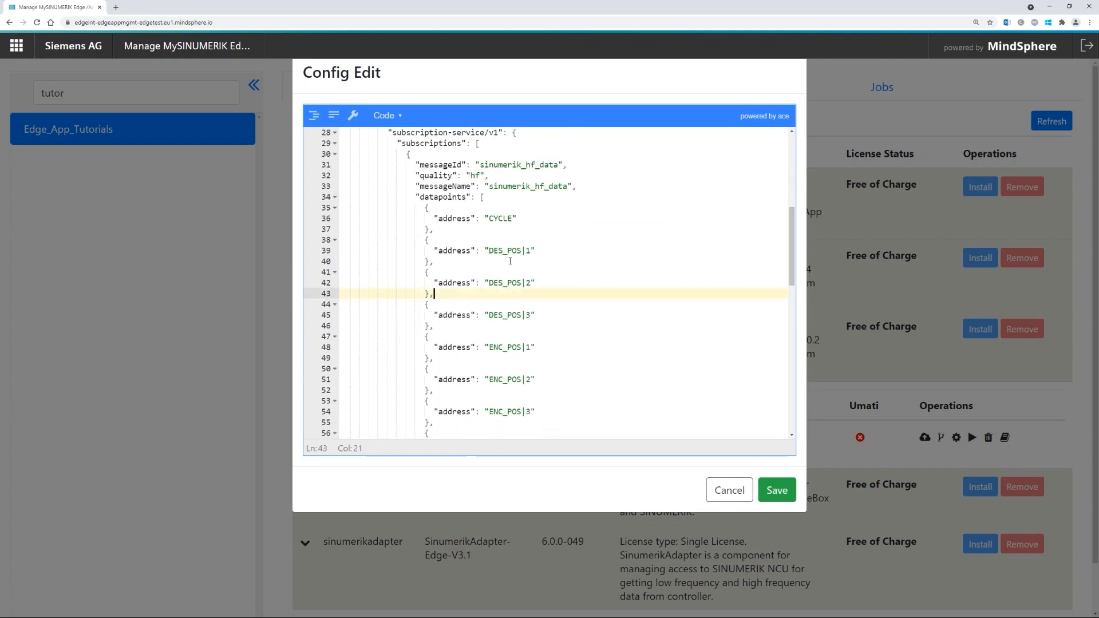
{"action": "scroll", "coordinate": [507, 240], "scroll_direction": "down", "scroll_amount": 3}
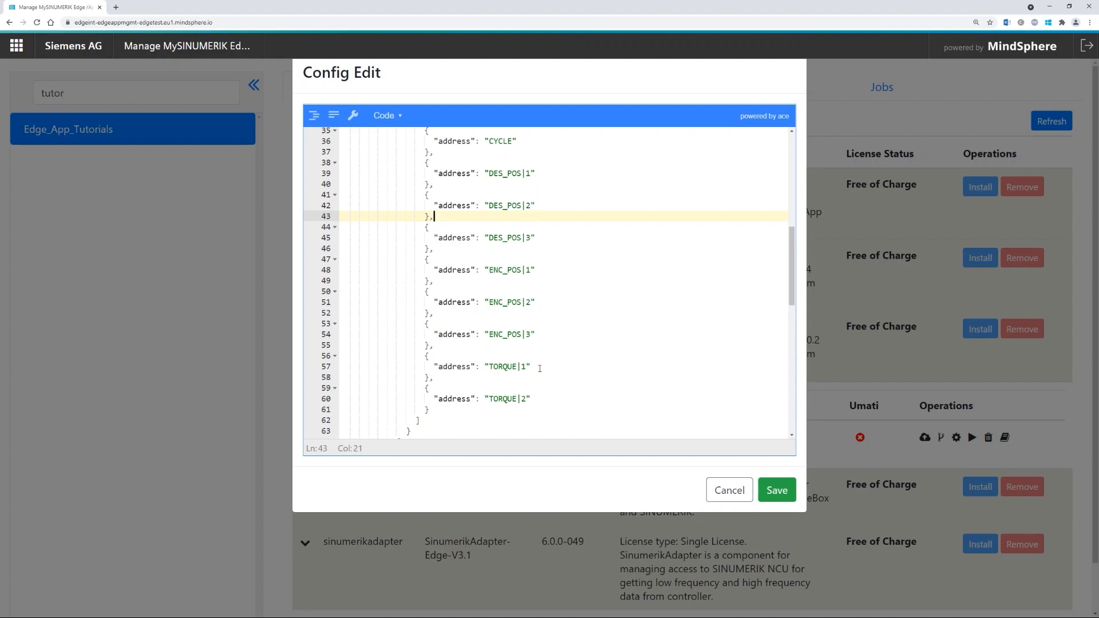
{"action": "scroll", "coordinate": [516, 391], "scroll_direction": "up", "scroll_amount": 1}
{"action": "scroll", "coordinate": [514, 391], "scroll_direction": "down", "scroll_amount": 1}
- Check the new TORQUE|1, DES_POS|1–3 and ENC_POS|3 datapoint entries
{"action": "left_click", "coordinate": [535, 365]}
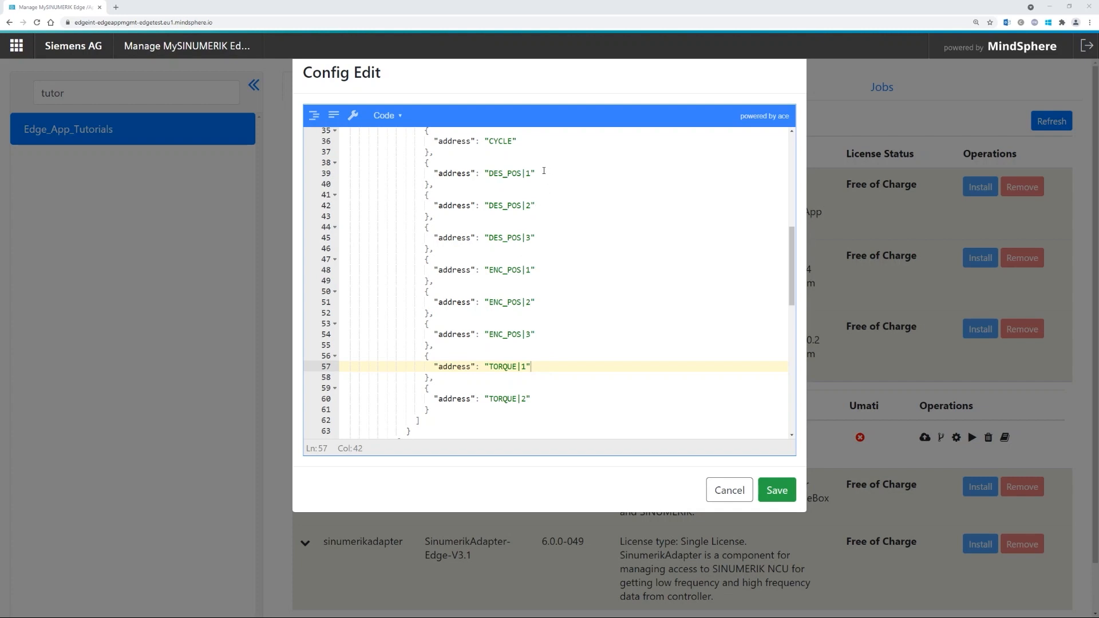
{"action": "left_click_drag", "start_coordinate": [416, 163], "coordinate": [554, 241]}
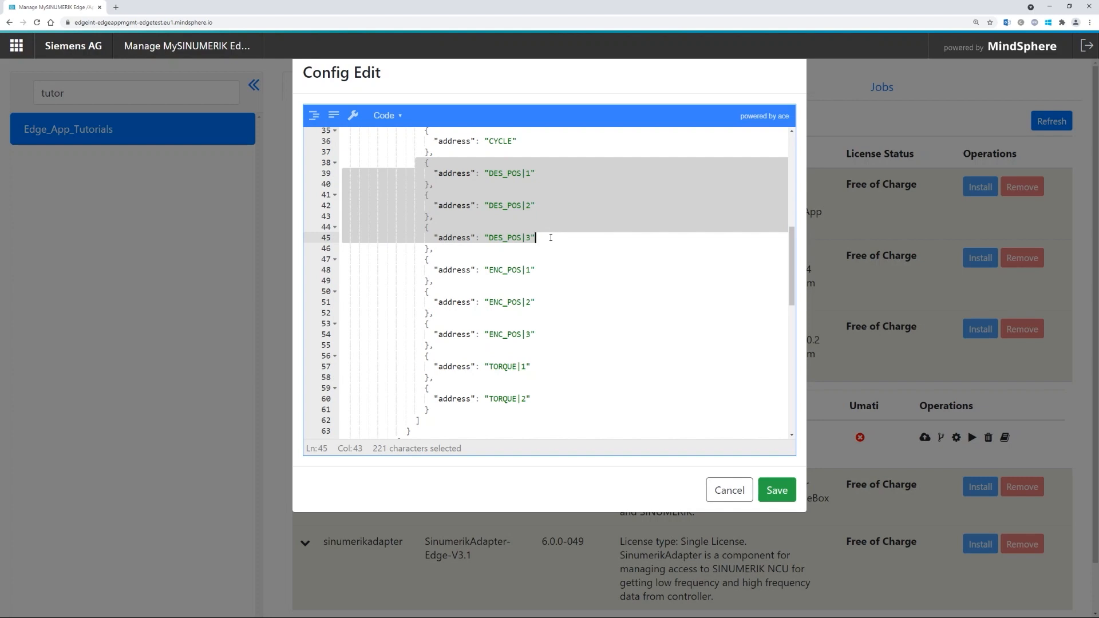
{"action": "left_click", "coordinate": [546, 238]}
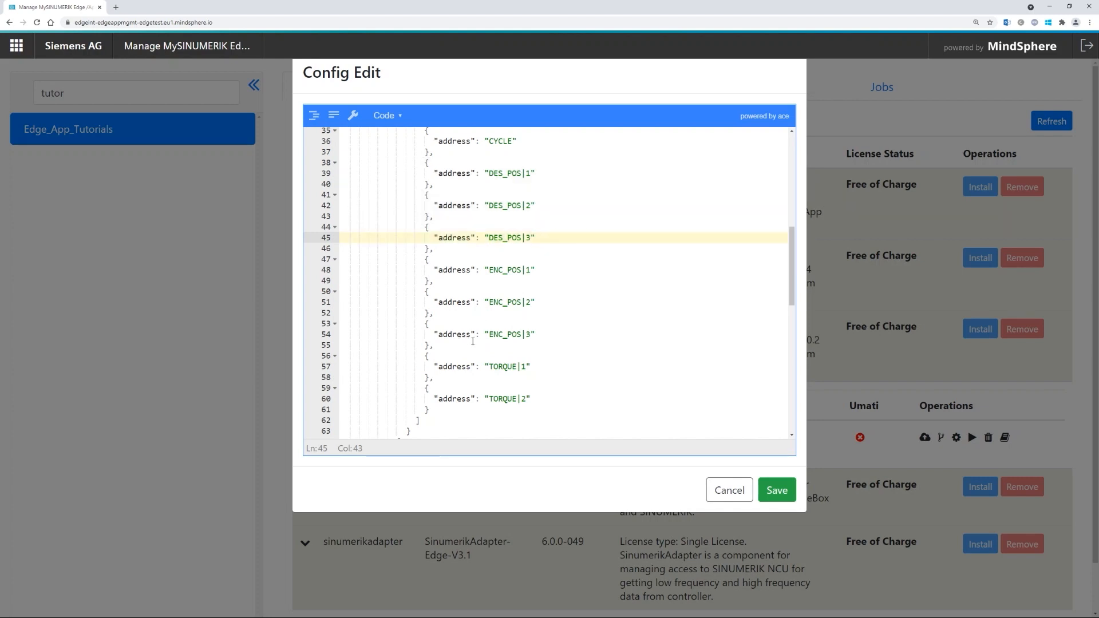
{"action": "left_click", "coordinate": [541, 334]}
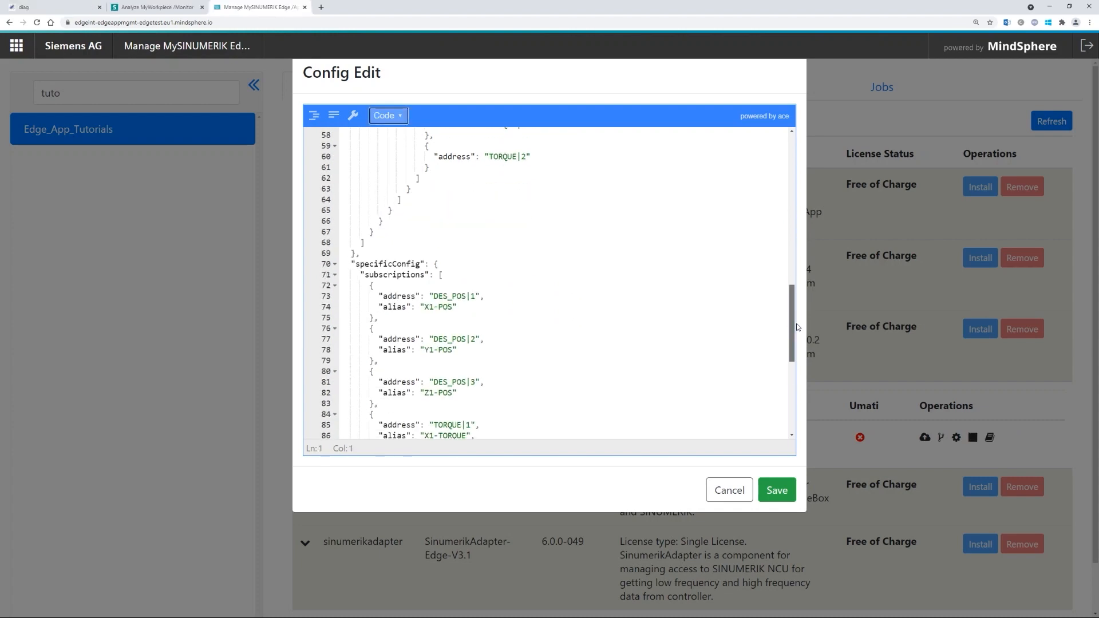
{"action": "scroll", "coordinate": [798, 349], "scroll_direction": "down", "scroll_amount": 3}
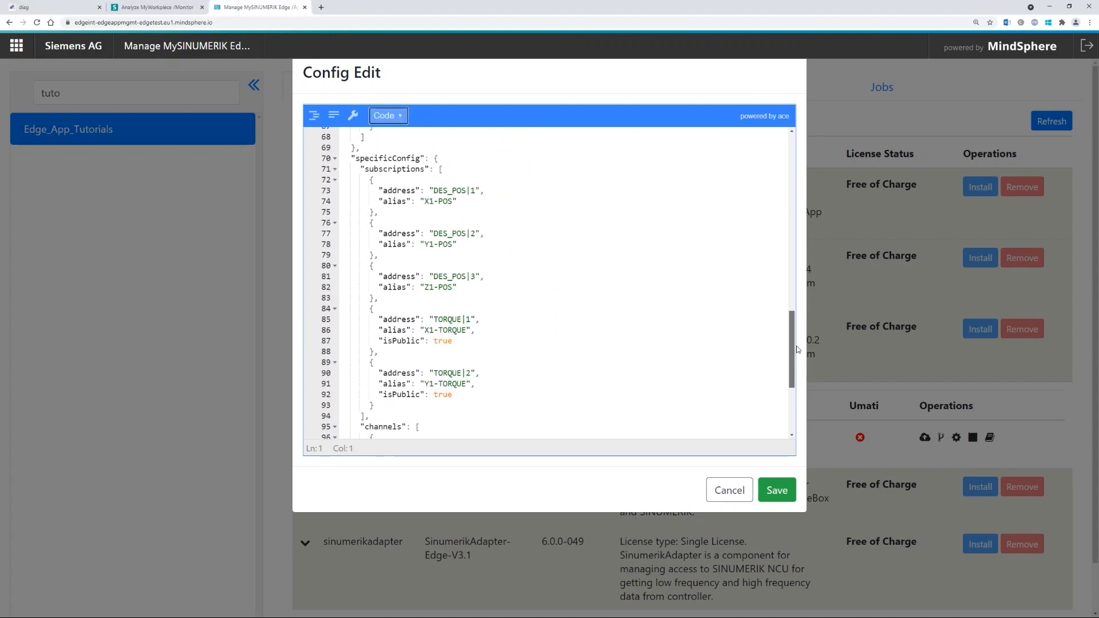
{"action": "scroll", "coordinate": [784, 341], "scroll_direction": "down", "scroll_amount": 1}
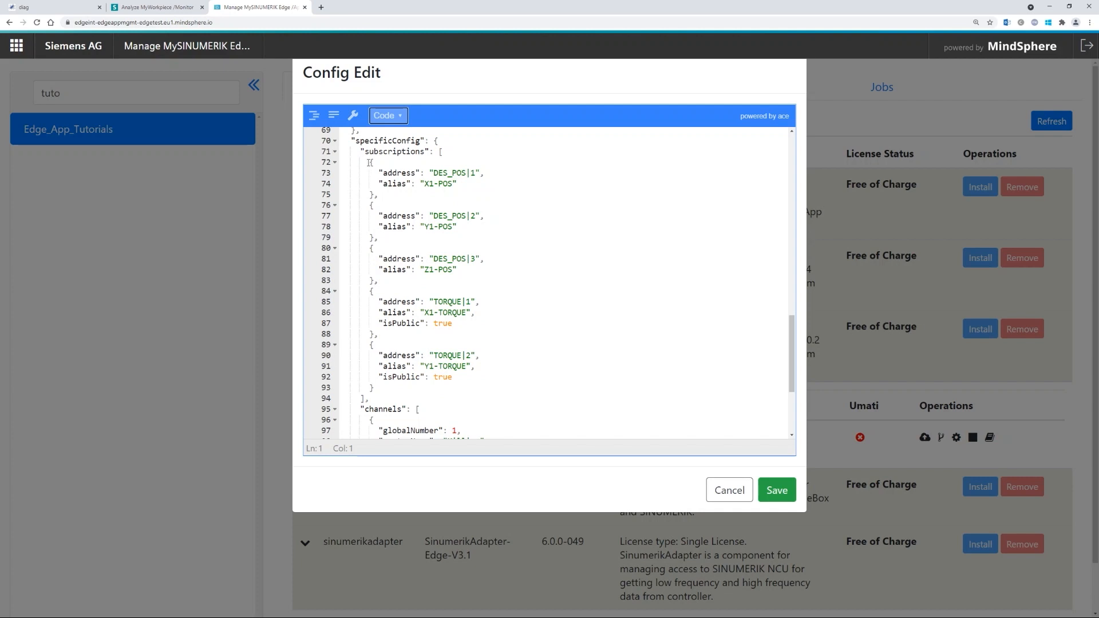
{"action": "left_click_drag", "start_coordinate": [369, 163], "coordinate": [379, 282]}
{"action": "left_click", "coordinate": [379, 280]}
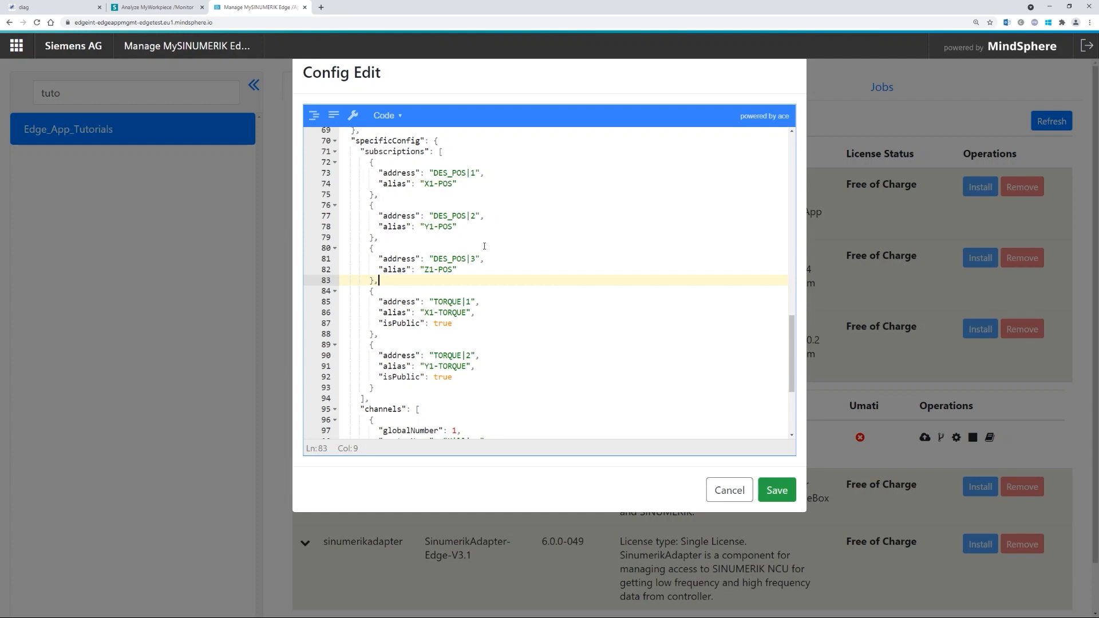
- Inspect the two TORQUE subscriptions and TORQUE|1's address with its X1-TORQUE alias
{"action": "scroll", "coordinate": [382, 304], "scroll_direction": "down", "scroll_amount": 3}
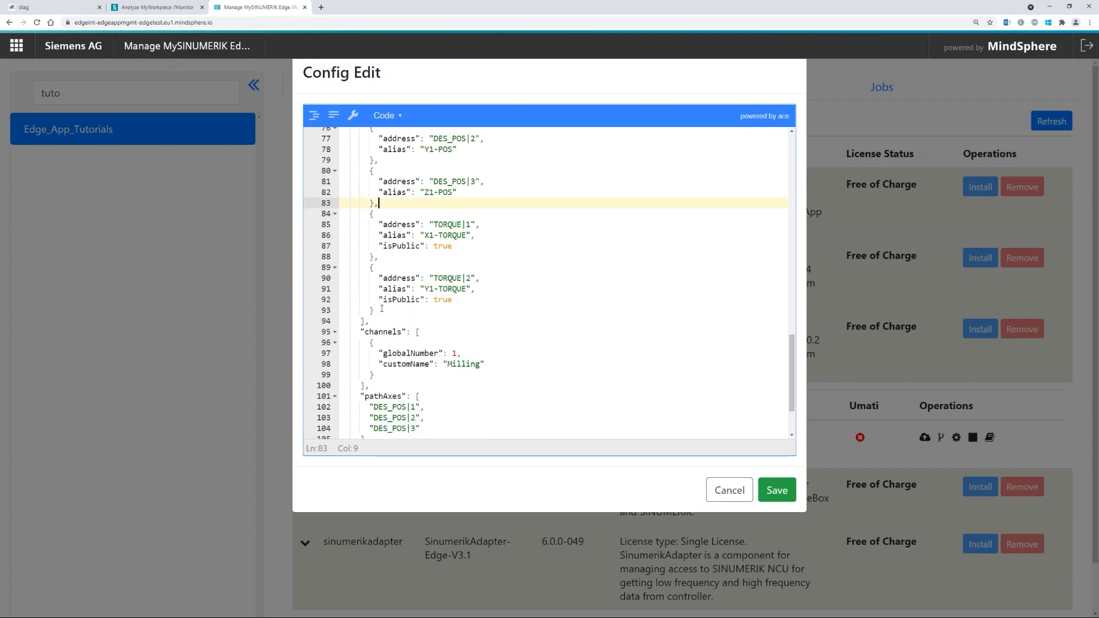
{"action": "left_click_drag", "start_coordinate": [380, 310], "coordinate": [370, 213]}
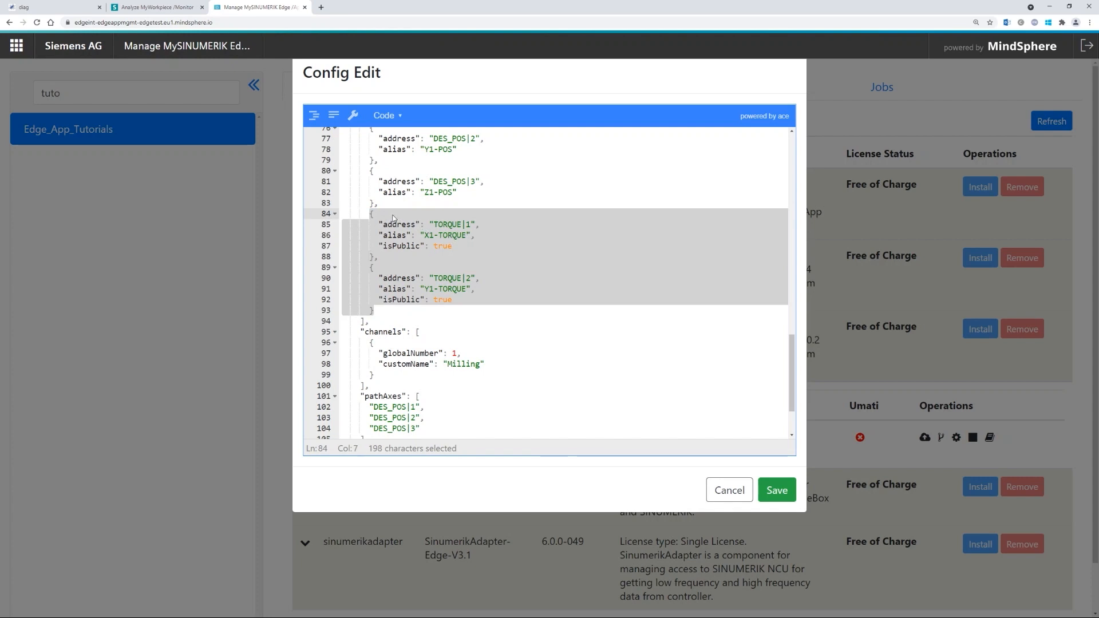
{"action": "left_click", "coordinate": [384, 216]}
{"action": "left_click_drag", "start_coordinate": [380, 257], "coordinate": [371, 215]}
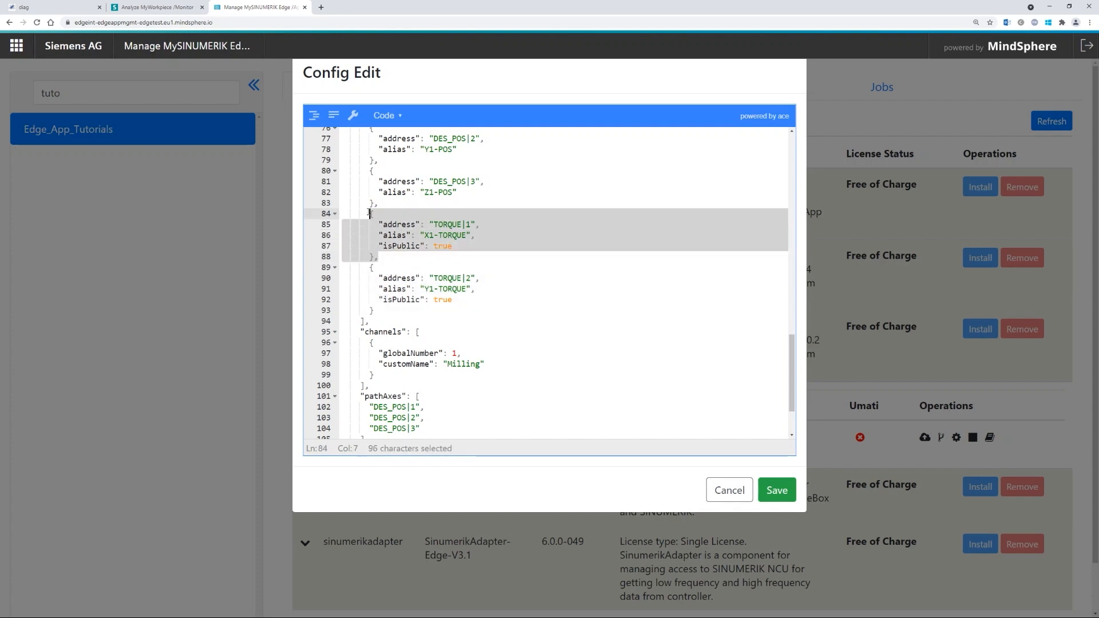
{"action": "left_click", "coordinate": [382, 256]}
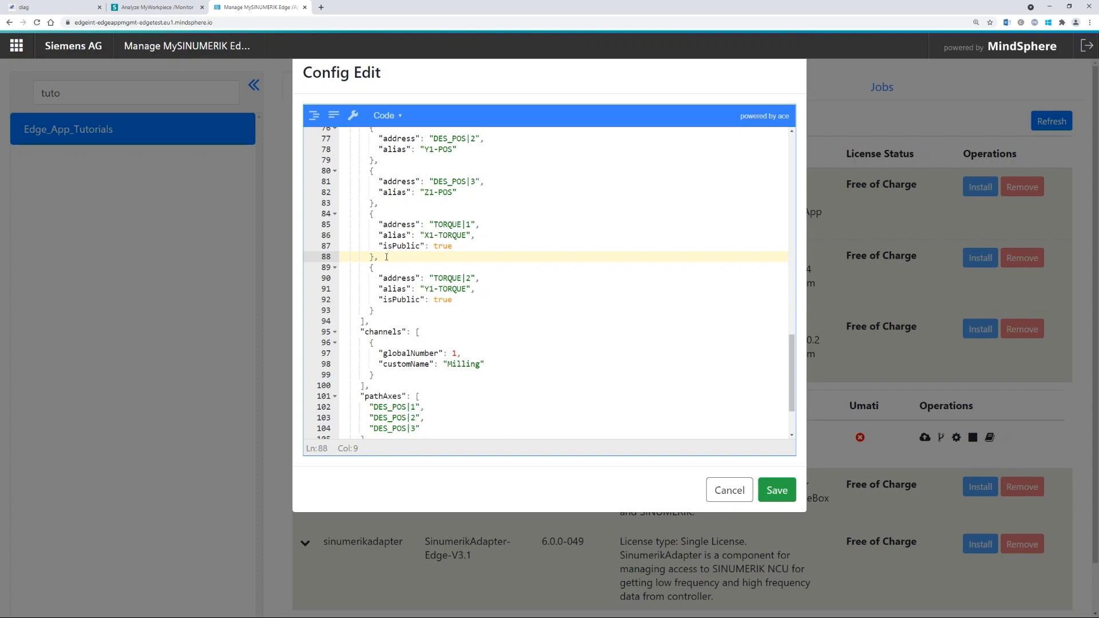
{"action": "left_click_drag", "start_coordinate": [472, 225], "coordinate": [425, 235]}
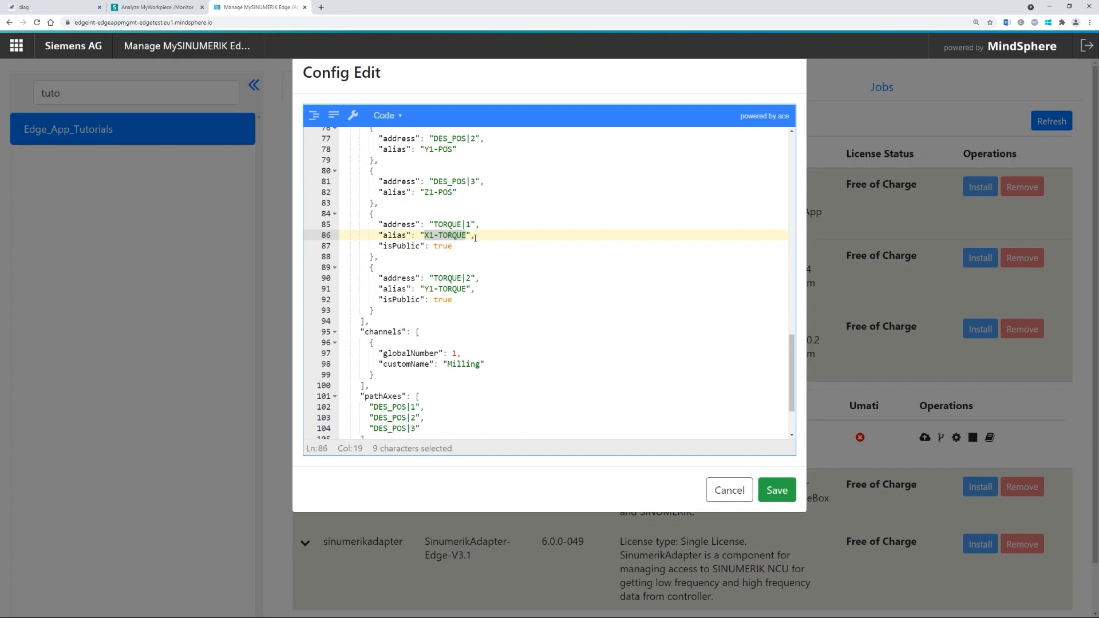
{"action": "left_click", "coordinate": [439, 236]}
{"action": "left_click_drag", "start_coordinate": [424, 235], "coordinate": [470, 224]}
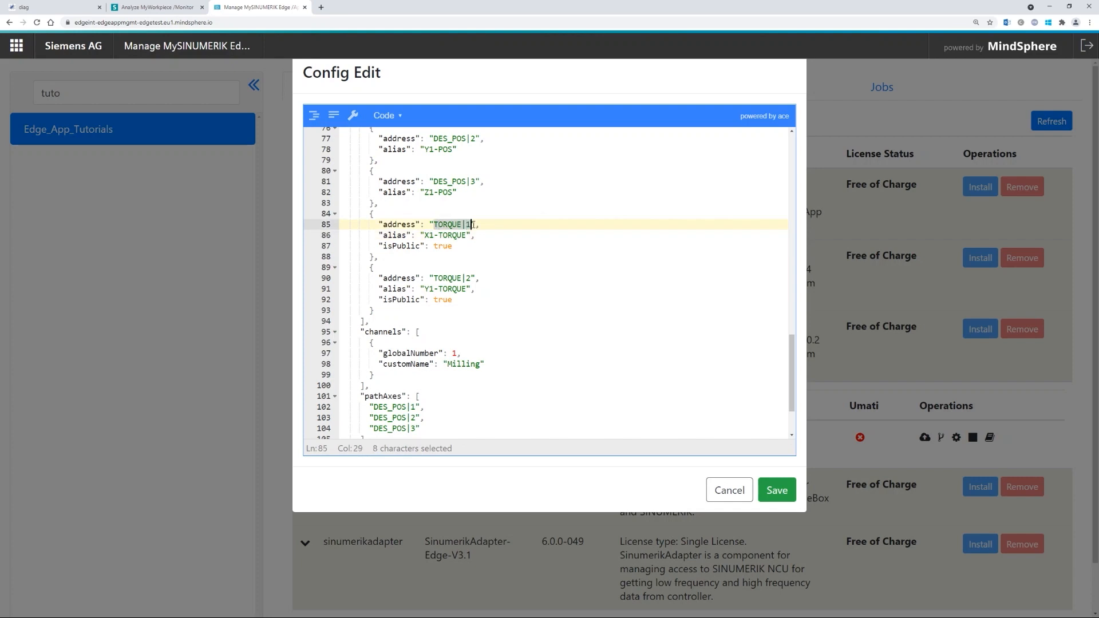
- Rewrite the TORQUE|1 subscription's isPublic setting as true
{"action": "left_click", "coordinate": [455, 246]}
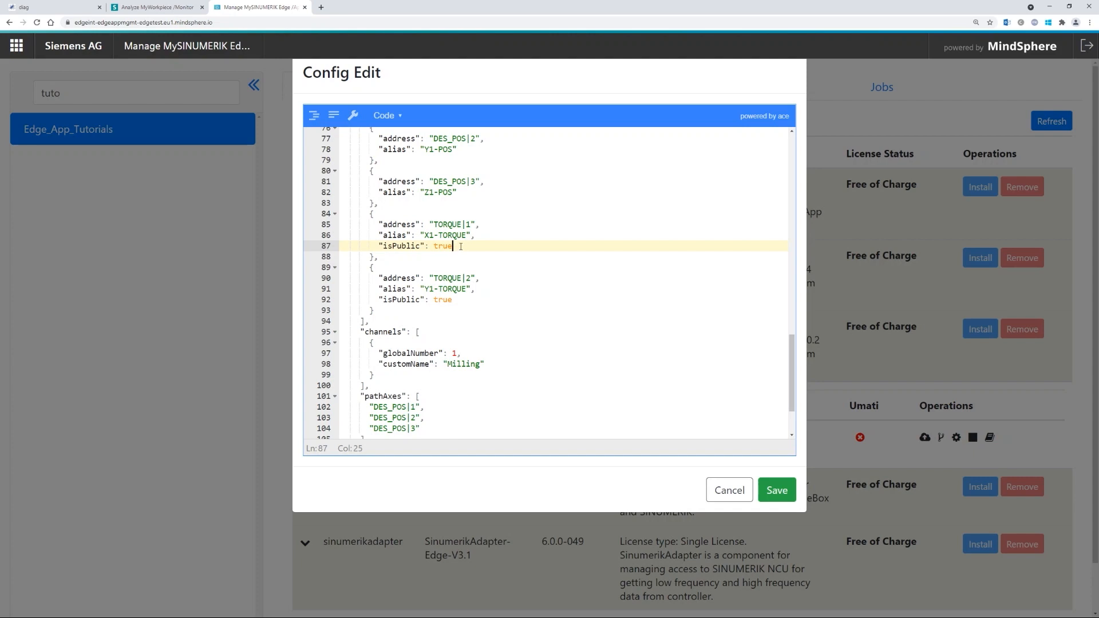
{"action": "key", "text": "shift+Up"}
{"action": "key", "text": "BackSpace"}
{"action": "type", "text": "\""}
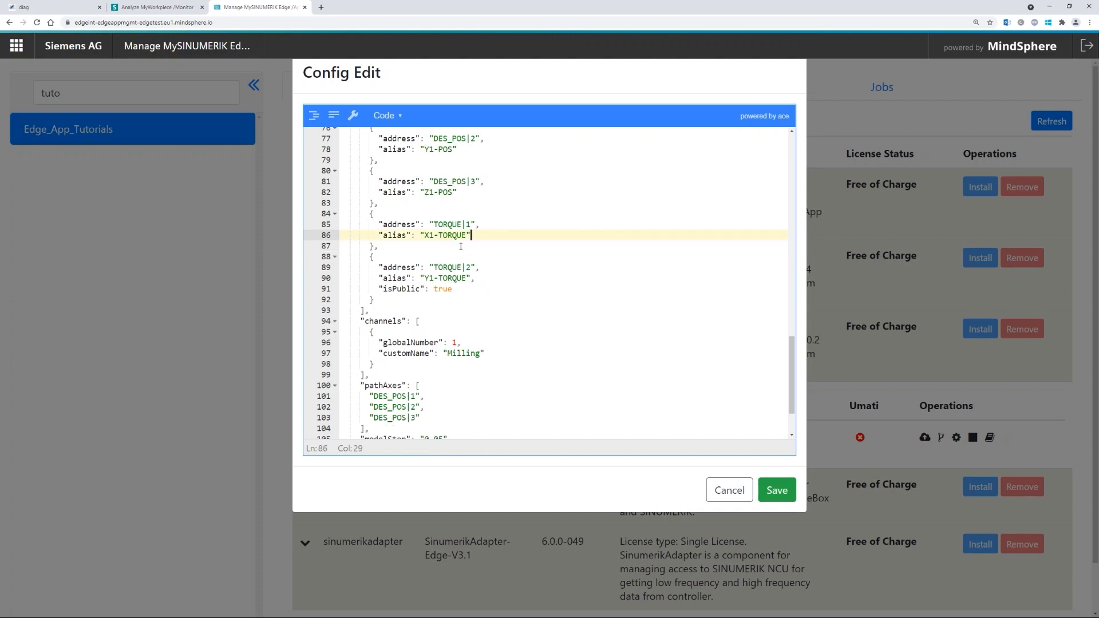
{"action": "type", "text": ","}
{"action": "key", "text": "Return"}
{"action": "type", "text": "\"isPublic\""}
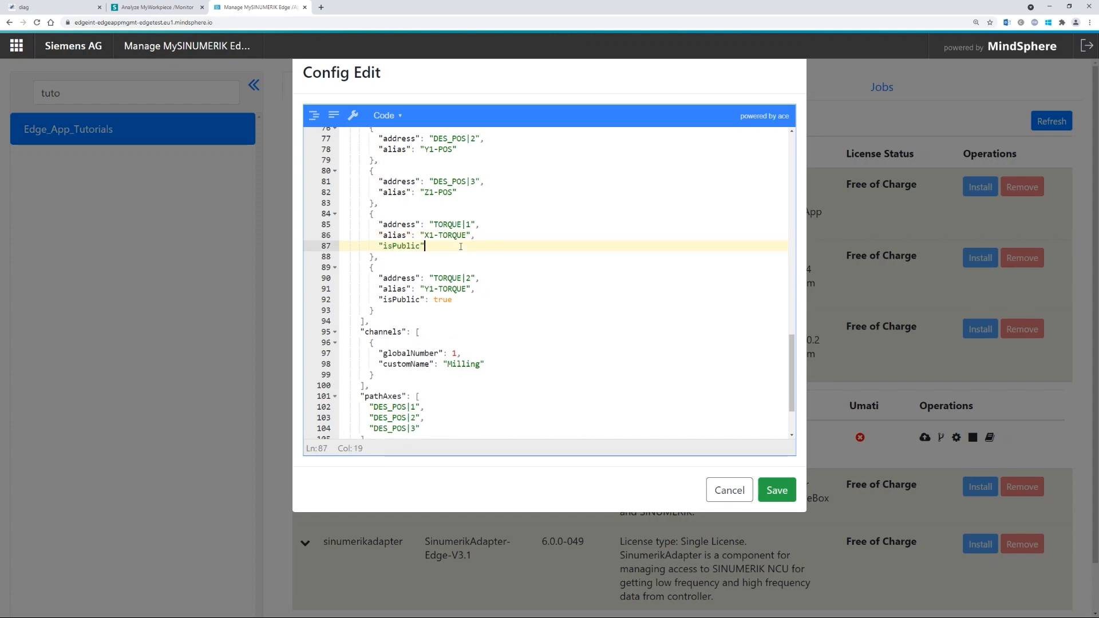
{"action": "type", "text": ": false"}
{"action": "key", "text": "ctrl+shift+Left"}
{"action": "type", "text": "true"}
{"action": "left_click", "coordinate": [448, 225]}
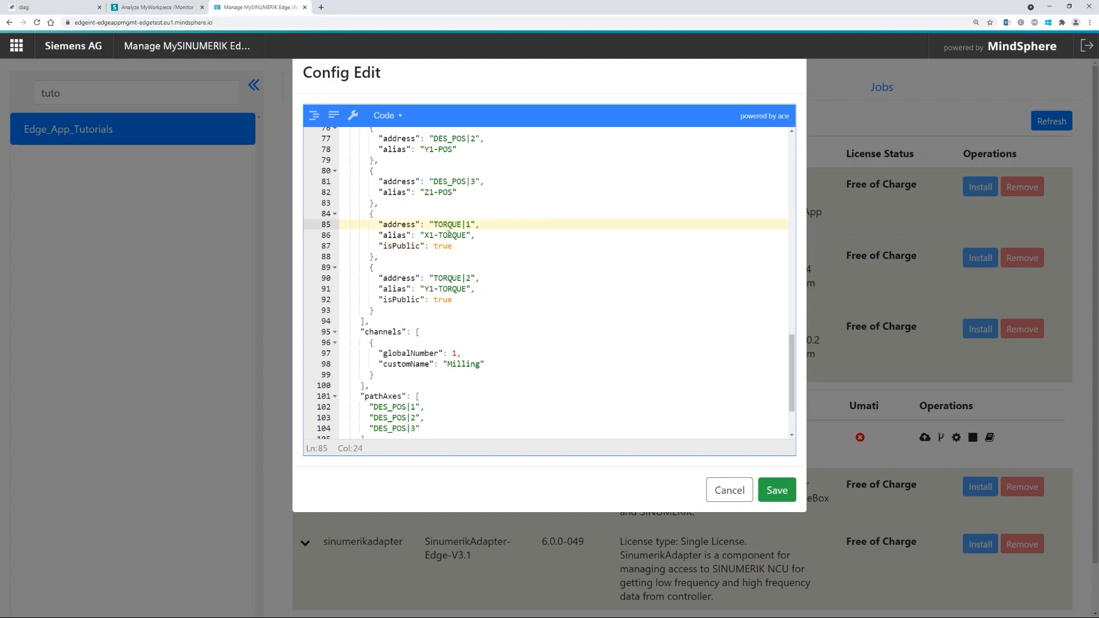
{"action": "scroll", "coordinate": [451, 226], "scroll_direction": "down", "scroll_amount": 3}
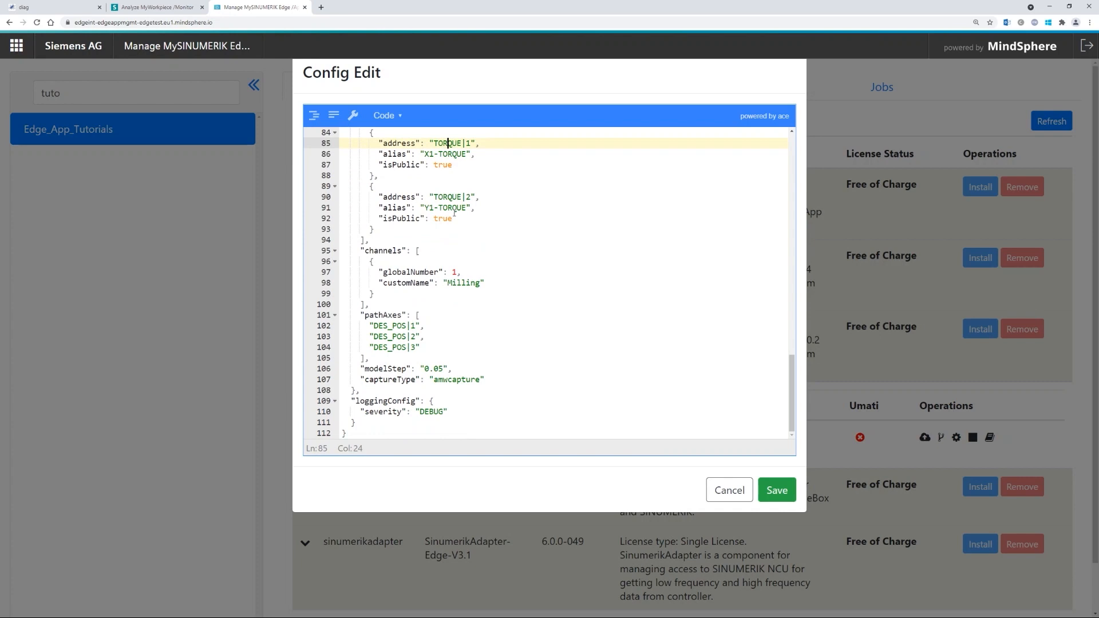
{"action": "double_click", "coordinate": [456, 282]}
{"action": "left_click", "coordinate": [382, 294]}
{"action": "left_click_drag", "start_coordinate": [382, 295], "coordinate": [370, 262]}
{"action": "key", "text": "ctrl+c"}
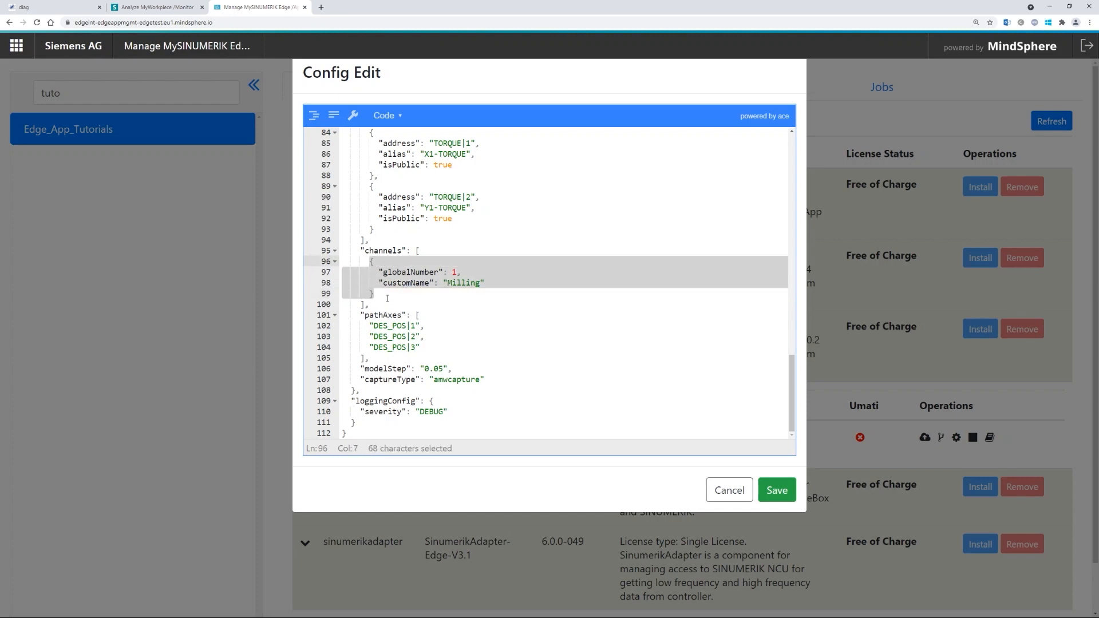
{"action": "left_click", "coordinate": [386, 294]}
{"action": "type", "text": ","}
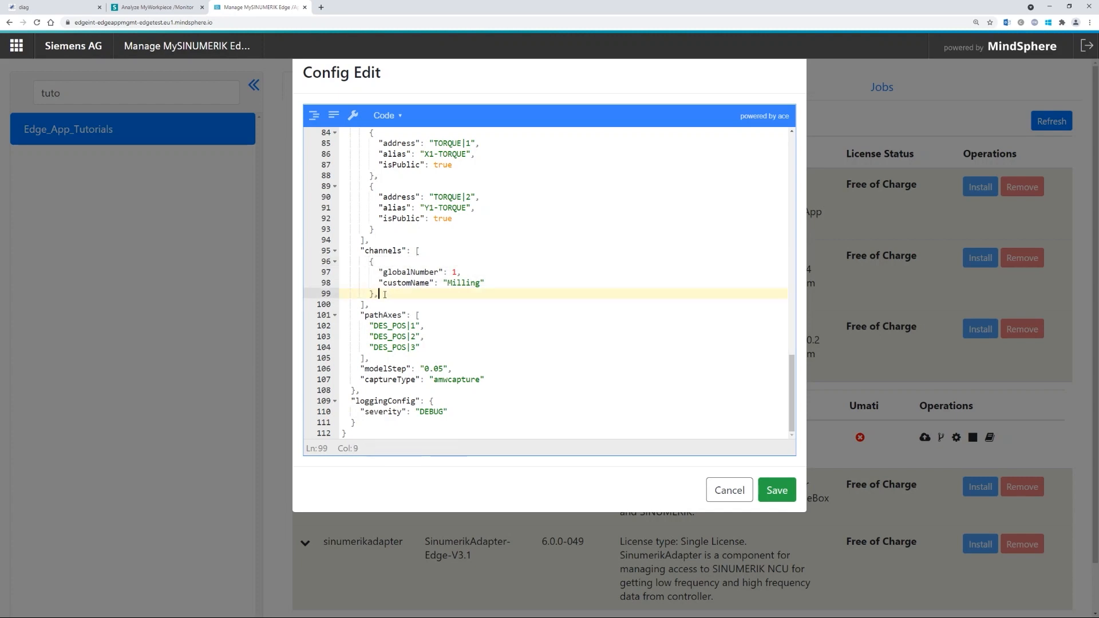
{"action": "key", "text": "Return"}
{"action": "key", "text": "ctrl+v"}
{"action": "key", "text": "Up"}
{"action": "key", "text": "Up"}
{"action": "key", "text": "End"}
{"action": "key", "text": "Left"}
{"action": "key", "text": "shift+Left"}
{"action": "type", "text": "2"}
{"action": "key", "text": "Down"}
{"action": "key", "text": "Right"}
{"action": "key", "text": "Right"}
{"action": "key", "text": "Right"}
{"action": "key", "text": "ctrl+Right"}
{"action": "key", "text": "ctrl+shift+Left"}
{"action": "type", "text": "Turning"}
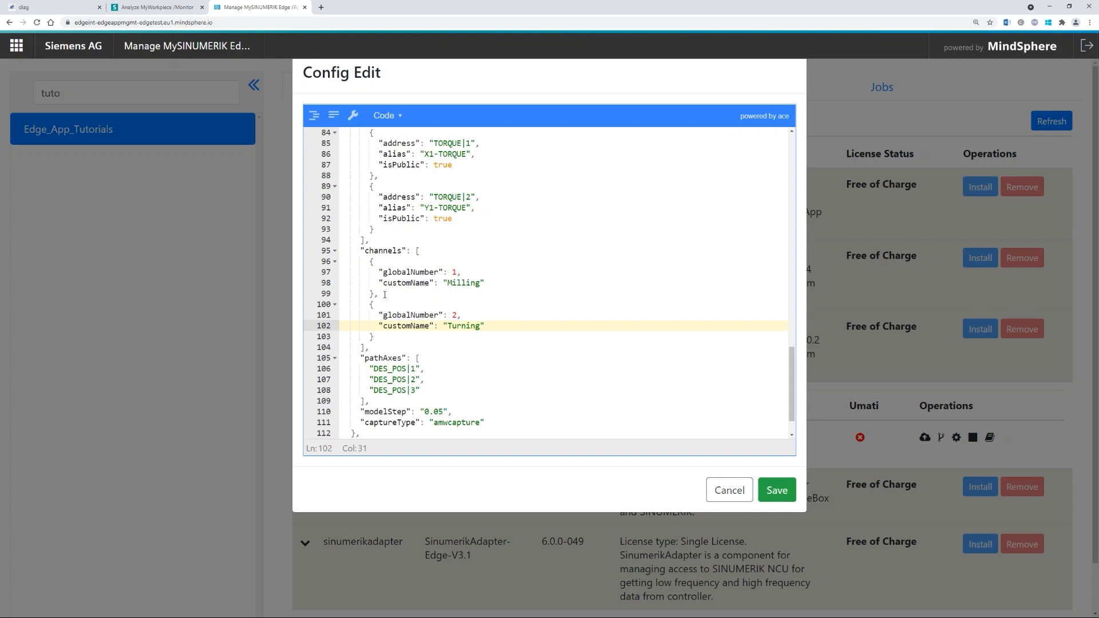
{"action": "key", "text": "Down"}
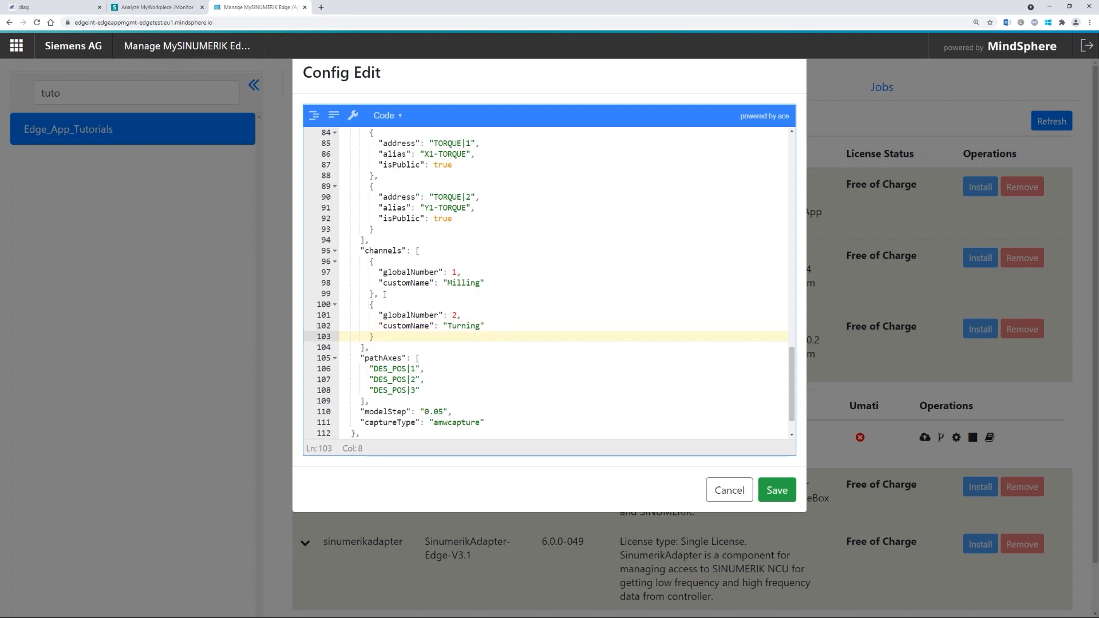
{"action": "key", "text": "shift+Up"}
{"action": "key", "text": "shift+Up"}
{"action": "key", "text": "shift+Up"}
{"action": "key", "text": "shift+Up"}
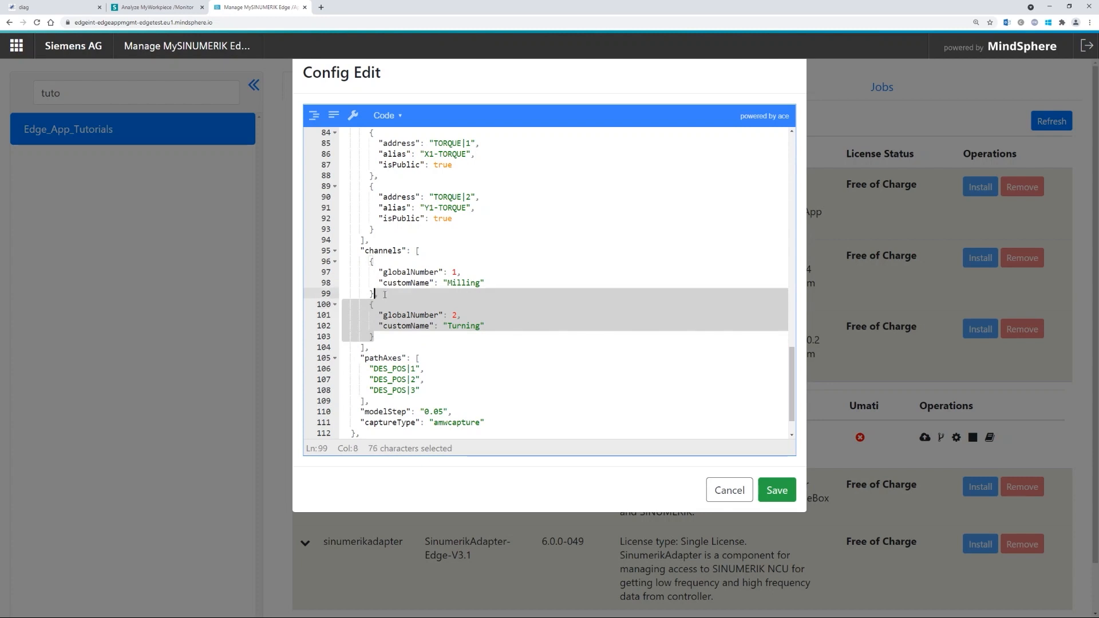
{"action": "key", "text": "BackSpace"}
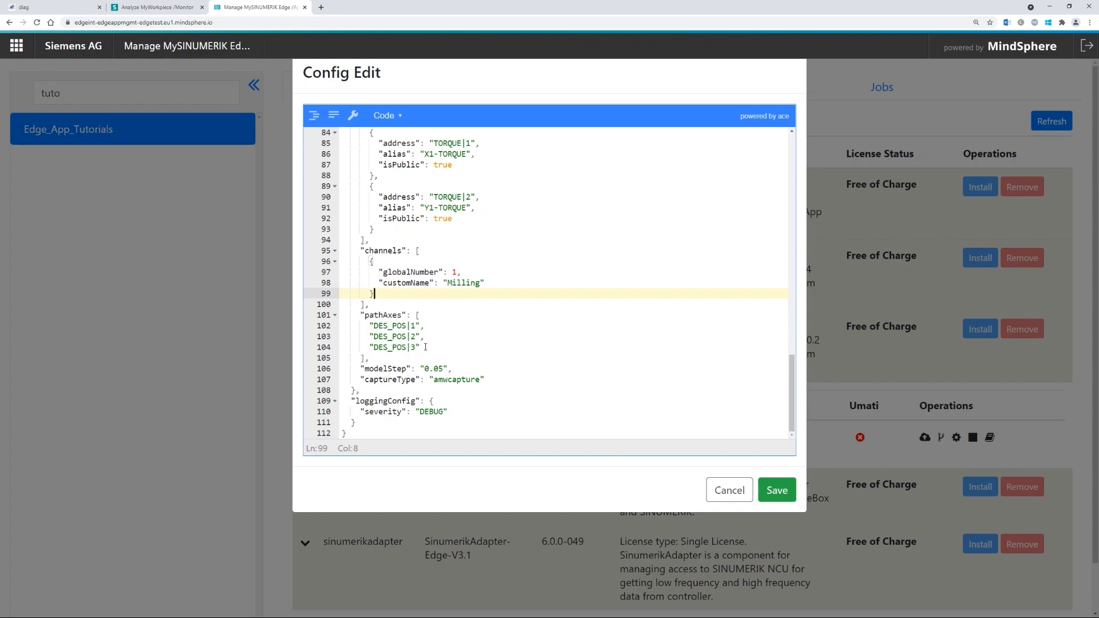
{"action": "left_click_drag", "start_coordinate": [424, 347], "coordinate": [370, 326]}
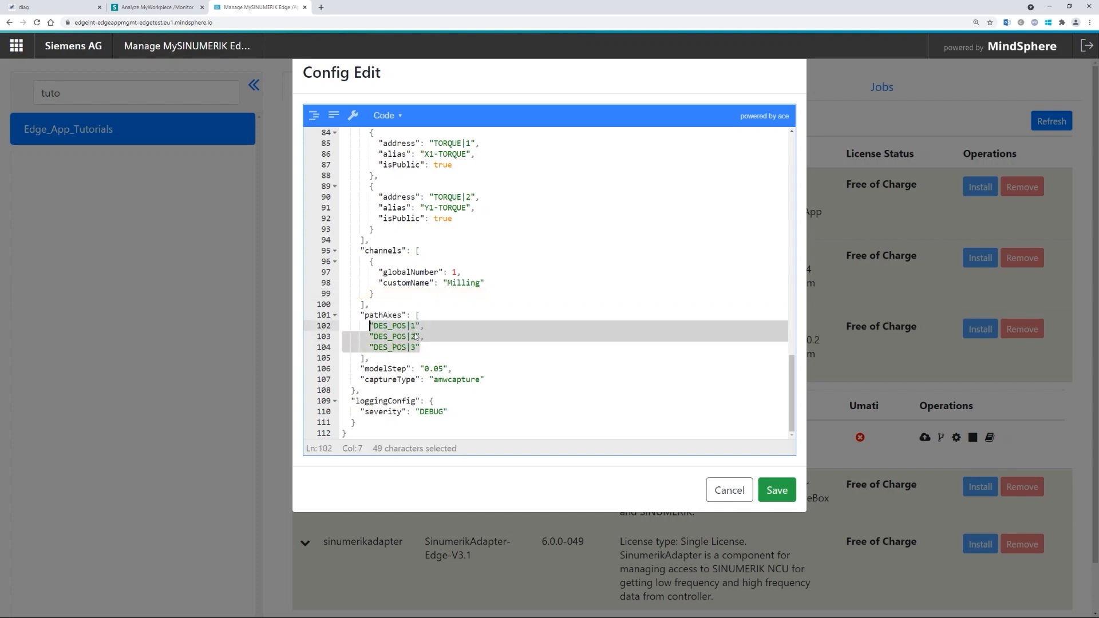
{"action": "left_click", "coordinate": [424, 347]}
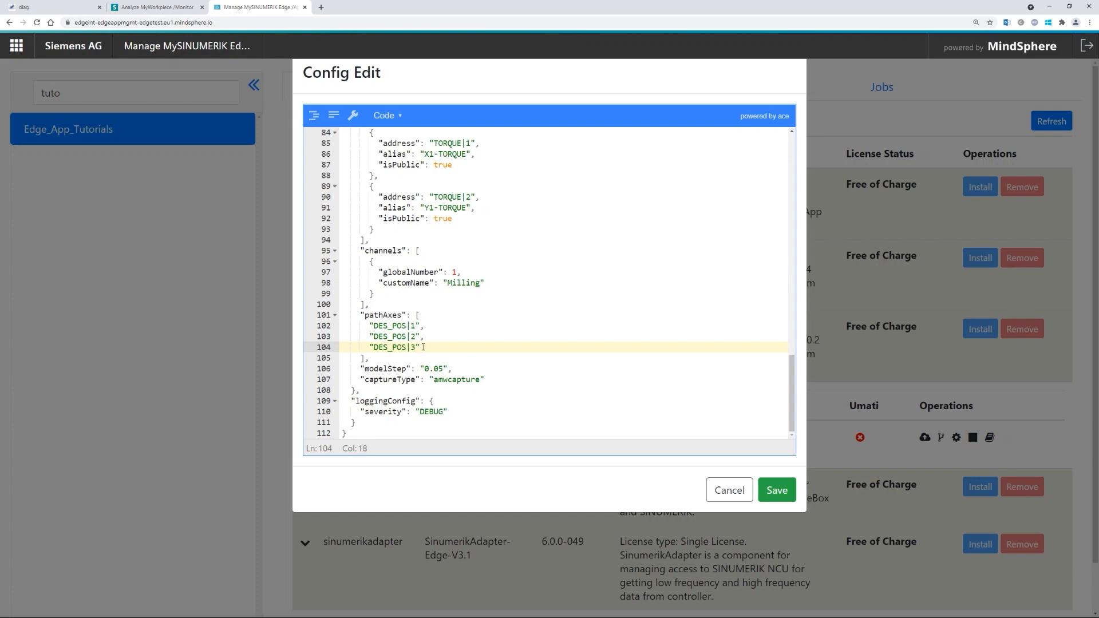
{"action": "key", "text": "shift+Up"}
{"action": "key", "text": "shift+Up"}
{"action": "key", "text": "shift+Home"}
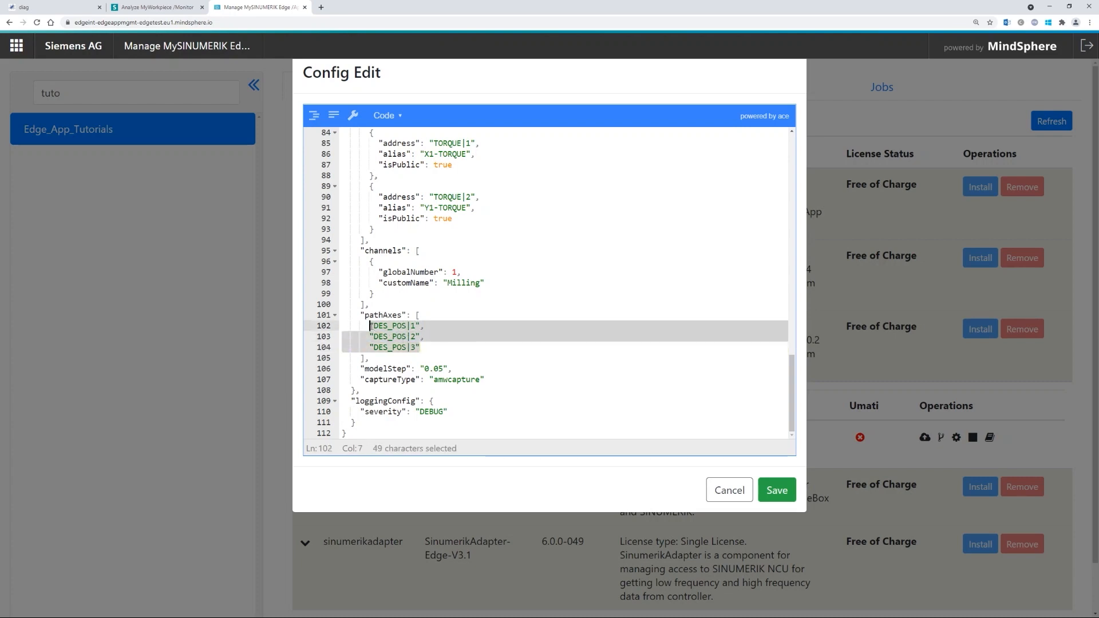
{"action": "left_click", "coordinate": [429, 347]}
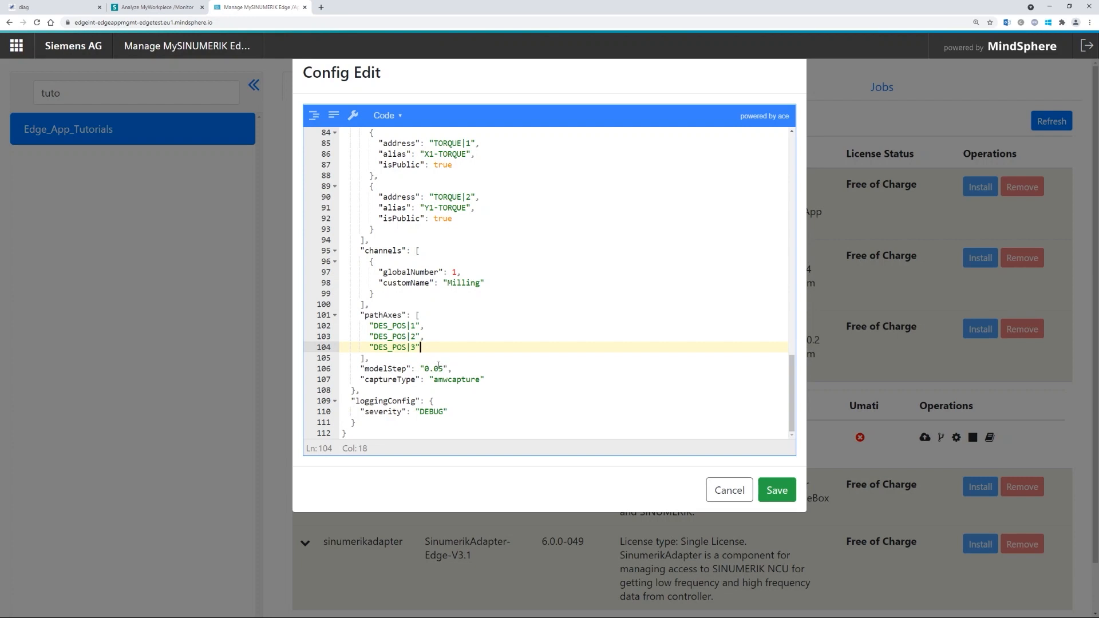
{"action": "left_click_drag", "start_coordinate": [446, 370], "coordinate": [424, 369]}
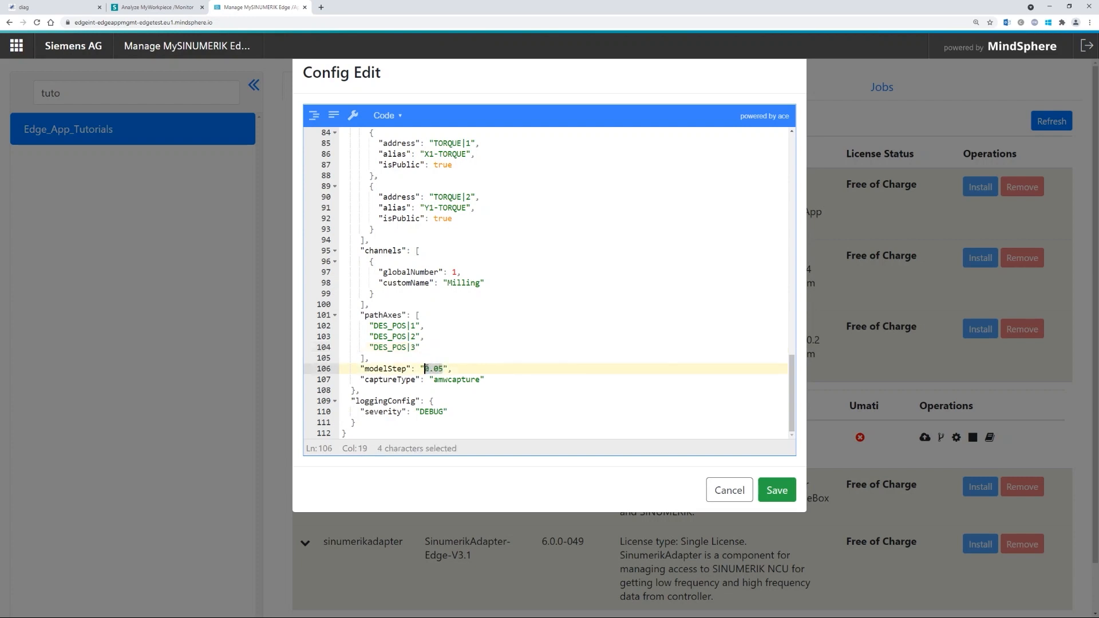
{"action": "left_click", "coordinate": [445, 369]}
{"action": "key", "text": "shift+Left"}
{"action": "key", "text": "shift+Left"}
{"action": "type", "text": "5"}
{"action": "key", "text": "shift+Left"}
{"action": "type", "text": "05"}
{"action": "key", "text": "shift+Left"}
{"action": "key", "text": "shift+Left"}
{"action": "key", "text": "shift+Left"}
{"action": "key", "text": "shift+Left"}
{"action": "type", "text": "1.0"}
{"action": "key", "text": "shift+Left"}
{"action": "key", "text": "shift+Left"}
{"action": "key", "text": "shift+Left"}
{"action": "type", "text": "0.05"}
{"action": "key", "text": "Down"}
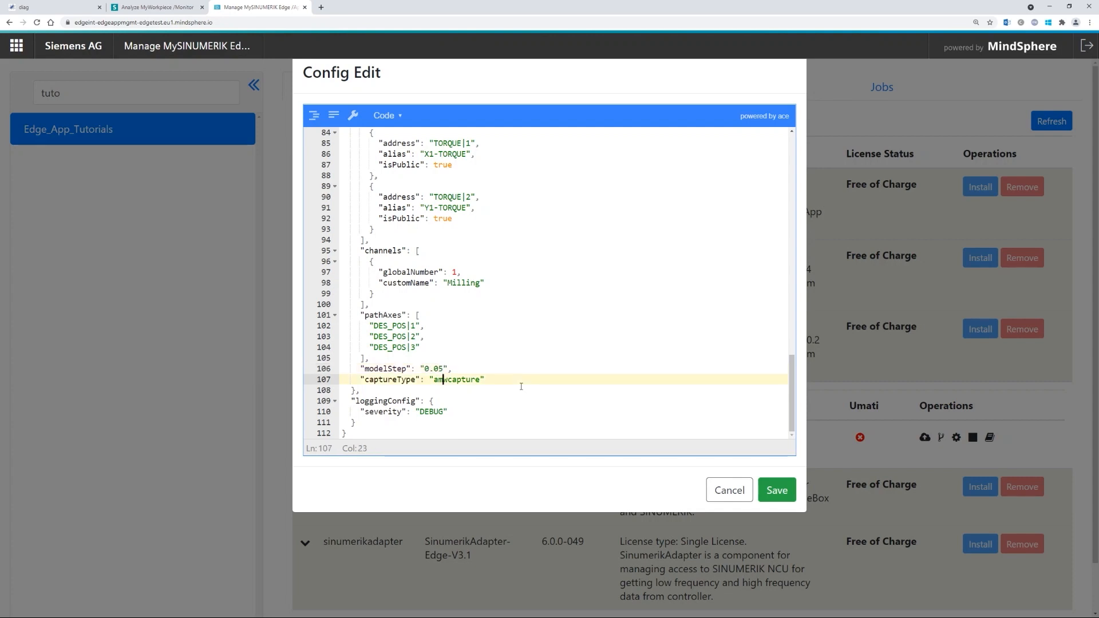
{"action": "key", "text": "Left"}
{"action": "key", "text": "Left"}
{"action": "key", "text": "ctrl+Right"}
{"action": "key", "text": "ctrl+shift+Left"}
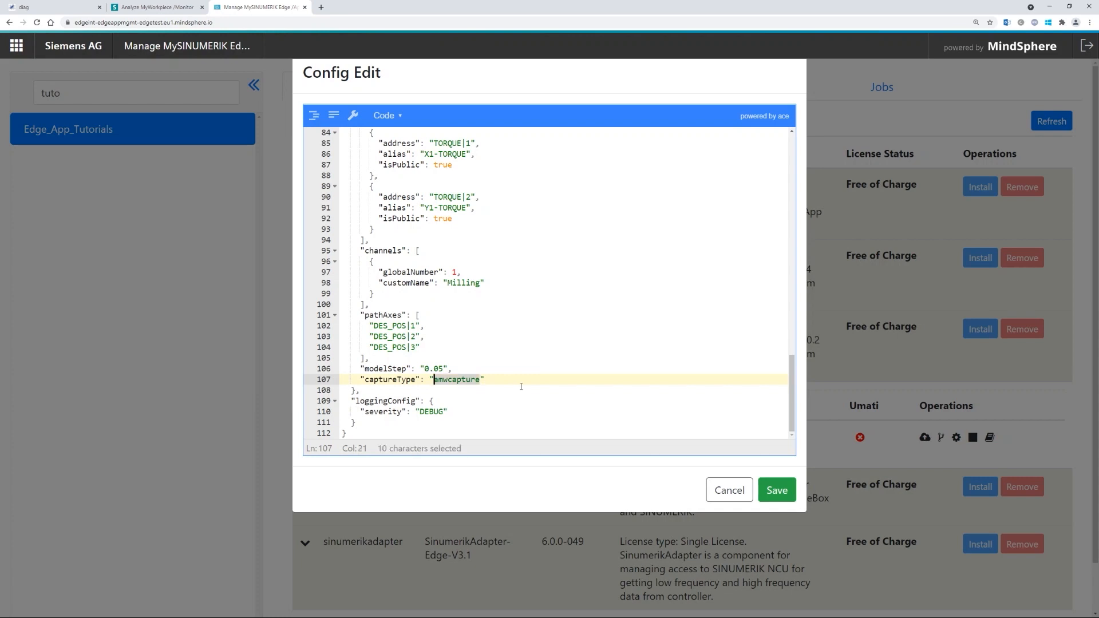
{"action": "type", "text": "a"}
{"action": "key", "text": "BackSpace"}
{"action": "type", "text": "capture4anal"}
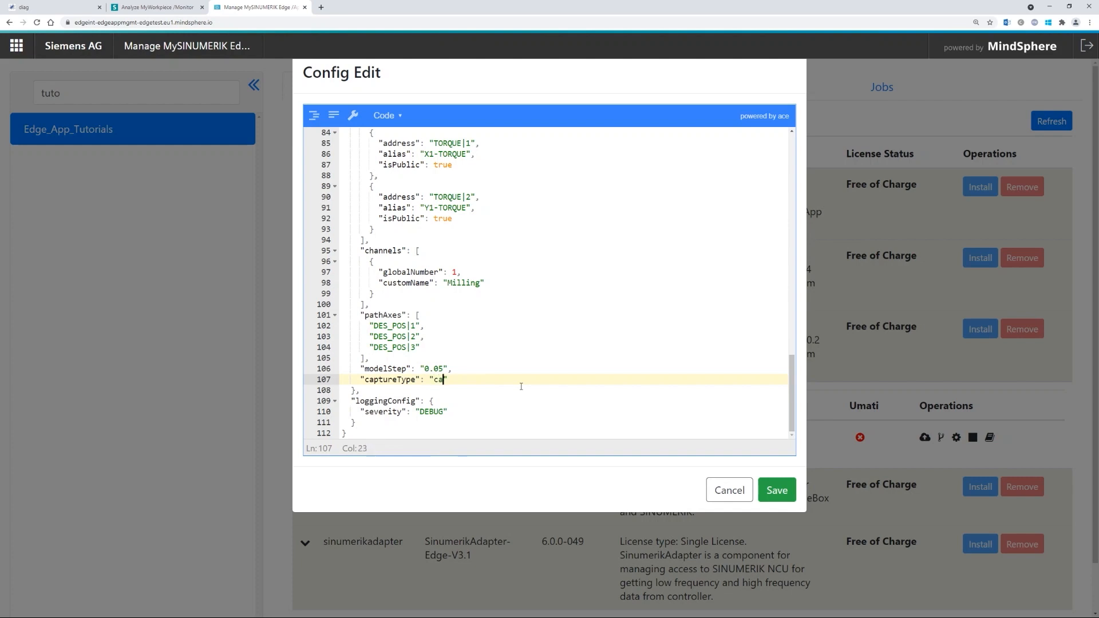
{"action": "type", "text": "ysis"}
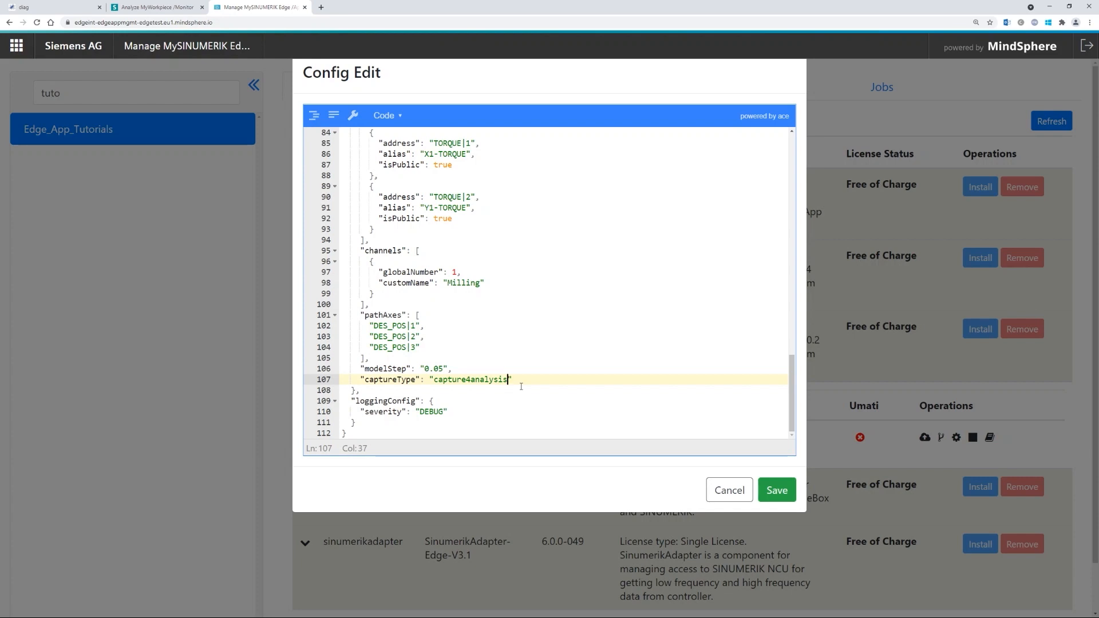
{"action": "key", "text": "Home"}
{"action": "key", "text": "shift+End"}
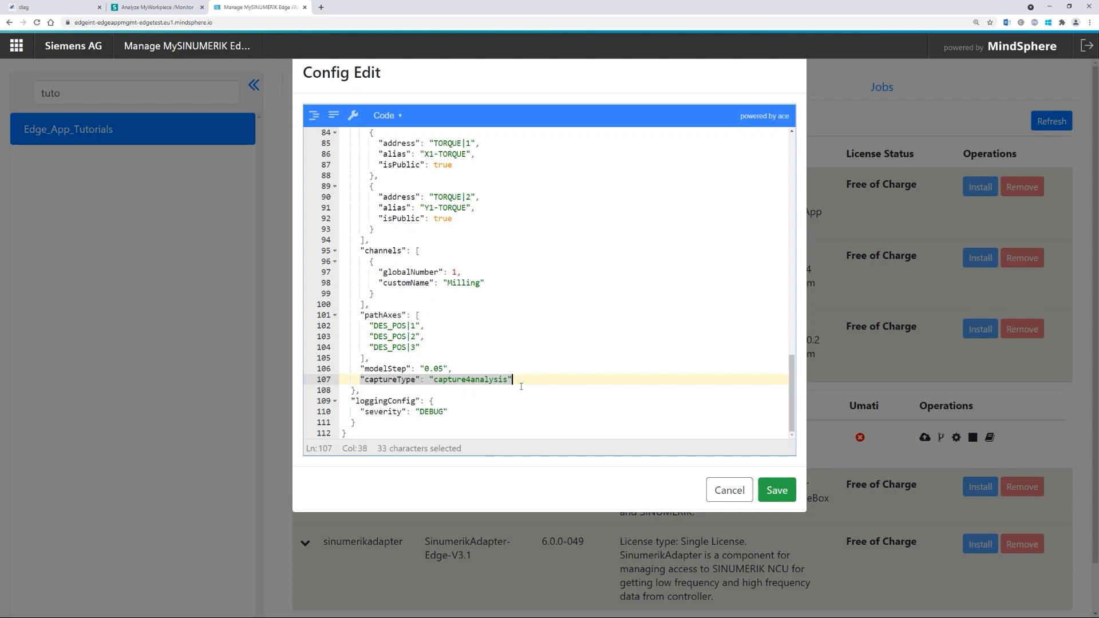
{"action": "key", "text": "Delete"}
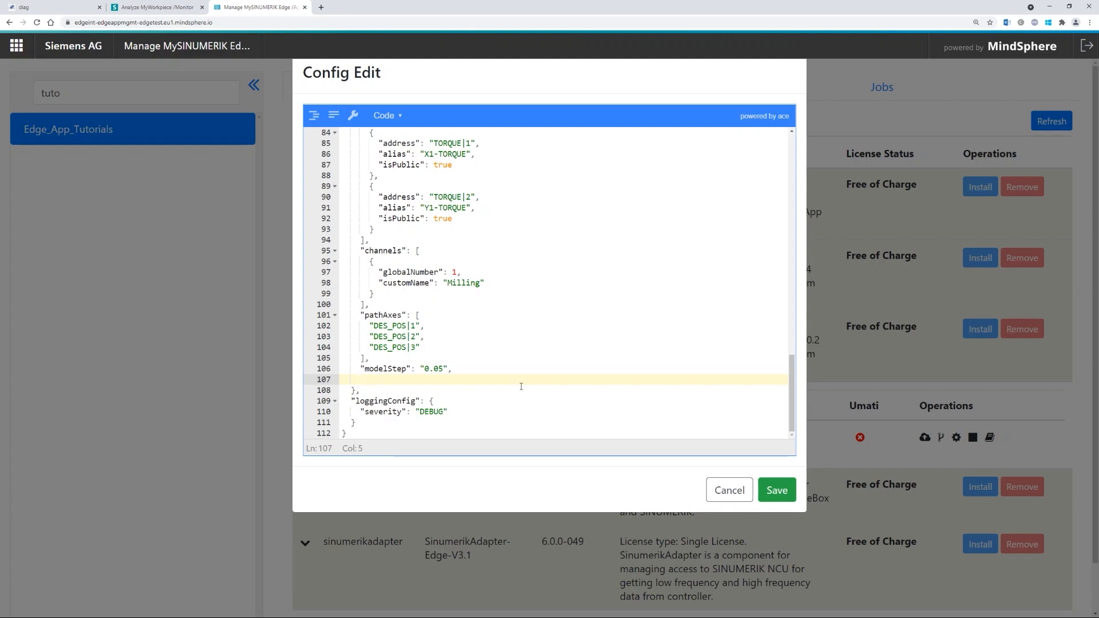
{"action": "key", "text": "ctrl+z"}
{"action": "key", "text": "Left"}
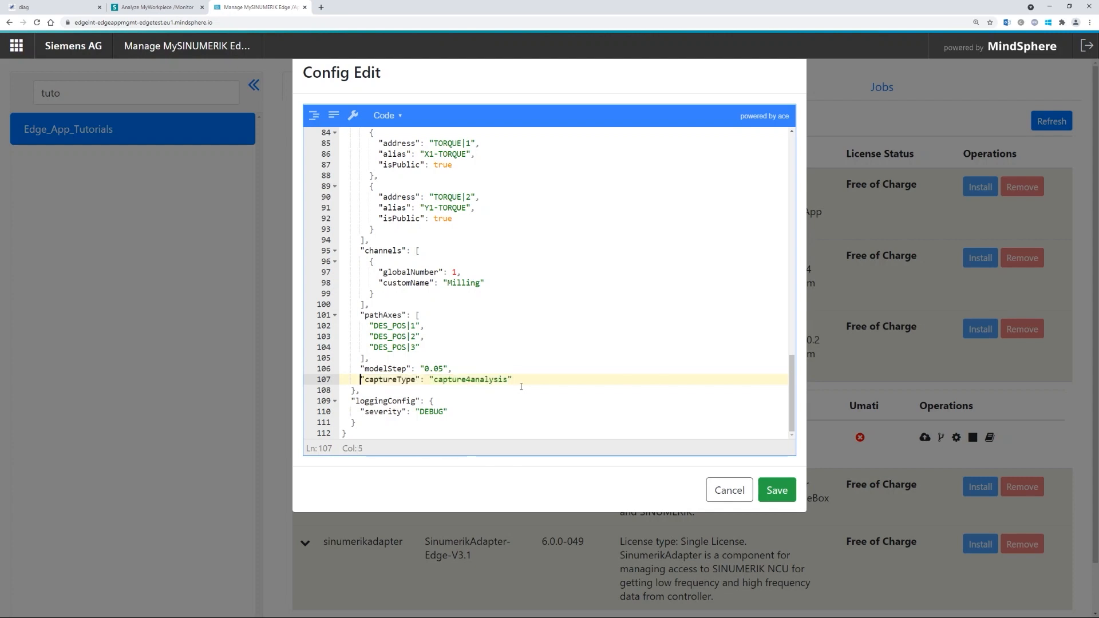
{"action": "key", "text": "End"}
{"action": "key", "text": "Left"}
{"action": "key", "text": "ctrl+shift+Left"}
{"action": "type", "text": "amwcapture"}
{"action": "key", "text": "shift+Tab"}
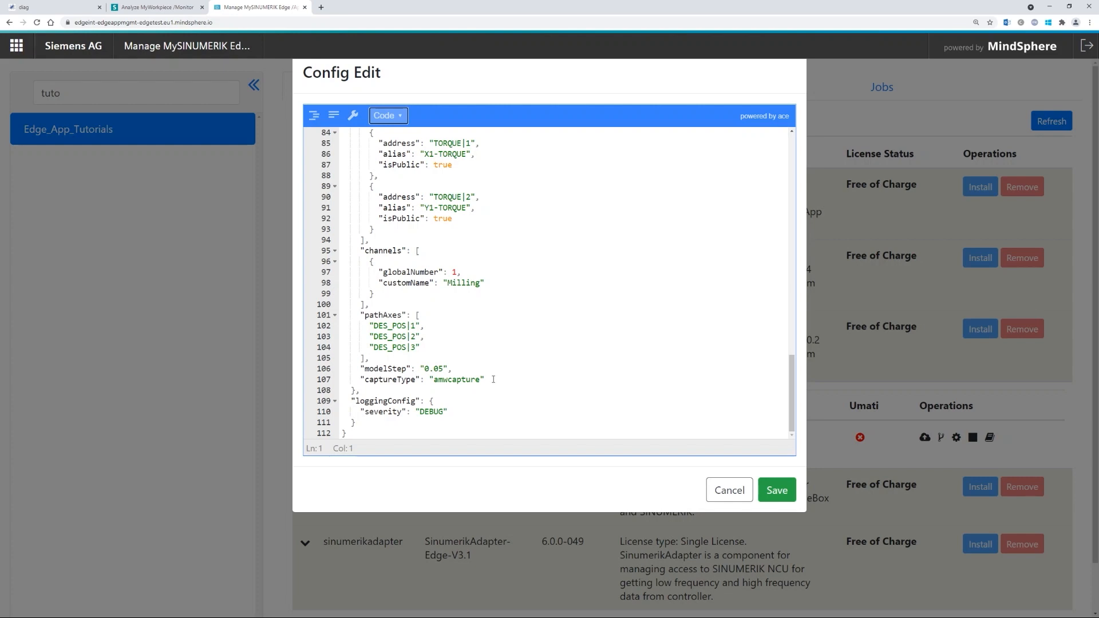
{"action": "left_click", "coordinate": [493, 379]}
{"action": "type", "text": ","}
{"action": "key", "text": "Return"}
{"action": "type", "text": "\"pgCleanAppType:\""}
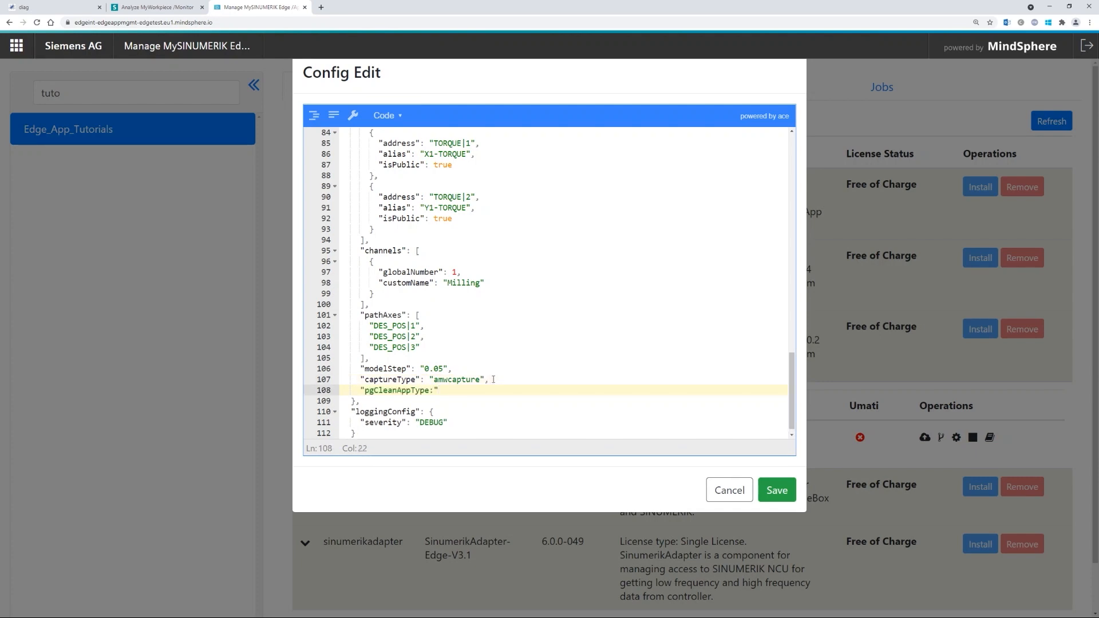
{"action": "key", "text": "Left"}
{"action": "key", "text": "Left"}
{"action": "type", "text": "\""}
{"action": "key", "text": "Right"}
{"action": "key", "text": "Right"}
{"action": "type", "text": "ALL\""}
{"action": "key", "text": "Left"}
{"action": "key", "text": "shift+Left"}
{"action": "key", "text": "shift+Left"}
{"action": "key", "text": "shift+Left"}
{"action": "type", "text": "T"}
{"action": "type", "text": "DU"}
{"action": "type", "text": "\""}
{"action": "key", "text": "shift+Up"}
{"action": "key", "text": "shift+Right"}
{"action": "key", "text": "shift+Right"}
{"action": "key", "text": "shift+Right"}
{"action": "key", "text": "shift+Right"}
{"action": "key", "text": "BackSpace"}
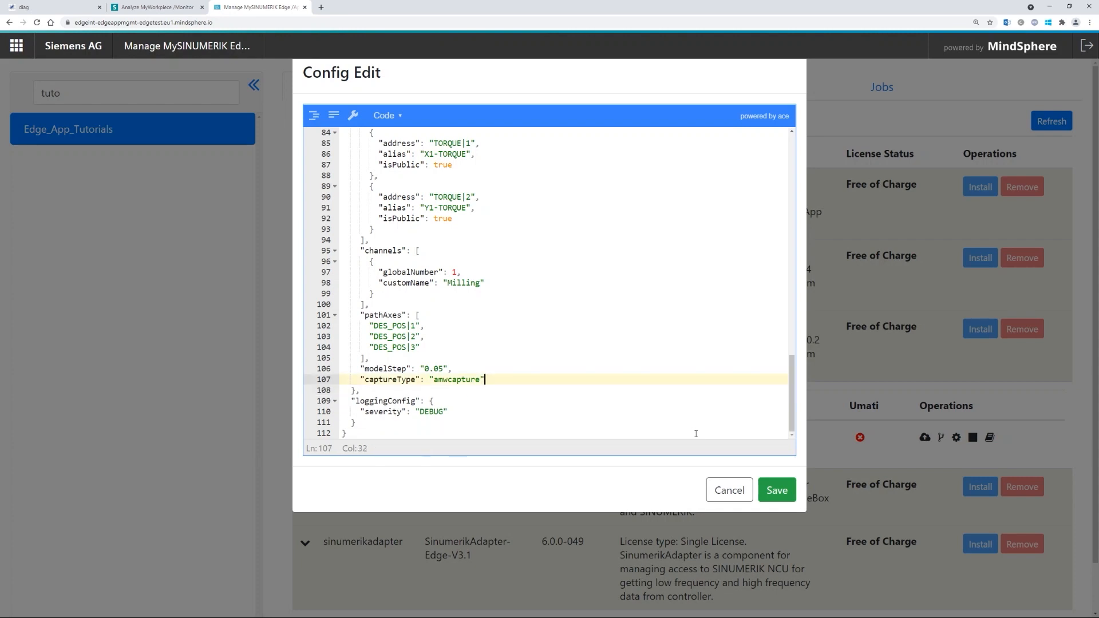
{"action": "scroll", "coordinate": [658, 399], "scroll_direction": "up", "scroll_amount": 15}
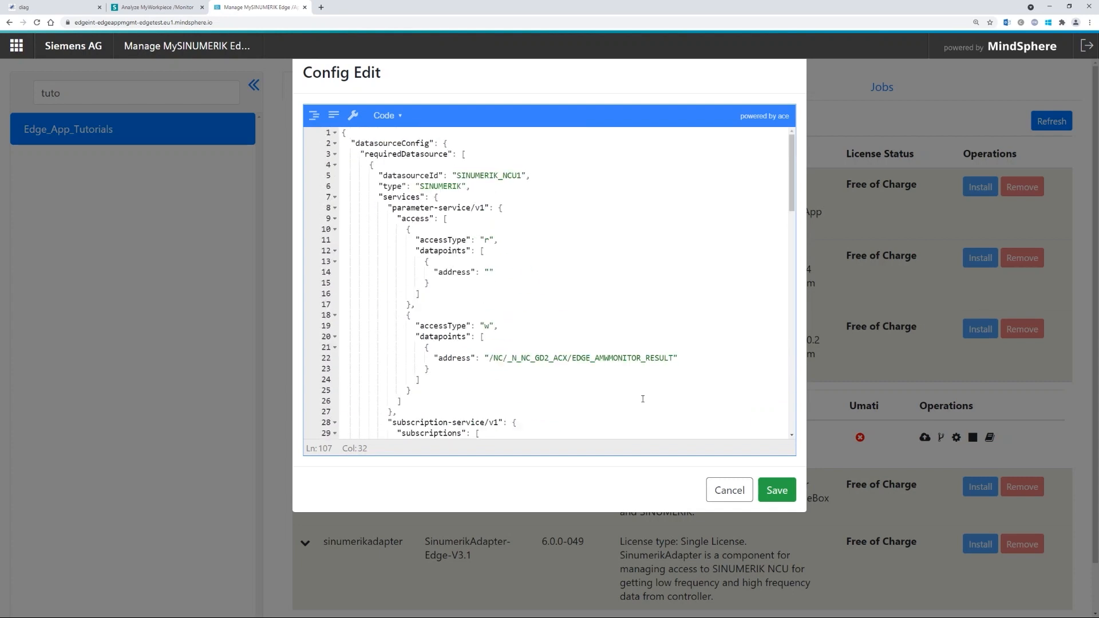
{"action": "scroll", "coordinate": [644, 384], "scroll_direction": "down", "scroll_amount": 15}
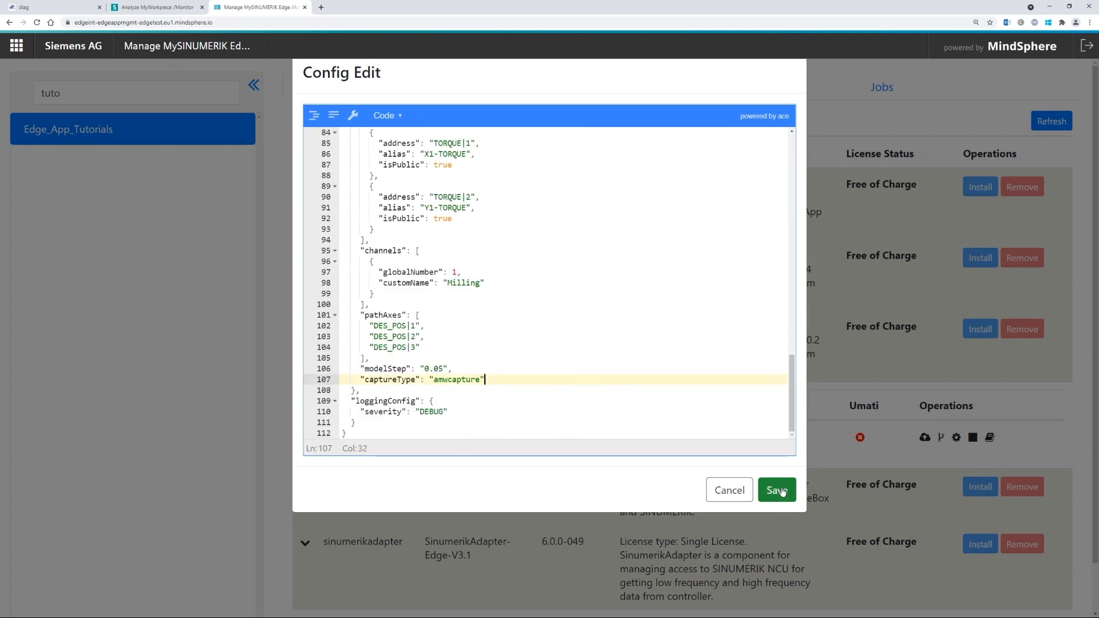
- Save the amwmonitor configuration and start the amwmonitor.amwmonitor instance, confirming the prompt
{"action": "left_click", "coordinate": [782, 491]}
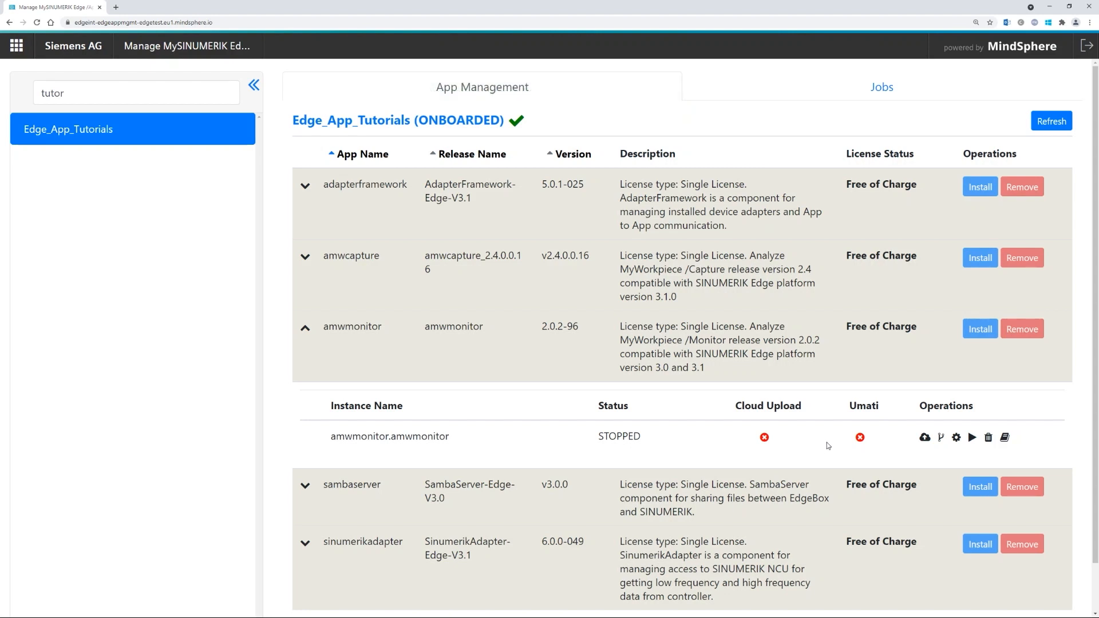
{"action": "left_click", "coordinate": [973, 438]}
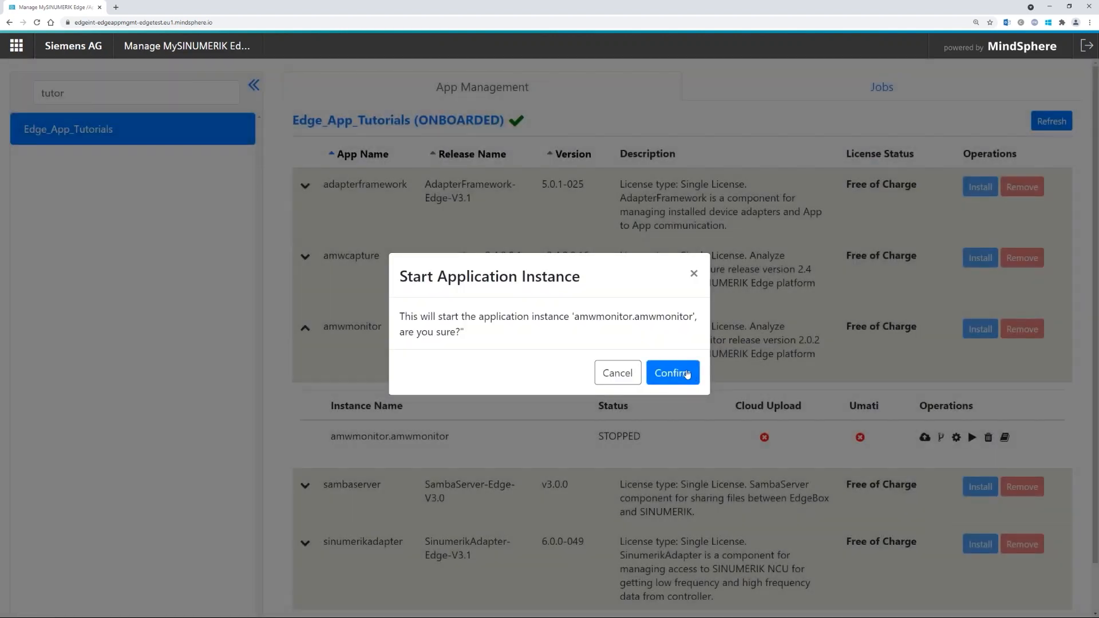
{"action": "left_click", "coordinate": [684, 374]}
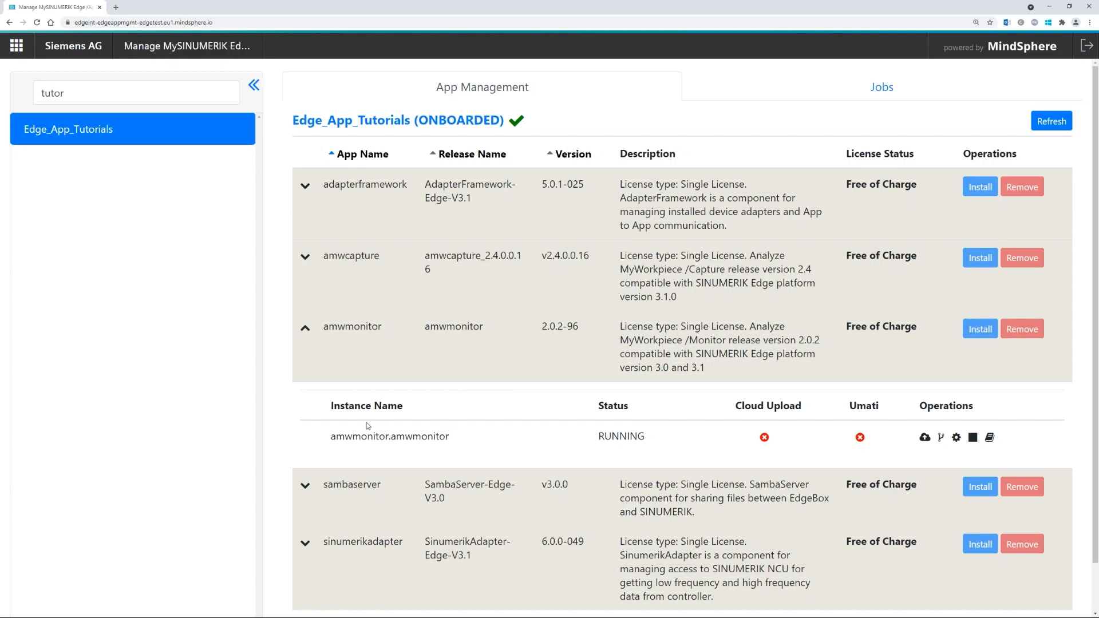
- Collapse the instance details and load the miniweb page at the device's 192 address
{"action": "left_click", "coordinate": [305, 329]}
{"action": "left_click", "coordinate": [212, 23]}
{"action": "type", "text": "192"}
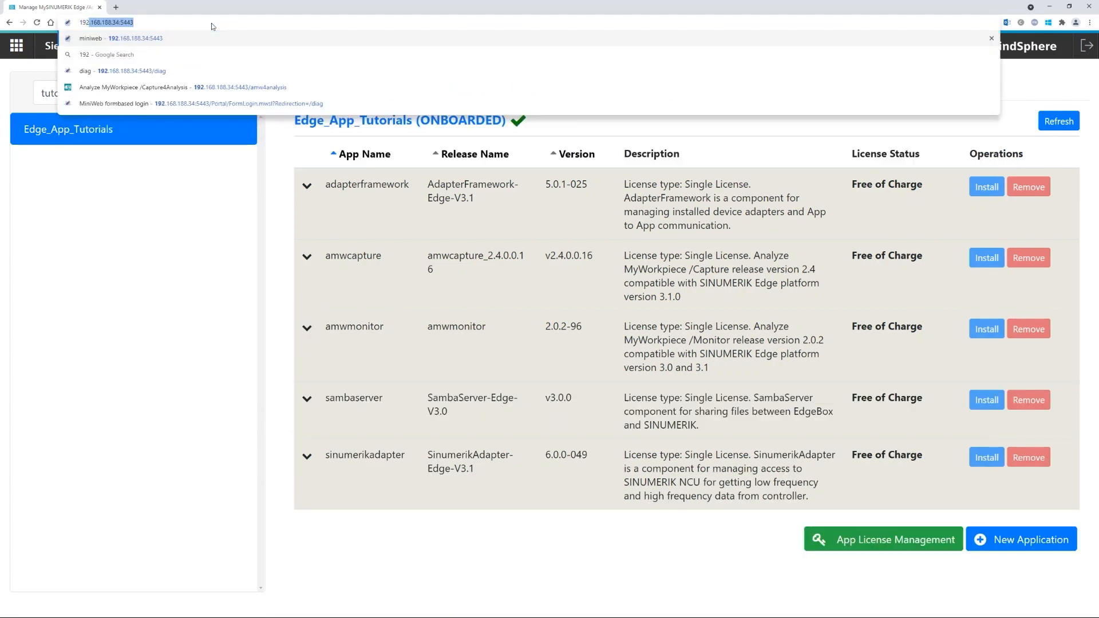
{"action": "key", "text": "Right"}
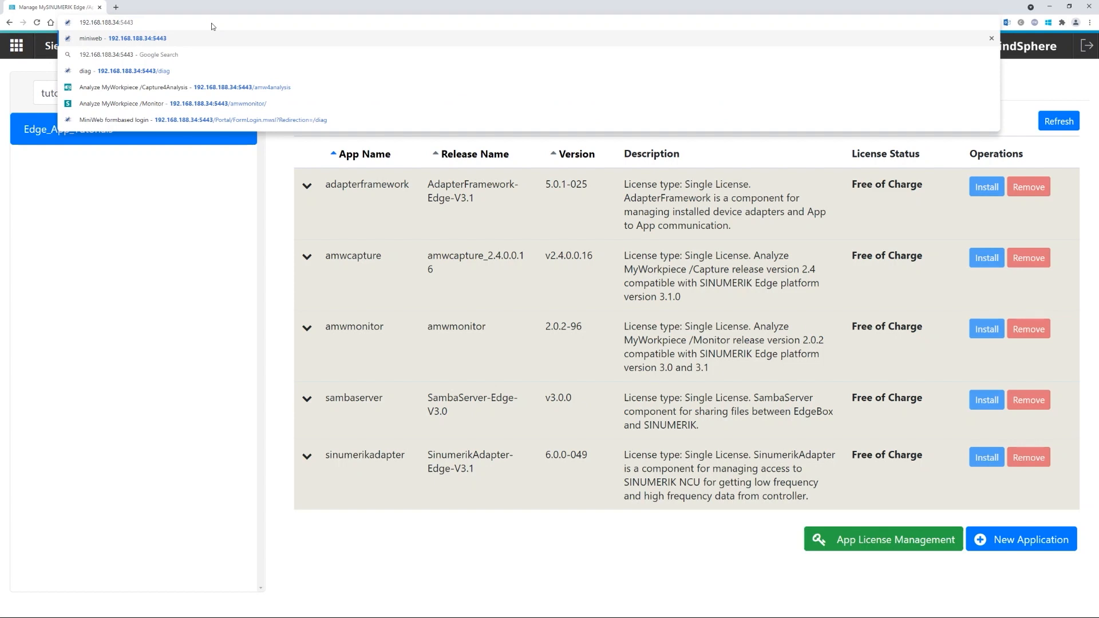
{"action": "key", "text": "Return"}
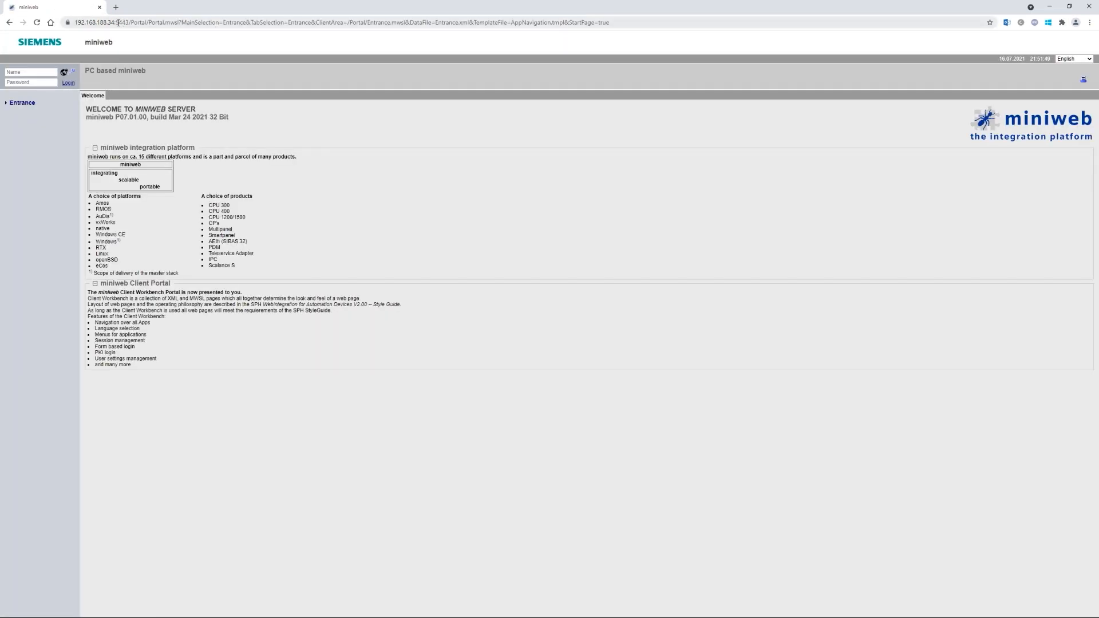
- Enter Administrator as the login name and paste the account password
{"action": "left_click", "coordinate": [40, 75]}
{"action": "type", "text": "Adm"}
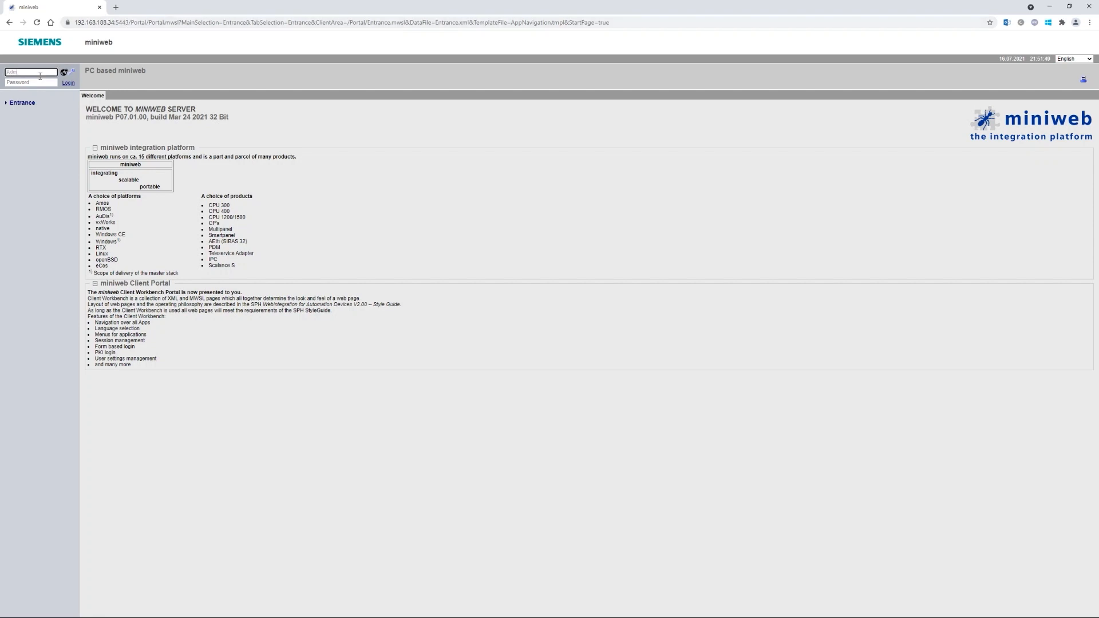
{"action": "type", "text": "inistrator"}
{"action": "key", "text": "Tab"}
{"action": "key", "text": "alt+Tab"}
{"action": "key", "text": "alt+Tab"}
{"action": "key", "text": "ctrl+v"}
- Log in to miniweb and create an amwmonitor user group in the User manager
{"action": "left_click", "coordinate": [69, 83]}
{"action": "left_click", "coordinate": [22, 196]}
{"action": "left_click", "coordinate": [238, 97]}
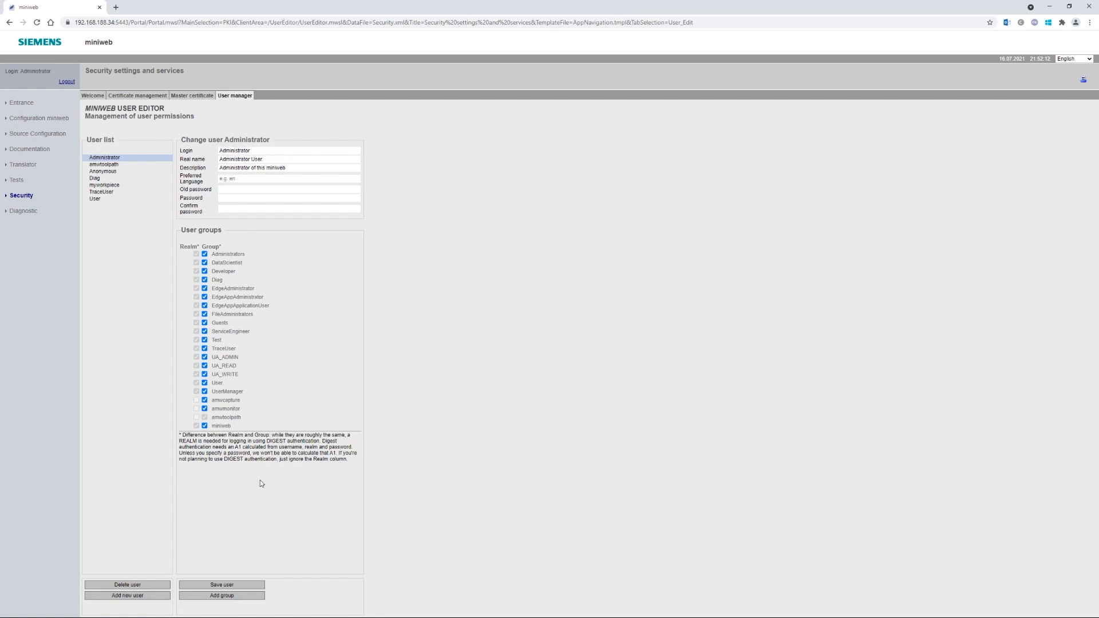
{"action": "left_click", "coordinate": [214, 599]}
{"action": "type", "text": "amwmonitor"}
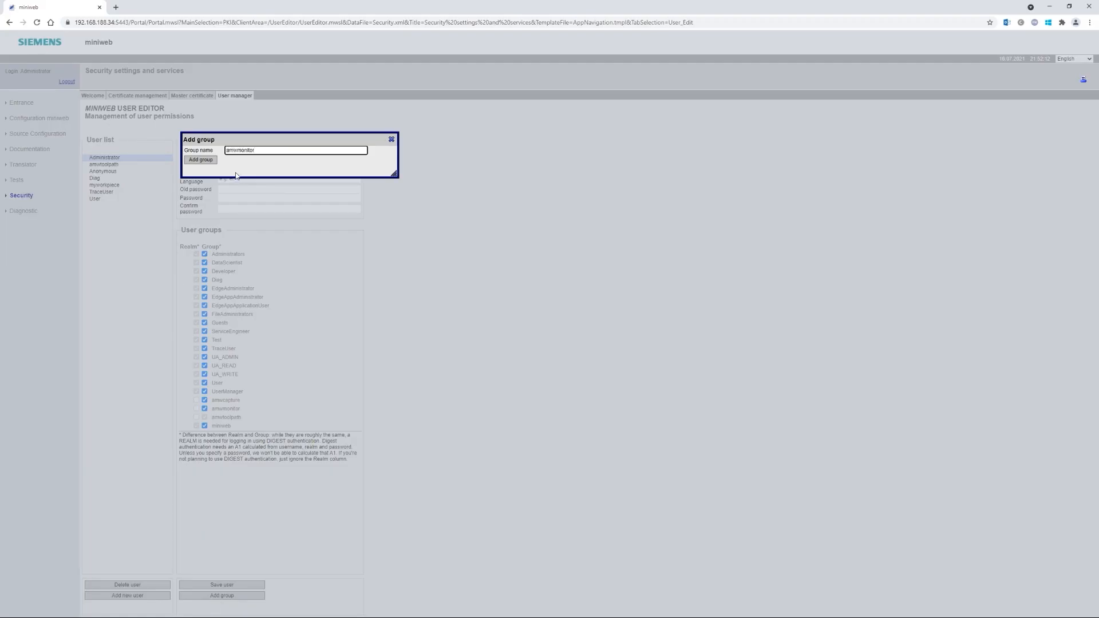
{"action": "left_click", "coordinate": [392, 139]}
- Add a new user myworkpiece with the pasted password
{"action": "left_click", "coordinate": [136, 597]}
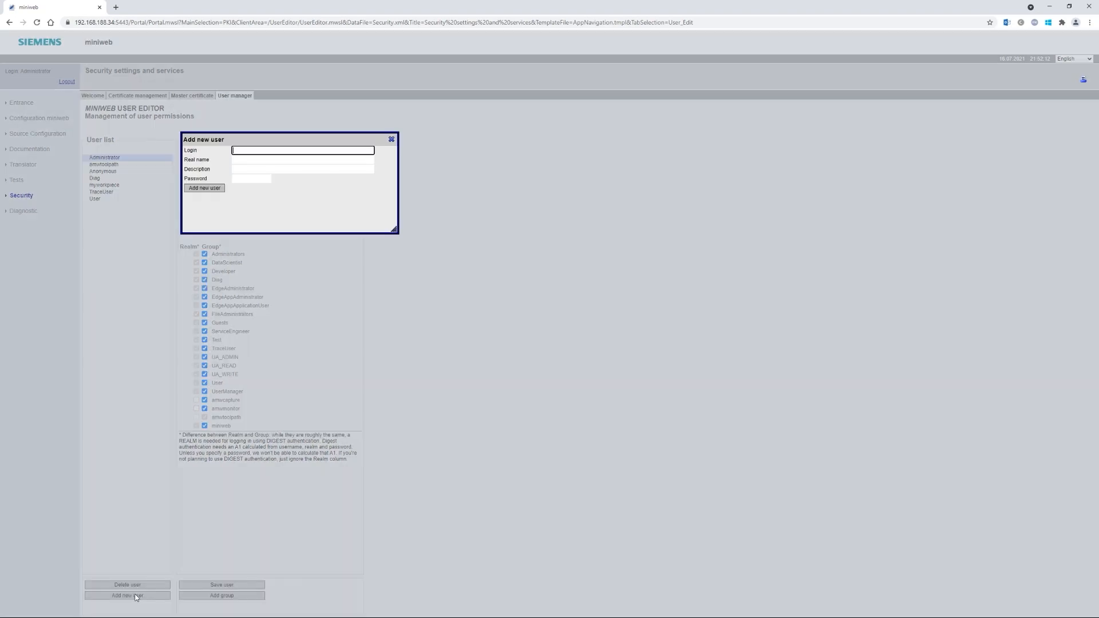
{"action": "type", "text": "myworkpiece"}
{"action": "key", "text": "Tab"}
{"action": "key", "text": "Tab"}
{"action": "key", "text": "Tab"}
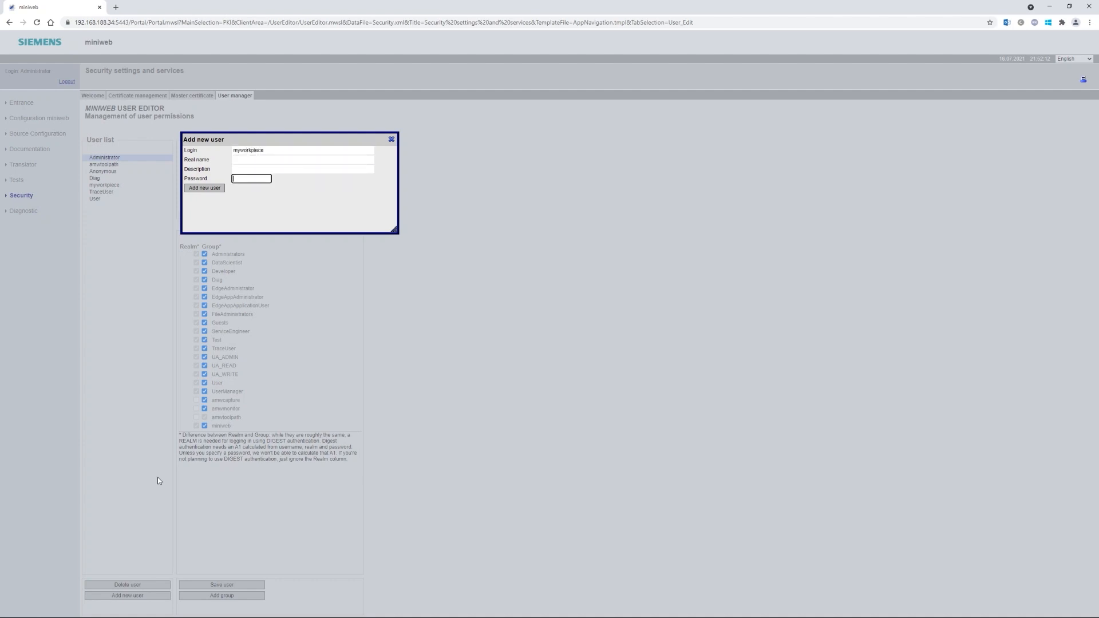
{"action": "key", "text": "ctrl+v"}
{"action": "left_click", "coordinate": [191, 190]}
{"action": "left_click", "coordinate": [391, 140]}
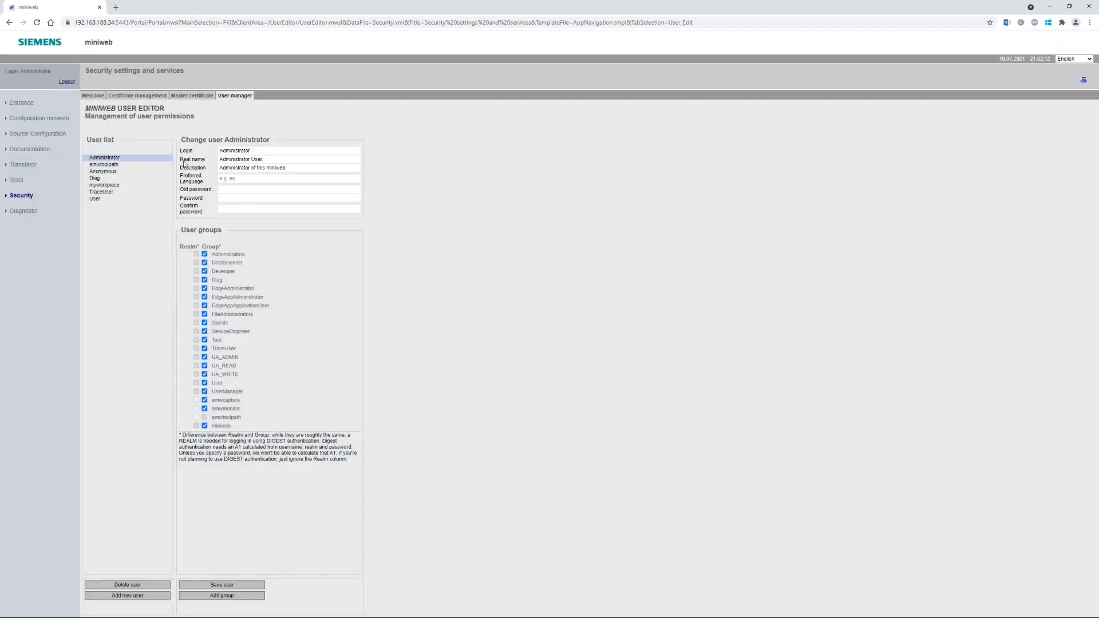
- Make myworkpiece a member of amwmonitor, save it, then open Operate's Setup area
{"action": "left_click", "coordinate": [108, 184]}
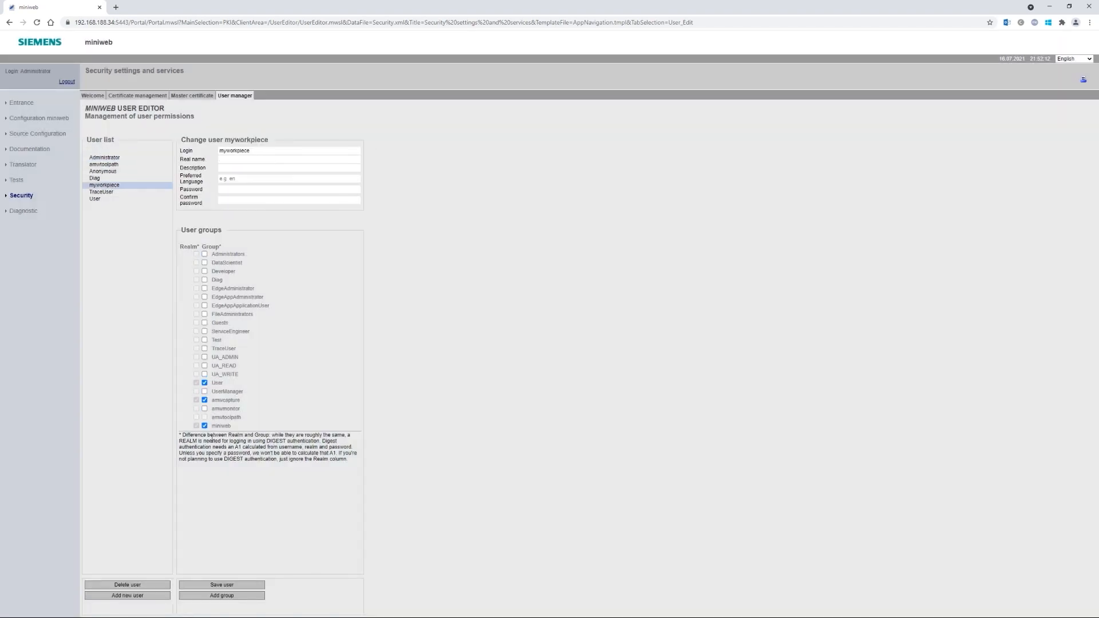
{"action": "left_click", "coordinate": [205, 409]}
{"action": "left_click", "coordinate": [235, 585]}
{"action": "left_click", "coordinate": [625, 70]}
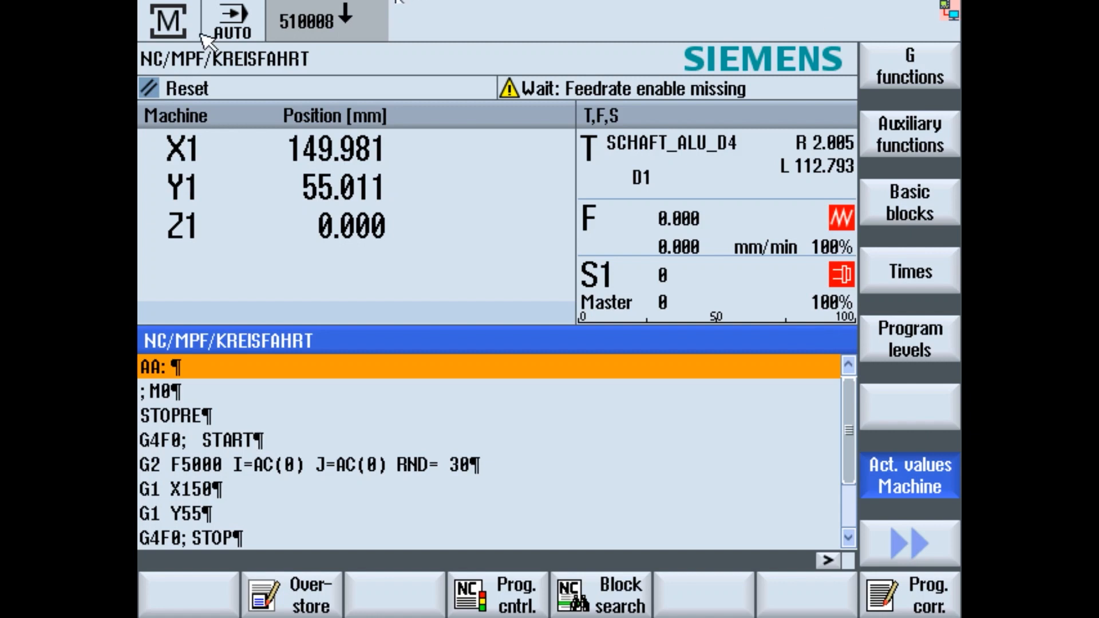
{"action": "key", "text": "F10"}
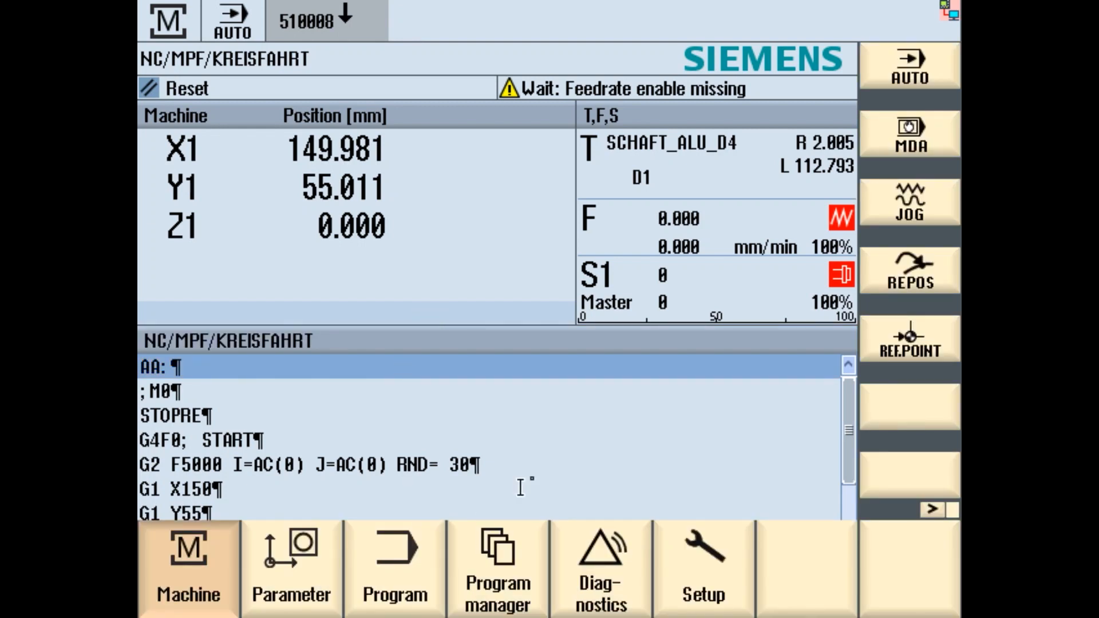
{"action": "left_click", "coordinate": [697, 584]}
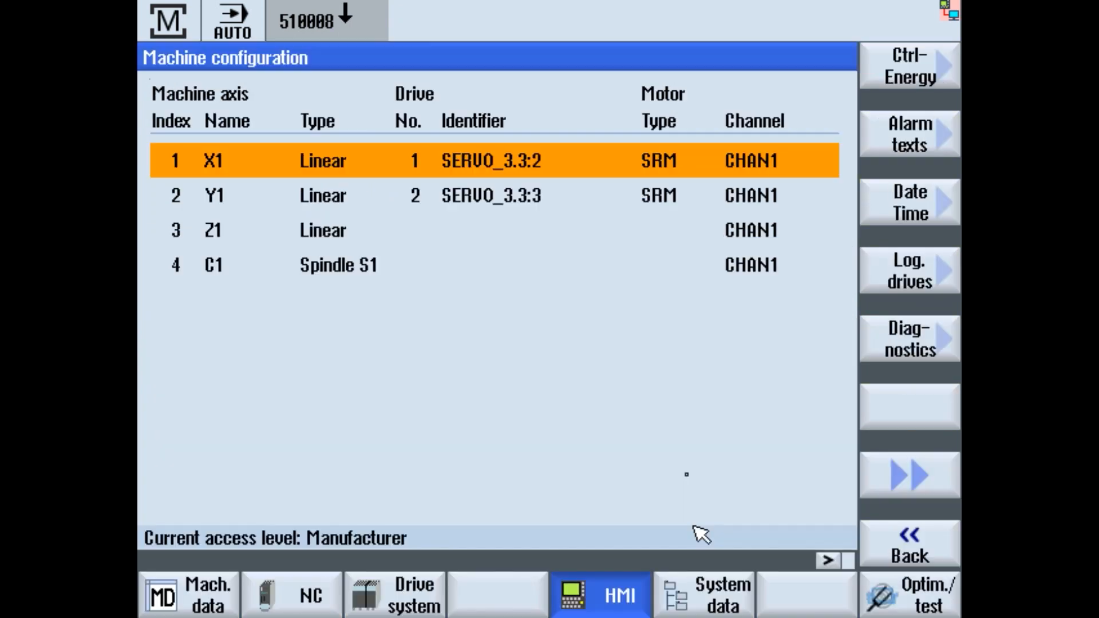
- Go to System data > NC data > Definitions and open MGUD.DEF in the editor
{"action": "left_click", "coordinate": [723, 604]}
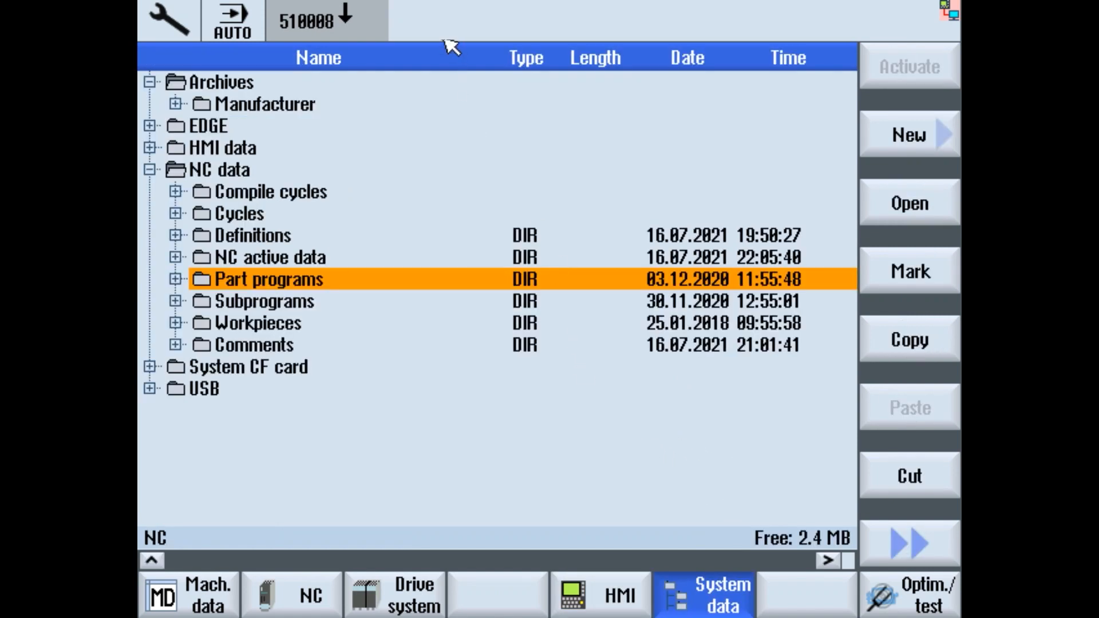
{"action": "key", "text": "Up"}
{"action": "key", "text": "Up"}
{"action": "key", "text": "Up"}
{"action": "key", "text": "Up"}
{"action": "key", "text": "Up"}
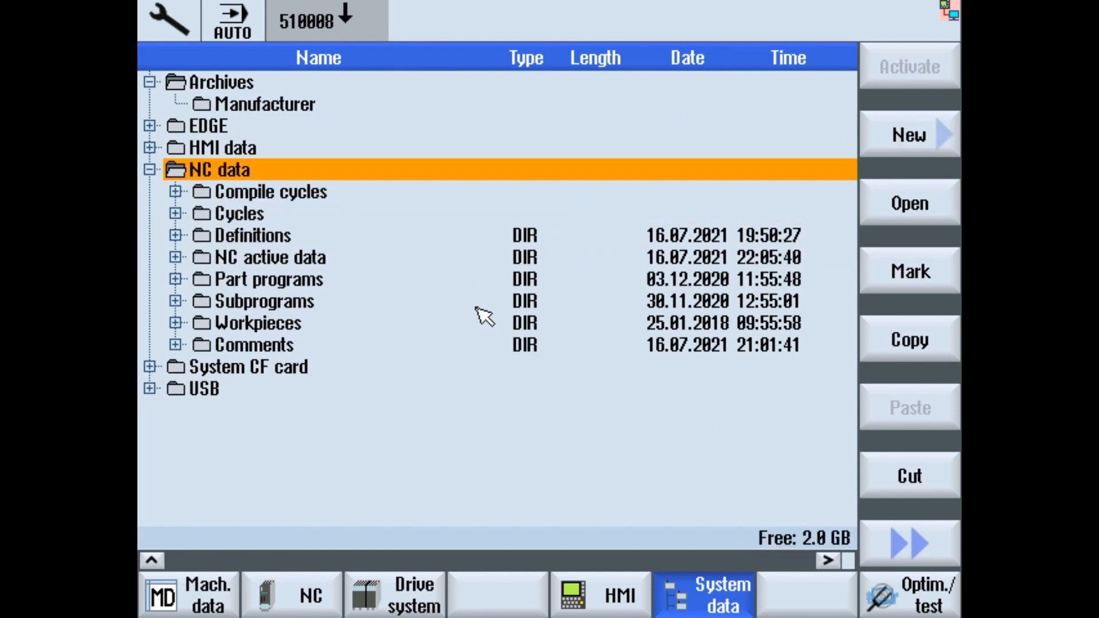
{"action": "key", "text": "Down"}
{"action": "key", "text": "Down"}
{"action": "key", "text": "Down"}
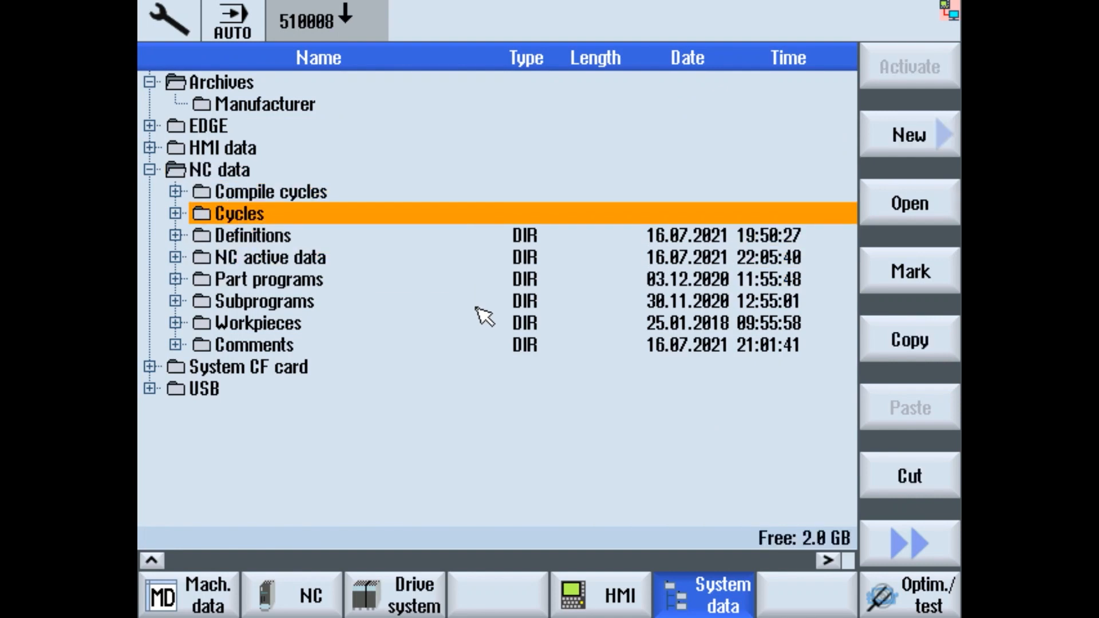
{"action": "key", "text": "Right"}
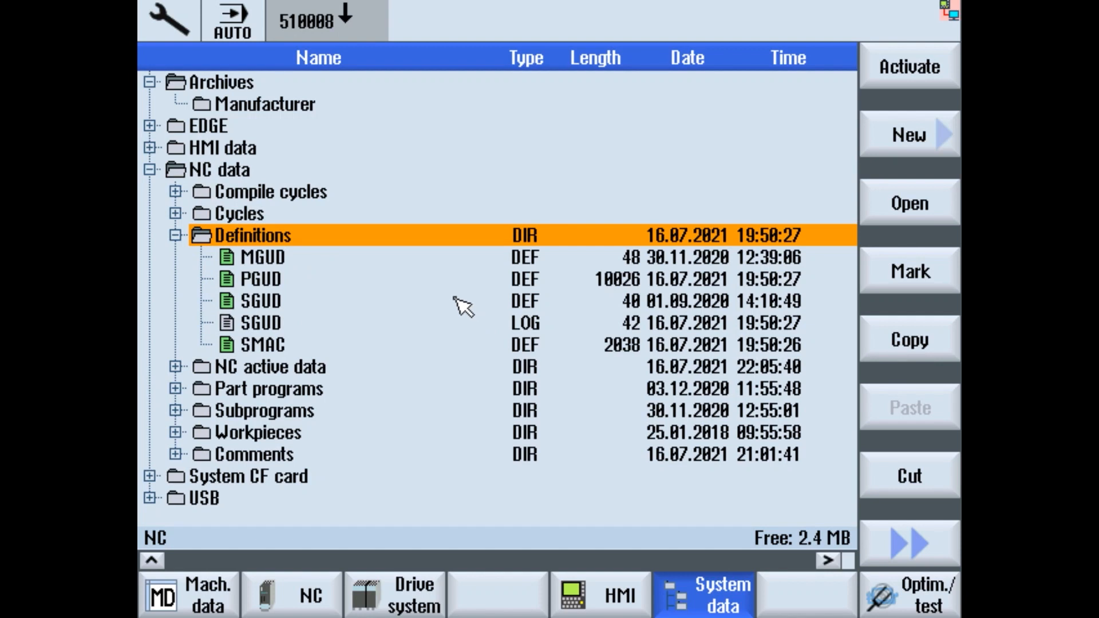
{"action": "key", "text": "Down"}
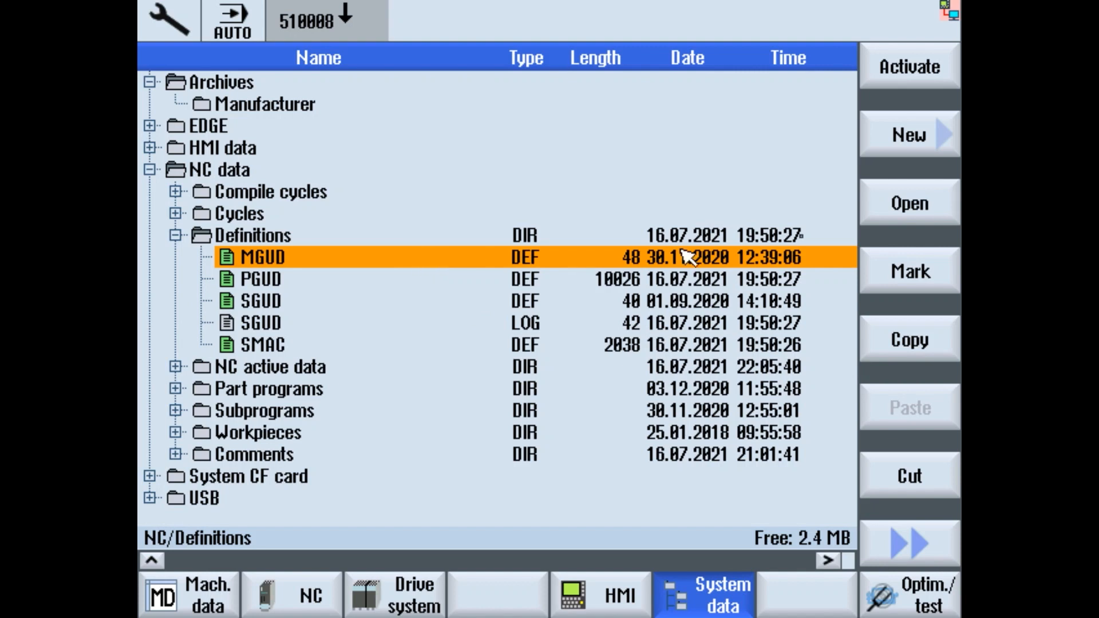
{"action": "left_click", "coordinate": [912, 205]}
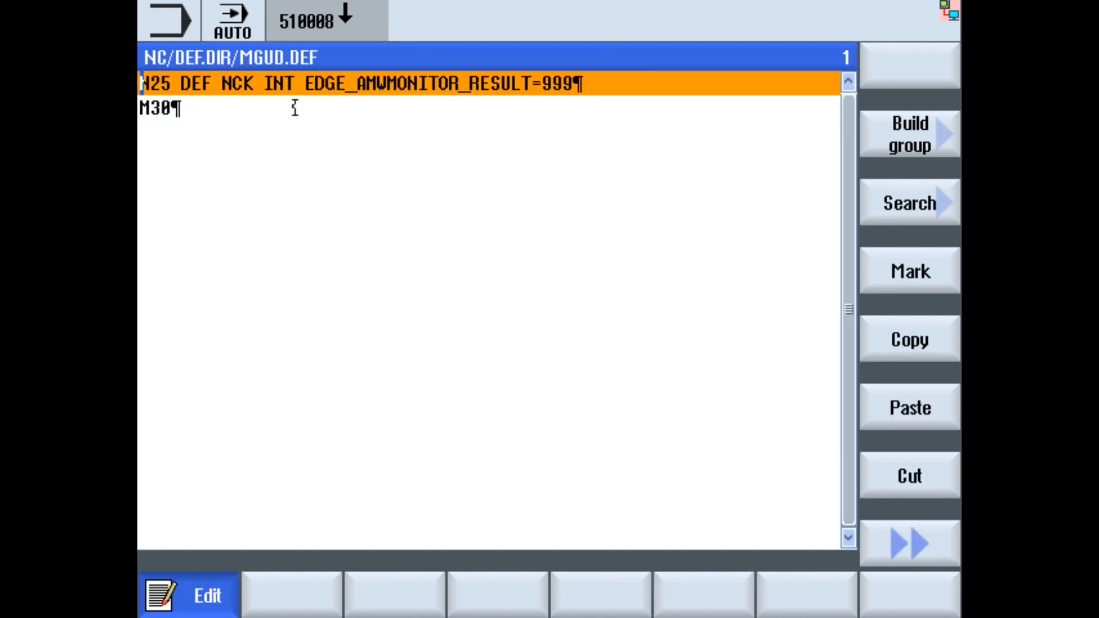
- Mark EDGE_AMWMONITOR_RESULT in MGUD's N25 definition line
{"action": "key", "text": "Right"}
{"action": "key", "text": "Right"}
{"action": "key", "text": "Right"}
{"action": "key", "text": "Right"}
{"action": "key", "text": "Right"}
{"action": "left_click_drag", "start_coordinate": [306, 84], "coordinate": [533, 87]}
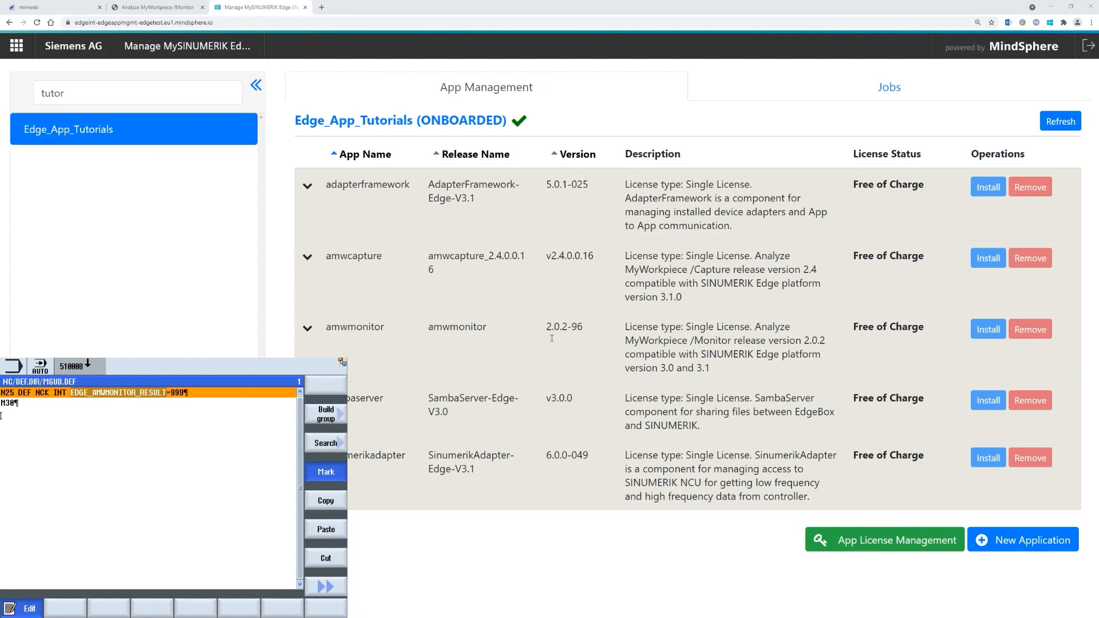
- Open the amwmonitor instance's Config Edit and select EDGE_AMWMONITOR_RESULT in its write address
{"action": "left_click", "coordinate": [307, 328]}
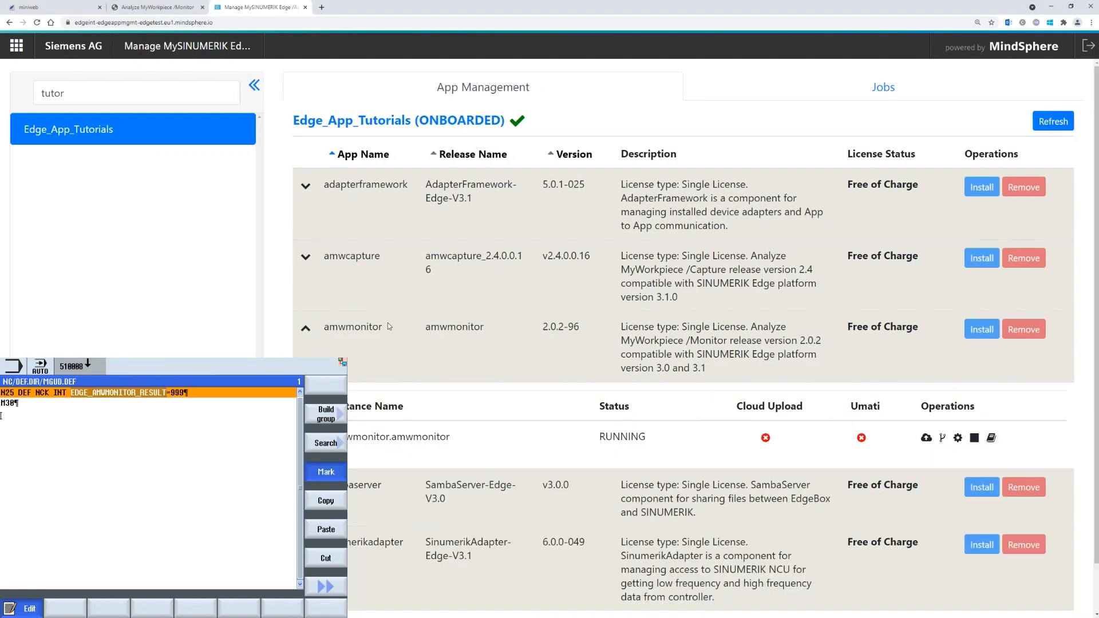
{"action": "left_click", "coordinate": [958, 438]}
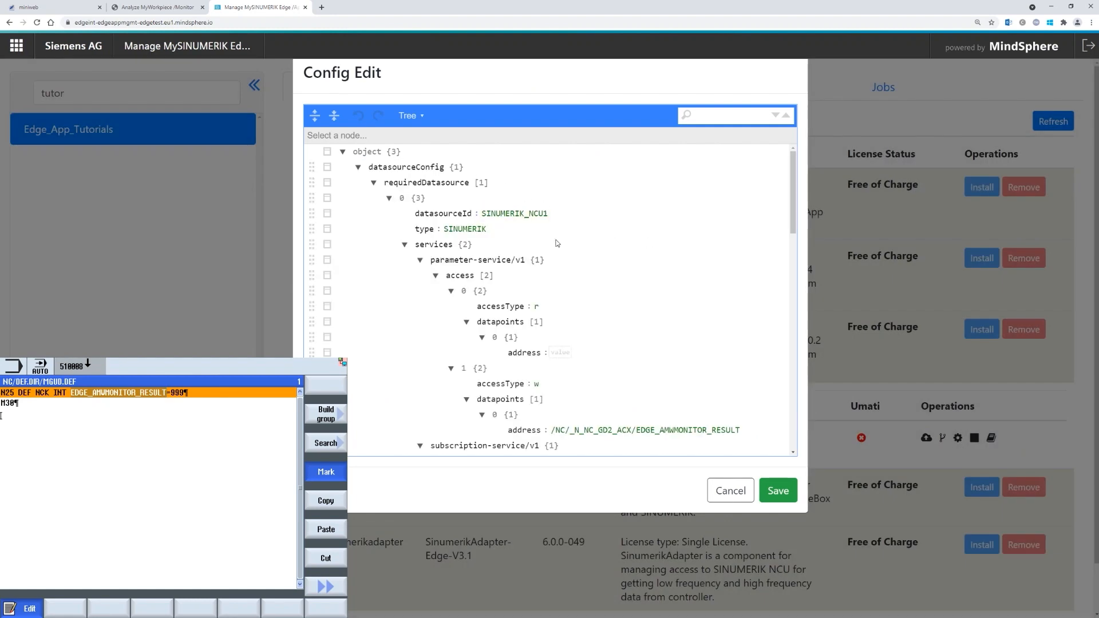
{"action": "left_click", "coordinate": [598, 430]}
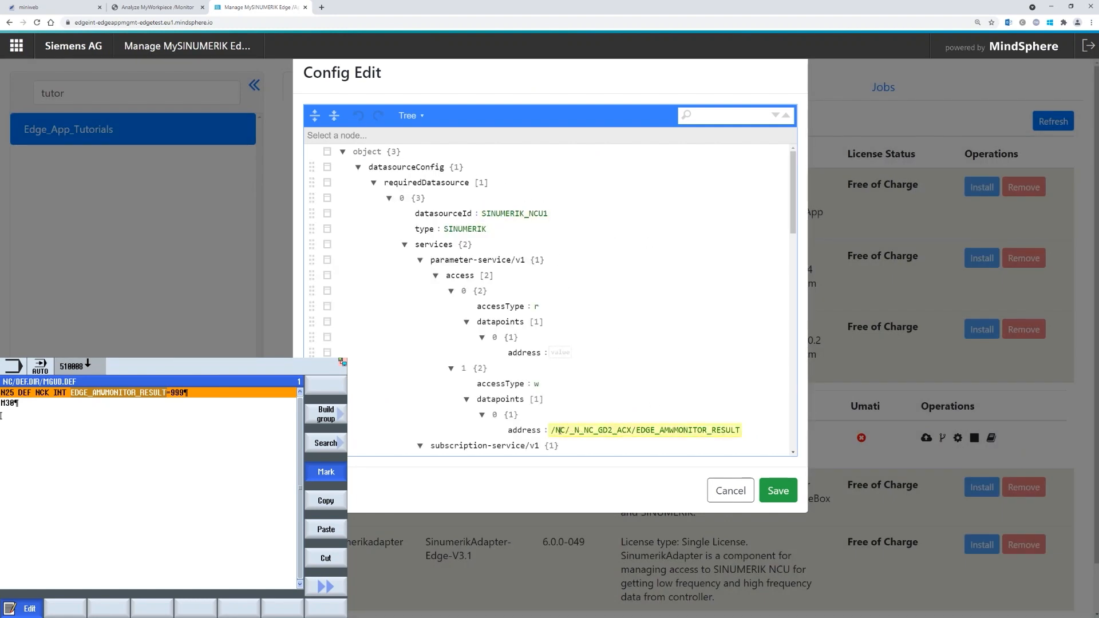
{"action": "left_click_drag", "start_coordinate": [636, 430], "coordinate": [741, 429]}
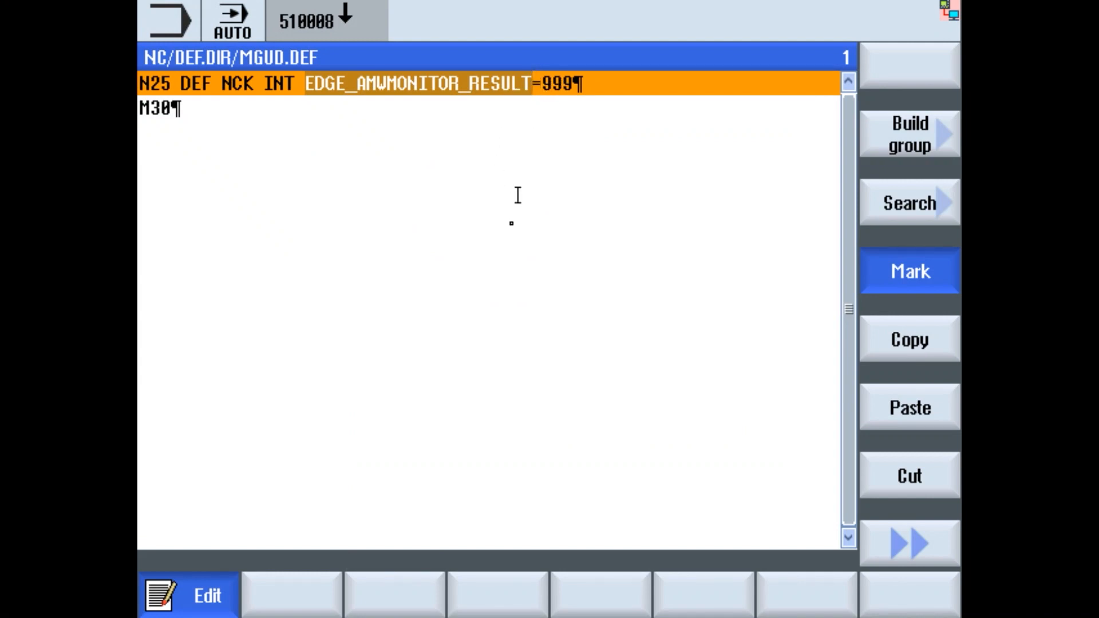
- Close MGUD, activate the definitions, acknowledge success, and open Parameter's global user variables
{"action": "left_click", "coordinate": [899, 546]}
{"action": "left_click", "coordinate": [910, 485]}
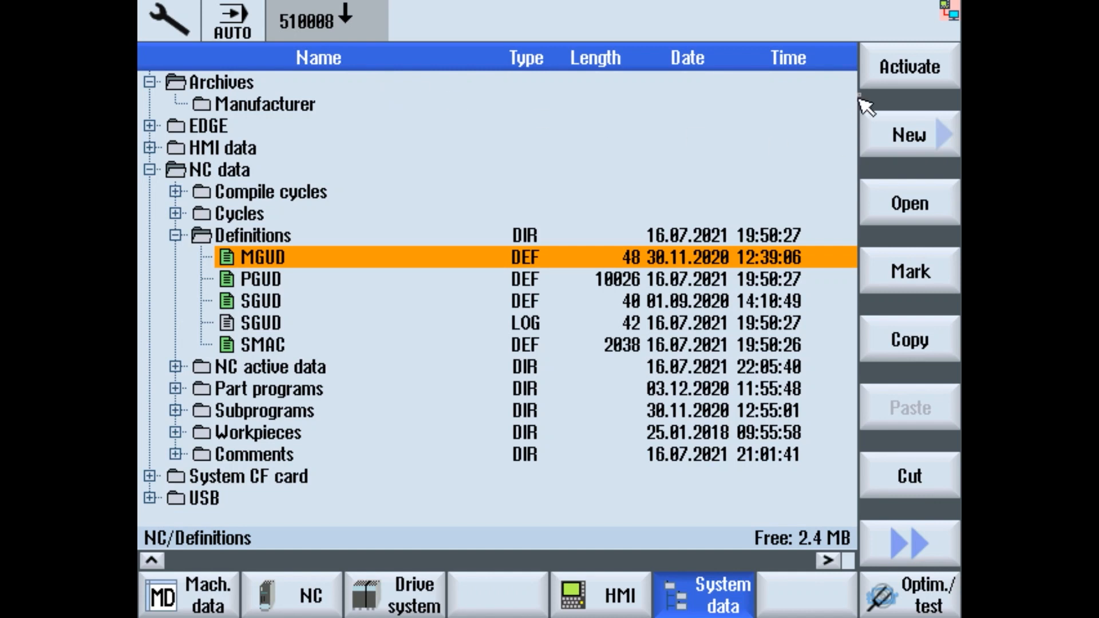
{"action": "left_click", "coordinate": [924, 73]}
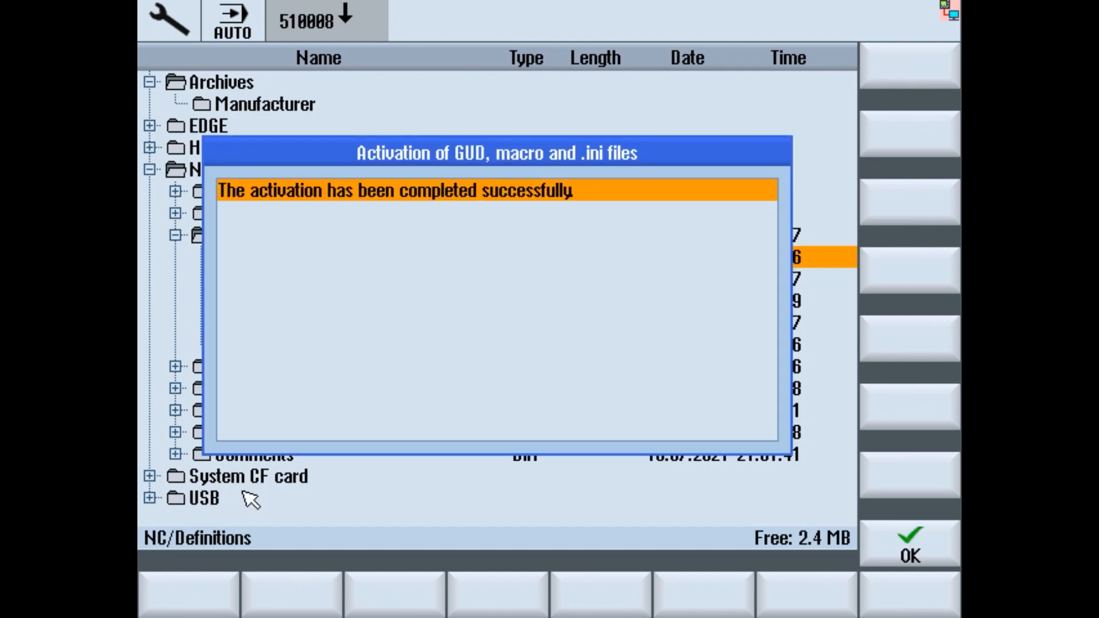
{"action": "left_click", "coordinate": [908, 541]}
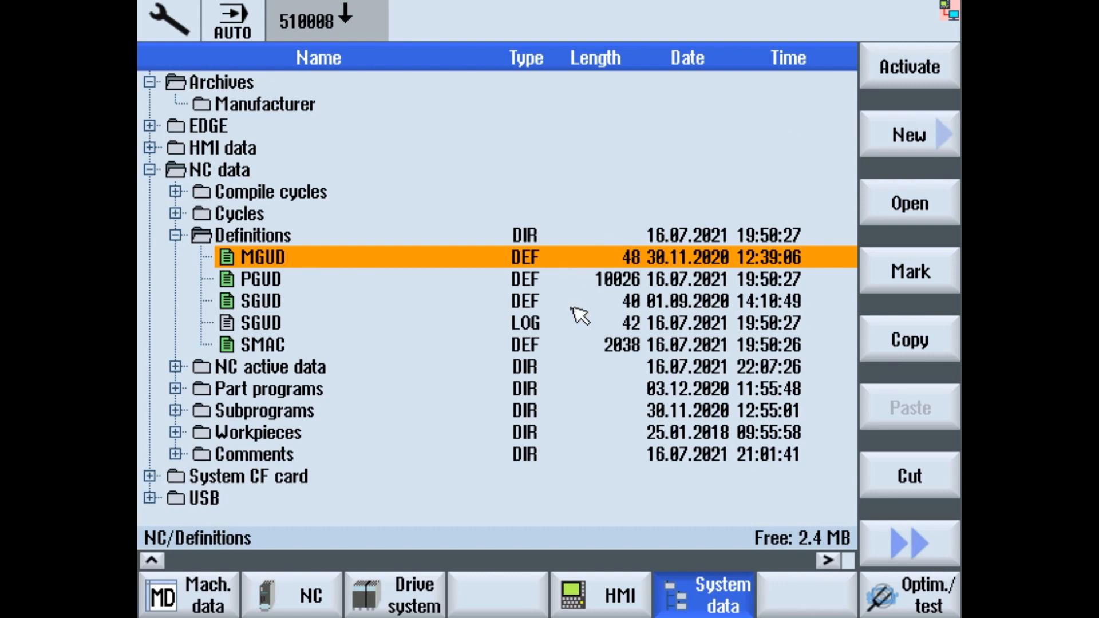
{"action": "key", "text": "F10"}
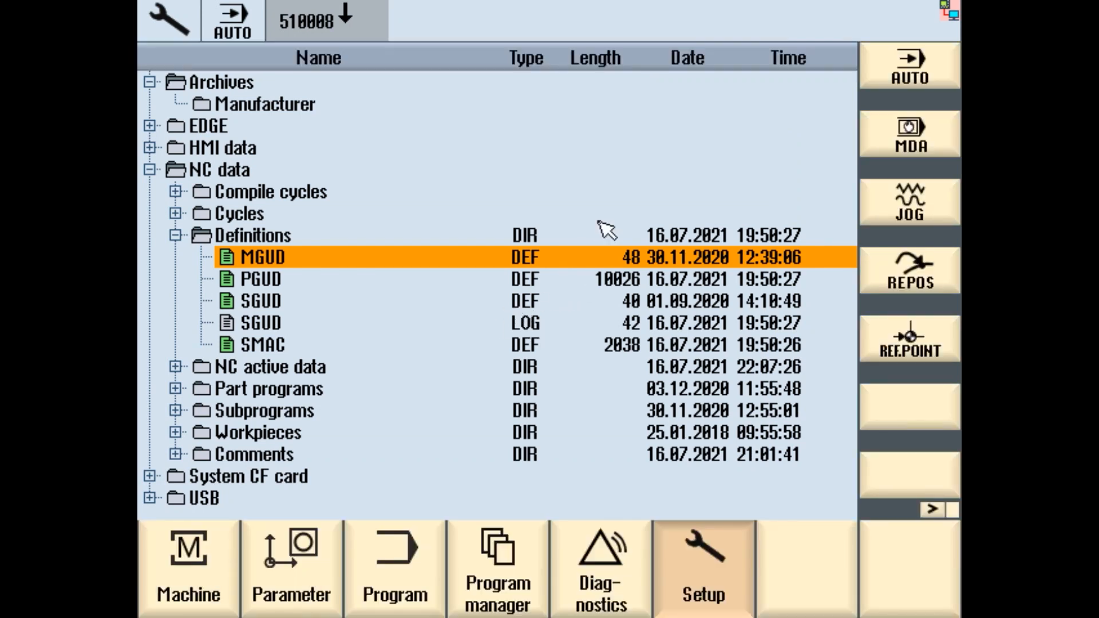
{"action": "left_click", "coordinate": [304, 566]}
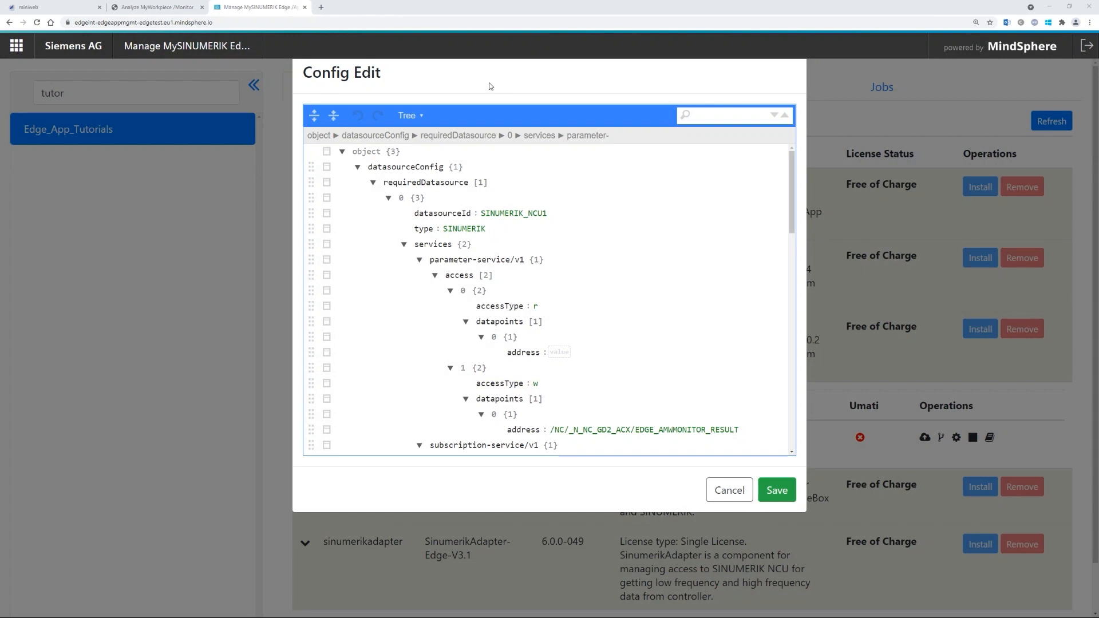
- Discard the config edits, load the device's /diag page, and close the two other tabs
{"action": "left_click", "coordinate": [729, 491]}
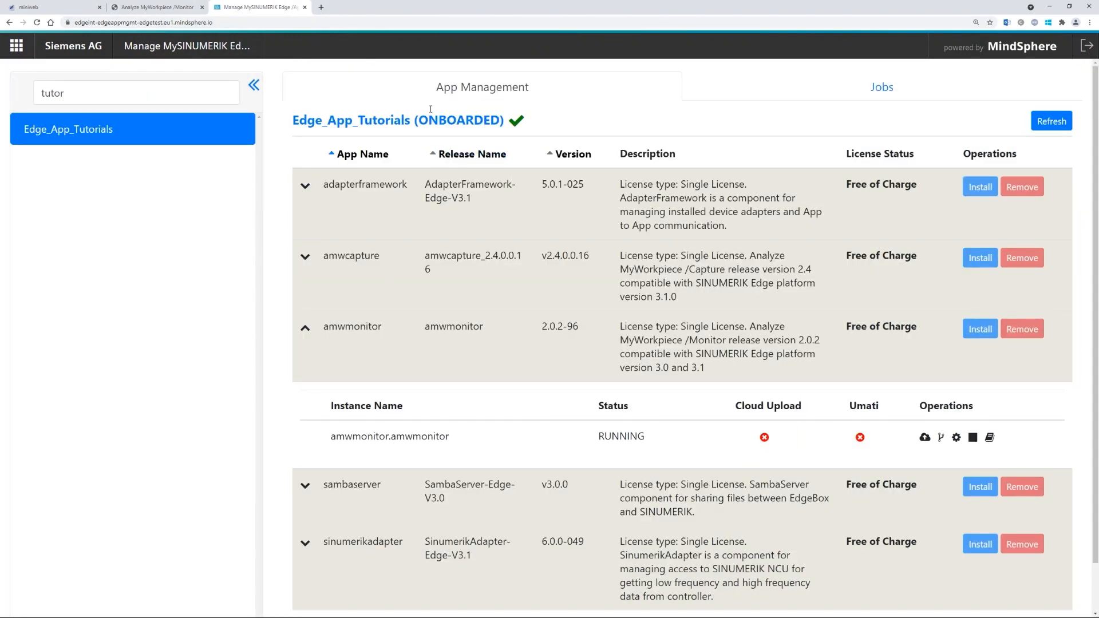
{"action": "left_click", "coordinate": [62, 9]}
{"action": "left_click", "coordinate": [131, 23]}
{"action": "left_click", "coordinate": [131, 23]}
{"action": "key", "text": "shift+End"}
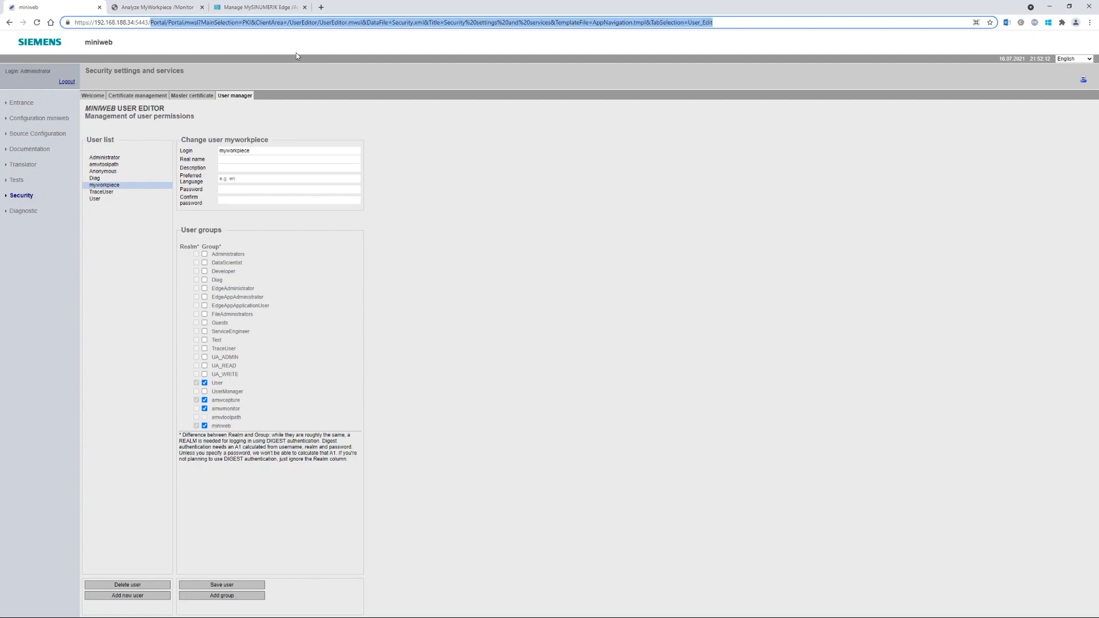
{"action": "type", "text": "/diag"}
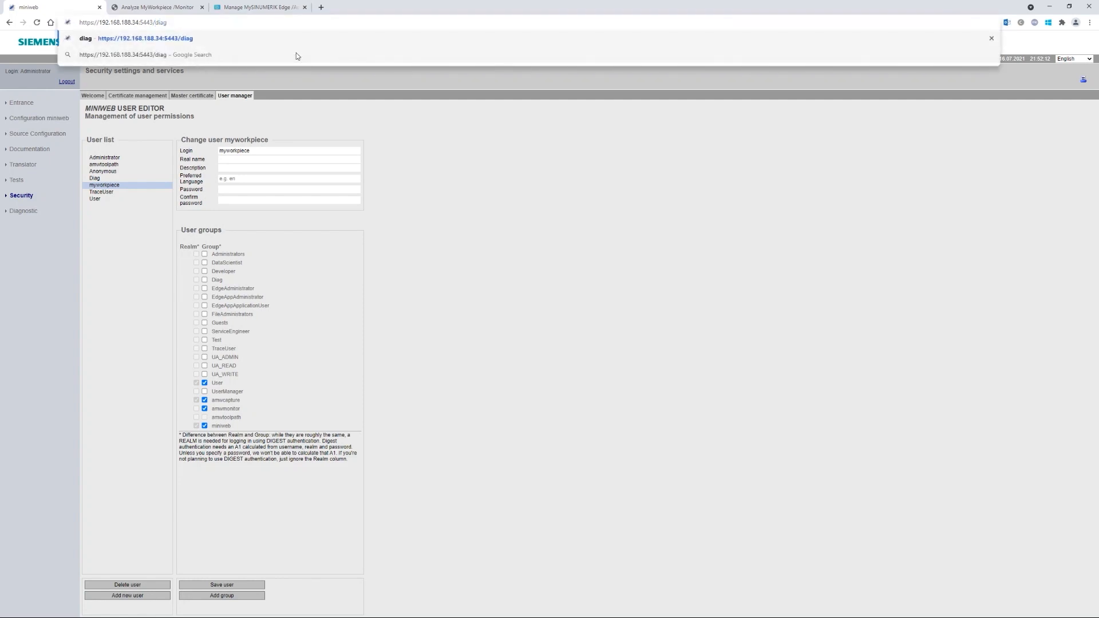
{"action": "key", "text": "Return"}
{"action": "left_click", "coordinate": [303, 8]}
{"action": "left_click", "coordinate": [204, 8]}
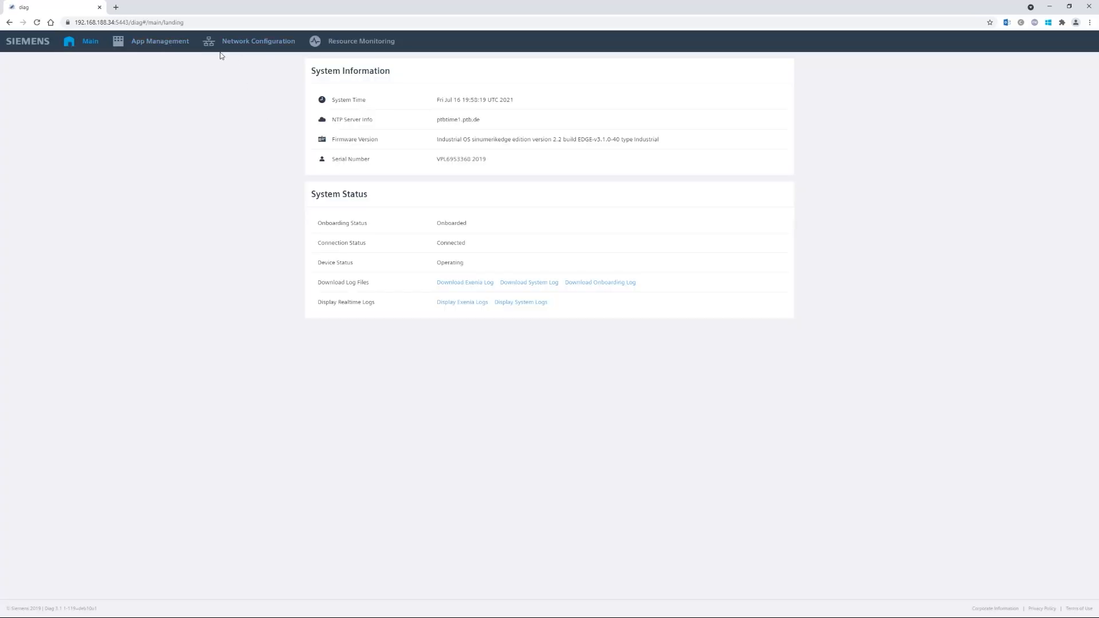
- Open the amwmonitor app's UI from the Edge Apps list in App Management
{"action": "left_click", "coordinate": [153, 42]}
{"action": "left_click", "coordinate": [522, 71]}
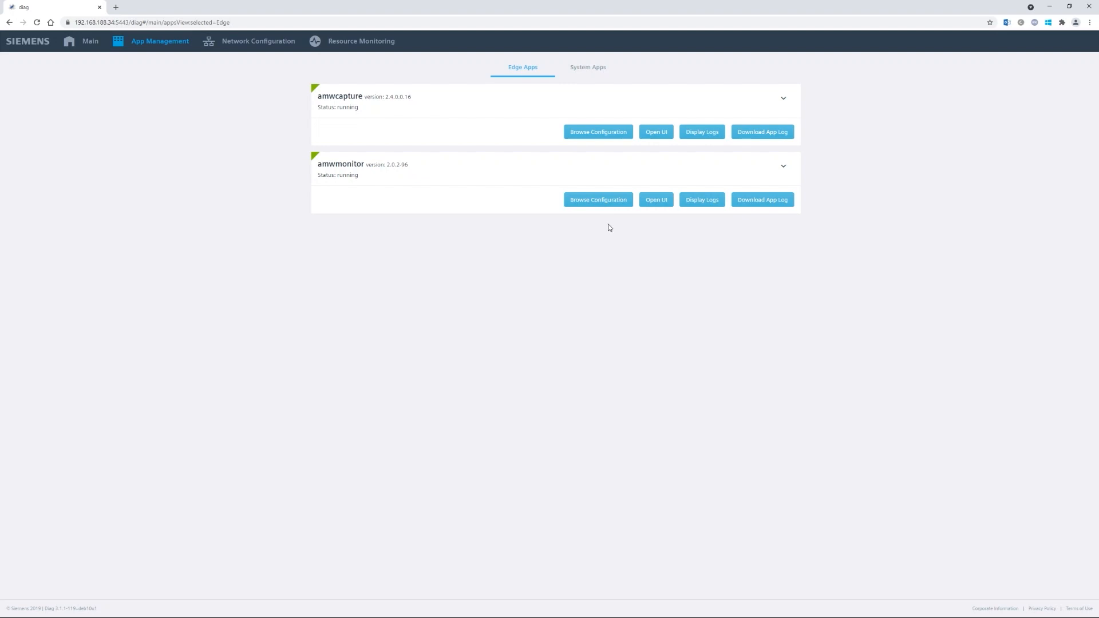
{"action": "left_click", "coordinate": [663, 205]}
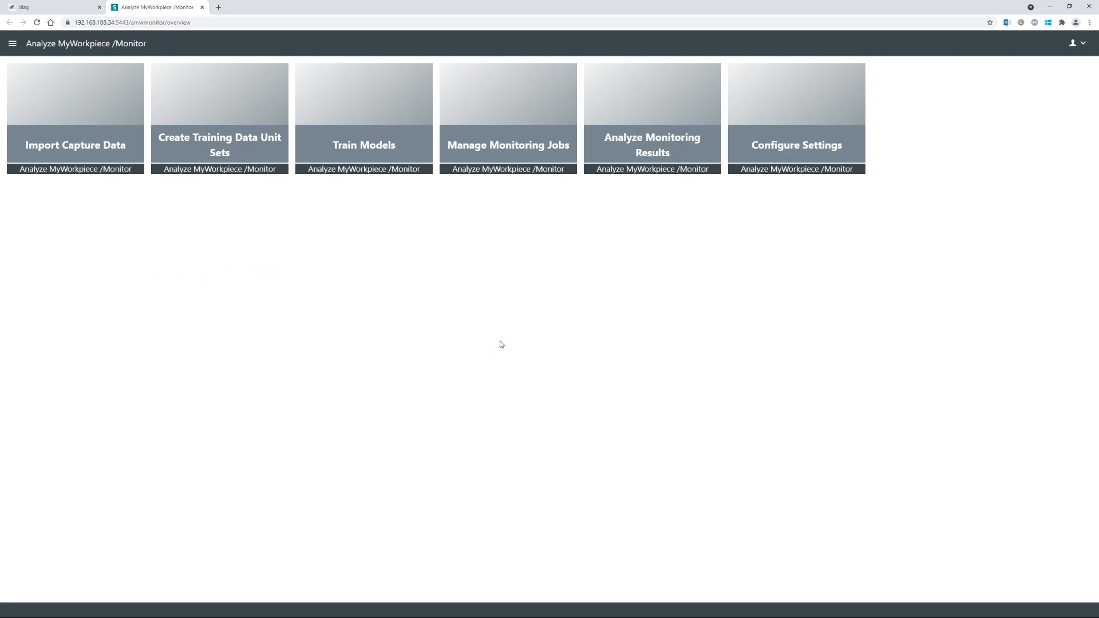
- Zoom the page in, open Configure Settings and confirm machine name Tutorial machine
{"action": "key", "text": "ctrl+plus"}
{"action": "key", "text": "ctrl+plus"}
{"action": "key", "text": "ctrl+plus"}
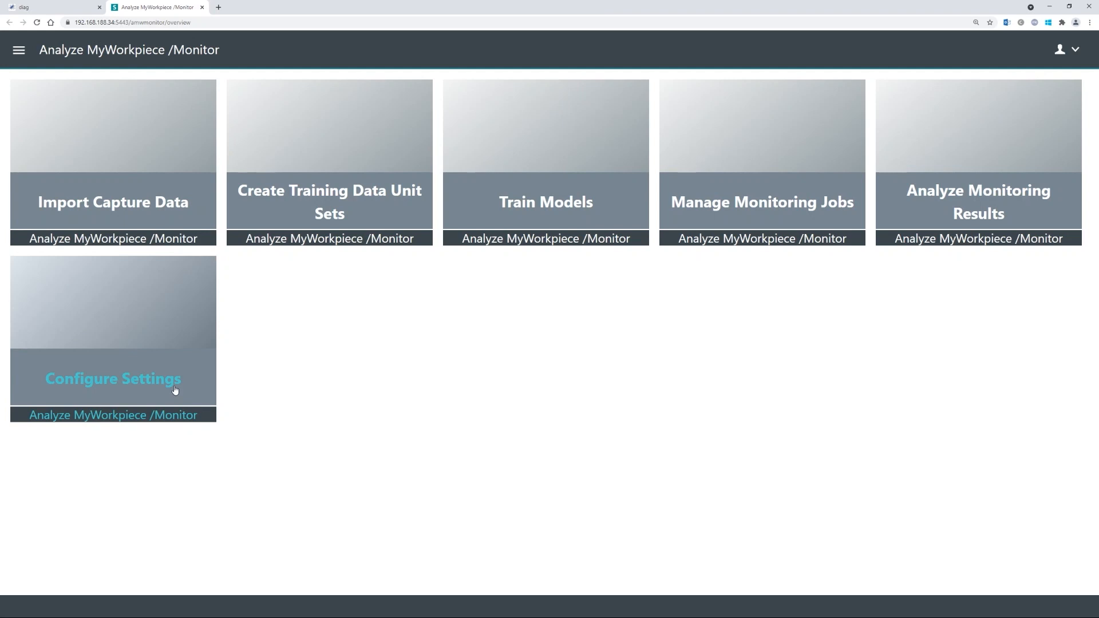
{"action": "left_click", "coordinate": [129, 387]}
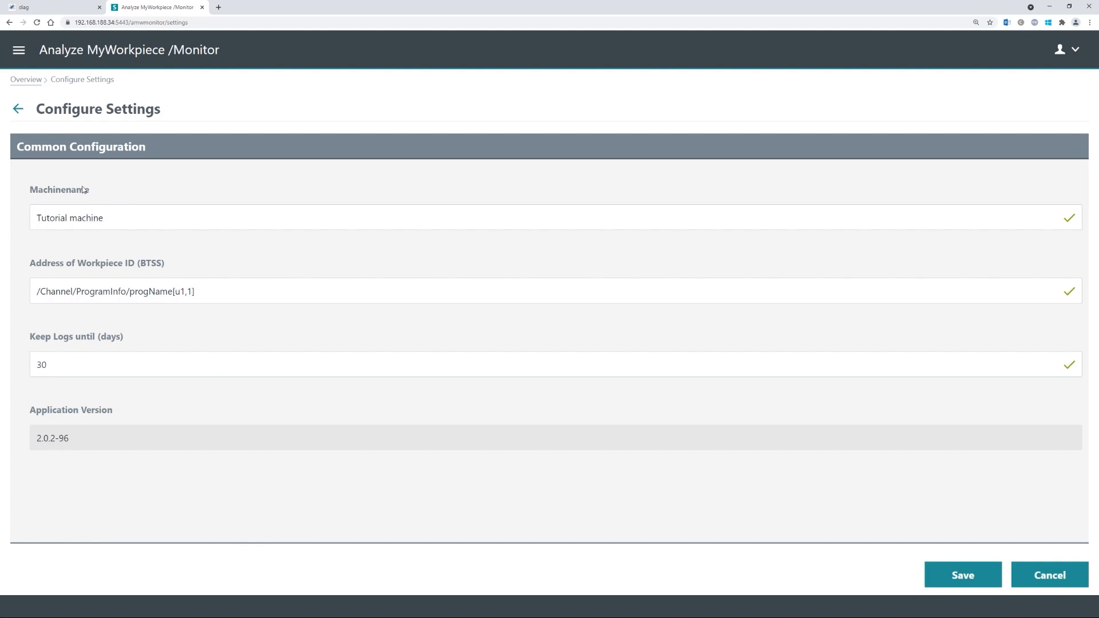
{"action": "left_click", "coordinate": [138, 219]}
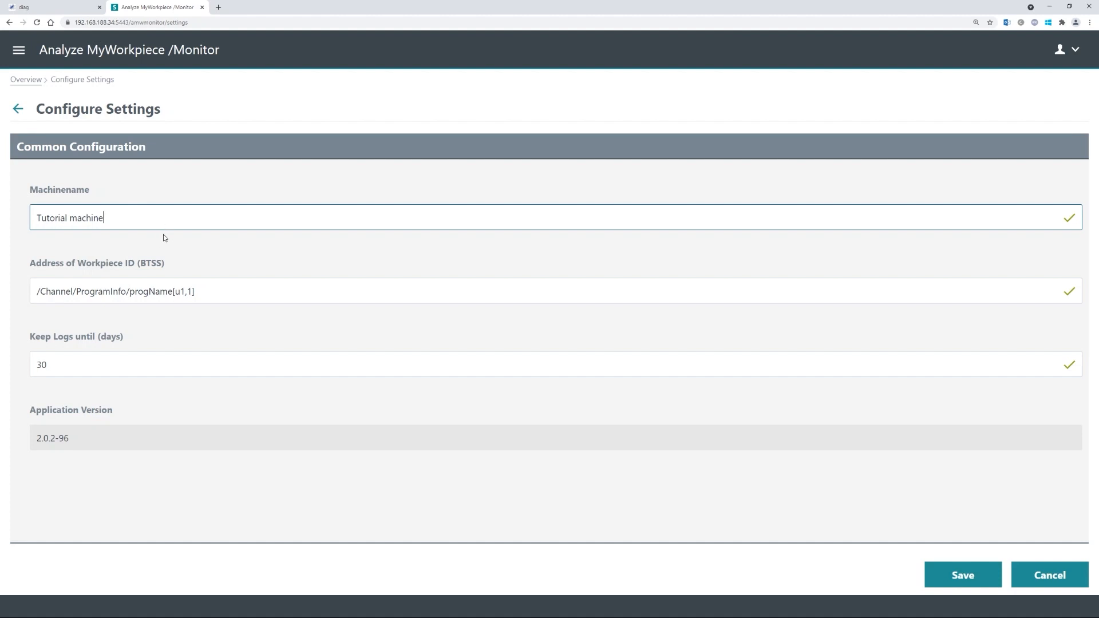
{"action": "left_click", "coordinate": [178, 259]}
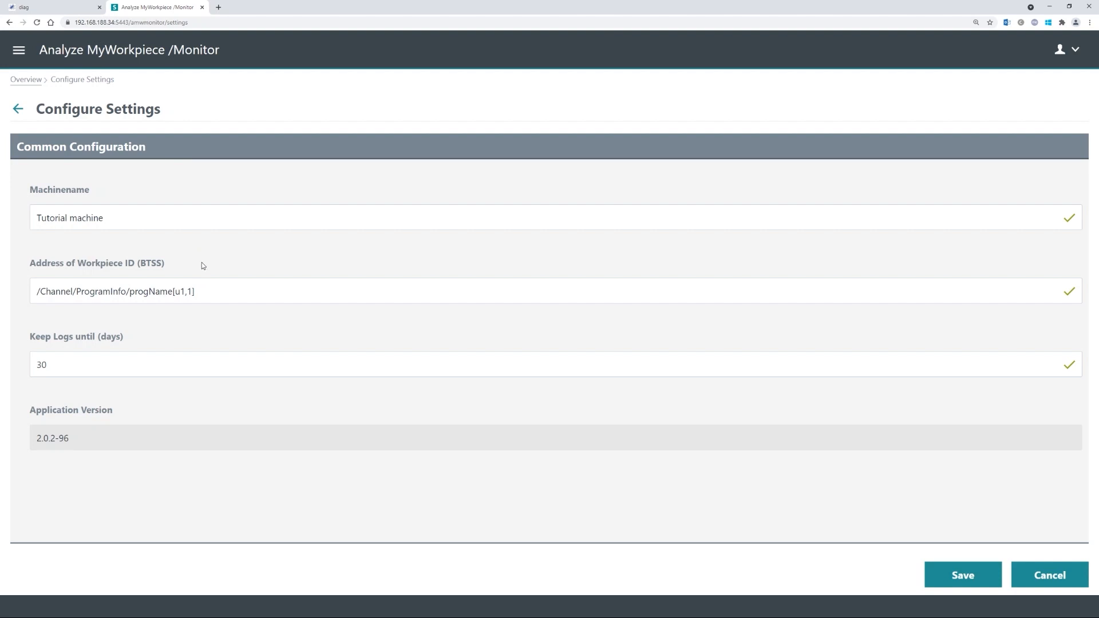
- Keep Workpiece ID address /Channel/ProgramInfo/progName[u1,1], save the settings, and go back to the overview
{"action": "left_click", "coordinate": [200, 293]}
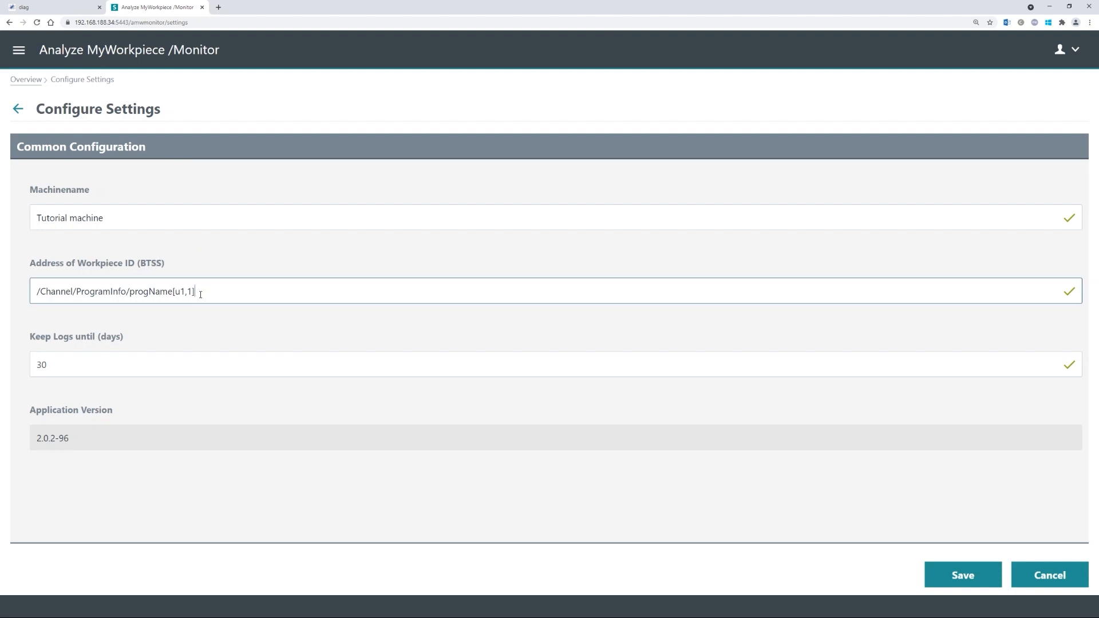
{"action": "left_click", "coordinate": [214, 255]}
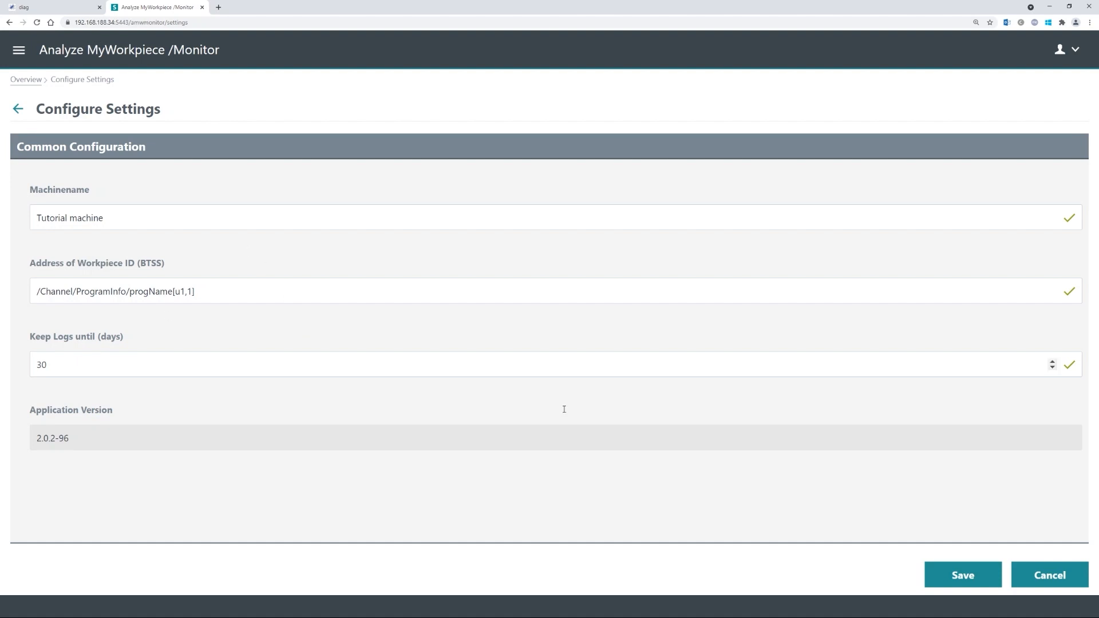
{"action": "left_click", "coordinate": [964, 582]}
{"action": "left_click", "coordinate": [25, 81]}
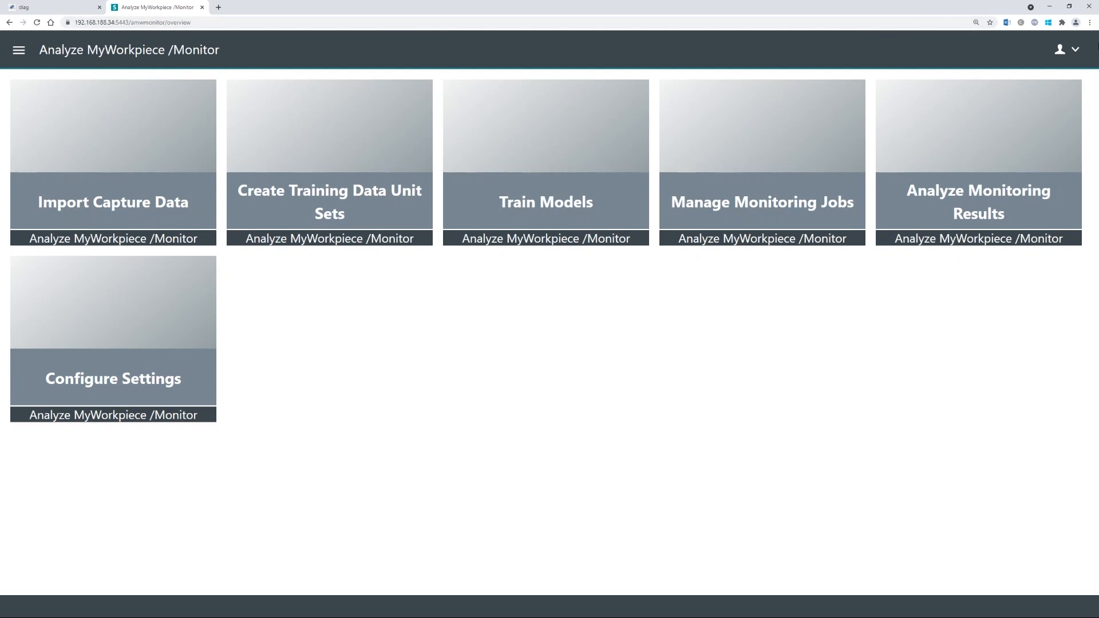
{"action": "left_click", "coordinate": [1068, 51]}
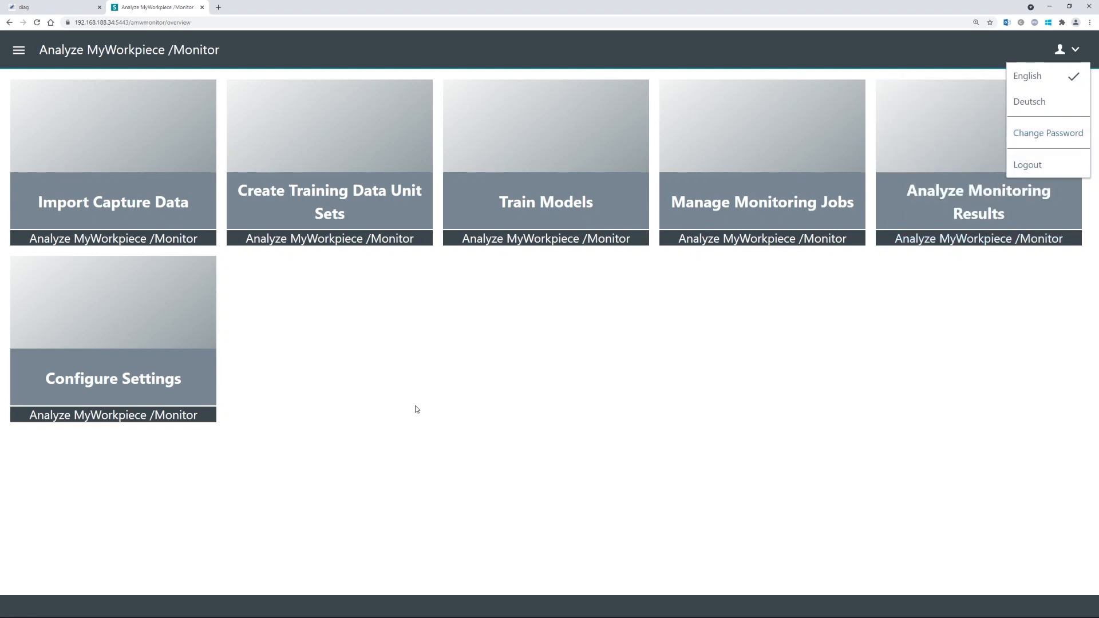
{"action": "left_click", "coordinate": [362, 385]}
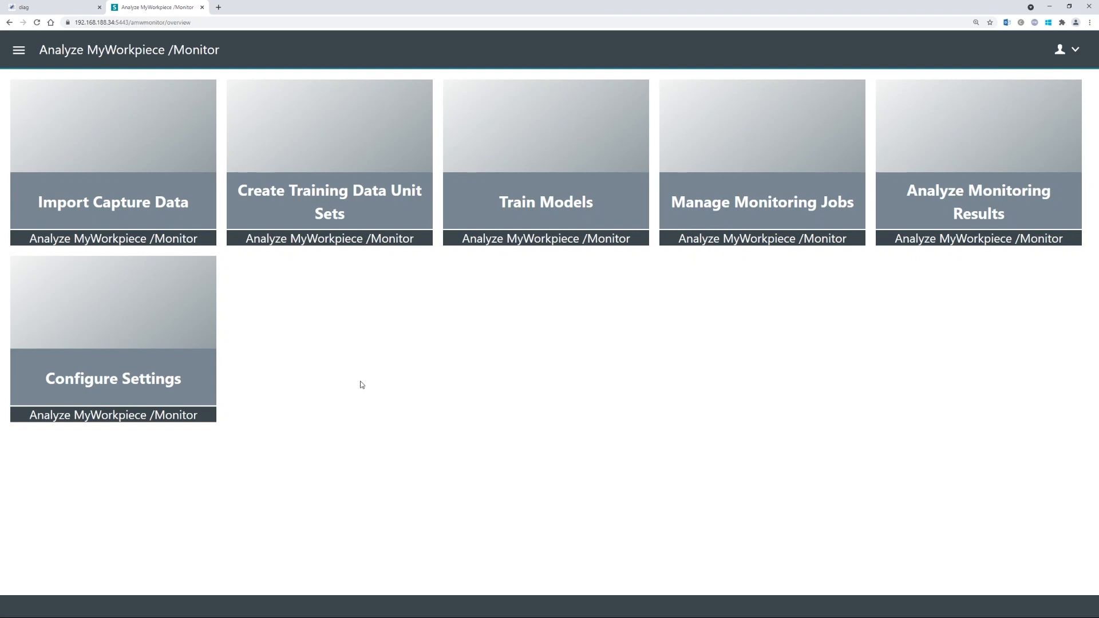
{"action": "left_click", "coordinate": [19, 54]}
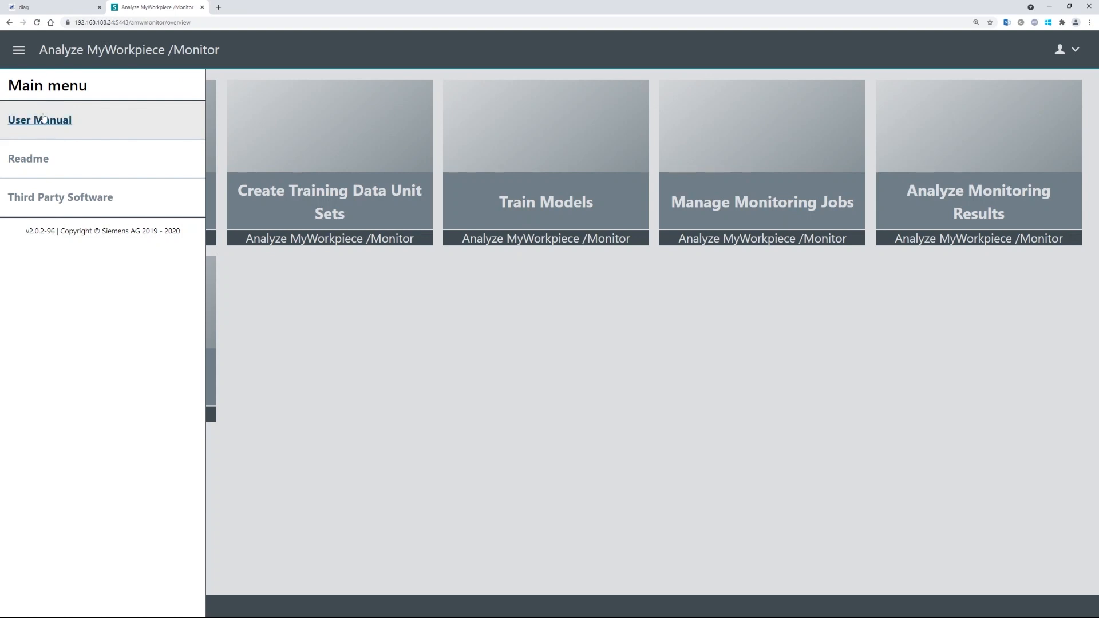
{"action": "left_click", "coordinate": [19, 50]}
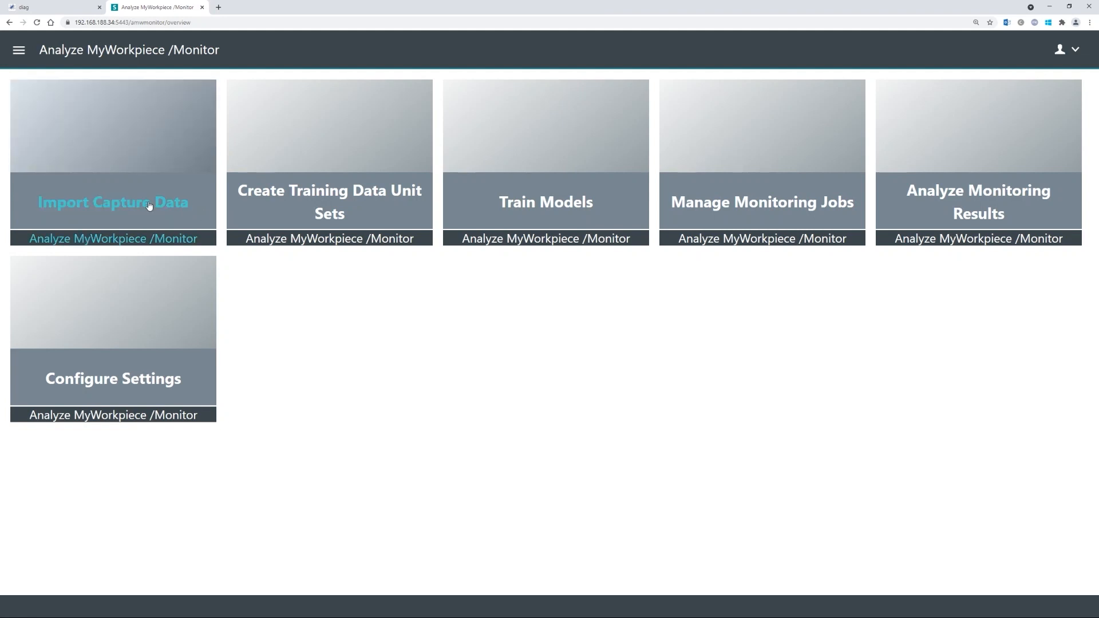
- Open Import Capture Data and list the runs of Circle_Tutorial_Capture
{"action": "left_click", "coordinate": [111, 212]}
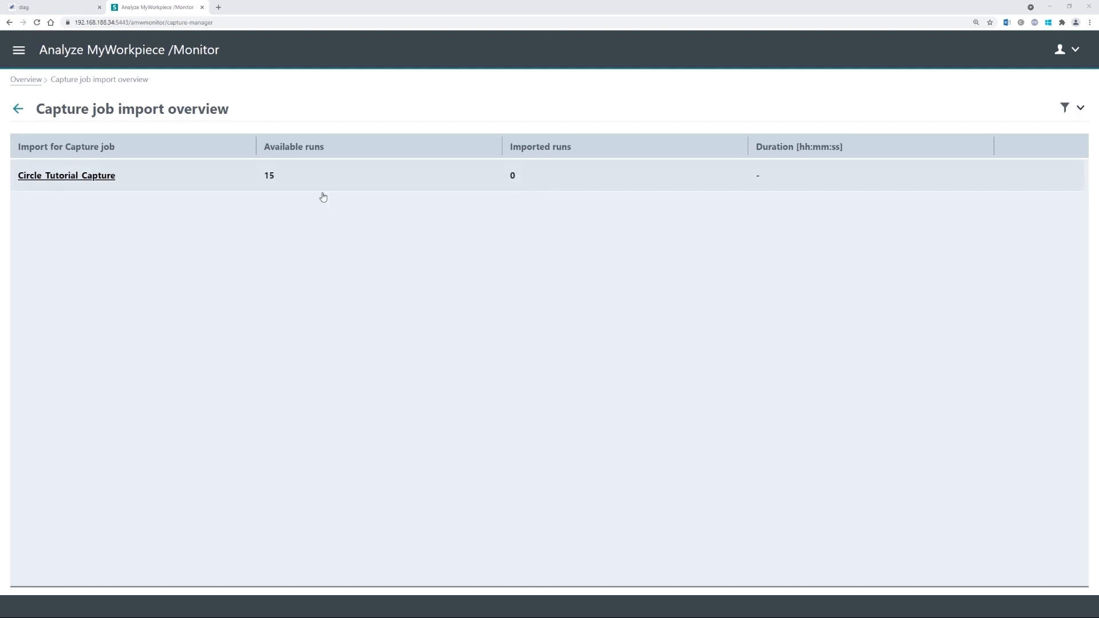
{"action": "left_click", "coordinate": [88, 176]}
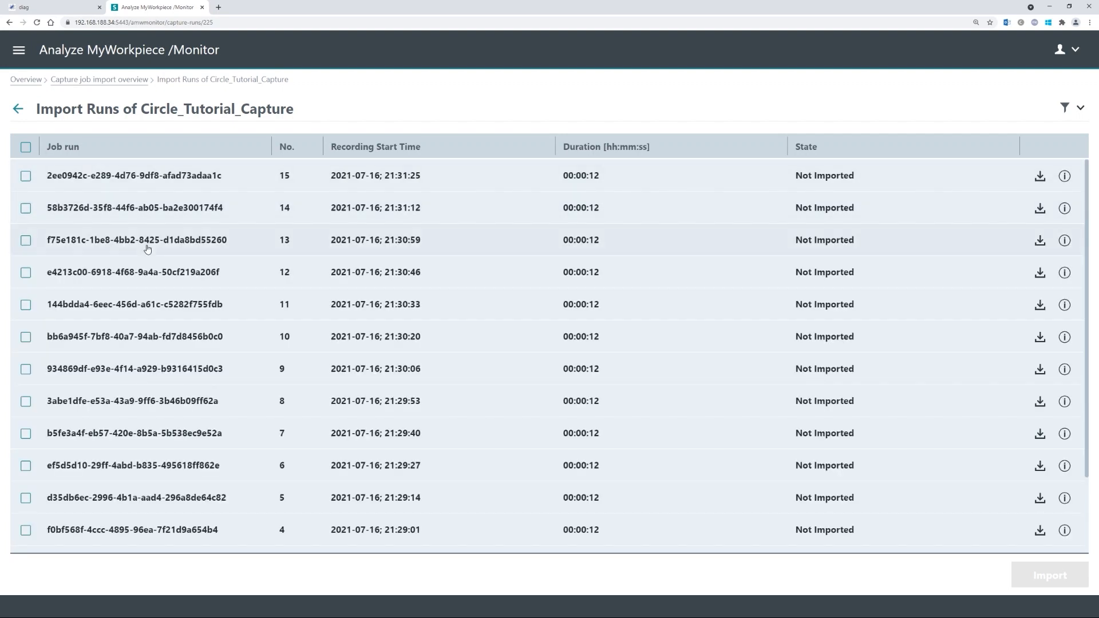
- Review the 15 Circle_Tutorial_Capture runs and tick the select-all checkbox
{"action": "scroll", "coordinate": [146, 248], "scroll_direction": "down", "scroll_amount": 2}
{"action": "scroll", "coordinate": [157, 285], "scroll_direction": "up", "scroll_amount": 2}
{"action": "scroll", "coordinate": [157, 284], "scroll_direction": "up", "scroll_amount": 1}
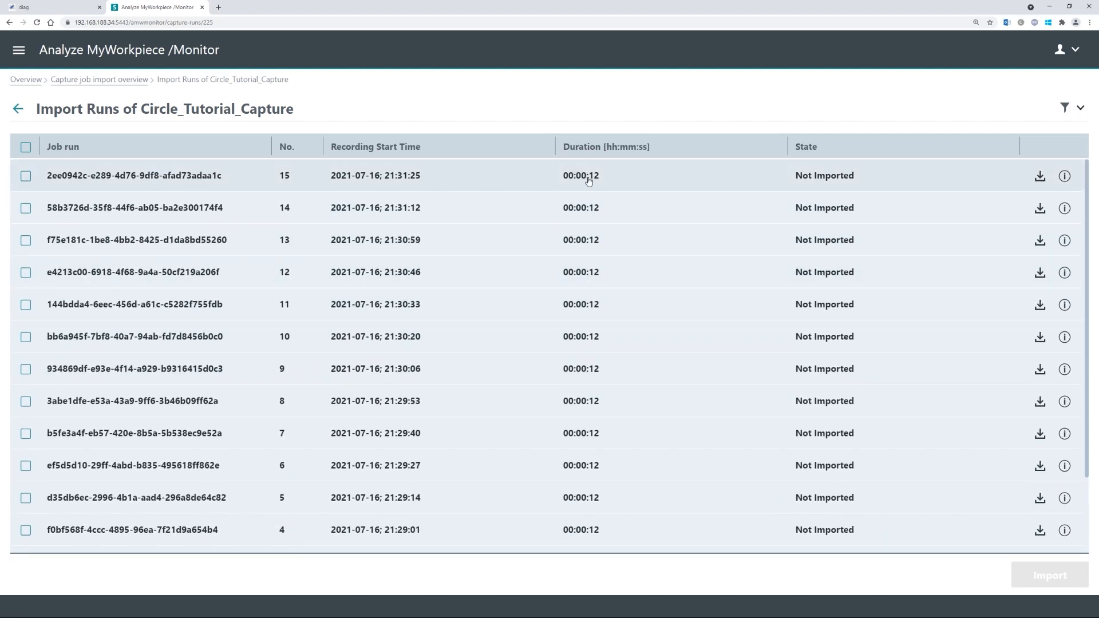
{"action": "scroll", "coordinate": [375, 230], "scroll_direction": "down", "scroll_amount": 2}
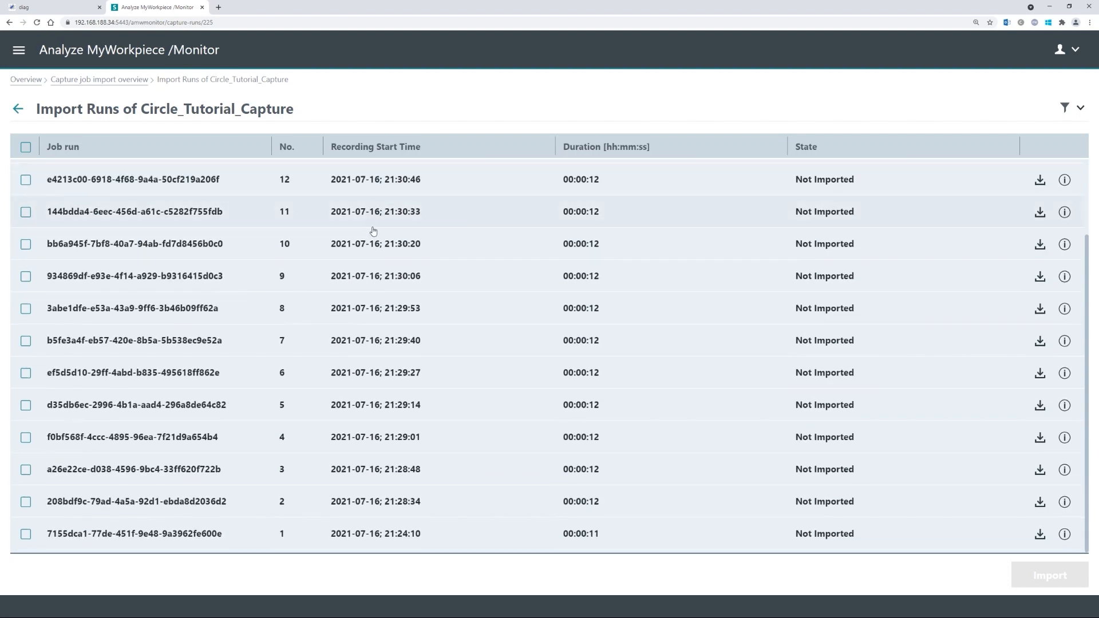
{"action": "scroll", "coordinate": [355, 327], "scroll_direction": "up", "scroll_amount": 2}
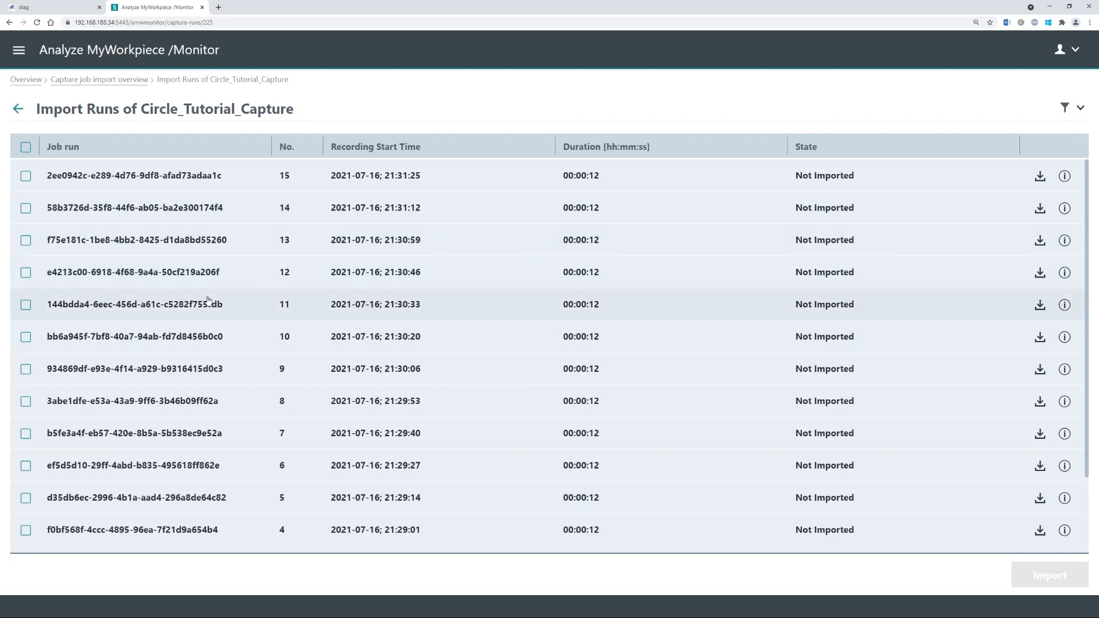
{"action": "left_click", "coordinate": [25, 149]}
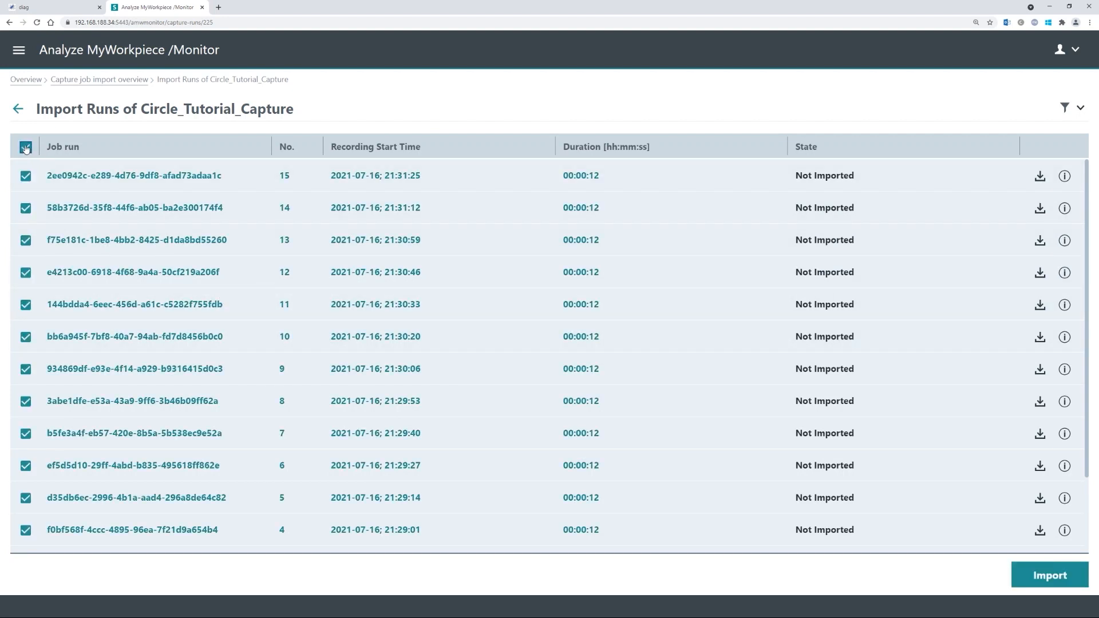
- Import the 15 selected Circle_Tutorial_Capture runs
{"action": "scroll", "coordinate": [484, 330], "scroll_direction": "down", "scroll_amount": 3}
{"action": "scroll", "coordinate": [389, 393], "scroll_direction": "up", "scroll_amount": 3}
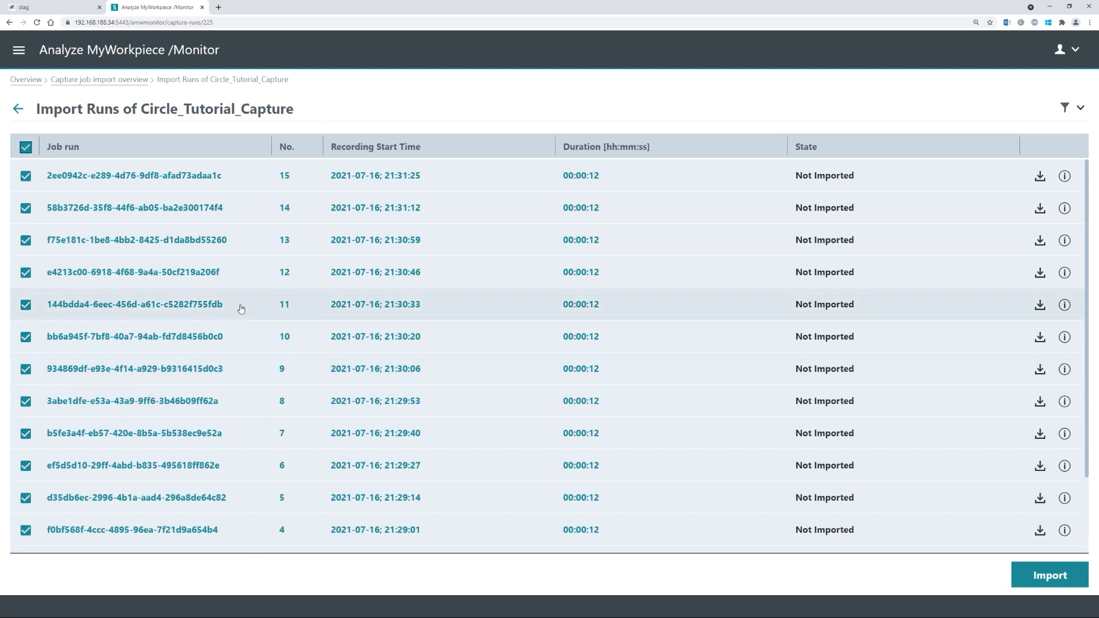
{"action": "left_click", "coordinate": [1046, 579]}
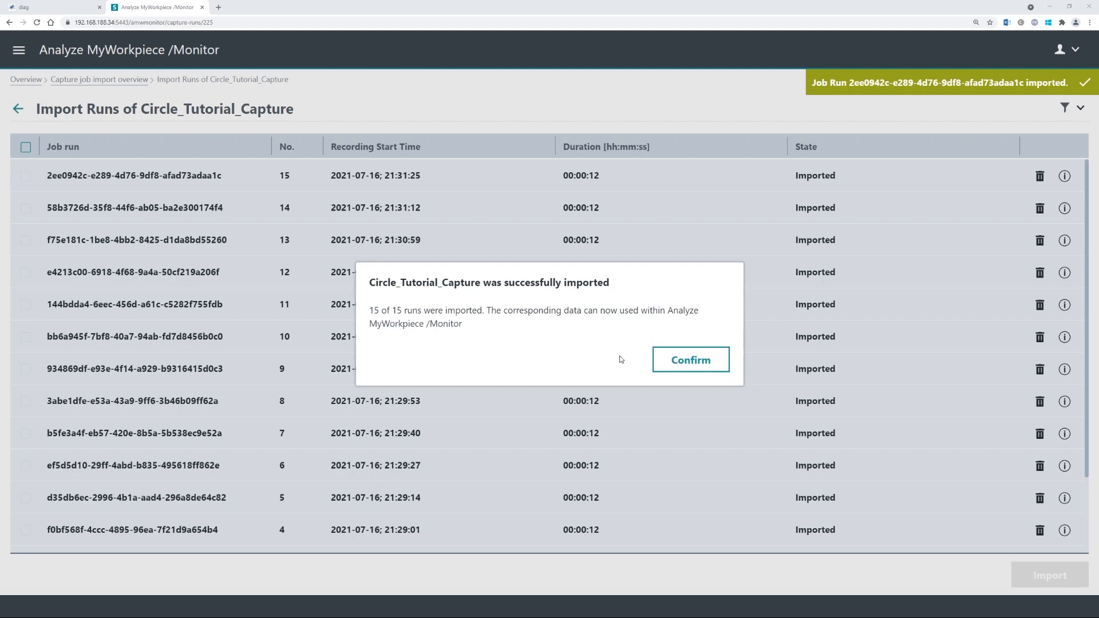
- Dismiss the import success dialog and return to the six-tile overview
{"action": "left_click", "coordinate": [684, 359]}
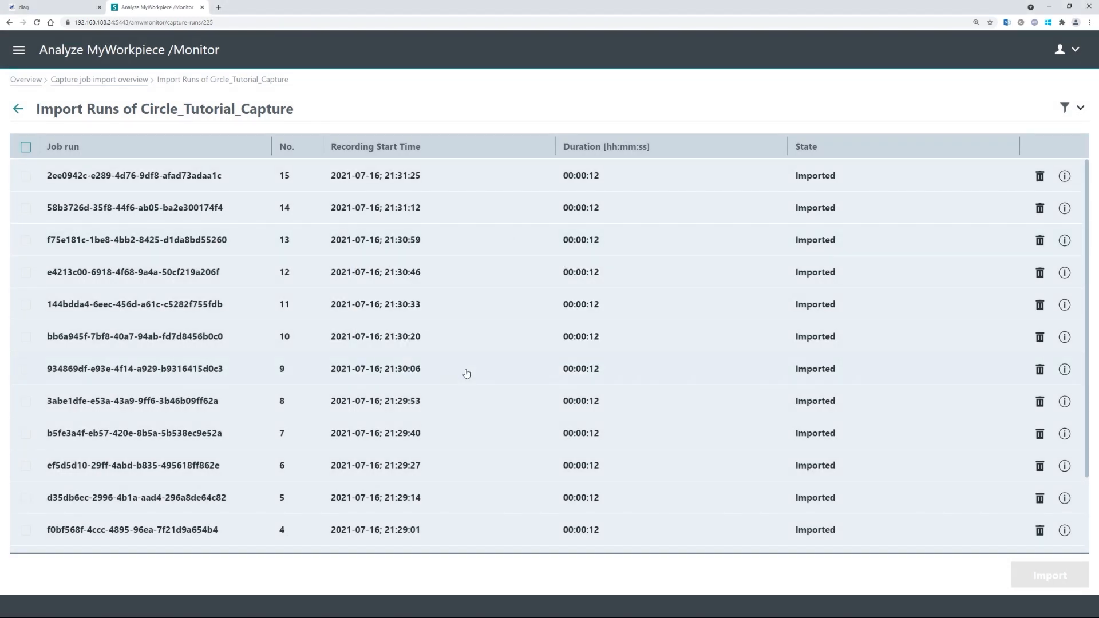
{"action": "scroll", "coordinate": [561, 380], "scroll_direction": "down", "scroll_amount": 3}
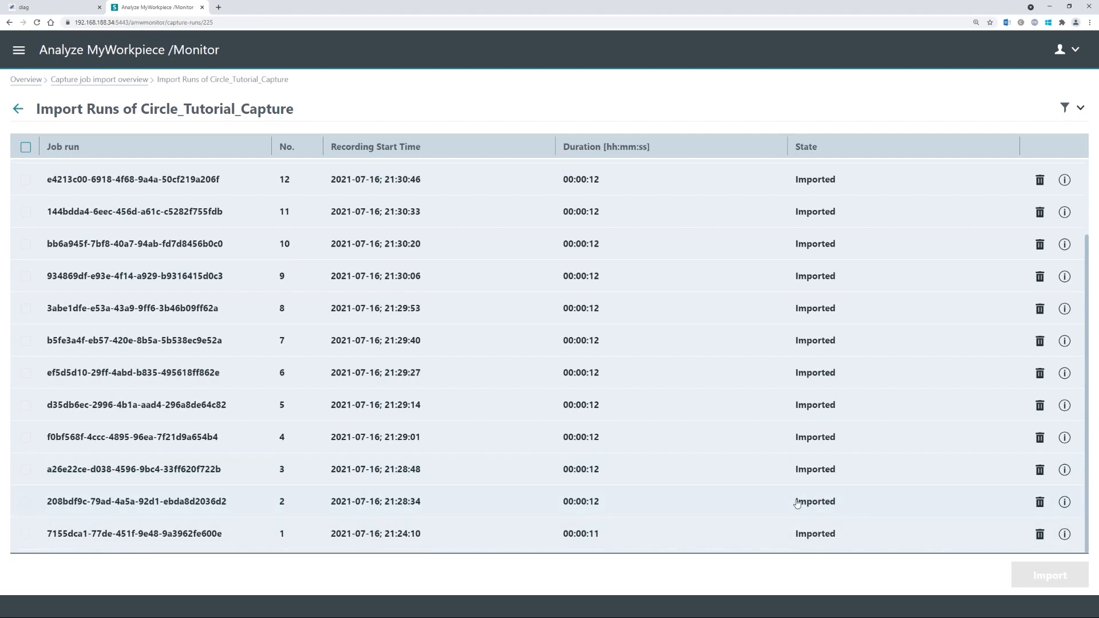
{"action": "scroll", "coordinate": [816, 518], "scroll_direction": "up", "scroll_amount": 3}
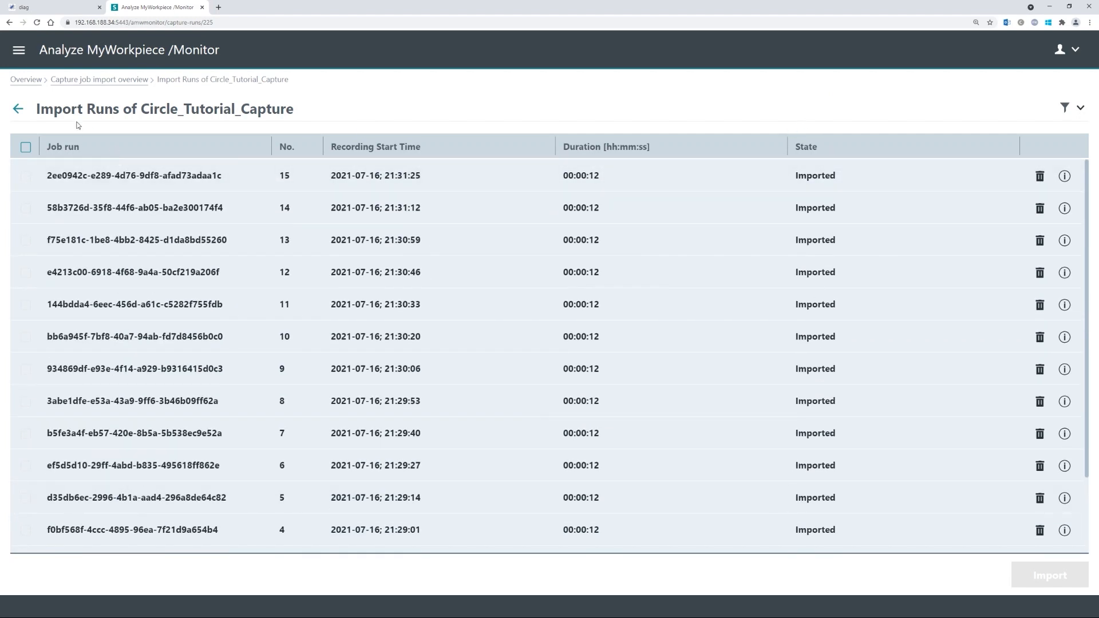
{"action": "left_click", "coordinate": [29, 82]}
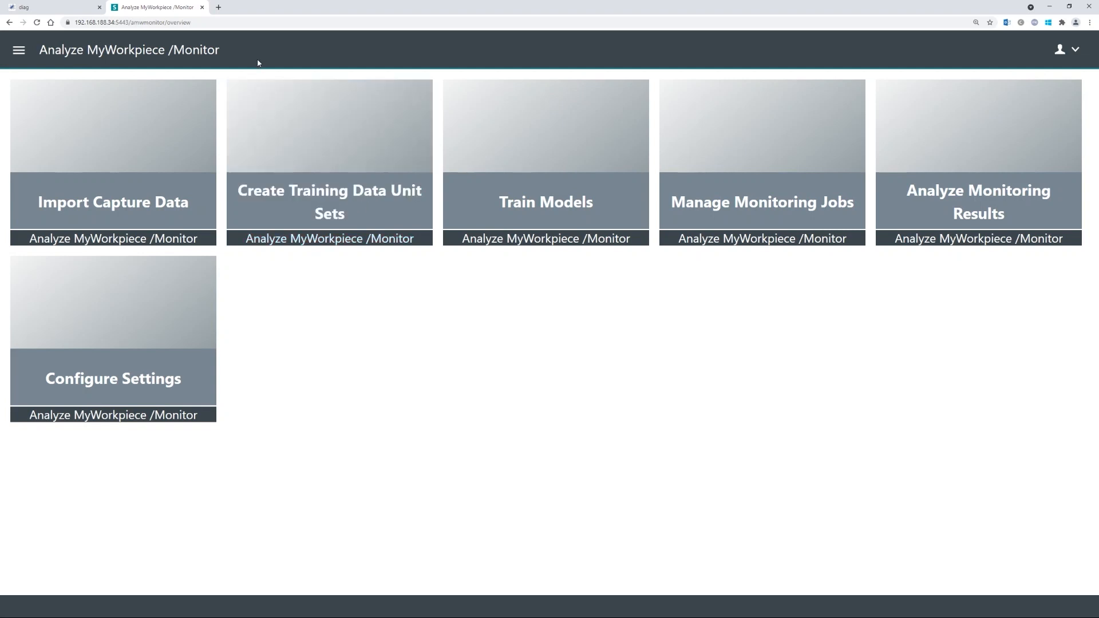
- Open Create Training Data Unit Sets from the overview and begin a New TDU set
{"action": "left_click", "coordinate": [19, 50]}
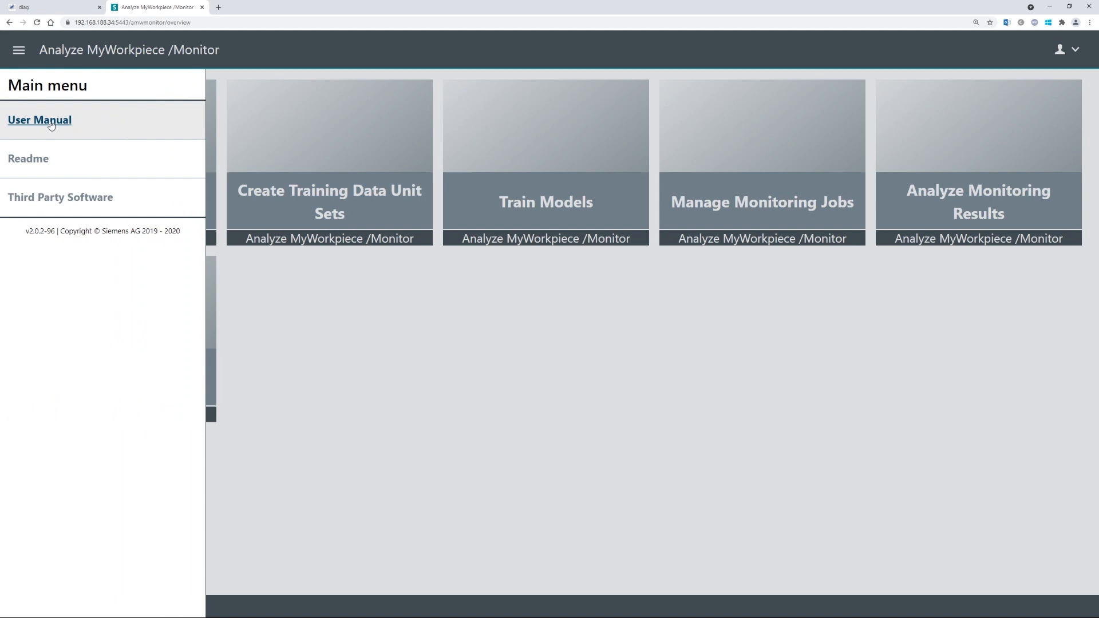
{"action": "left_click", "coordinate": [19, 49]}
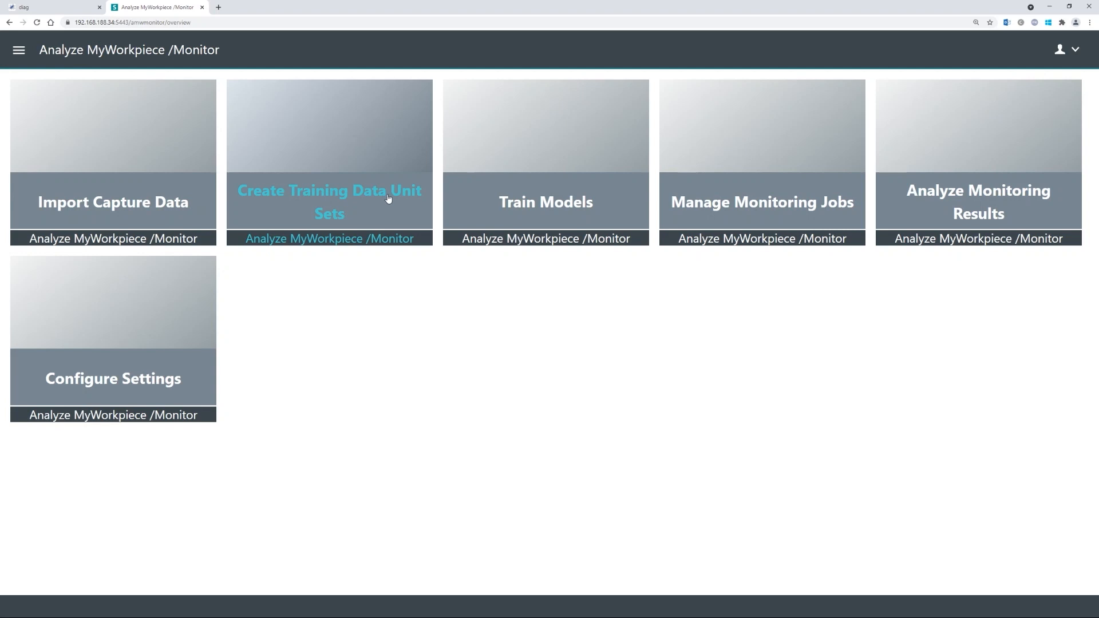
{"action": "left_click", "coordinate": [336, 194]}
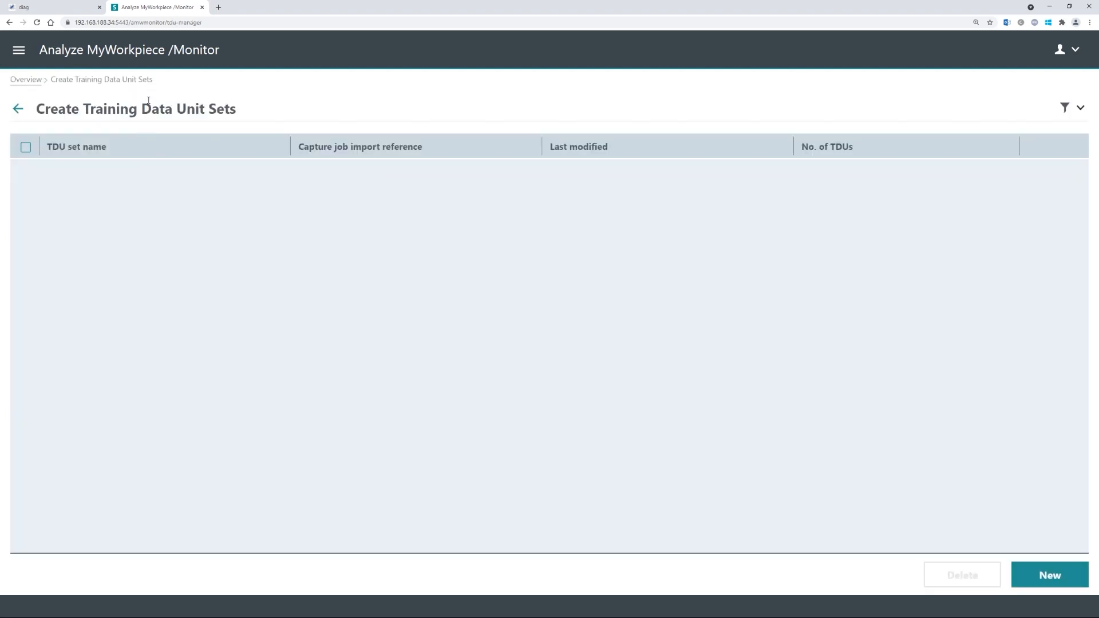
{"action": "left_click", "coordinate": [1054, 580]}
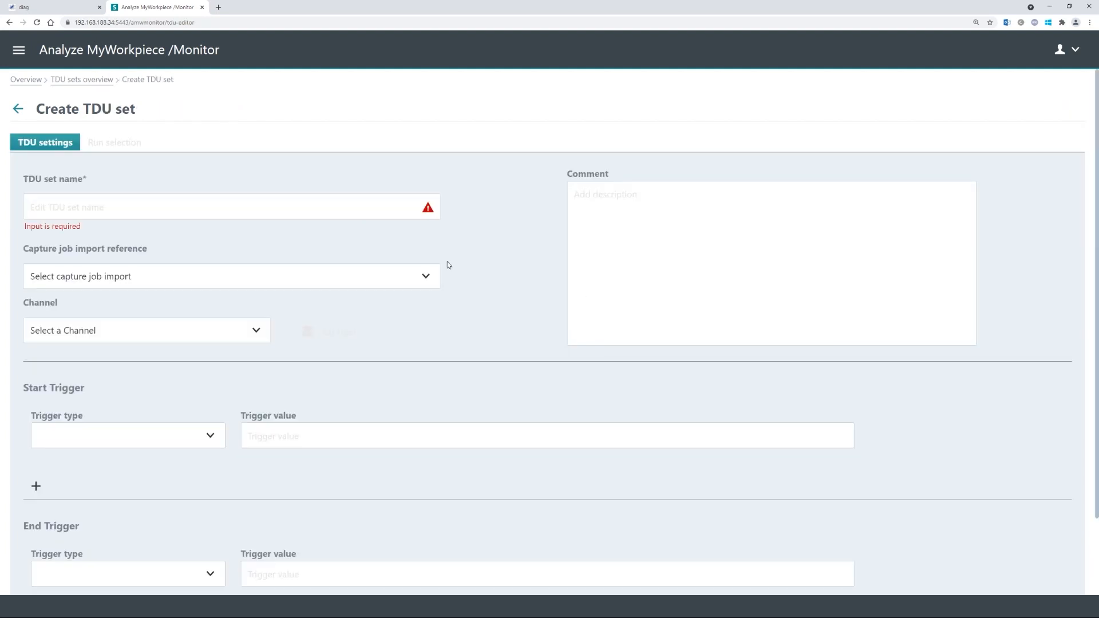
- Enter name Circle_TDU_Tutorial, pick capture job Circle_Tutorial_Capture and channel (1) Milling
{"action": "left_click", "coordinate": [121, 209]}
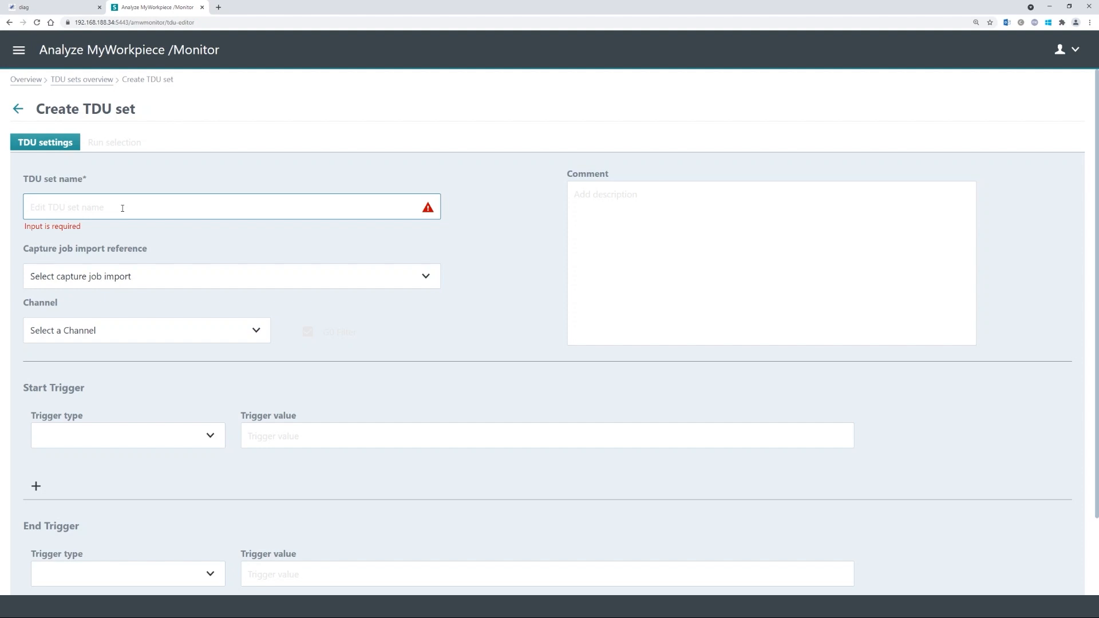
{"action": "type", "text": "Circle_TDU_Tutorial"}
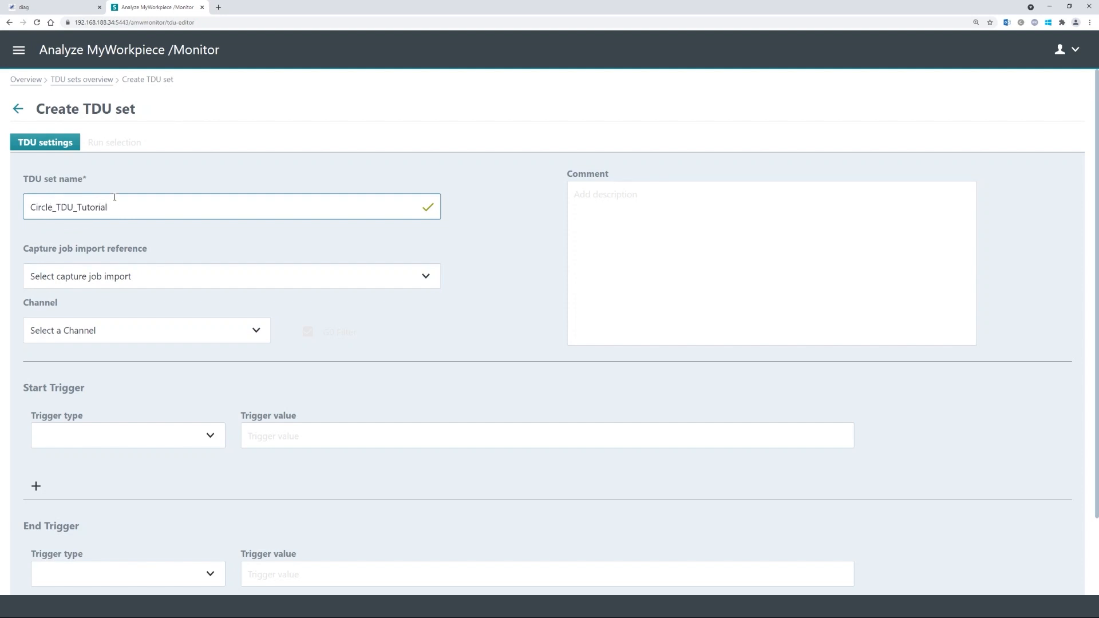
{"action": "left_click", "coordinate": [146, 243]}
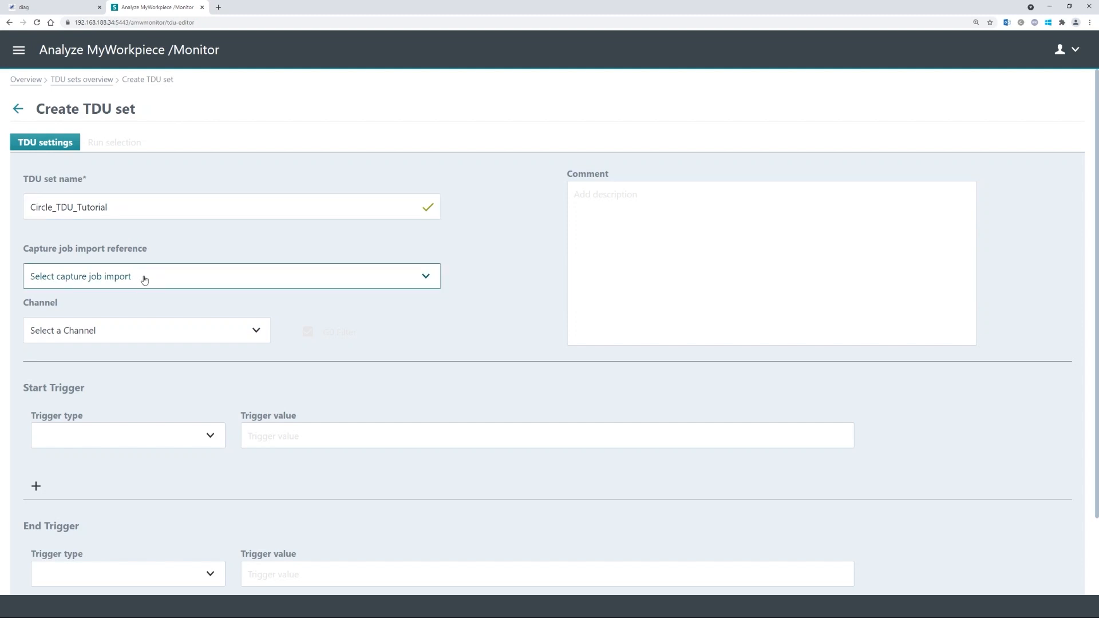
{"action": "left_click", "coordinate": [142, 278]}
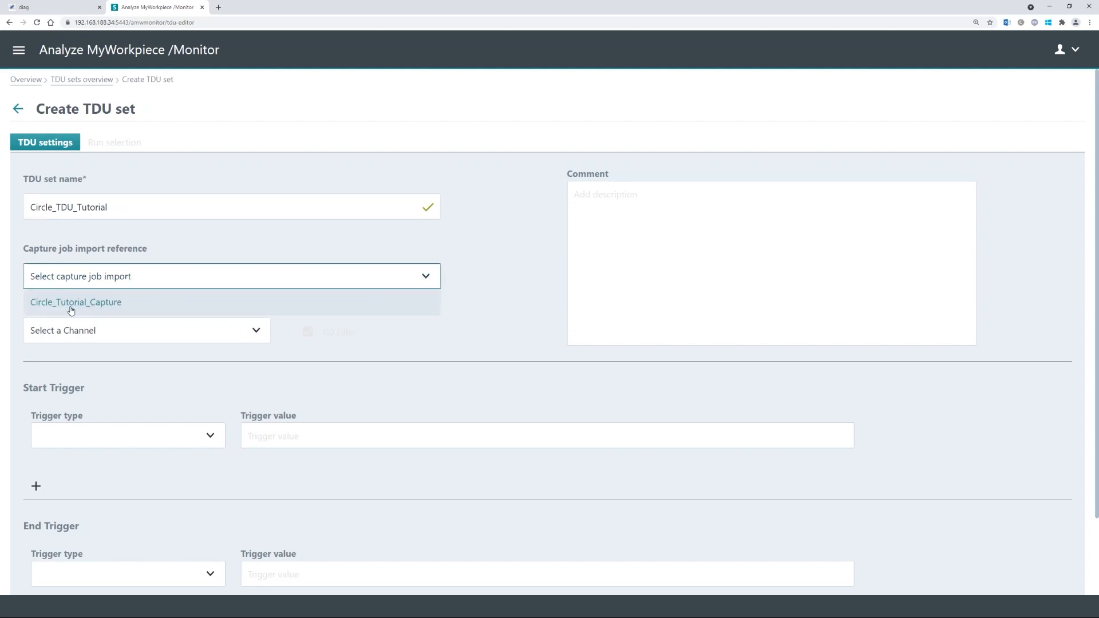
{"action": "left_click", "coordinate": [116, 302]}
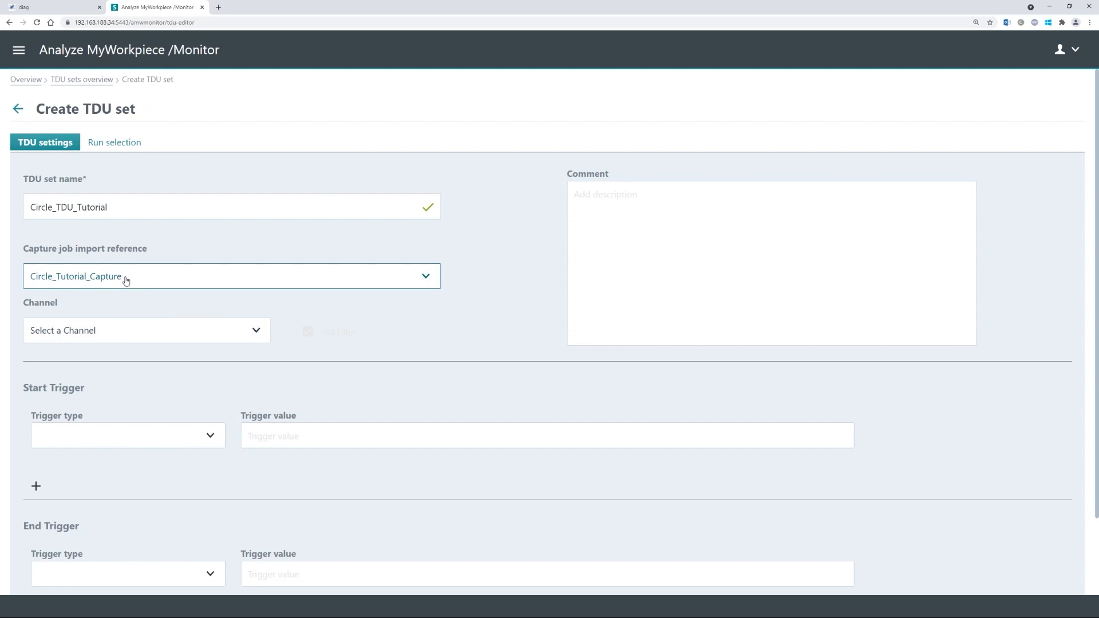
{"action": "left_click", "coordinate": [129, 331]}
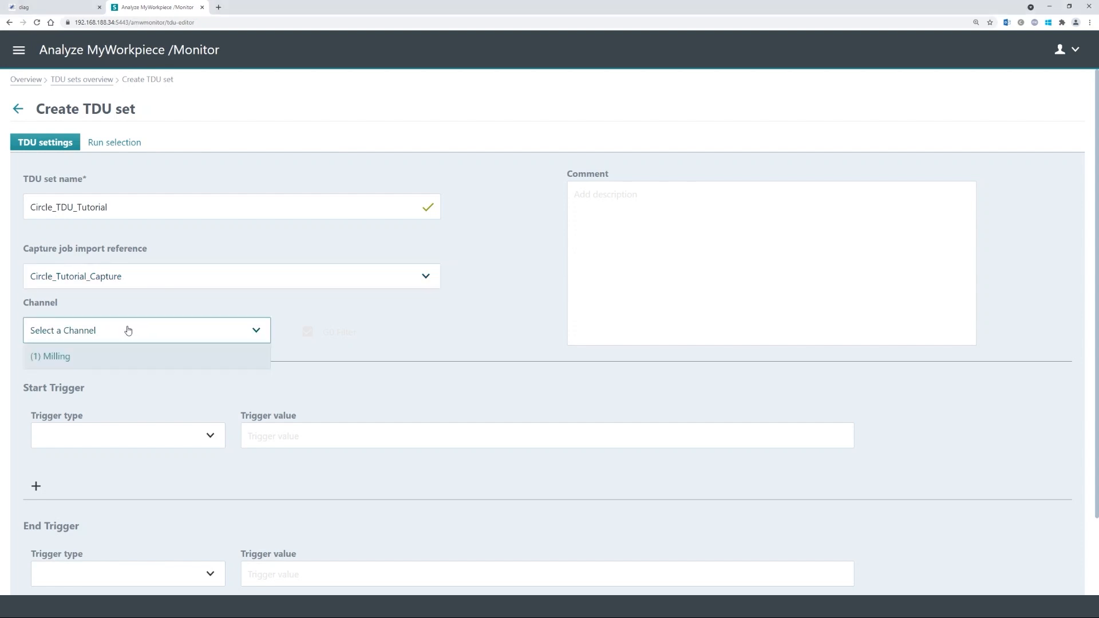
{"action": "left_click", "coordinate": [80, 360]}
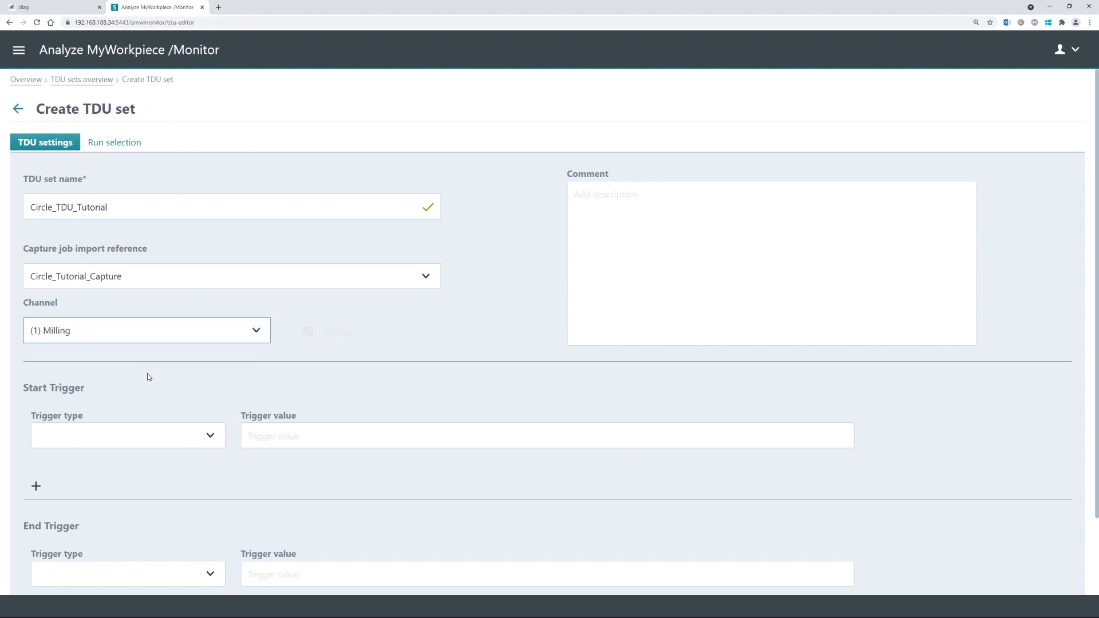
{"action": "scroll", "coordinate": [149, 373], "scroll_direction": "down", "scroll_amount": 2}
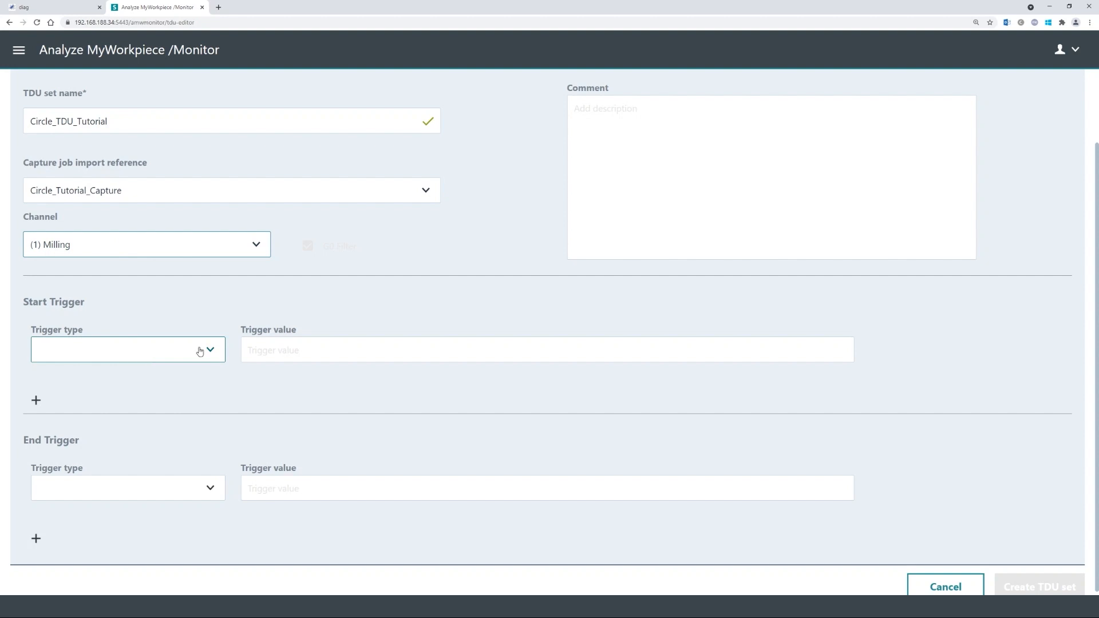
- Set the start trigger to type NC-Code with value START
{"action": "scroll", "coordinate": [232, 325], "scroll_direction": "up", "scroll_amount": 1}
{"action": "scroll", "coordinate": [224, 334], "scroll_direction": "down", "scroll_amount": 1}
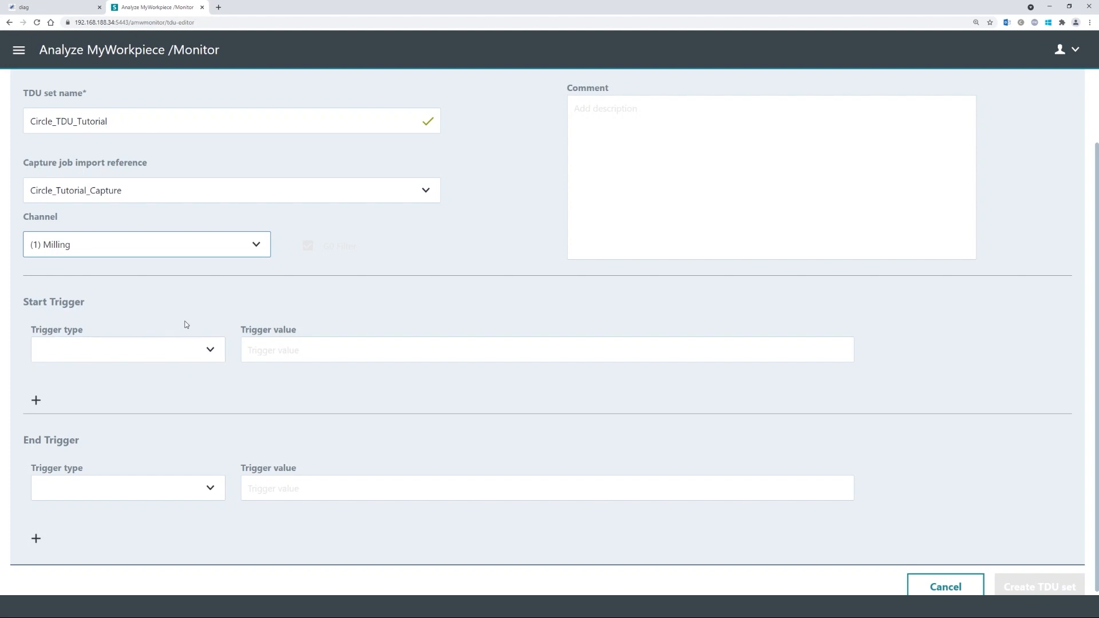
{"action": "left_click", "coordinate": [146, 356]}
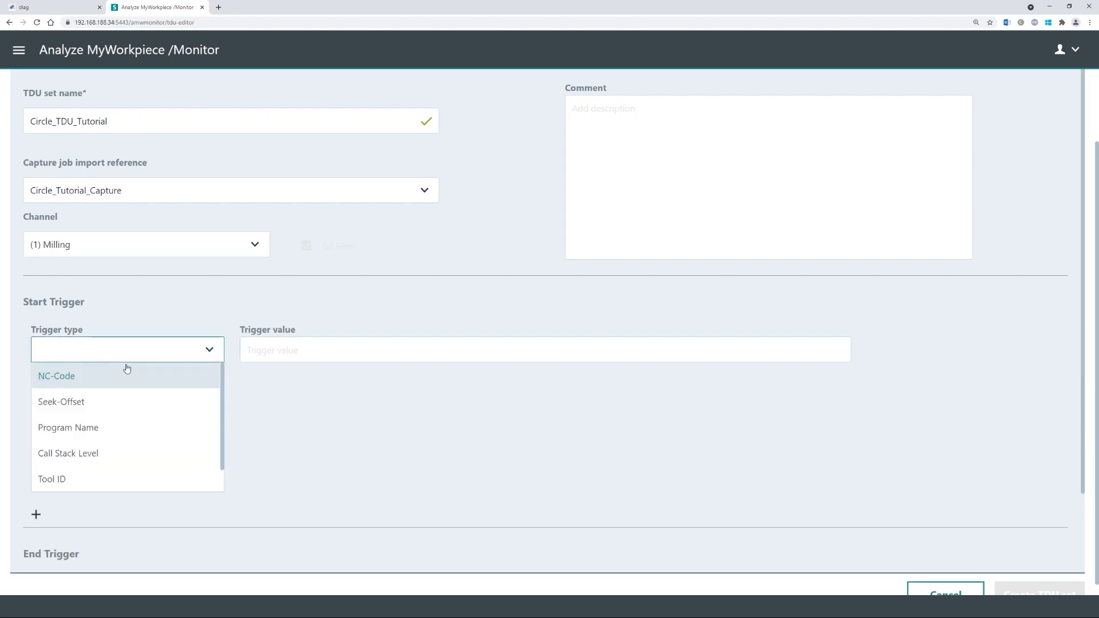
{"action": "left_click", "coordinate": [123, 372]}
{"action": "left_click", "coordinate": [319, 353]}
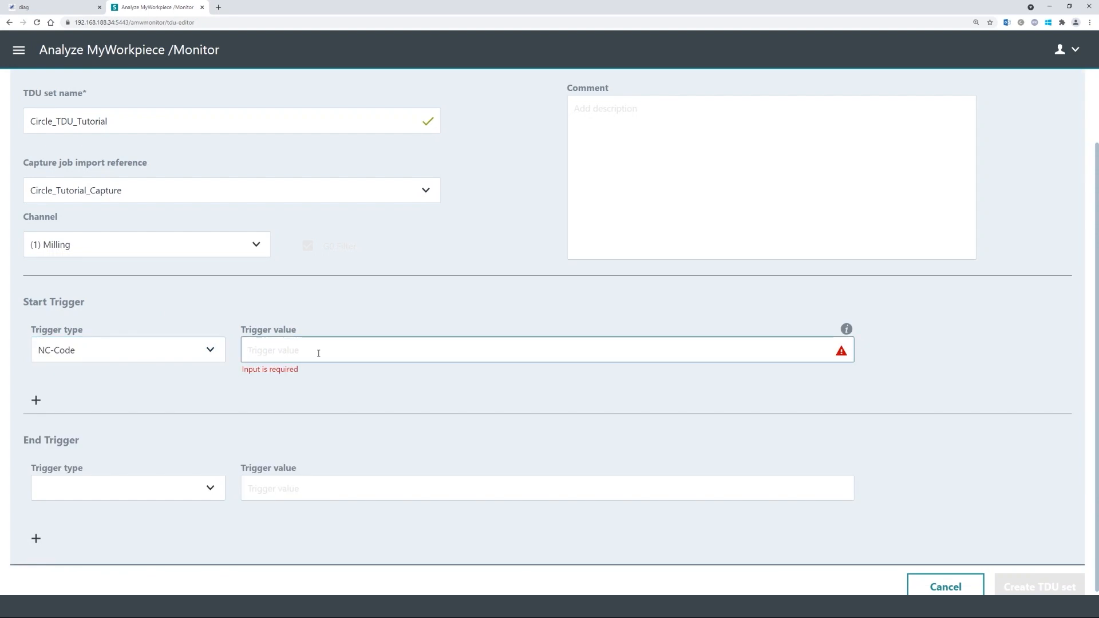
{"action": "type", "text": "START"}
- Set the end trigger to type NC-Code with value STOP
{"action": "left_click", "coordinate": [150, 496]}
{"action": "left_click", "coordinate": [45, 454]}
{"action": "left_click", "coordinate": [288, 484]}
{"action": "type", "text": "STOP"}
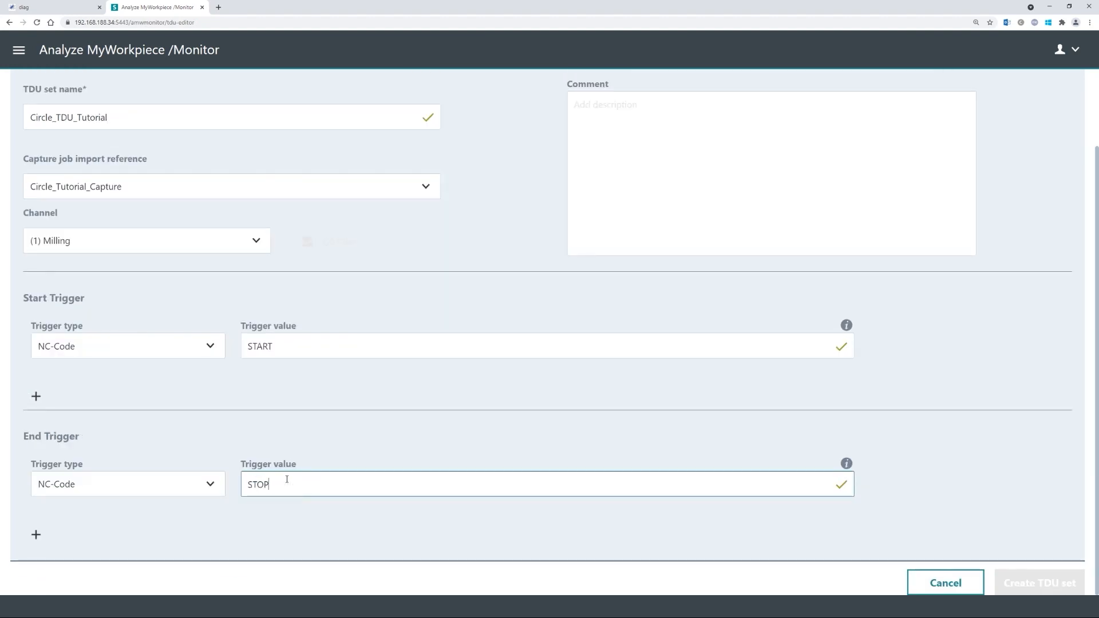
{"action": "left_click", "coordinate": [210, 403]}
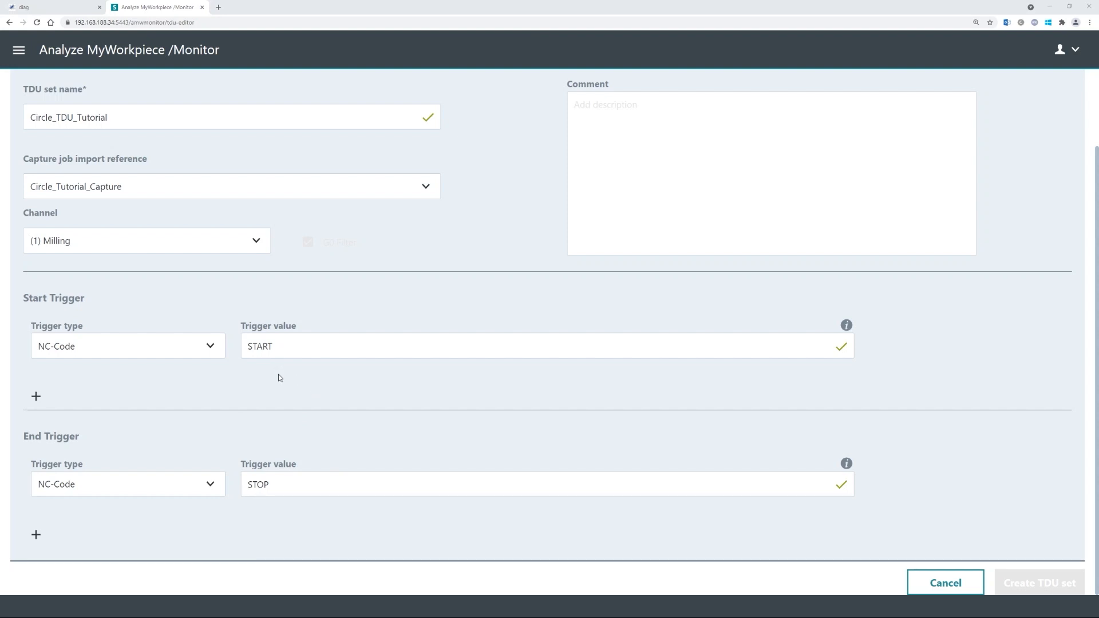
- Wrap the trigger values in wildcards, making them .*START.* and .*STOP.*
{"action": "left_click", "coordinate": [250, 356]}
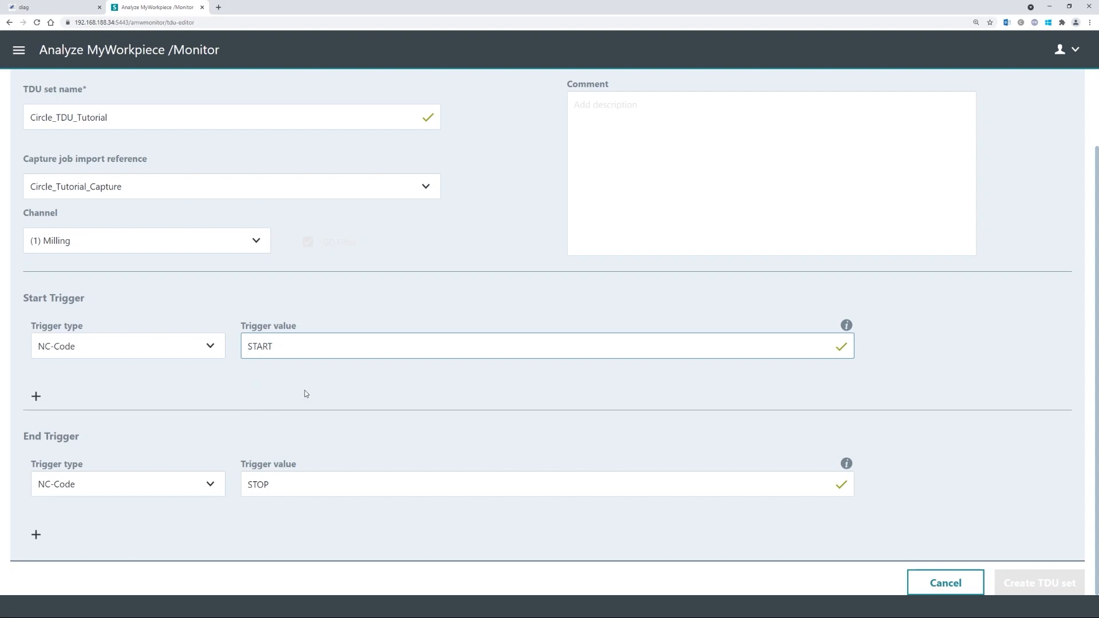
{"action": "type", "text": ".*"}
{"action": "type", "text": ".*"}
{"action": "left_click", "coordinate": [249, 486]}
{"action": "type", "text": ".*STOP"}
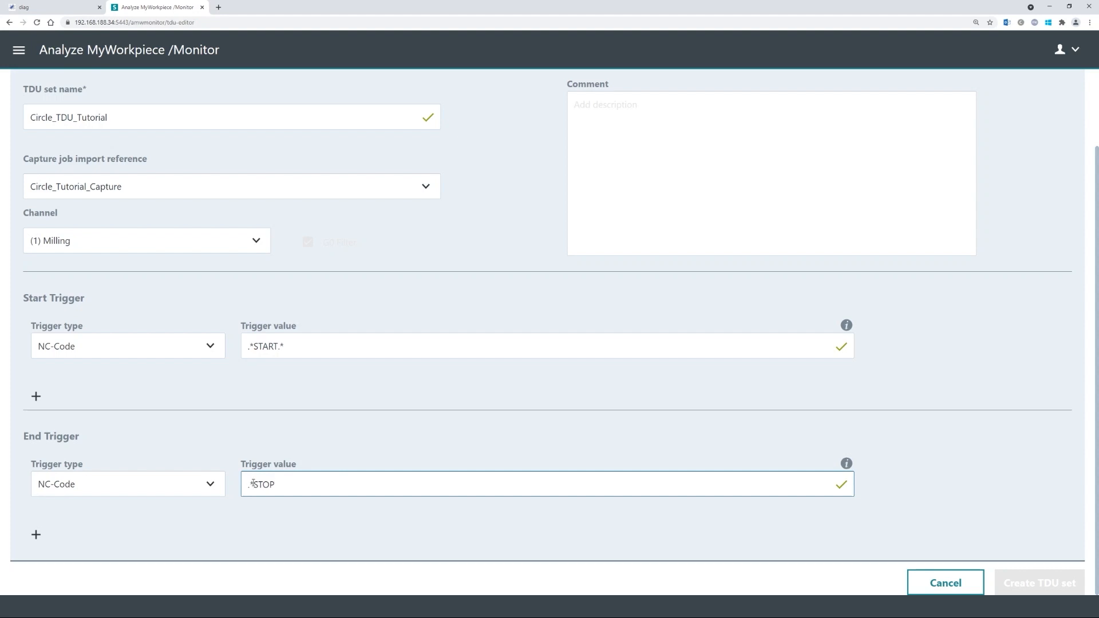
{"action": "type", "text": ".*"}
{"action": "left_click", "coordinate": [306, 390]}
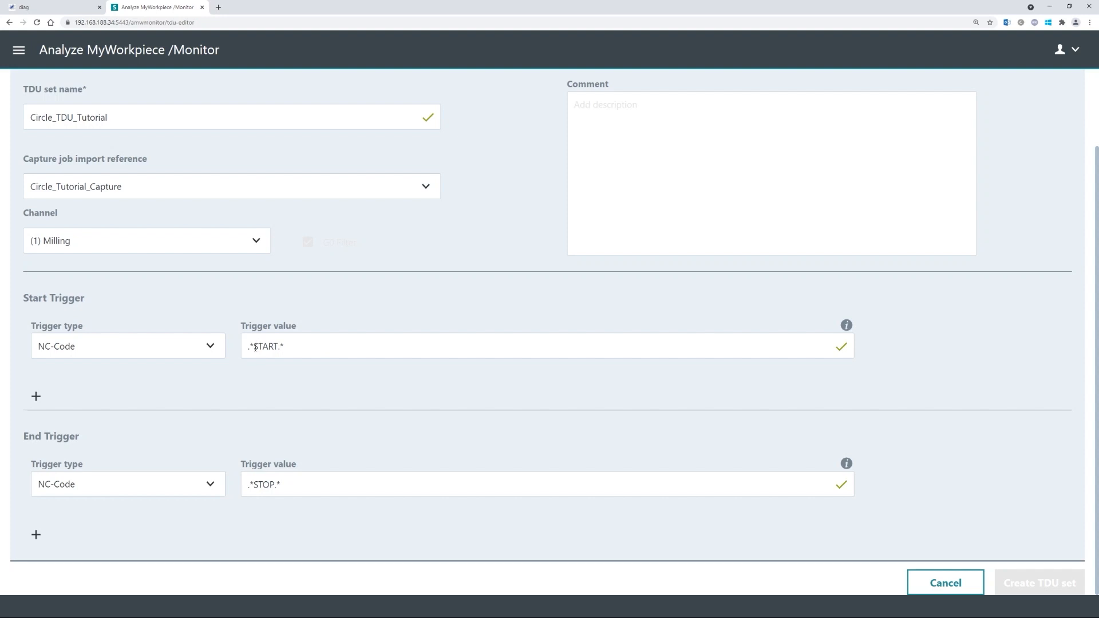
- Remove the mistakenly added G4F0\ text, restoring the start trigger to .*START.*
{"action": "left_click", "coordinate": [255, 345]}
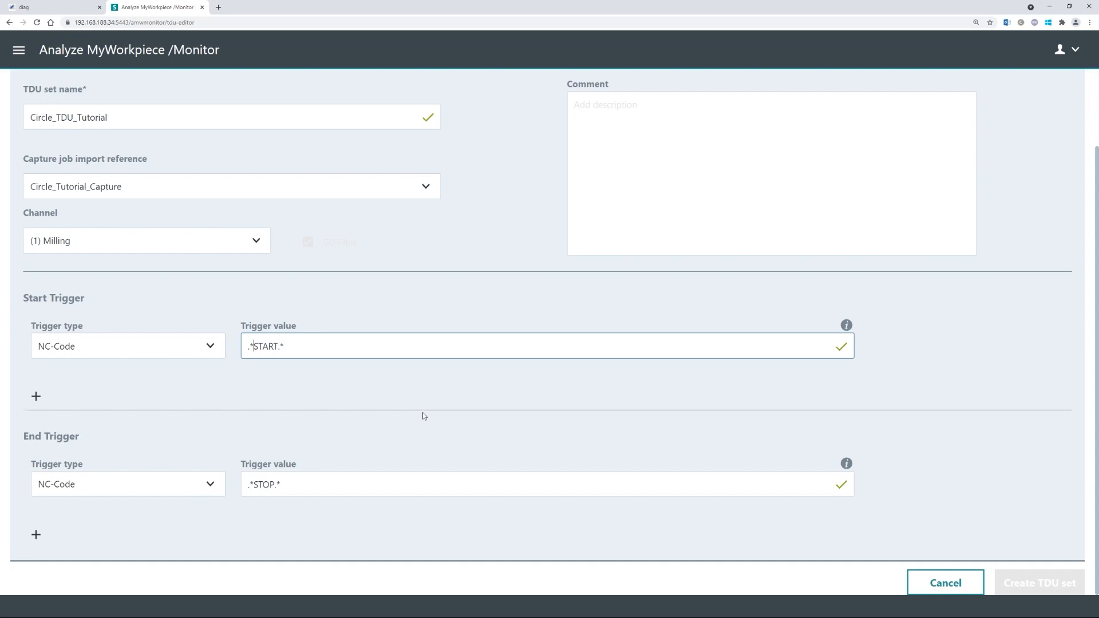
{"action": "key", "text": "Left"}
{"action": "type", "text": "G4F0"}
{"action": "type", "text": "\\\\"}
{"action": "key", "text": "shift+Home"}
{"action": "key", "text": "shift+Right"}
{"action": "key", "text": "shift+Right"}
{"action": "key", "text": "Delete"}
{"action": "left_click", "coordinate": [346, 399]}
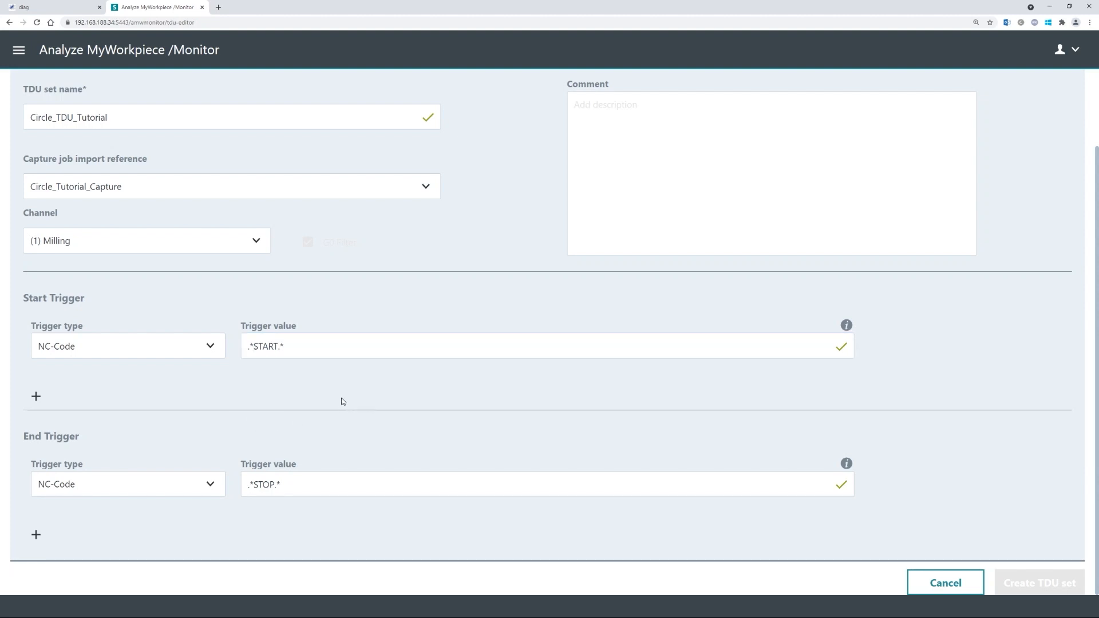
{"action": "scroll", "coordinate": [280, 420], "scroll_direction": "up", "scroll_amount": 2}
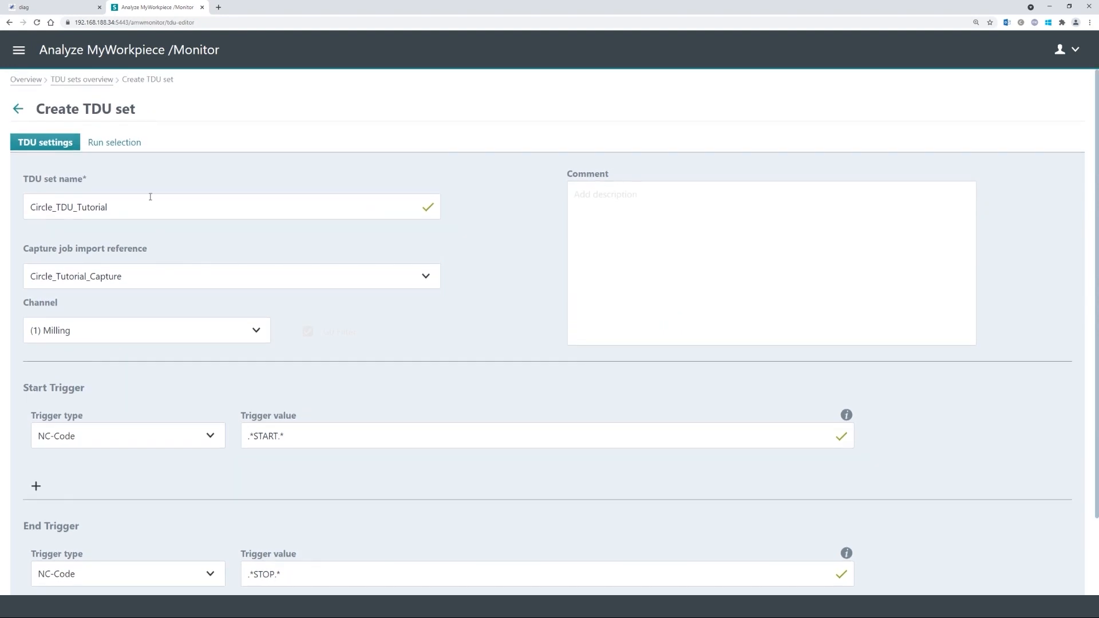
- Select all 15 Circle_Tutorial_Capture runs and create the Circle_TDU_Tutorial TDU set
{"action": "left_click", "coordinate": [112, 141]}
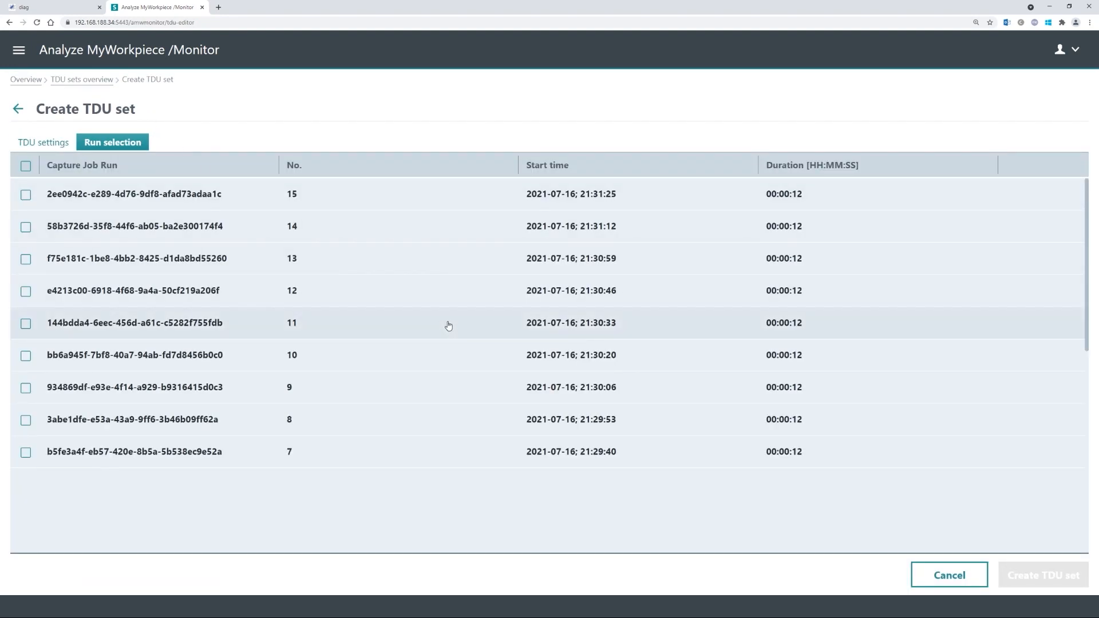
{"action": "scroll", "coordinate": [343, 320], "scroll_direction": "down", "scroll_amount": 2}
{"action": "scroll", "coordinate": [337, 359], "scroll_direction": "down", "scroll_amount": 2}
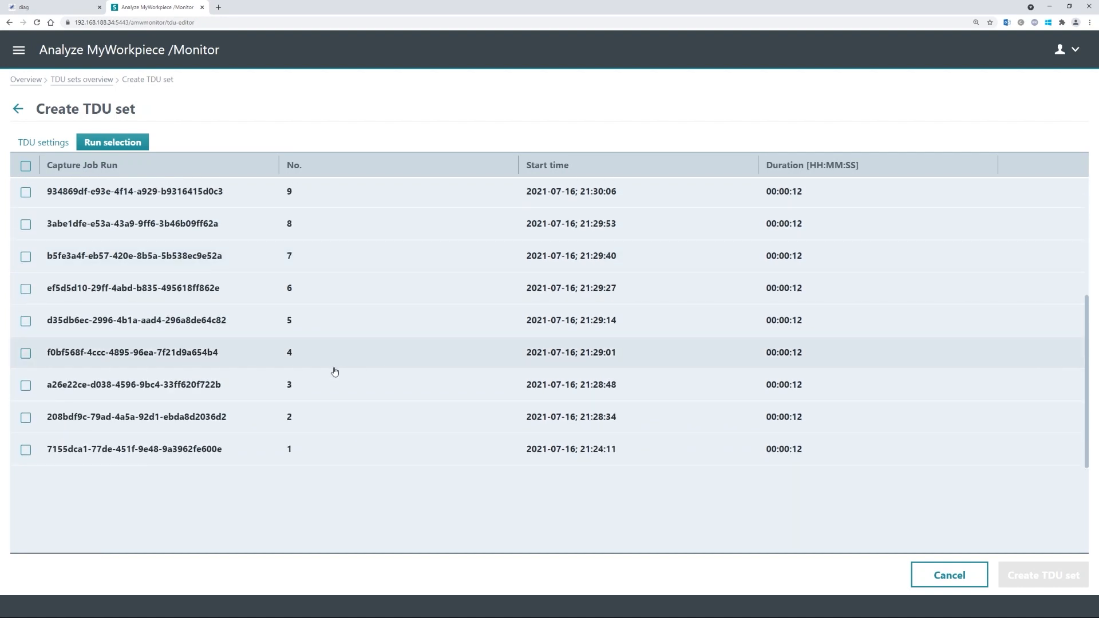
{"action": "scroll", "coordinate": [243, 410], "scroll_direction": "up", "scroll_amount": 4}
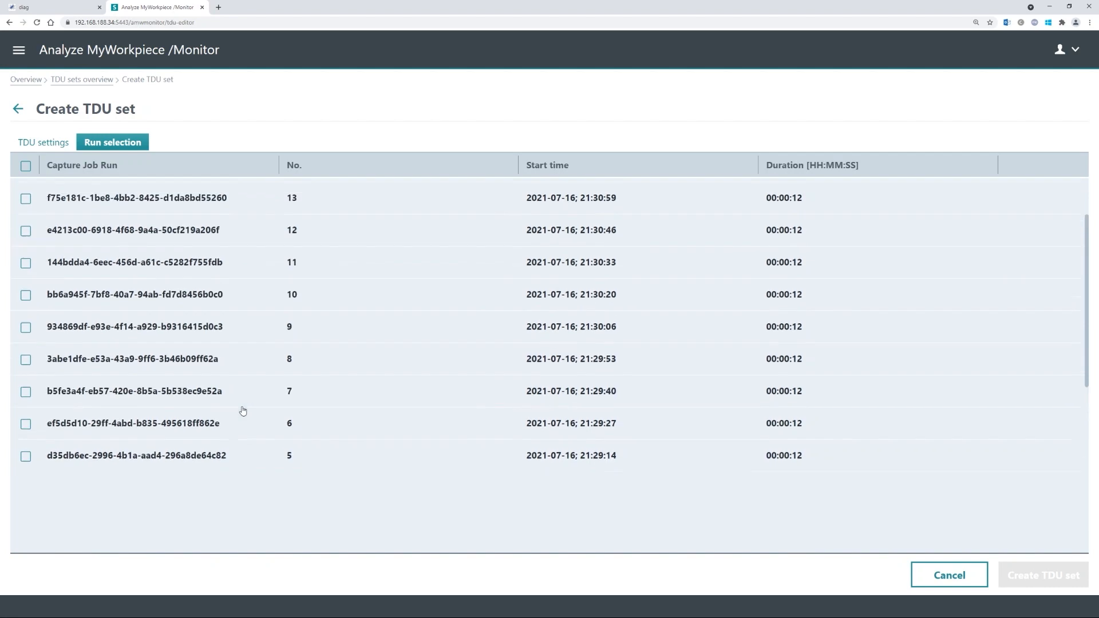
{"action": "left_click", "coordinate": [25, 166]}
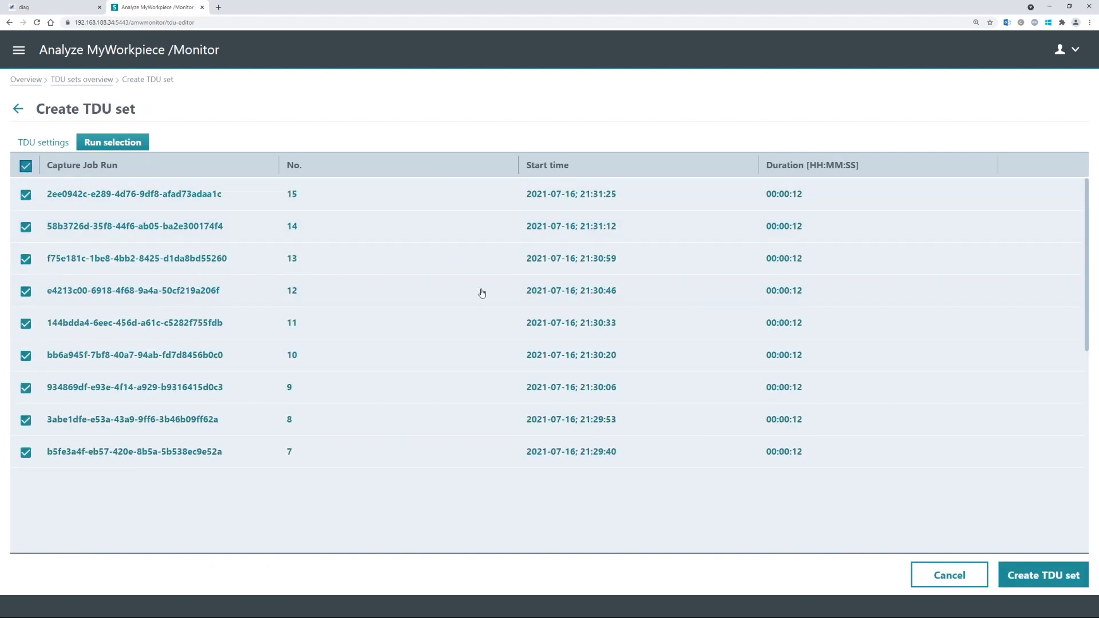
{"action": "scroll", "coordinate": [481, 290], "scroll_direction": "down", "scroll_amount": 3}
{"action": "left_click", "coordinate": [1028, 577]}
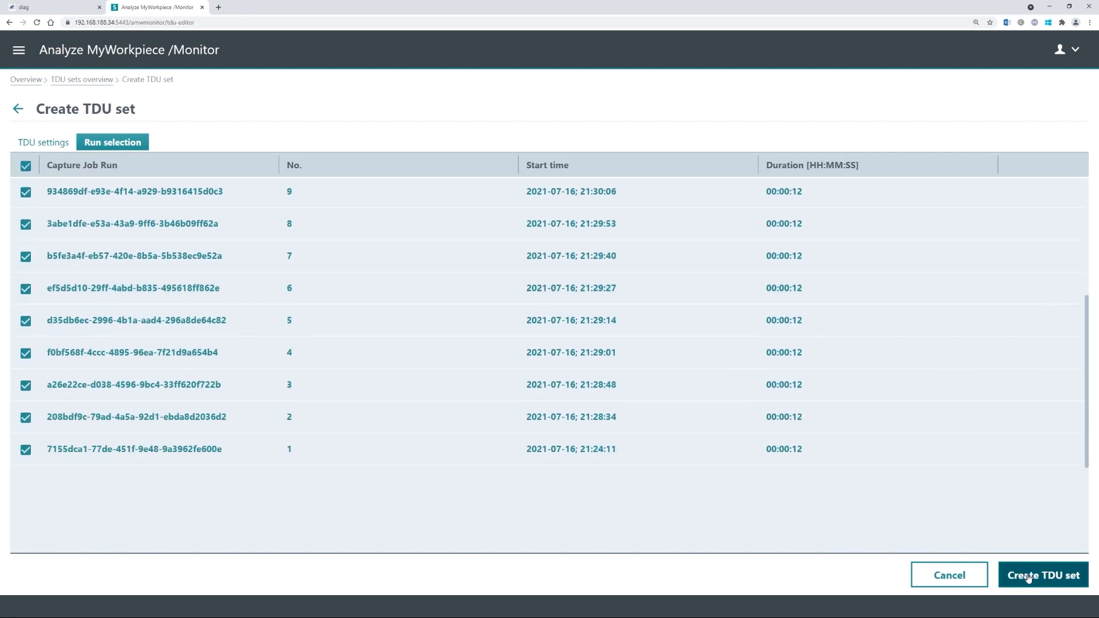
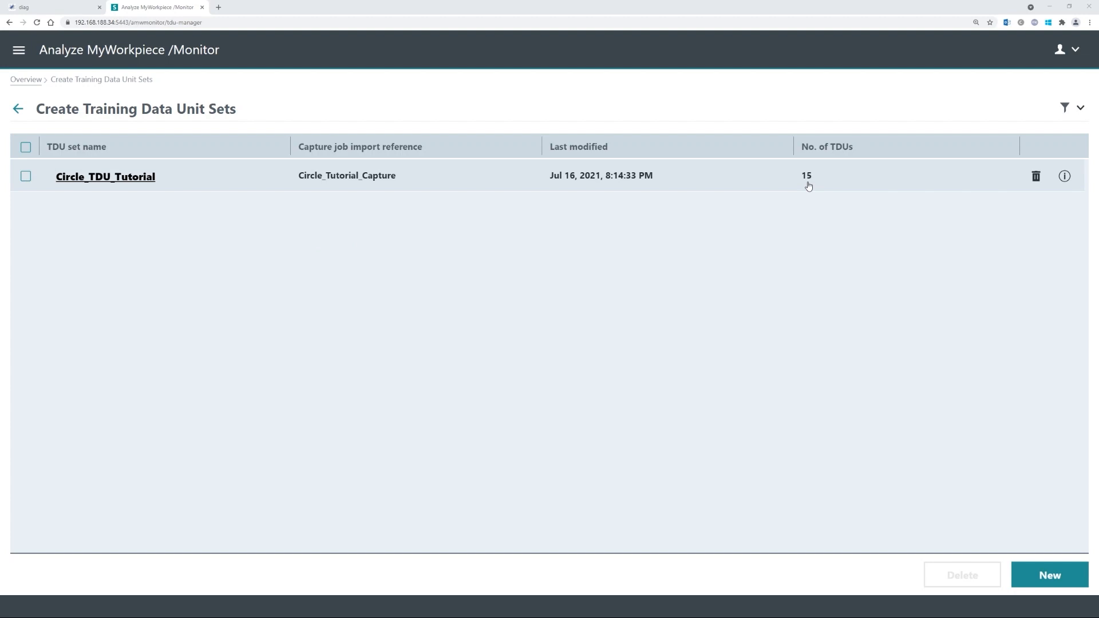
- Leave the TDU sets list and return to the Overview page of module tiles
{"action": "mouse_move", "coordinate": [1064, 178]}
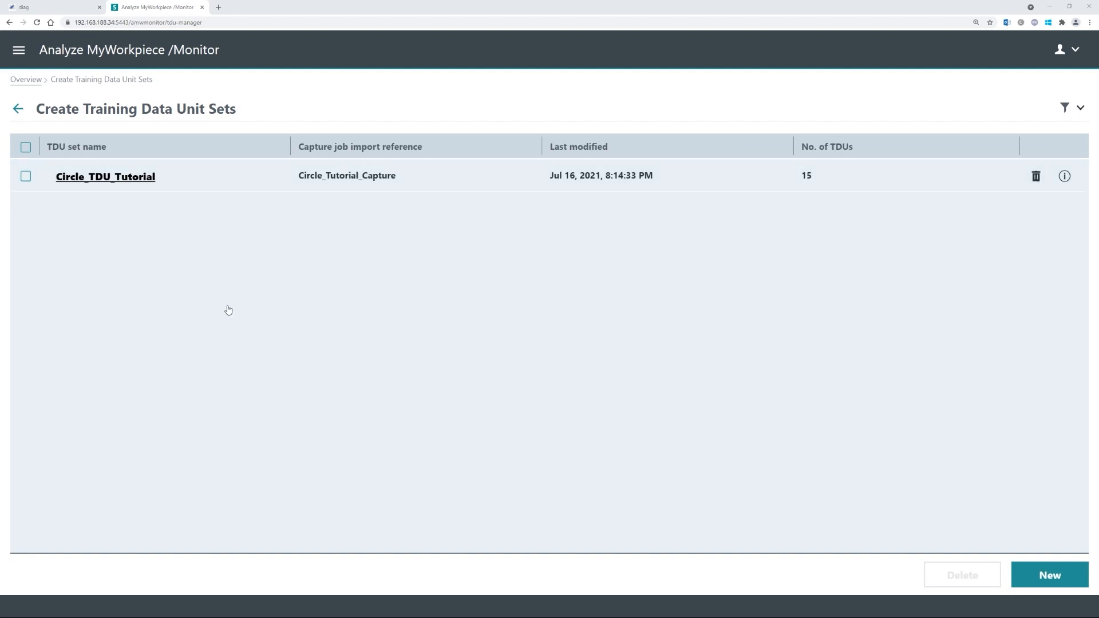
{"action": "left_click", "coordinate": [23, 83]}
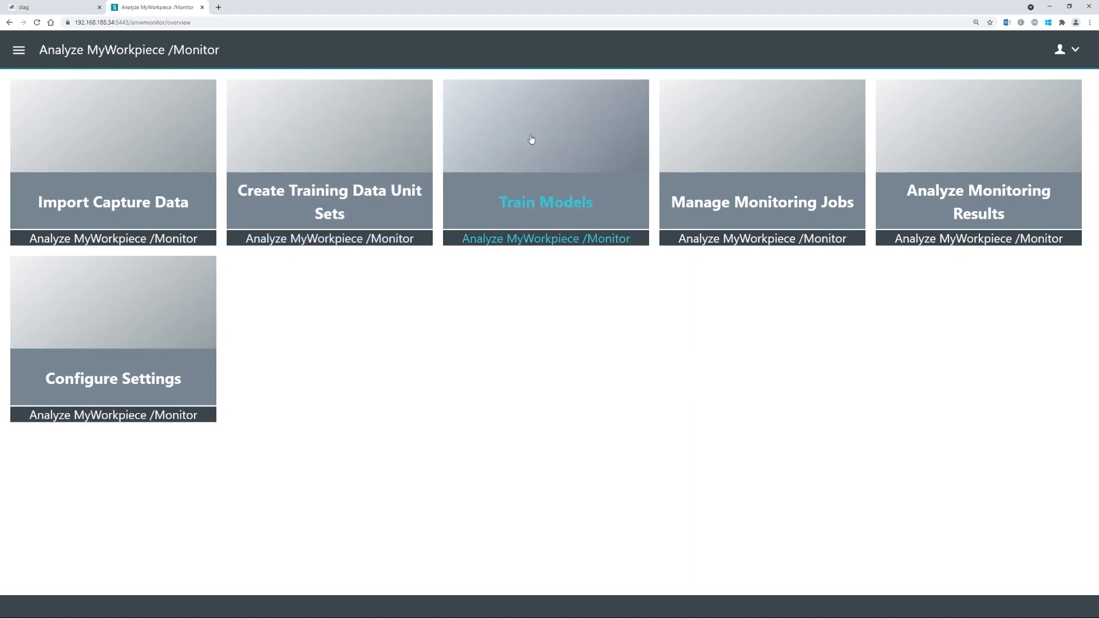
- Start a new model in Train Models named Circle_Model_Tutorial
{"action": "left_click", "coordinate": [545, 204]}
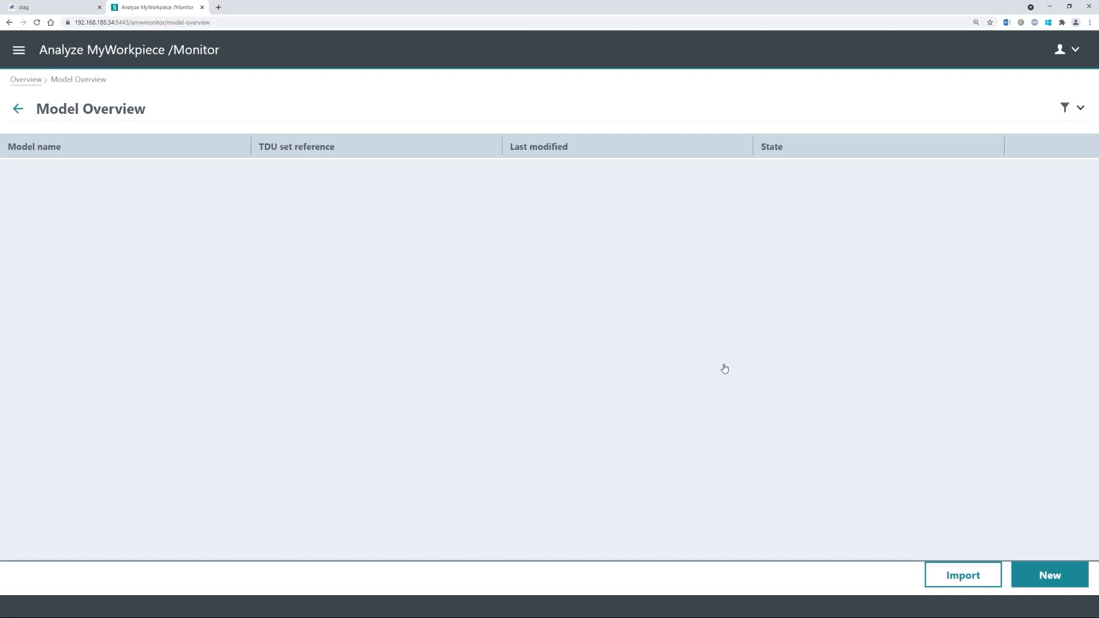
{"action": "left_click", "coordinate": [1054, 578]}
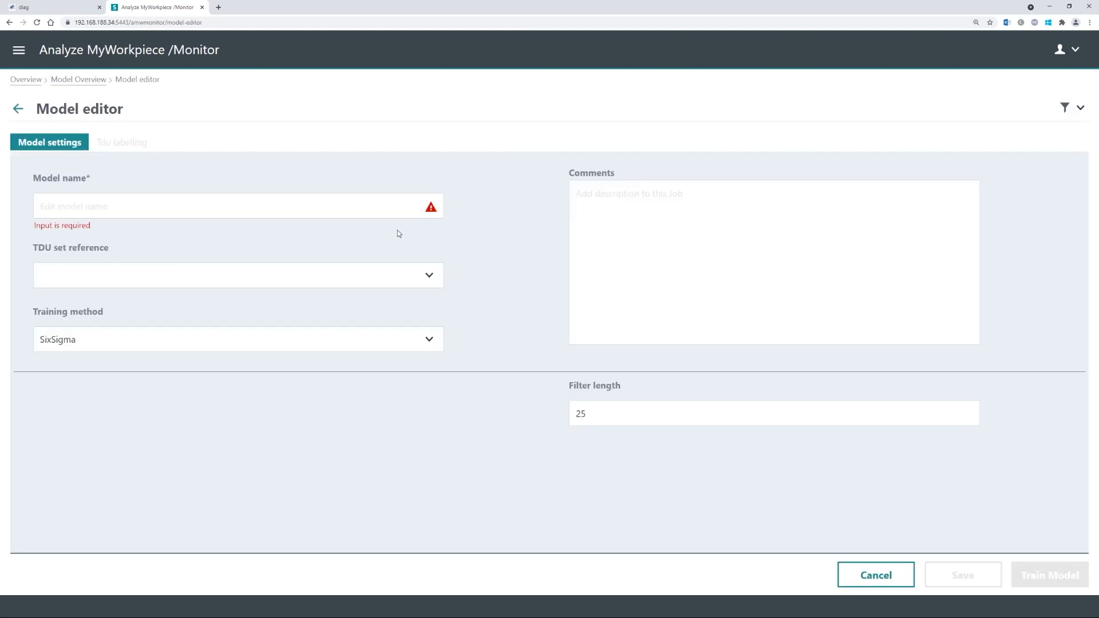
{"action": "left_click", "coordinate": [333, 196]}
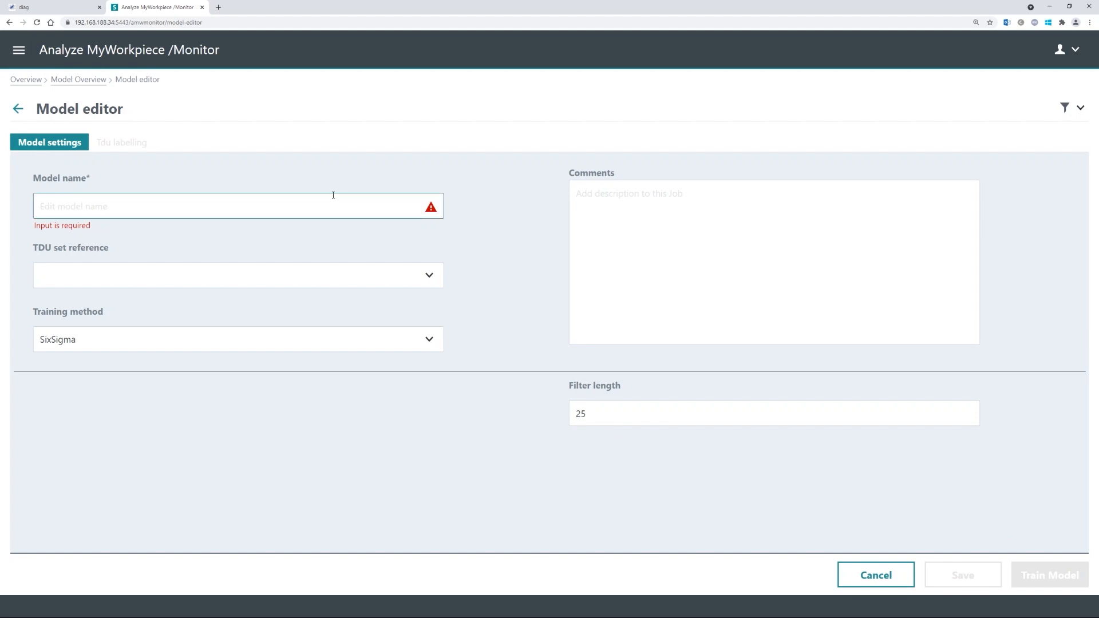
{"action": "type", "text": "Circle_Model_Tutorial"}
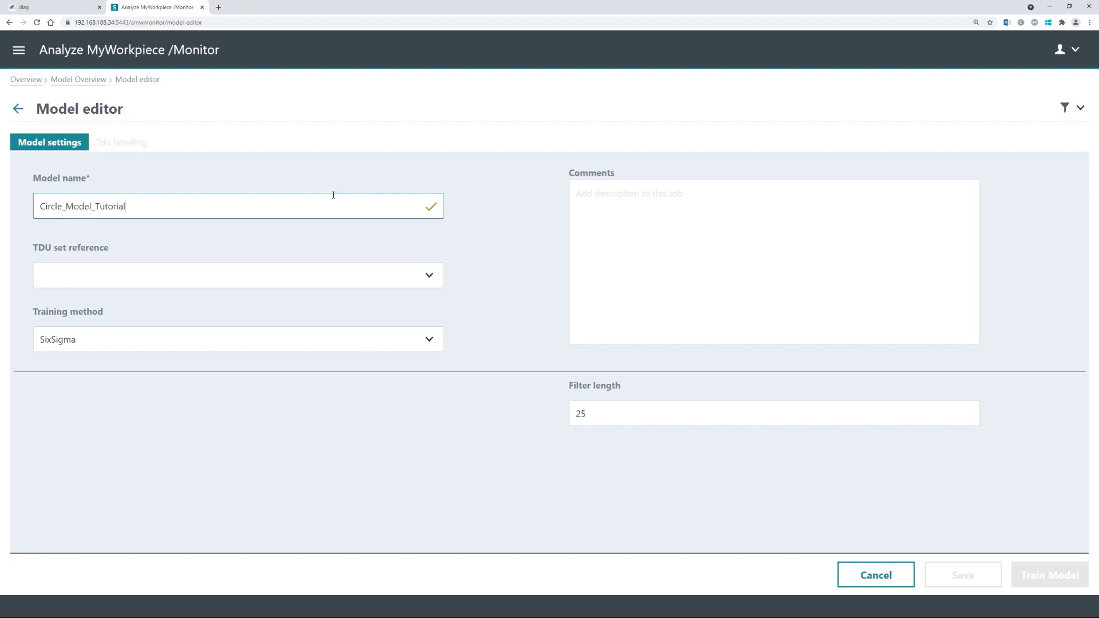
- Reference the Circle_TDU_Tutorial set and keep SixSigma as the training method
{"action": "left_click", "coordinate": [246, 280]}
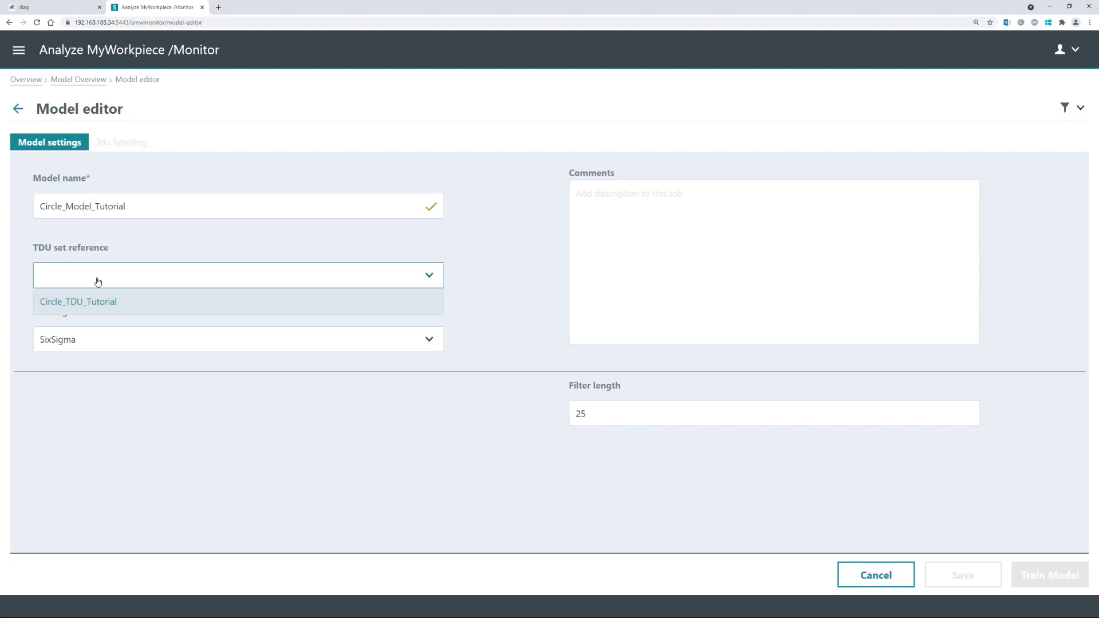
{"action": "left_click", "coordinate": [81, 302]}
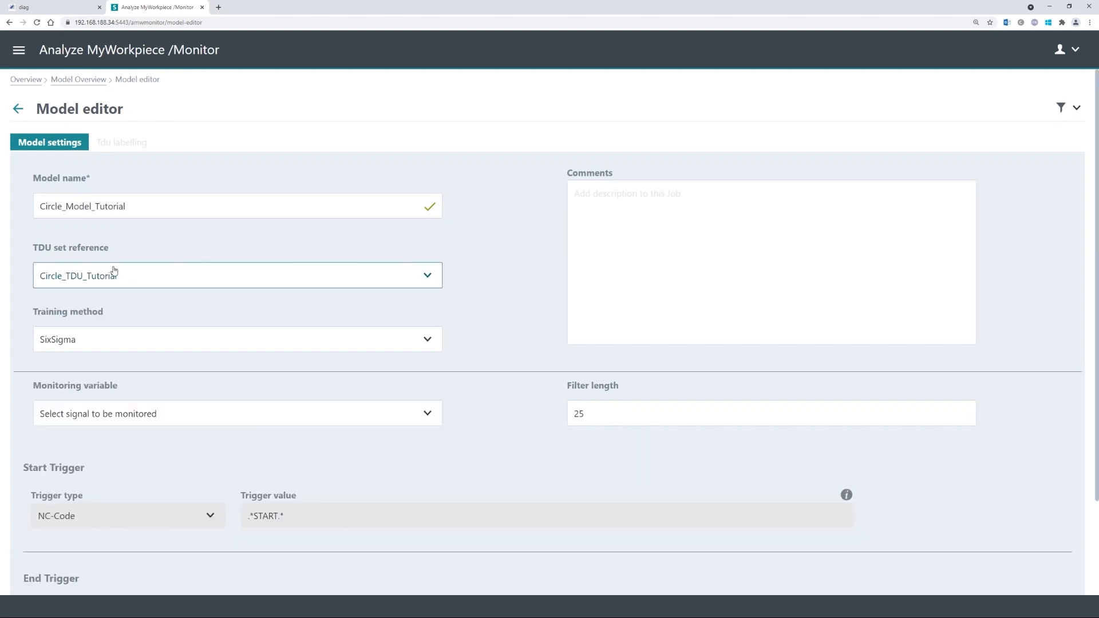
{"action": "scroll", "coordinate": [113, 297], "scroll_direction": "down", "scroll_amount": 1}
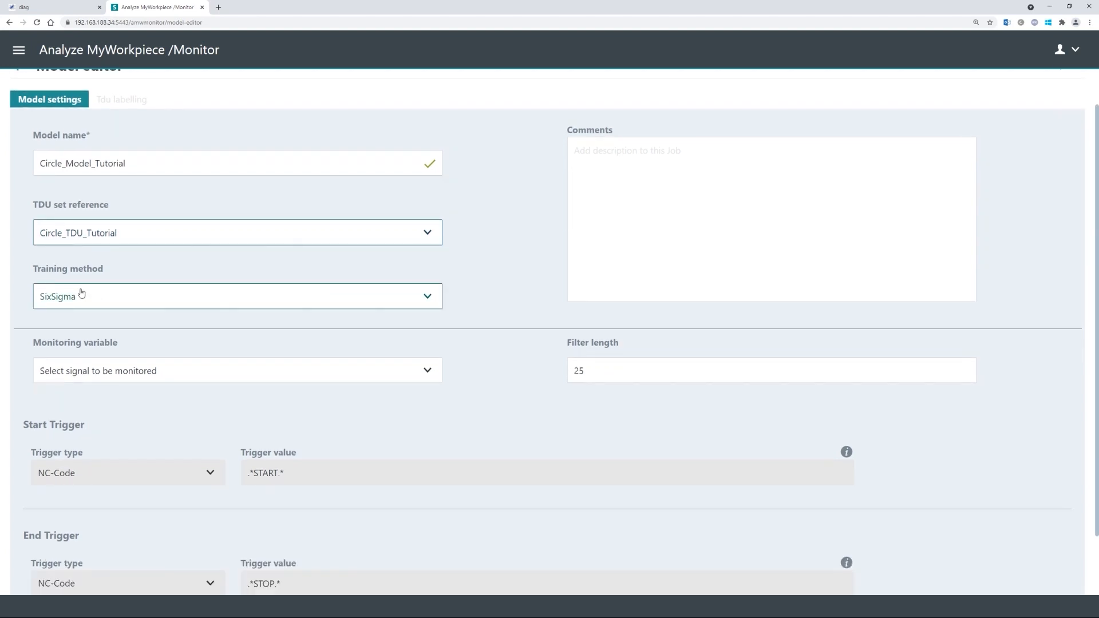
{"action": "left_click", "coordinate": [78, 301]}
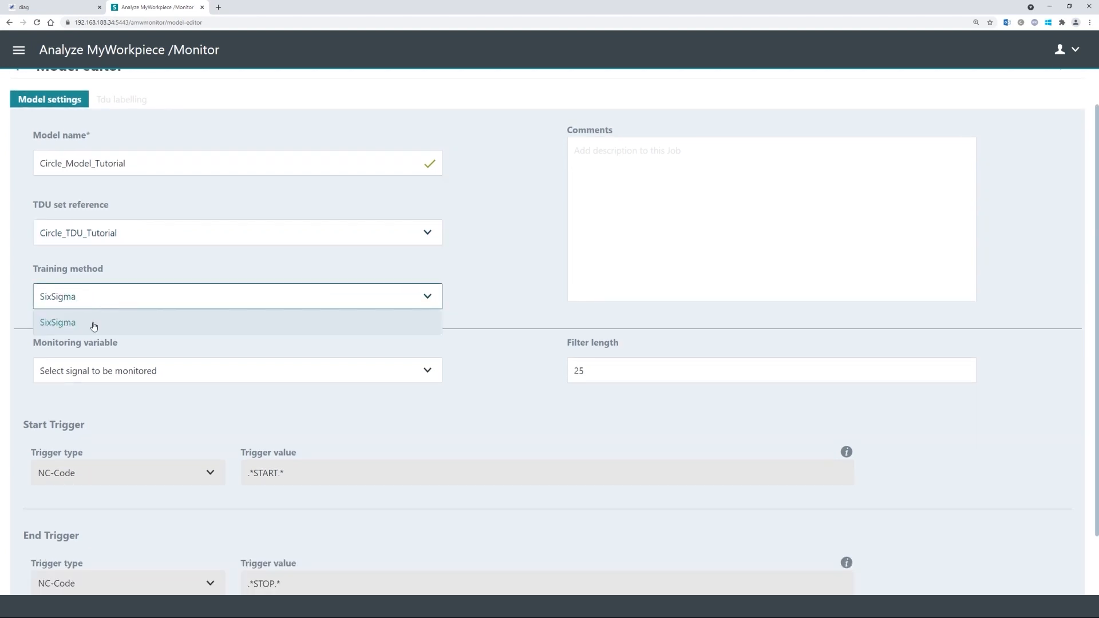
{"action": "left_click", "coordinate": [59, 322]}
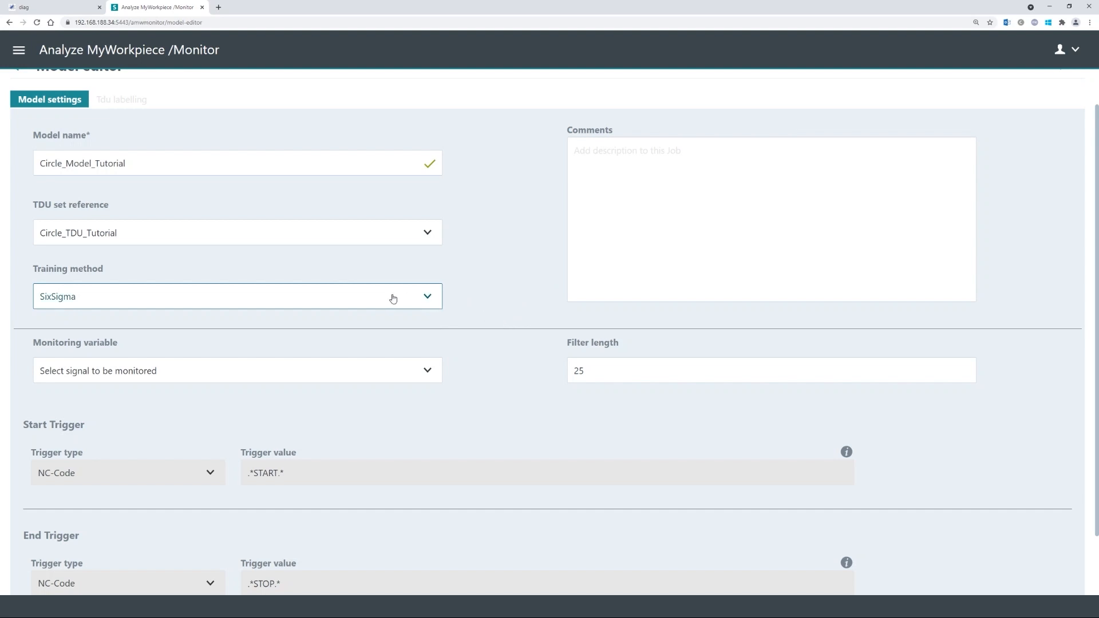
{"action": "scroll", "coordinate": [380, 304], "scroll_direction": "down", "scroll_amount": 2}
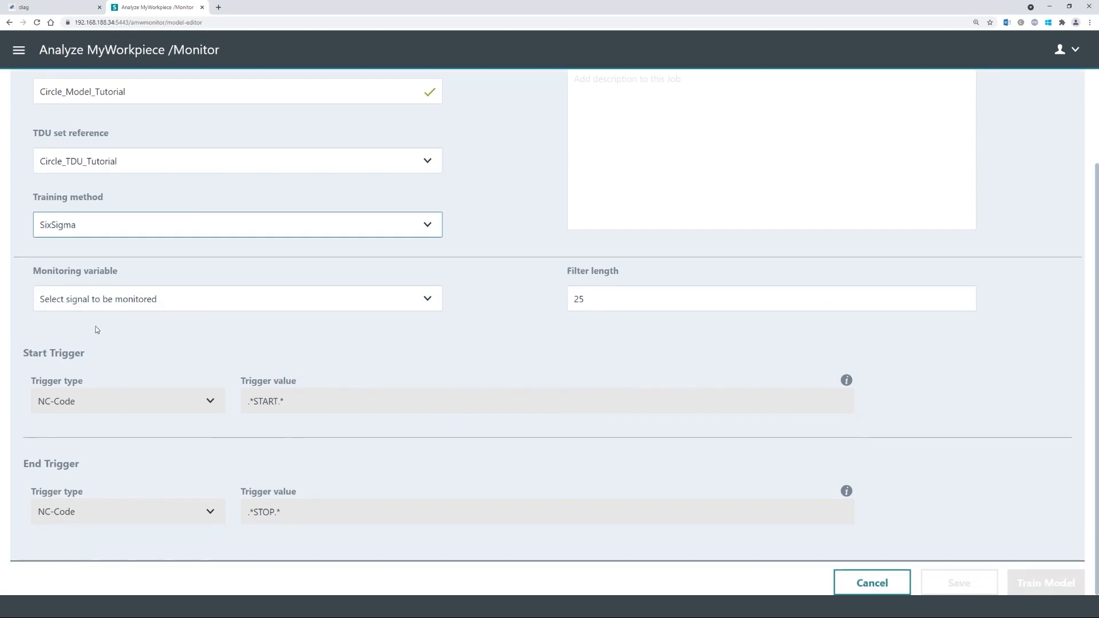
- Choose torque_1 from the signal list as the model's monitoring variable
{"action": "left_click", "coordinate": [148, 298]}
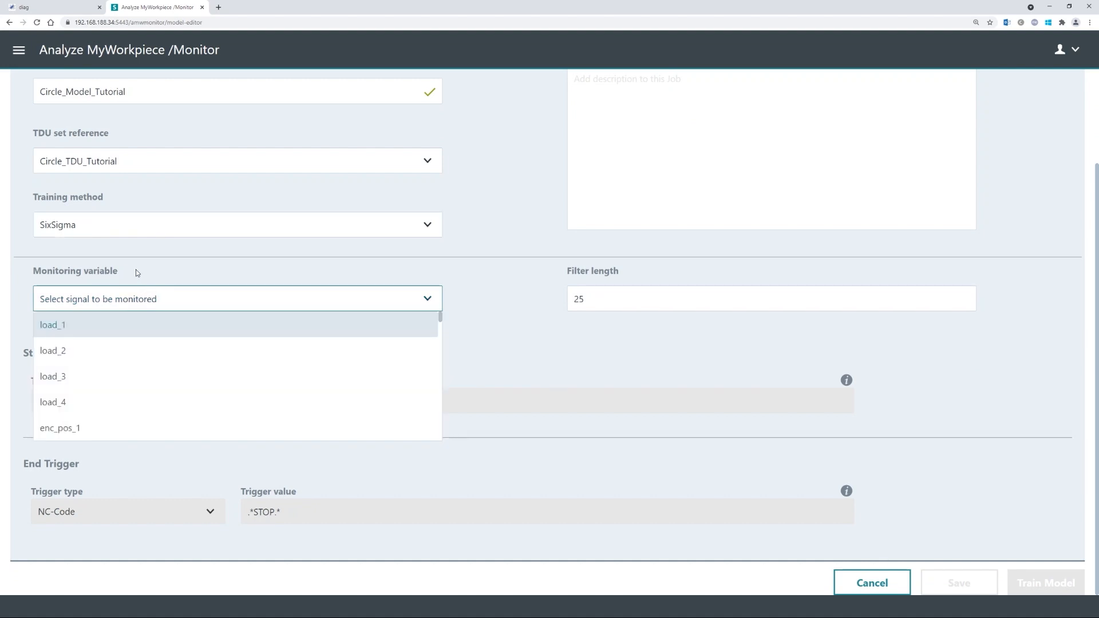
{"action": "left_click", "coordinate": [196, 272]}
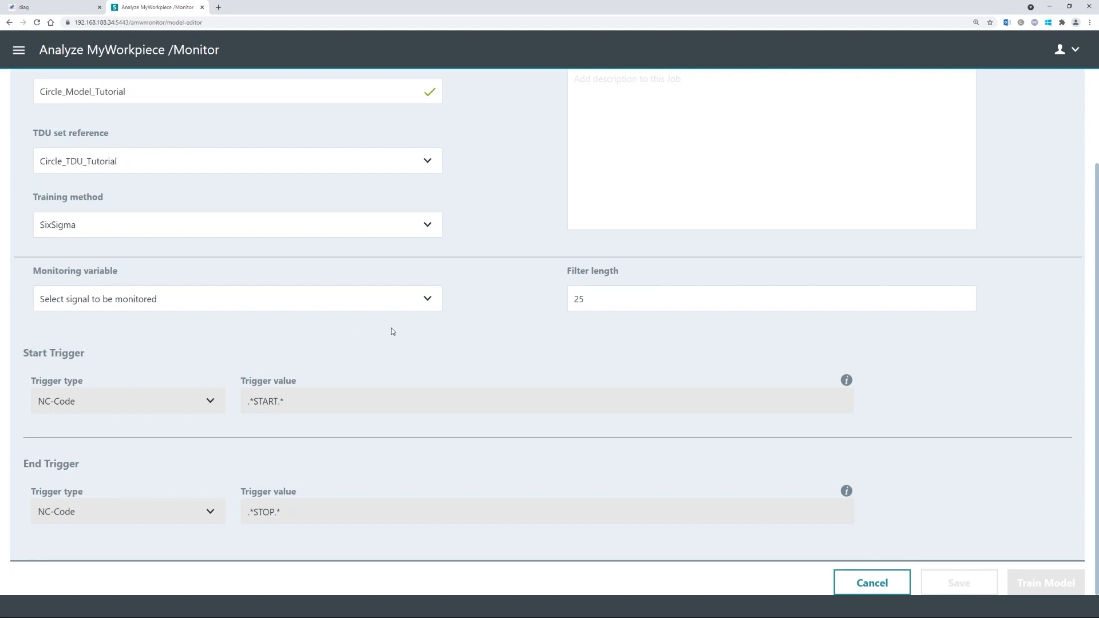
{"action": "left_click", "coordinate": [379, 304]}
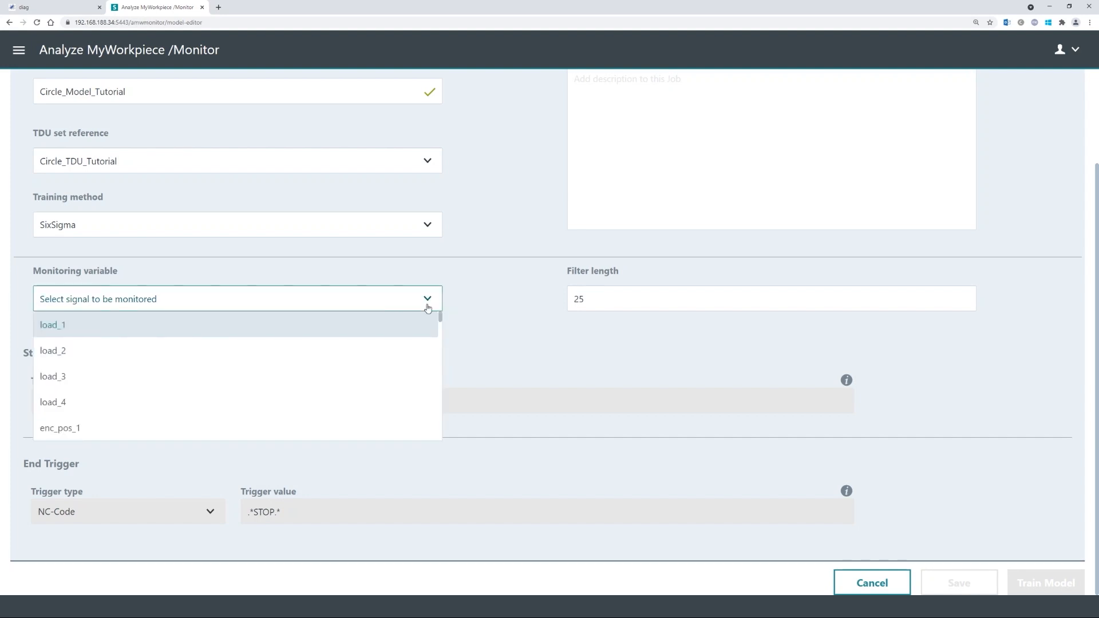
{"action": "mouse_move", "coordinate": [441, 318]}
{"action": "left_mouse_down"}
{"action": "mouse_move", "coordinate": [441, 345]}
{"action": "mouse_move", "coordinate": [443, 332]}
{"action": "left_mouse_up"}
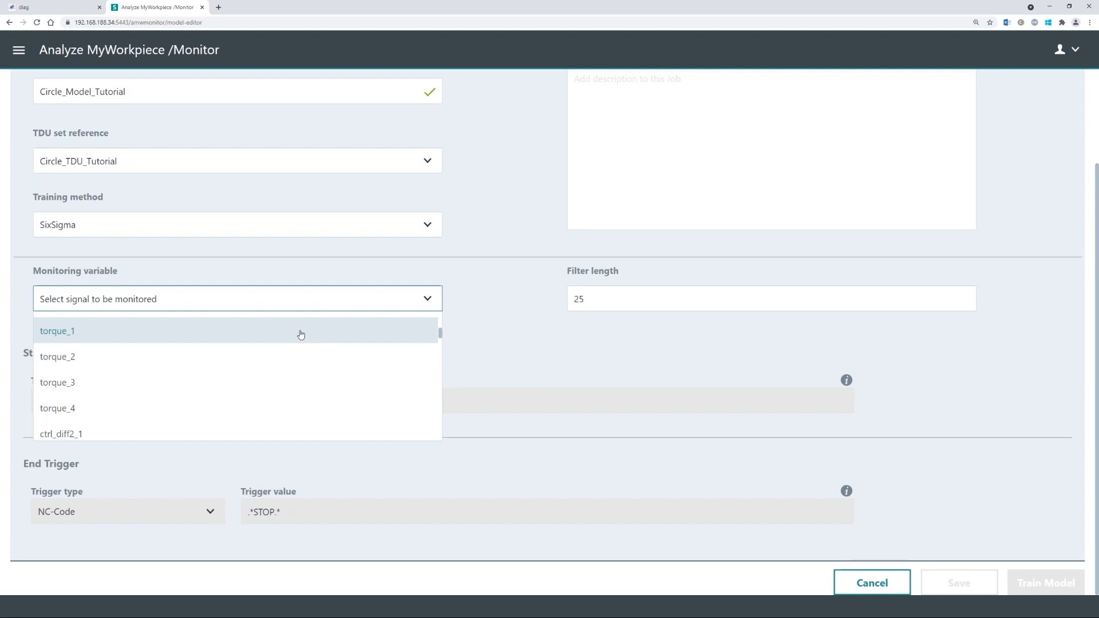
{"action": "left_click", "coordinate": [75, 337]}
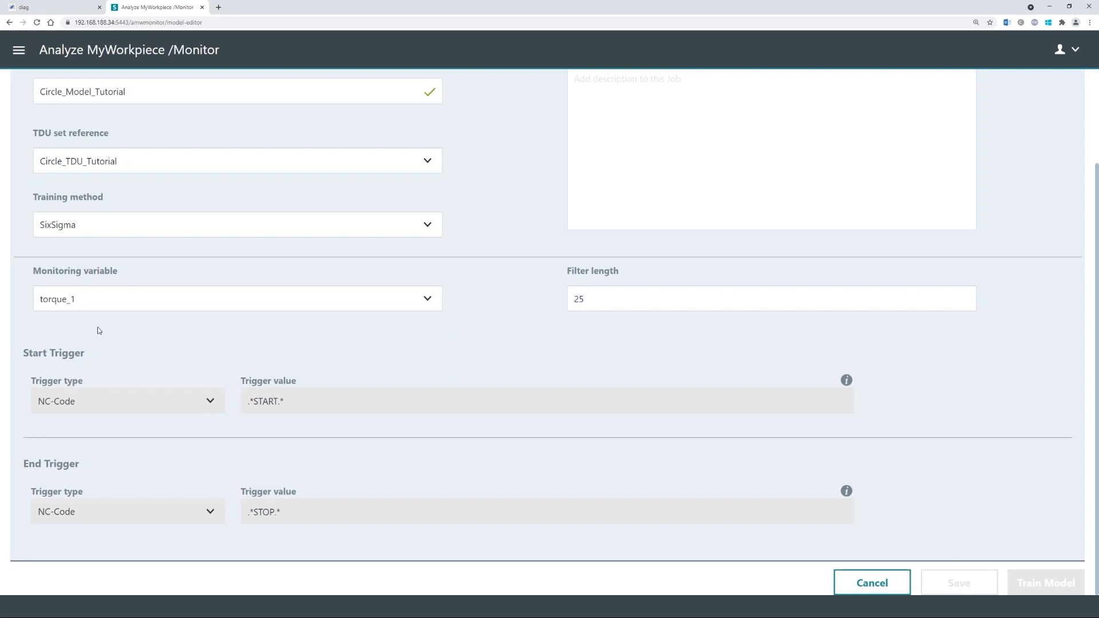
{"action": "scroll", "coordinate": [74, 337], "scroll_direction": "up", "scroll_amount": 1}
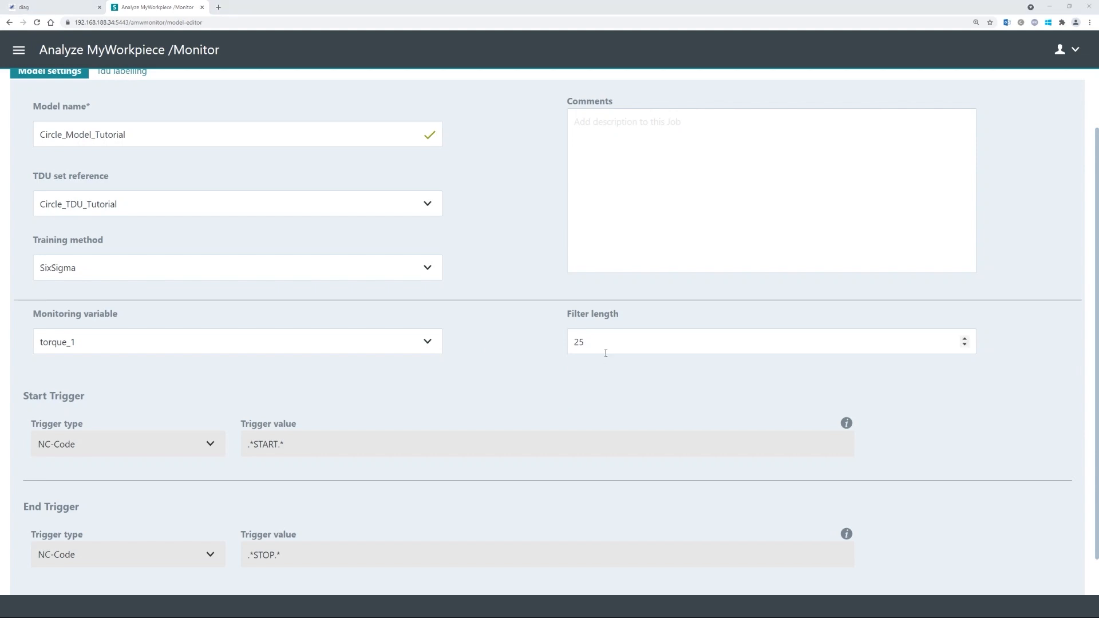
- Change the torque_1 filter length from 25 to 75
{"action": "left_click_drag", "start_coordinate": [608, 338], "coordinate": [515, 339]}
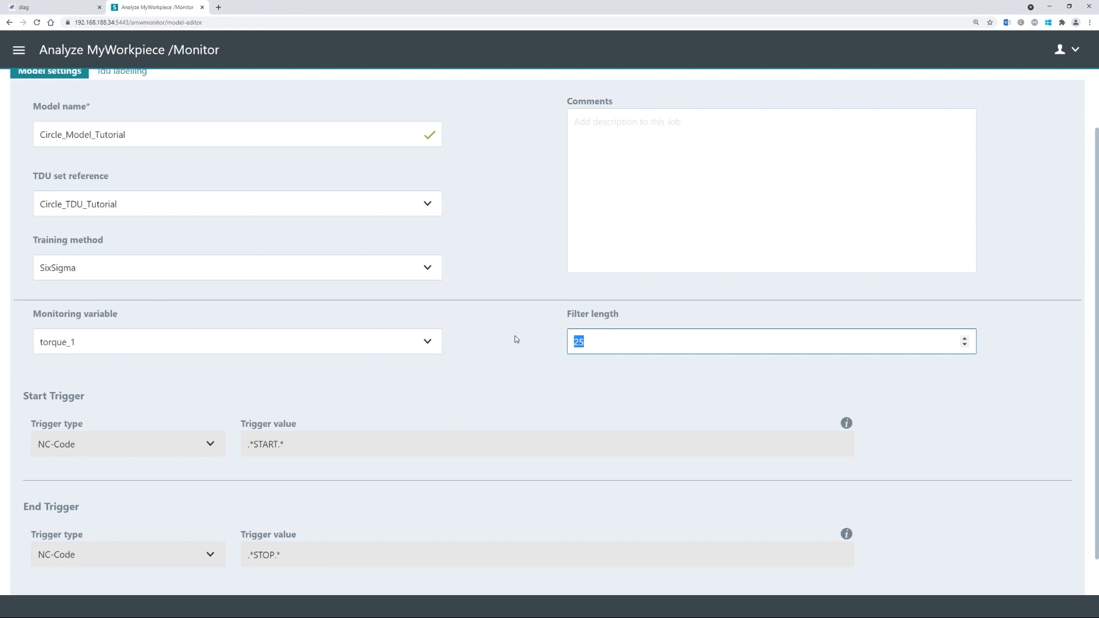
{"action": "type", "text": "75"}
{"action": "left_click", "coordinate": [478, 312]}
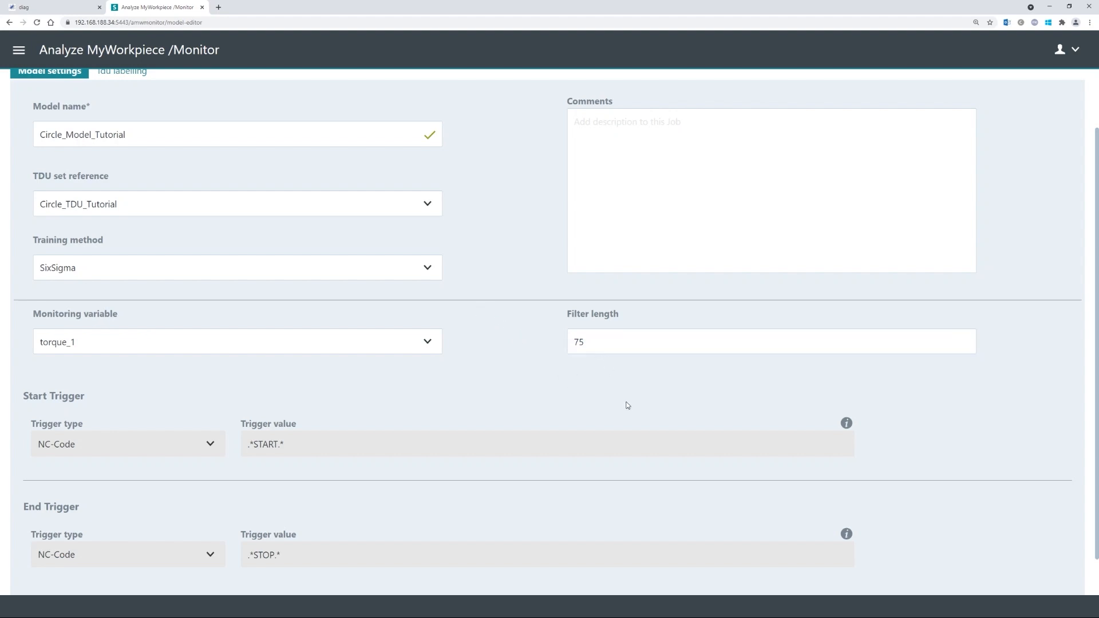
{"action": "scroll", "coordinate": [708, 368], "scroll_direction": "down", "scroll_amount": 1}
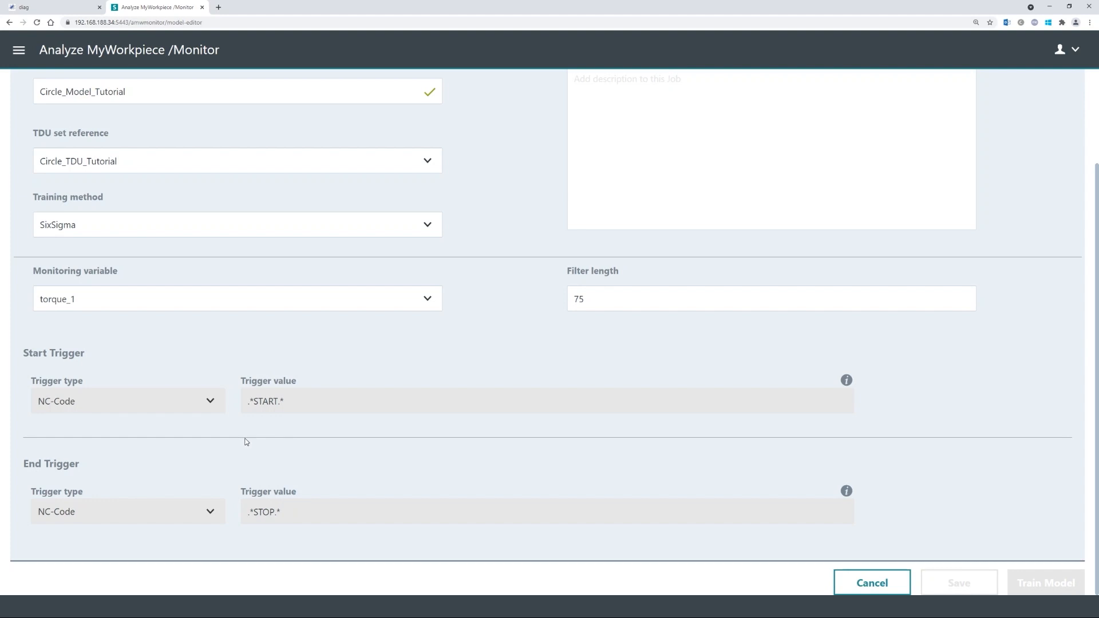
{"action": "mouse_move", "coordinate": [847, 380]}
{"action": "scroll", "coordinate": [469, 421], "scroll_direction": "up", "scroll_amount": 2}
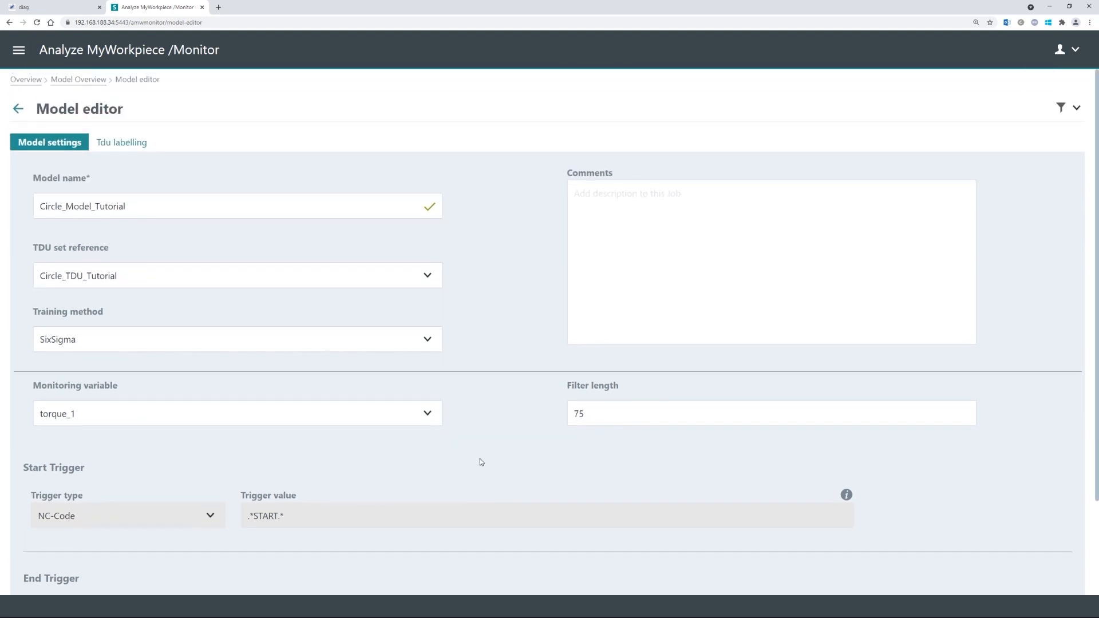
{"action": "left_click", "coordinate": [125, 145]}
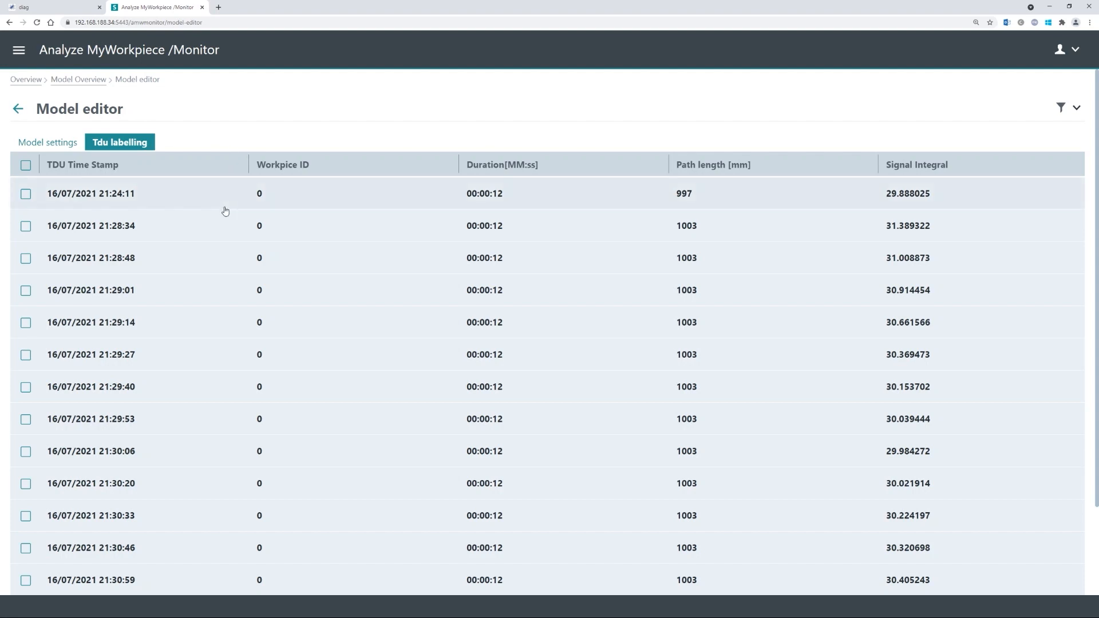
{"action": "scroll", "coordinate": [196, 310], "scroll_direction": "down", "scroll_amount": 3}
{"action": "scroll", "coordinate": [216, 353], "scroll_direction": "up", "scroll_amount": 3}
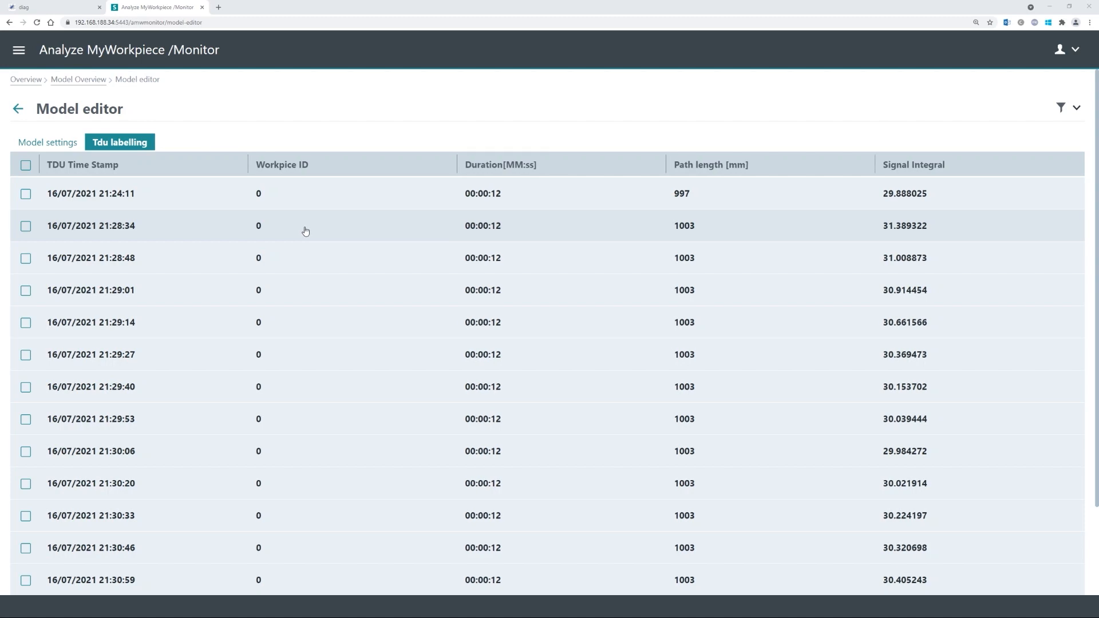
{"action": "scroll", "coordinate": [301, 230], "scroll_direction": "down", "scroll_amount": 2}
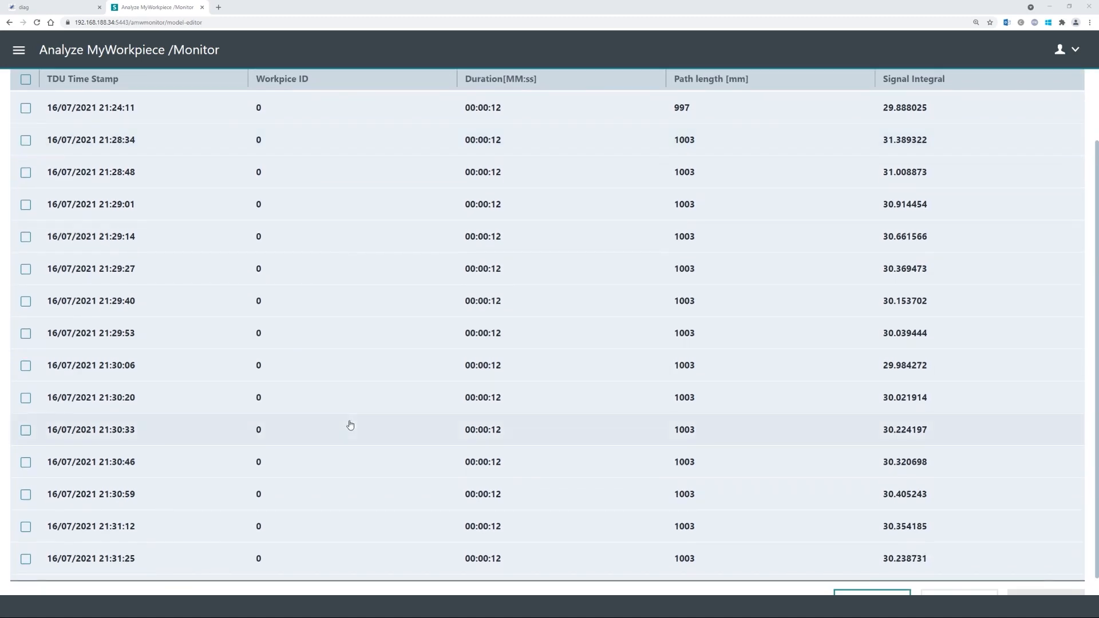
{"action": "scroll", "coordinate": [331, 435], "scroll_direction": "down", "scroll_amount": 1}
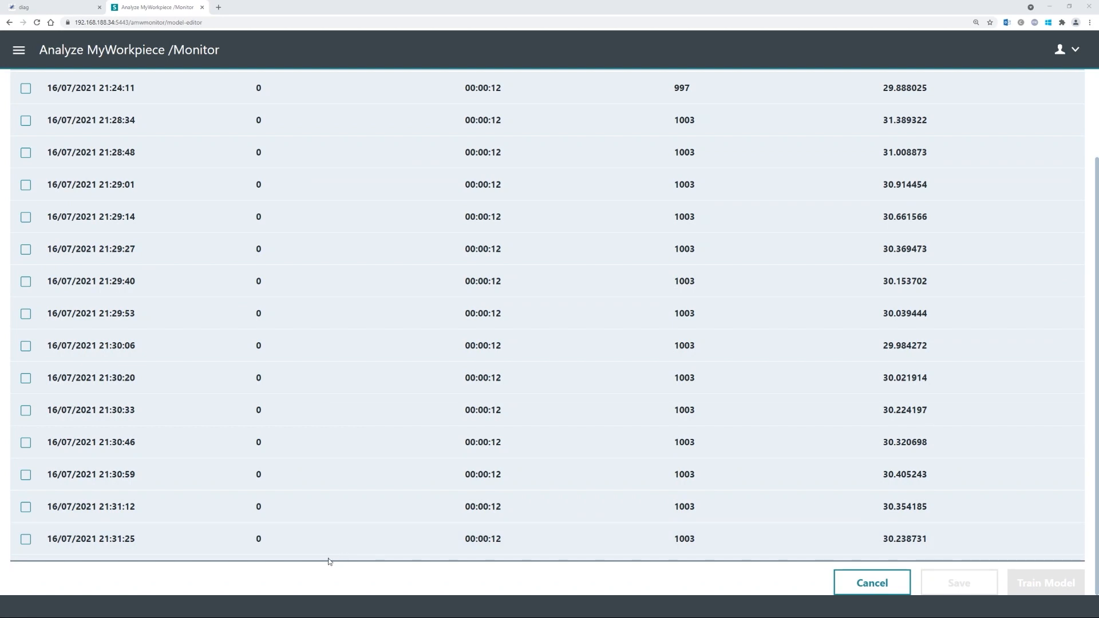
{"action": "scroll", "coordinate": [315, 470], "scroll_direction": "up", "scroll_amount": 1}
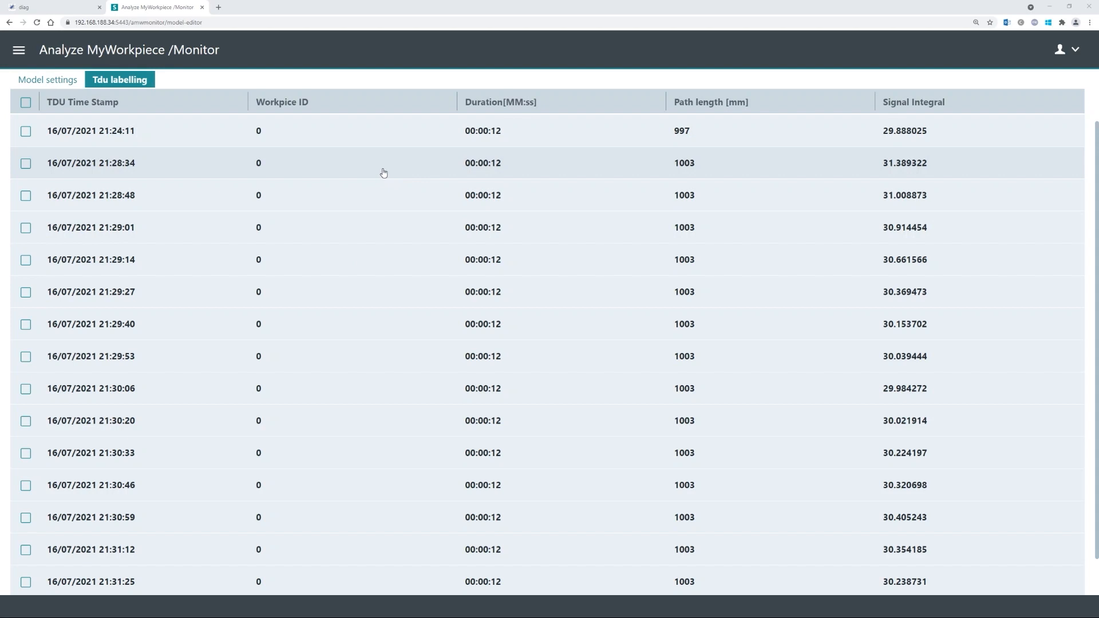
{"action": "scroll", "coordinate": [435, 189], "scroll_direction": "up", "scroll_amount": 2}
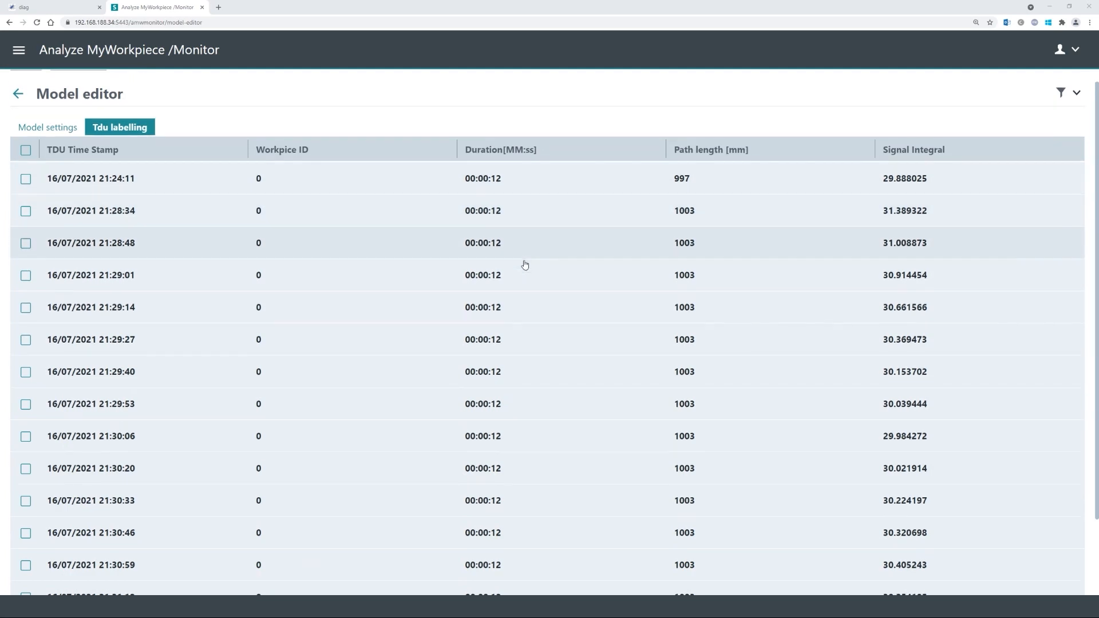
{"action": "scroll", "coordinate": [524, 266], "scroll_direction": "down", "scroll_amount": 3}
- Look through the unlabelled 16/07/2021 TDUs, then view the Model settings tab
{"action": "scroll", "coordinate": [508, 411], "scroll_direction": "up", "scroll_amount": 3}
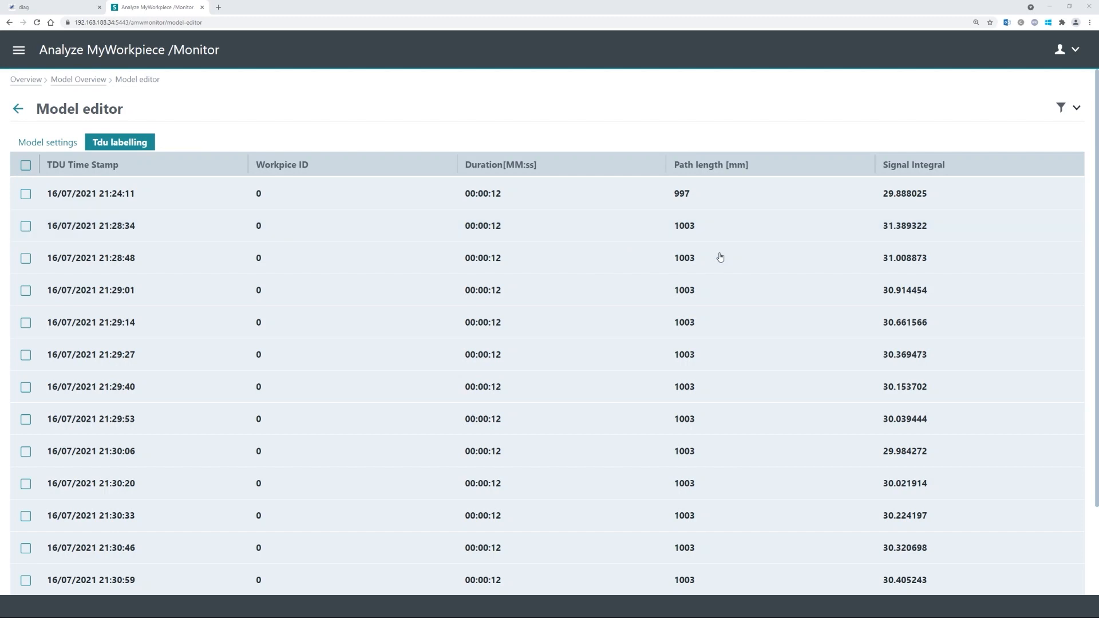
{"action": "scroll", "coordinate": [716, 312], "scroll_direction": "down", "scroll_amount": 2}
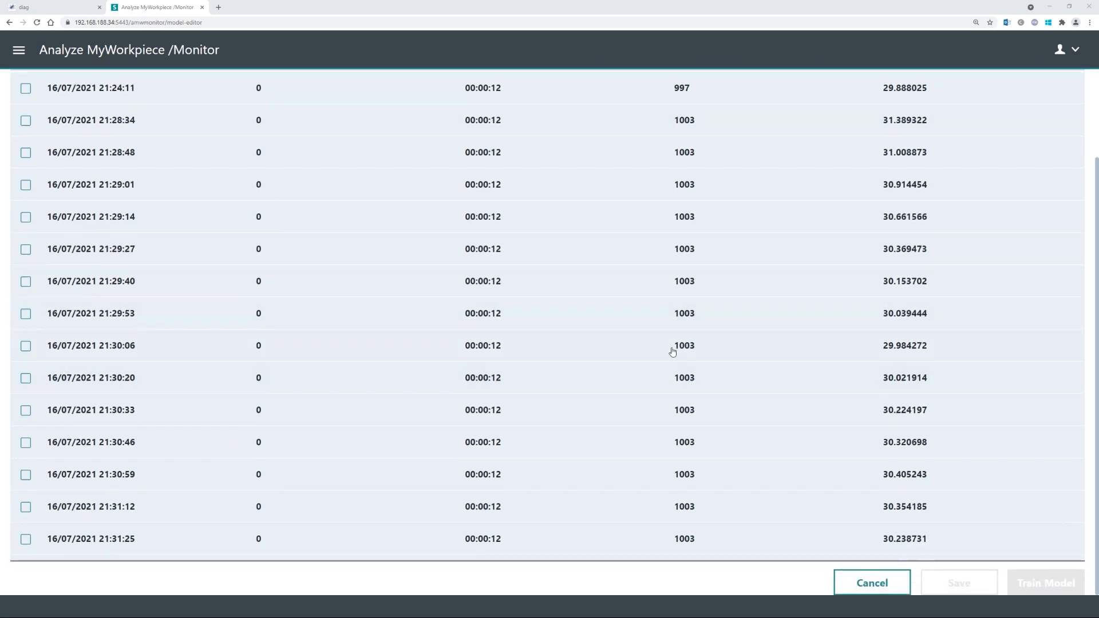
{"action": "scroll", "coordinate": [672, 346], "scroll_direction": "up", "scroll_amount": 2}
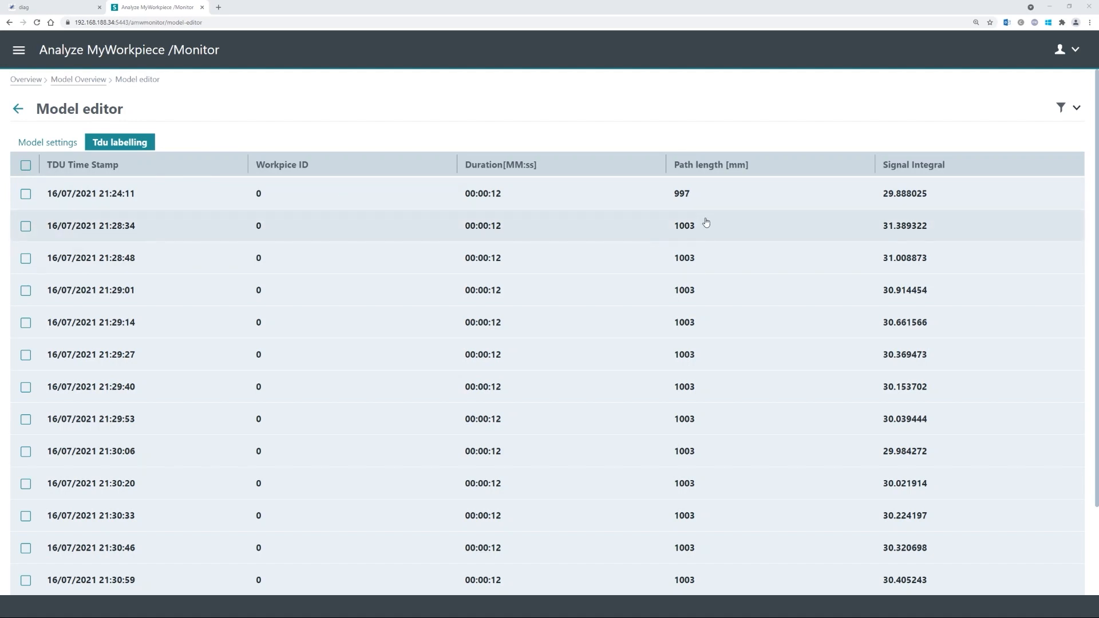
{"action": "scroll", "coordinate": [726, 218], "scroll_direction": "down", "scroll_amount": 1}
{"action": "scroll", "coordinate": [725, 229], "scroll_direction": "down", "scroll_amount": 2}
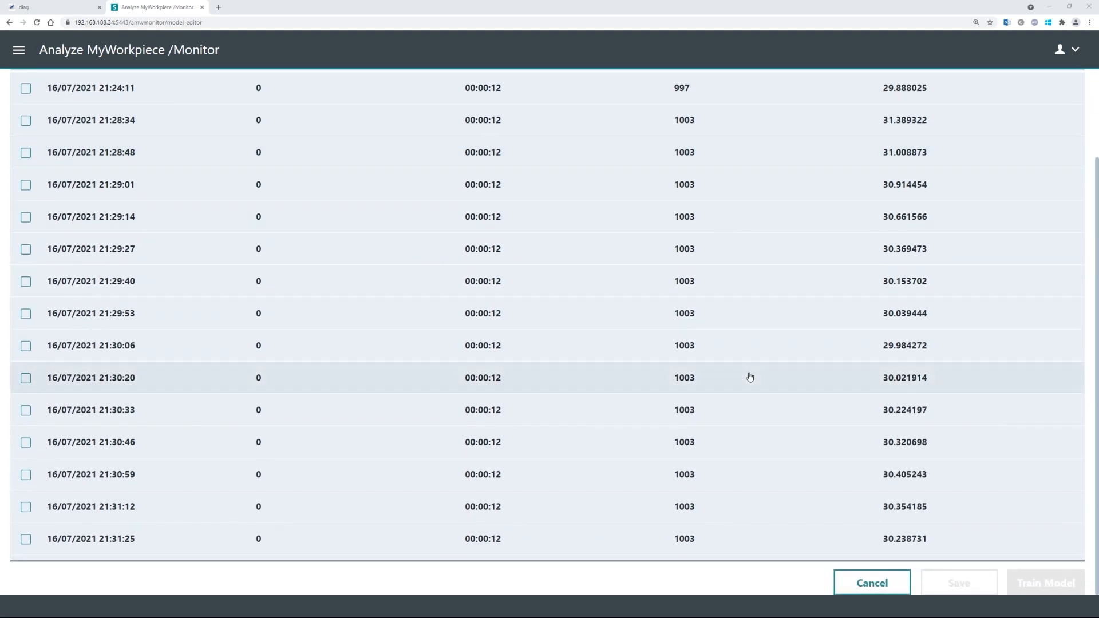
{"action": "scroll", "coordinate": [748, 376], "scroll_direction": "up", "scroll_amount": 3}
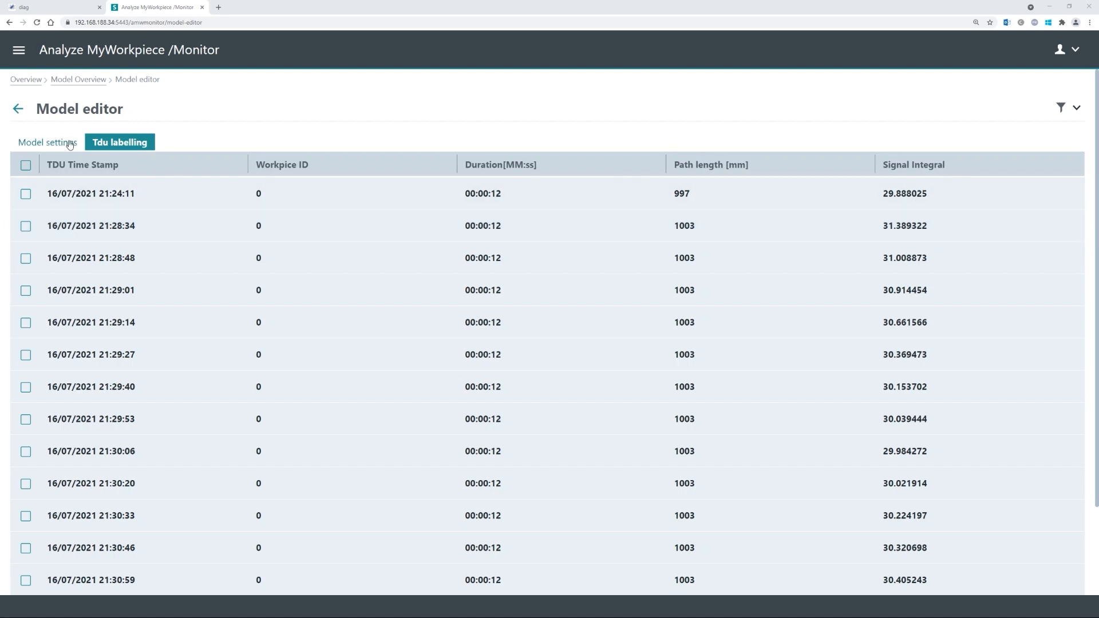
{"action": "left_click", "coordinate": [20, 143]}
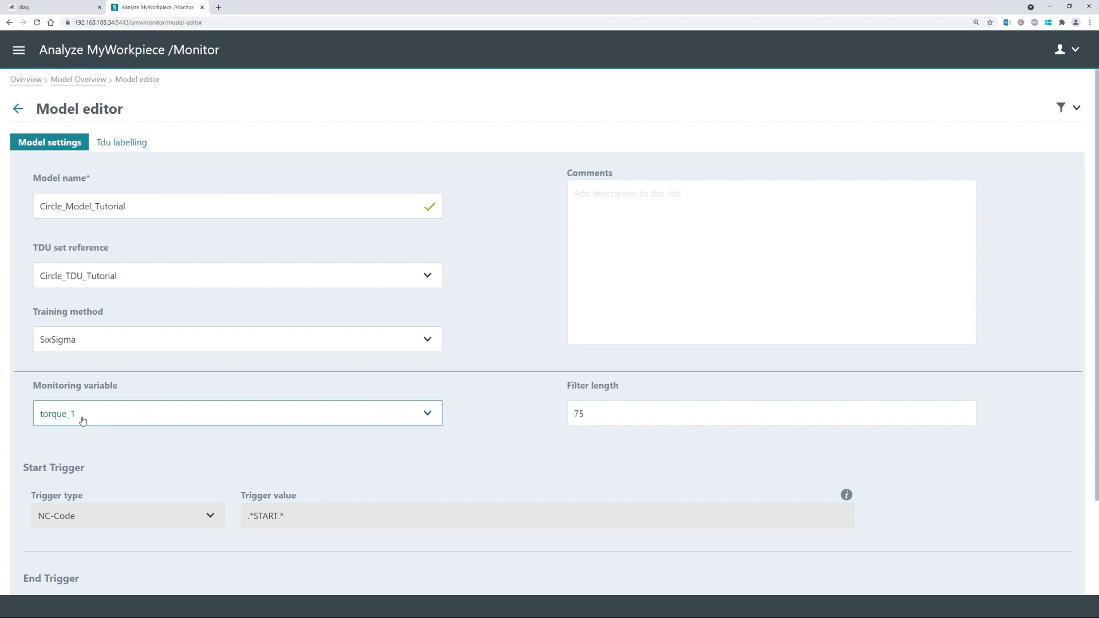
- Switch back to the Tdu labelling tab and scroll through the unlabelled TDU rows
{"action": "left_click", "coordinate": [122, 144]}
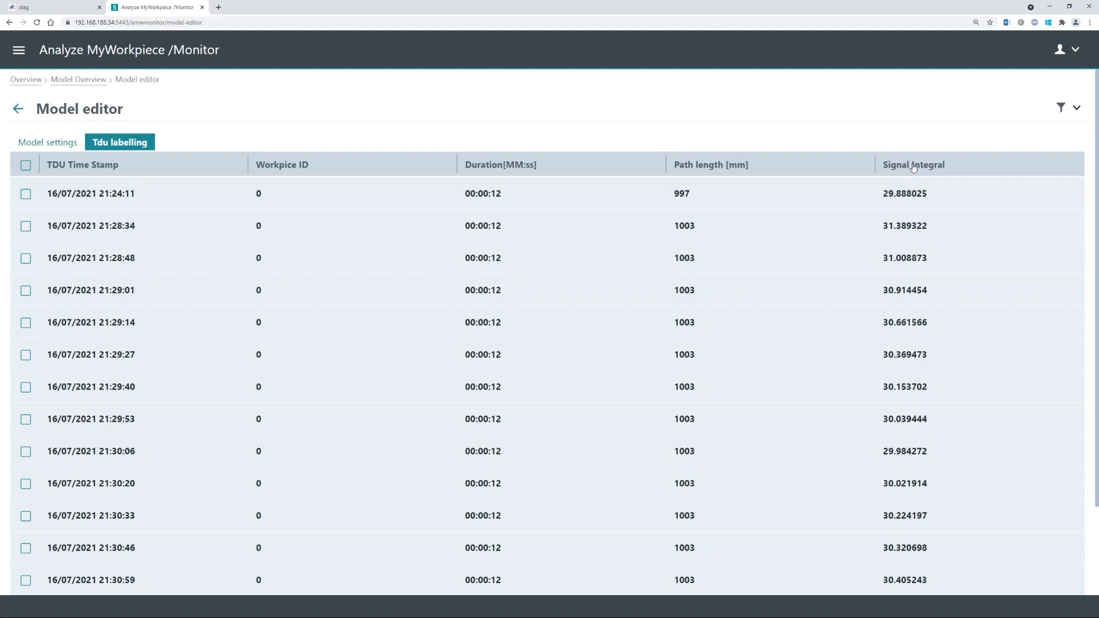
{"action": "scroll", "coordinate": [927, 434], "scroll_direction": "down", "scroll_amount": 2}
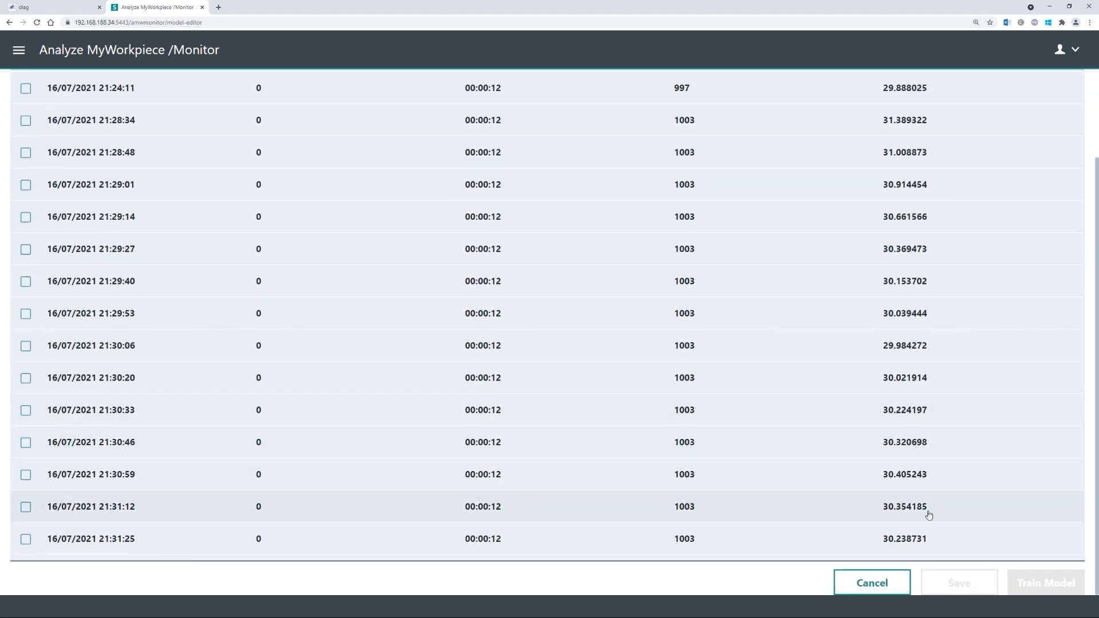
{"action": "scroll", "coordinate": [849, 415], "scroll_direction": "up", "scroll_amount": 2}
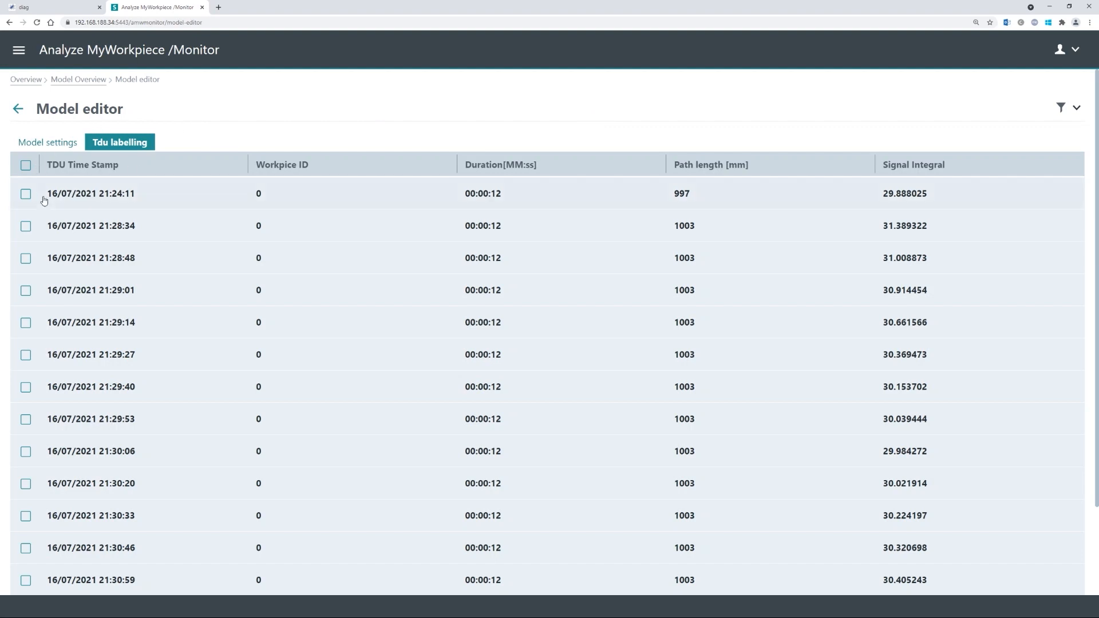
- Mark all TDUs as good, unticking only the 21:24:11 run with path length 997 mm
{"action": "left_click", "coordinate": [25, 165]}
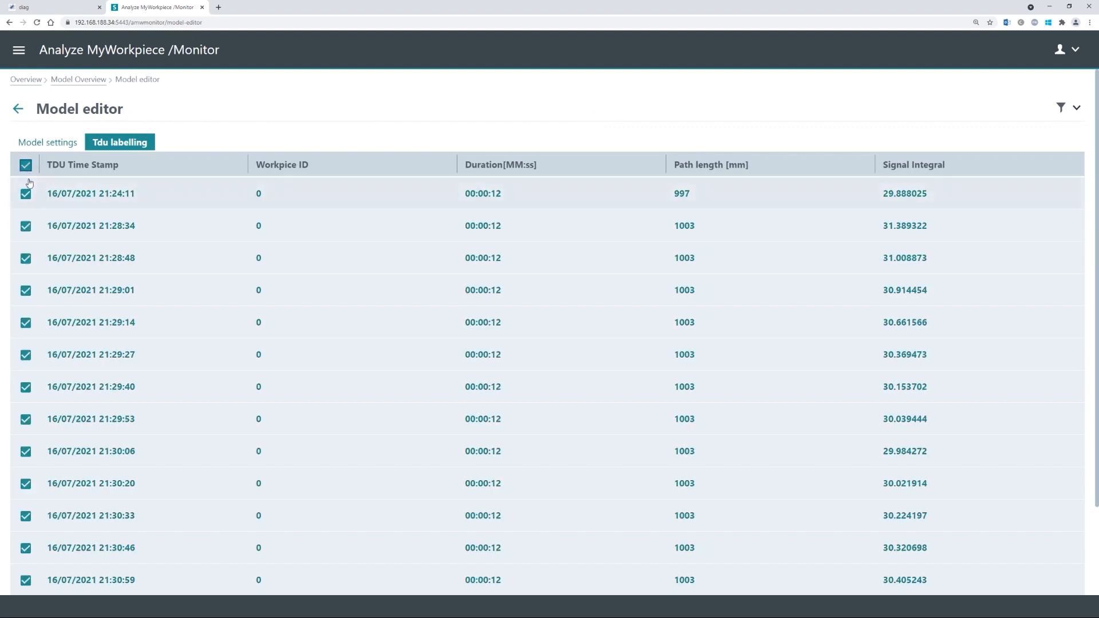
{"action": "left_click", "coordinate": [25, 194]}
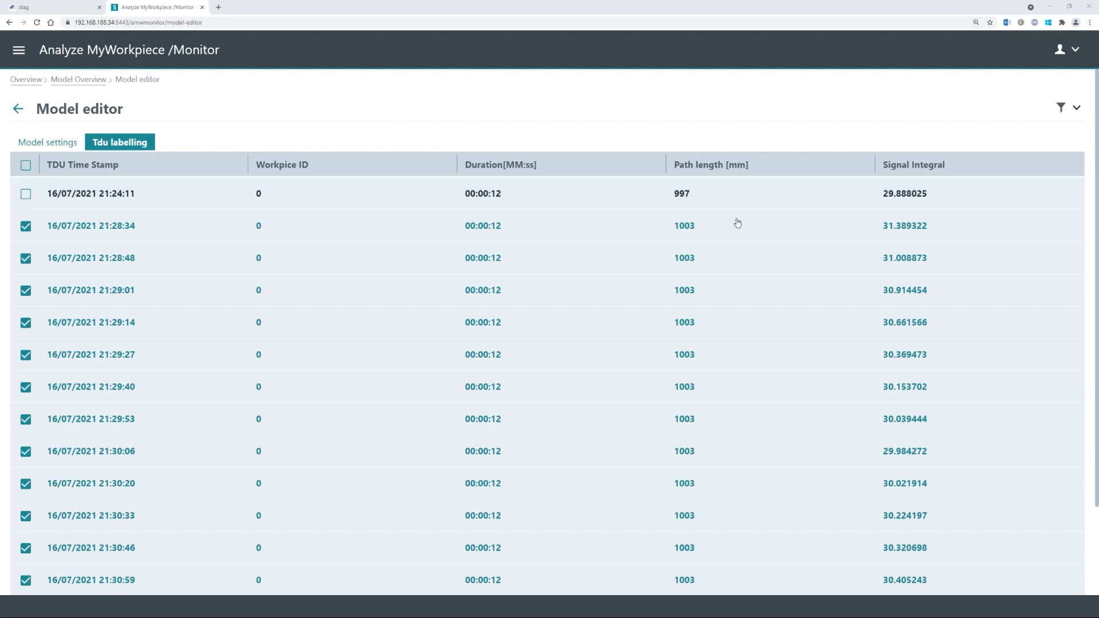
{"action": "scroll", "coordinate": [731, 250], "scroll_direction": "down", "scroll_amount": 2}
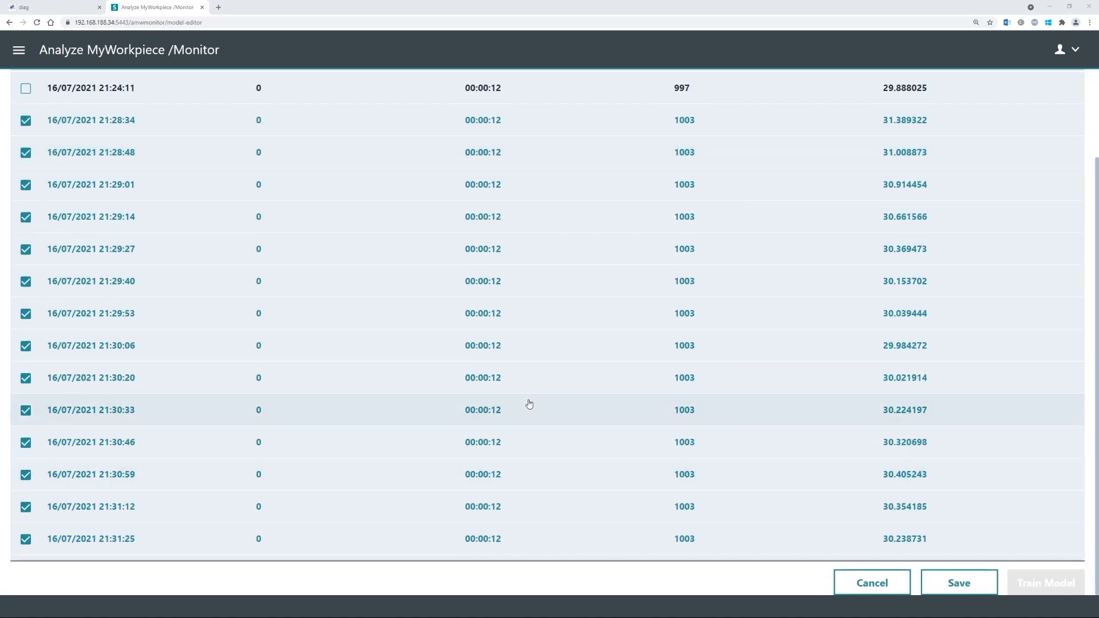
{"action": "scroll", "coordinate": [530, 404], "scroll_direction": "up", "scroll_amount": 2}
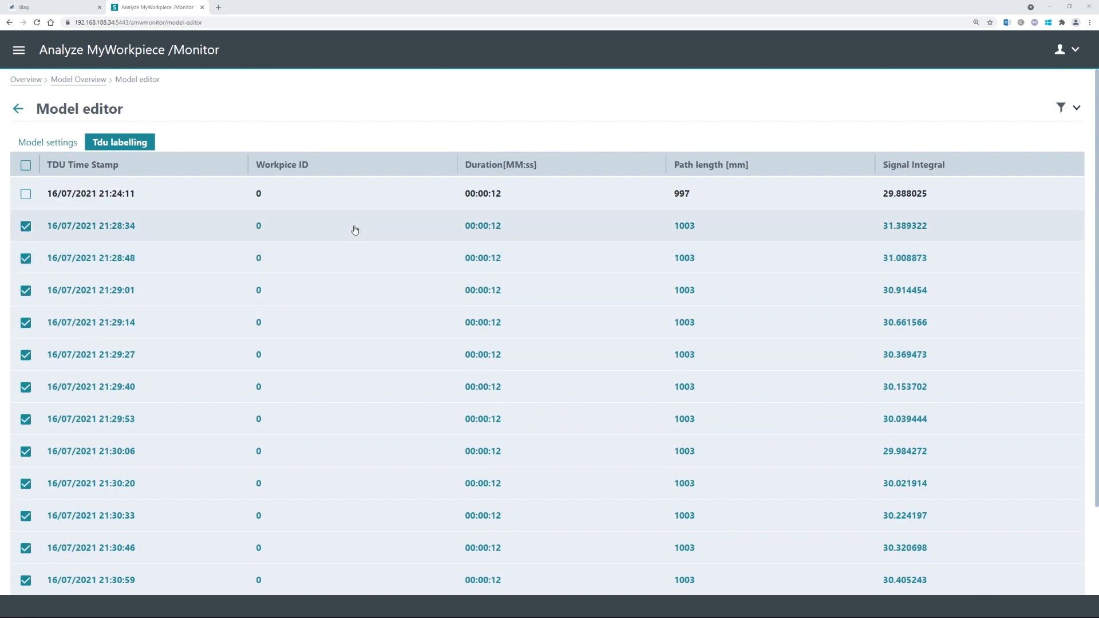
{"action": "scroll", "coordinate": [371, 375], "scroll_direction": "down", "scroll_amount": 2}
{"action": "scroll", "coordinate": [343, 508], "scroll_direction": "up", "scroll_amount": 1}
{"action": "scroll", "coordinate": [341, 509], "scroll_direction": "down", "scroll_amount": 1}
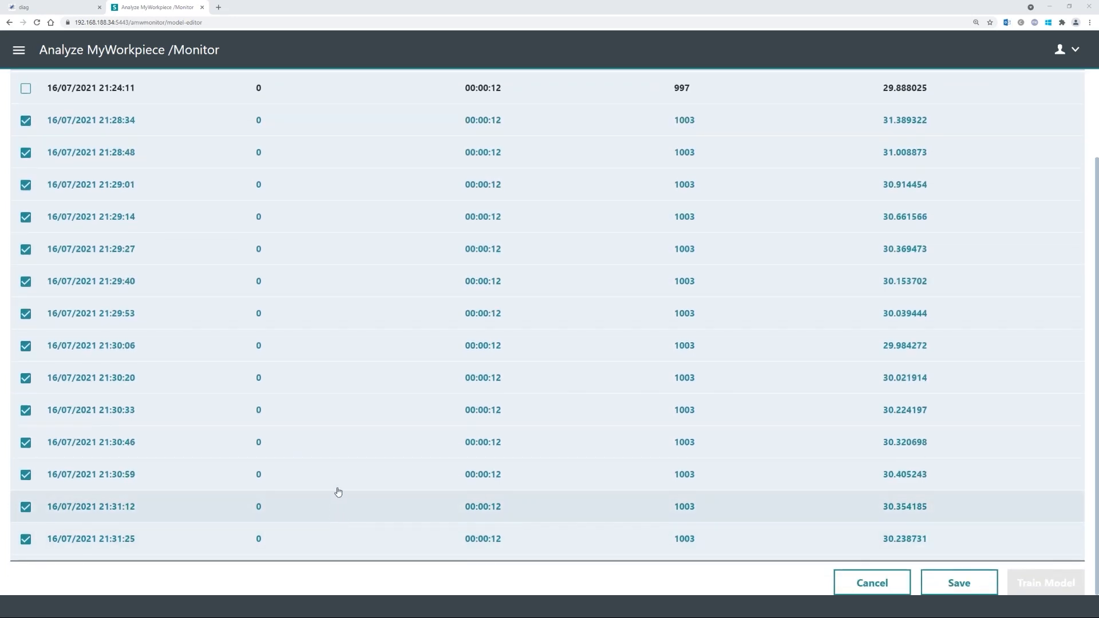
{"action": "scroll", "coordinate": [391, 402], "scroll_direction": "up", "scroll_amount": 1}
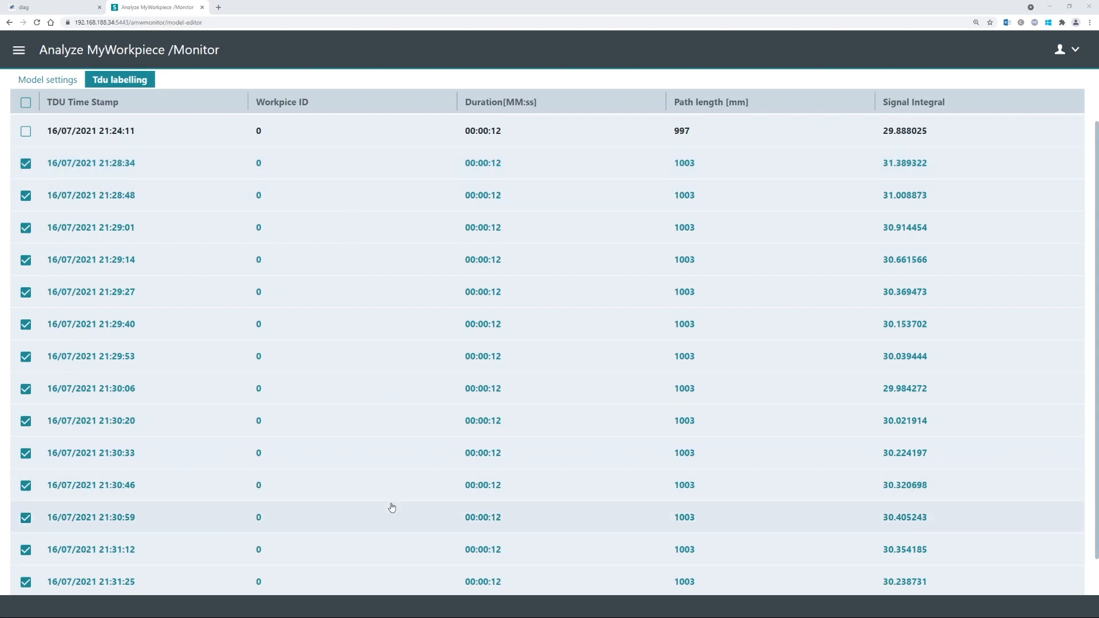
{"action": "scroll", "coordinate": [391, 507], "scroll_direction": "down", "scroll_amount": 1}
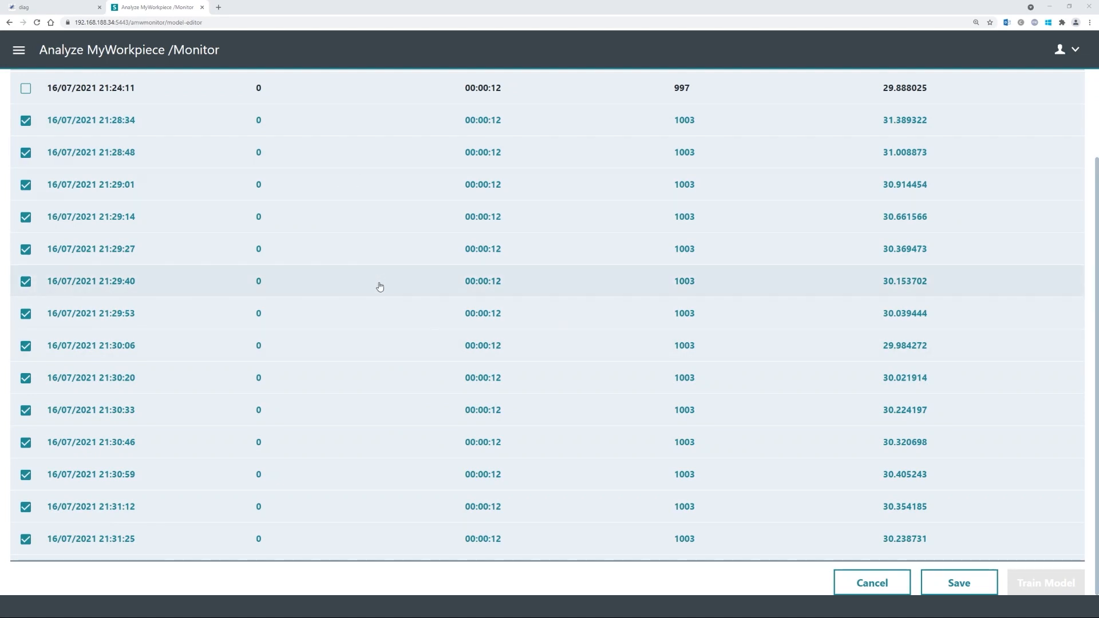
{"action": "scroll", "coordinate": [443, 344], "scroll_direction": "up", "scroll_amount": 1}
{"action": "scroll", "coordinate": [442, 344], "scroll_direction": "up", "scroll_amount": 1}
{"action": "scroll", "coordinate": [801, 458], "scroll_direction": "down", "scroll_amount": 2}
- Save the labels and confirm training Circle_Model_Tutorial on the 14 good TDUs
{"action": "left_click", "coordinate": [974, 581]}
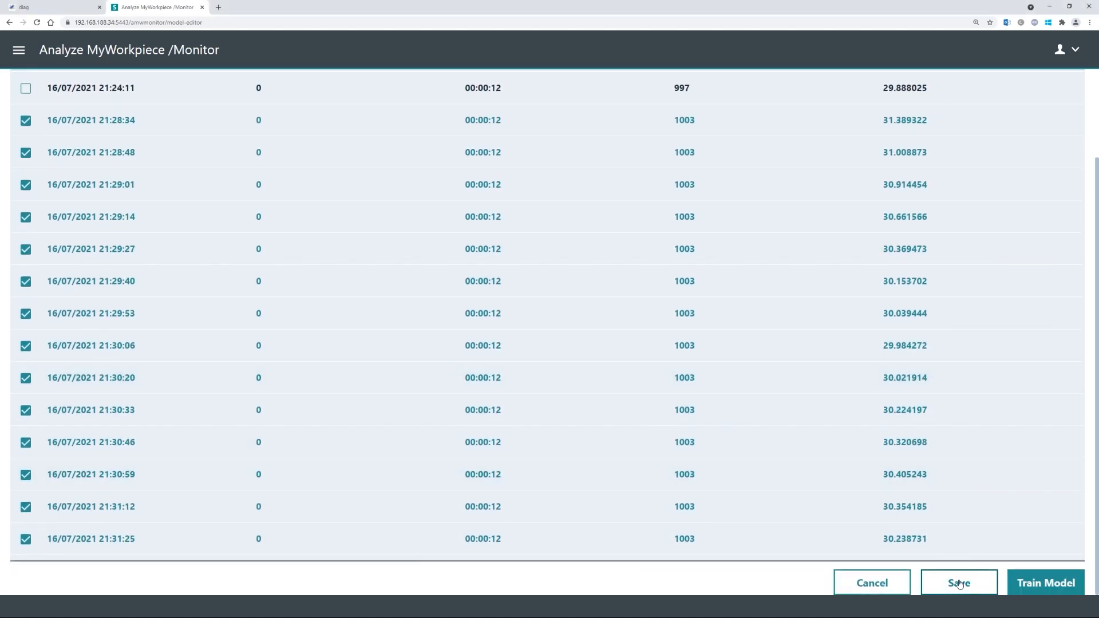
{"action": "left_click", "coordinate": [1052, 587]}
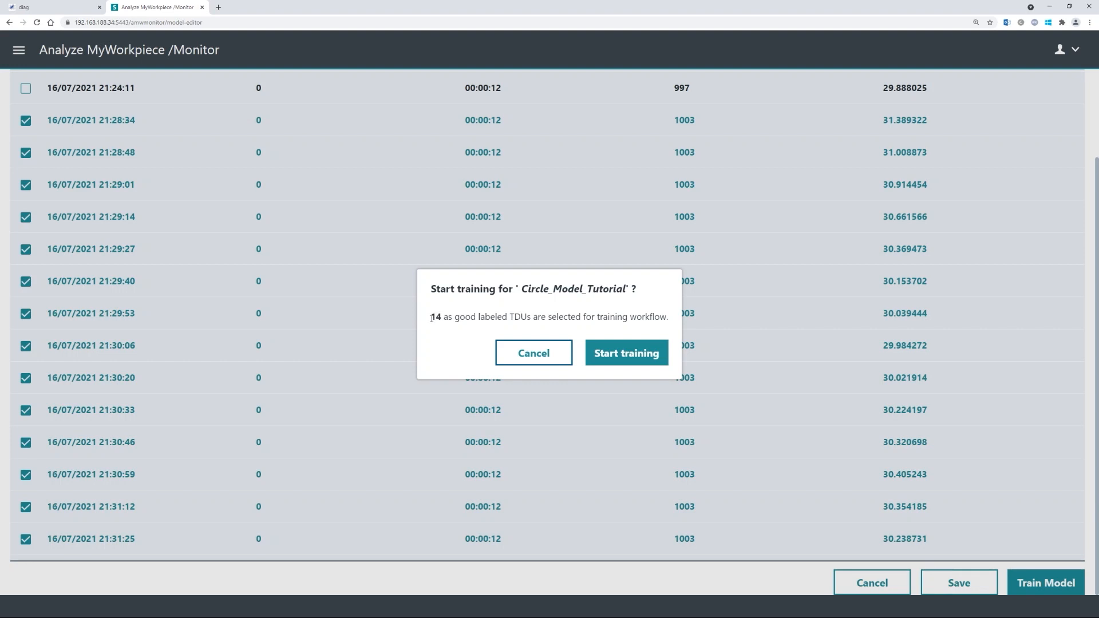
{"action": "left_click_drag", "start_coordinate": [432, 317], "coordinate": [514, 316]}
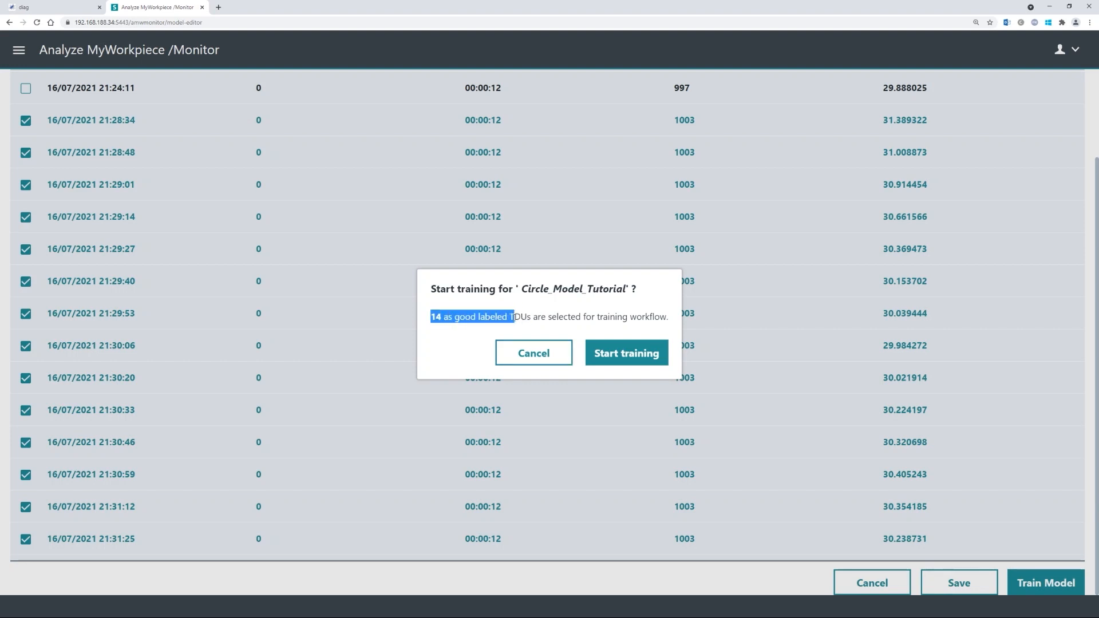
{"action": "left_click", "coordinate": [495, 302]}
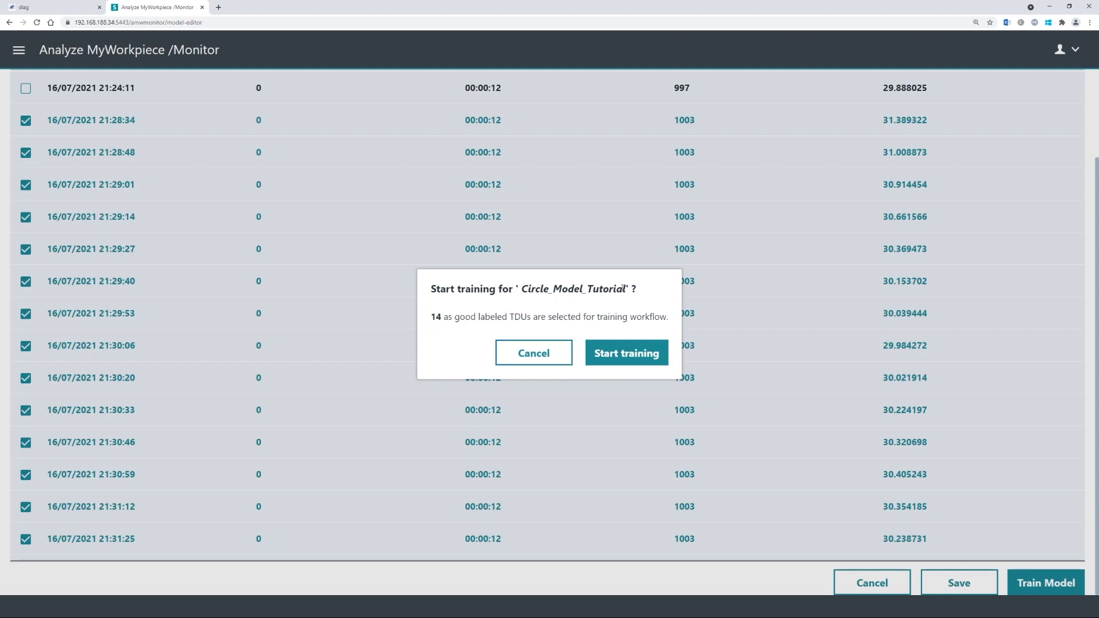
{"action": "left_click", "coordinate": [632, 351]}
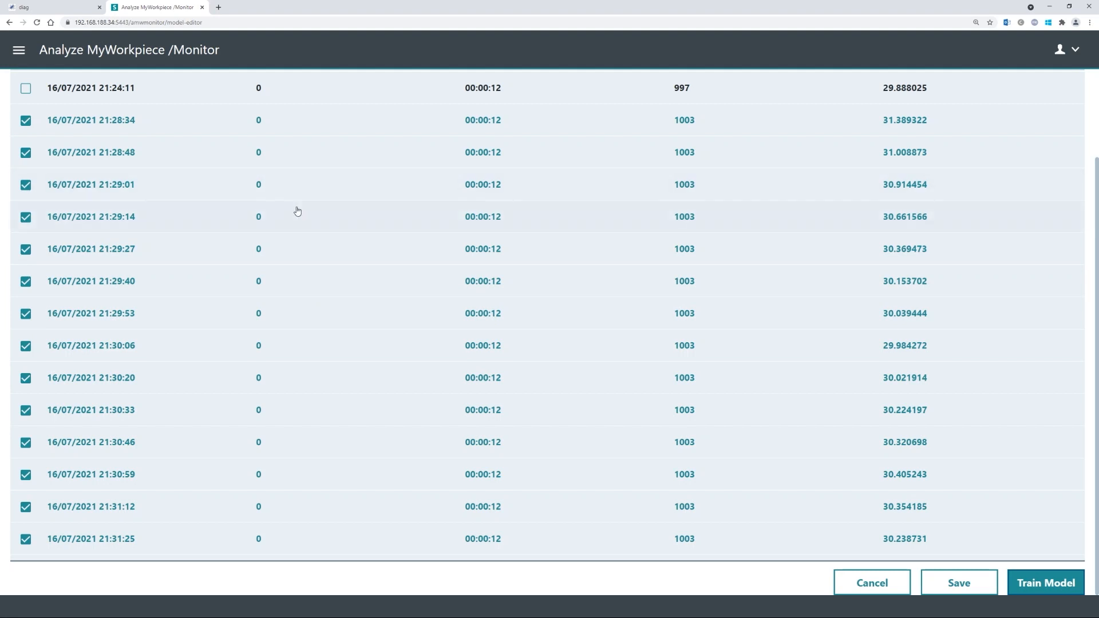
{"action": "scroll", "coordinate": [294, 210], "scroll_direction": "up", "scroll_amount": 2}
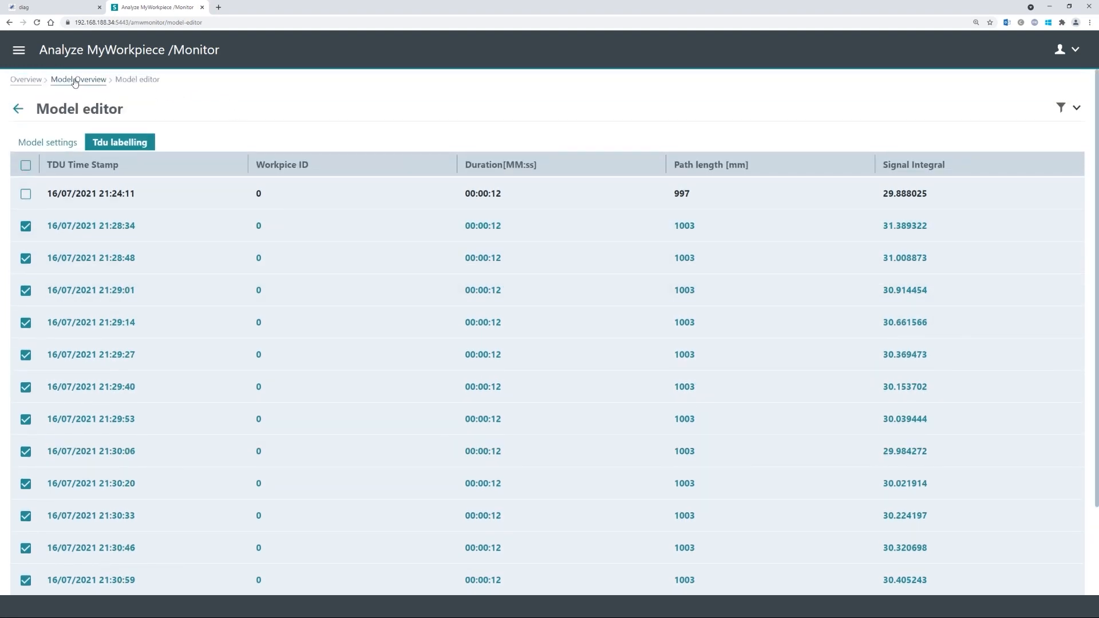
- Go back through the model list to the module tile overview once Circle_Model_Tutorial is Trained
{"action": "left_click", "coordinate": [75, 81]}
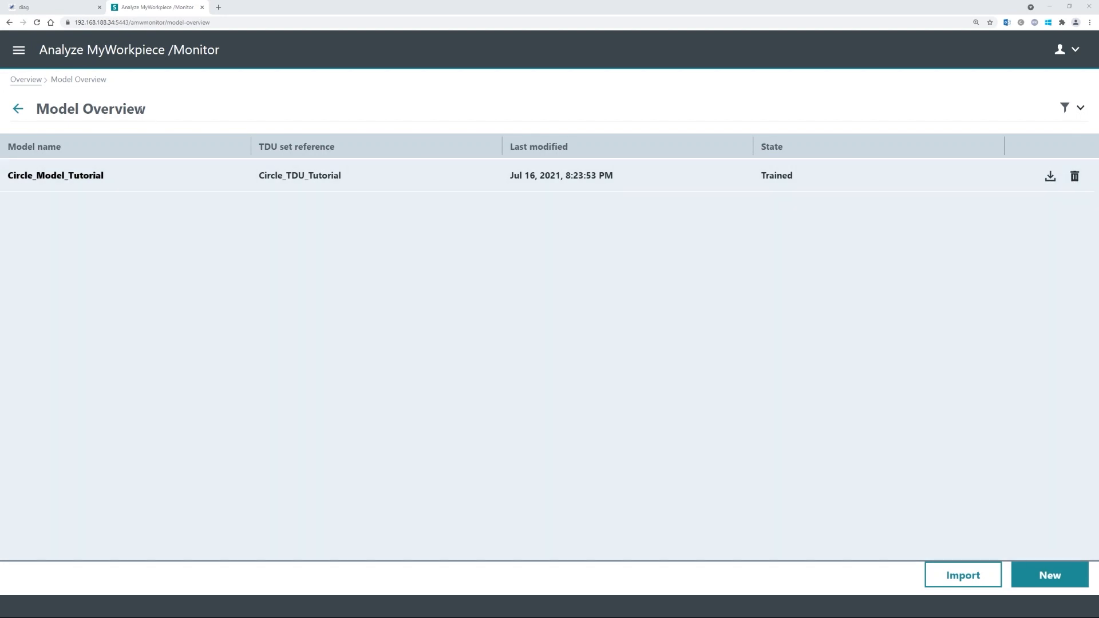
{"action": "left_click", "coordinate": [27, 80]}
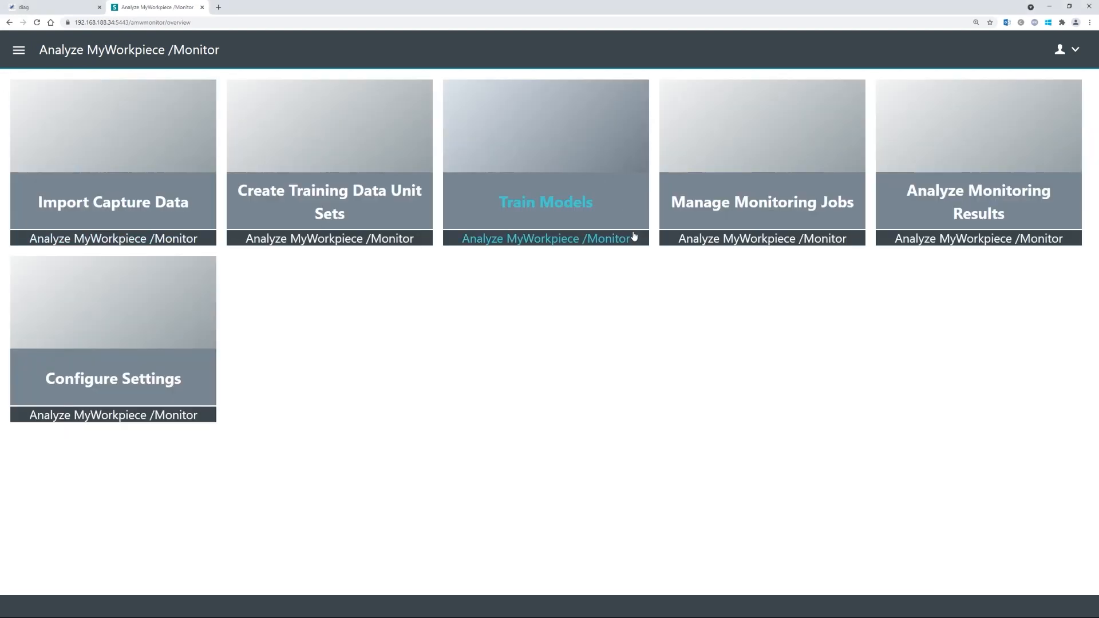
- In Manage Monitoring Jobs, create a new job named Circle_Monitoring_Tutorial
{"action": "left_click", "coordinate": [763, 202]}
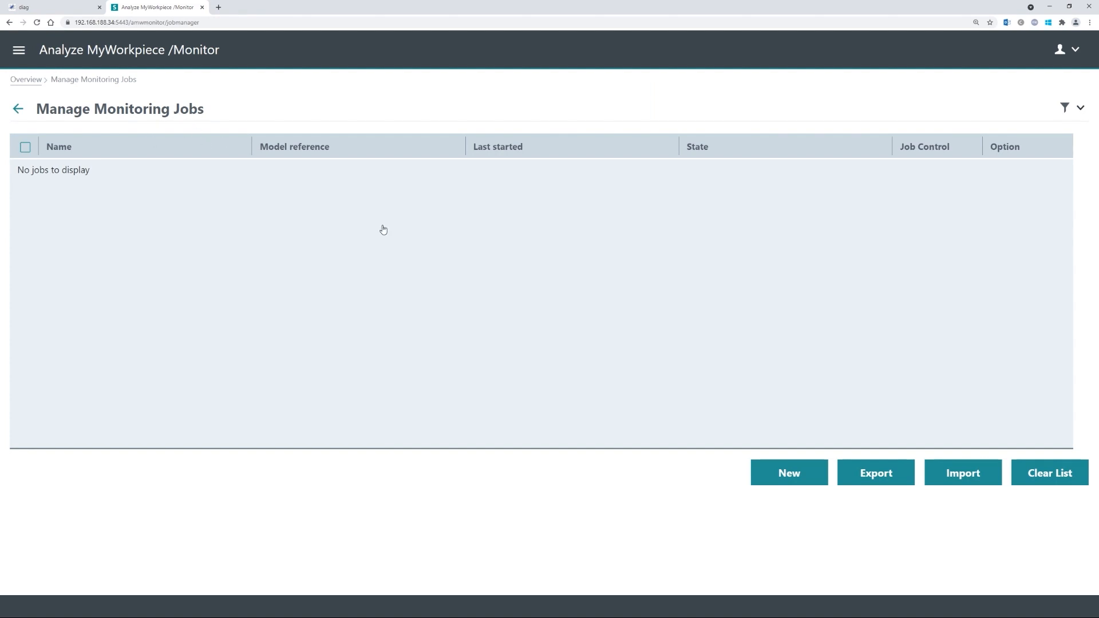
{"action": "left_click", "coordinate": [793, 472]}
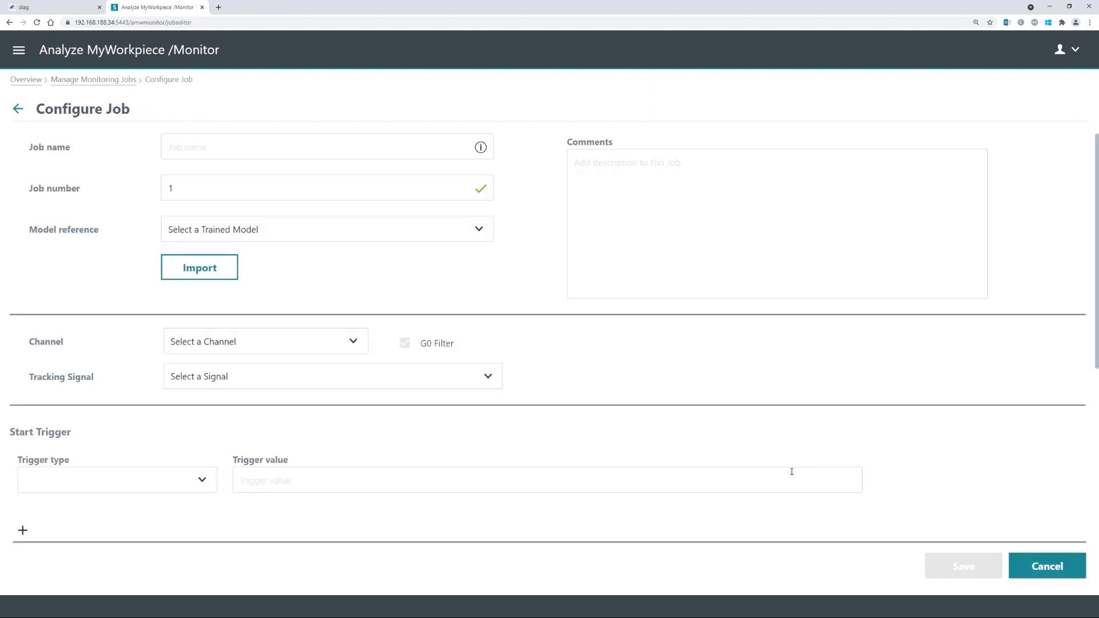
{"action": "left_click", "coordinate": [203, 141]}
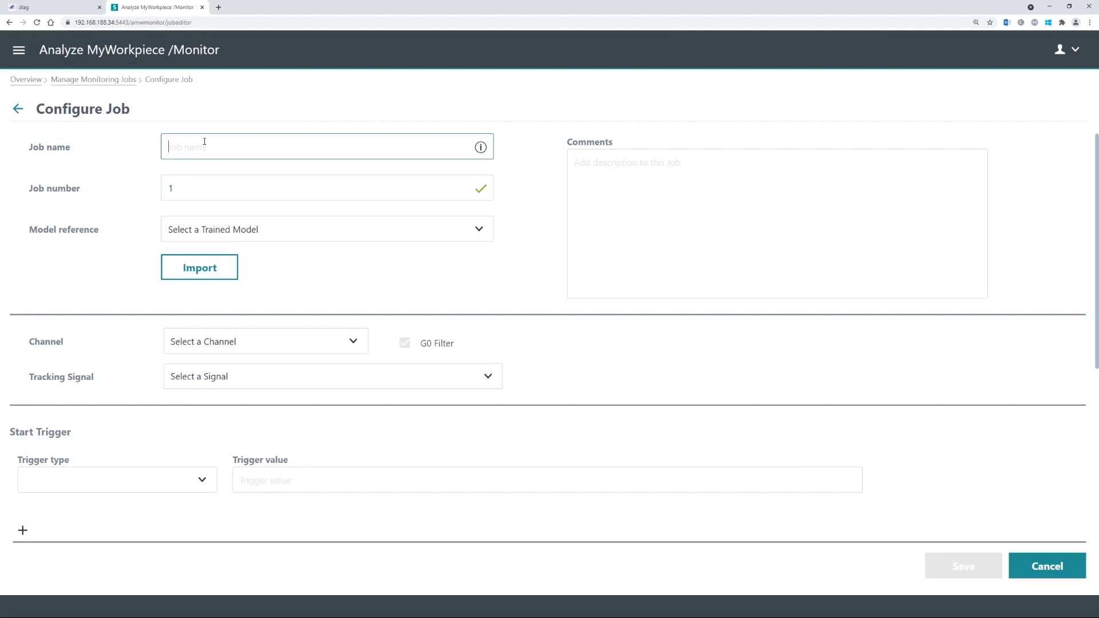
{"action": "type", "text": "Circle_Monitoring_Tutorial"}
{"action": "left_click", "coordinate": [193, 183]}
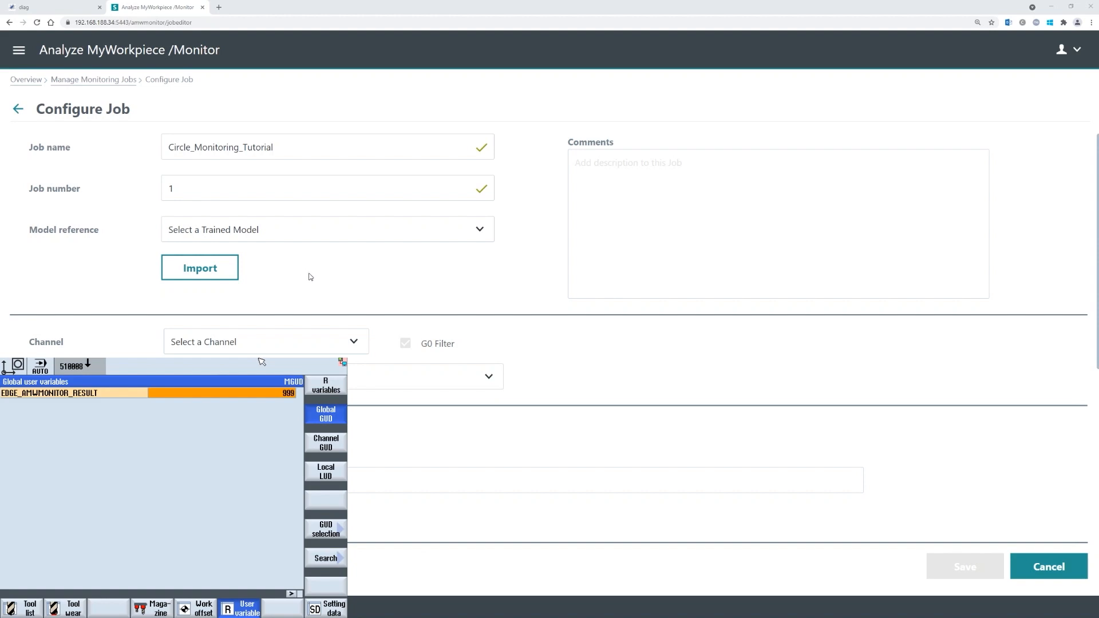
- Replace the default job number 1 with 4711
{"action": "left_click", "coordinate": [200, 191]}
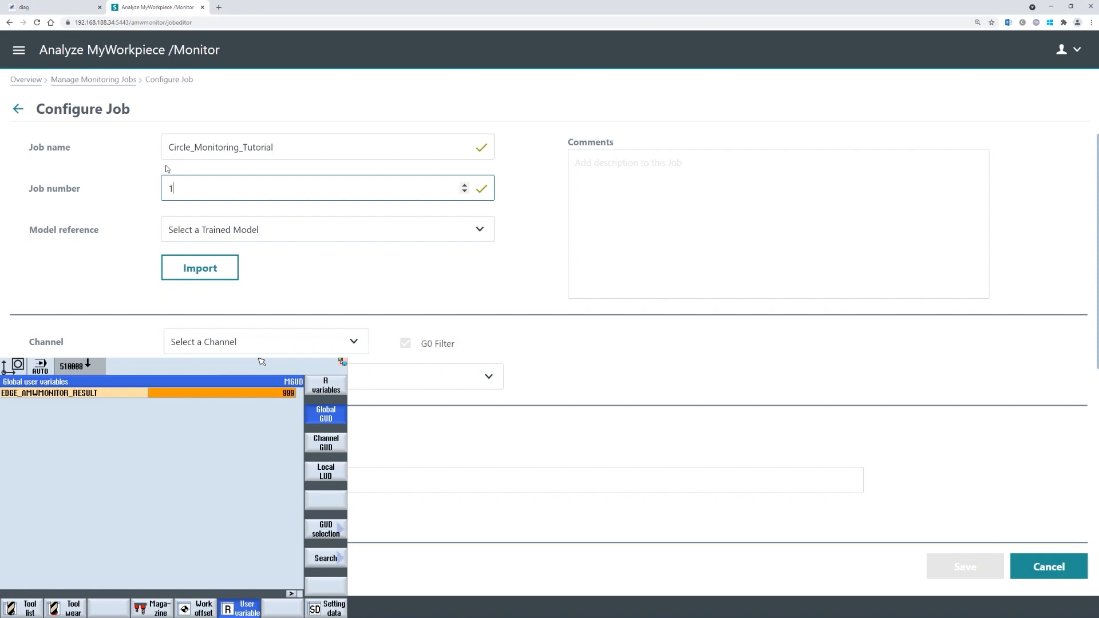
{"action": "key", "text": "BackSpace"}
{"action": "type", "text": "4711"}
{"action": "left_click", "coordinate": [139, 186]}
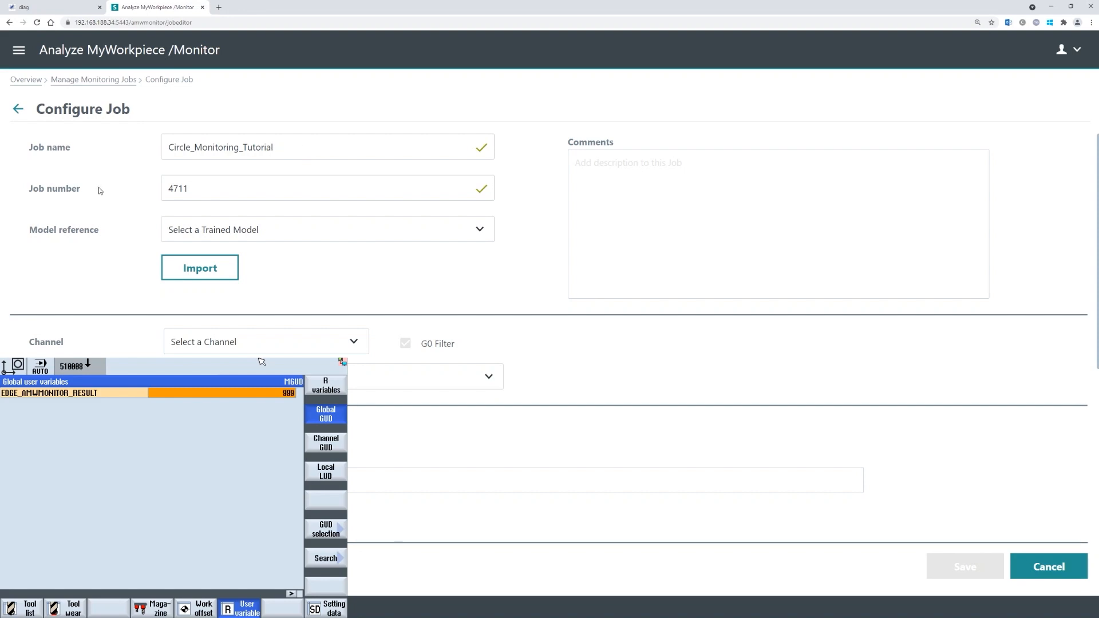
{"action": "left_click", "coordinate": [272, 230]}
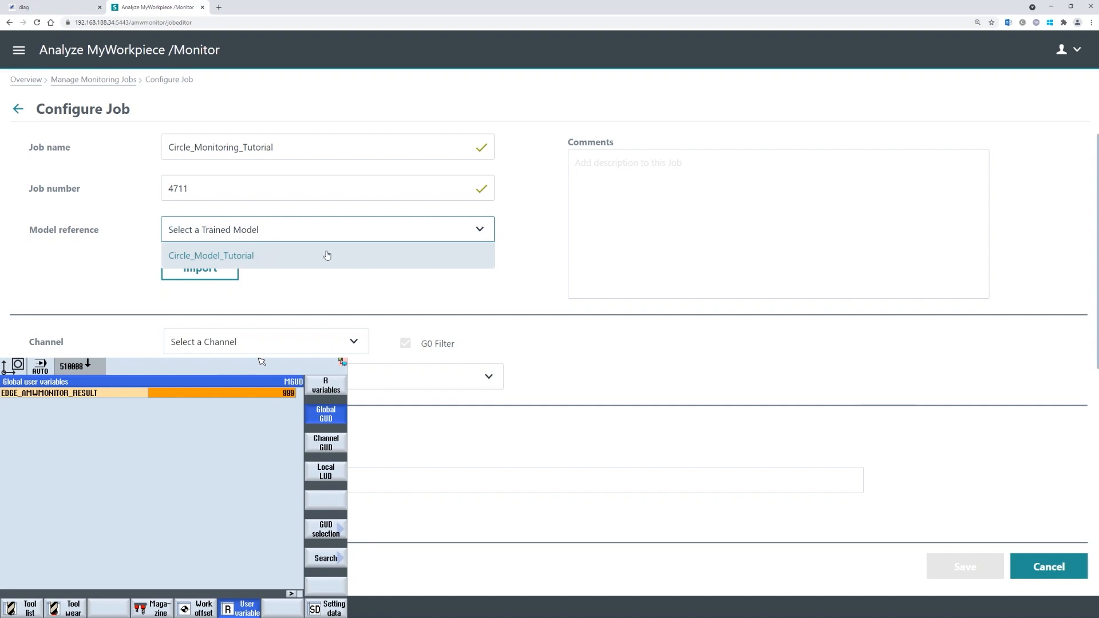
- Set model reference Circle_Model_Tutorial, channel (1) Milling and tracking signal X1-TORQUE
{"action": "left_click", "coordinate": [242, 264]}
{"action": "left_click", "coordinate": [320, 255]}
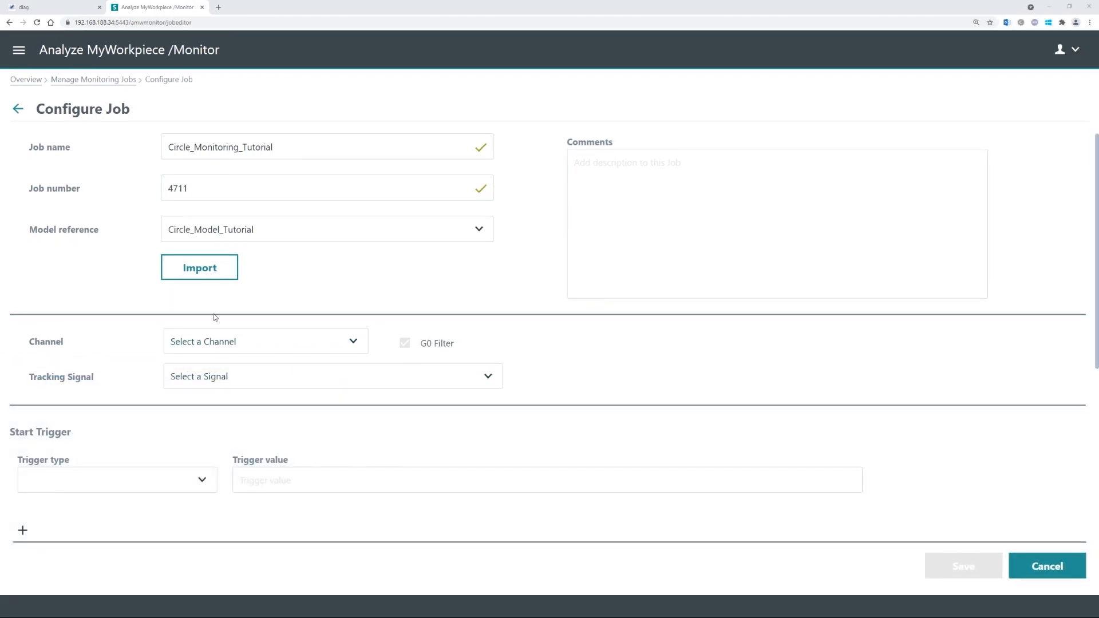
{"action": "left_click", "coordinate": [221, 332]}
{"action": "left_click", "coordinate": [186, 361]}
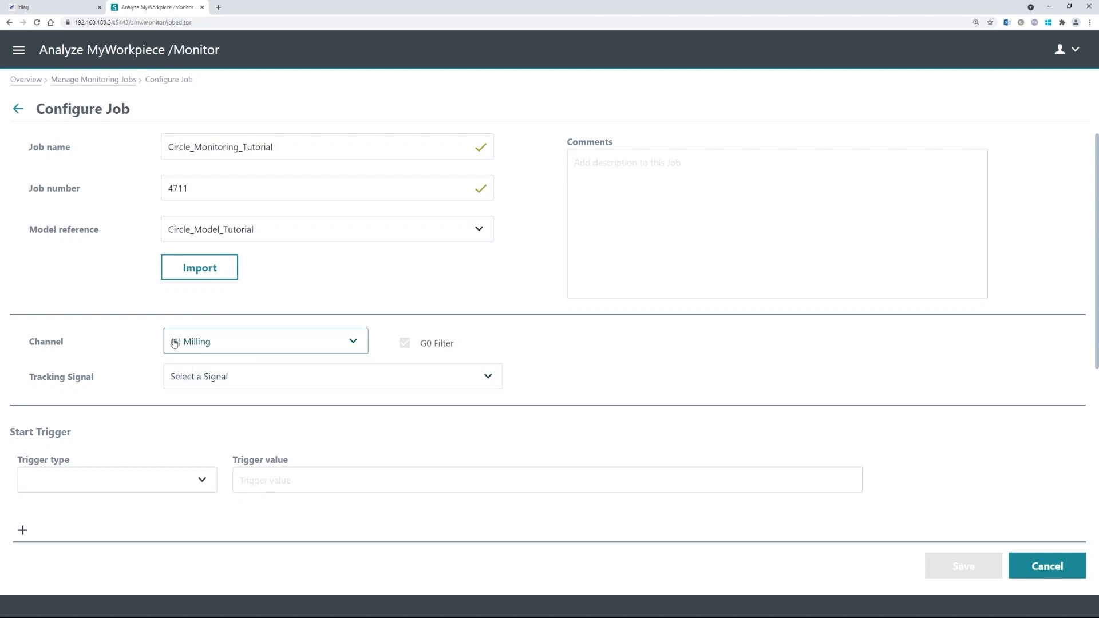
{"action": "left_click", "coordinate": [205, 380]}
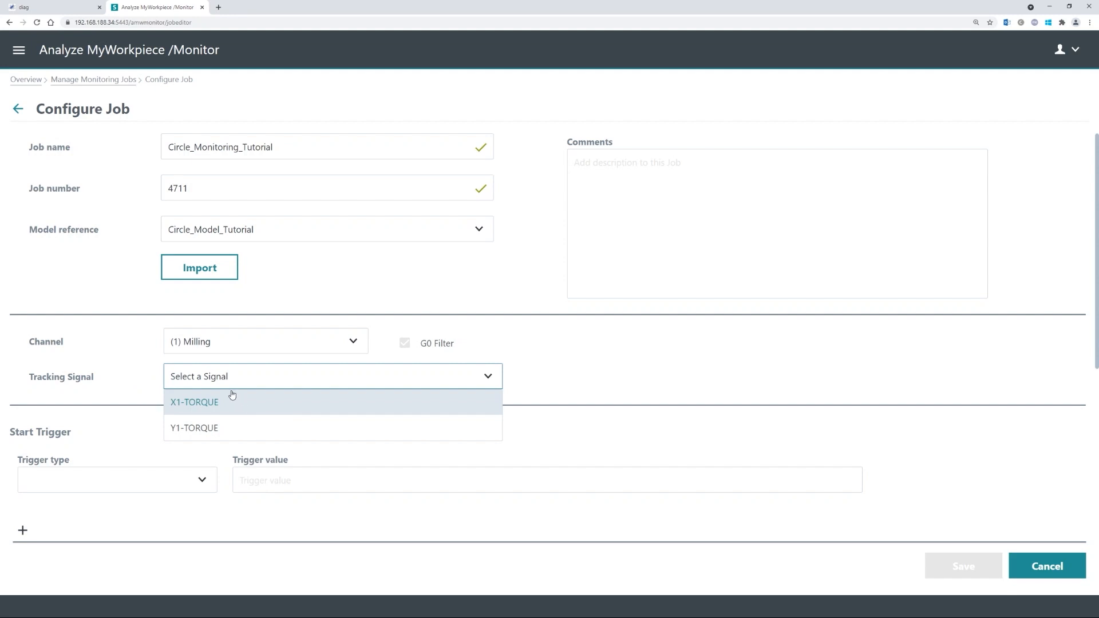
{"action": "left_click", "coordinate": [188, 369]}
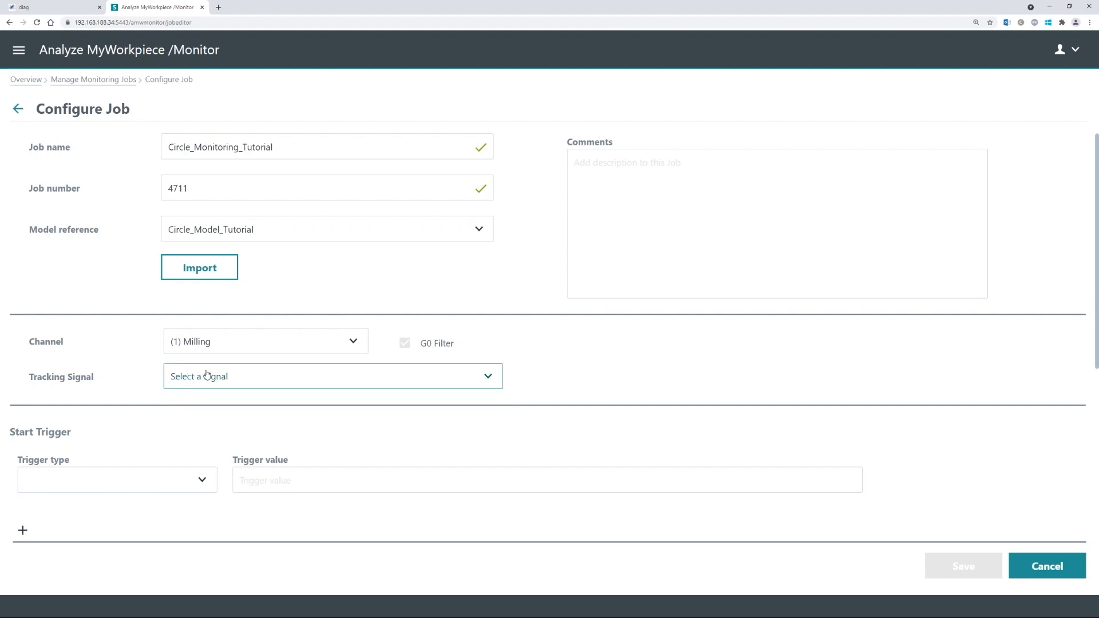
{"action": "left_click", "coordinate": [231, 378]}
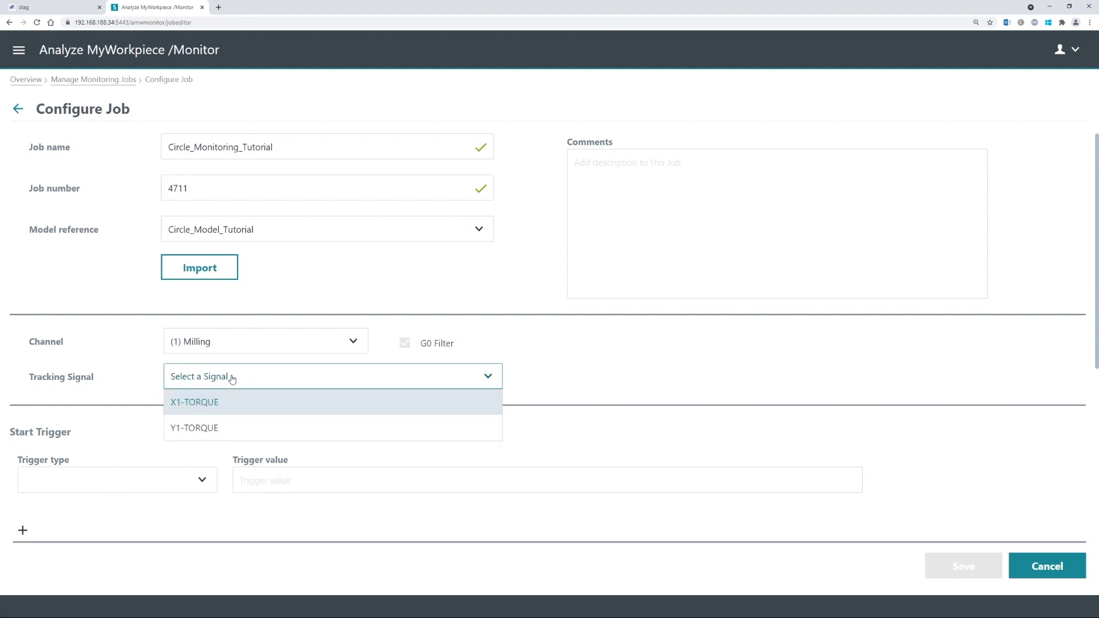
{"action": "left_click", "coordinate": [241, 403]}
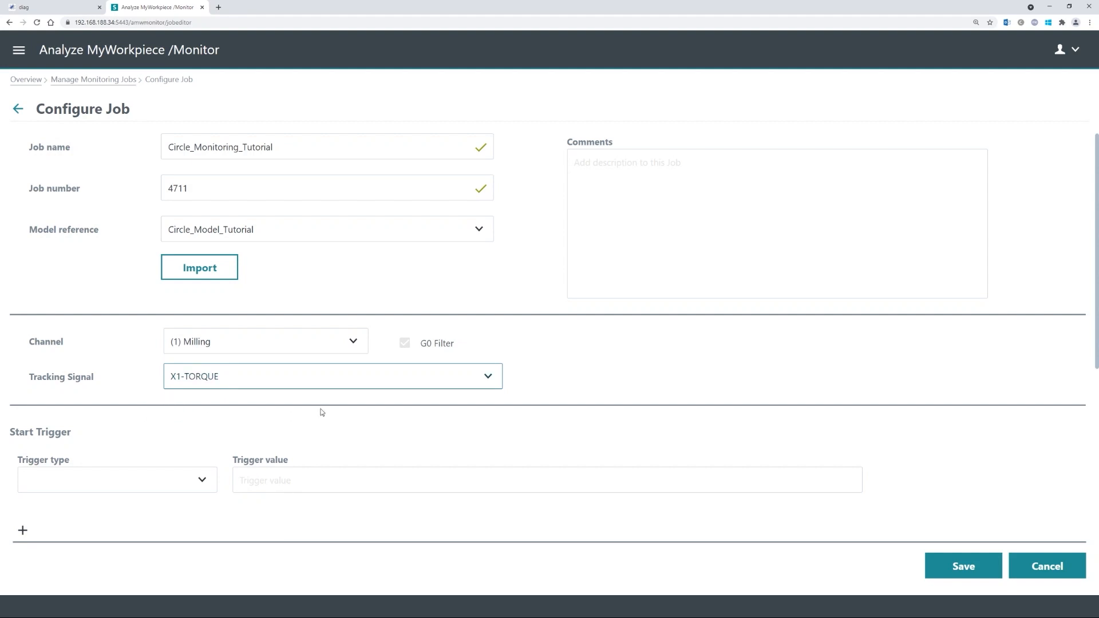
- Set the Start Trigger type to NC-Code
{"action": "scroll", "coordinate": [318, 411], "scroll_direction": "down", "scroll_amount": 1}
{"action": "scroll", "coordinate": [216, 422], "scroll_direction": "down", "scroll_amount": 3}
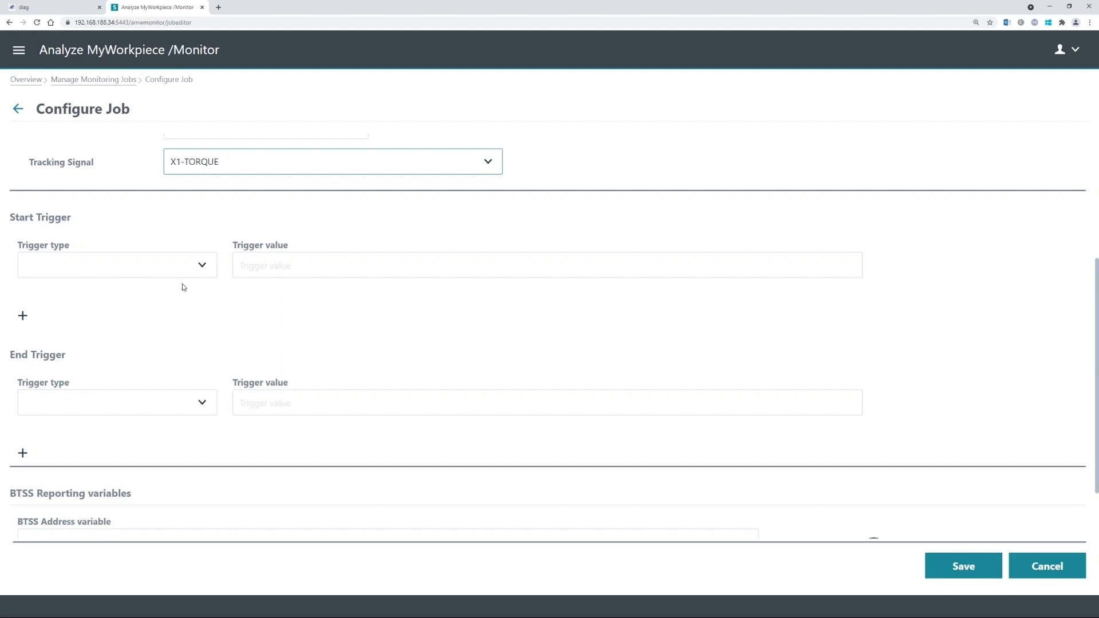
{"action": "left_click", "coordinate": [163, 264]}
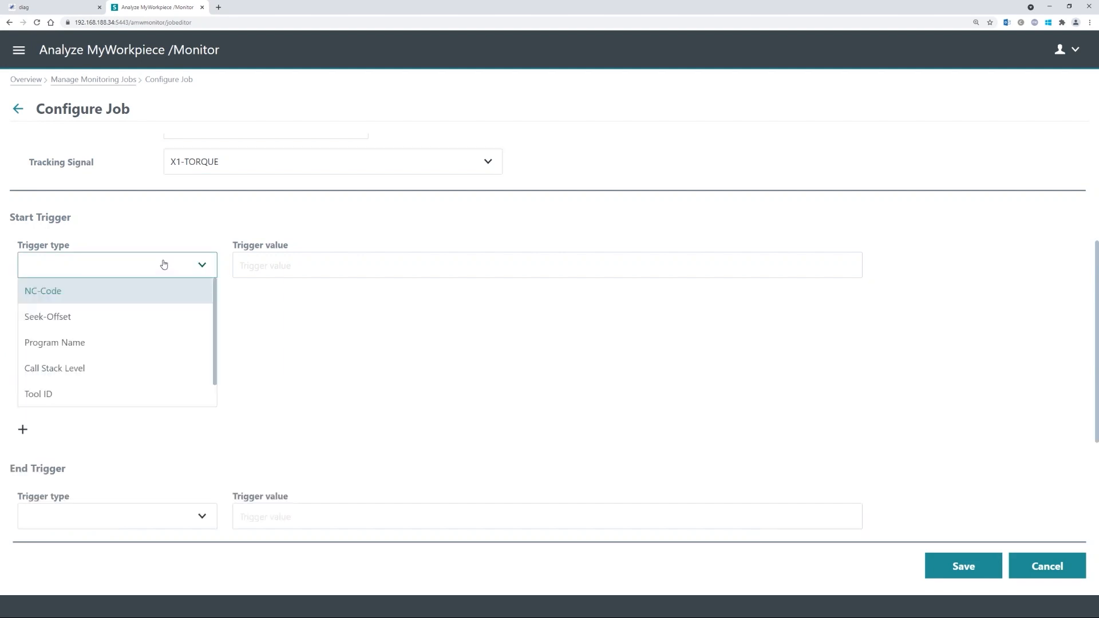
{"action": "left_click", "coordinate": [118, 290]}
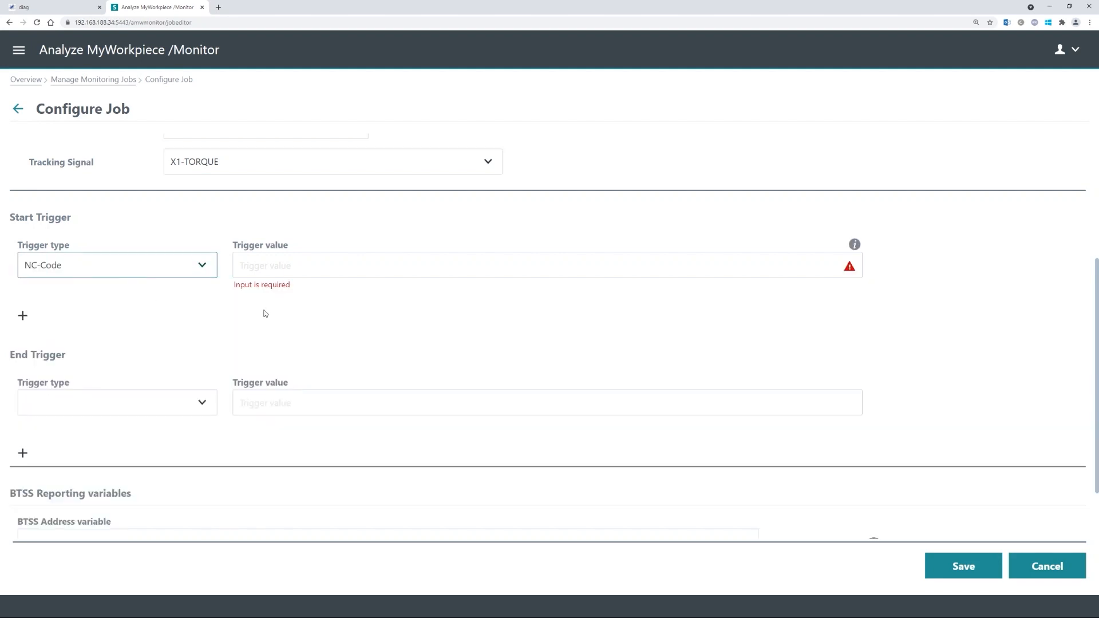
- Enter .*START.* as the start trigger value and copy it
{"action": "left_click", "coordinate": [302, 263]}
{"action": "type", "text": "."}
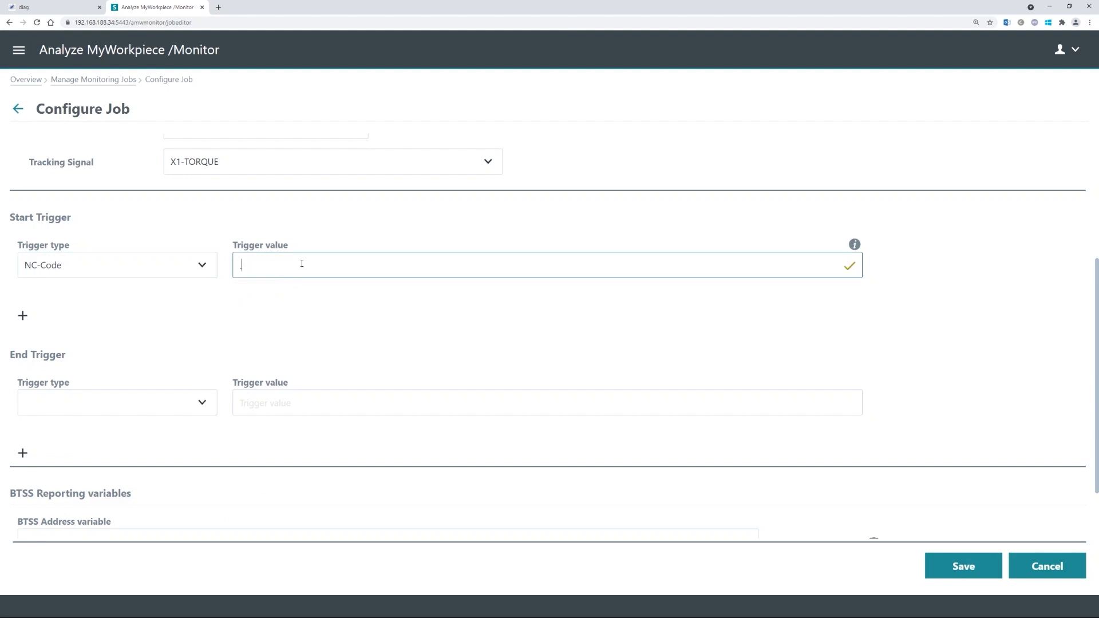
{"action": "type", "text": "*START.*"}
{"action": "key", "text": "ctrl+a"}
{"action": "key", "text": "ctrl+c"}
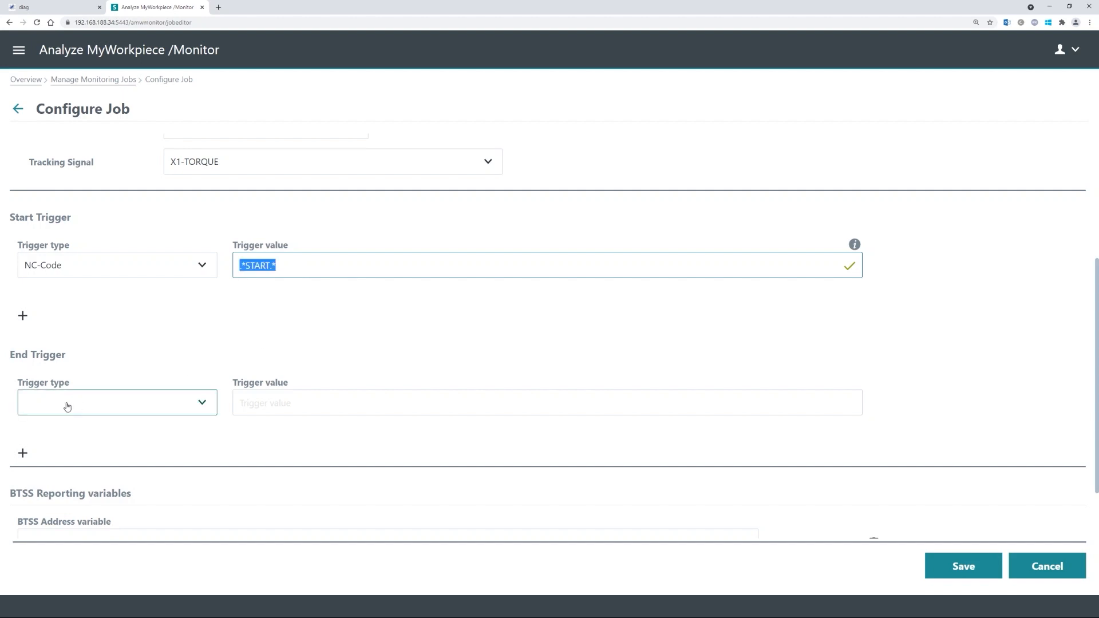
{"action": "left_click", "coordinate": [129, 351]}
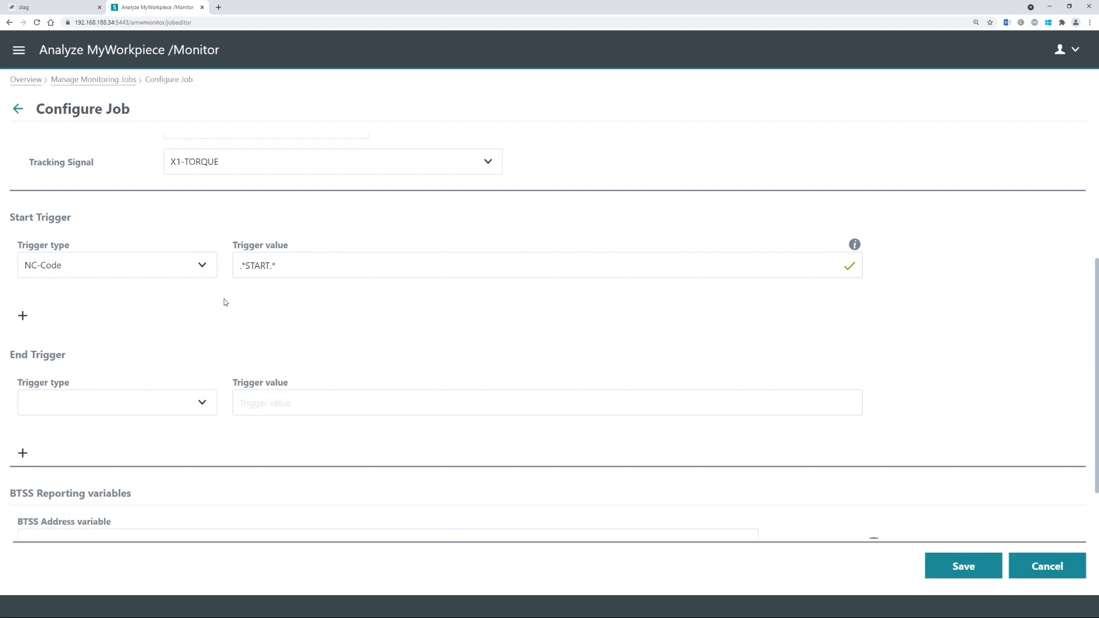
- Set the End Trigger type to NC-Code with value .*STOP.*
{"action": "left_click", "coordinate": [166, 401]}
{"action": "left_click", "coordinate": [94, 427]}
{"action": "left_click", "coordinate": [290, 395]}
{"action": "key", "text": "ctrl+v"}
{"action": "double_click", "coordinate": [267, 397]}
{"action": "type", "text": "STOP"}
{"action": "left_click", "coordinate": [315, 363]}
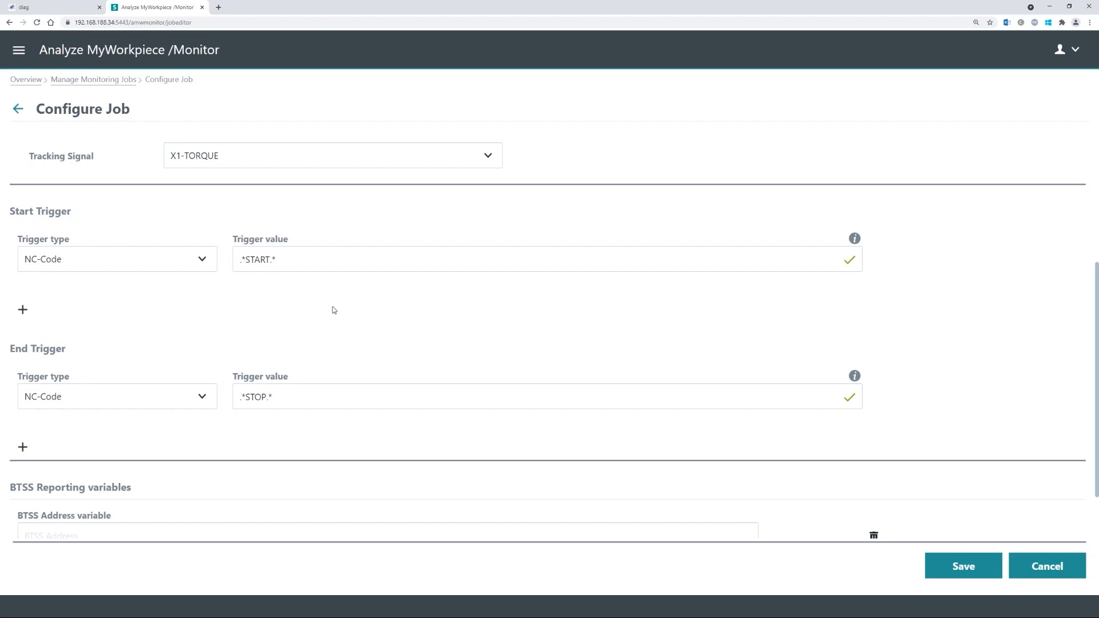
{"action": "scroll", "coordinate": [434, 283], "scroll_direction": "down", "scroll_amount": 1}
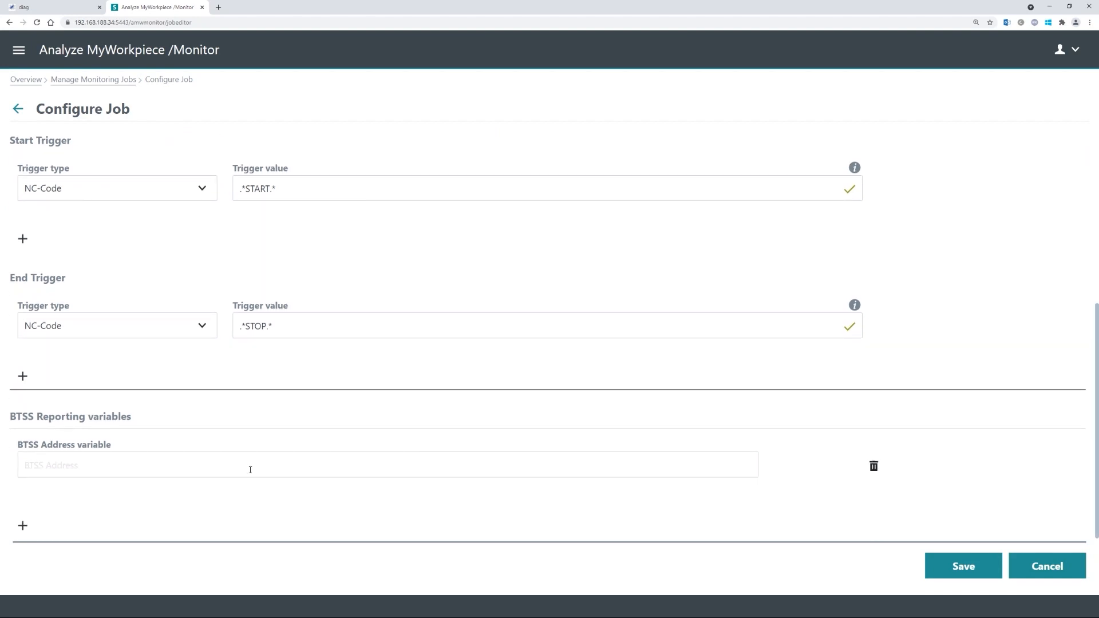
{"action": "left_click", "coordinate": [168, 465]}
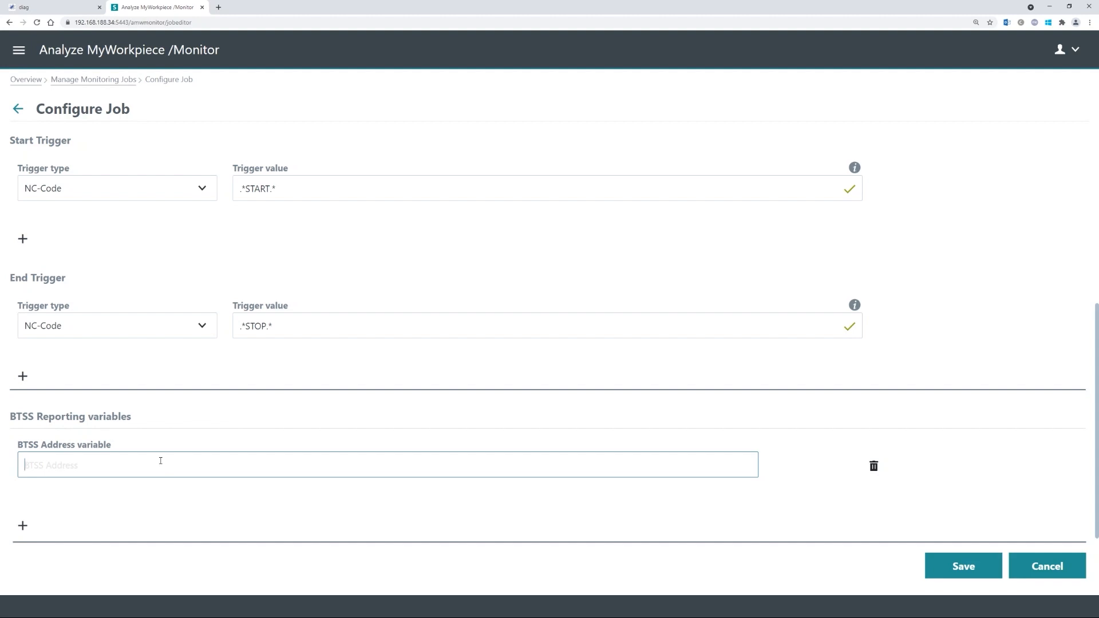
{"action": "left_click", "coordinate": [97, 498]}
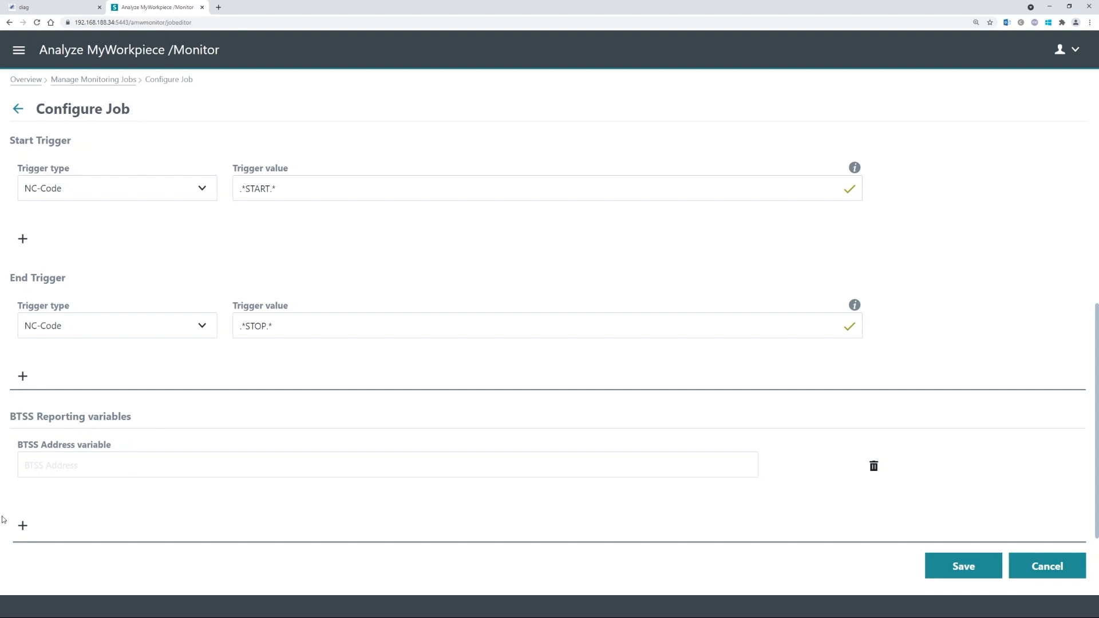
{"action": "left_click", "coordinate": [23, 525]}
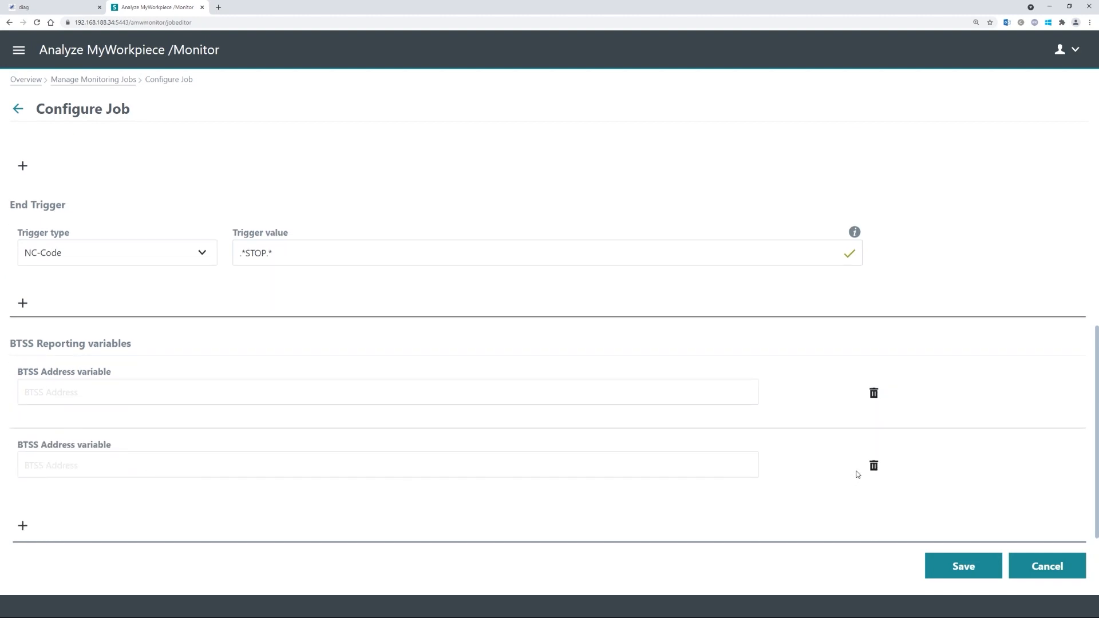
{"action": "left_click", "coordinate": [872, 468]}
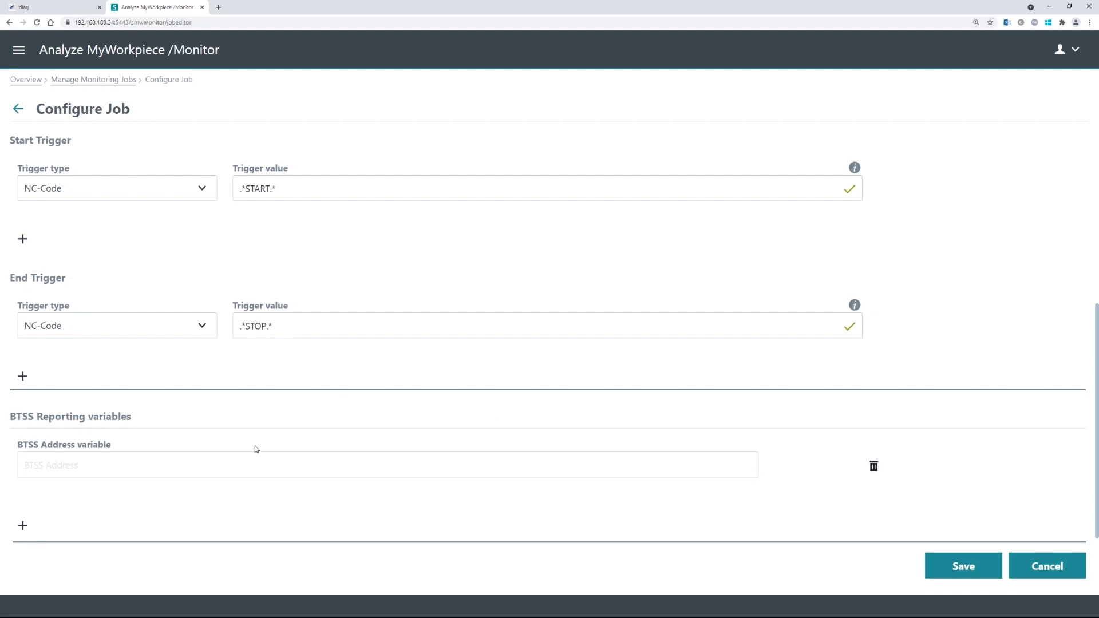
{"action": "scroll", "coordinate": [149, 471], "scroll_direction": "up", "scroll_amount": 5}
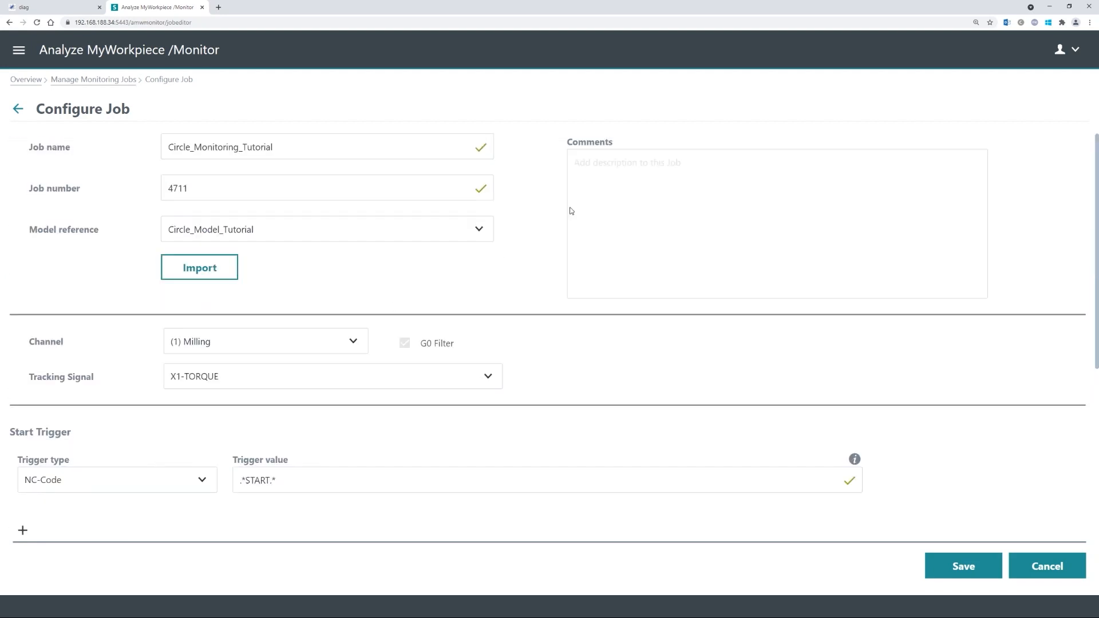
- Leave the comments empty and save the Circle_Monitoring_Tutorial job configuration
{"action": "left_click", "coordinate": [746, 201]}
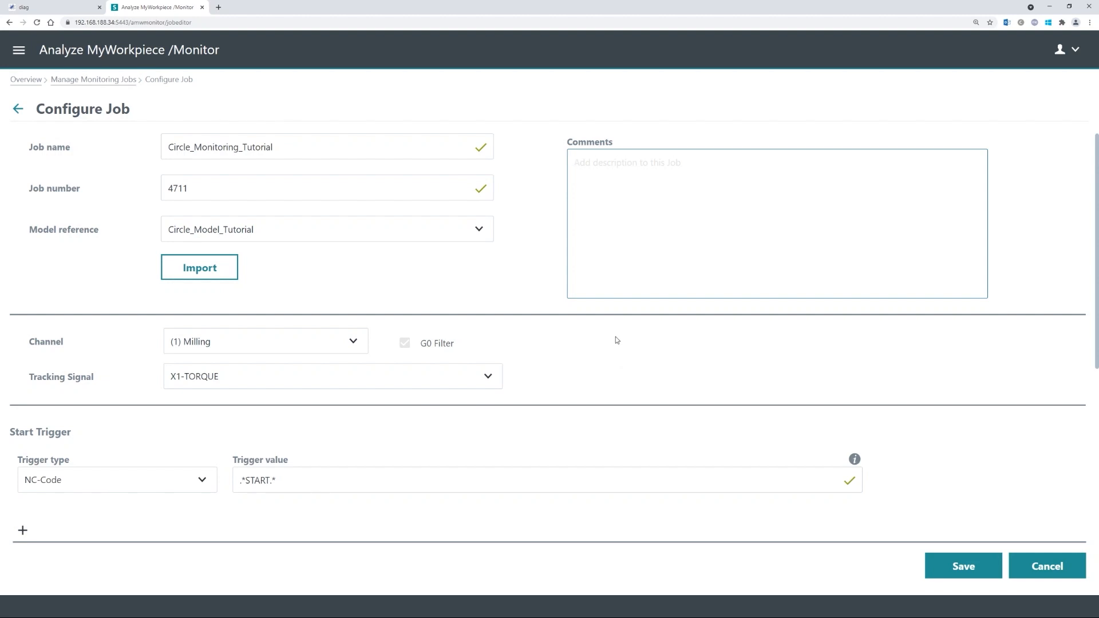
{"action": "left_click", "coordinate": [538, 229]}
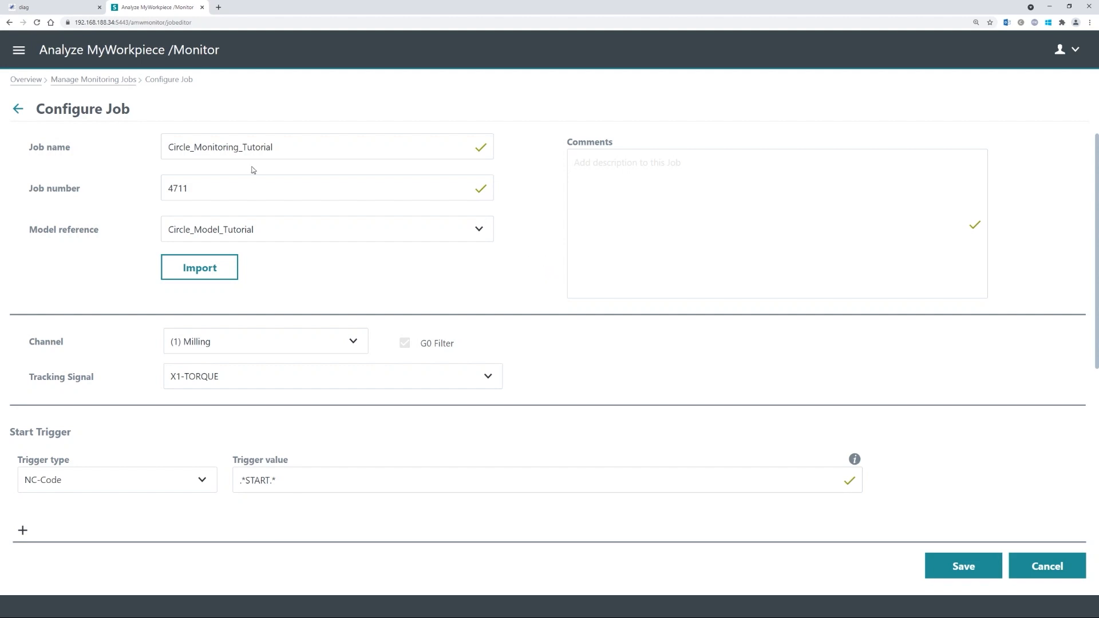
{"action": "left_click", "coordinate": [958, 574]}
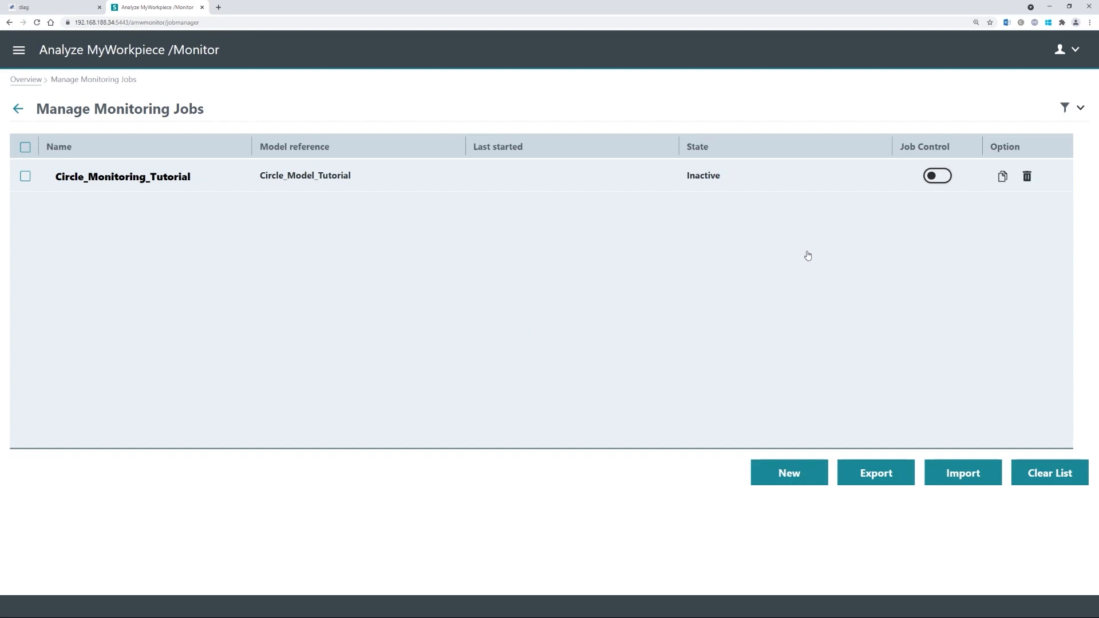
- Switch on Job Control for Circle_Monitoring_Tutorial so it reads Active
{"action": "left_click", "coordinate": [937, 178]}
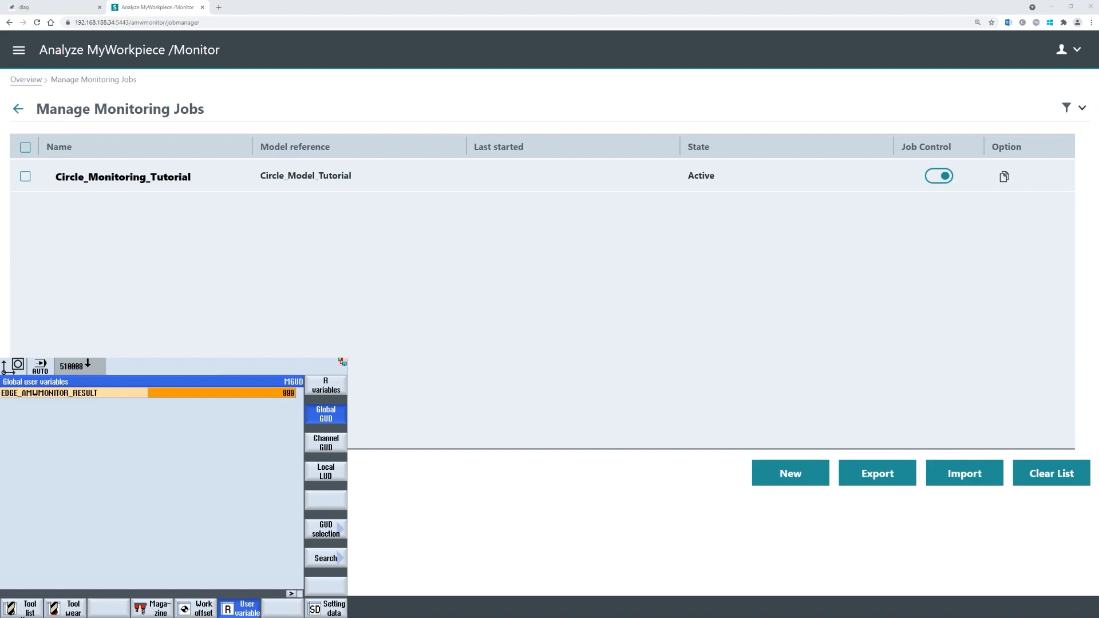
{"action": "key", "text": "F10"}
- Switch SINUMERIK Operate to the Machine area to run the KREISFAHRT program
{"action": "left_click", "coordinate": [30, 597]}
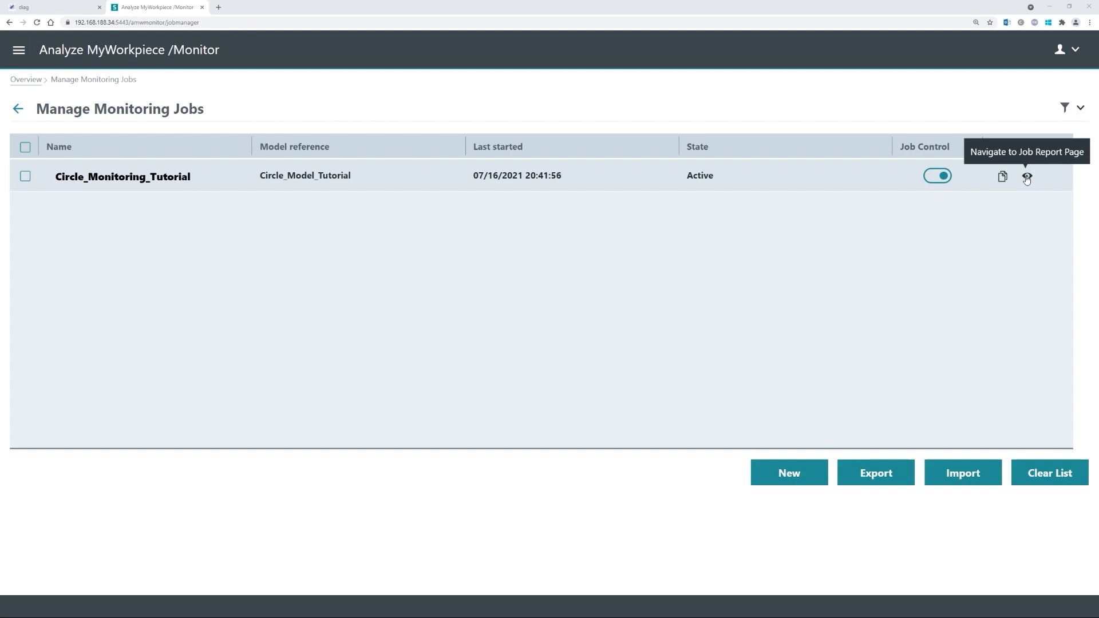
- Return to the Overview and open Analyze Monitoring Results for job 4711
{"action": "left_click", "coordinate": [26, 80]}
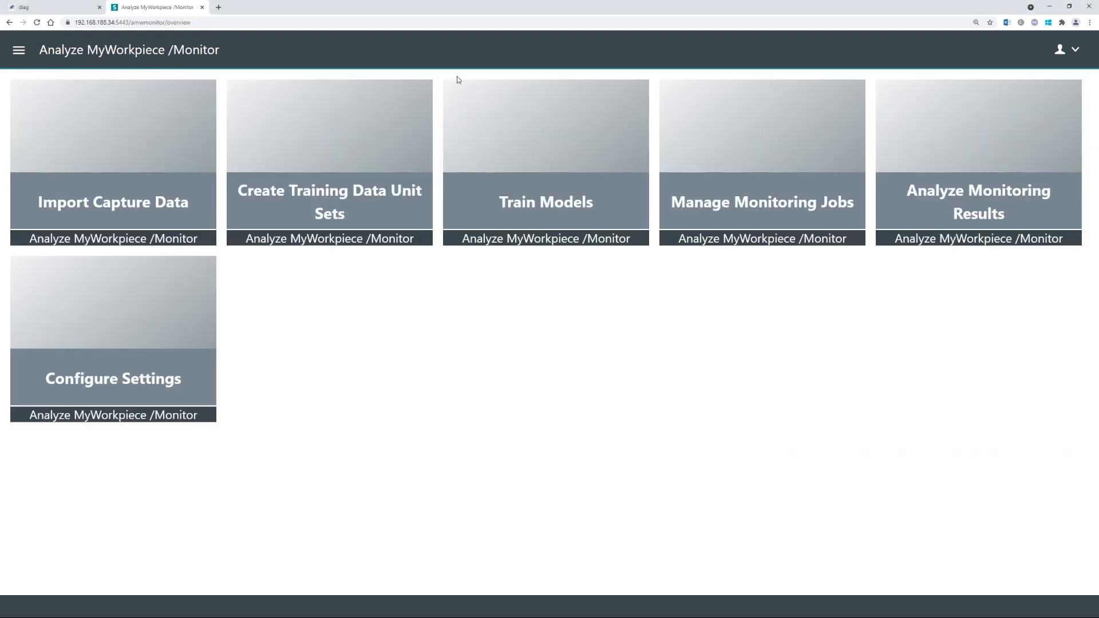
{"action": "left_click", "coordinate": [951, 194]}
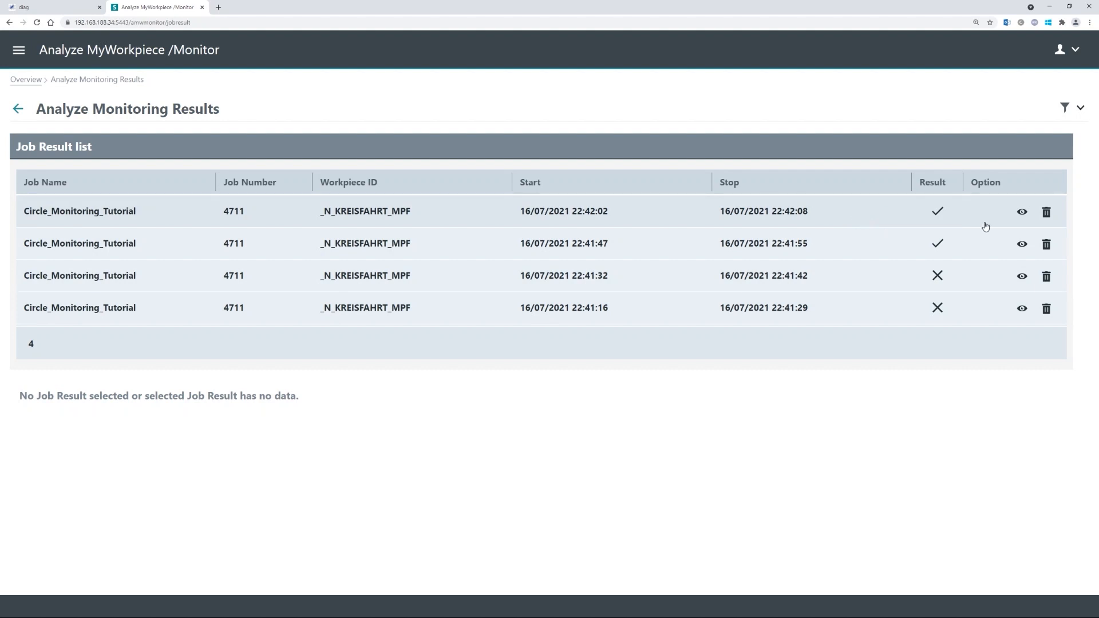
- Show the latest passed run's Job Result Graph and zoom onto the early torque dip
{"action": "left_click", "coordinate": [1022, 213]}
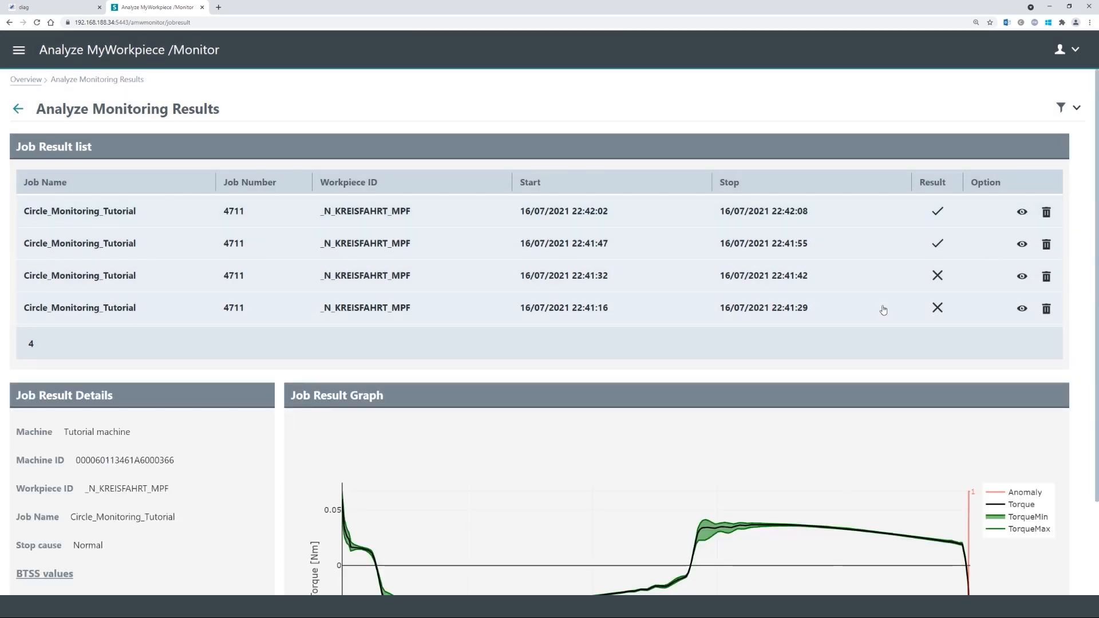
{"action": "scroll", "coordinate": [752, 332], "scroll_direction": "down", "scroll_amount": 2}
{"action": "scroll", "coordinate": [752, 332], "scroll_direction": "down", "scroll_amount": 2}
{"action": "mouse_move", "coordinate": [418, 490]}
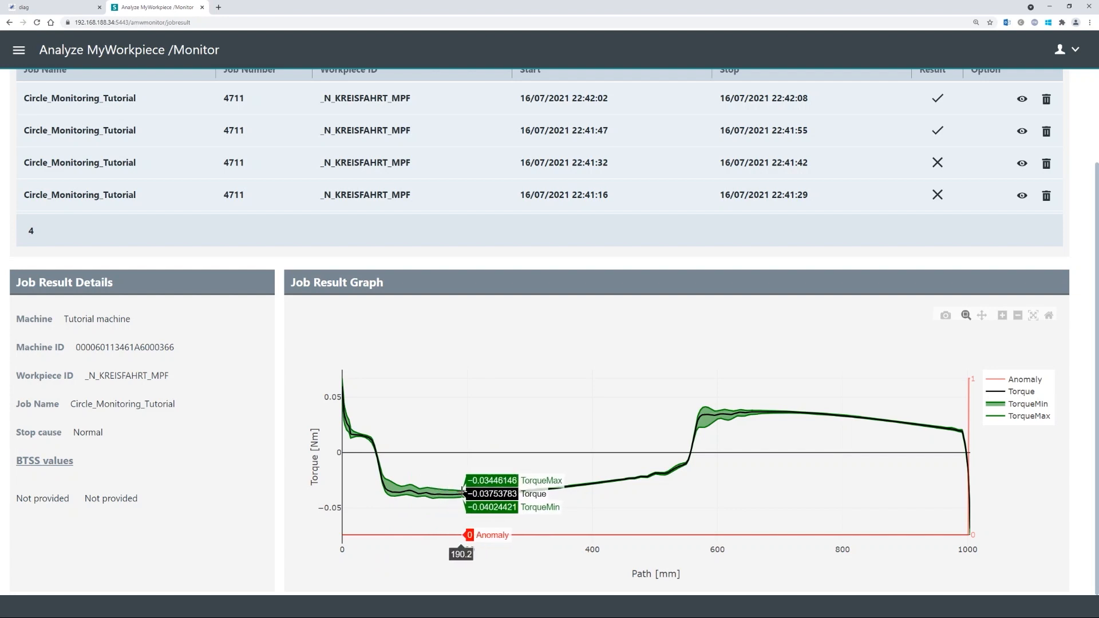
{"action": "left_click_drag", "start_coordinate": [371, 486], "coordinate": [503, 491]}
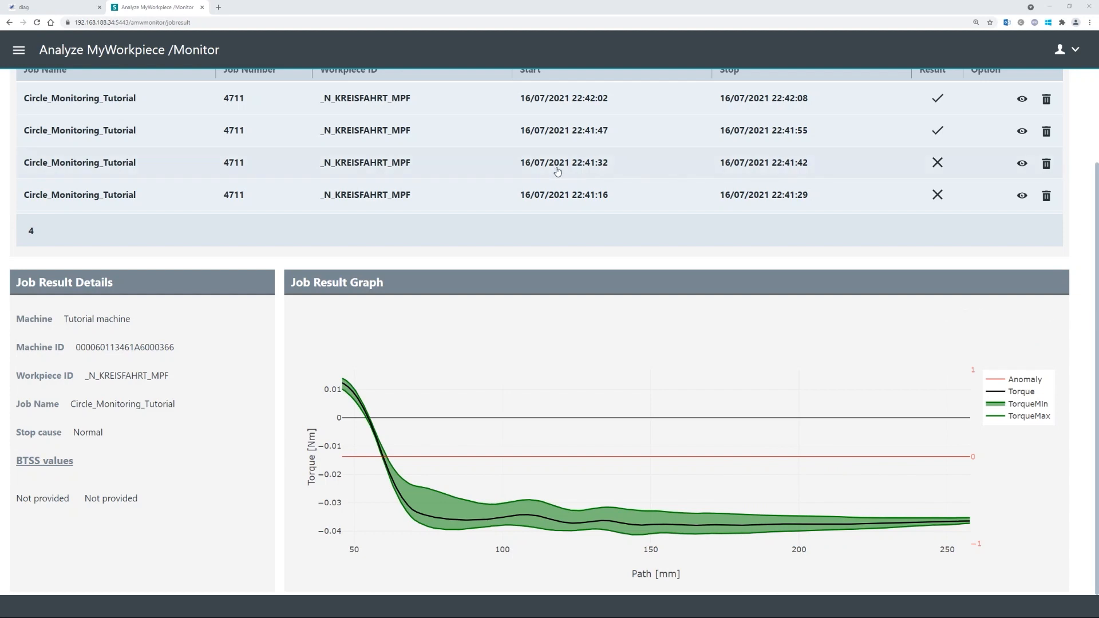
- Open the failed 22:41:32 run's graph and zoom into anomalies near 28–36 mm and 720–735 mm
{"action": "left_click", "coordinate": [1022, 163]}
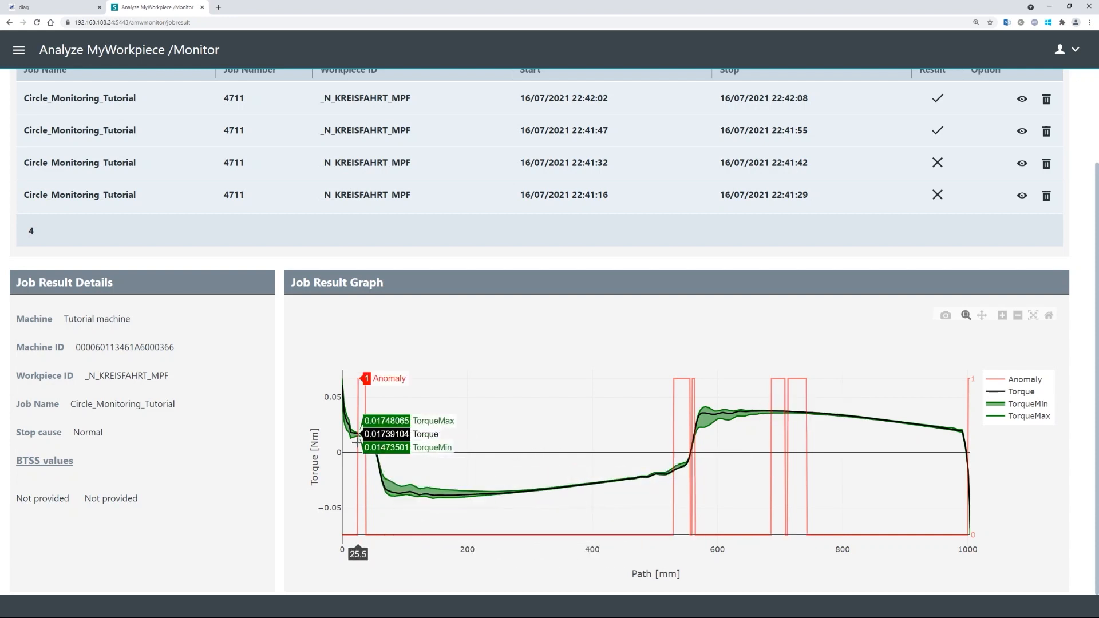
{"action": "left_click_drag", "start_coordinate": [351, 435], "coordinate": [374, 435]}
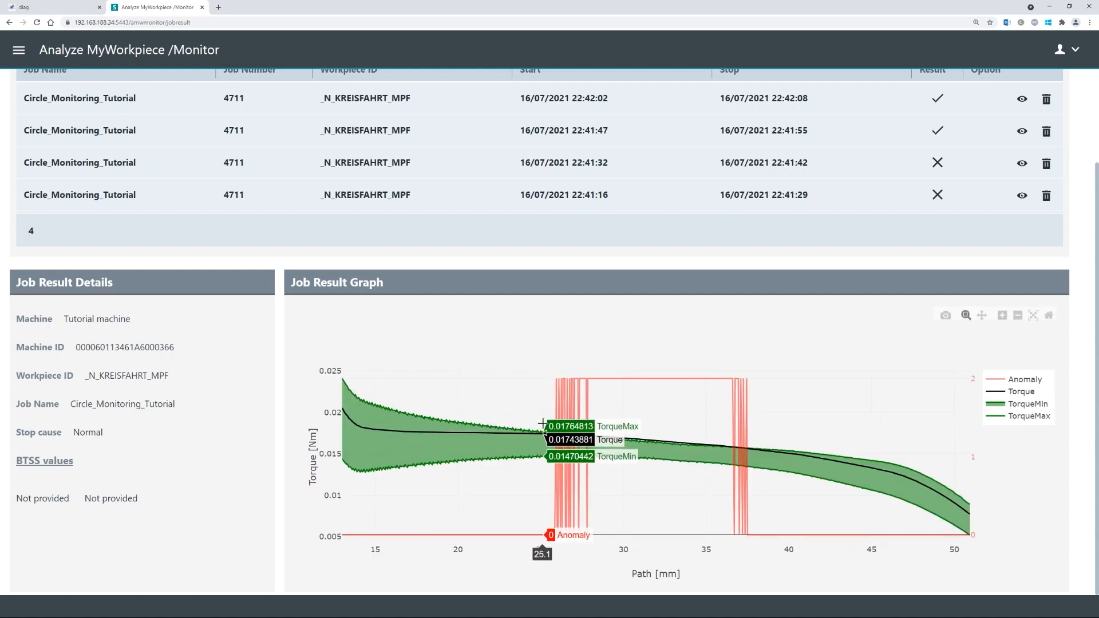
{"action": "left_click_drag", "start_coordinate": [599, 435], "coordinate": [728, 437]}
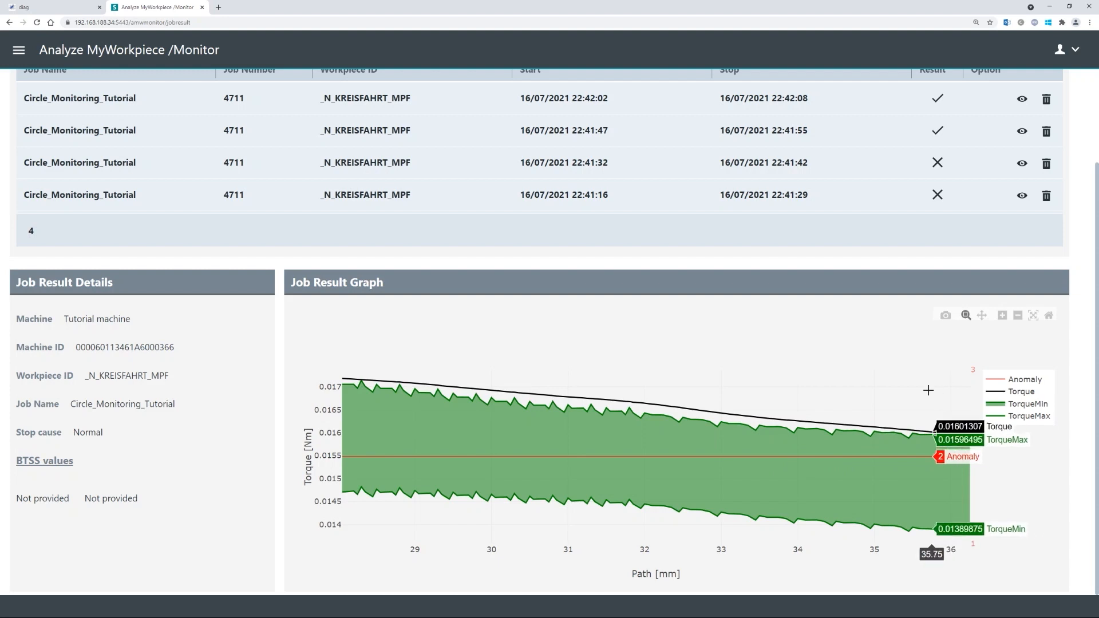
{"action": "left_click", "coordinate": [1032, 315]}
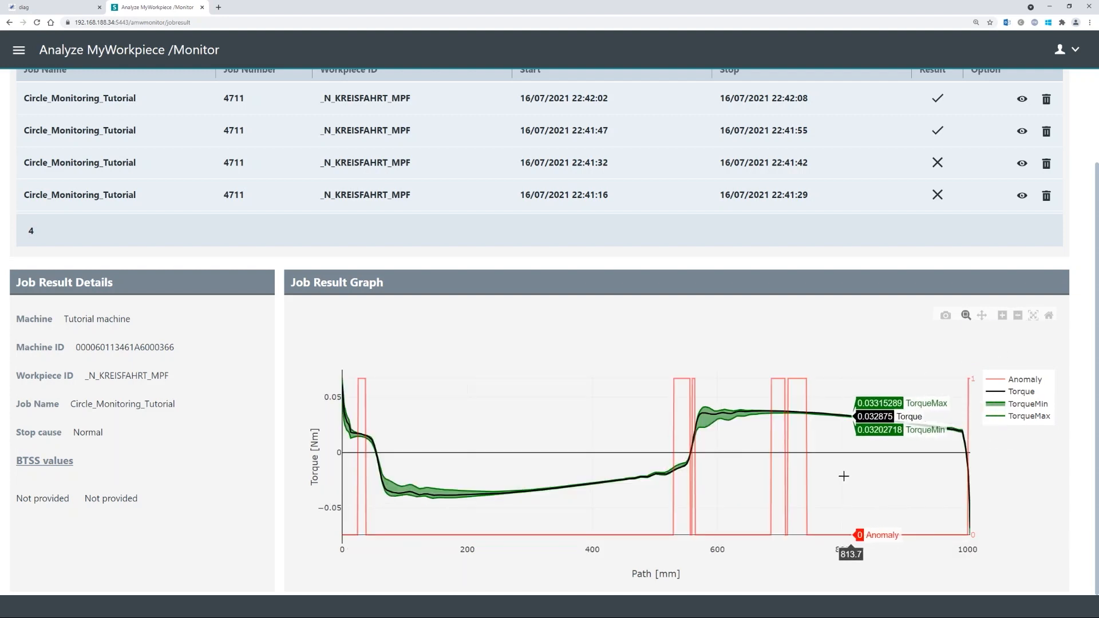
{"action": "left_click_drag", "start_coordinate": [790, 411], "coordinate": [804, 413]}
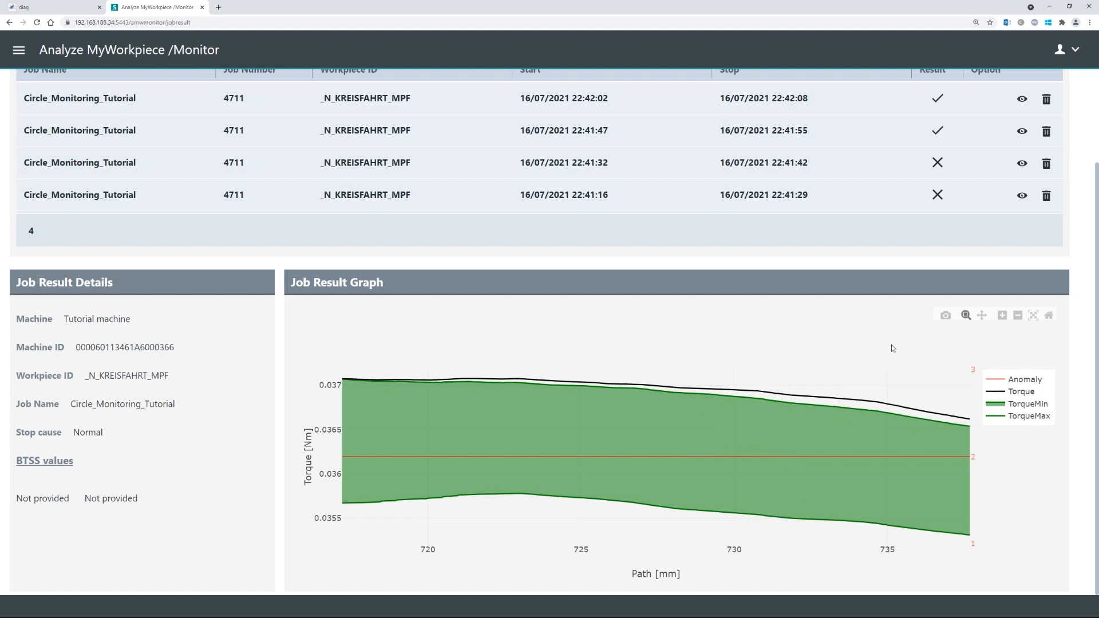
{"action": "left_click", "coordinate": [1033, 315]}
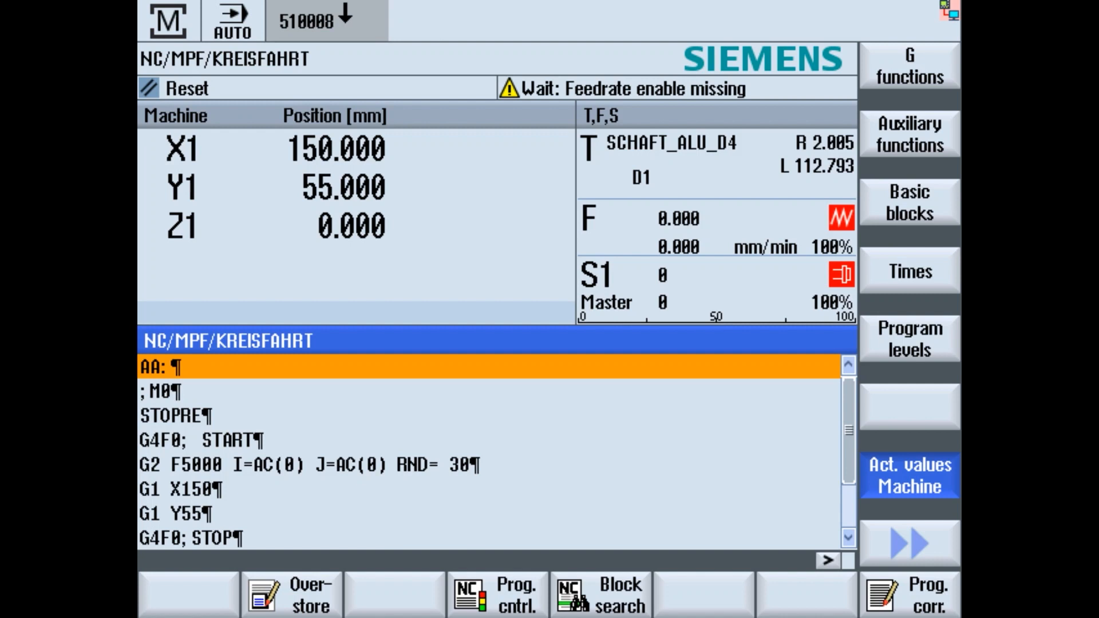
- Switch to the Parameter area's Global GUD list, where EDGE_AMWMONITOR_RESULT reads -4711
{"action": "key", "text": "F10"}
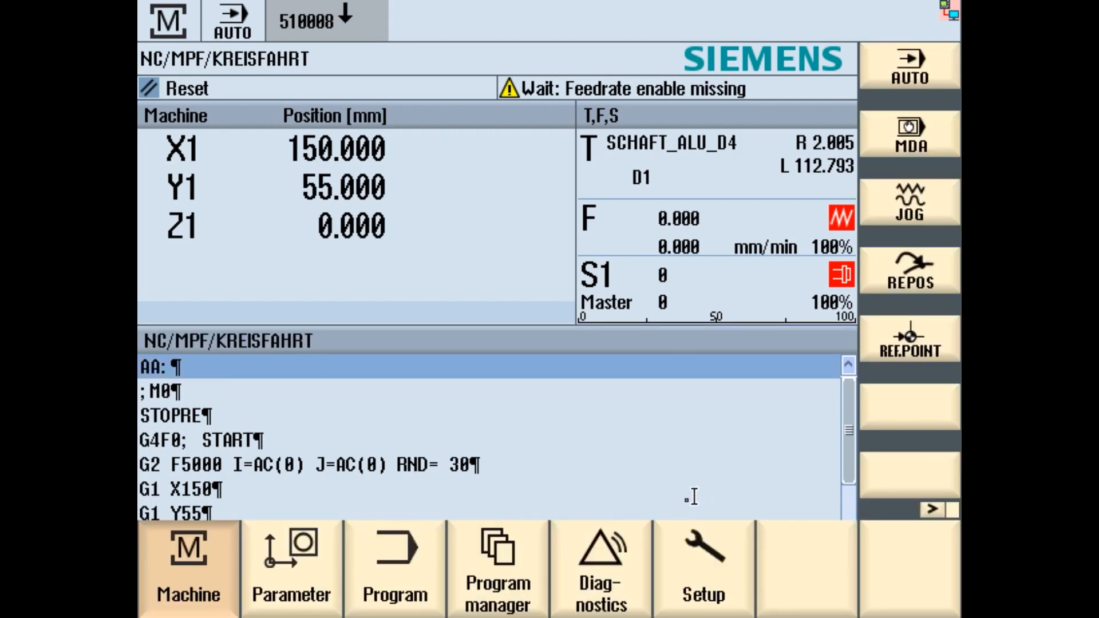
{"action": "left_click", "coordinate": [299, 574]}
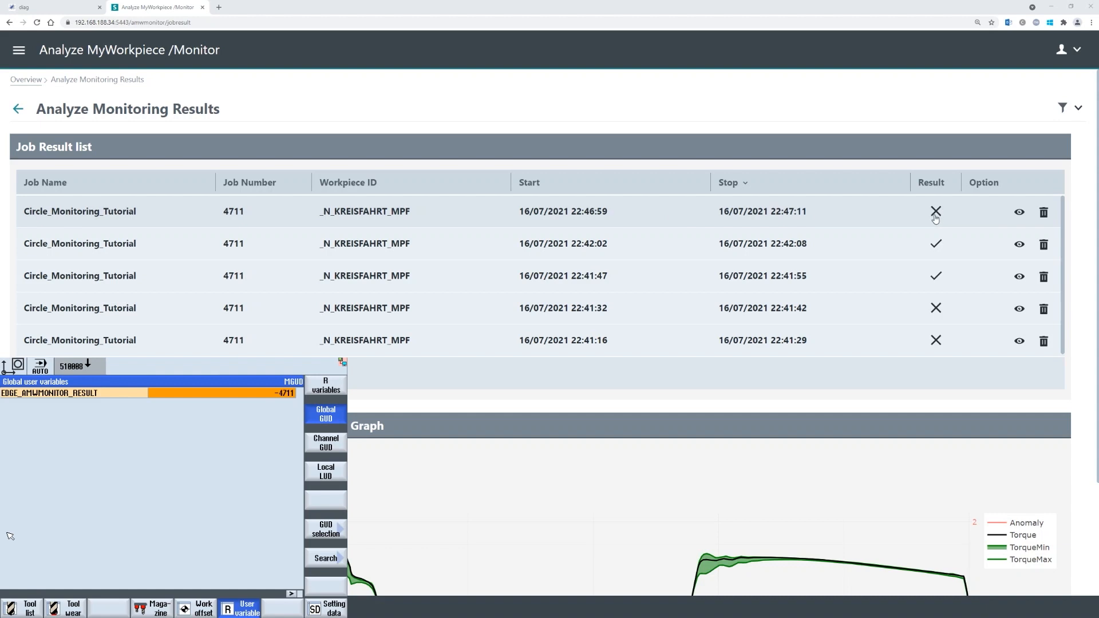
- Show the newest failed run's graph and zoom it onto roughly 408–537 mm of path
{"action": "left_click", "coordinate": [896, 218]}
{"action": "scroll", "coordinate": [870, 298], "scroll_direction": "down", "scroll_amount": 2}
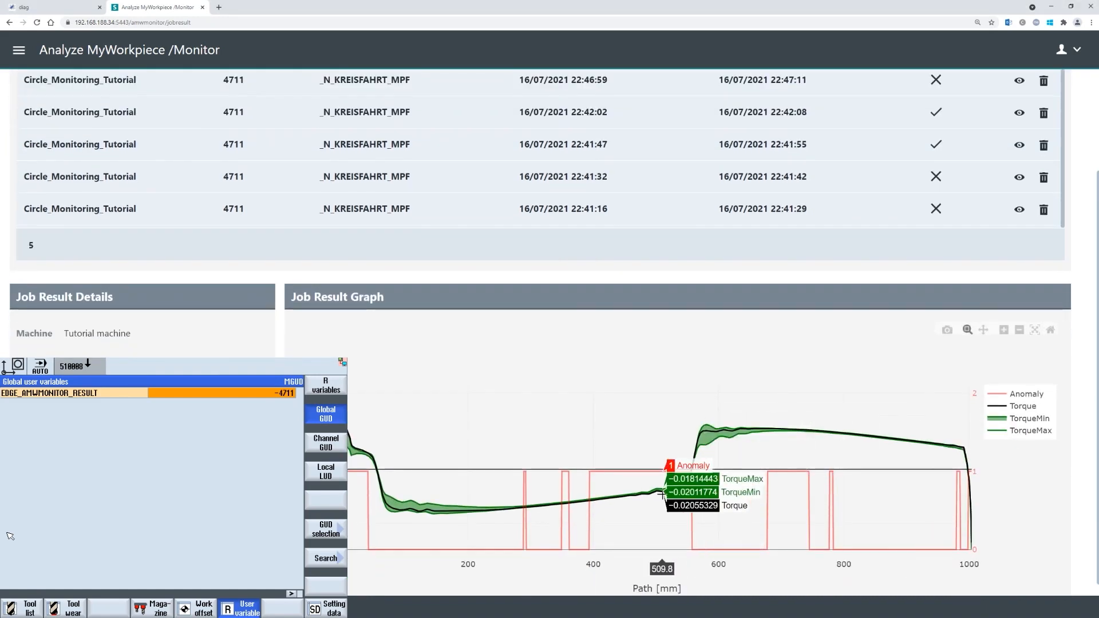
{"action": "left_click_drag", "start_coordinate": [598, 498], "coordinate": [679, 504]}
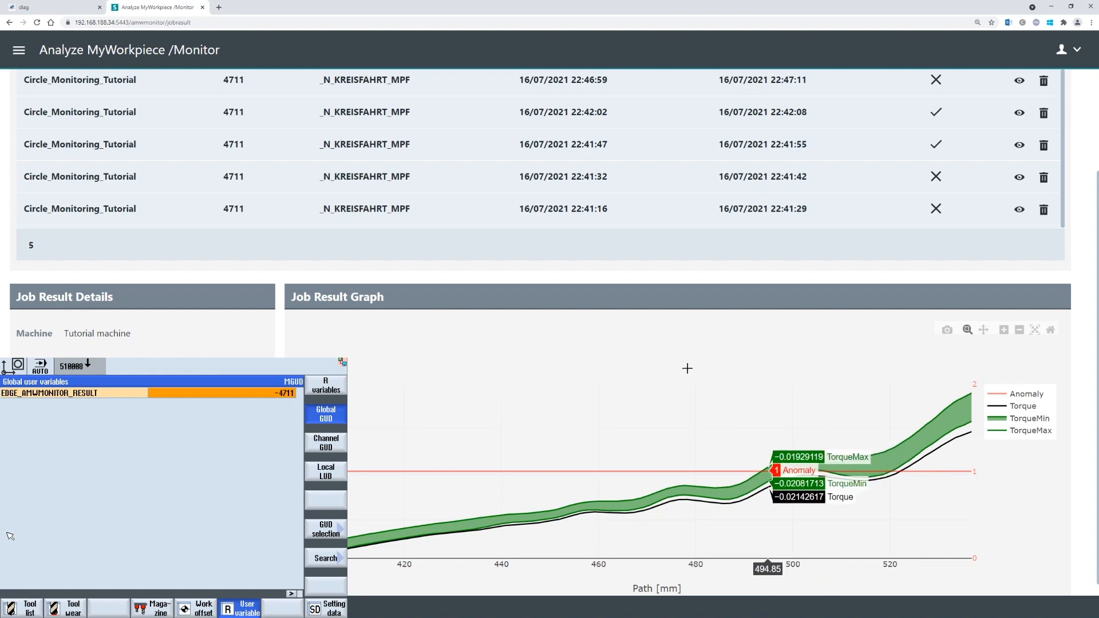
- Go back to the app's Overview tile page via the breadcrumb link
{"action": "scroll", "coordinate": [582, 281], "scroll_direction": "up", "scroll_amount": 1}
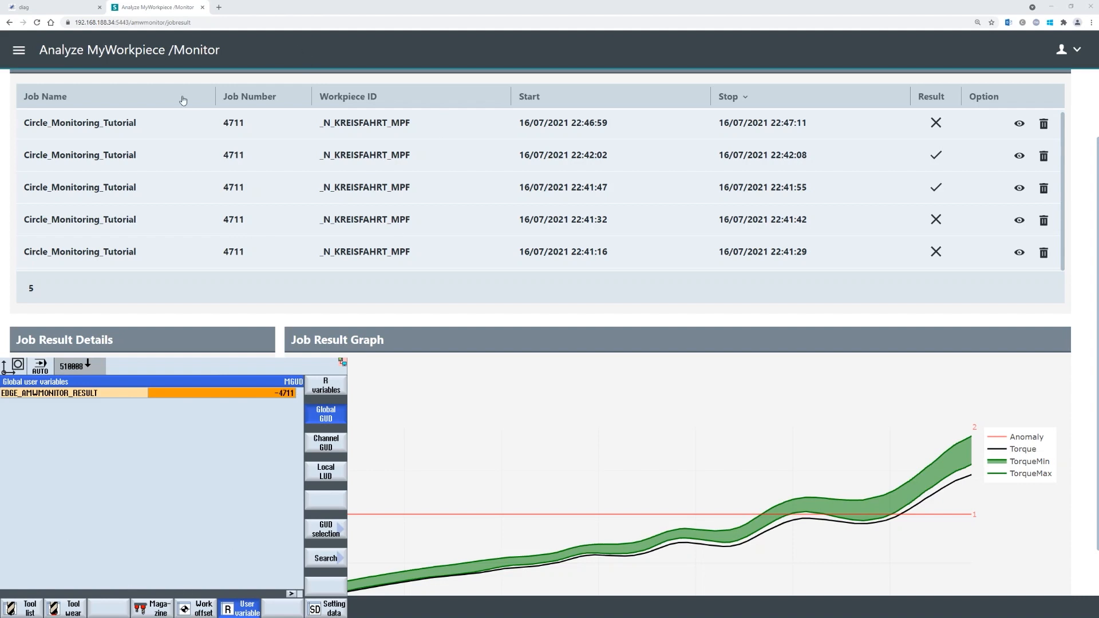
{"action": "scroll", "coordinate": [284, 333], "scroll_direction": "up", "scroll_amount": 2}
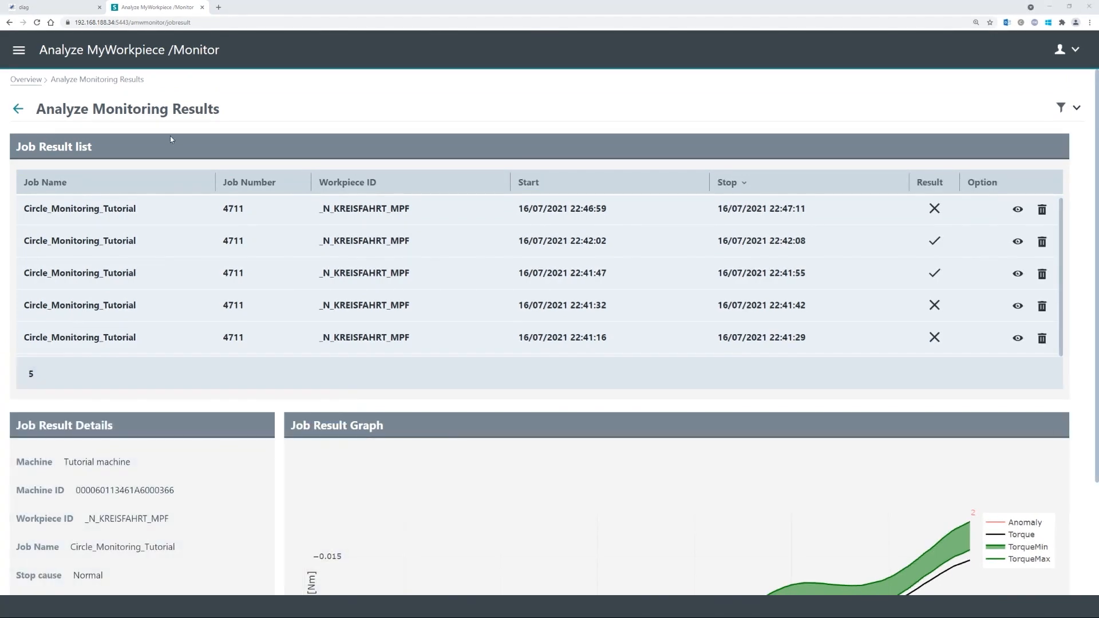
{"action": "left_click", "coordinate": [29, 81]}
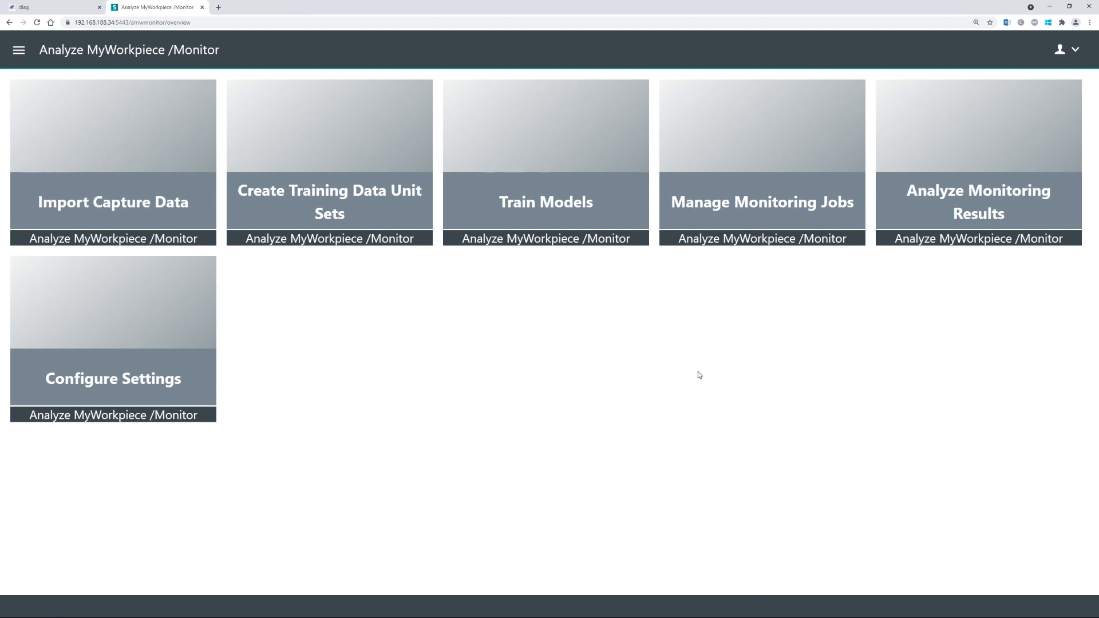